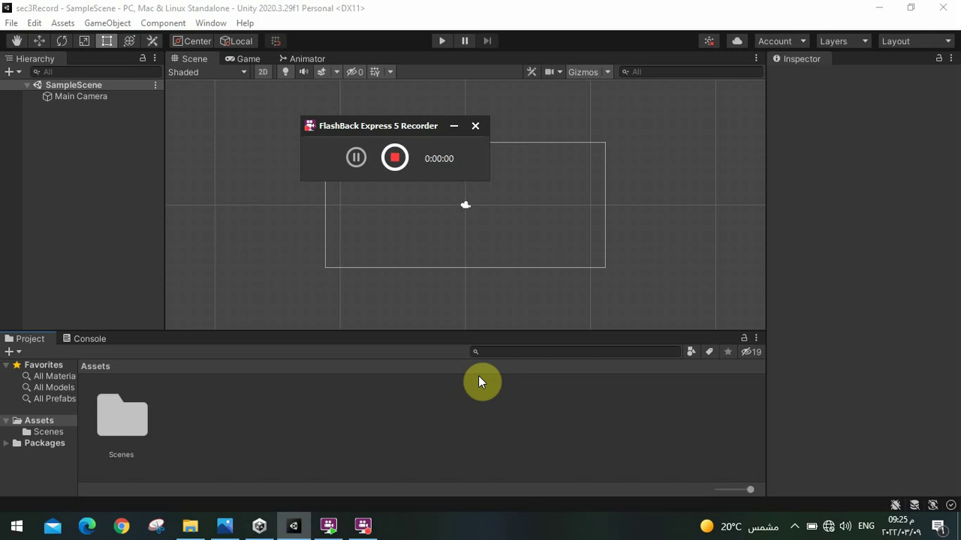
Create a new folder named images in Assets
left_click(453, 127)
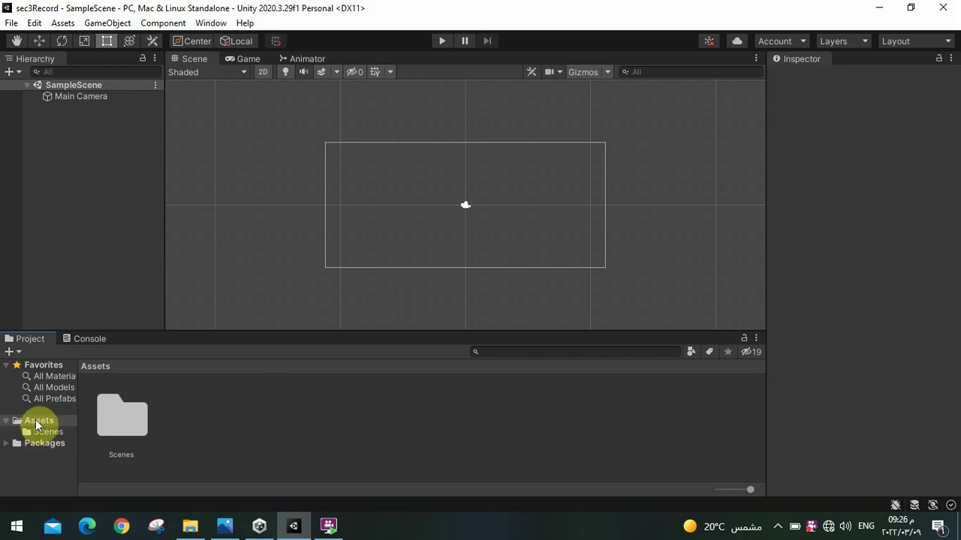
right_click(194, 417)
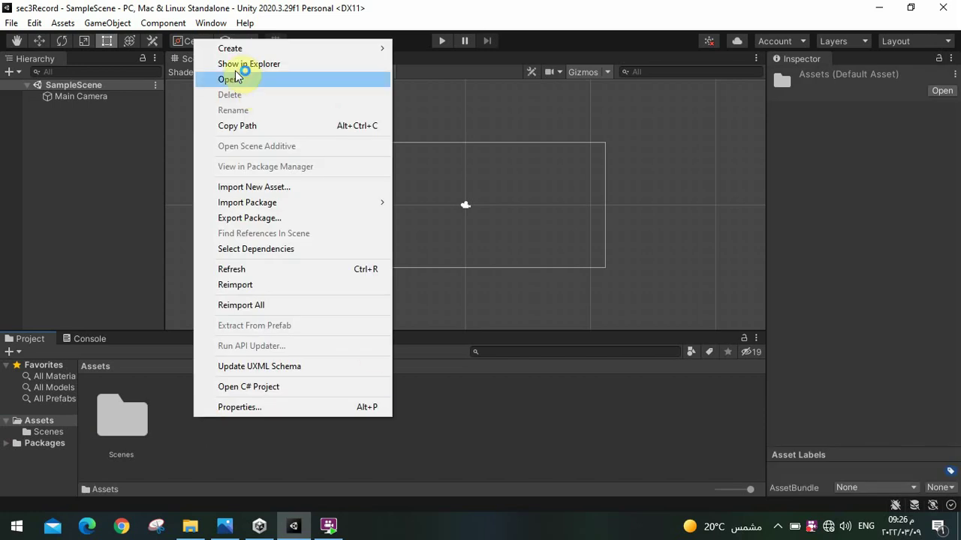
mouse_move(300, 48)
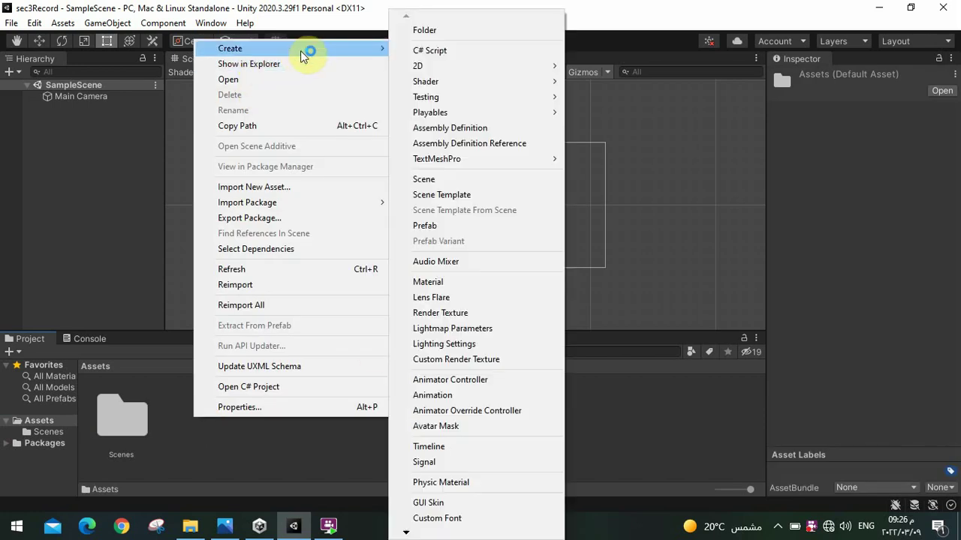
left_click(427, 31)
left_click(103, 460)
type("images")
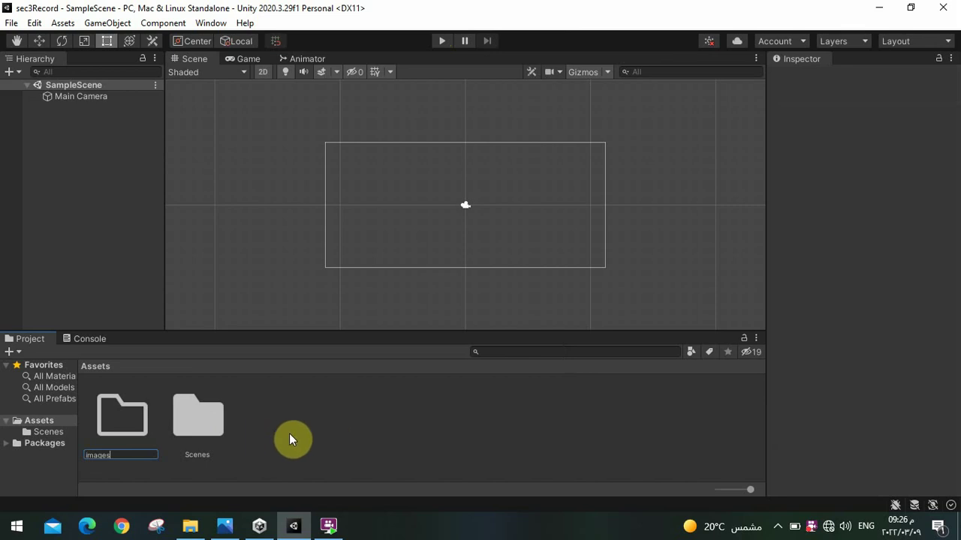
key("Return")
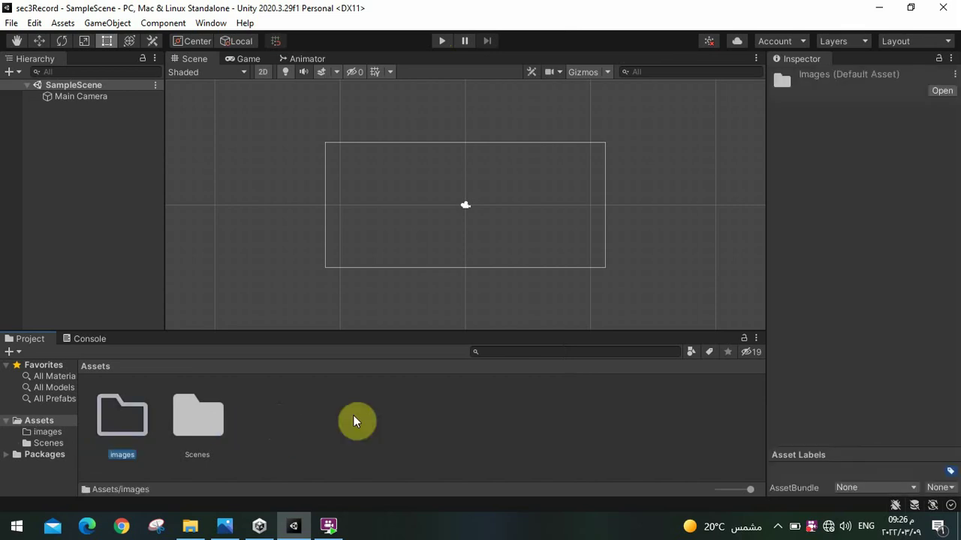
left_click(354, 418)
Create a second folder named scripts, then open the images folder
right_click(291, 417)
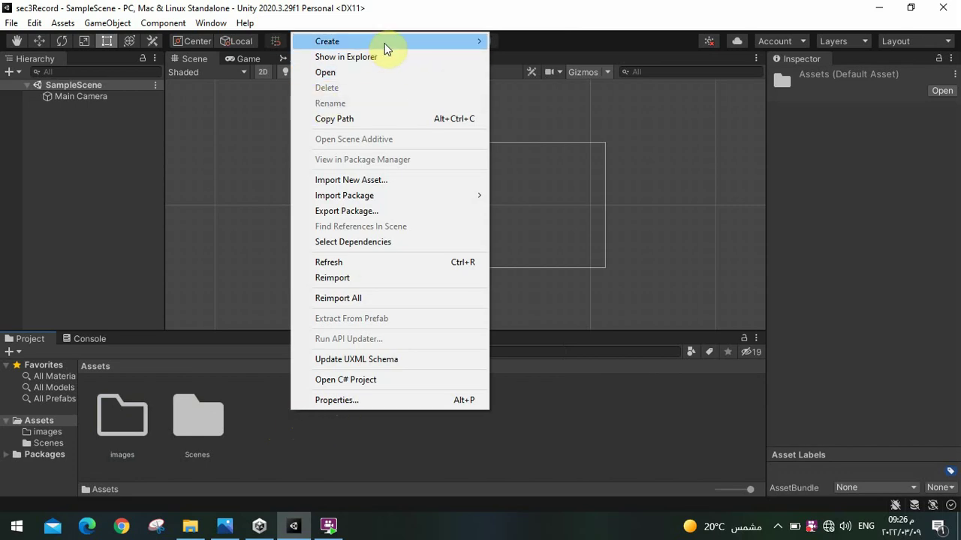
mouse_move(388, 42)
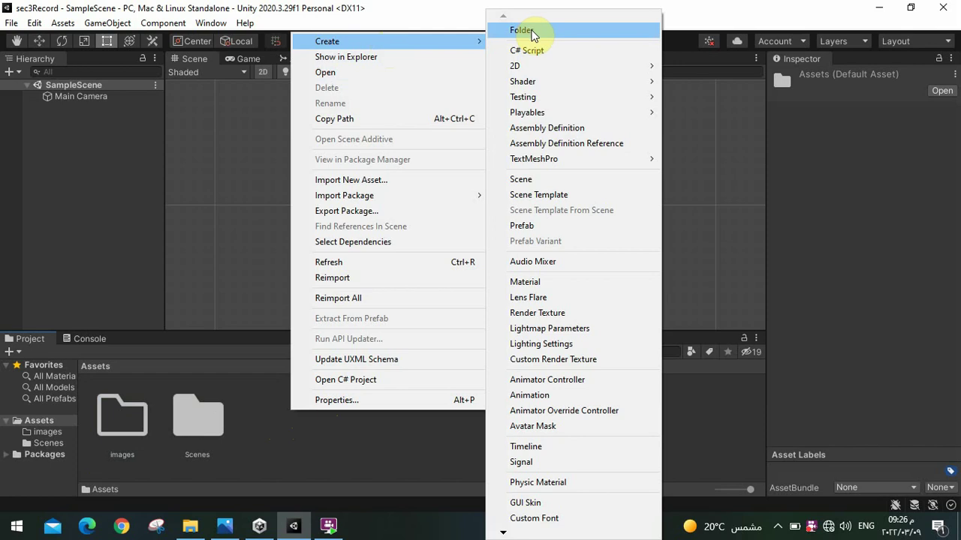
left_click(522, 30)
type("s")
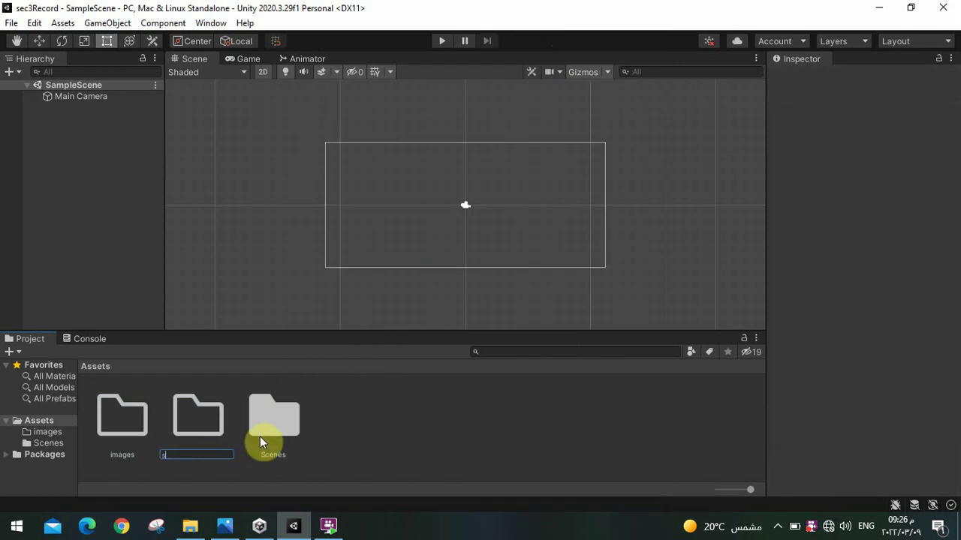
type("cripts")
key("Return")
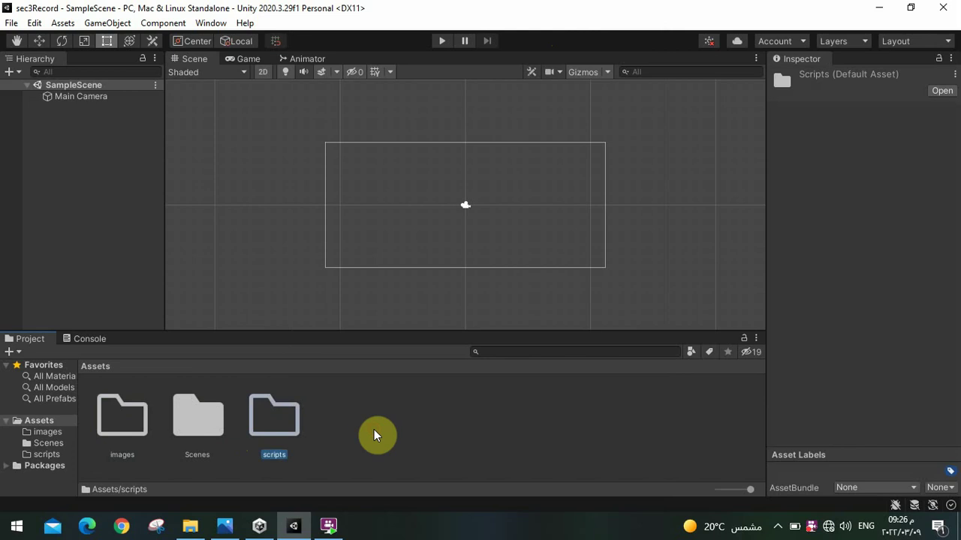
left_click(367, 425)
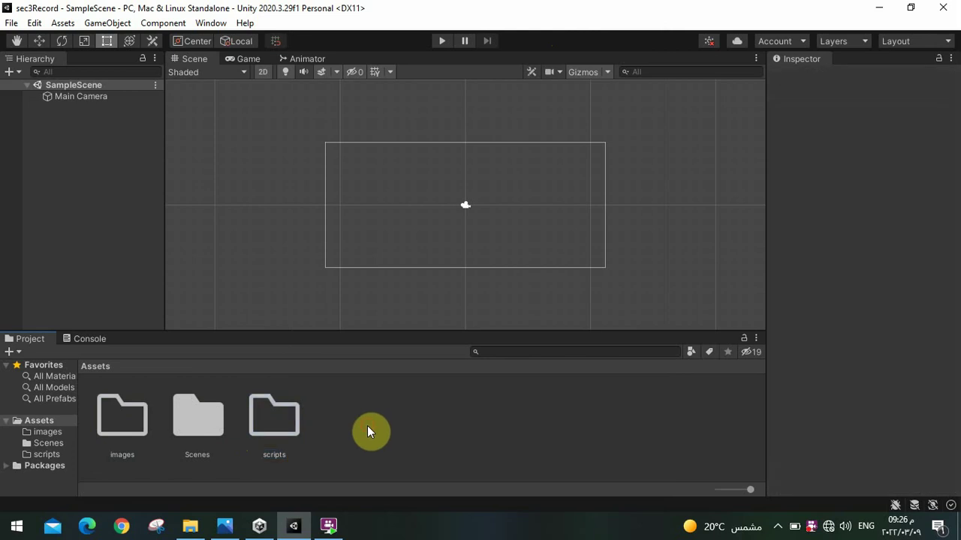
double_click(129, 423)
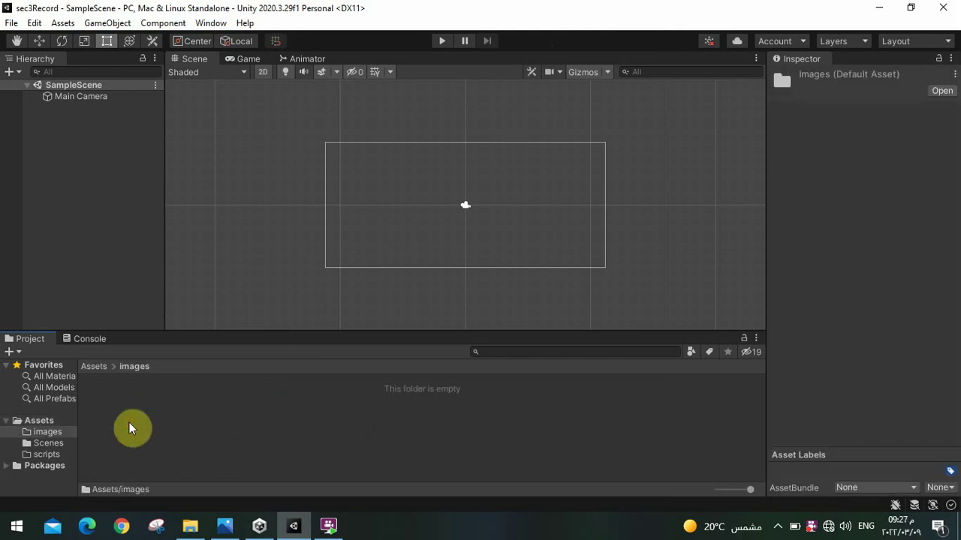
Import the BG, p1 and p2 image files into the images folder
right_click(247, 425)
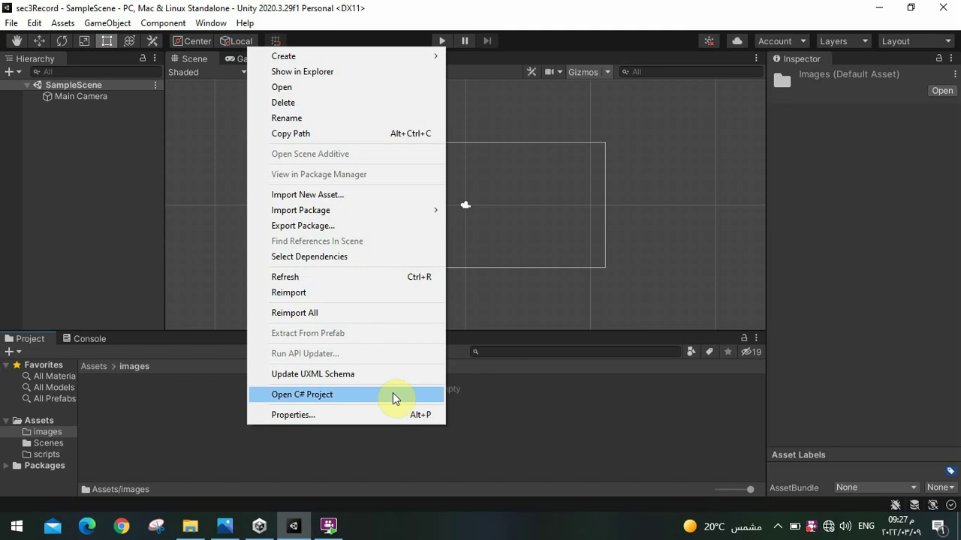
left_click(327, 196)
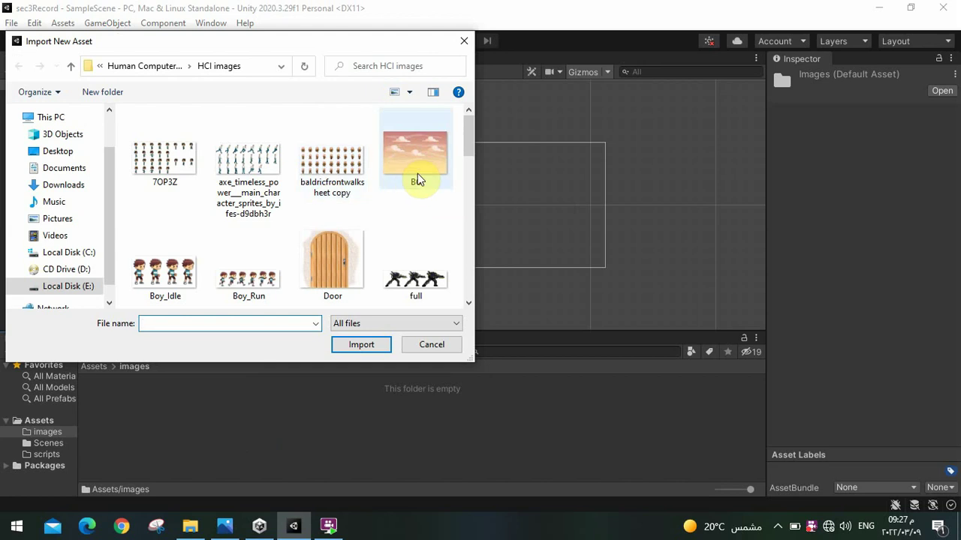
left_click(417, 177)
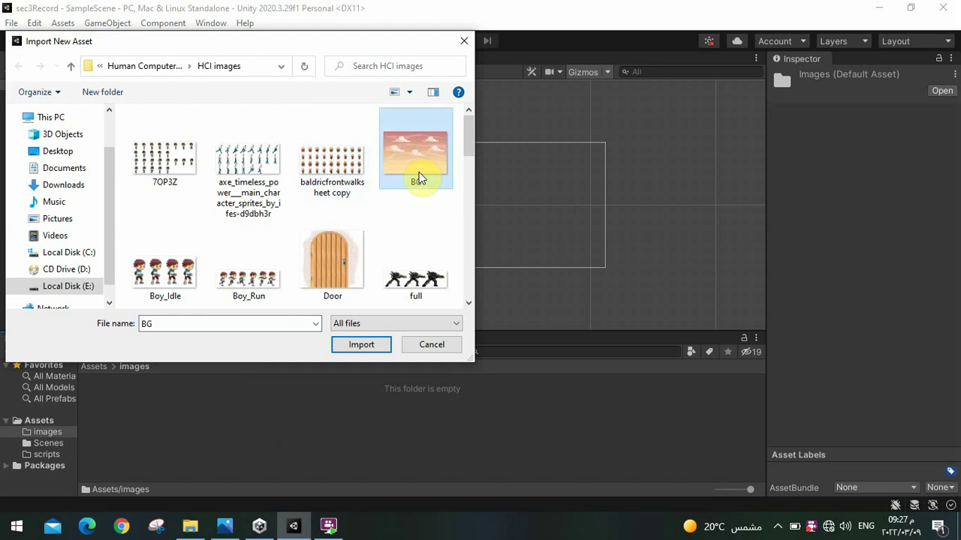
left_click_drag(473, 150, 466, 221)
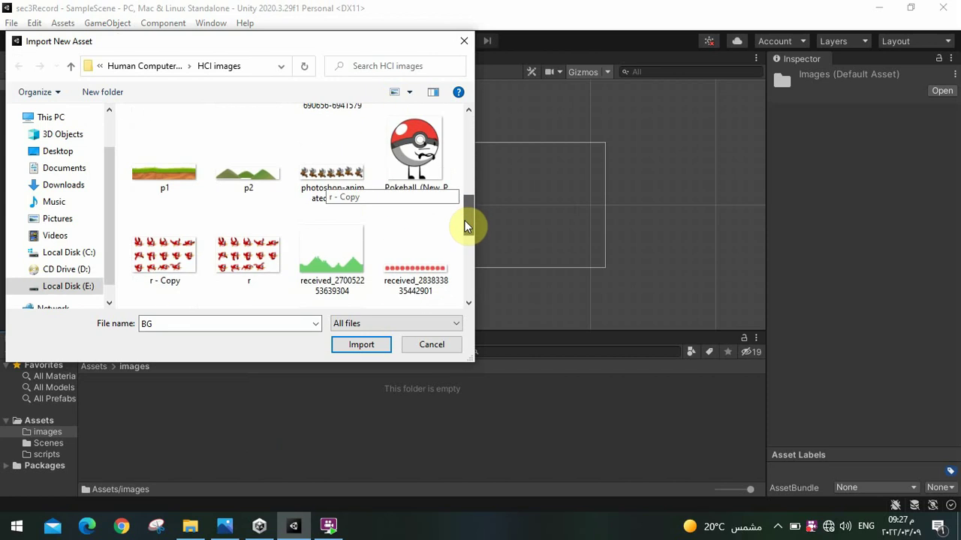
left_click(184, 179, "ctrl")
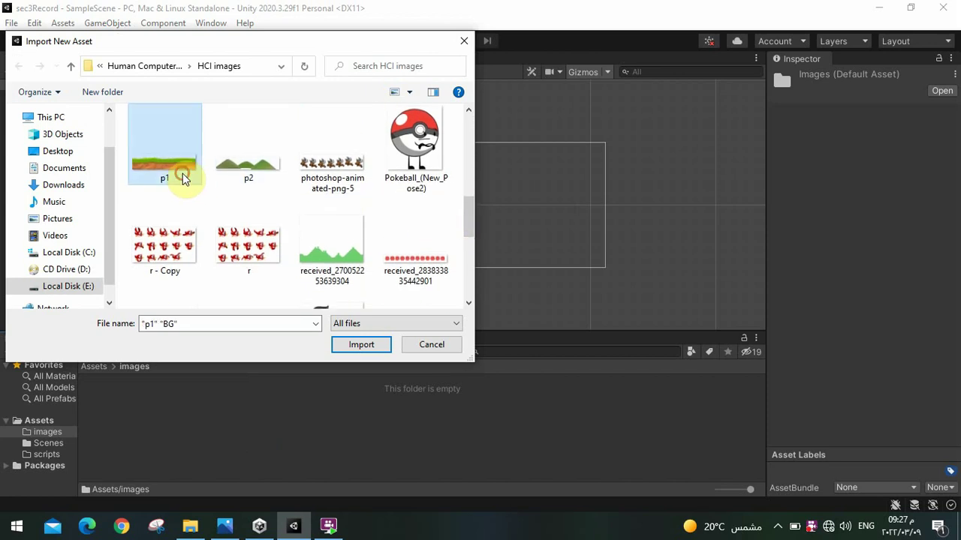
left_click(237, 171, "ctrl")
left_click(359, 346)
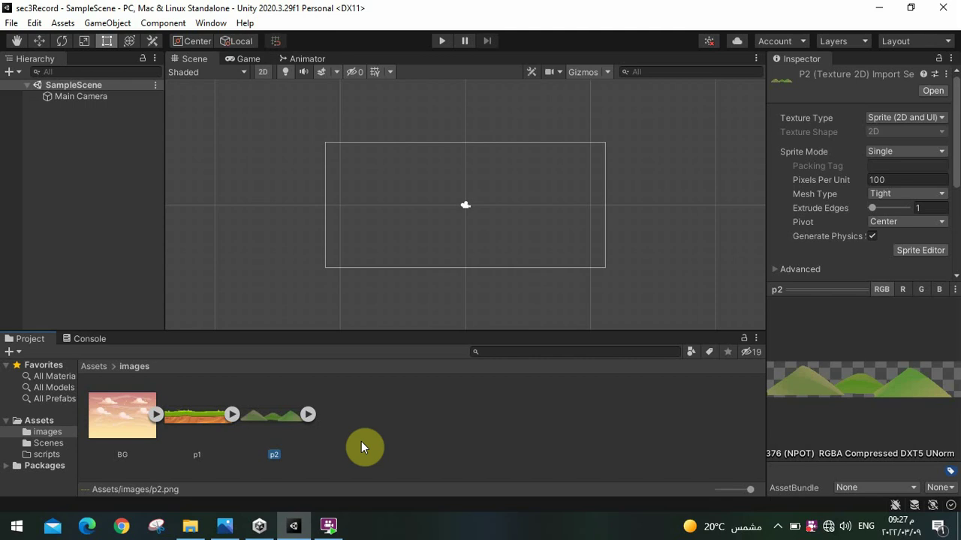
Raise the Main Camera's orthographic size from 5 to about 9.82
left_click(76, 98)
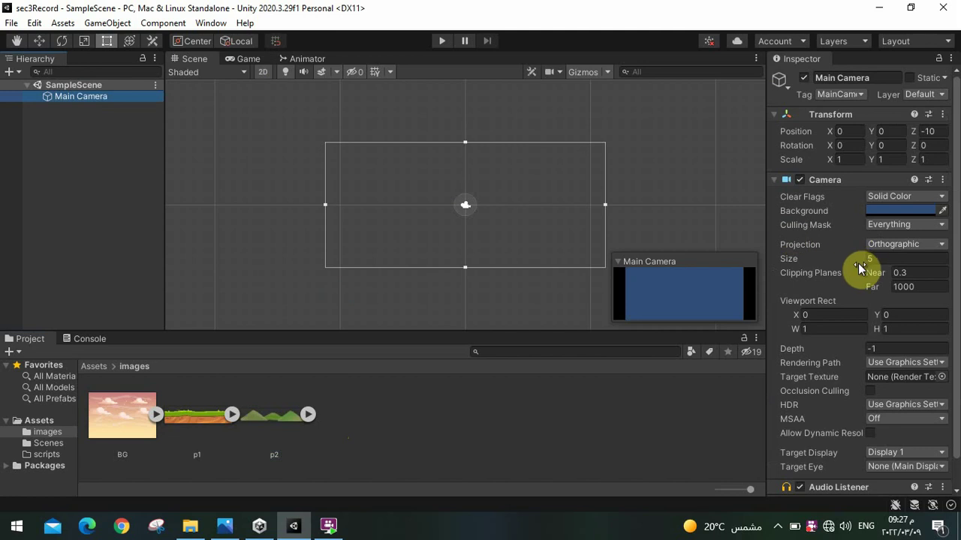
left_click(862, 262)
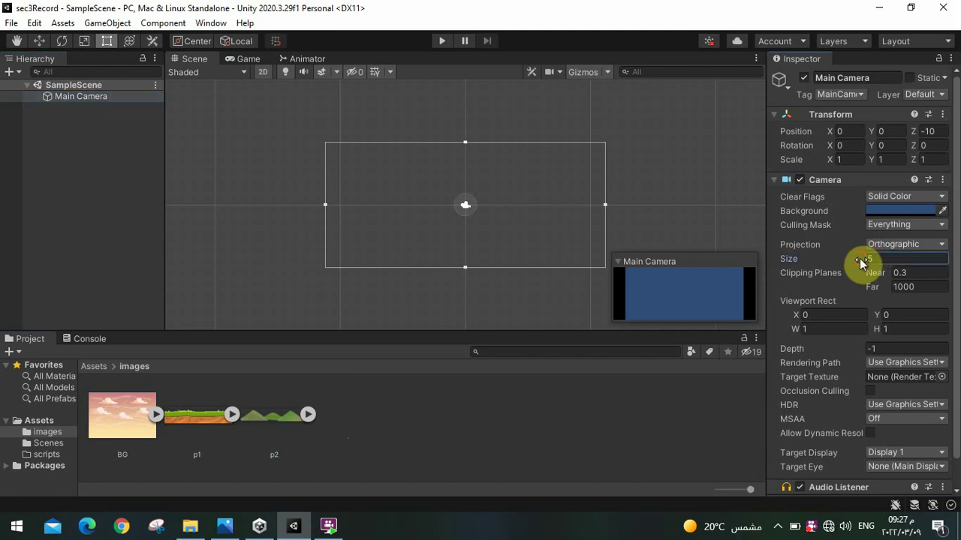
left_click_drag(862, 262, 860, 261)
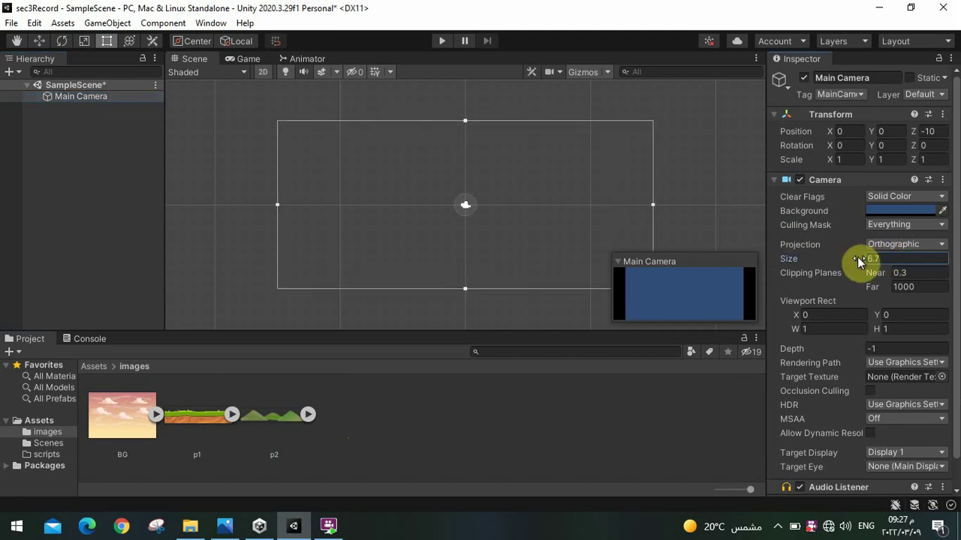
left_click_drag(859, 260, 893, 255)
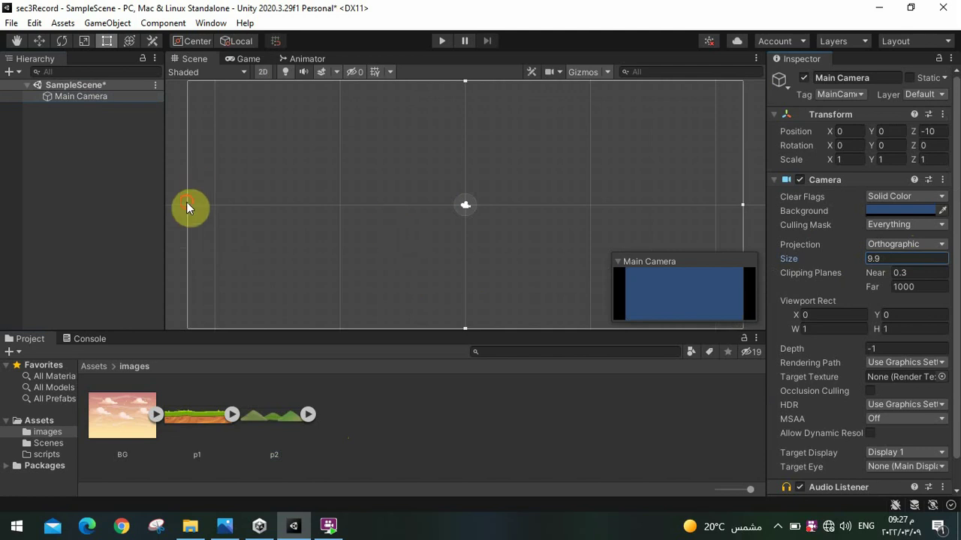
mouse_move(186, 202)
left_mouse_down()
mouse_move(171, 203)
mouse_move(188, 204)
left_mouse_up()
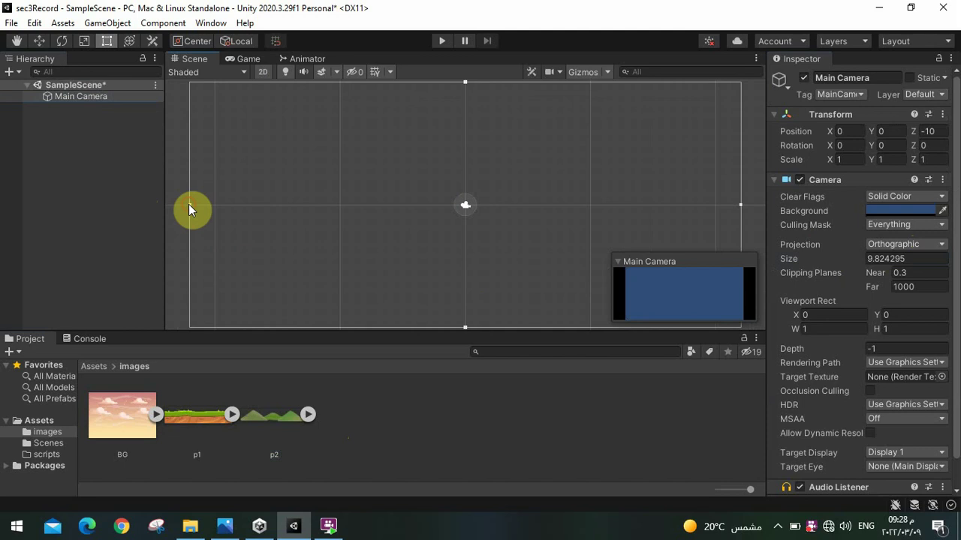
left_click(139, 398)
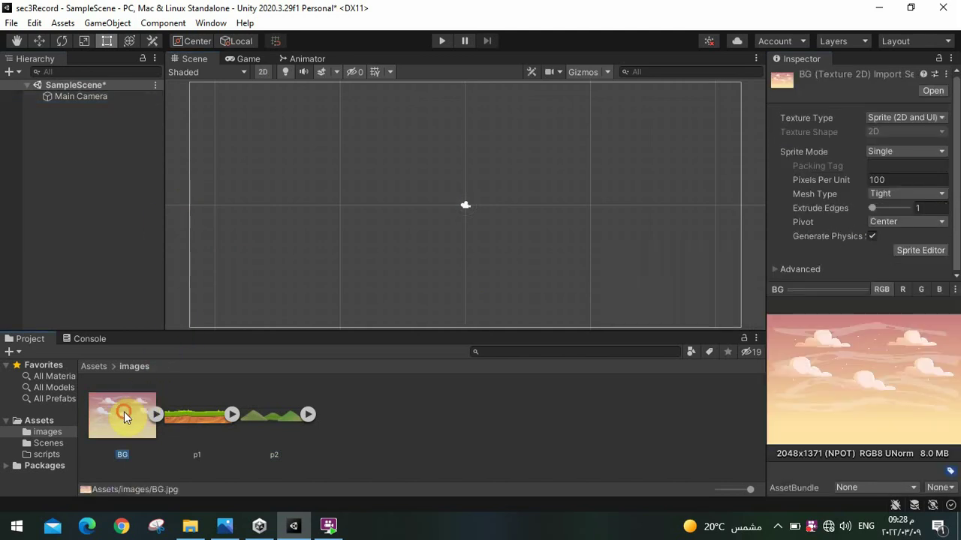
Add the BG sprite to the scene, stretch it wider and taller, and centre it in the camera
left_click_drag(124, 417, 375, 219)
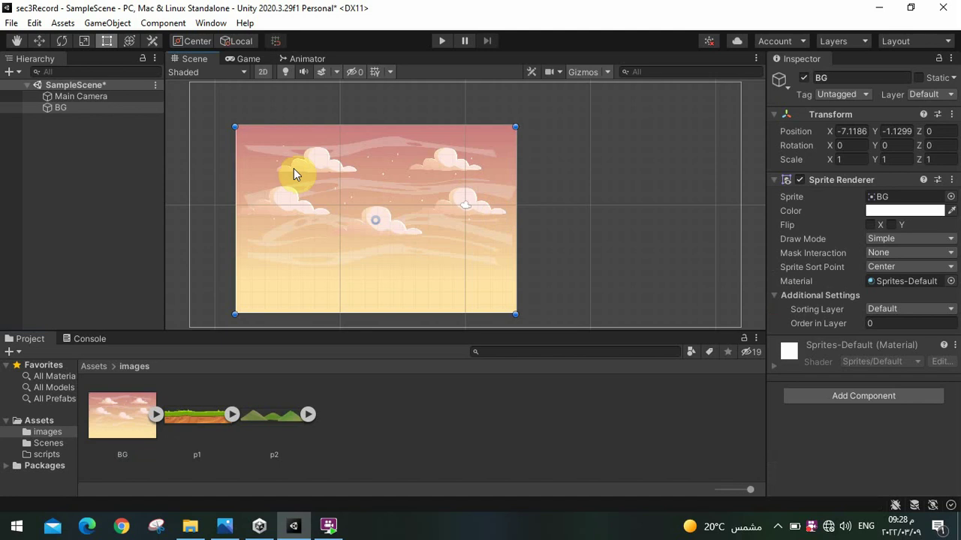
left_click(84, 40)
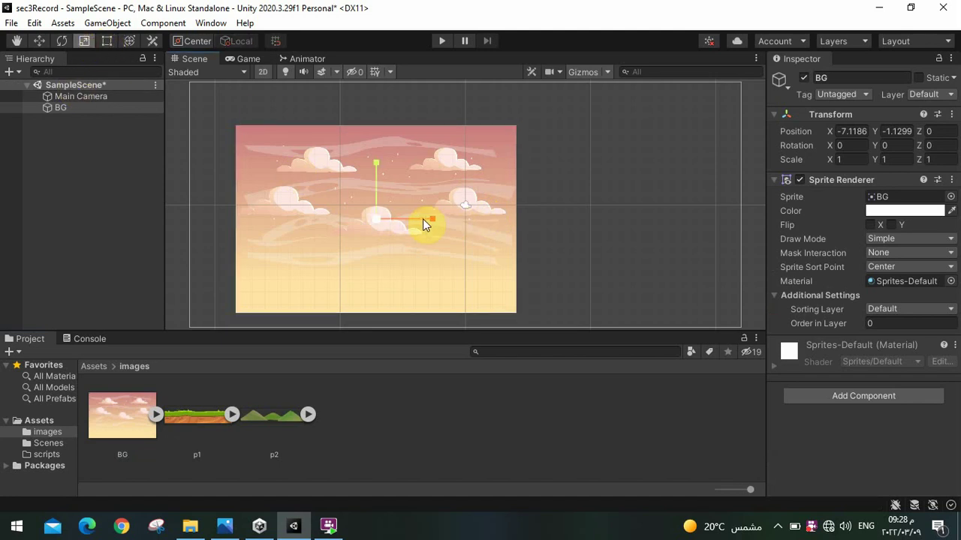
left_click_drag(414, 220, 447, 219)
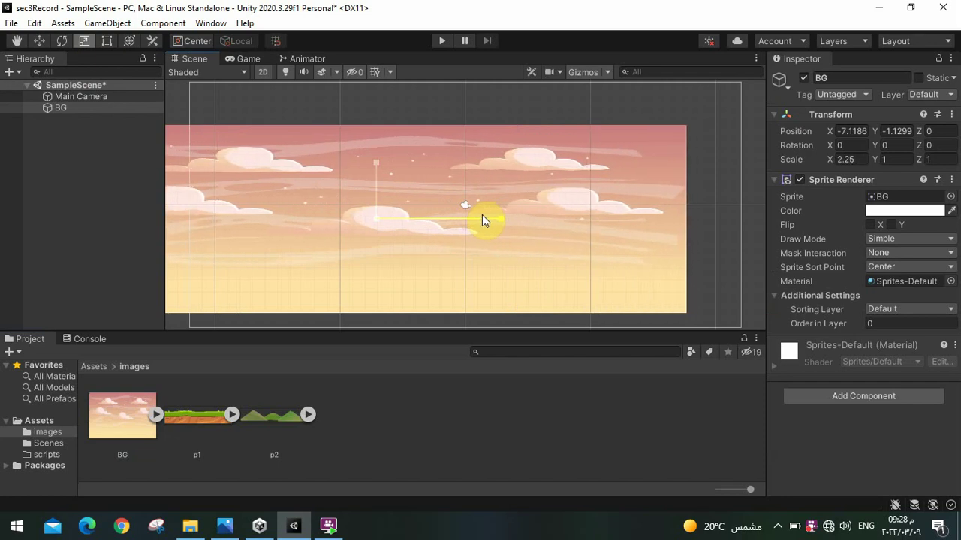
left_click_drag(447, 224, 481, 216)
left_click_drag(376, 197, 379, 179)
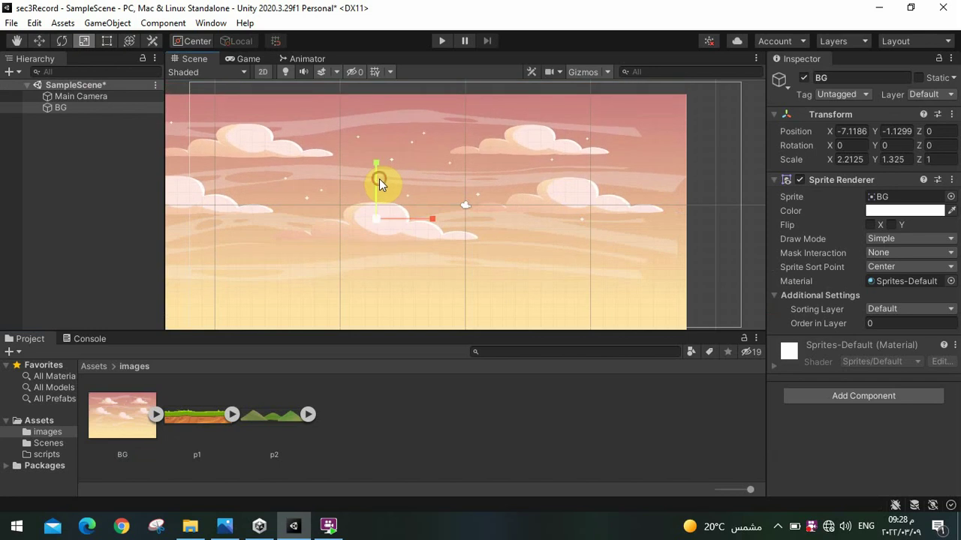
left_click(38, 42)
left_click_drag(386, 216, 467, 201)
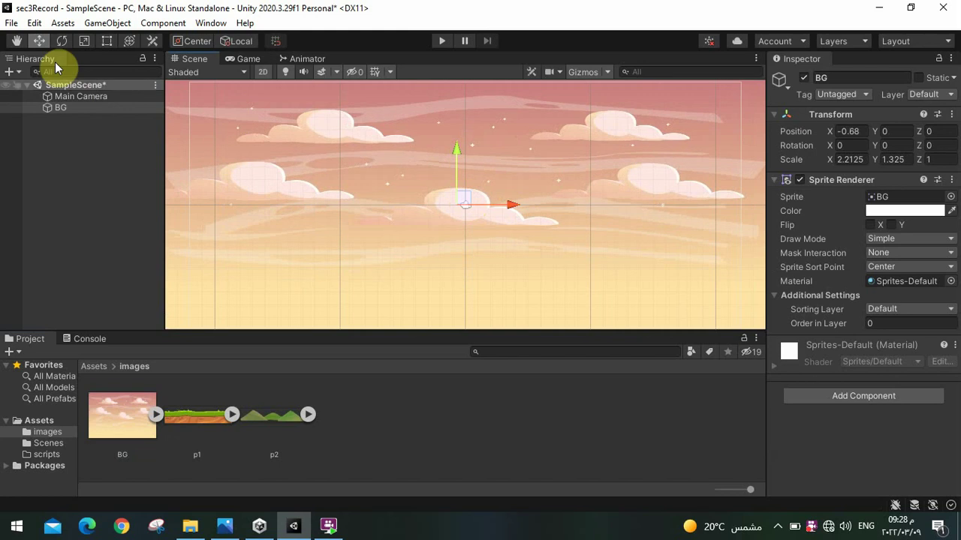
Narrow BG to about 1.99 × 1.325, nudge it right, and place the p1 ground sprite
left_click(83, 44)
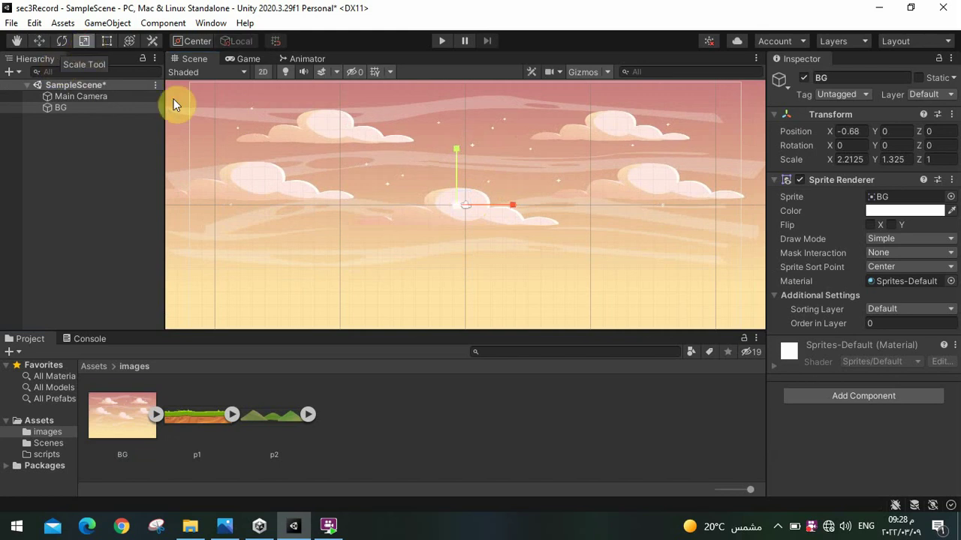
left_click_drag(515, 212, 512, 214)
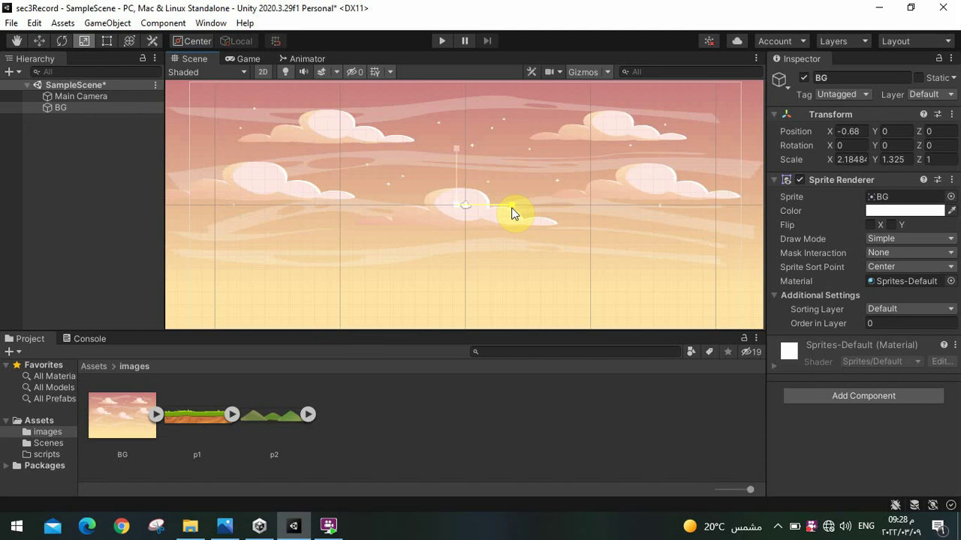
key("ctrl+z")
key("ctrl+y")
left_click_drag(512, 214, 507, 212)
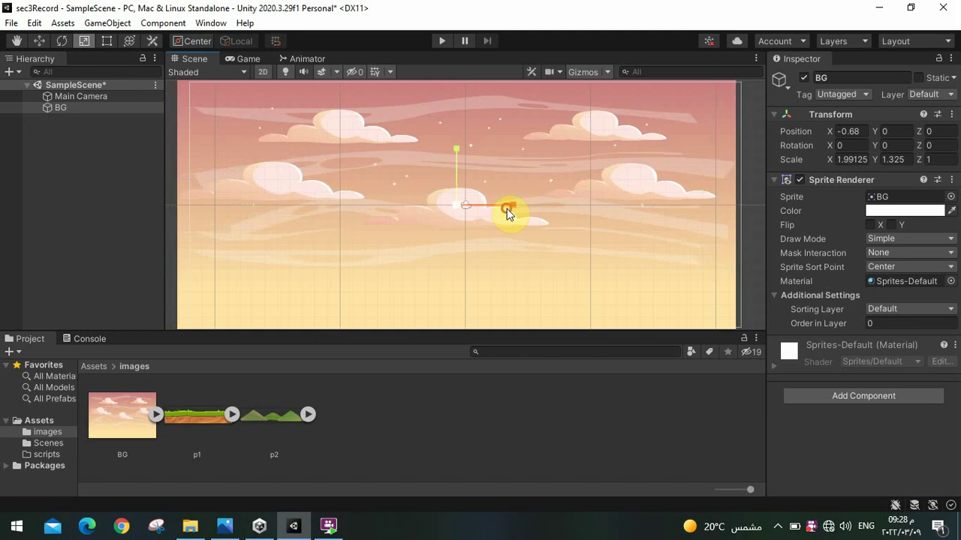
left_click(45, 41)
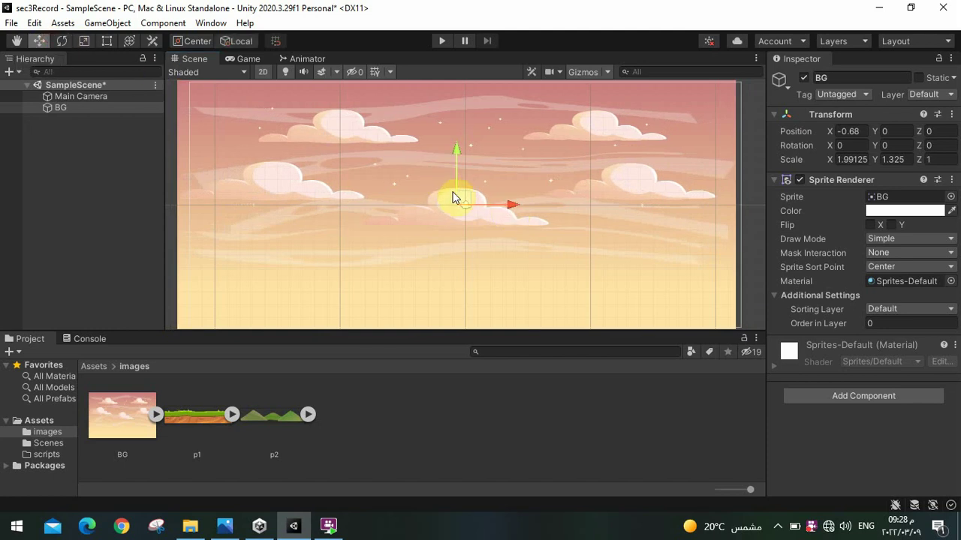
left_click_drag(461, 200, 469, 199)
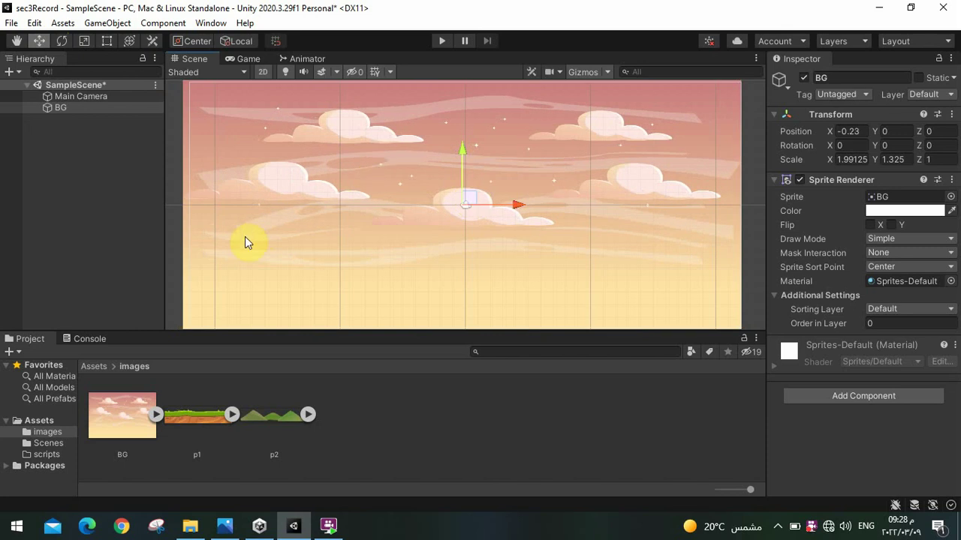
left_click(203, 413)
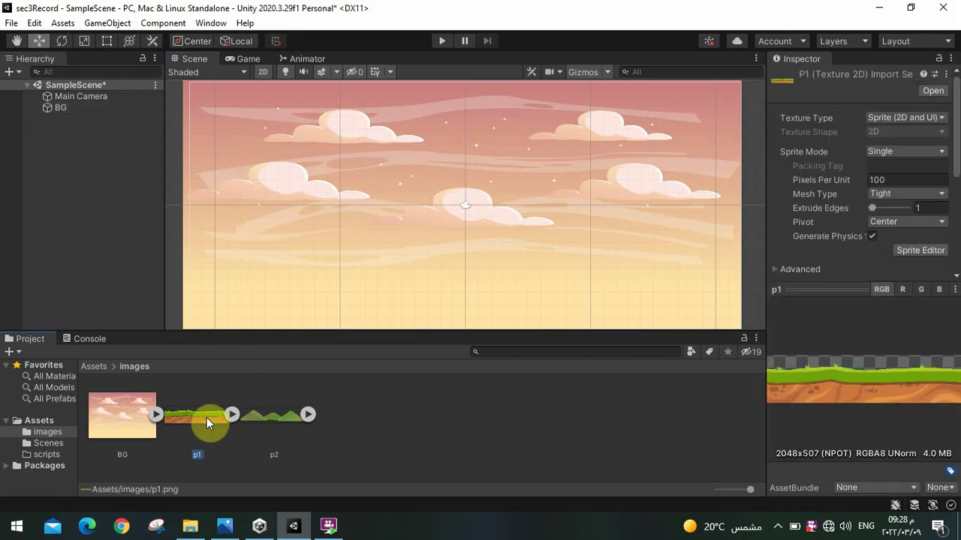
left_click_drag(206, 415, 428, 262)
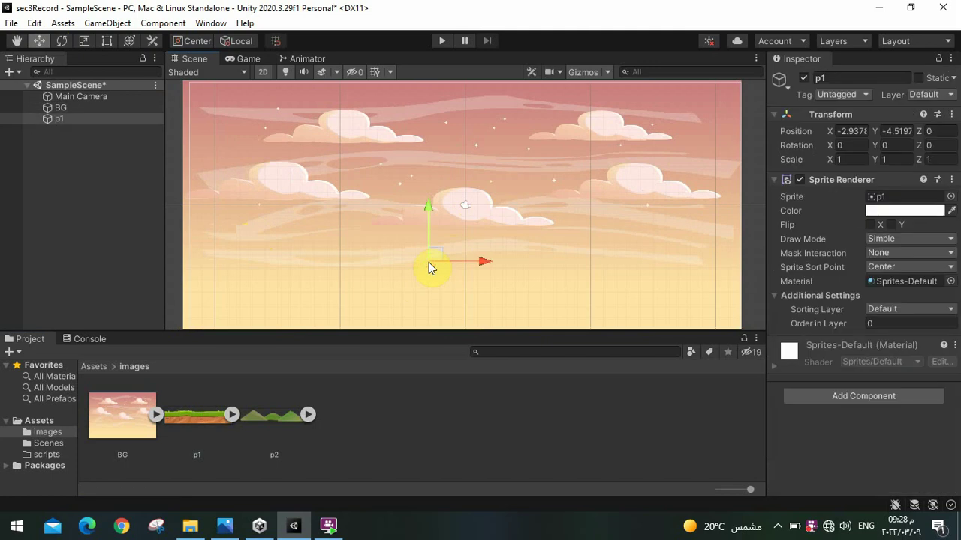
Name User Layer 8 p1 and User Layer 9 p2 in Tags & Layers
left_click(840, 45)
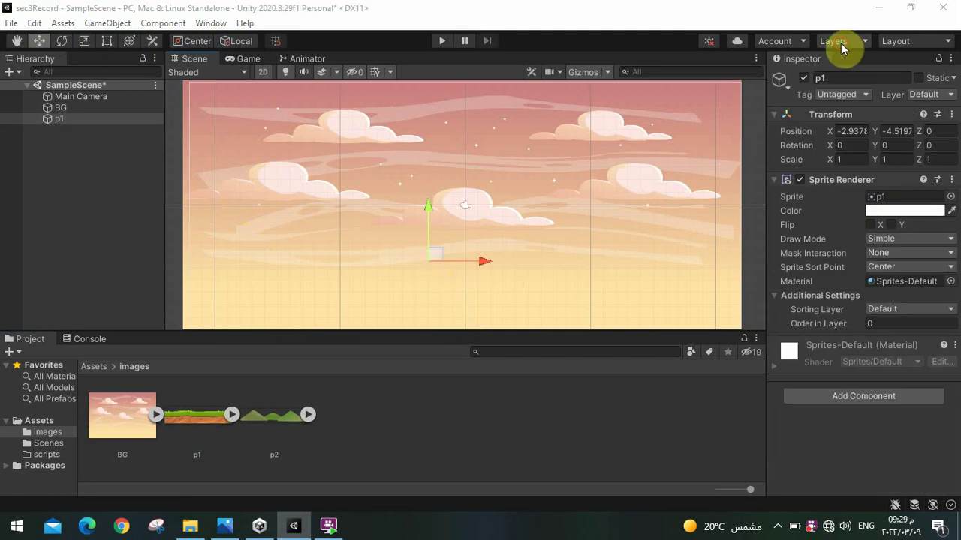
left_click(836, 160)
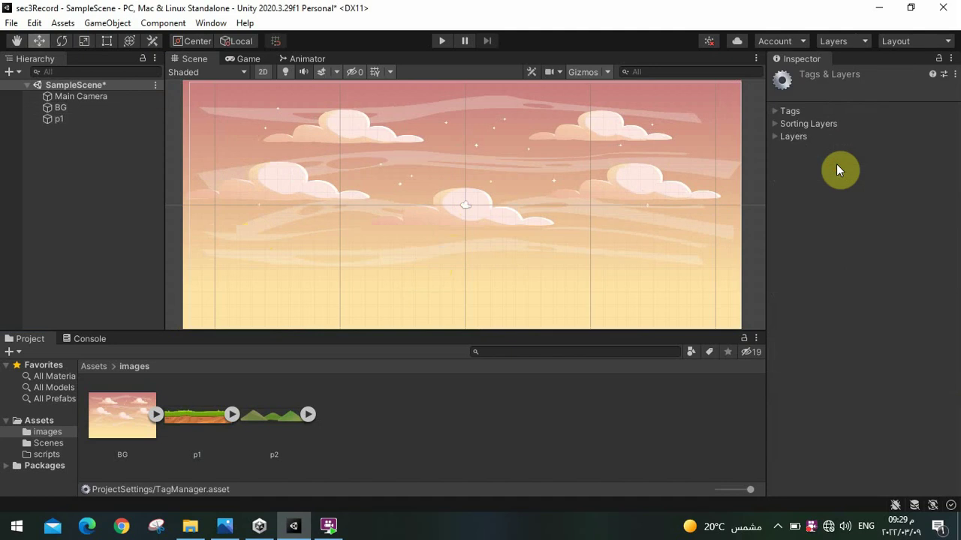
left_click(781, 137)
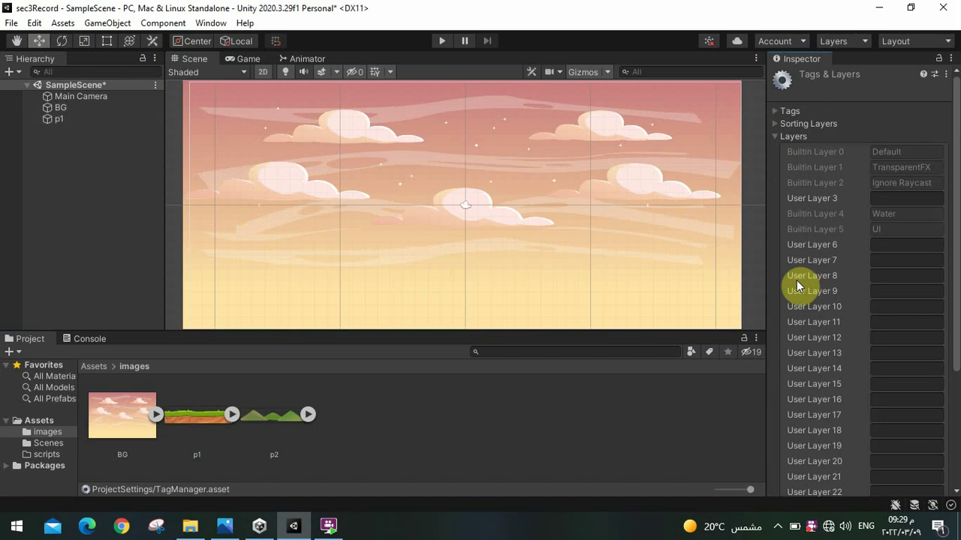
left_click(886, 278)
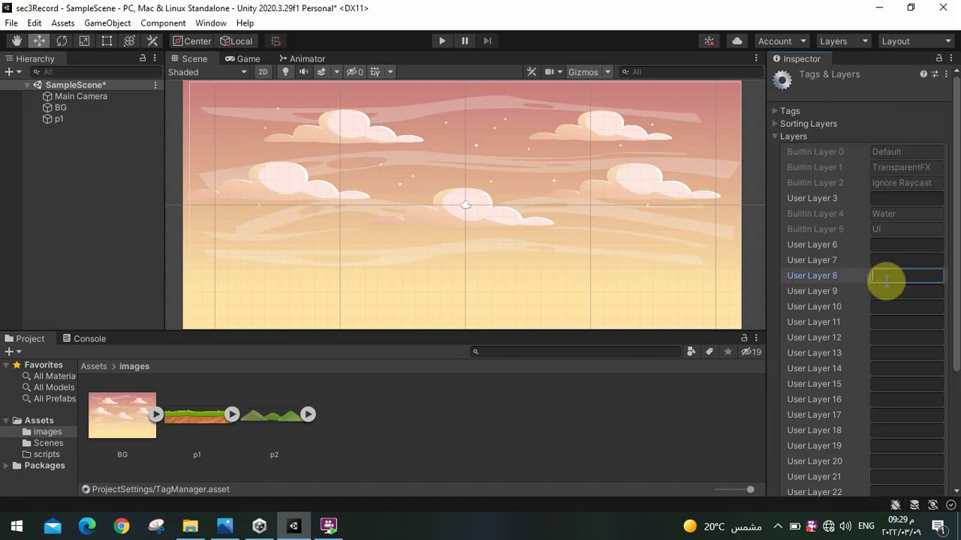
type("p1")
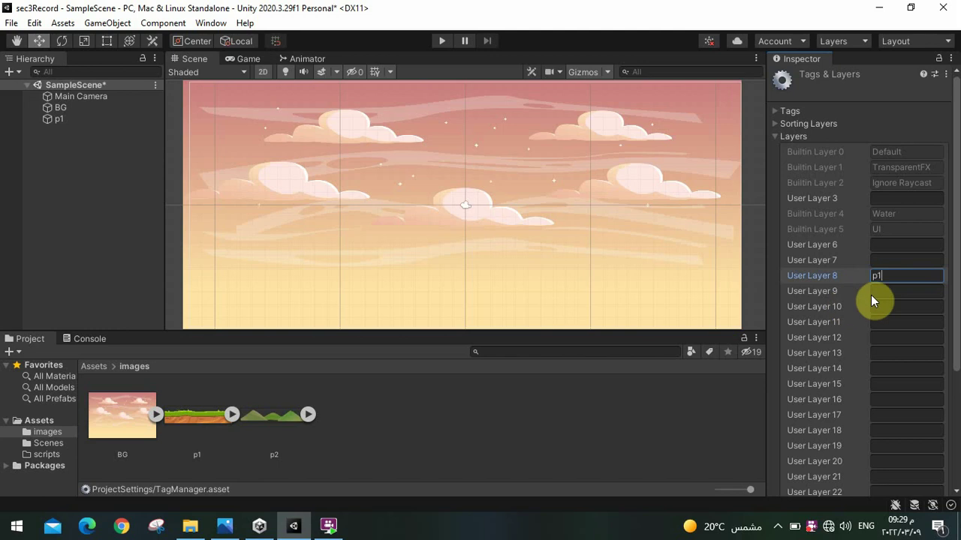
left_click(877, 291)
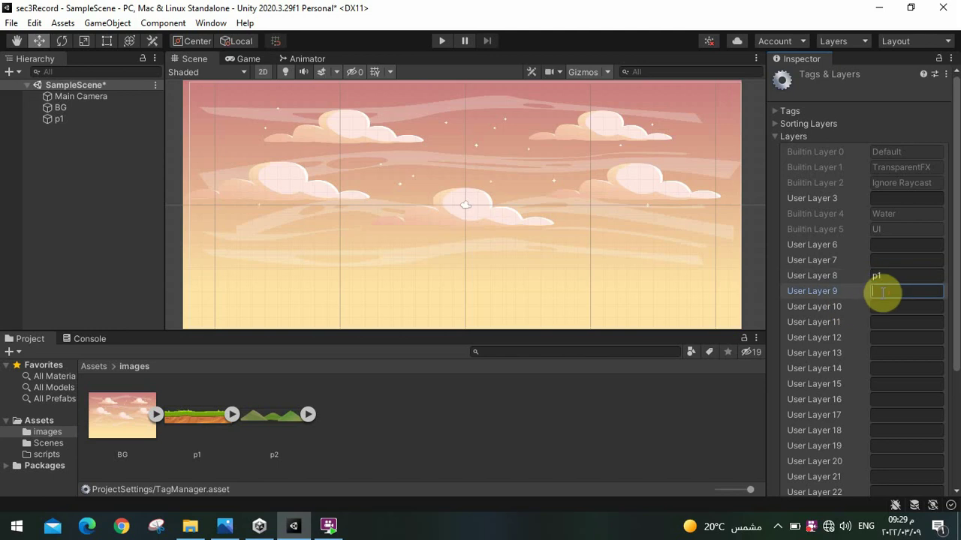
type("p2")
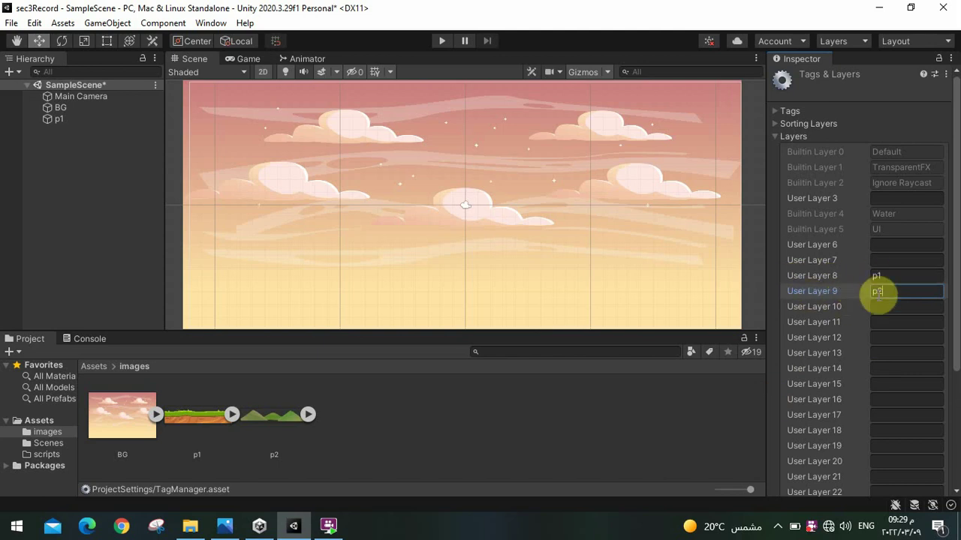
left_click(721, 396)
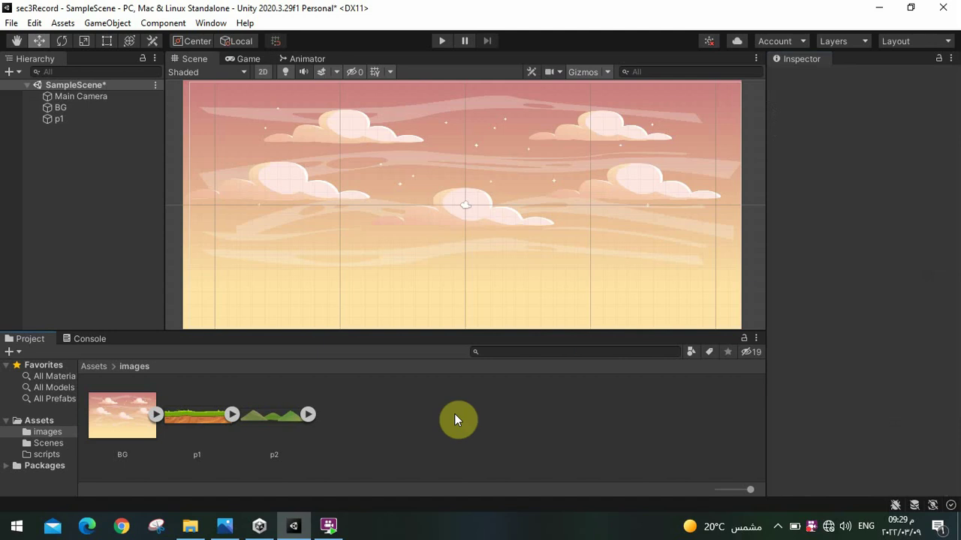
left_click(211, 410)
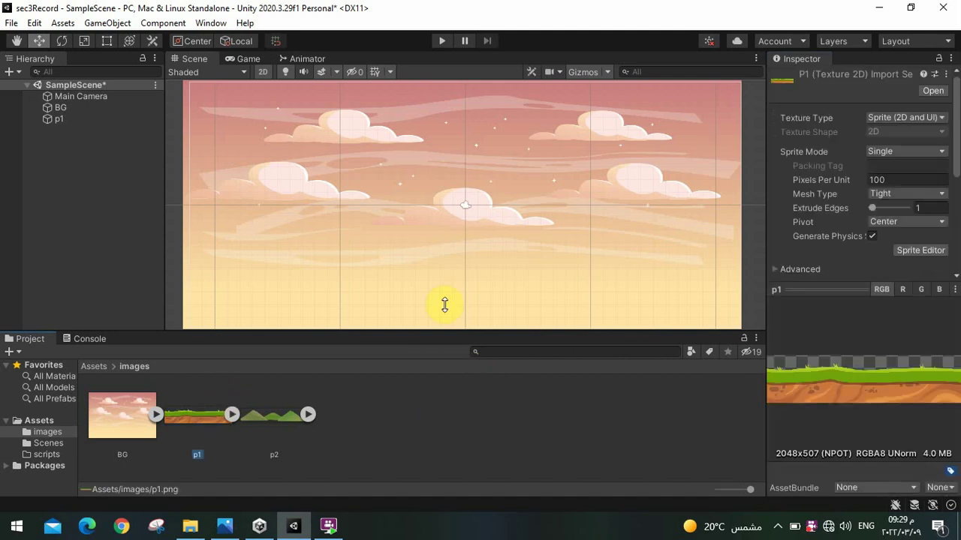
Set p1's Order in Layer to 8, widen it to about 2.04, and lower it to (-0.57, -7.46)
left_click(64, 118)
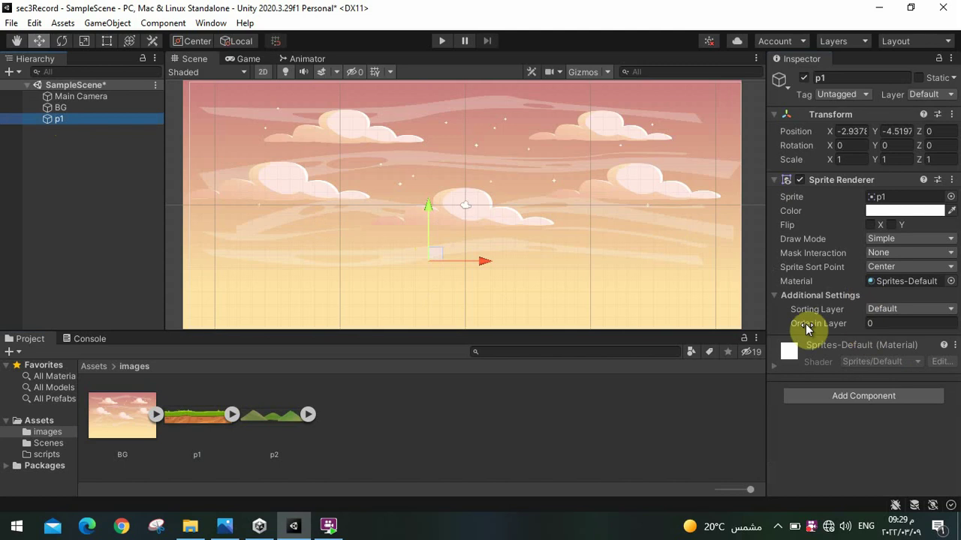
left_click(875, 323)
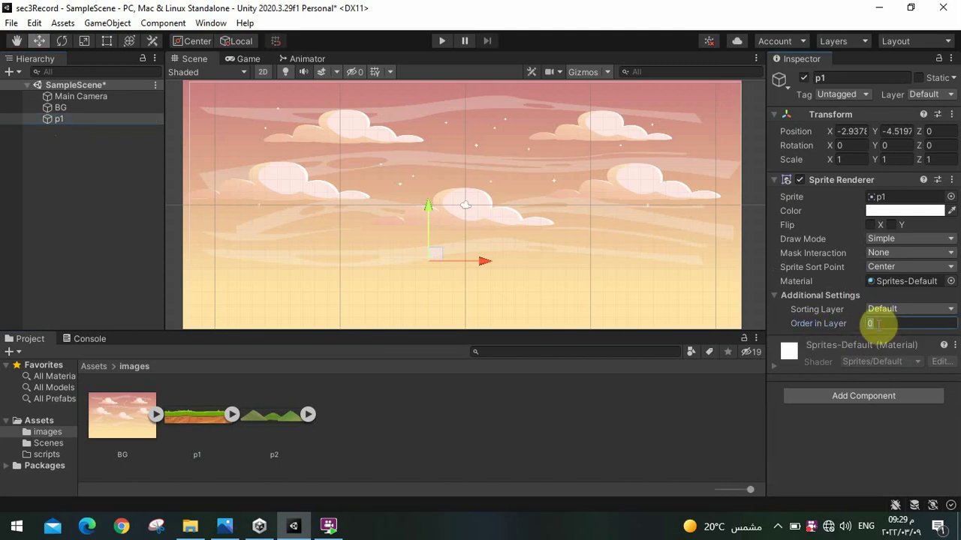
key("BackSpace")
type("8")
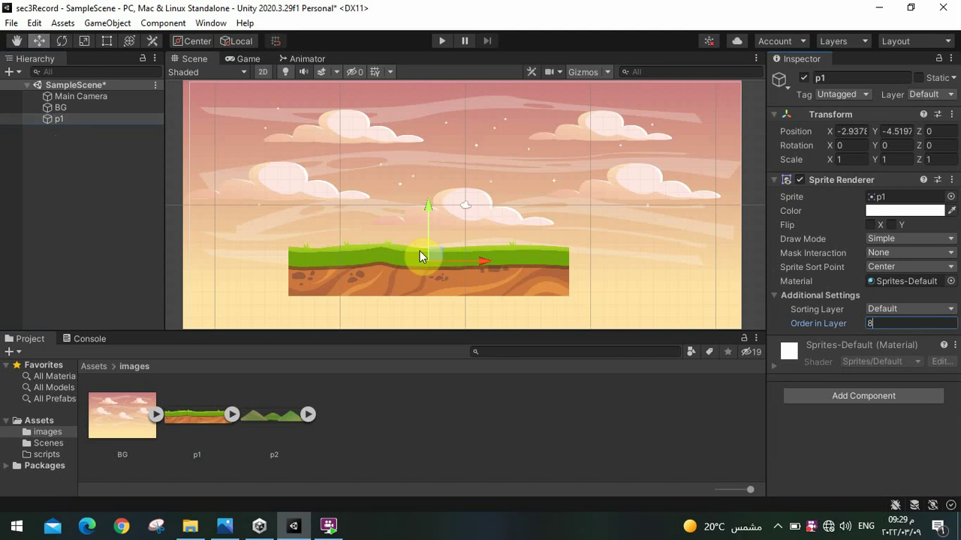
left_click(84, 40)
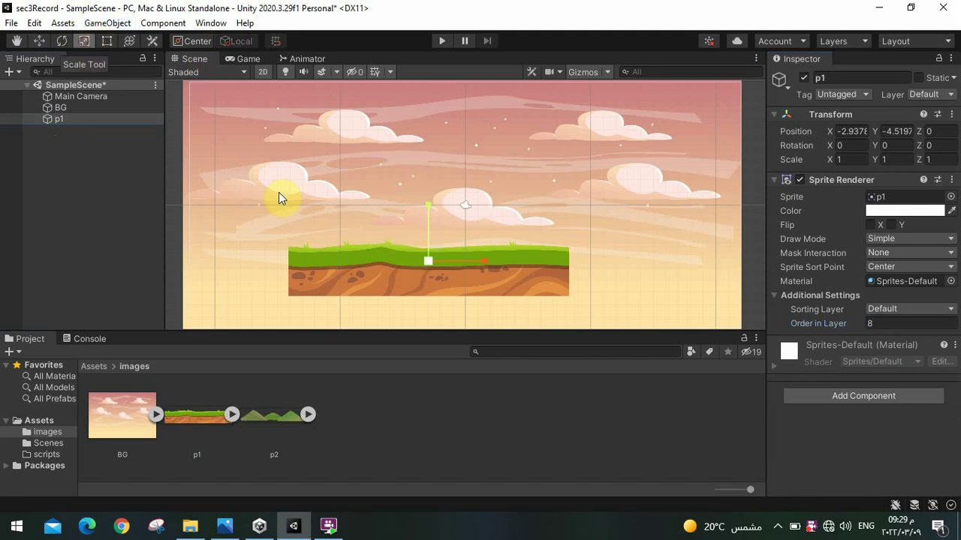
left_click_drag(460, 262, 488, 260)
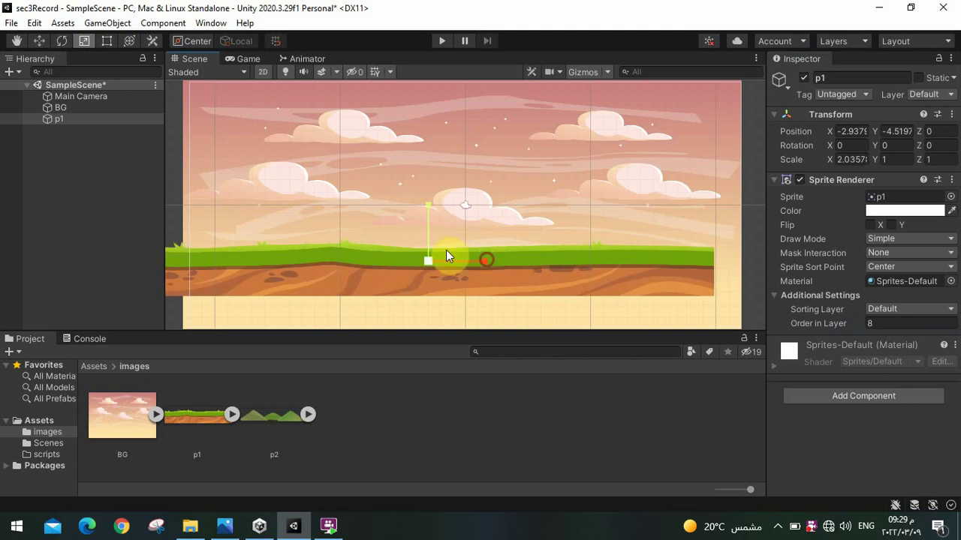
left_click(38, 42)
mouse_move(439, 256)
left_mouse_down()
mouse_move(468, 273)
mouse_move(466, 290)
left_mouse_up()
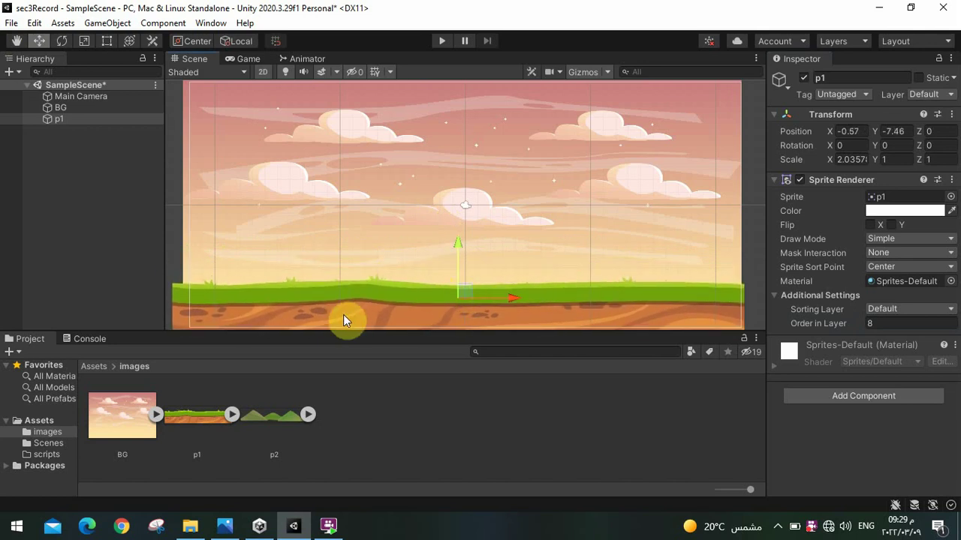
Add p2 hills at Order in Layer 9, scaled 1.325 × 0.8125, positioned at (0.79, -5.54)
left_click(280, 417)
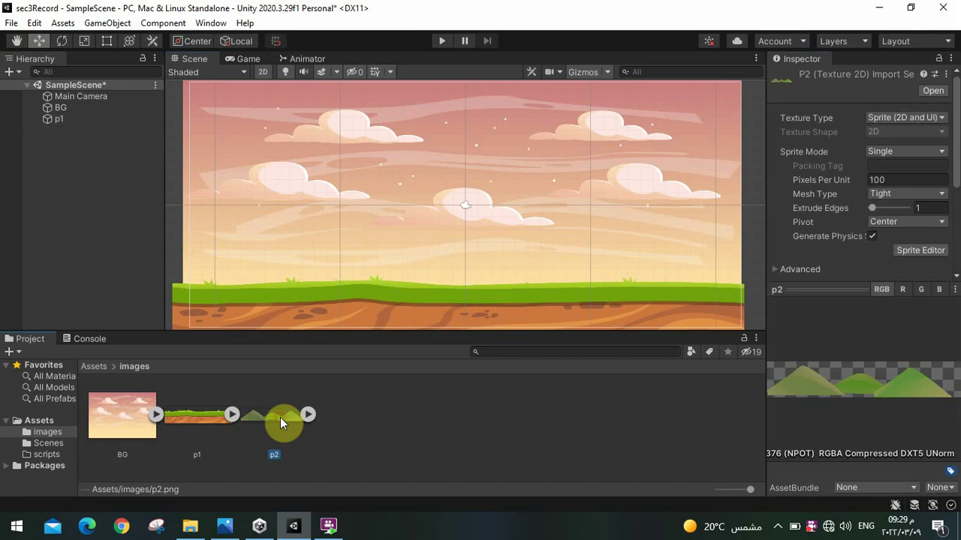
left_click_drag(284, 413, 416, 223)
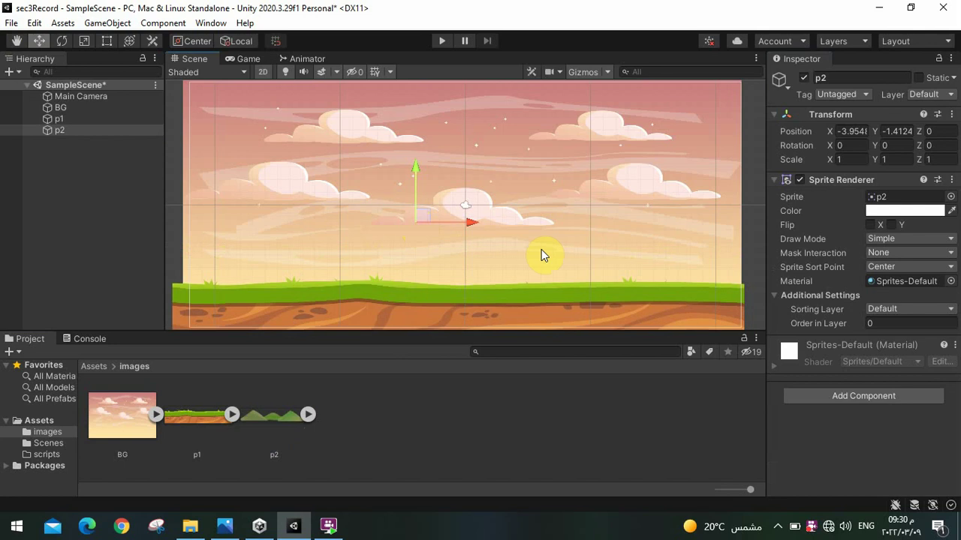
left_click(872, 322)
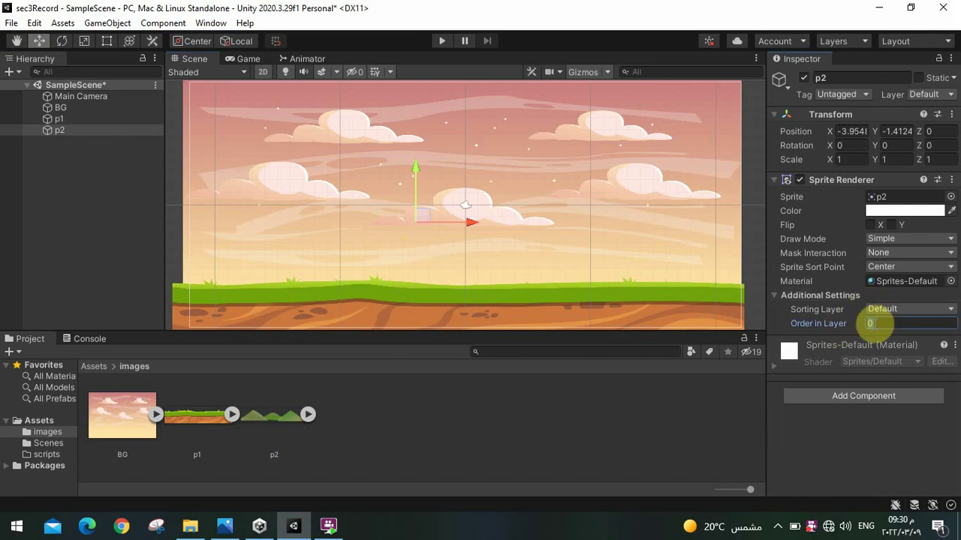
type("9")
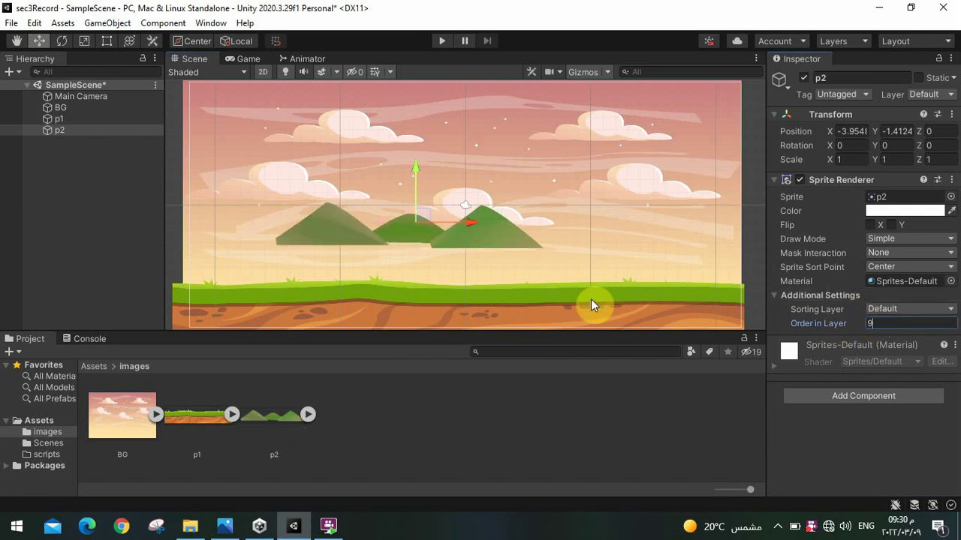
left_click_drag(424, 218, 465, 259)
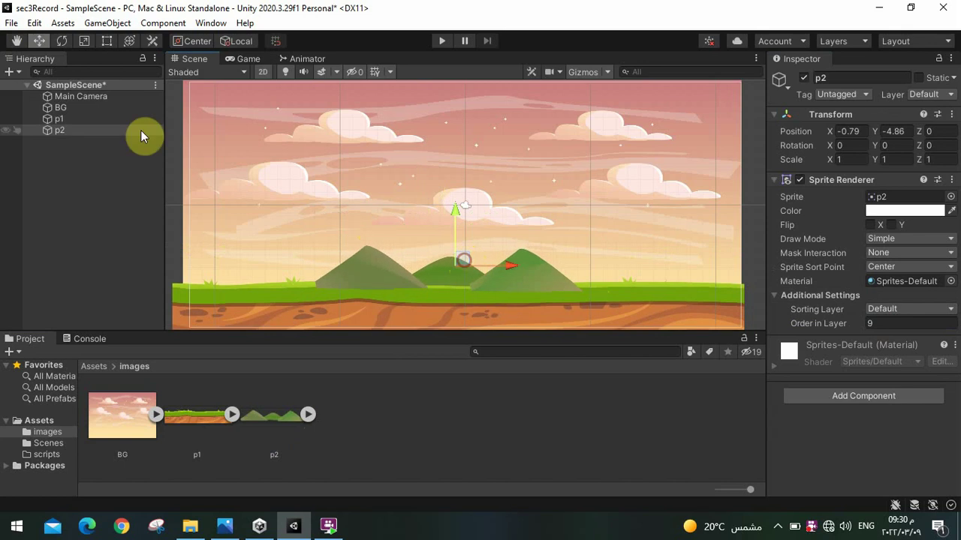
left_click(85, 40)
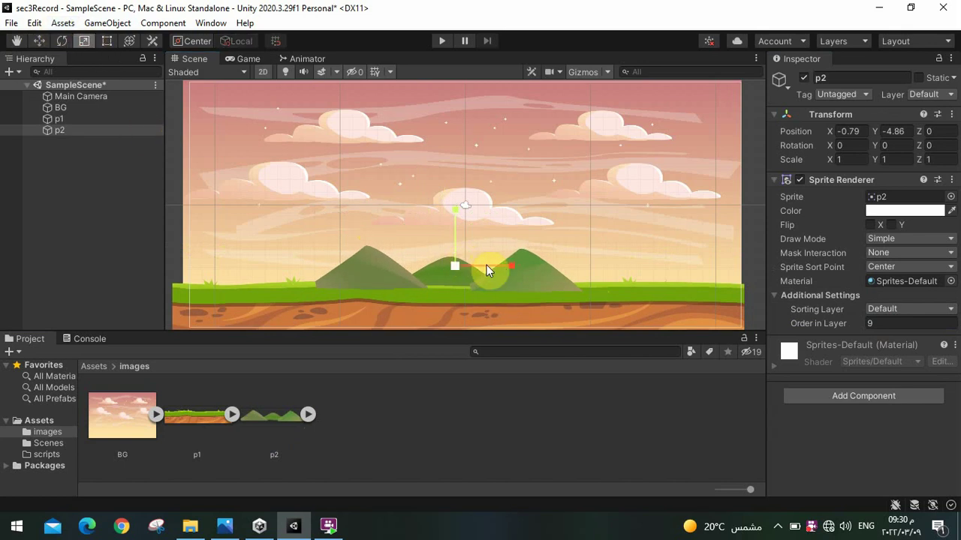
left_click_drag(487, 265, 505, 265)
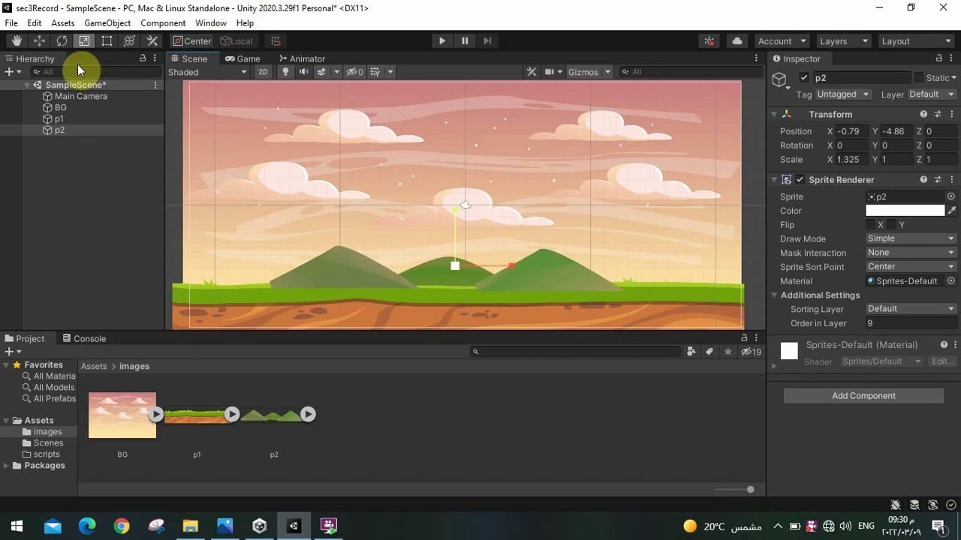
left_click_drag(460, 218, 455, 222)
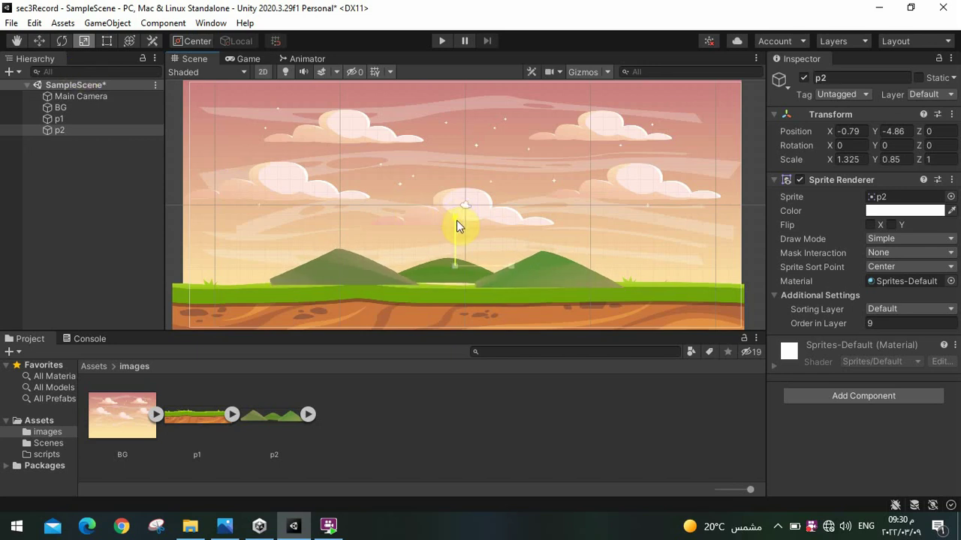
left_click(39, 41)
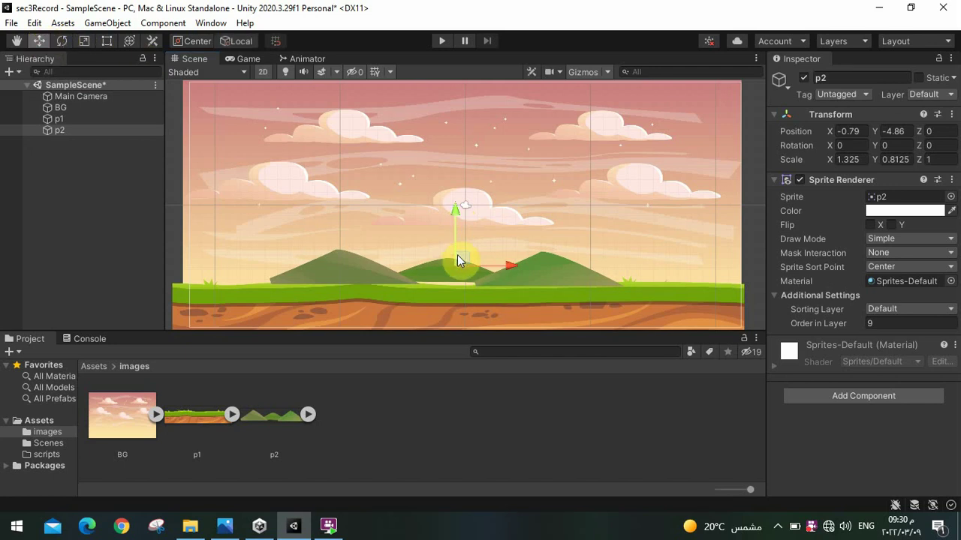
left_click_drag(455, 251, 478, 267)
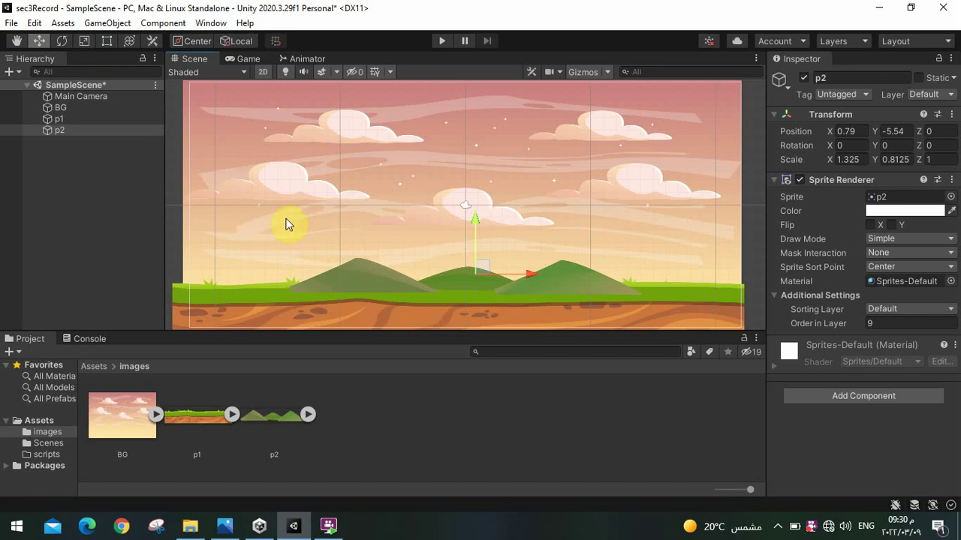
Save the scene and run a brief play preview, then stop it
key("ctrl+s")
left_click(443, 43)
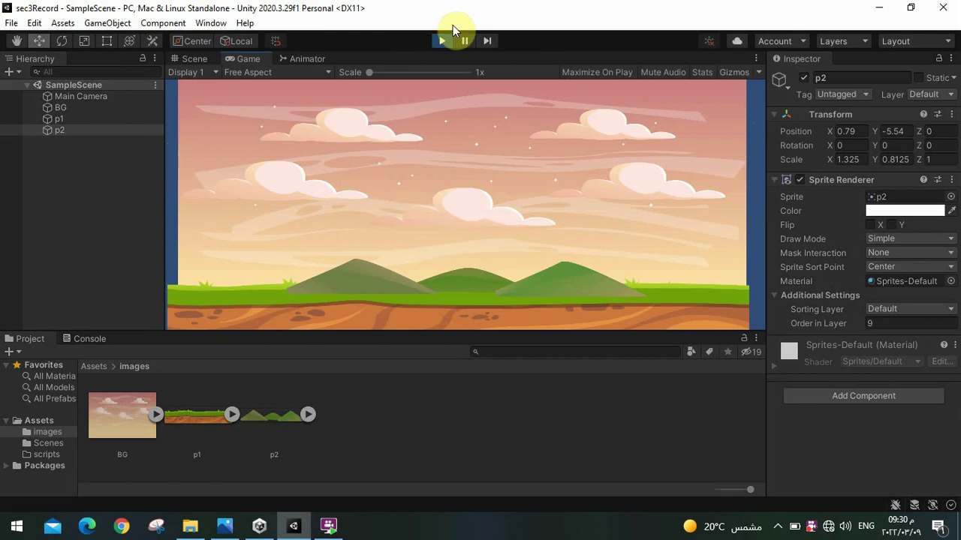
left_click(443, 42)
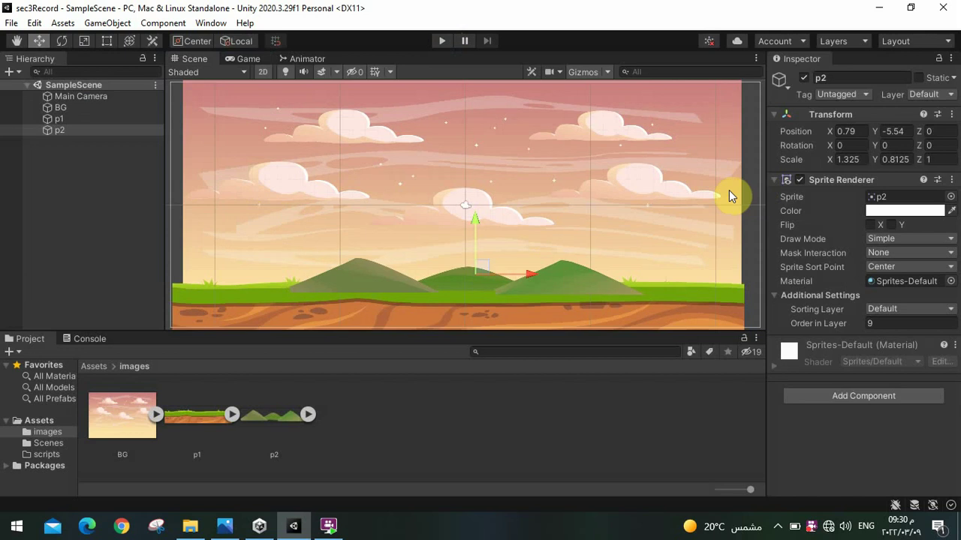
Widen the background, then stretch, flatten and shift the p1 ground strip, and save
left_click(89, 108)
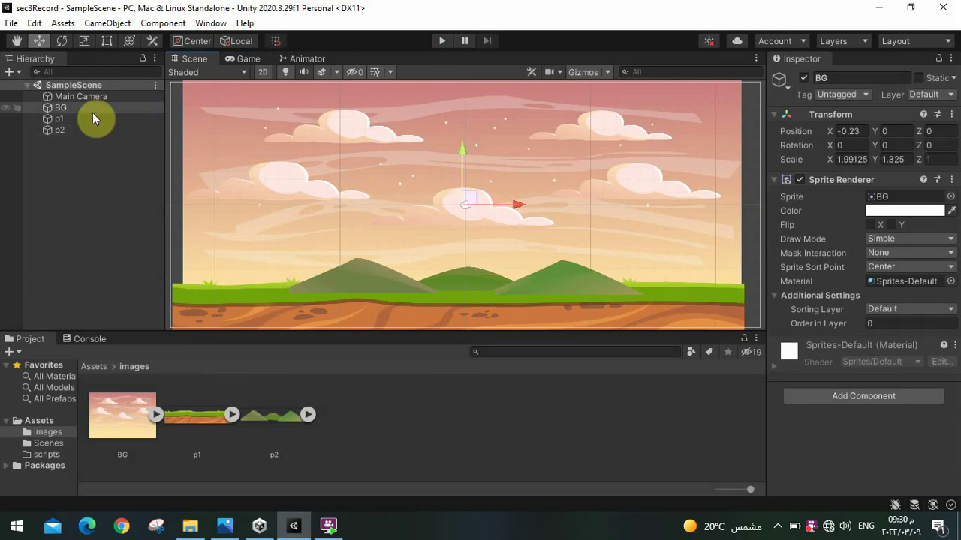
left_click(85, 46)
left_click_drag(489, 207, 496, 203)
left_click(531, 315)
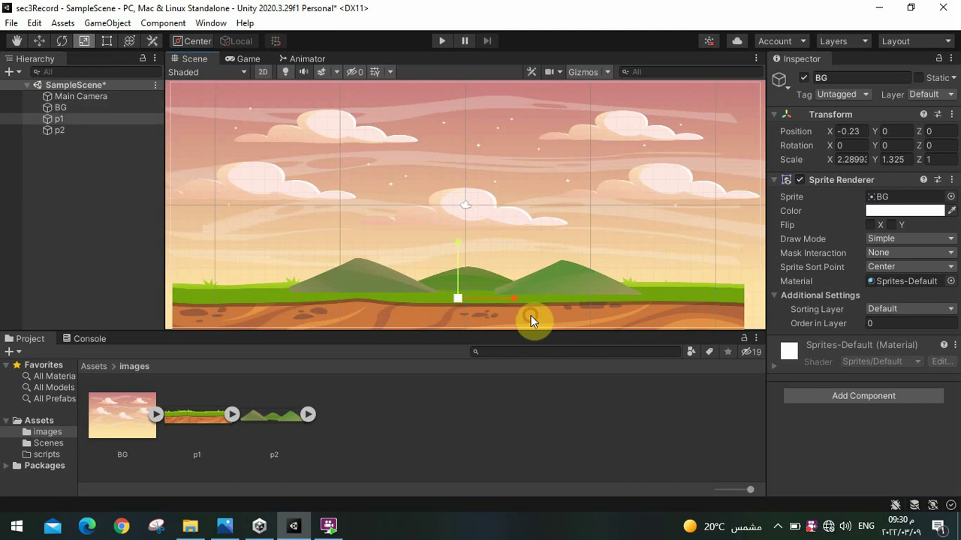
left_click_drag(492, 298, 495, 299)
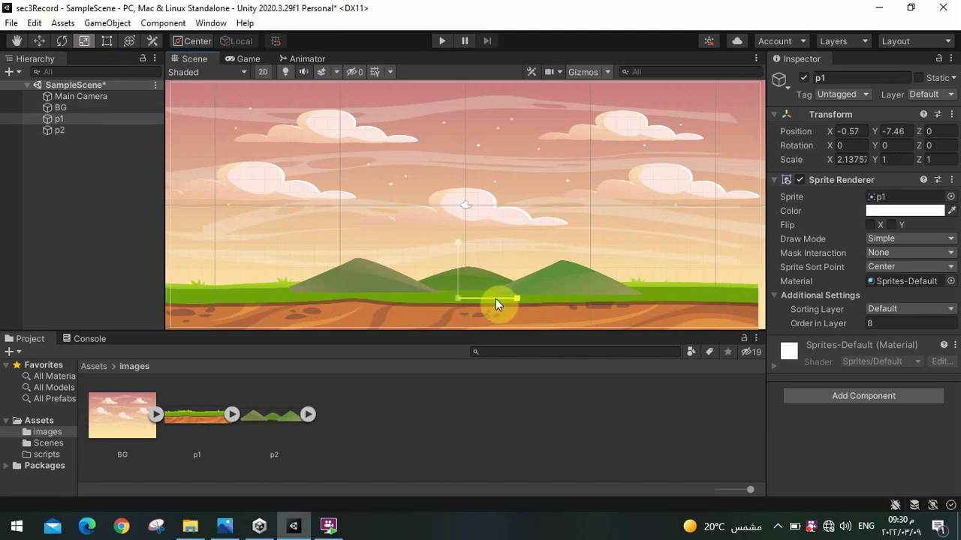
left_click_drag(458, 237, 457, 249)
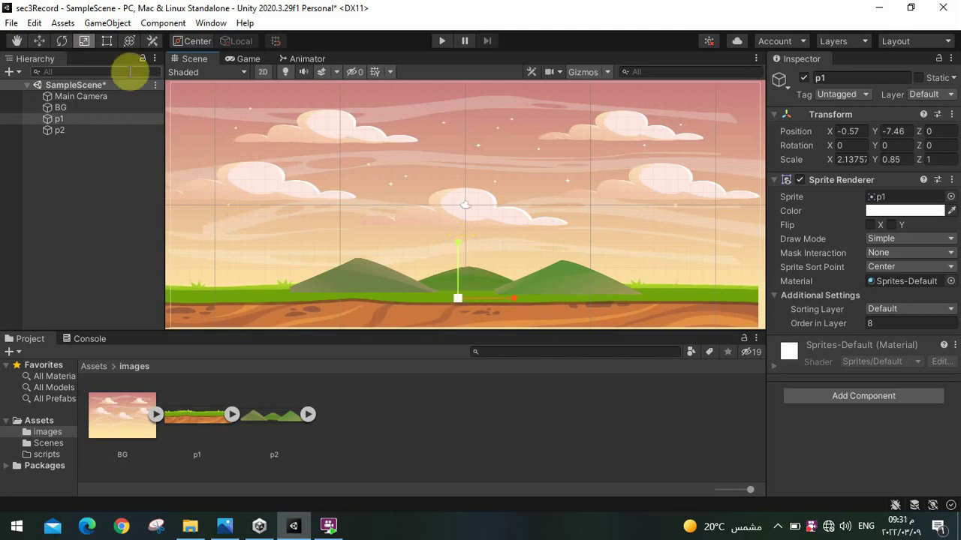
left_click(39, 40)
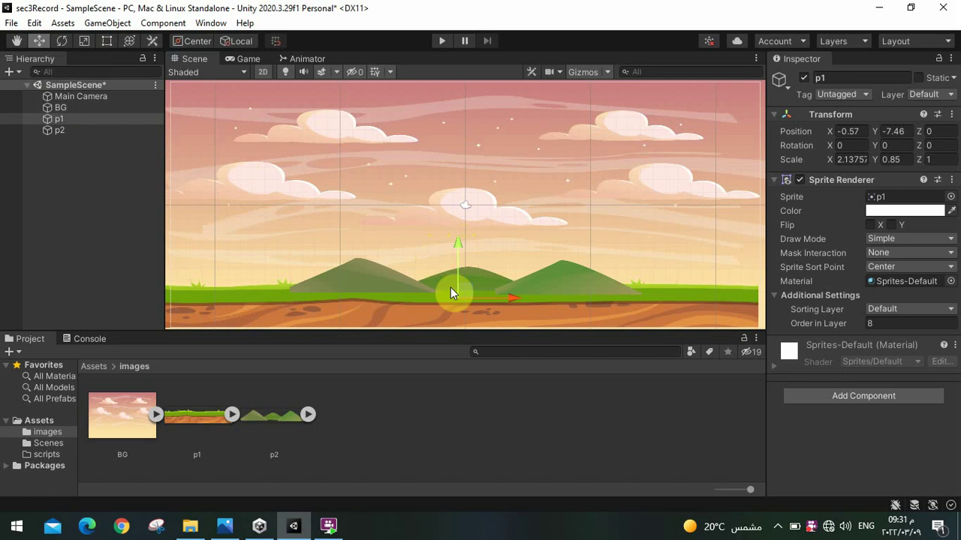
left_click_drag(465, 294, 483, 277)
left_click(415, 284)
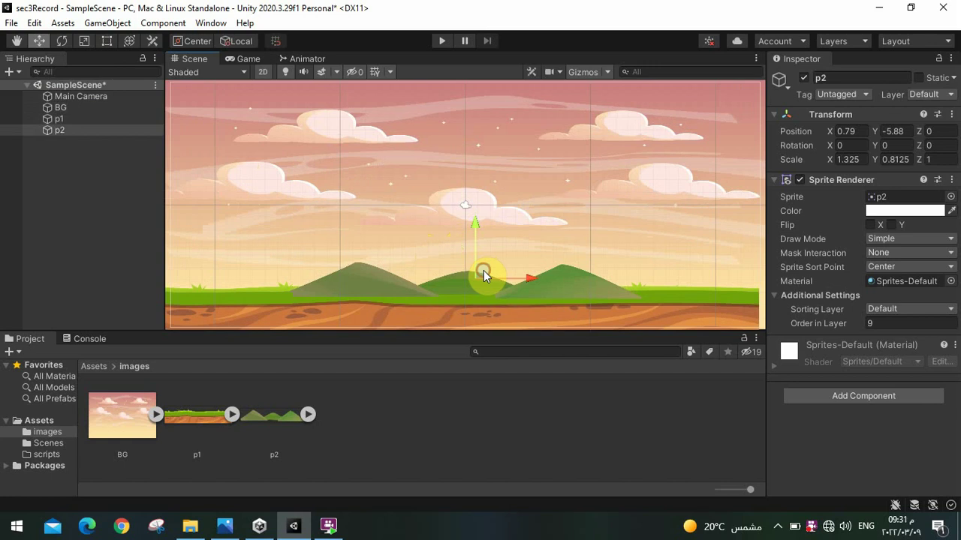
left_click(334, 204)
key("ctrl+s")
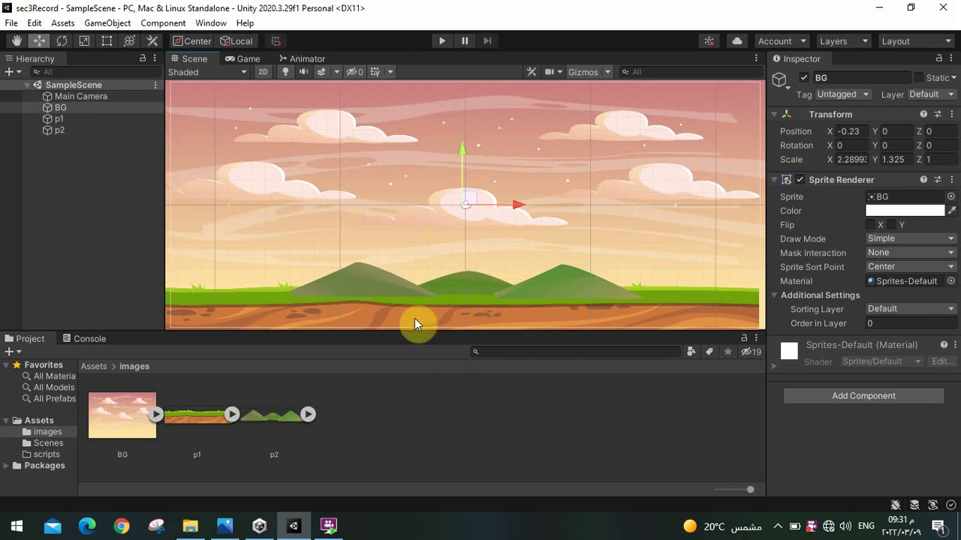
Widen the ground strip to Scale X 2.218, save, and start play mode
left_click(446, 318)
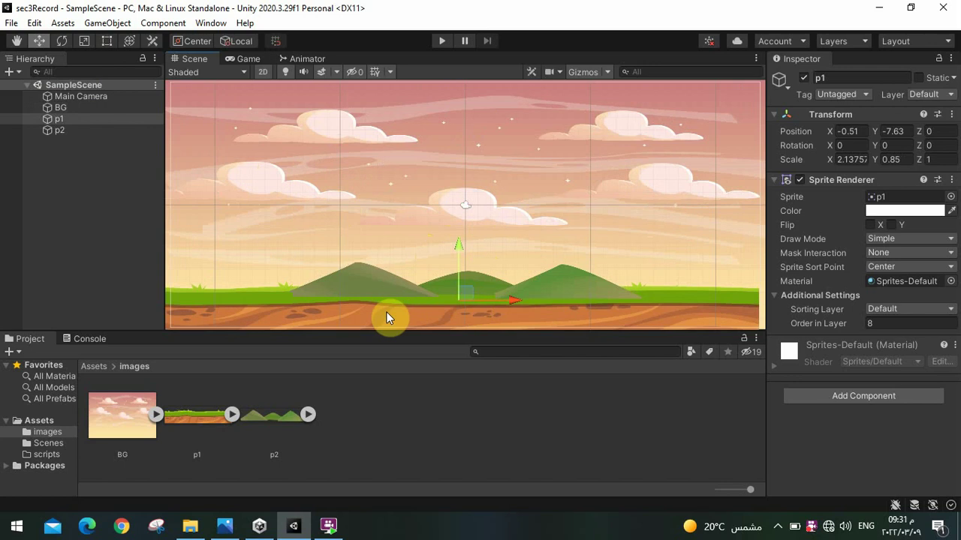
left_click(82, 42)
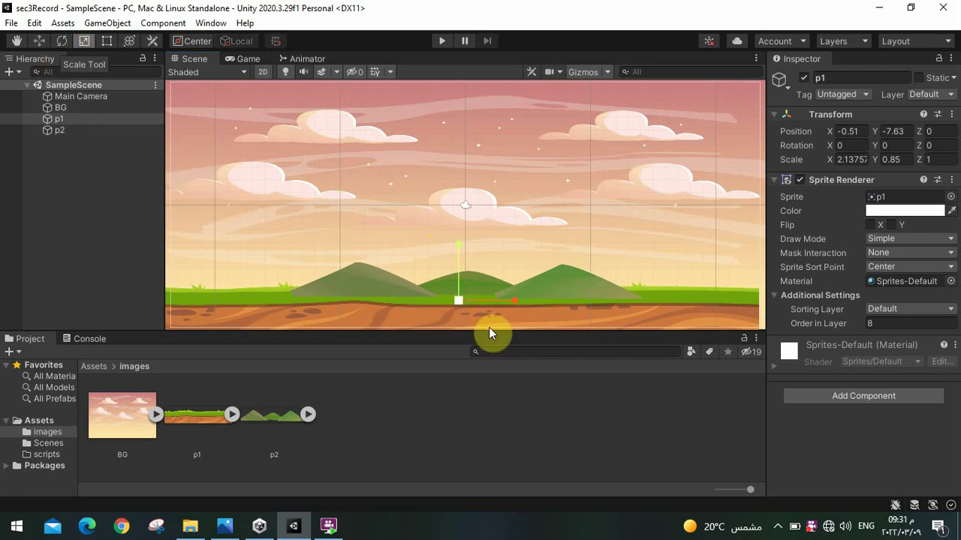
left_click_drag(494, 300, 497, 300)
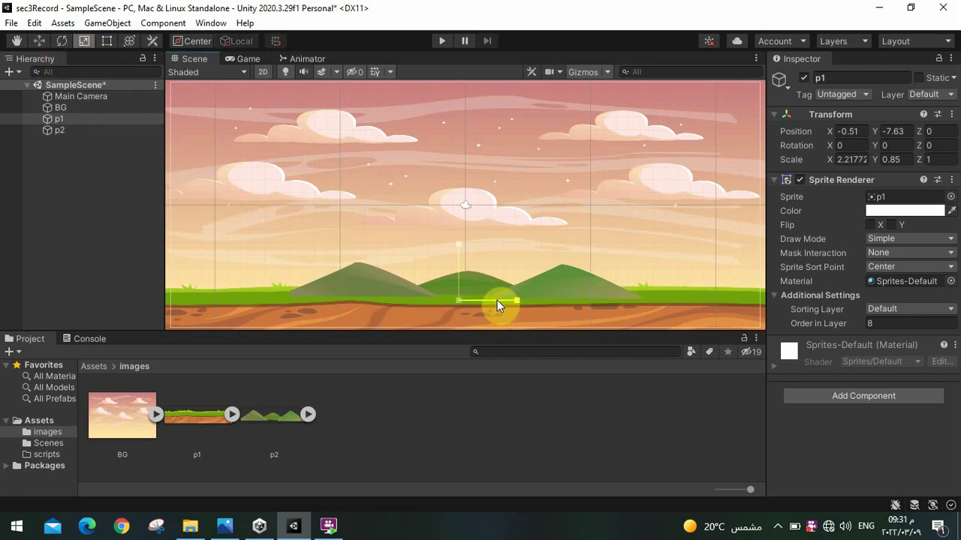
key("ctrl+s")
left_click(445, 41)
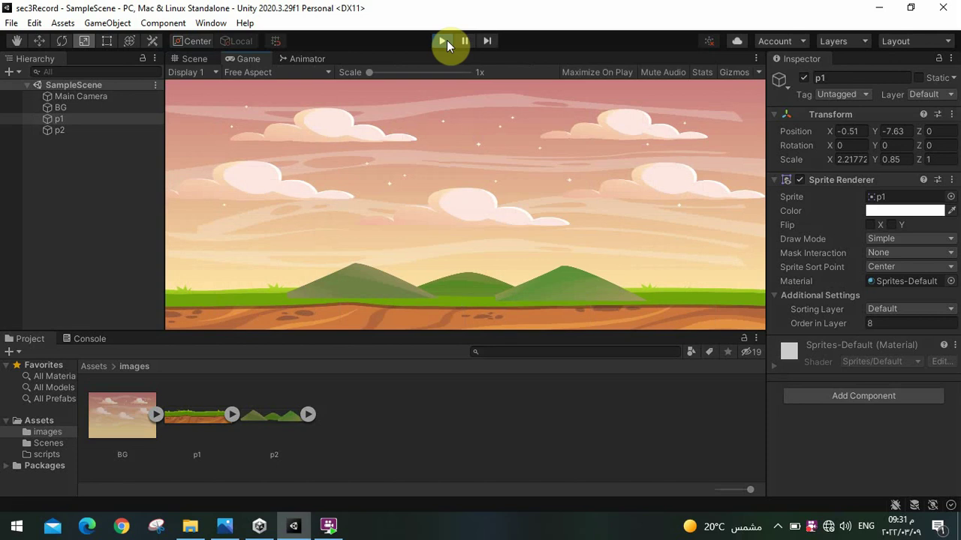
Stop play mode so the scene is editable again
left_click(444, 41)
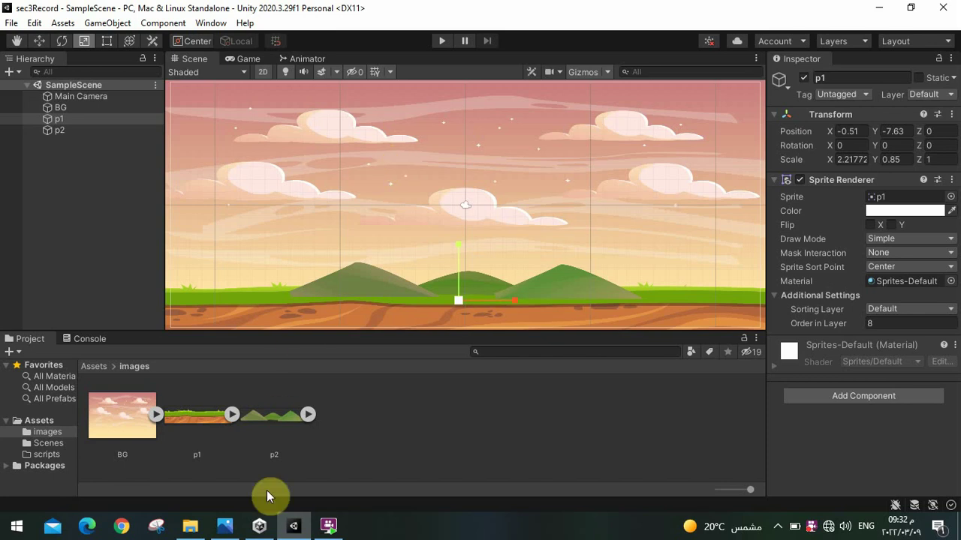
left_click(235, 527)
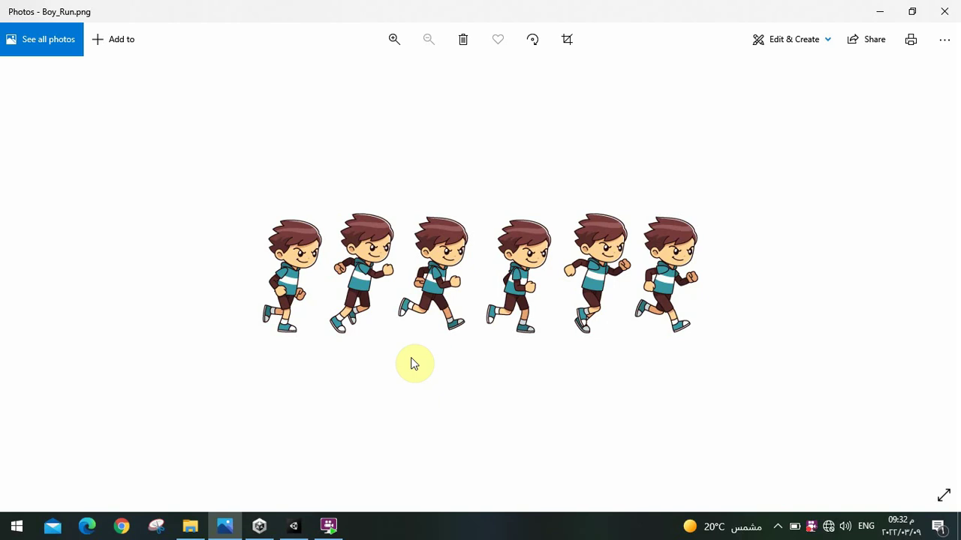
left_click(879, 11)
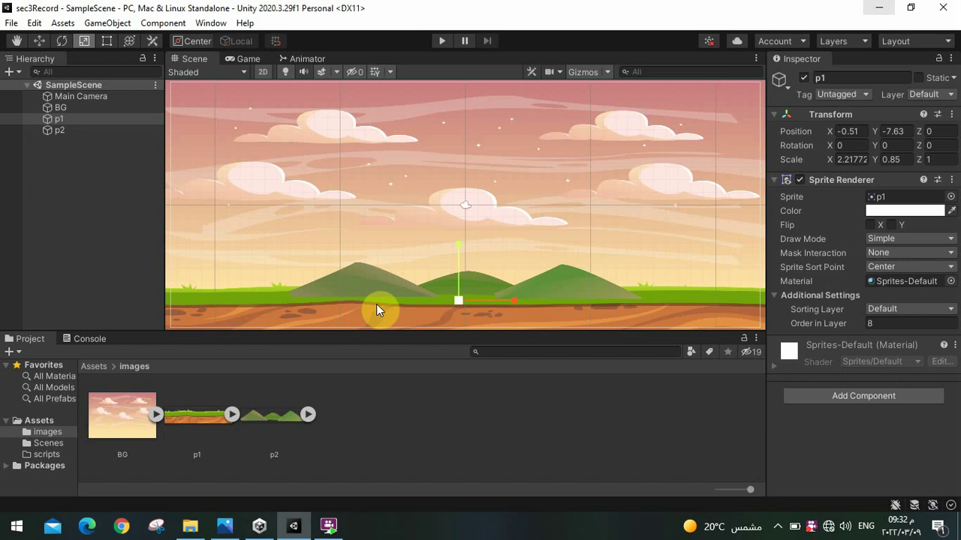
Import the Boy_Run.png sprite sheet into the images folder
left_click(426, 415)
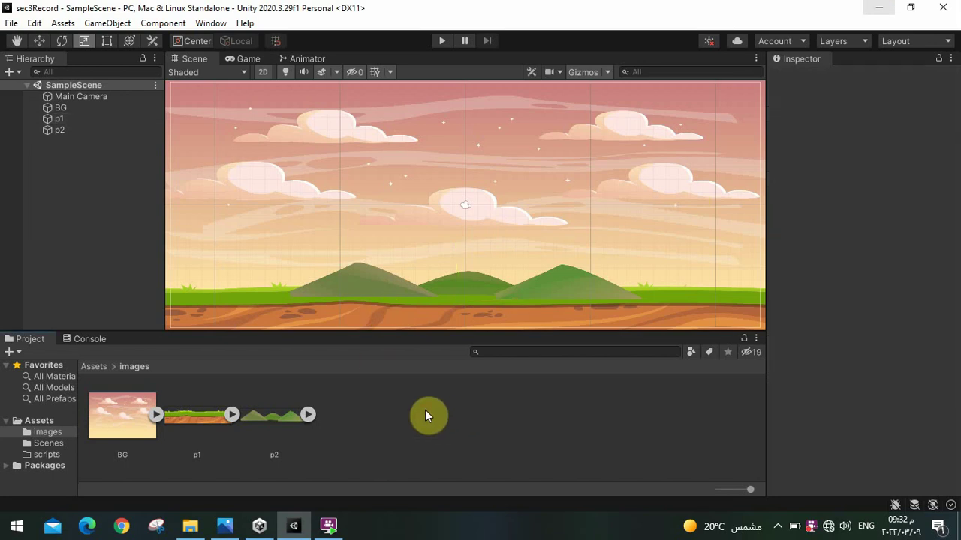
right_click(424, 409)
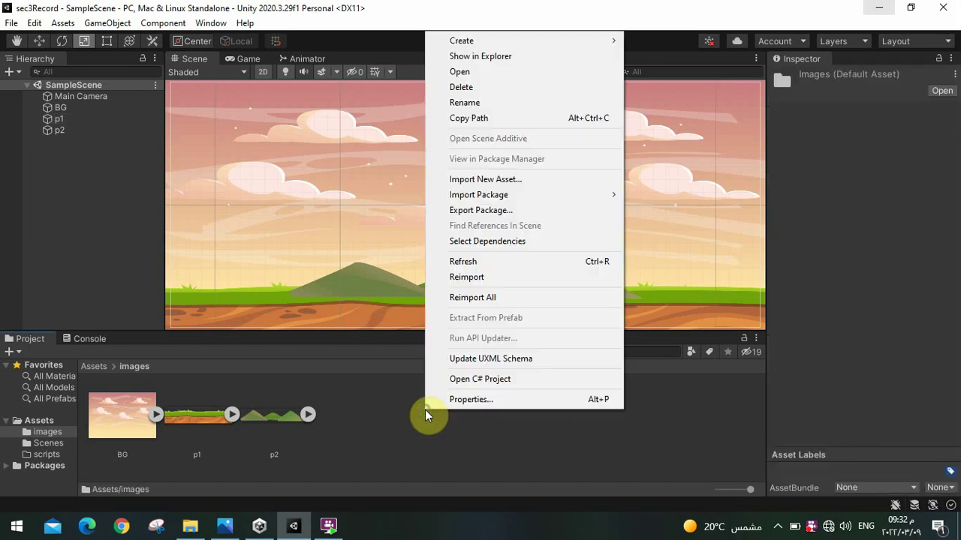
left_click(497, 180)
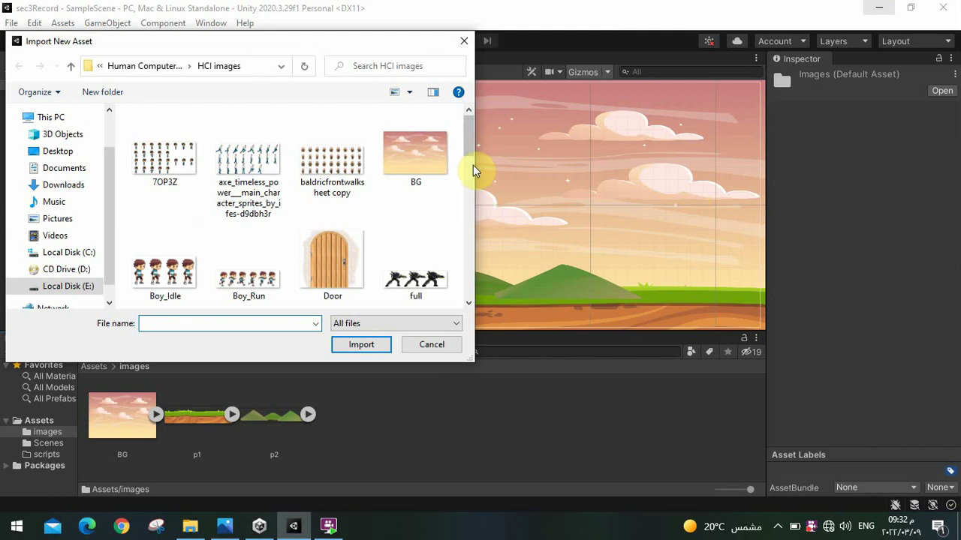
left_click_drag(467, 141, 468, 168)
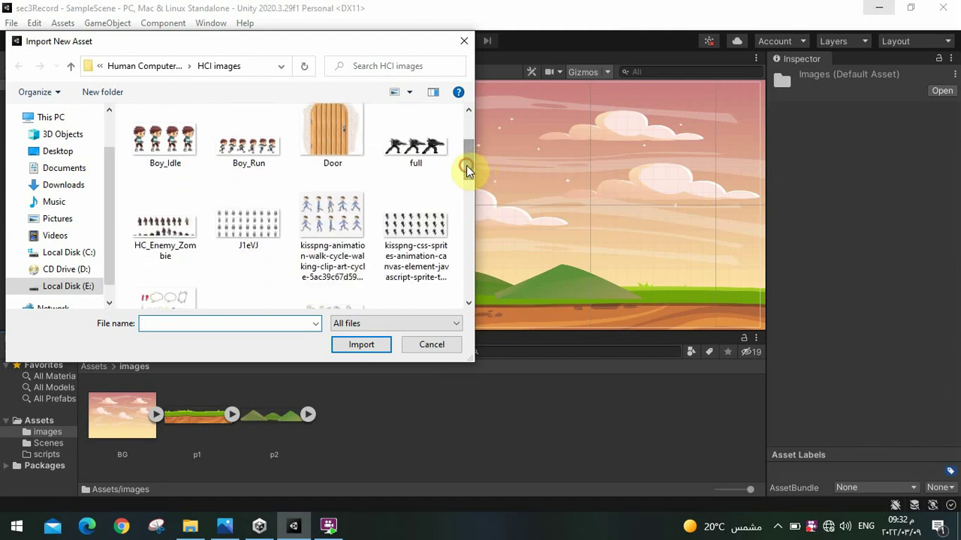
left_click(248, 165)
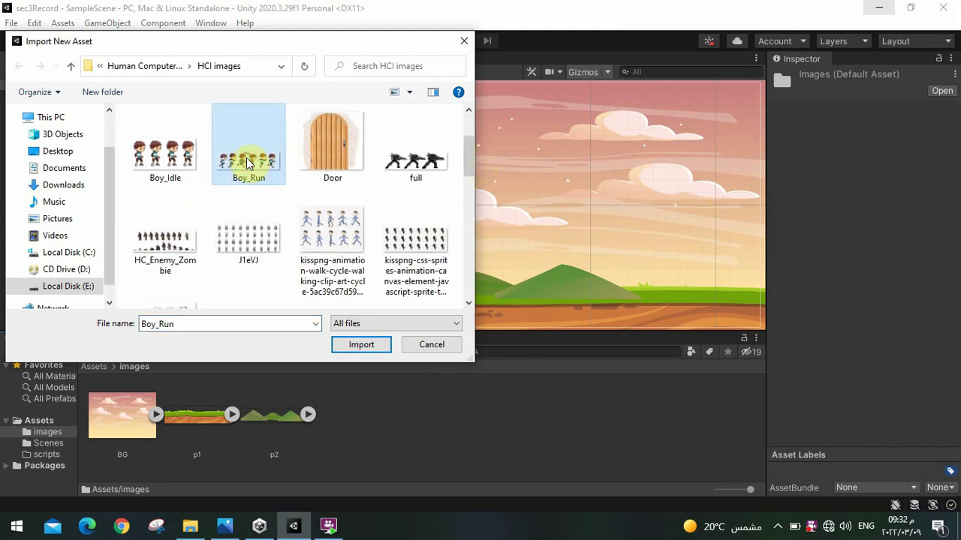
left_click(358, 348)
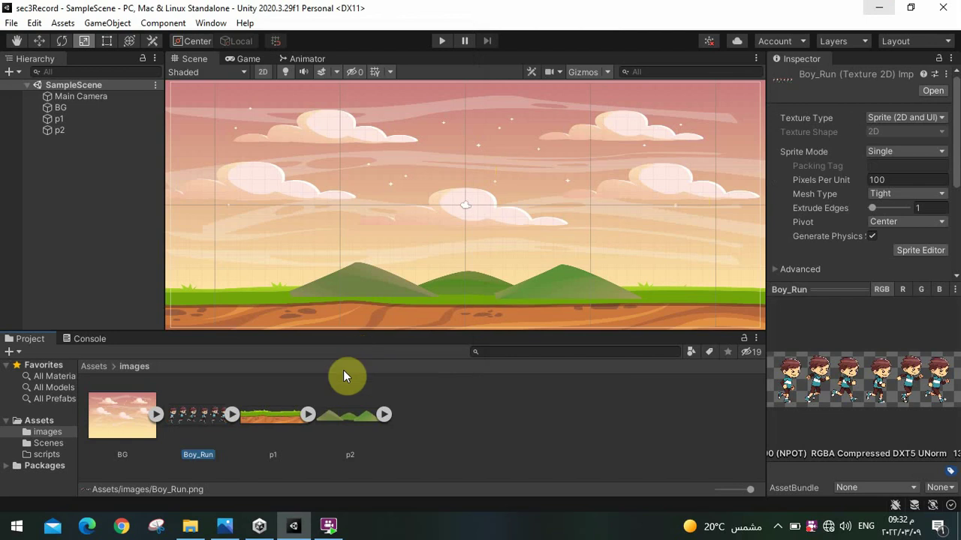
left_click(481, 444)
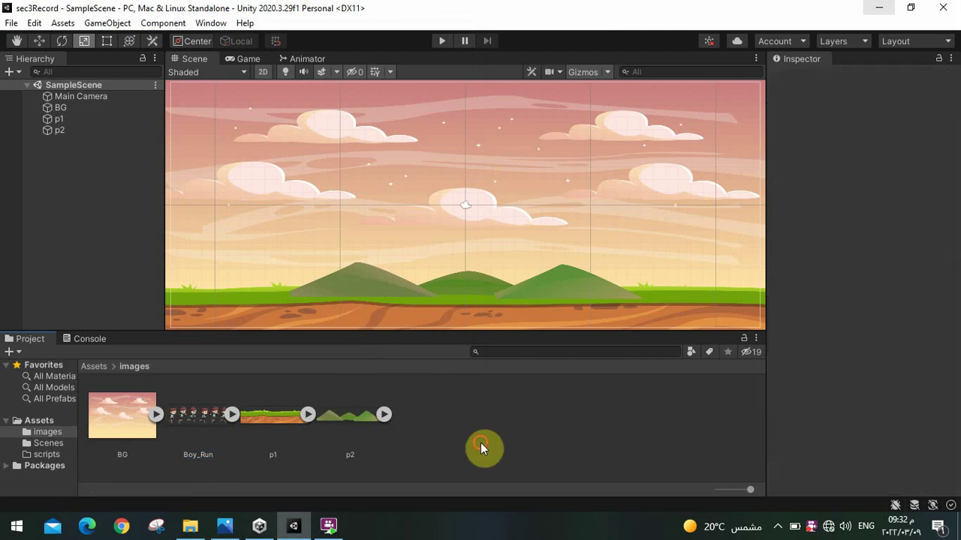
Set the Boy_Run sprite sheet's Sprite Mode to Multiple
left_click(185, 414)
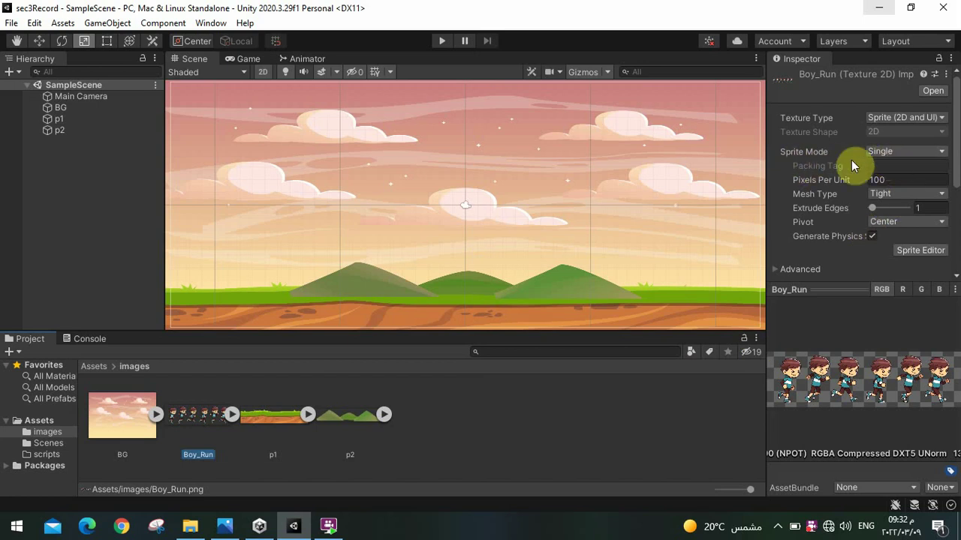
left_click(881, 151)
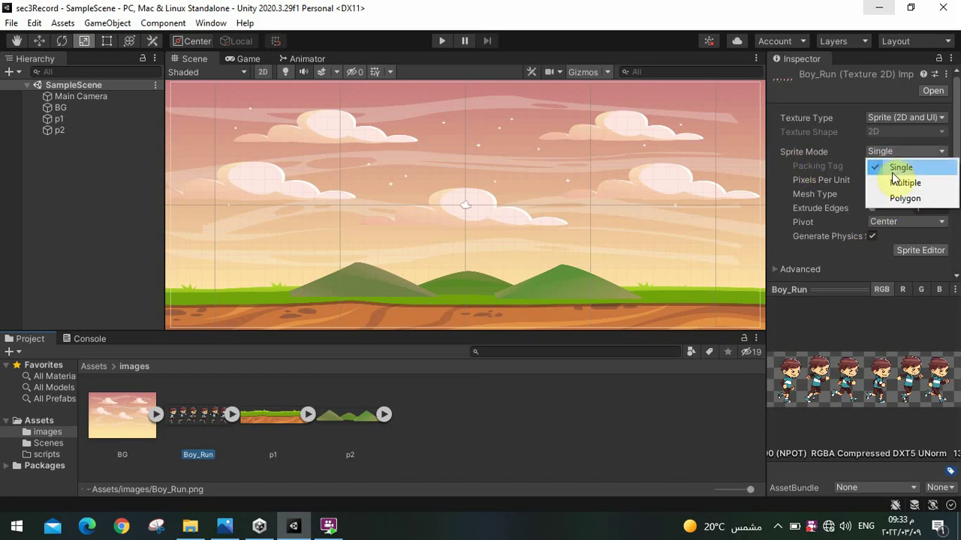
left_click(893, 182)
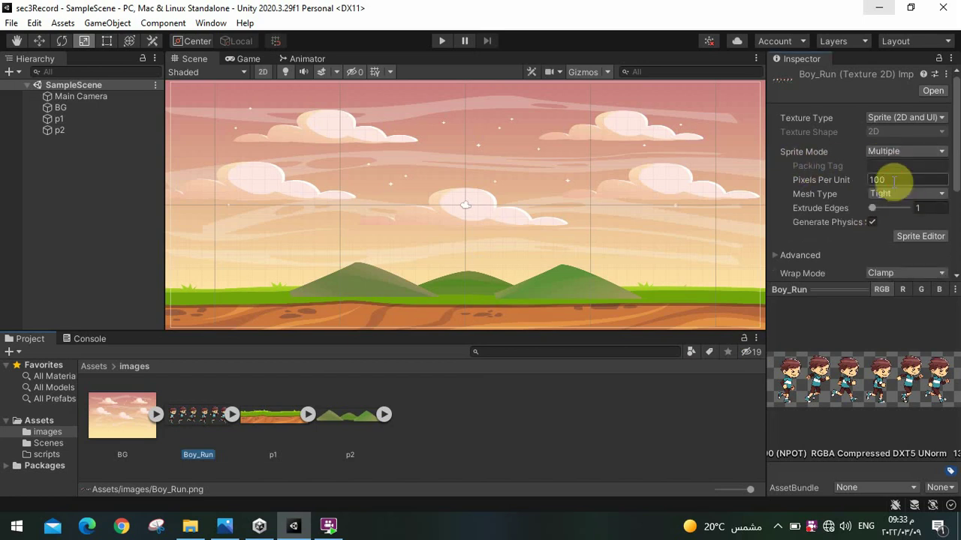
Auto-slice Boy_Run into its six running frames in the Sprite Editor and apply the slices
left_click(910, 236)
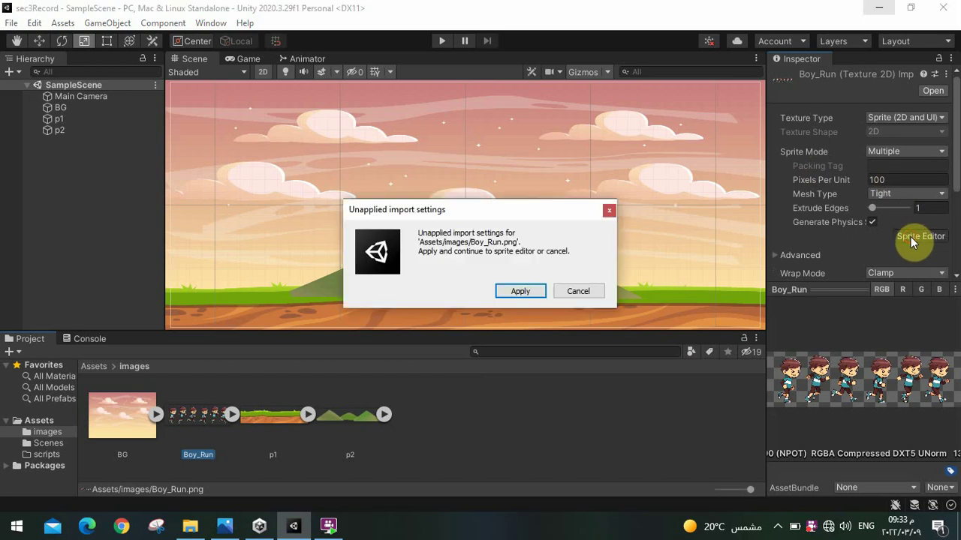
left_click(536, 294)
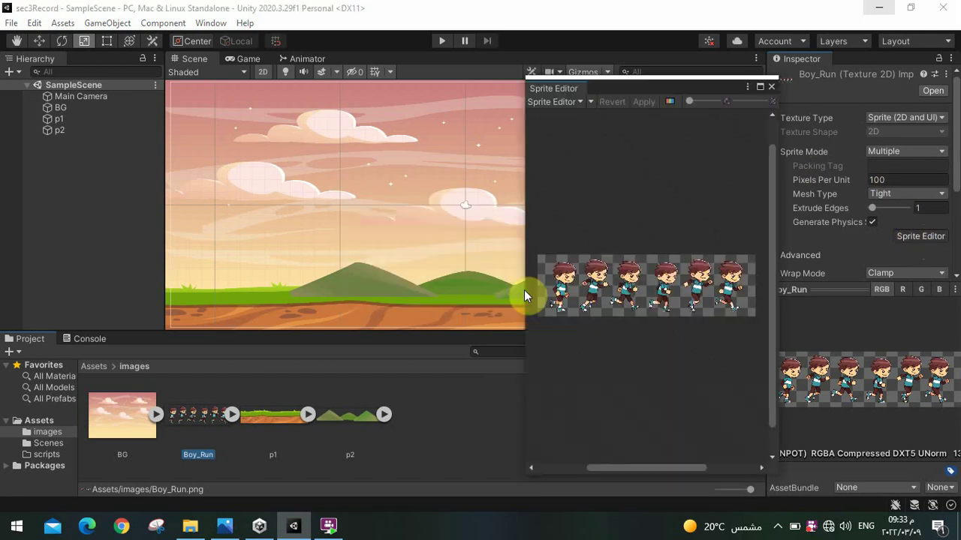
left_click(590, 99)
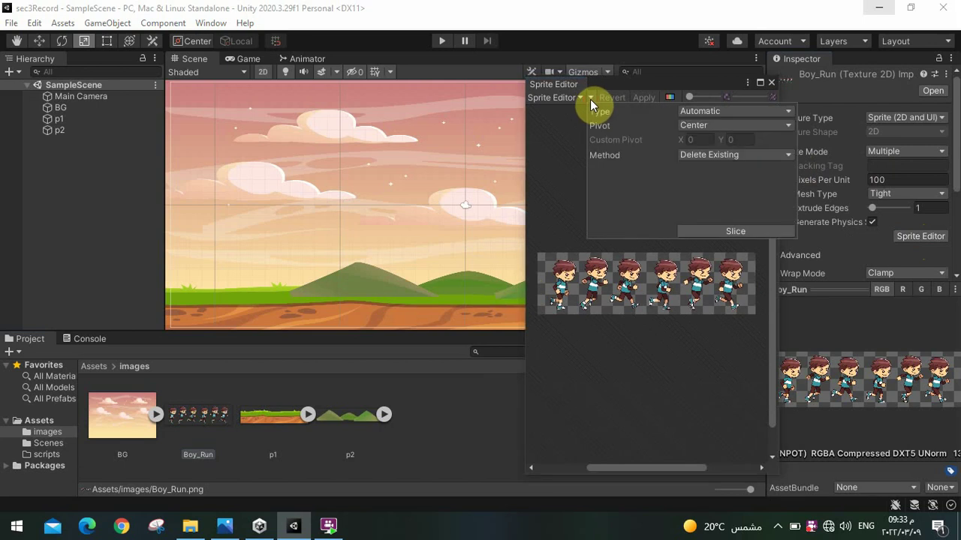
left_click(701, 227)
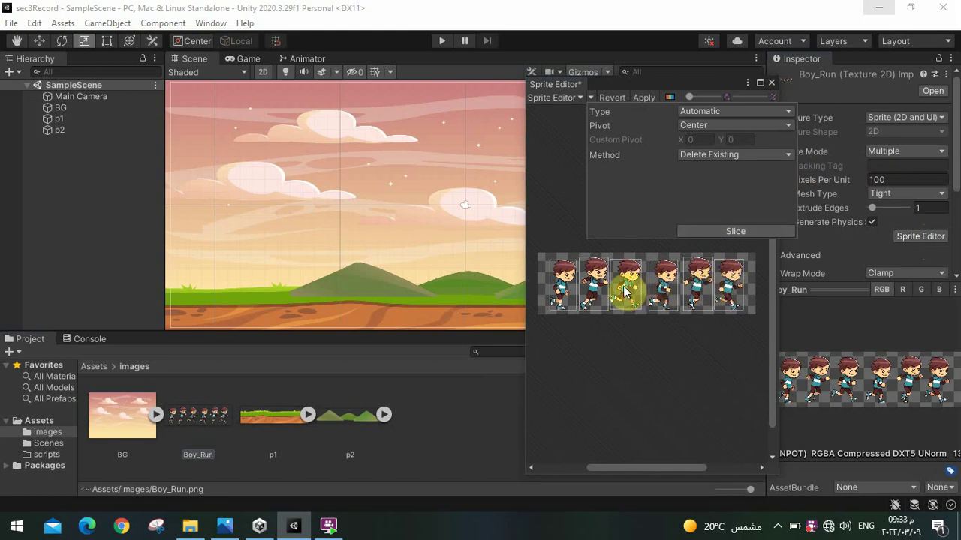
left_click(699, 383)
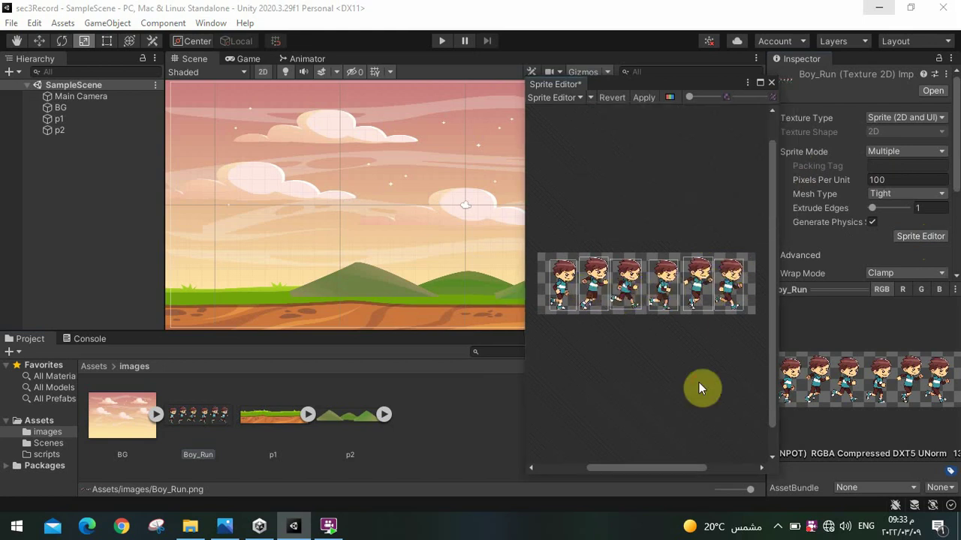
left_click(644, 99)
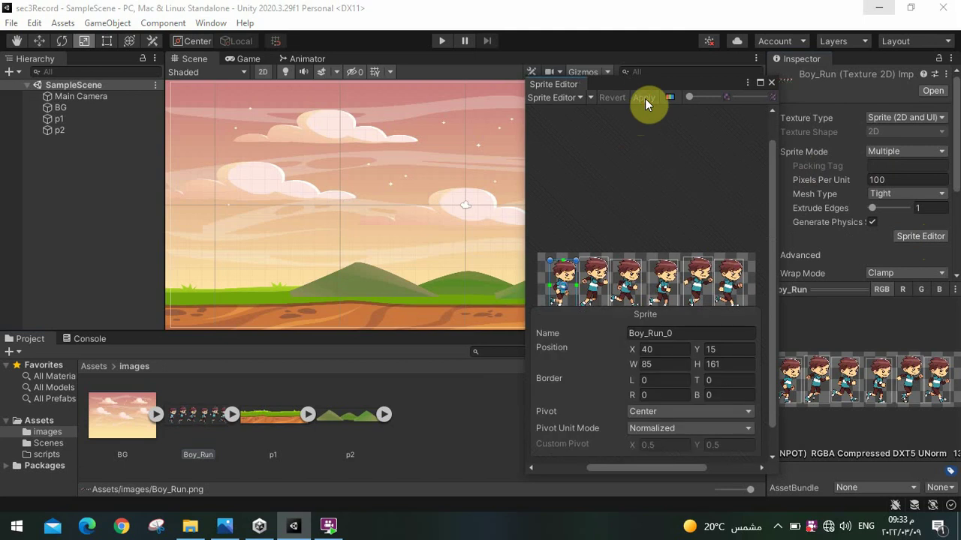
left_click(771, 83)
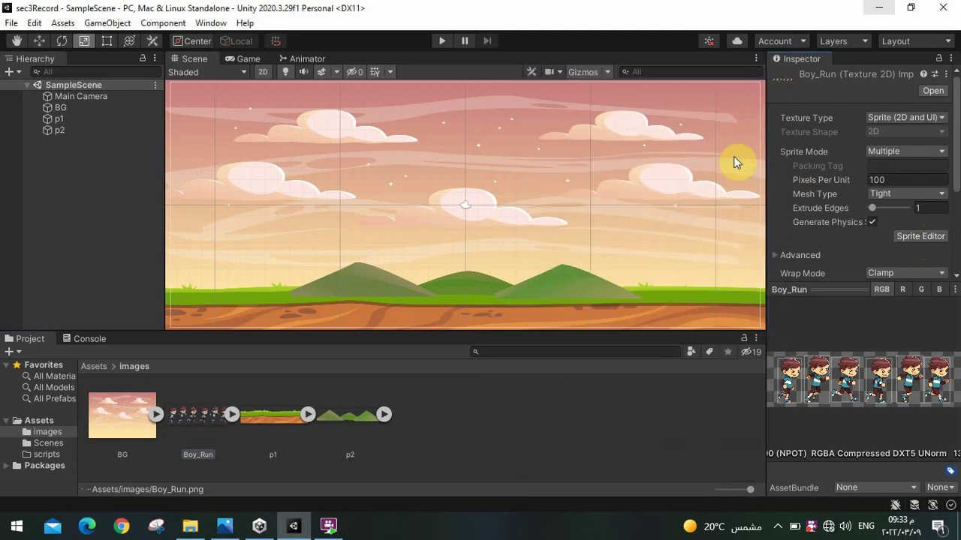
Drag the sliced Boy_Run sprites into the scene to create an animated object
left_click(231, 415)
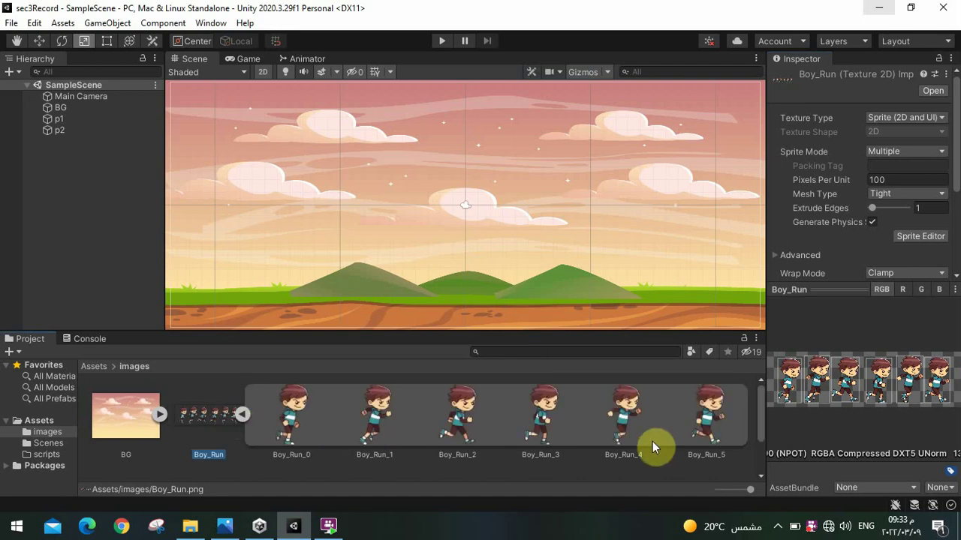
left_click(240, 414)
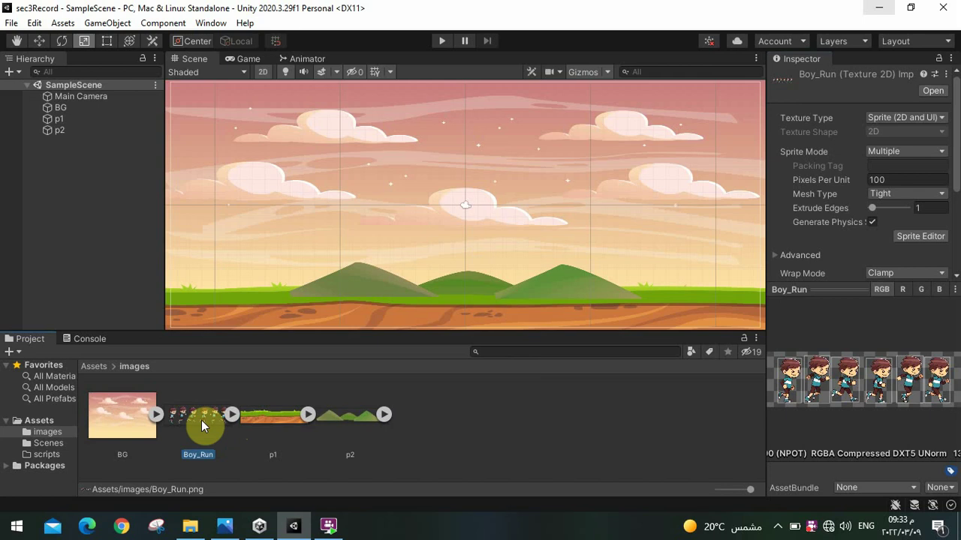
mouse_move(201, 421)
left_mouse_down()
mouse_move(275, 223)
mouse_move(271, 232)
left_mouse_up()
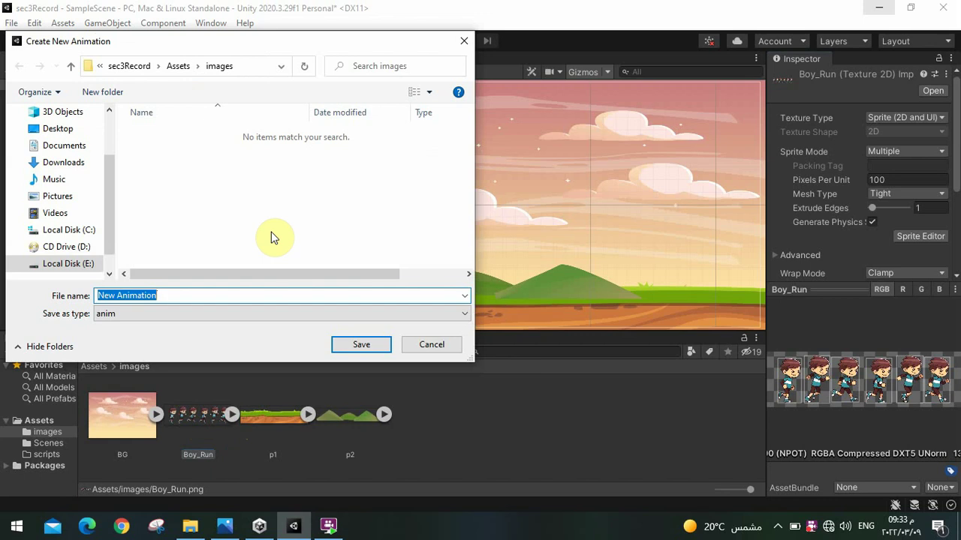
Name the new animation clip 'boyrunanimate' and save it
key("BackSpace")
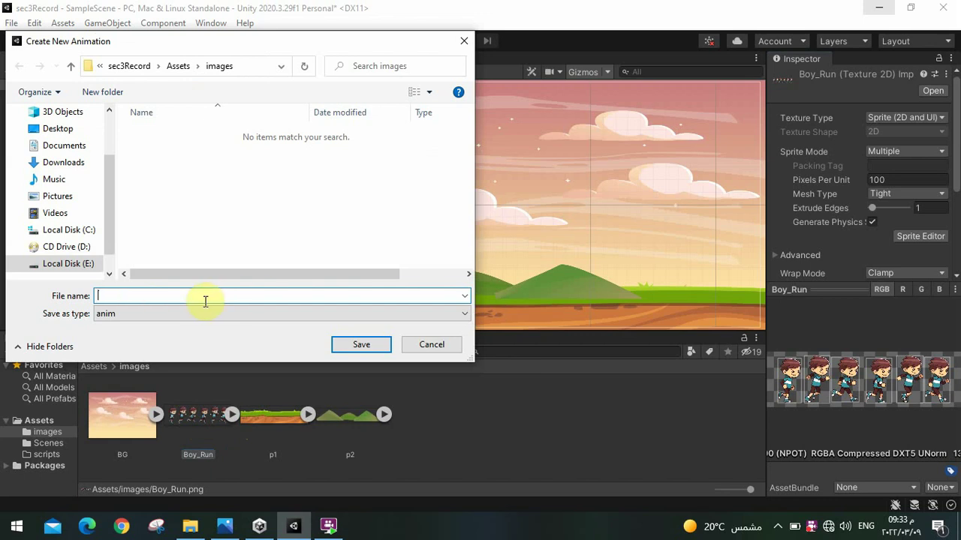
type("bo")
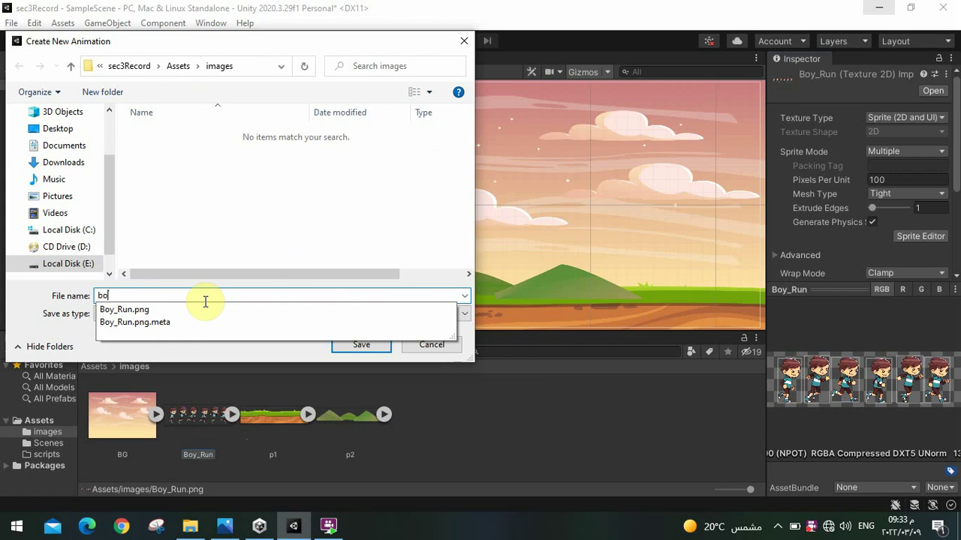
type("yrun")
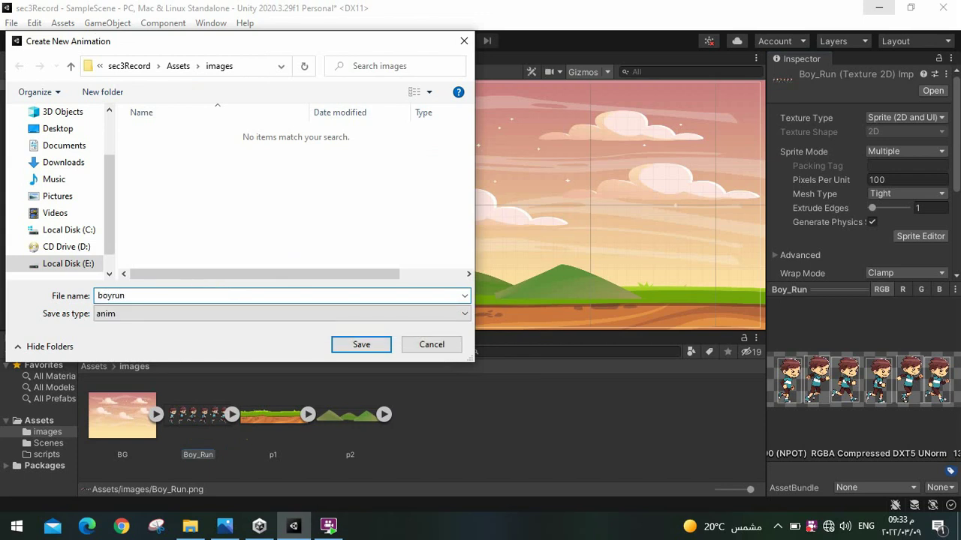
type("anma")
type("tr")
key("BackSpace")
type("e")
left_click(133, 295)
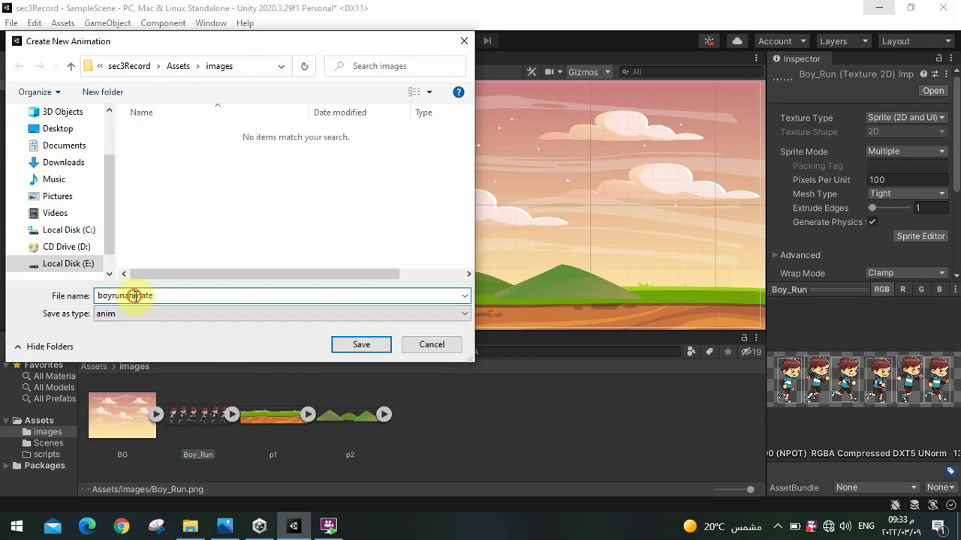
type("i")
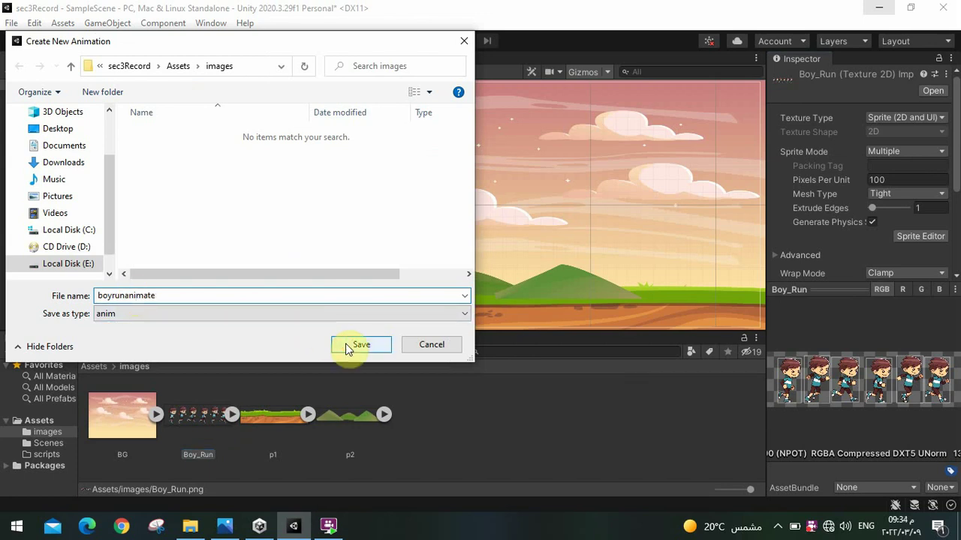
left_click(349, 346)
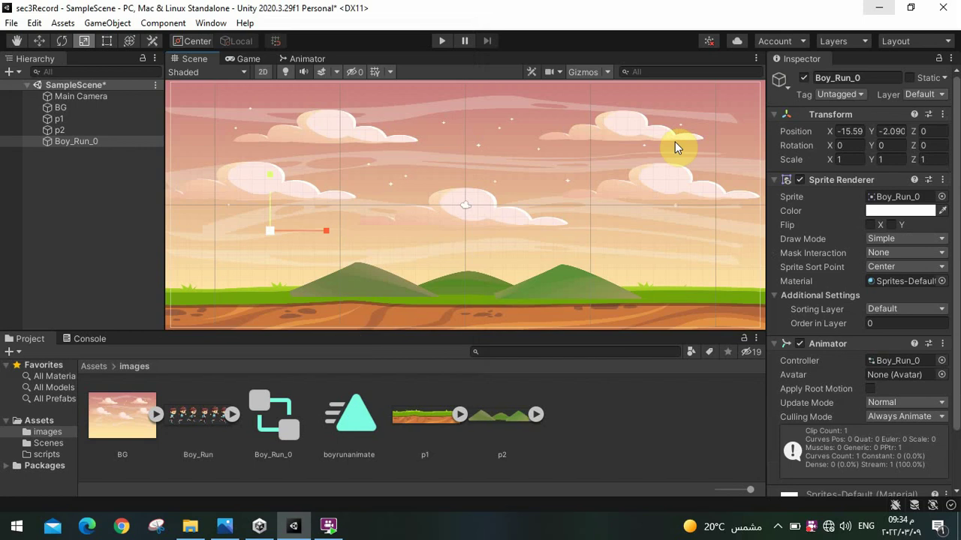
Name User Layer 10 'boyrun' in the Layers settings
left_click(833, 42)
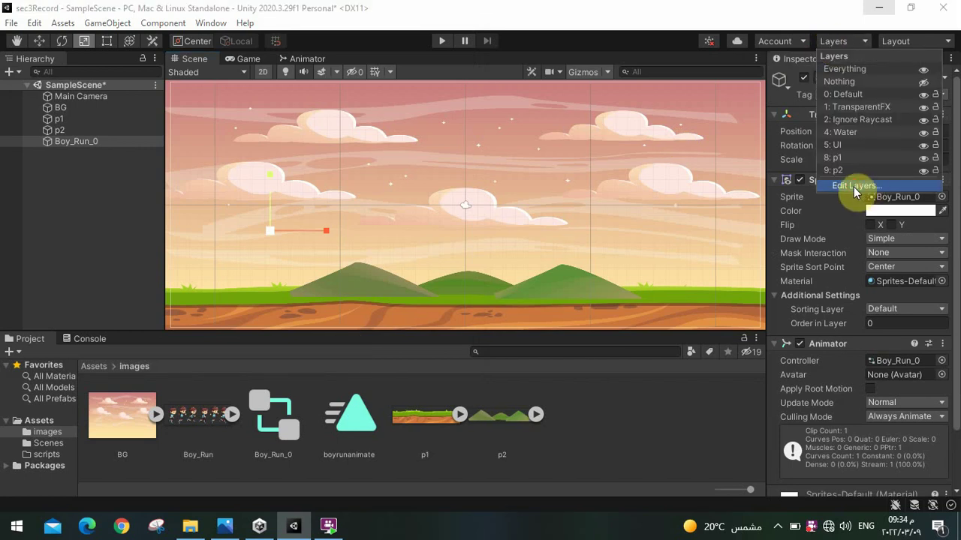
left_click(855, 186)
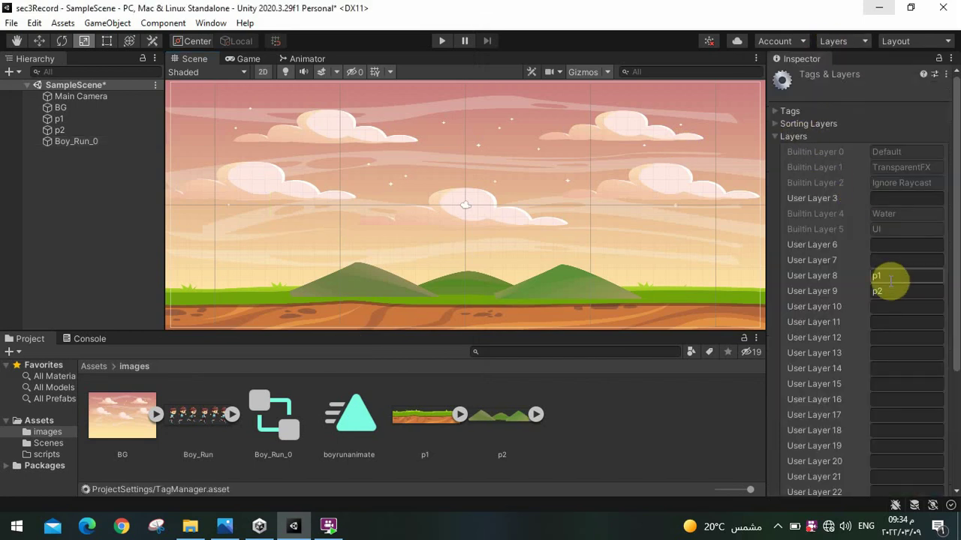
left_click(884, 306)
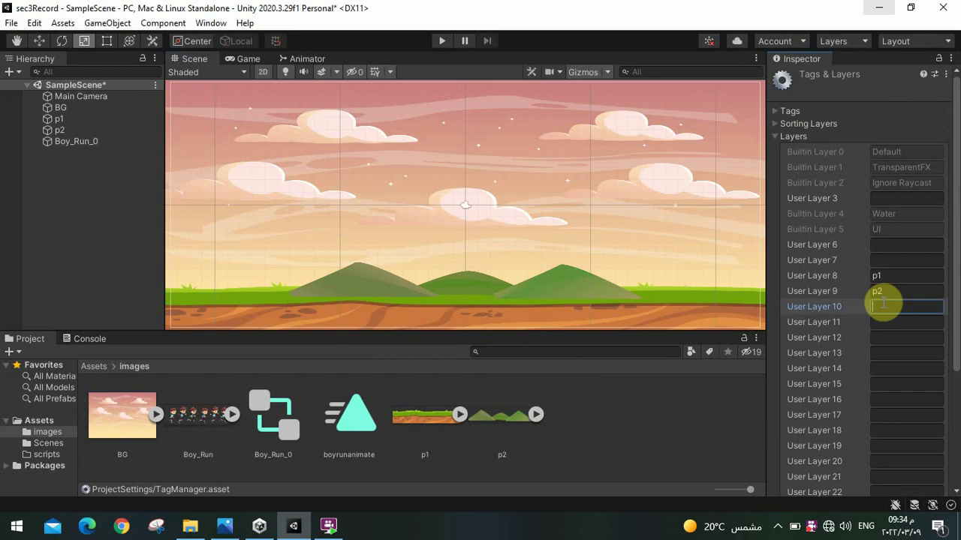
type("boyr")
type("un")
left_click(715, 415)
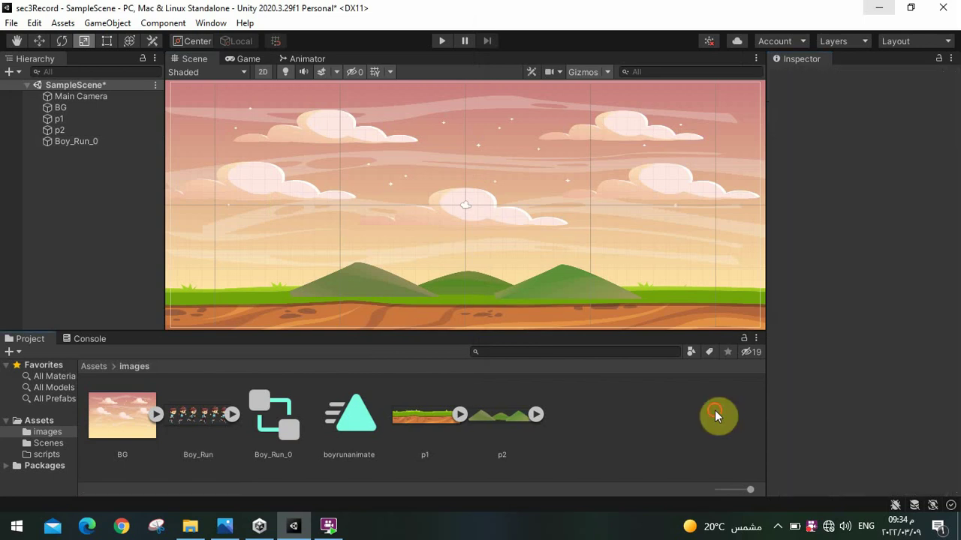
Give Boy_Run_0 Order in Layer 10 and scale X and Y of 4
left_click(59, 146)
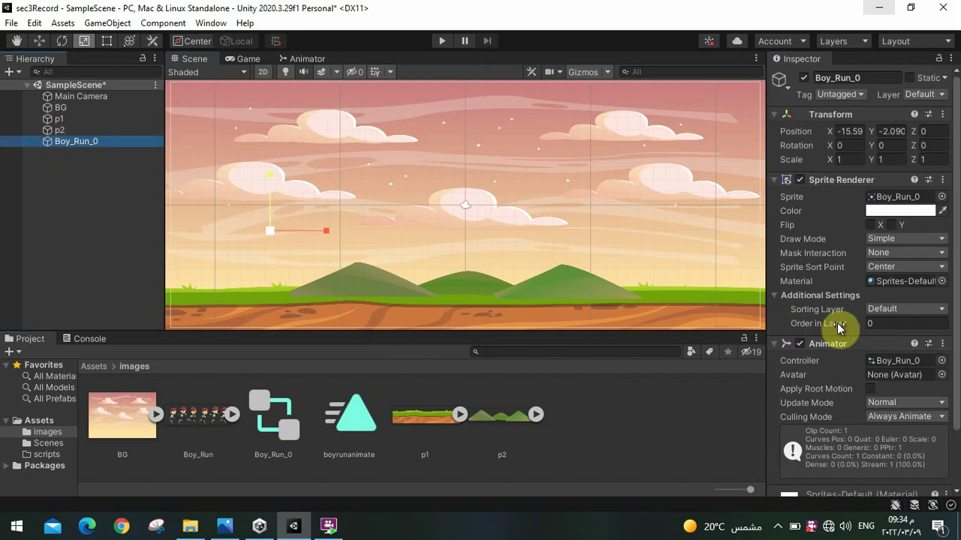
left_click(874, 323)
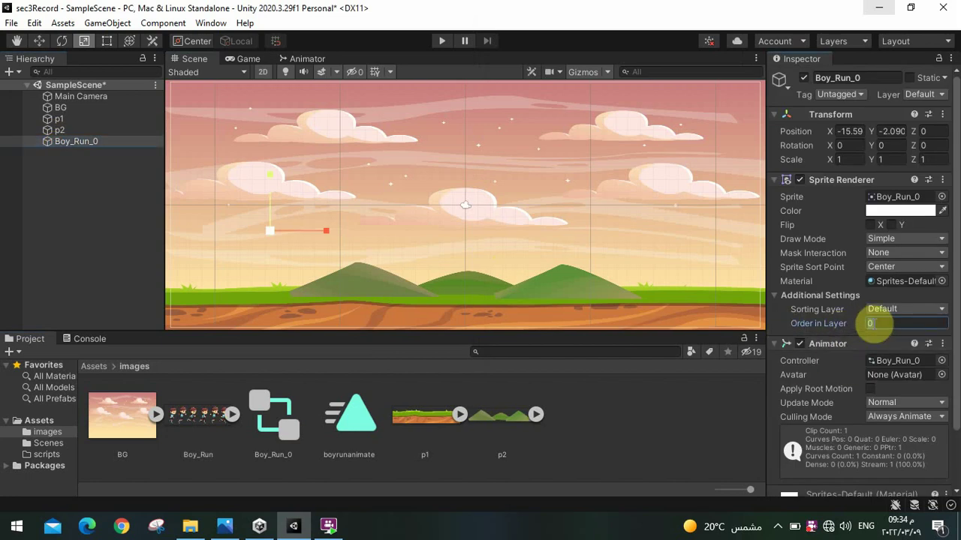
type("10")
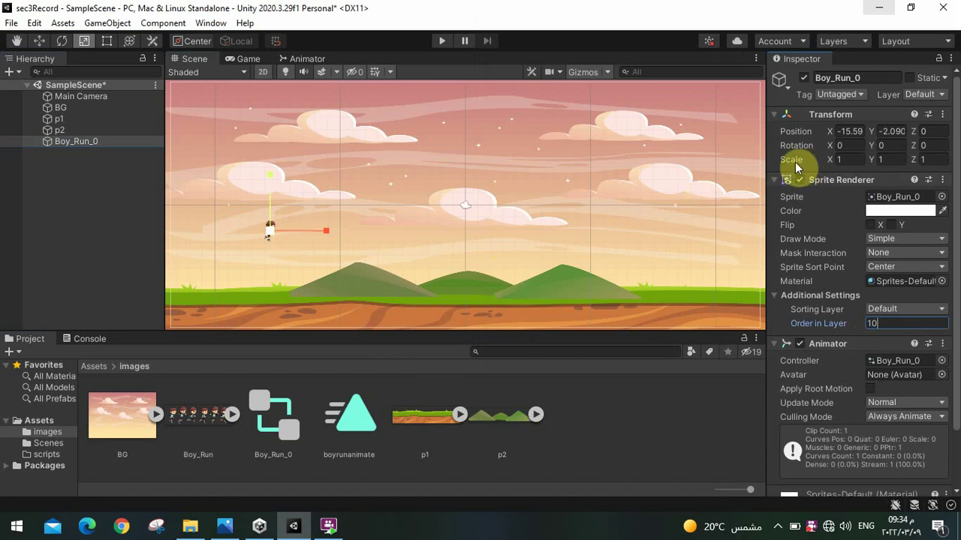
left_click(839, 160)
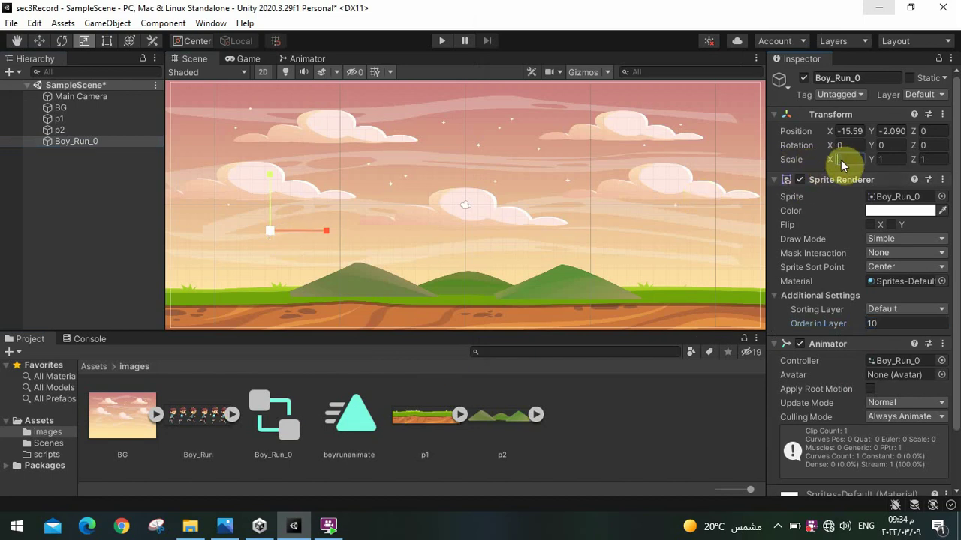
type("4")
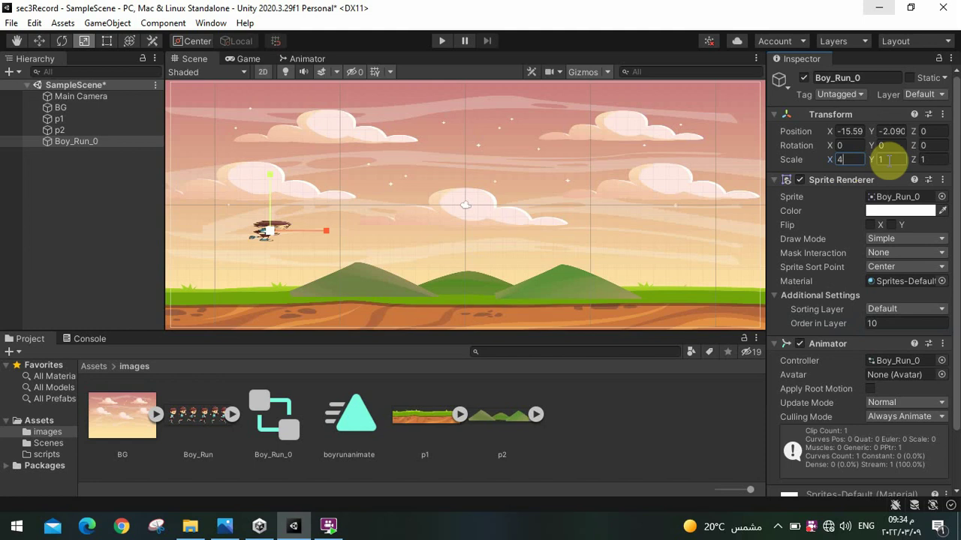
left_click(888, 160)
type("4")
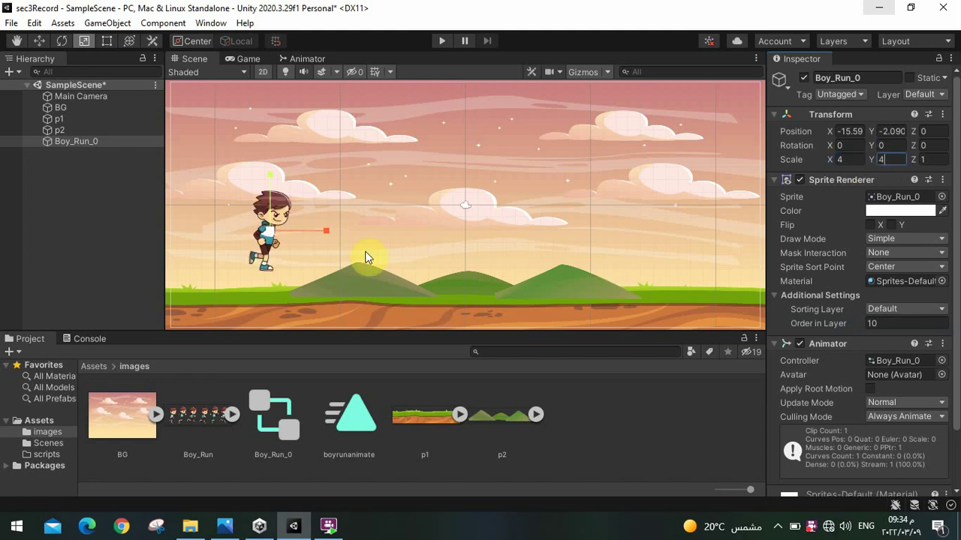
Move the boy down onto the ground at the left of the scene
left_click(40, 43)
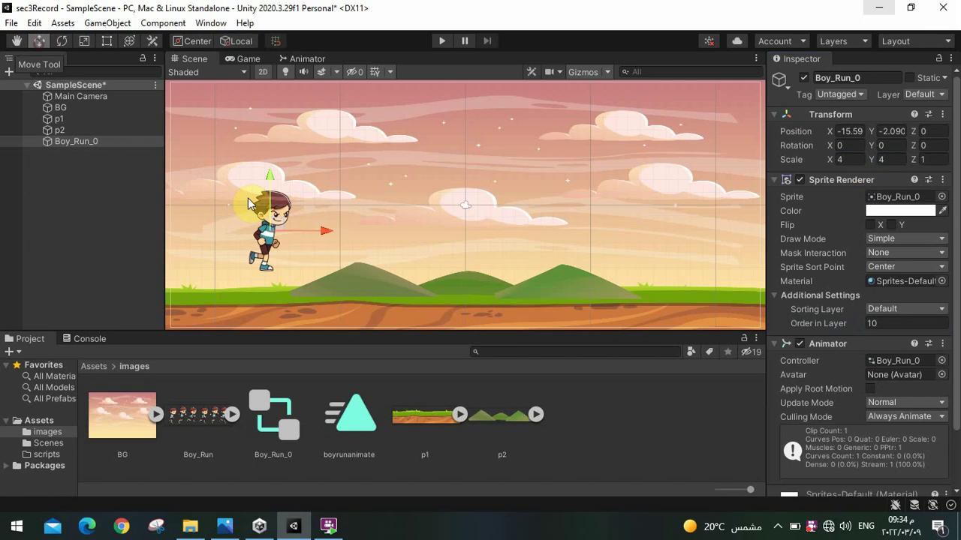
left_click_drag(276, 226, 238, 262)
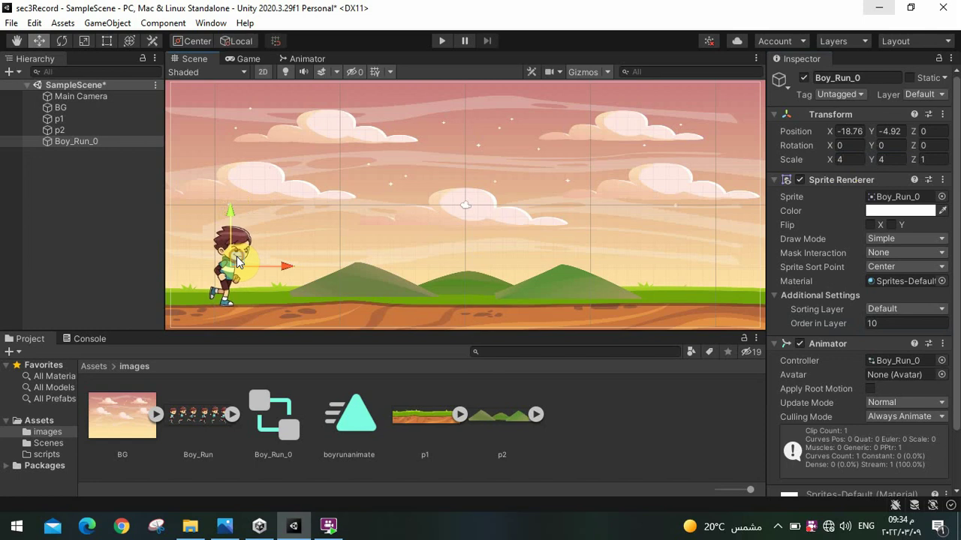
left_click(306, 252)
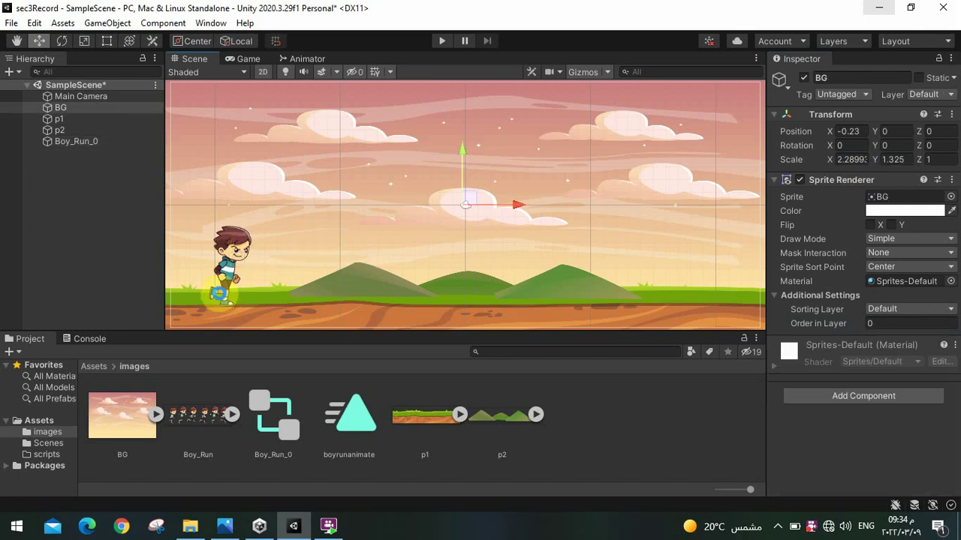
Save the scene, then play-test the boy's running animation twice and return to editing
key("ctrl+s")
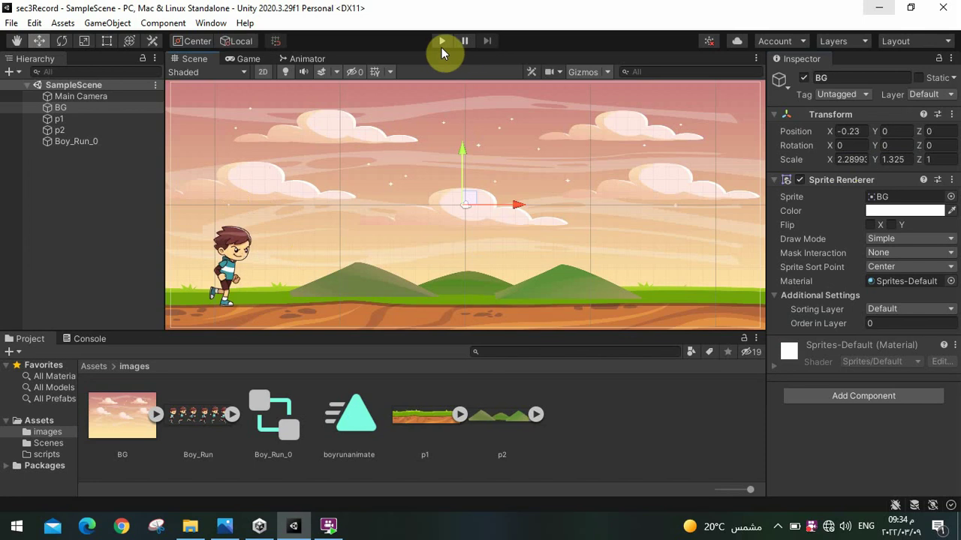
left_click(437, 45)
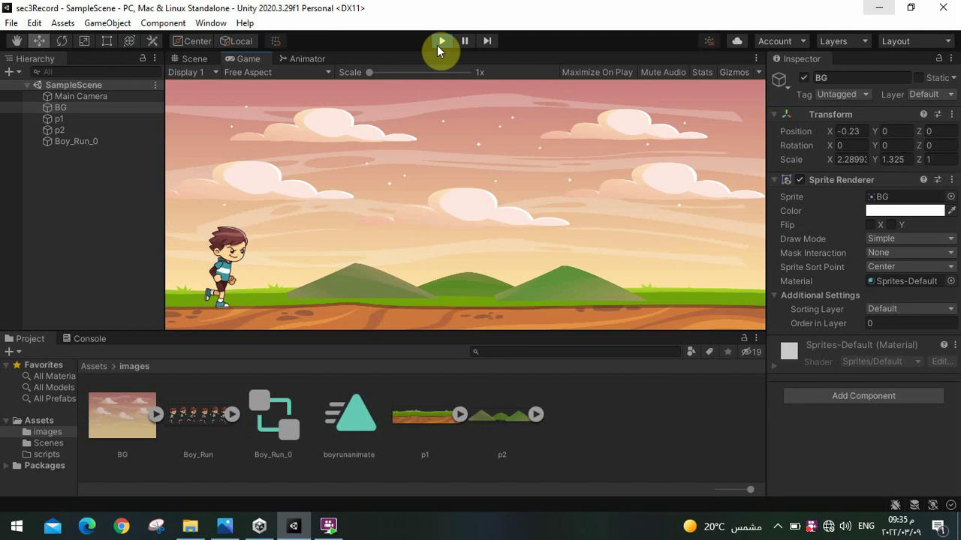
left_click(443, 43)
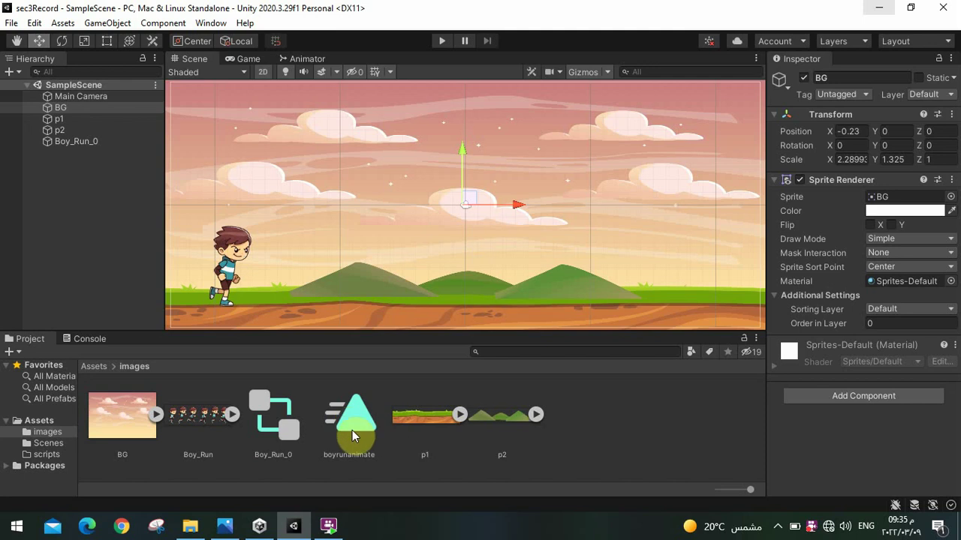
left_click(443, 39)
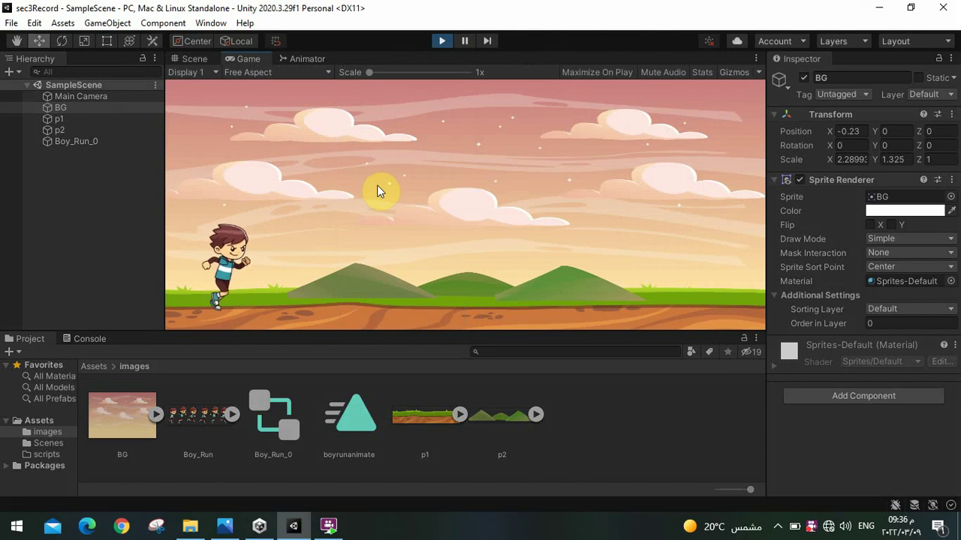
left_click(442, 41)
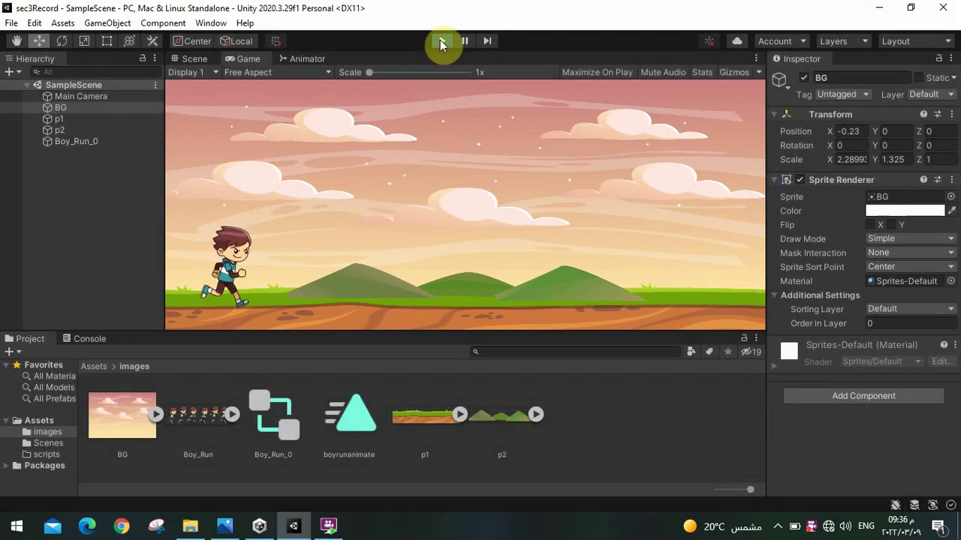
Show the sample rate and set boyrunanimate to 25 samples, making the clip 0.24 s long
double_click(361, 422)
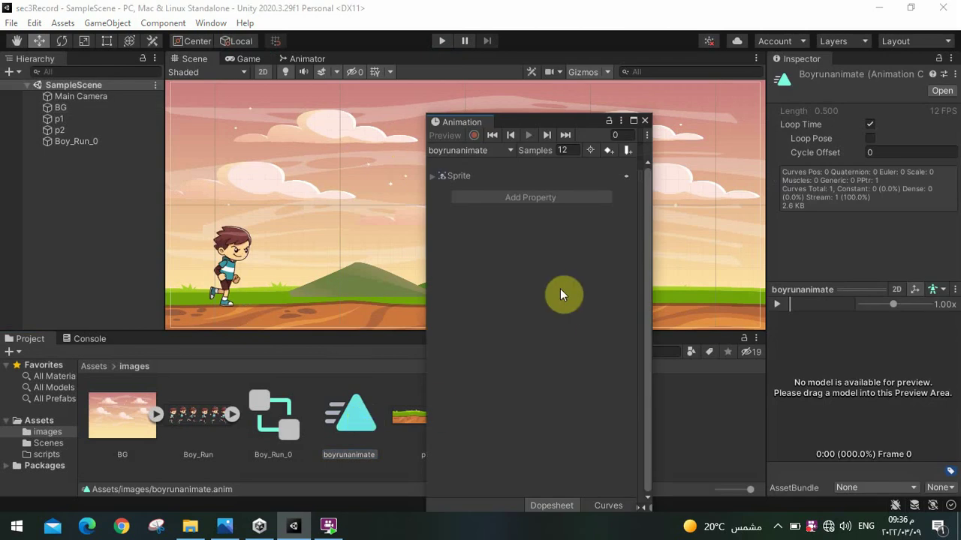
left_click(643, 132)
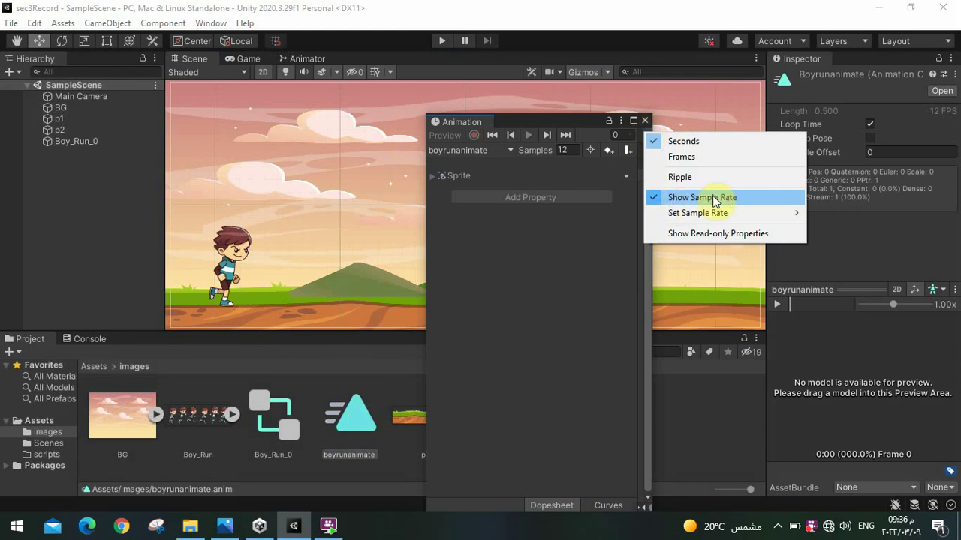
left_click(653, 198)
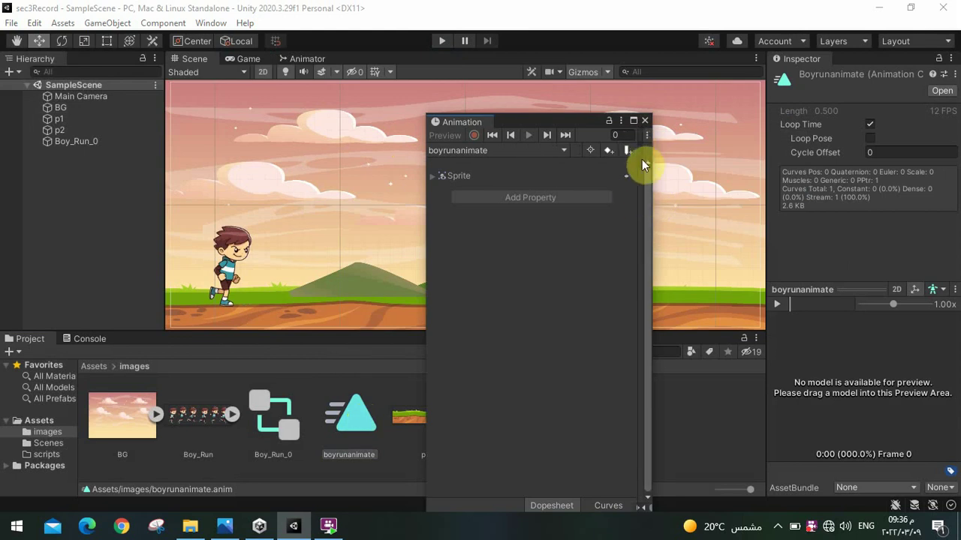
left_click(646, 134)
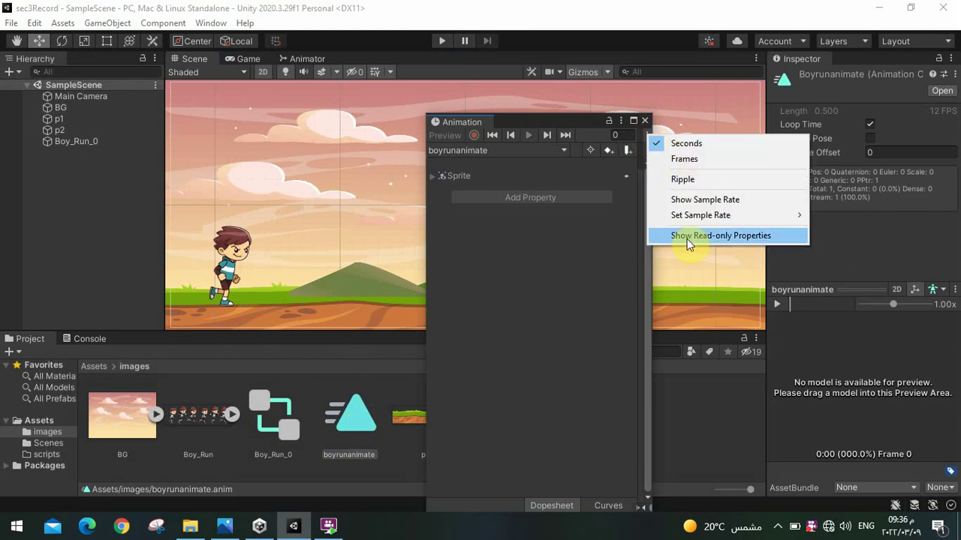
left_click(680, 201)
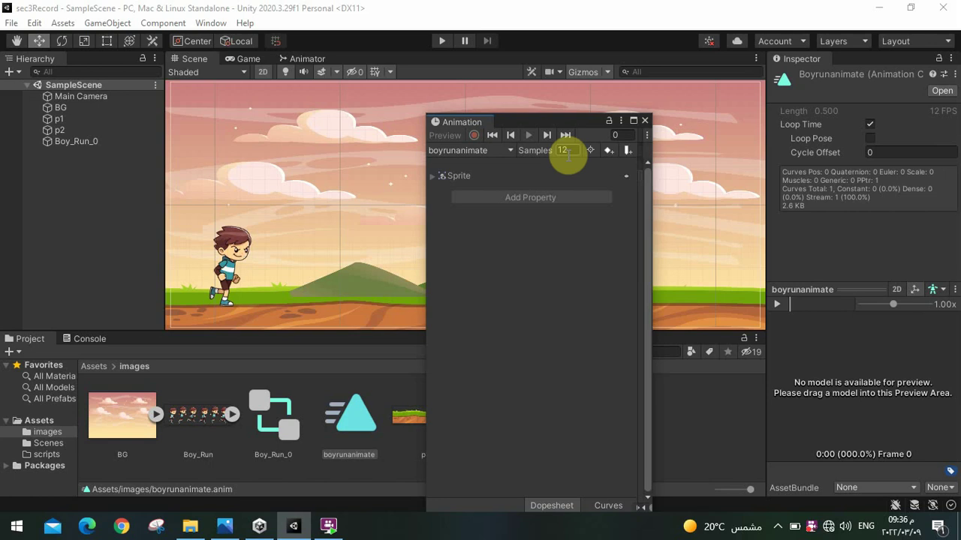
left_click(566, 154)
type("25")
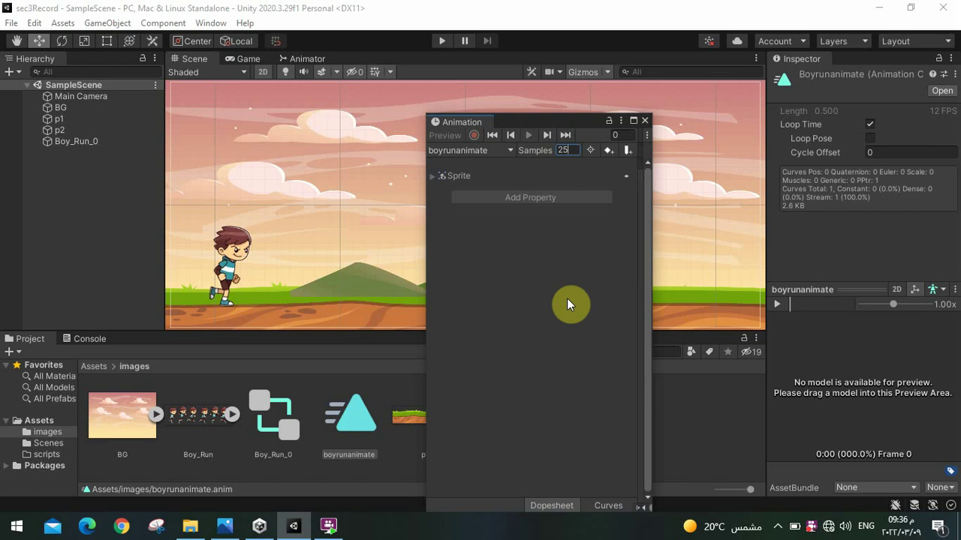
key("Return")
left_click(644, 121)
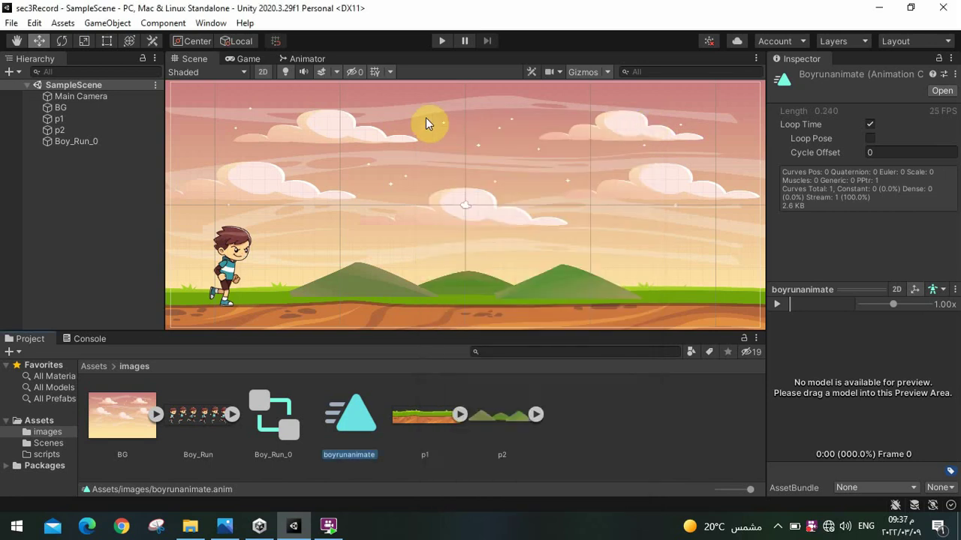
After testing the 25-sample run, lower boyrunanimate's sample rate to 12
left_click(441, 42)
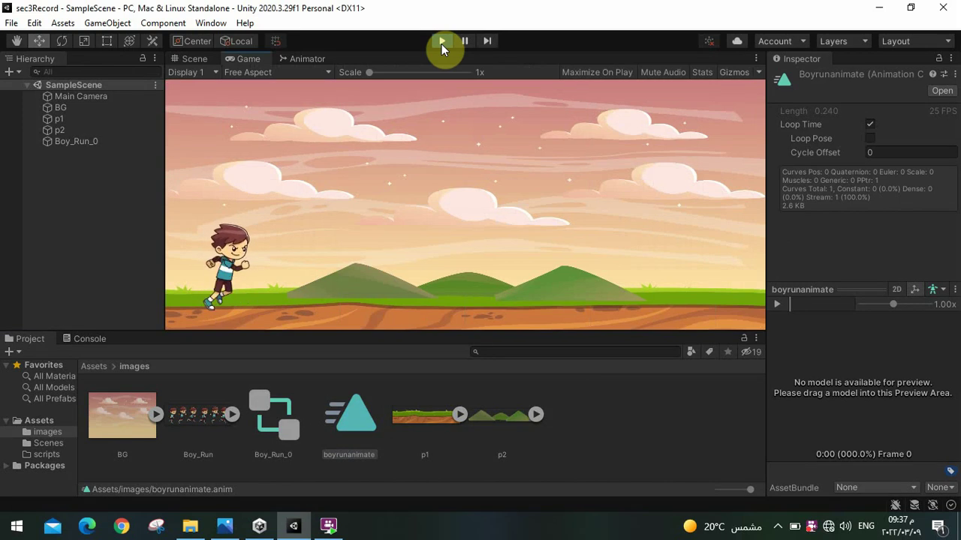
left_click(441, 43)
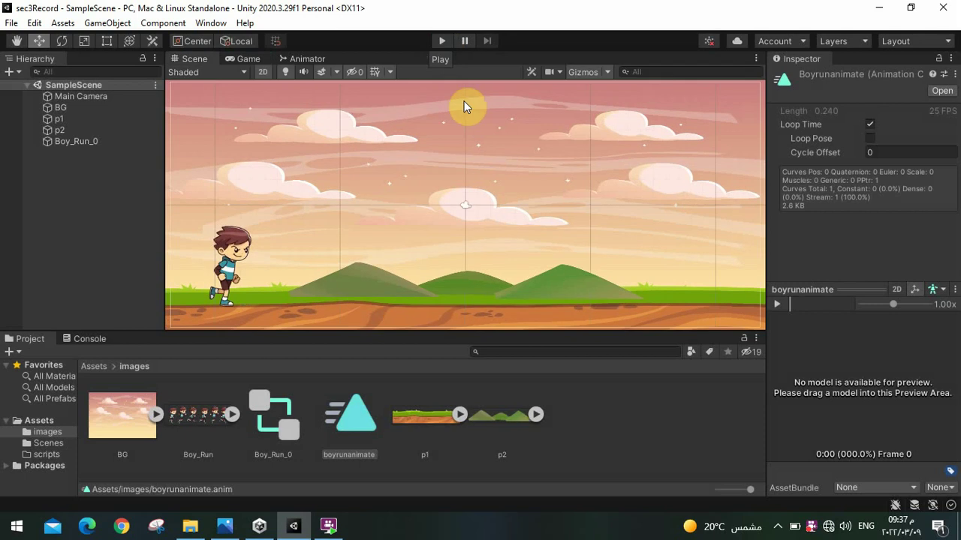
double_click(353, 416)
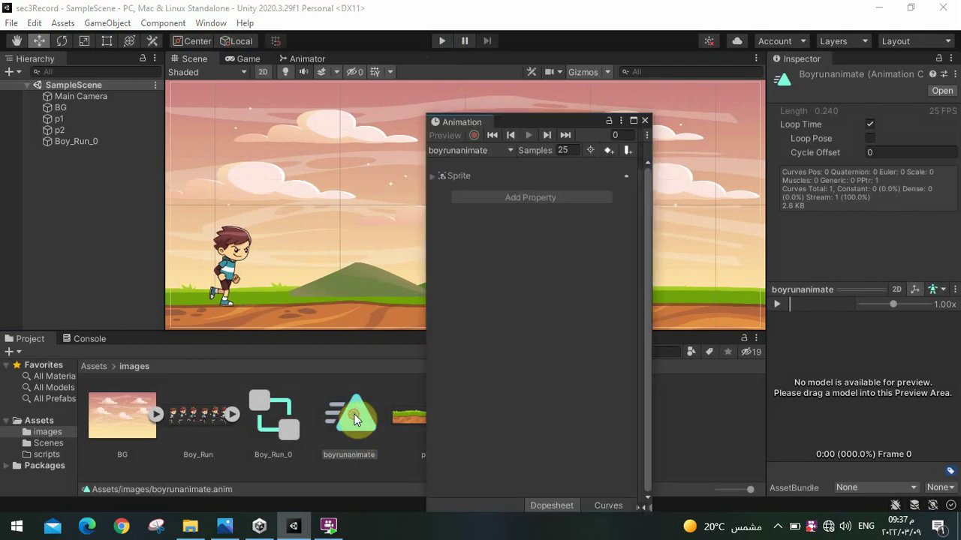
left_click(565, 149)
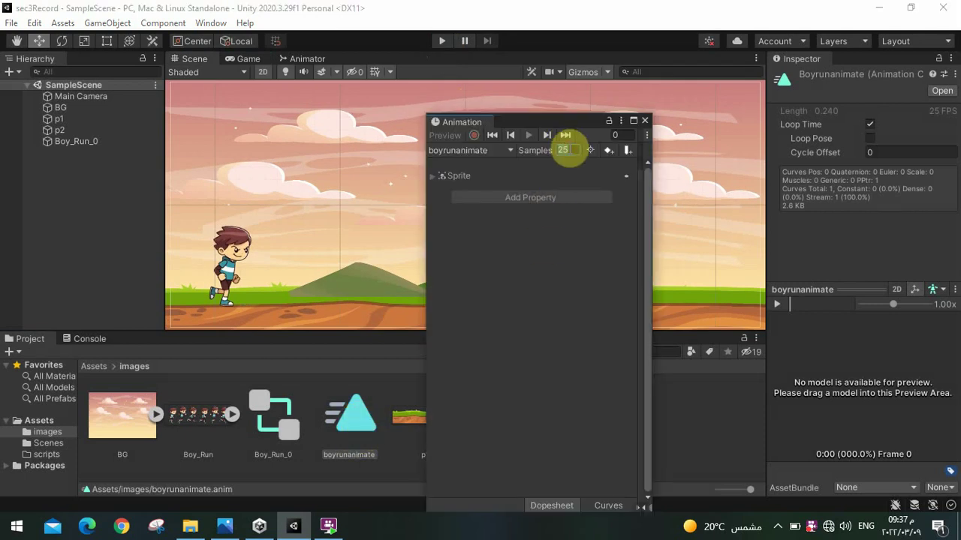
type("12")
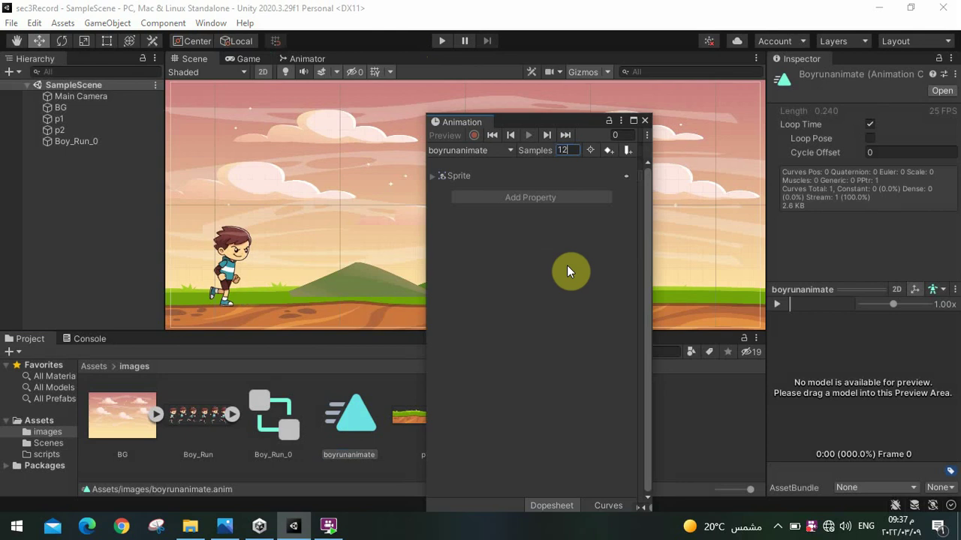
key("Return")
left_click(644, 122)
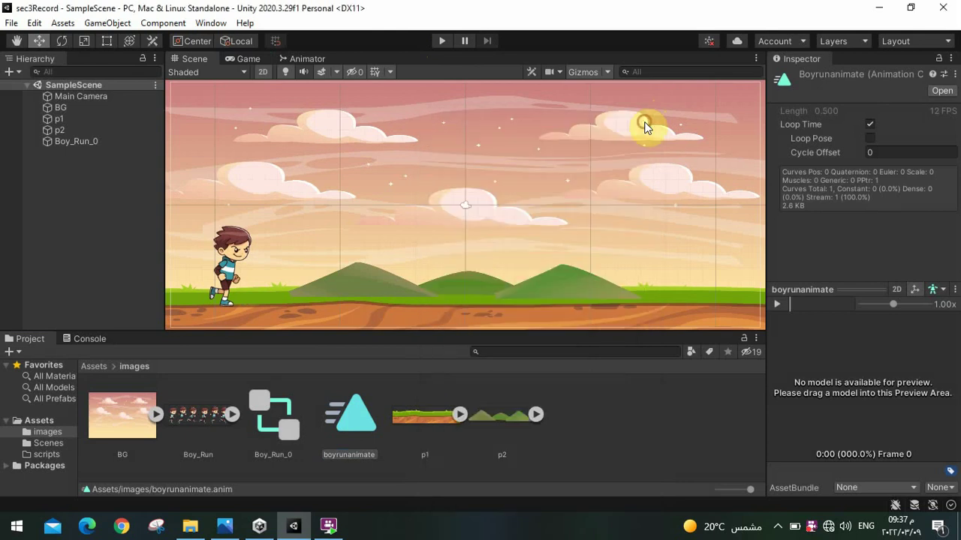
Play-test the slower 12 fps run, then stop play mode
left_click(342, 196)
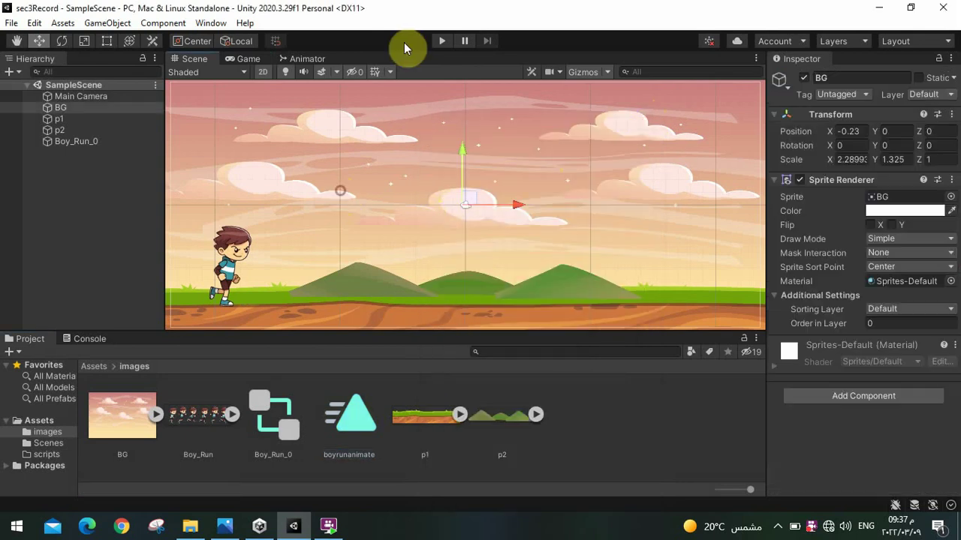
left_click(442, 39)
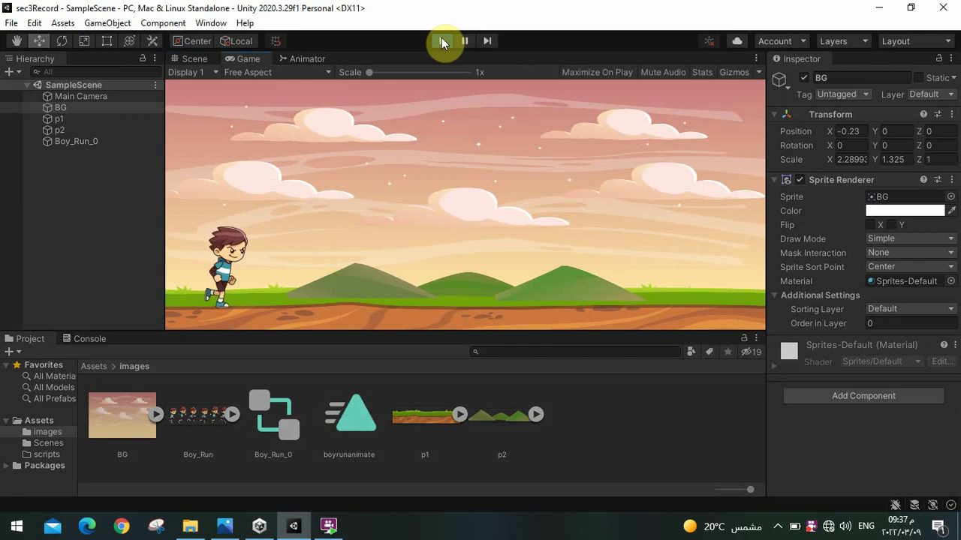
left_click(441, 39)
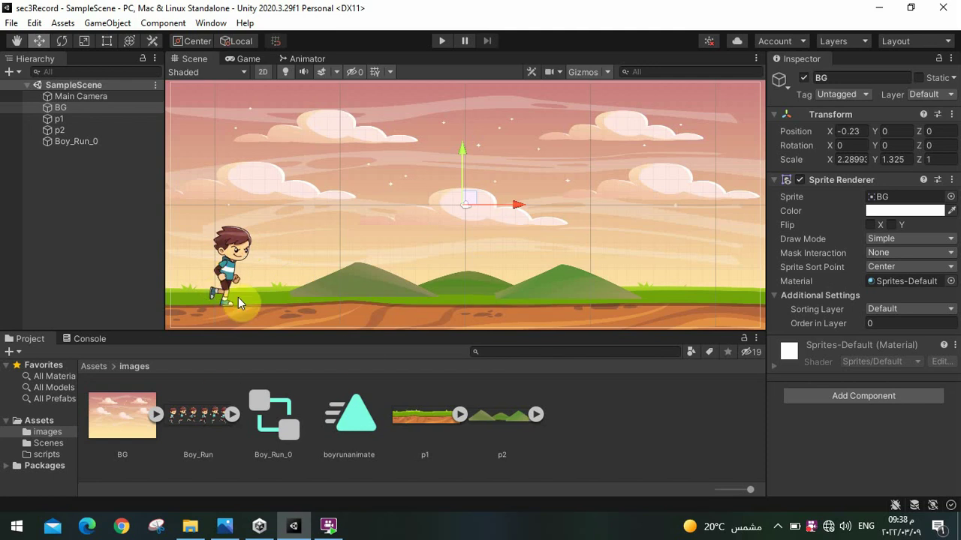
Import Boy_Idle.png from the HCI images folder into the project's images folder
right_click(598, 413)
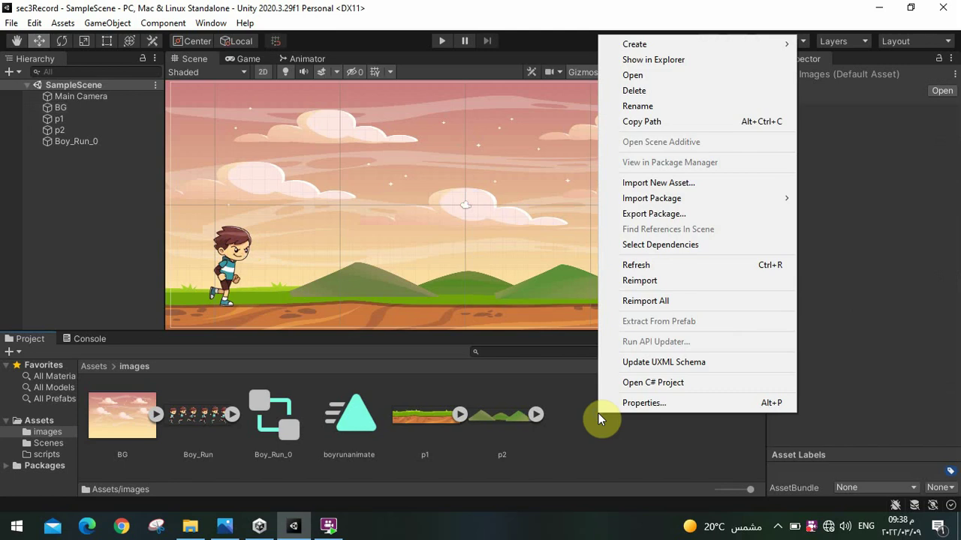
left_click(659, 184)
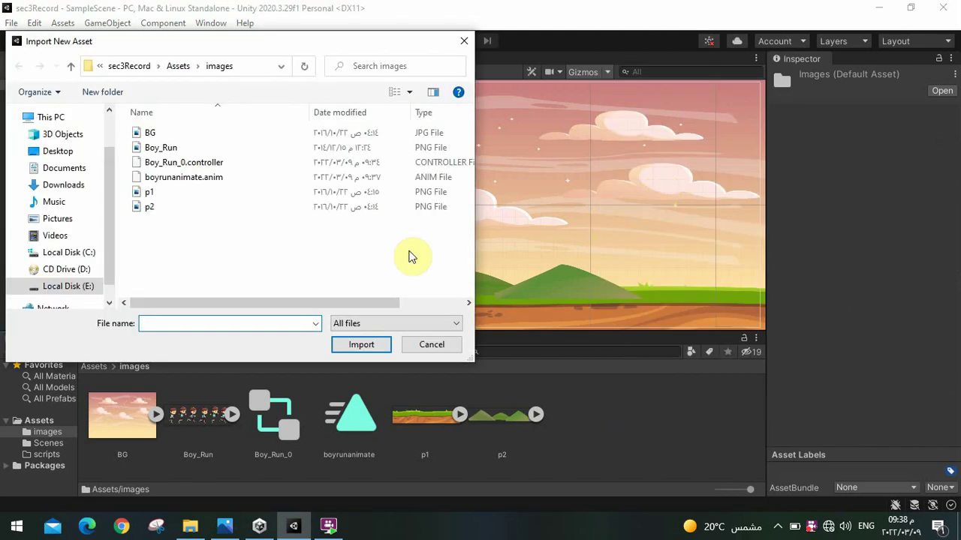
left_click(72, 67)
left_click(72, 66)
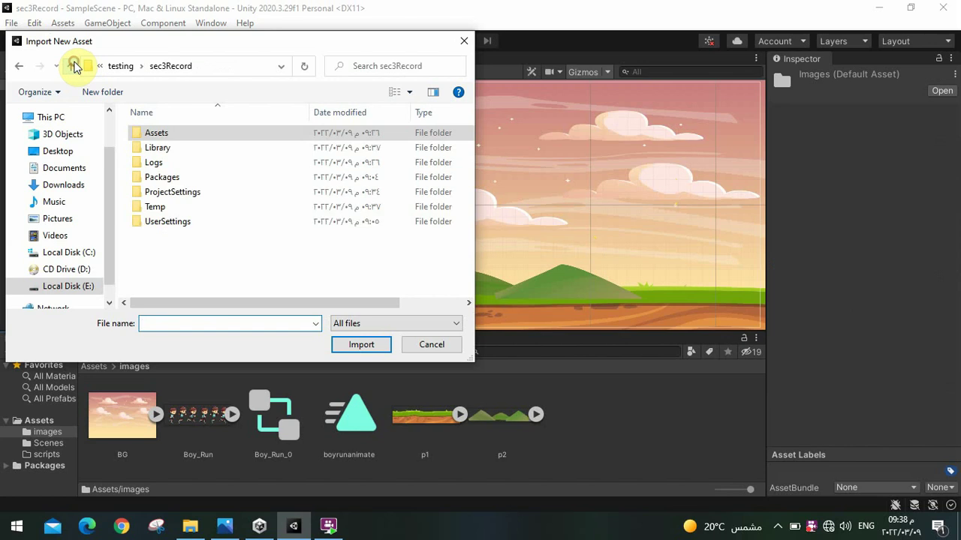
left_click(72, 66)
left_click(72, 66)
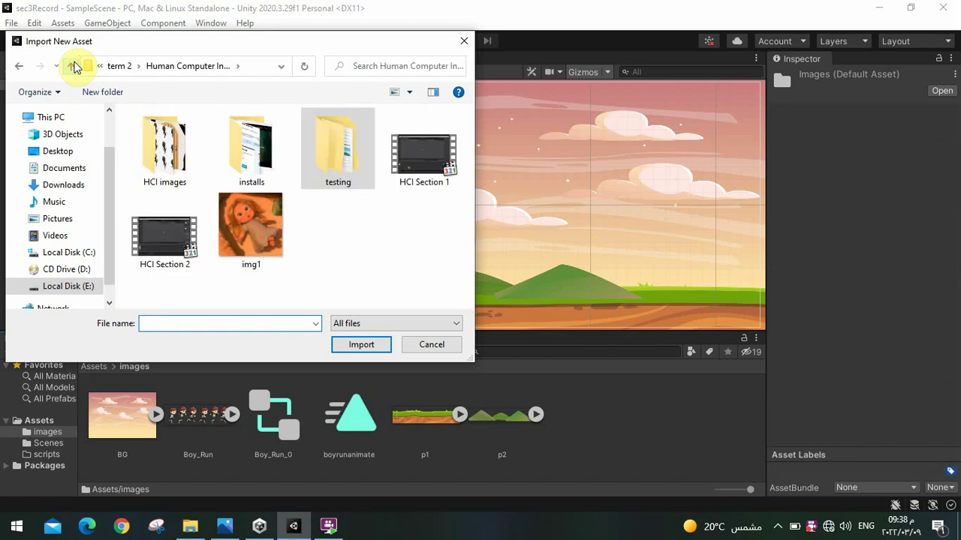
double_click(184, 138)
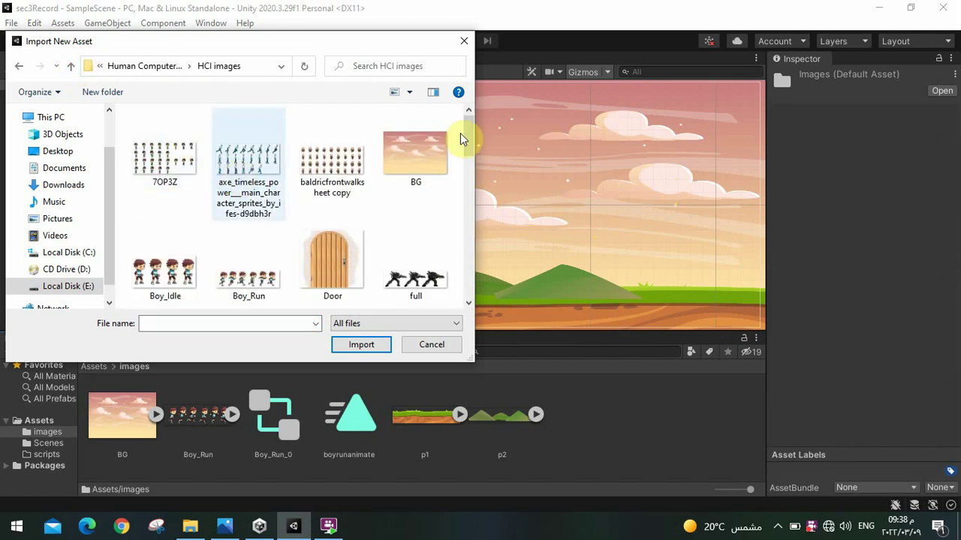
left_click_drag(469, 129, 468, 146)
left_click(170, 188)
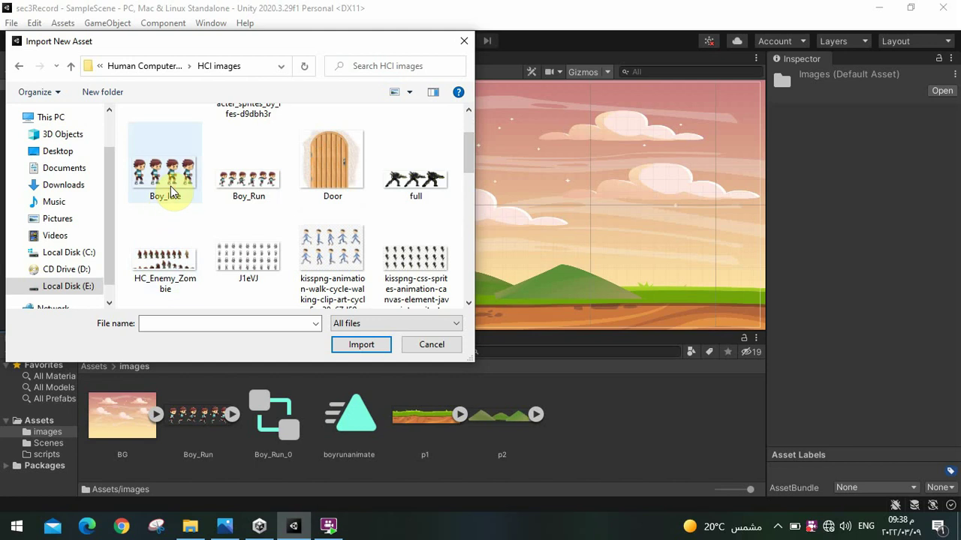
left_click(364, 346)
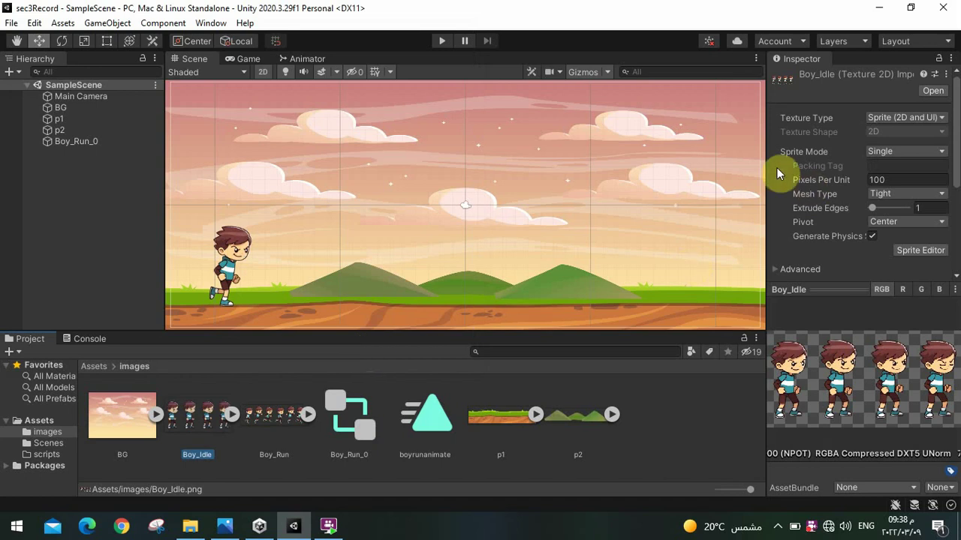
Switch Boy_Idle to Multiple sprite mode and auto-slice it into four frames, applying the slices
left_click(878, 158)
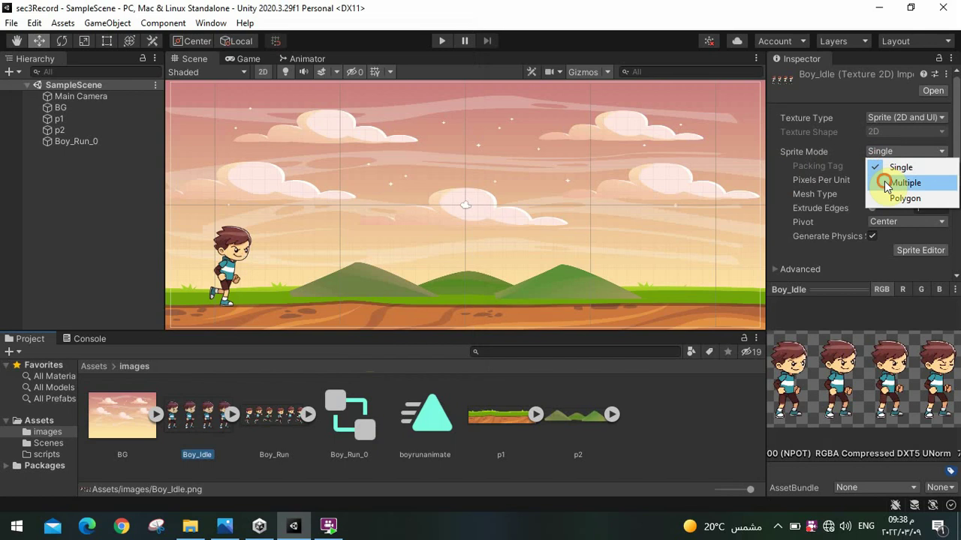
left_click(886, 182)
left_click(921, 236)
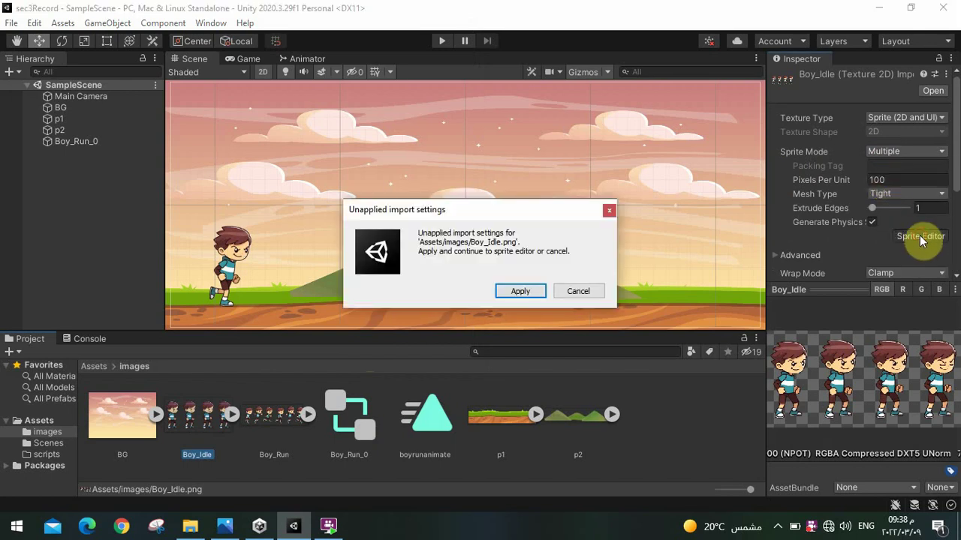
left_click(504, 293)
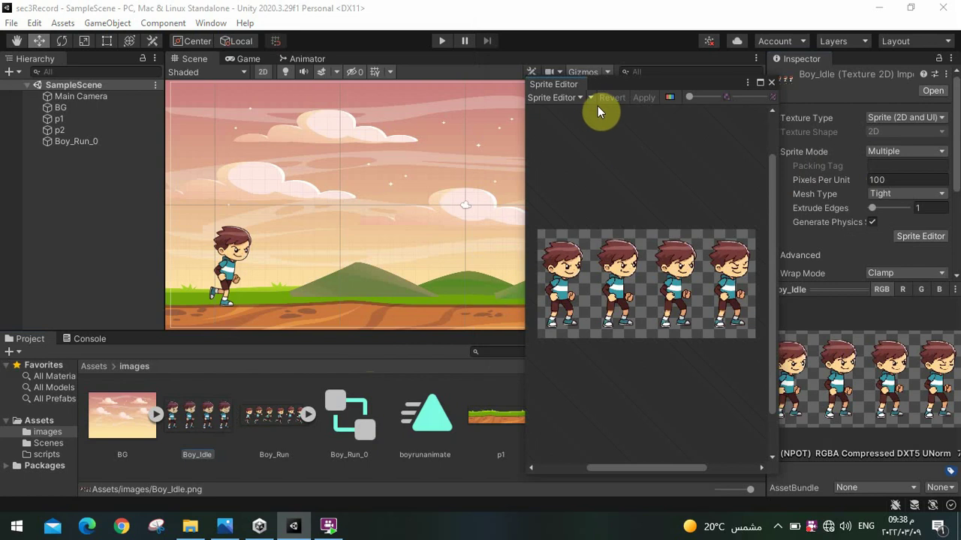
left_click(592, 99)
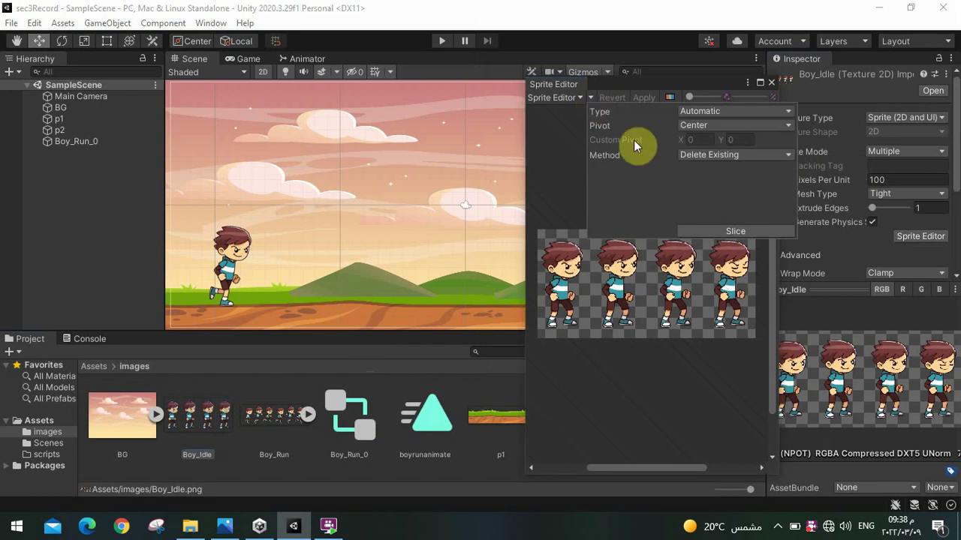
left_click(722, 230)
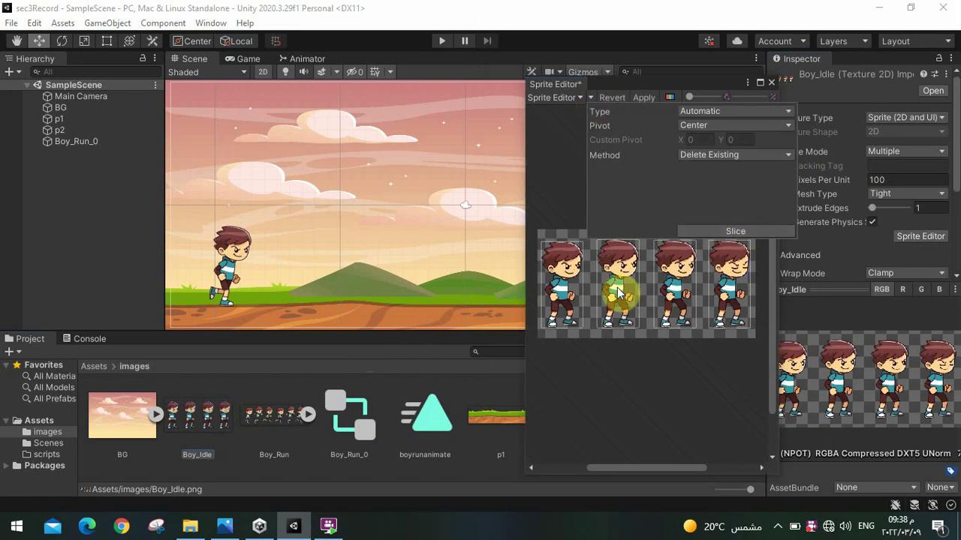
left_click(635, 359)
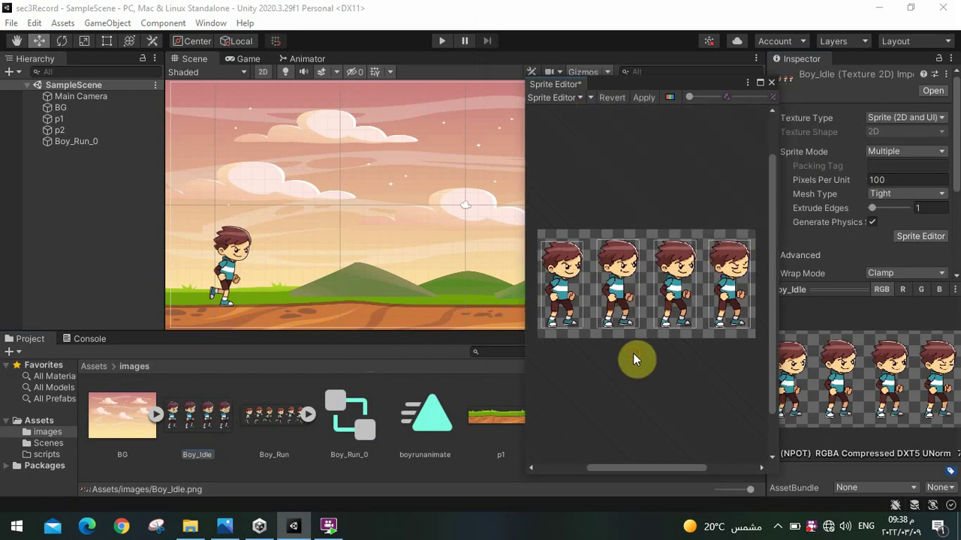
left_click(639, 98)
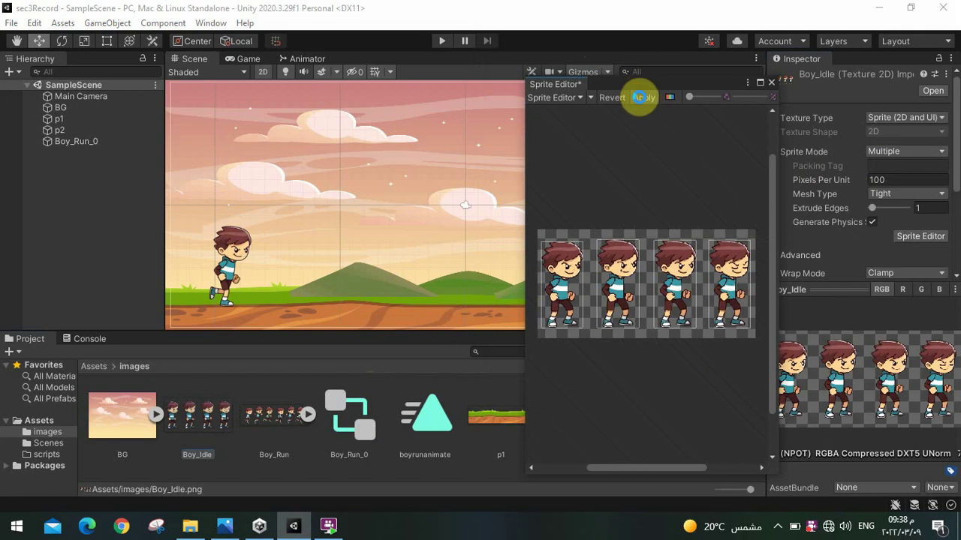
left_click(770, 81)
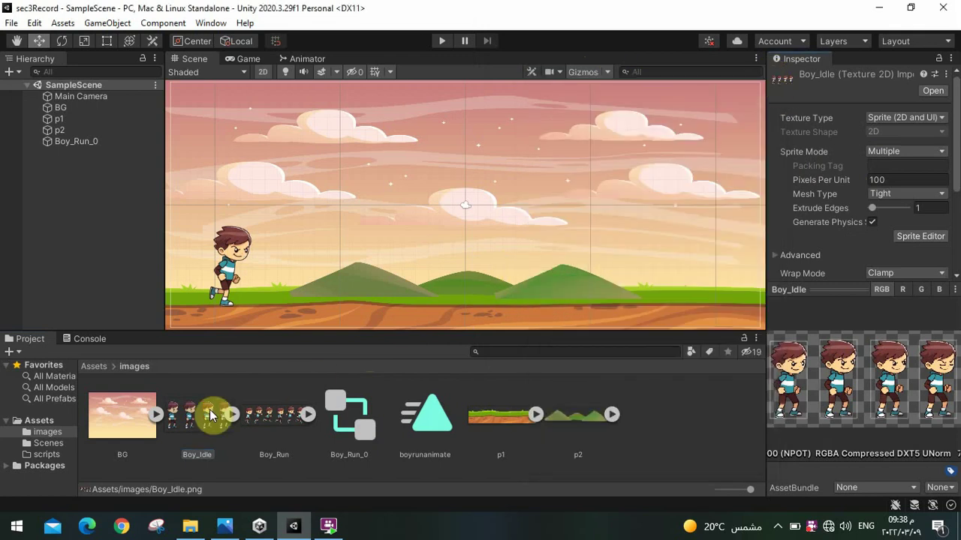
Drag the Boy_Idle sprites into the scene and save the new clip as 'boyidelanimate'
left_click_drag(196, 416, 349, 237)
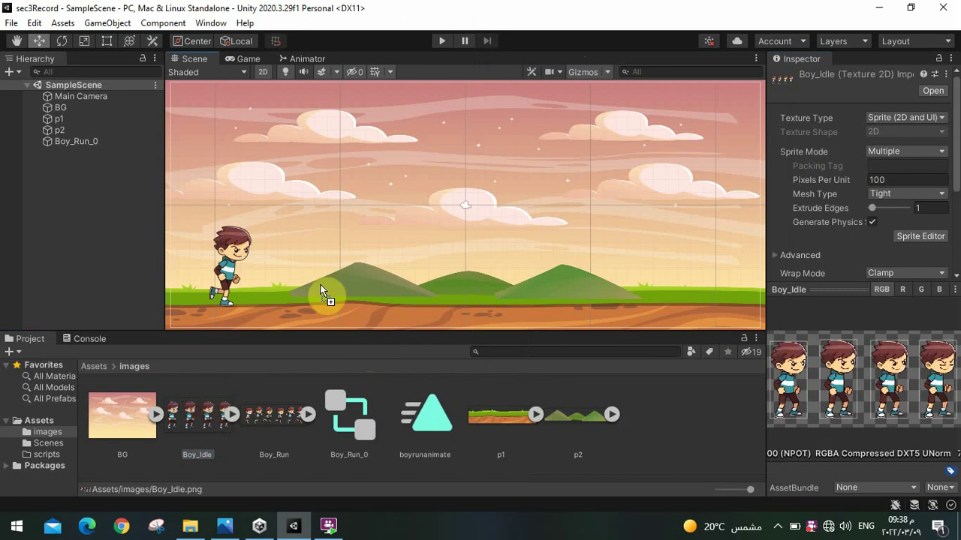
left_click_drag(333, 239, 334, 241)
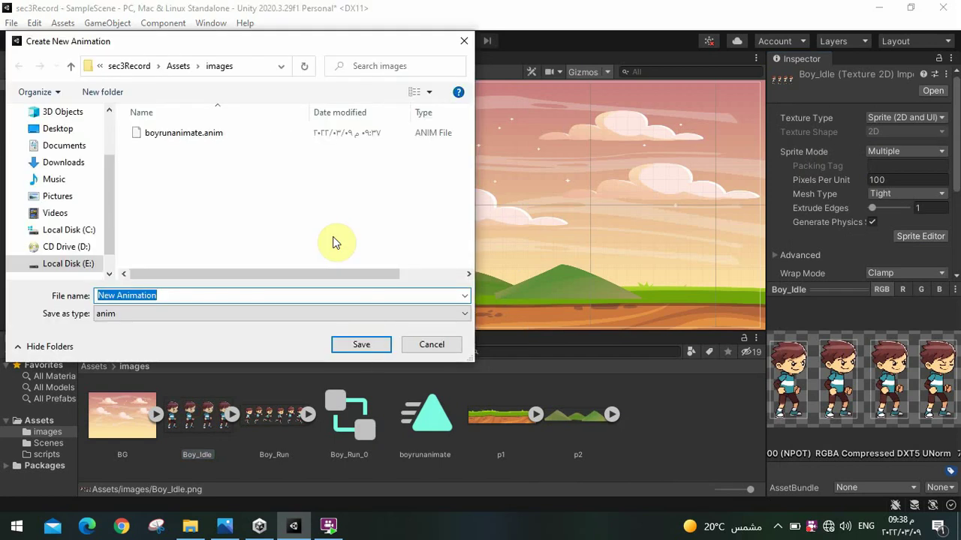
key("BackSpace")
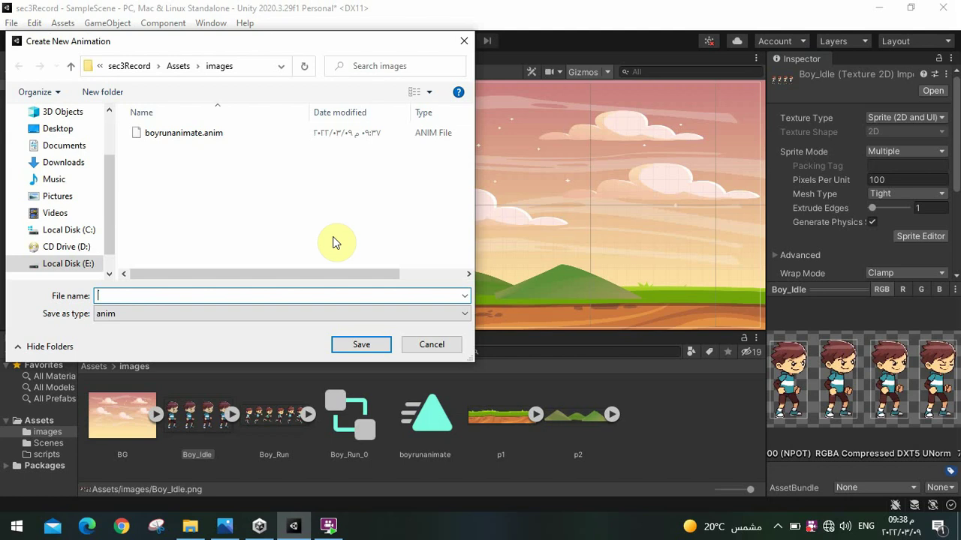
type("boy")
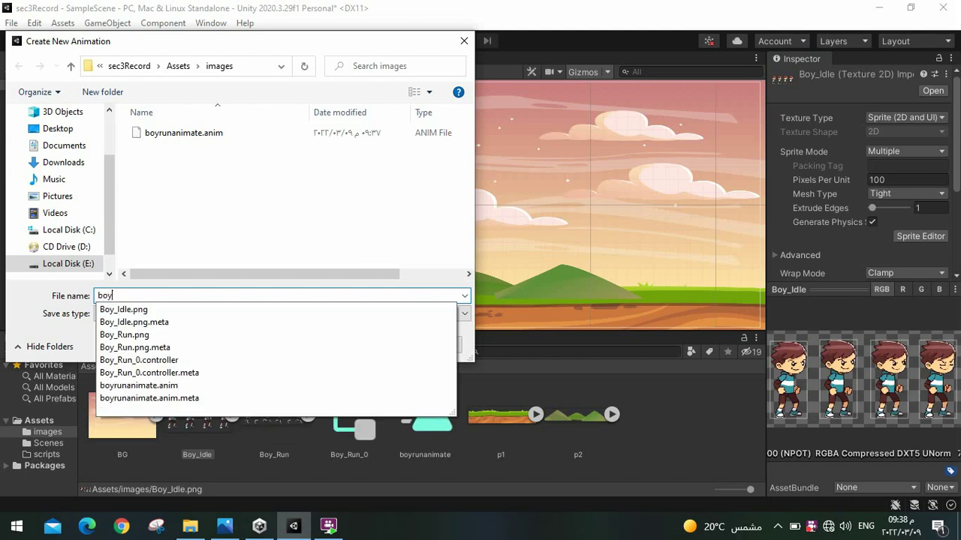
type("idela")
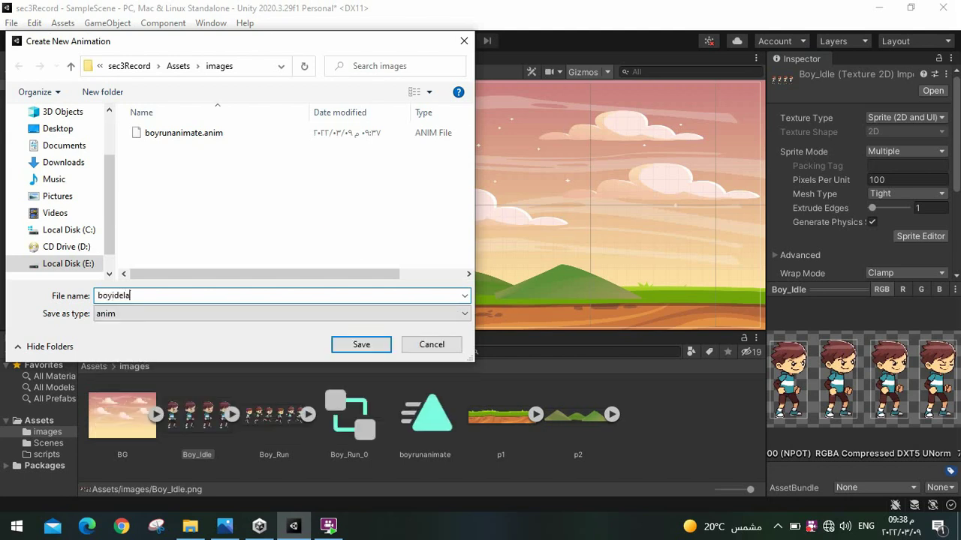
type("nimate")
left_click(359, 344)
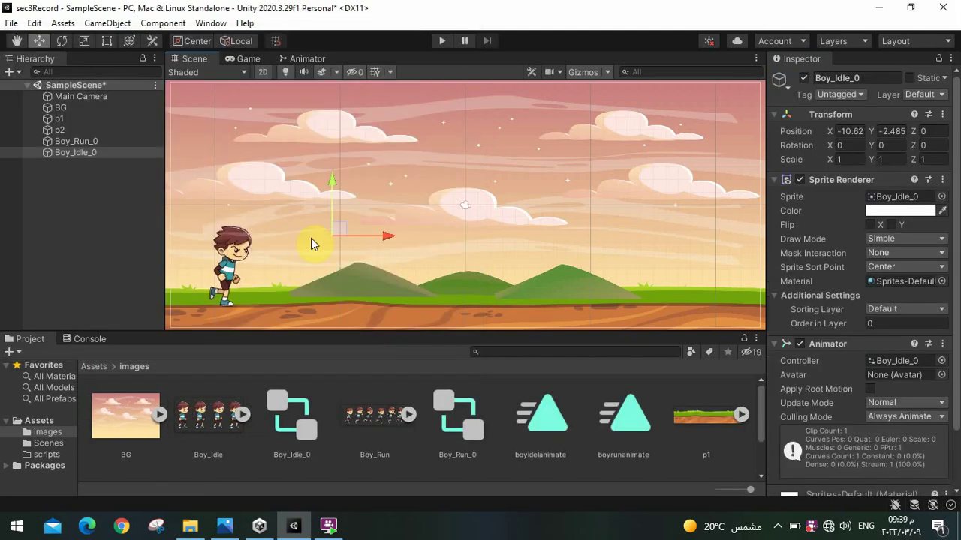
Name User Layer 11 'boyidel' in Tags & Layers, then select Boy_Idle_0 in the Hierarchy
left_click(836, 46)
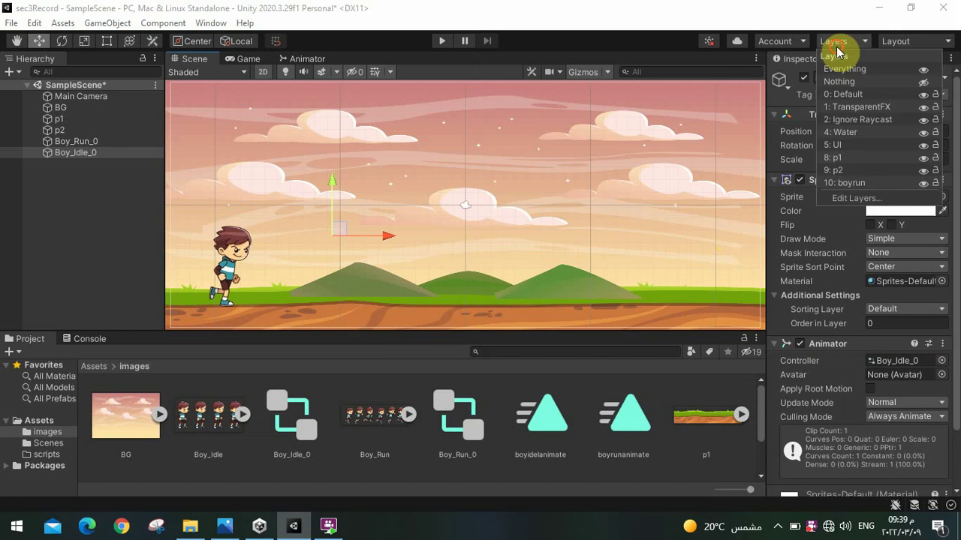
left_click(854, 199)
left_click(883, 323)
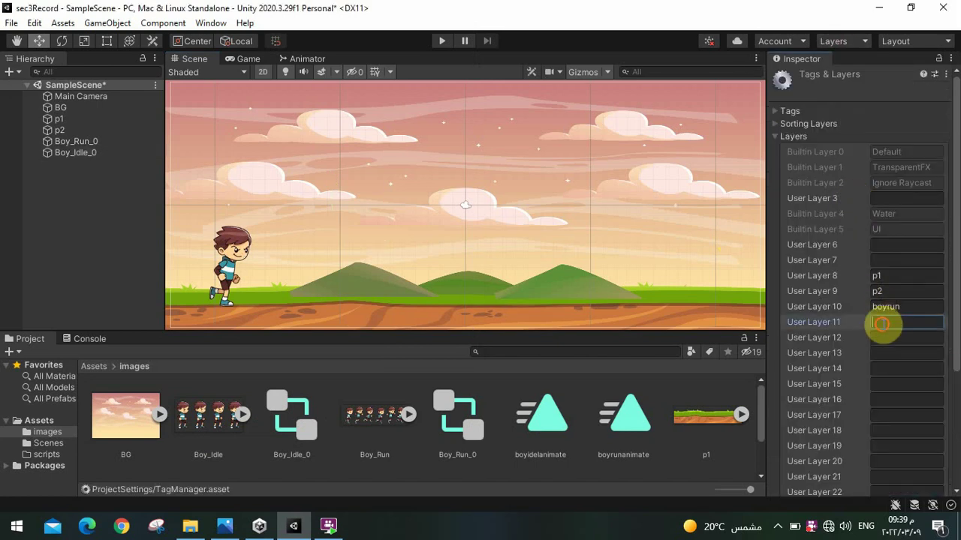
type("bo")
type("yid")
type("el")
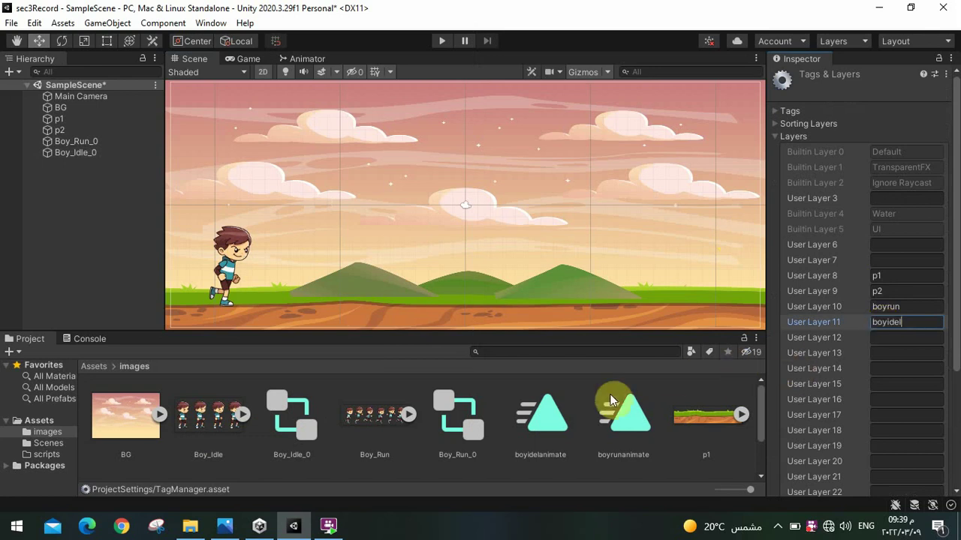
left_click(94, 156)
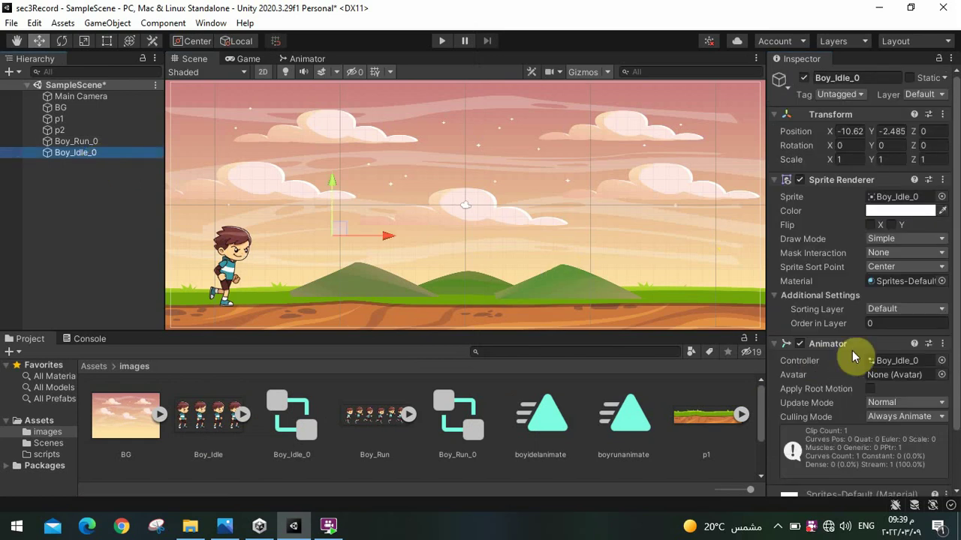
Give the idle boy Order in Layer 11 and a 4 × 4 scale
left_click(877, 325)
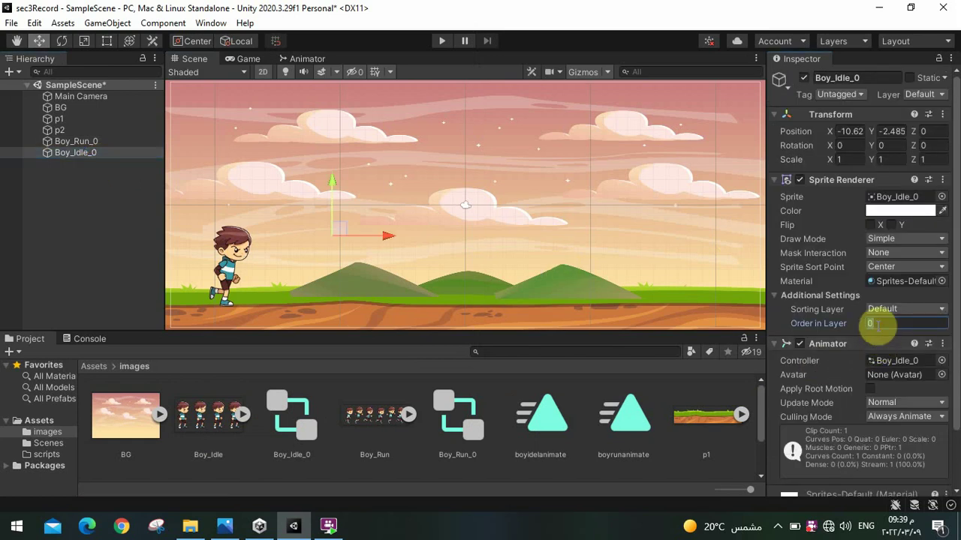
type("11")
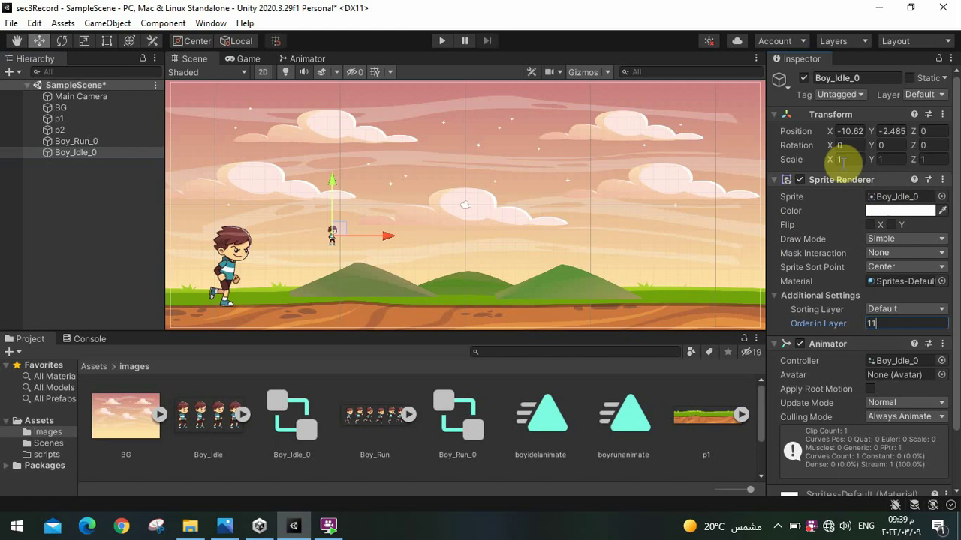
left_click(842, 160)
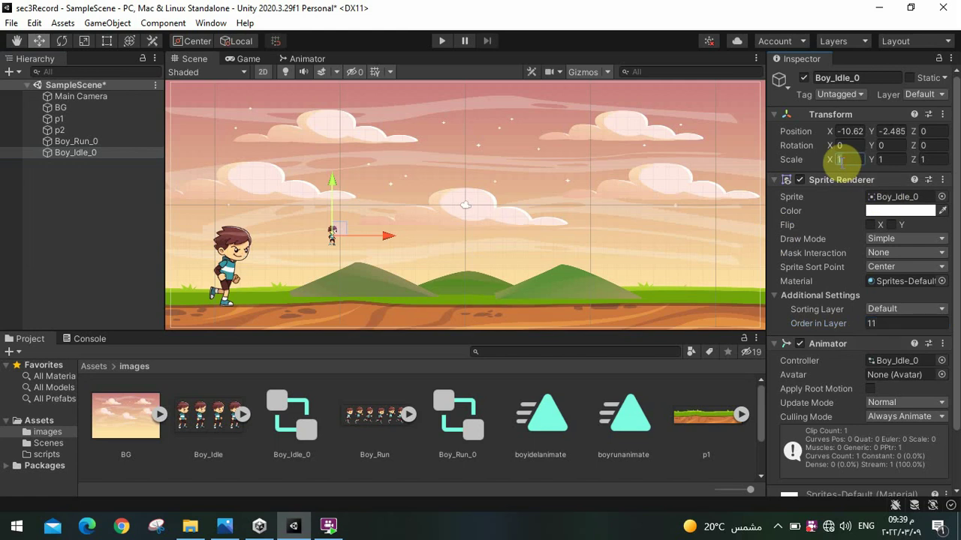
type("4")
left_click(893, 160)
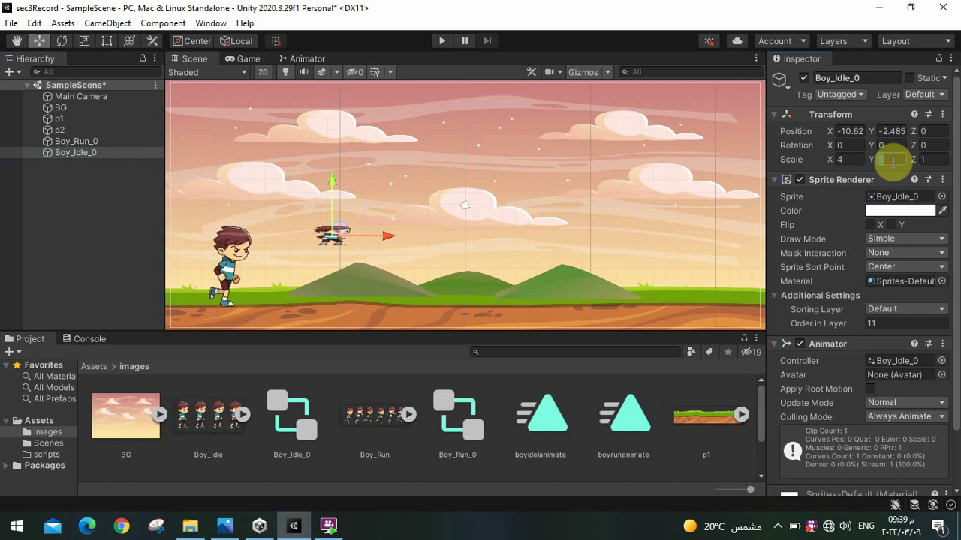
type("4")
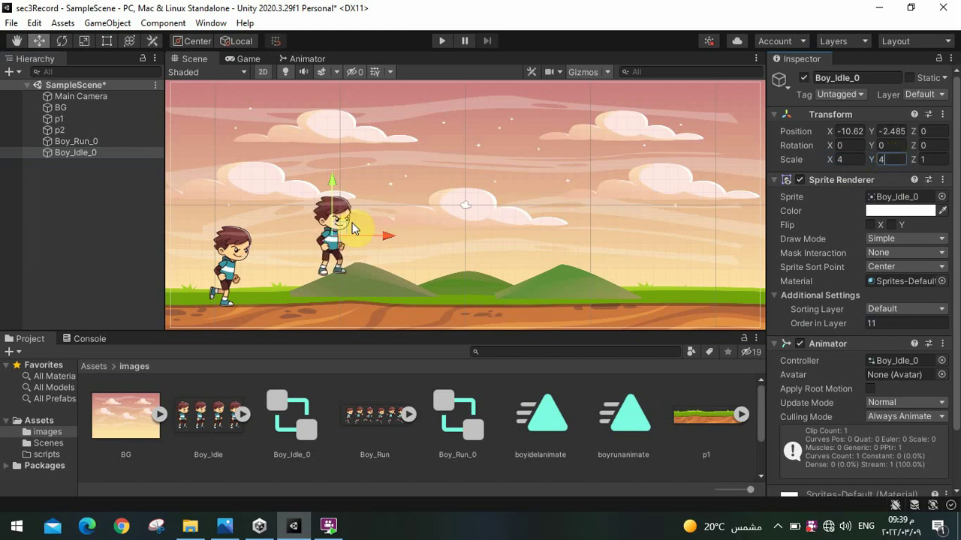
Drag the idle boy onto the ground beside the running boy and save the scene
left_click_drag(339, 233, 230, 265)
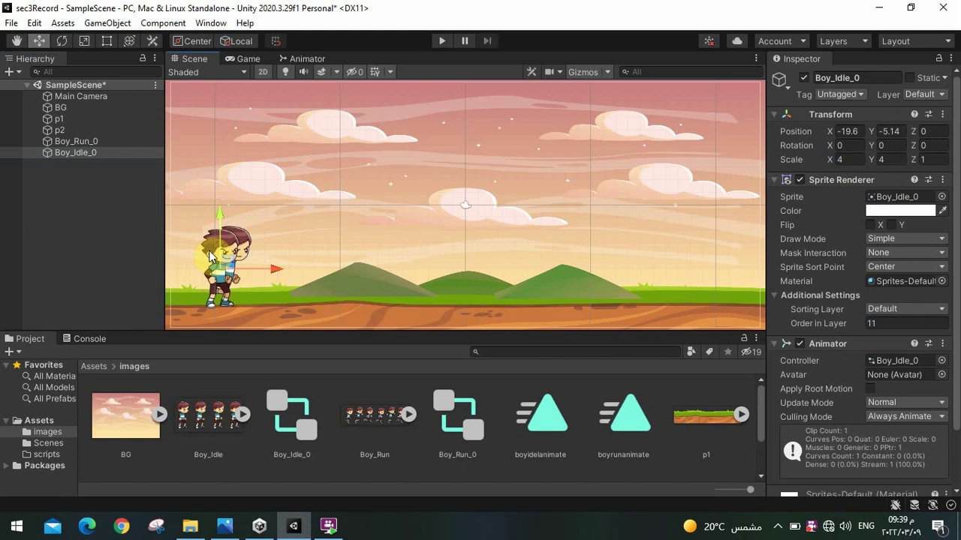
left_click_drag(228, 264, 361, 260)
left_click(271, 204)
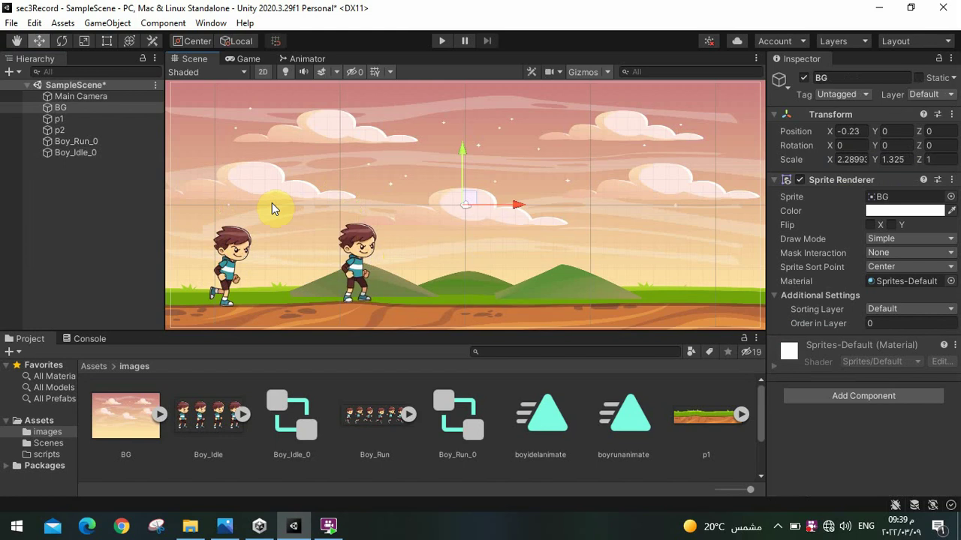
key("ctrl+s")
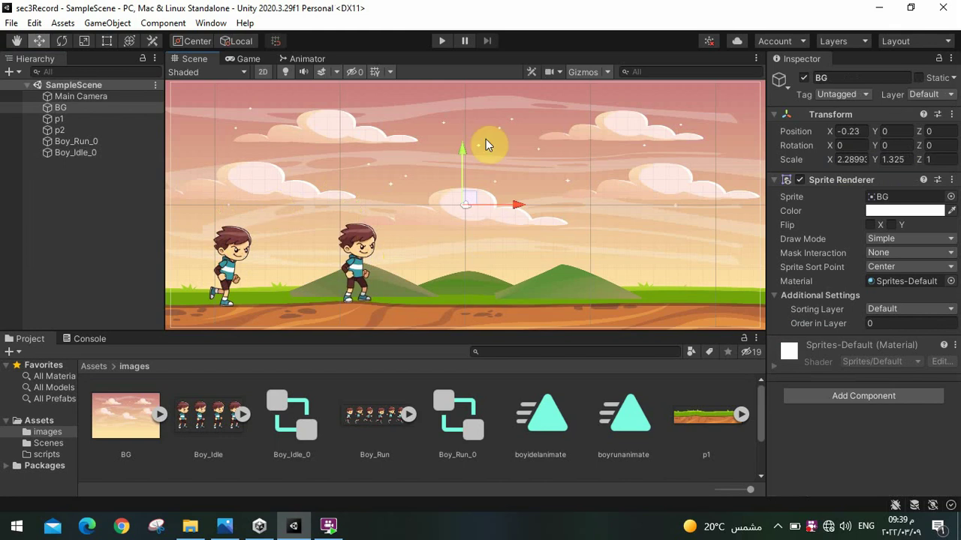
Play-test both boys' animations, then drag the idle boy onto the running boy at the far left
left_click(444, 41)
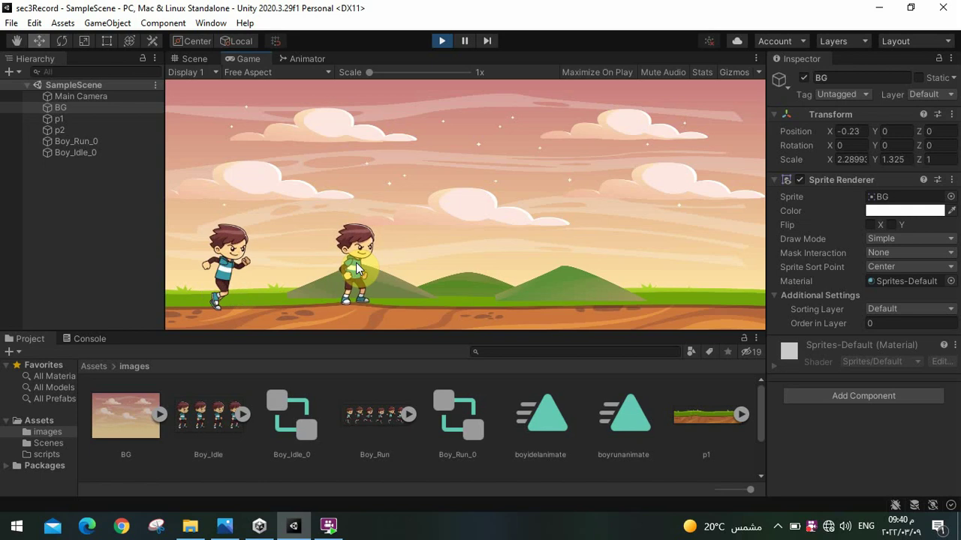
left_click(441, 40)
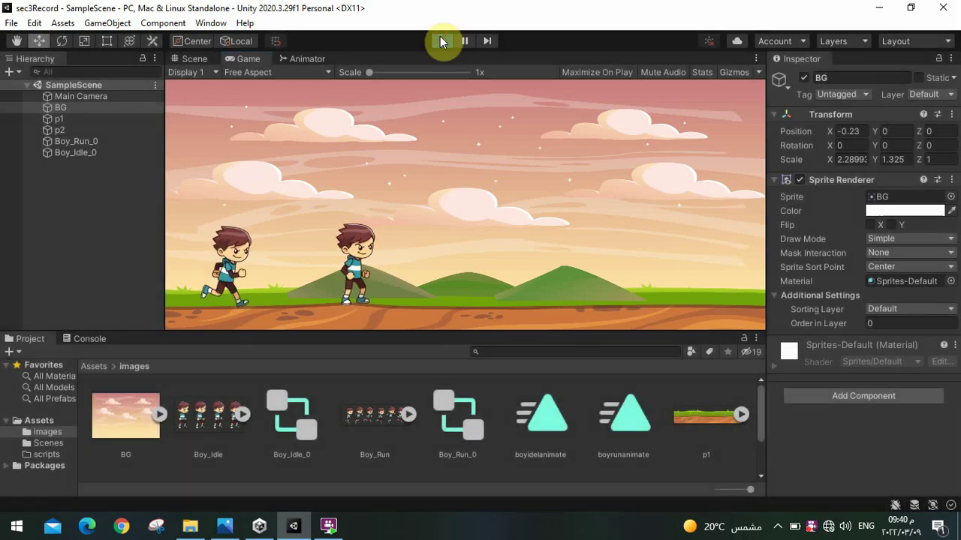
left_click(356, 264)
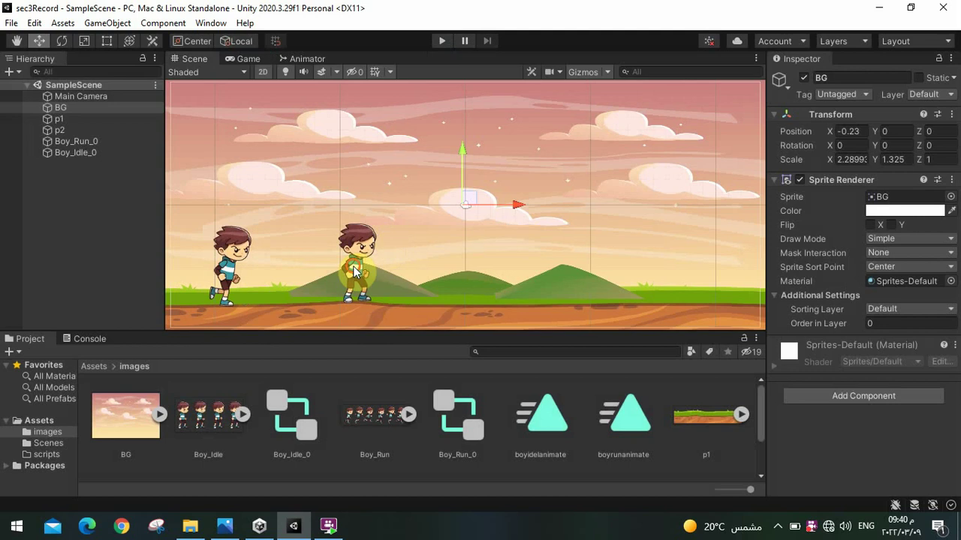
left_click_drag(357, 264, 225, 263)
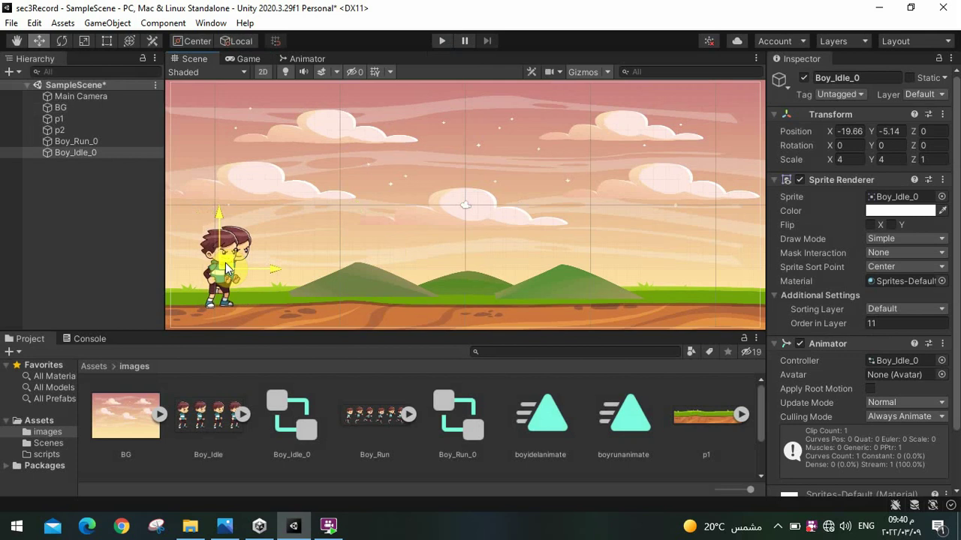
Select the Boy_Idle_0 sprite in the Scene view and delete it
left_click_drag(225, 263, 225, 262)
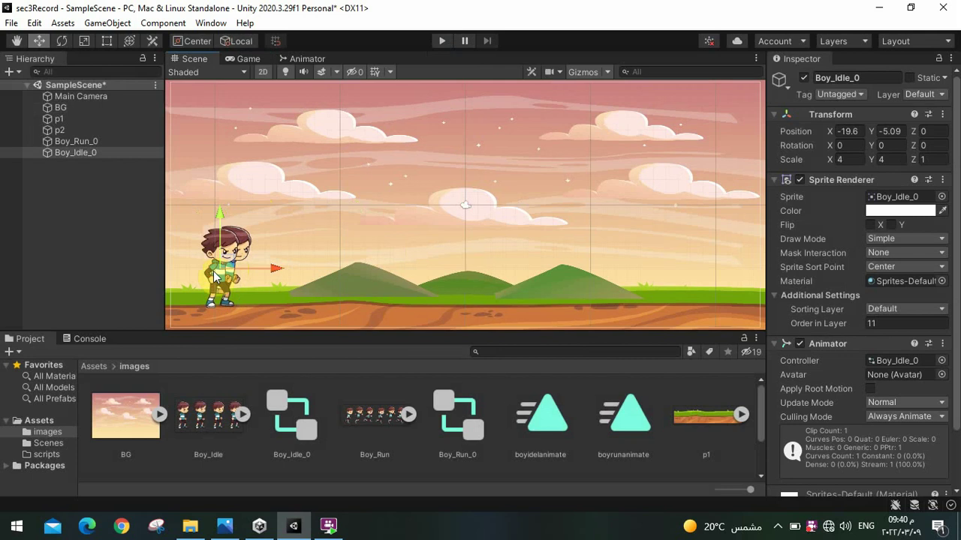
left_click(222, 267)
left_click(225, 257)
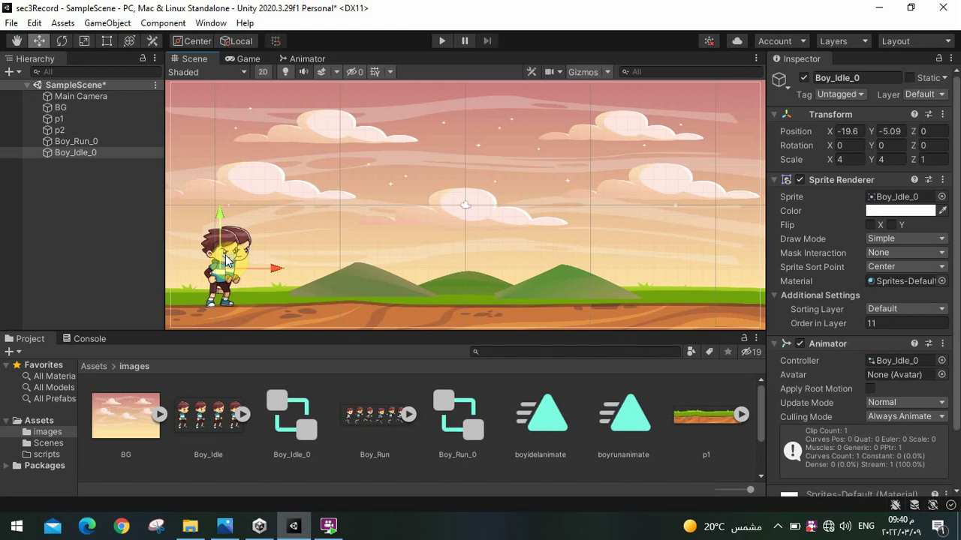
key("Delete")
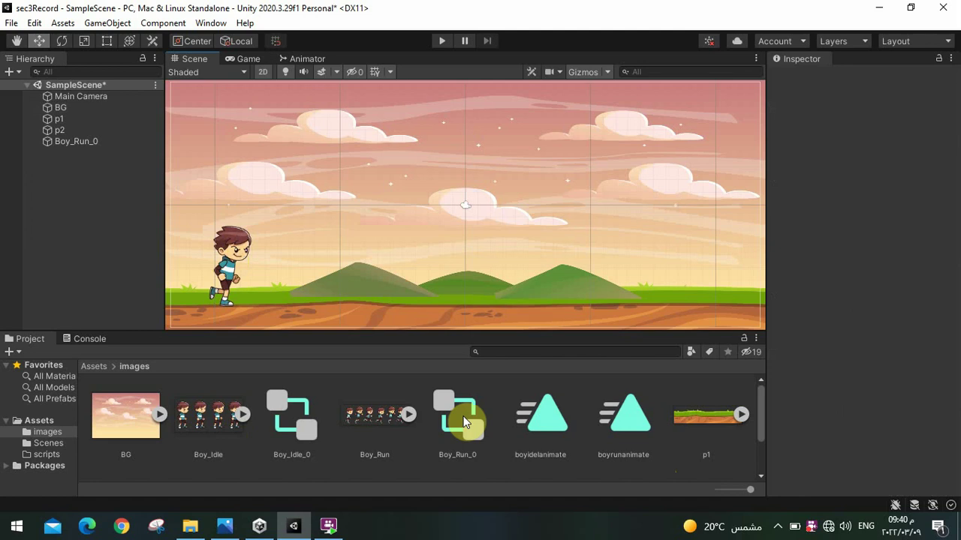
Open the Boy_Run_0 controller and add the boyidelanimate clip as a new state
double_click(454, 420)
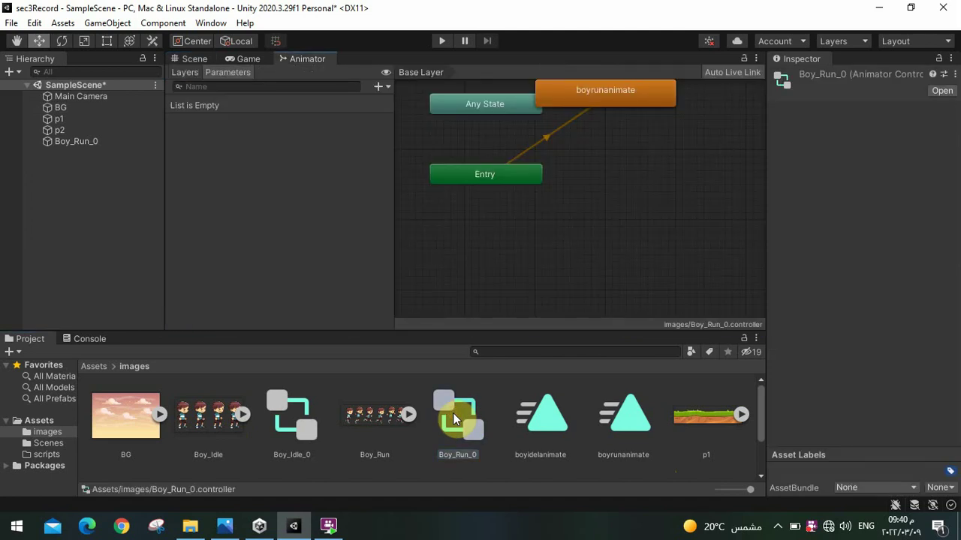
left_click_drag(621, 94, 648, 138)
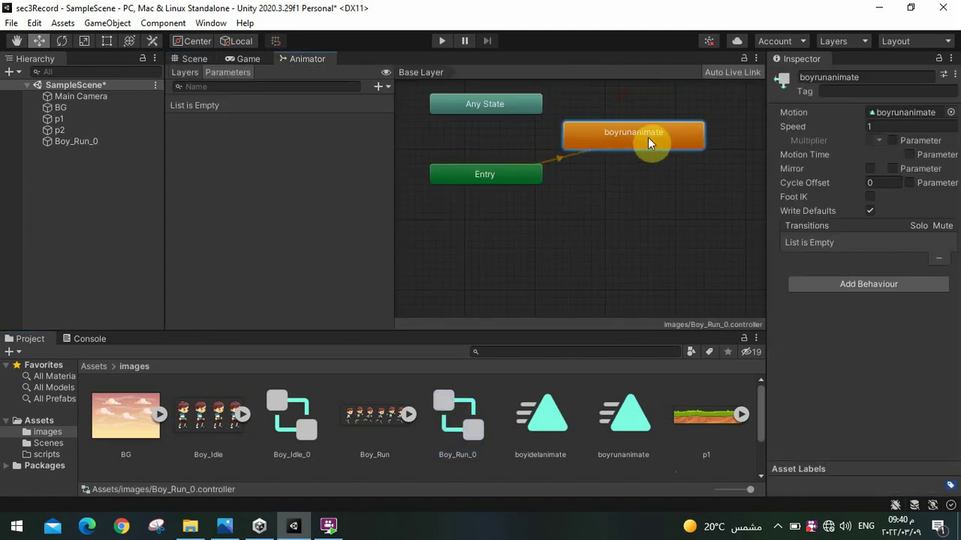
mouse_move(525, 175)
left_mouse_down()
mouse_move(514, 188)
mouse_move(534, 223)
left_mouse_up()
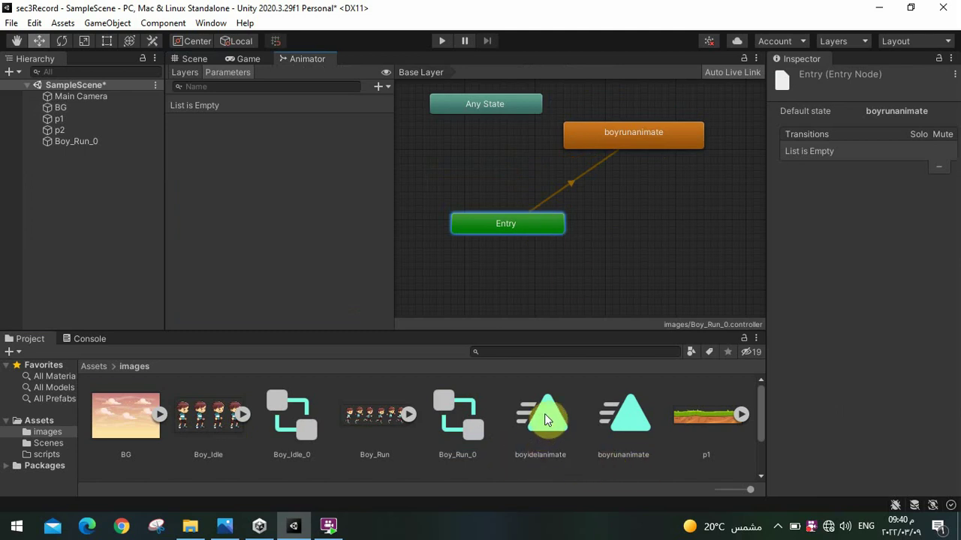
left_click_drag(546, 420, 692, 219)
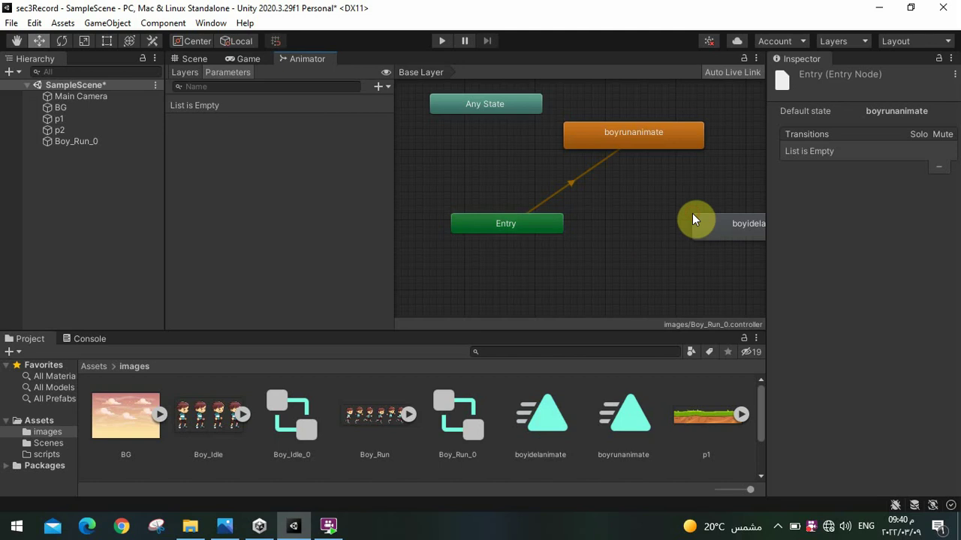
left_click_drag(752, 225, 661, 223)
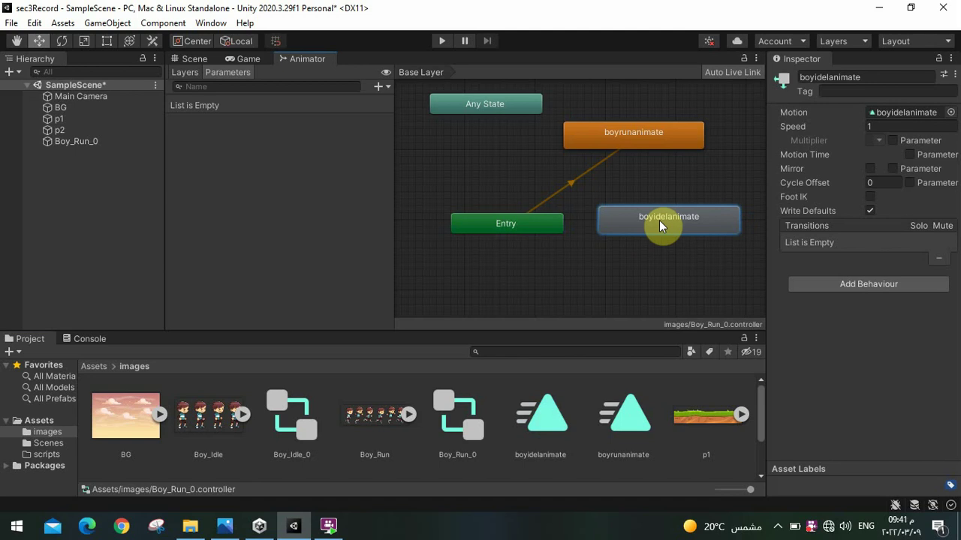
Make transitions from boyrunanimate to boyidelanimate and from boyidelanimate back to boyrunanimate
left_click(642, 138)
right_click(643, 138)
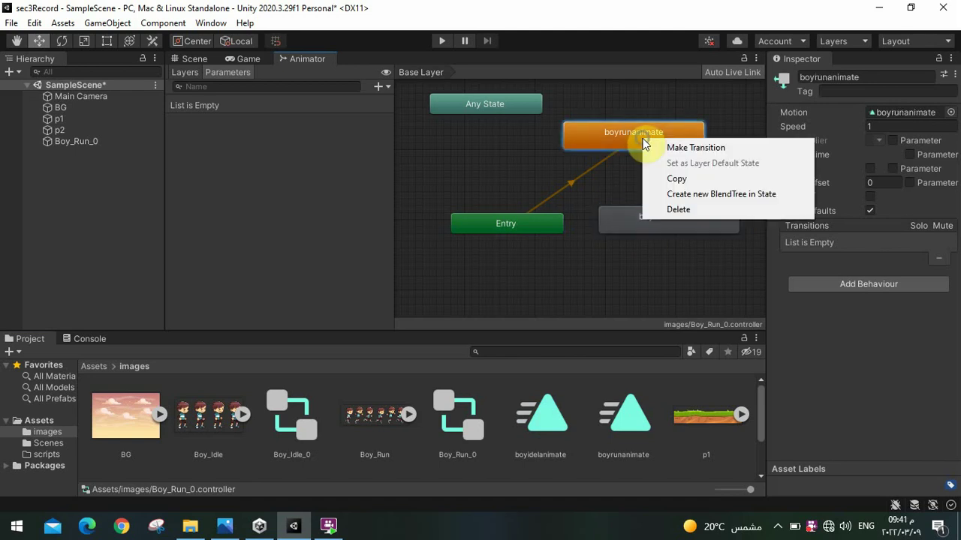
left_click(683, 150)
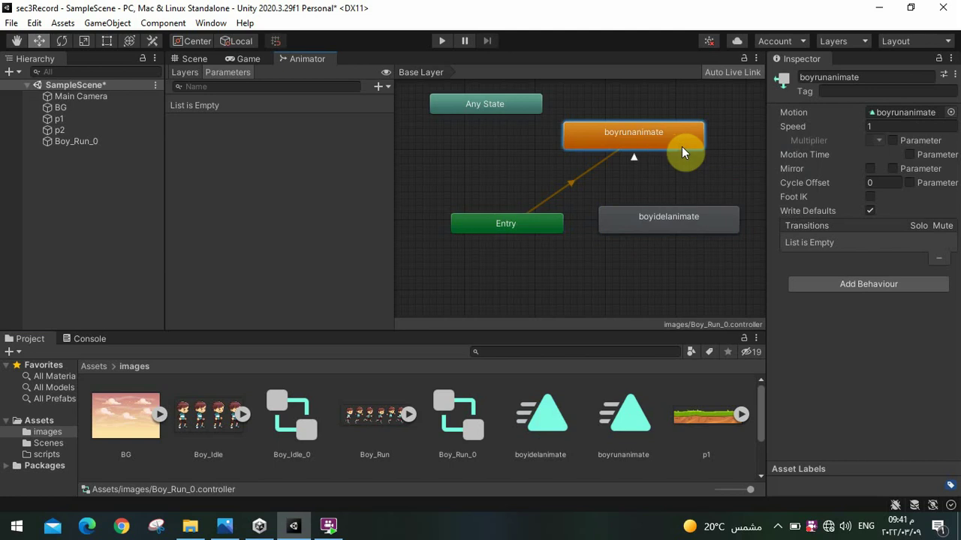
left_click(664, 217)
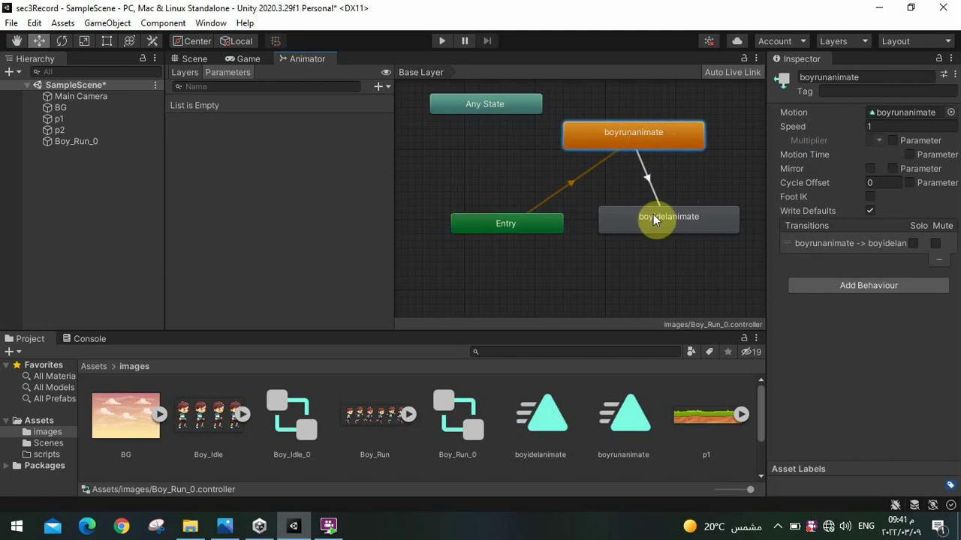
right_click(711, 215)
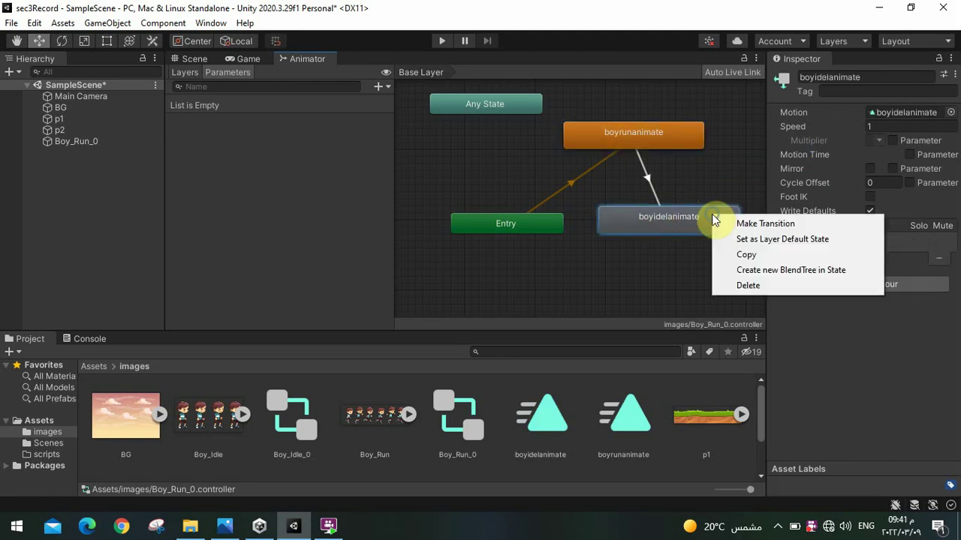
left_click(729, 217)
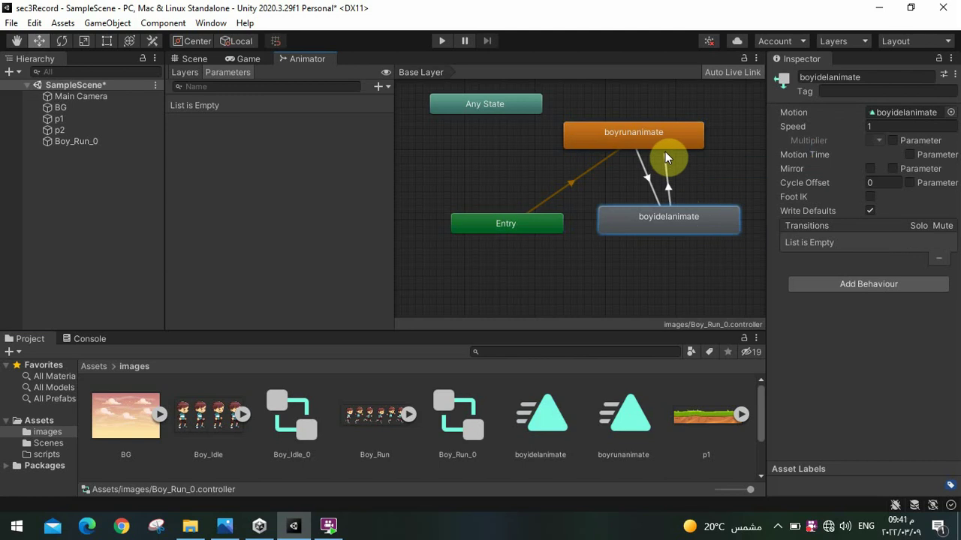
left_click(661, 138)
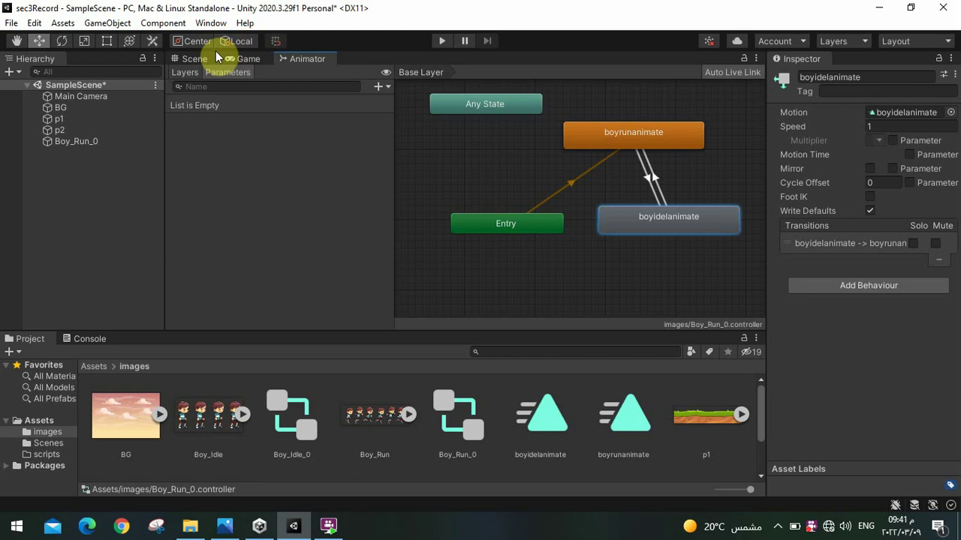
Save the scene, run a quick play test, and go back to the Animator graph
left_click(194, 54)
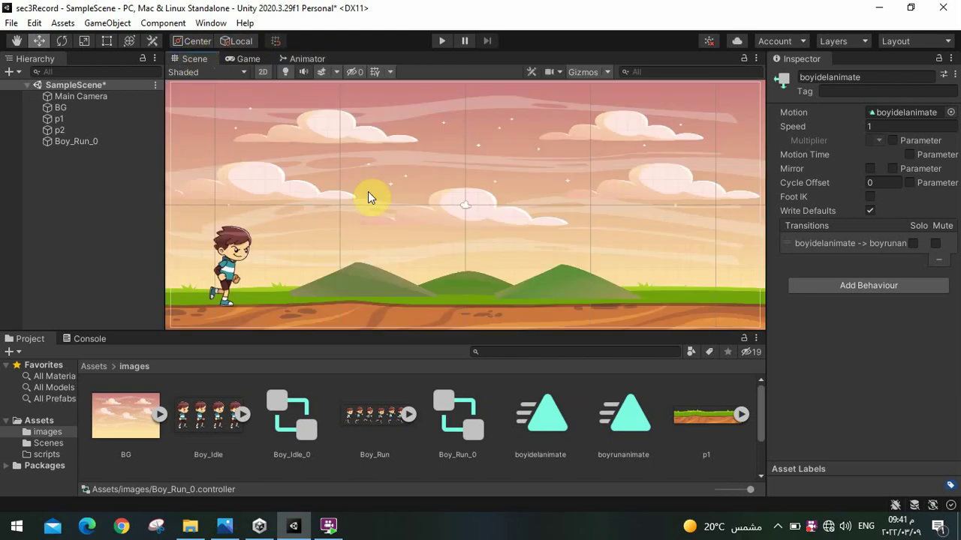
key("ctrl+s")
left_click(439, 42)
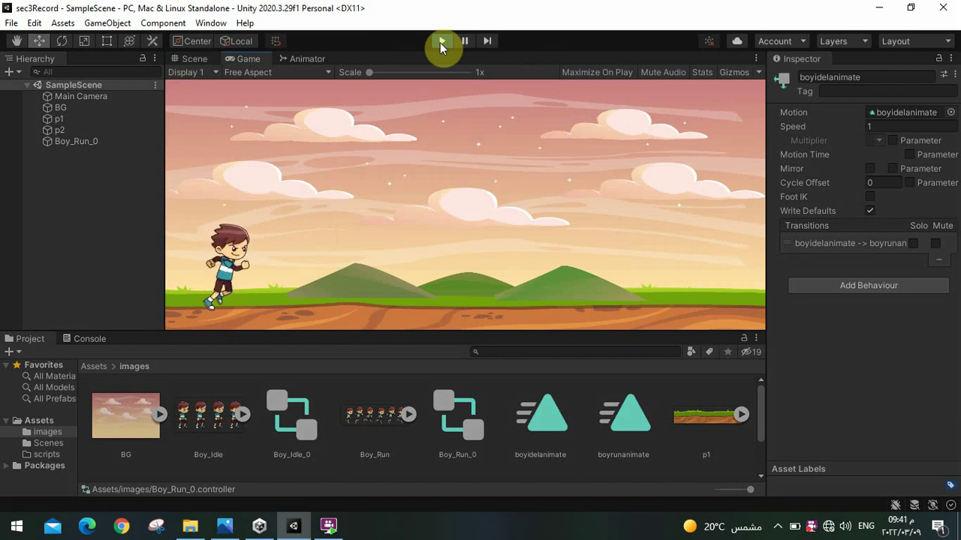
left_click(441, 42)
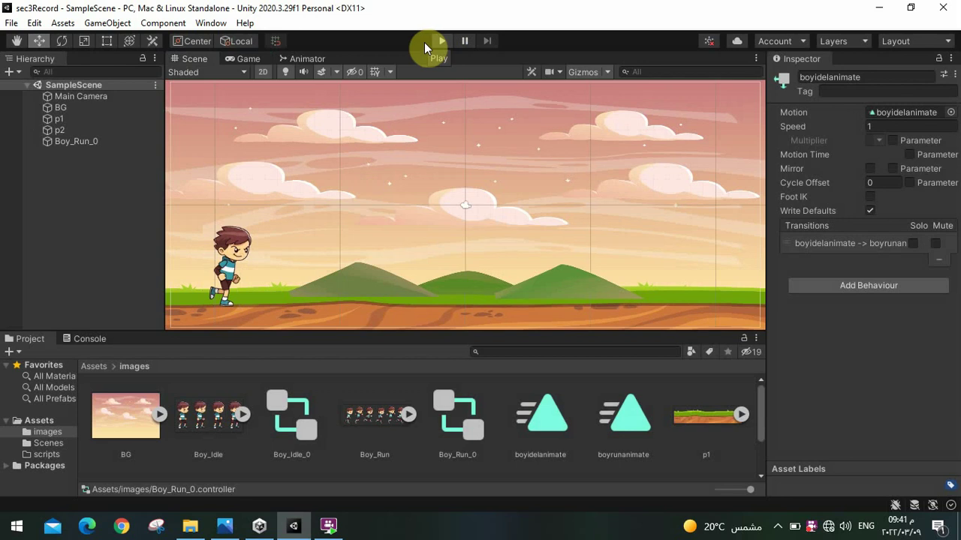
left_click(298, 60)
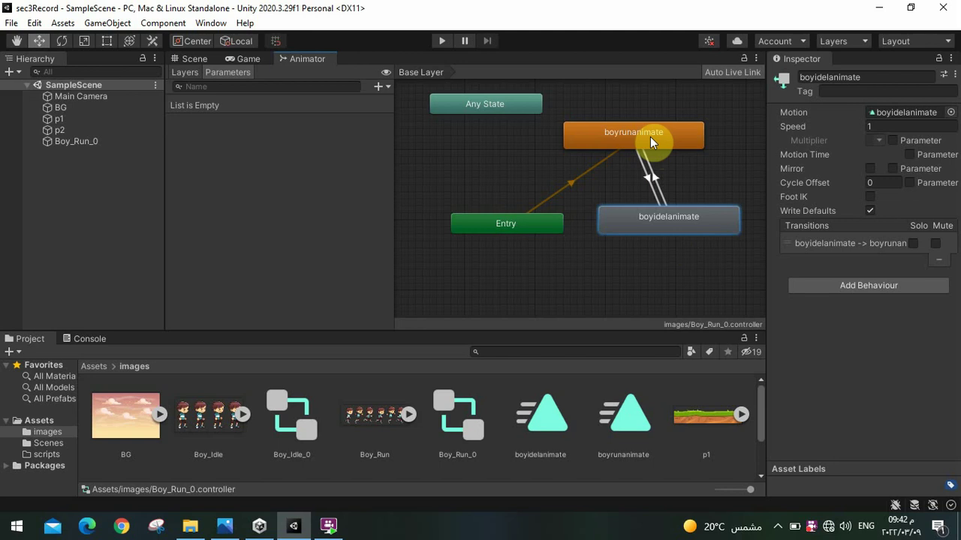
Create a Bool parameter named 'isrun' in the Animator's Parameters list
left_click(197, 60)
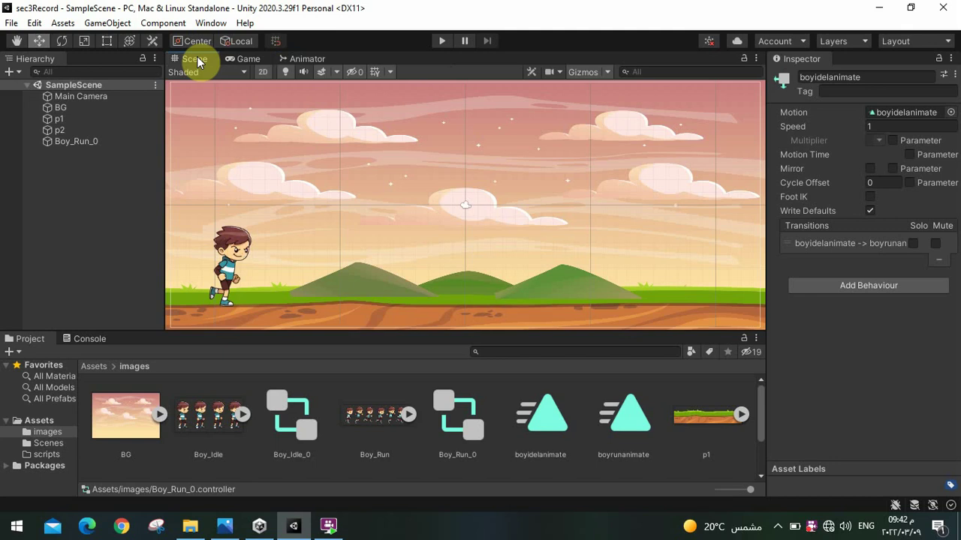
left_click(310, 63)
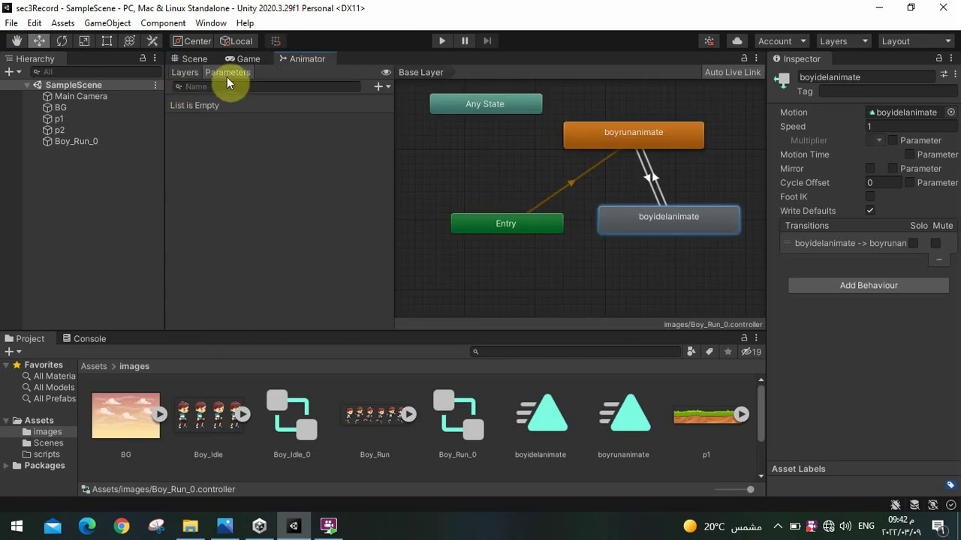
left_click(189, 72)
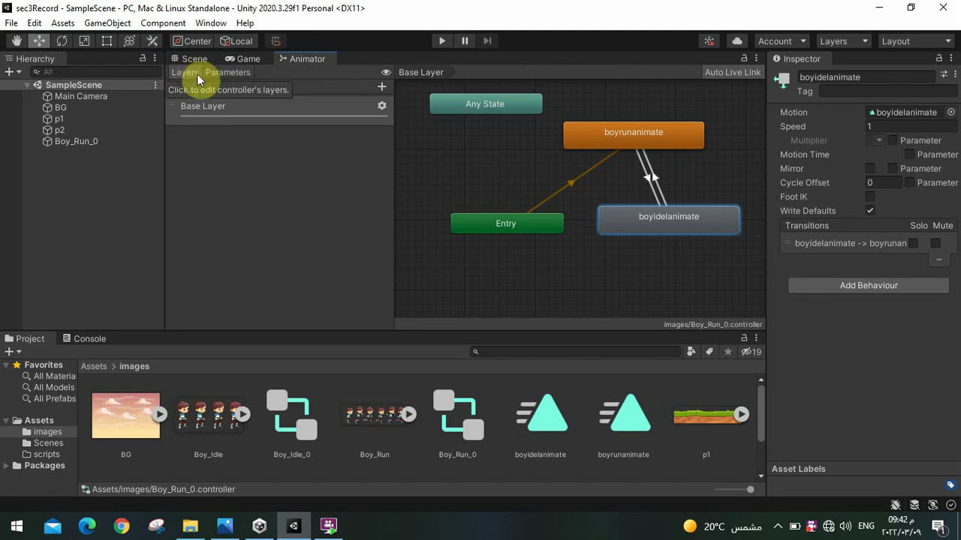
left_click(214, 74)
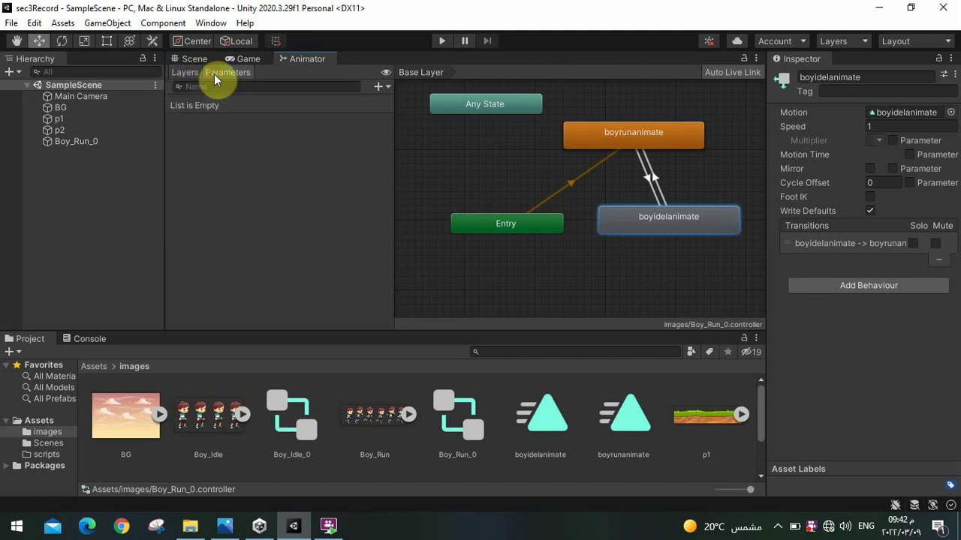
left_click(378, 88)
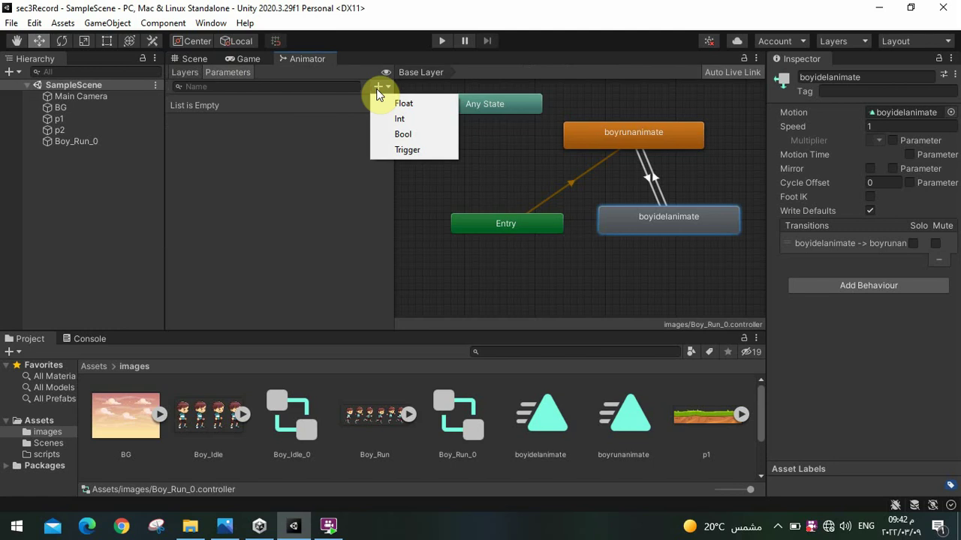
left_click(420, 135)
key("BackSpace")
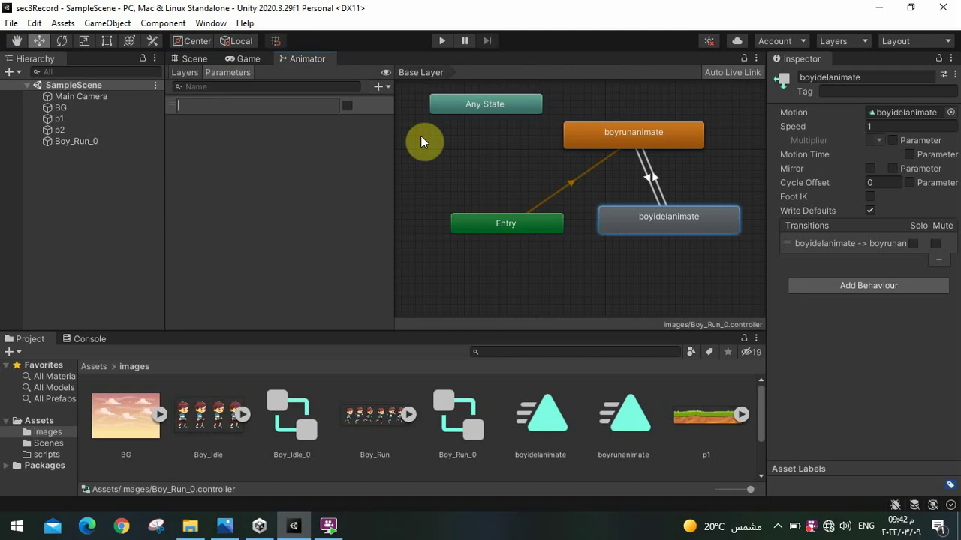
type("isr")
type("un")
left_click(262, 129)
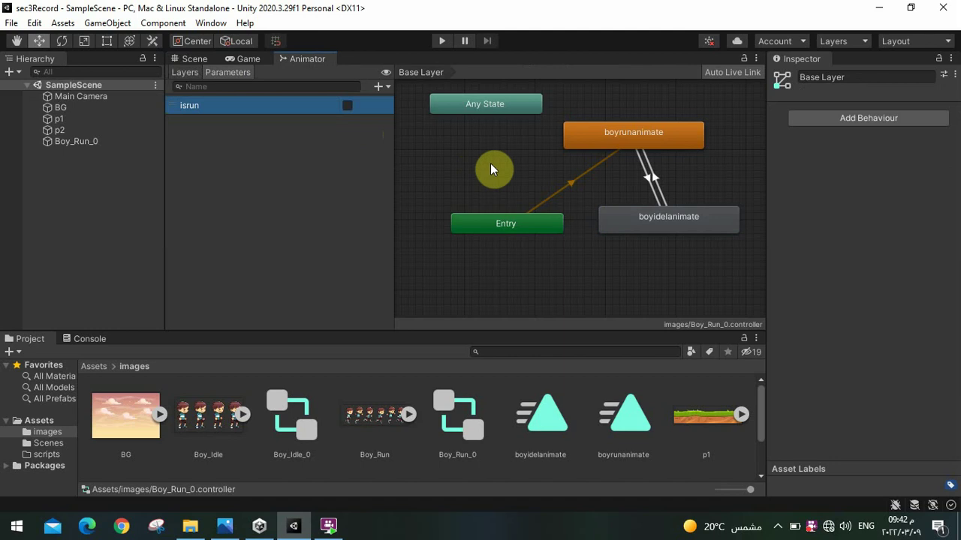
Give the run-to-idle transition an isrun false condition and idle-to-run an isrun true condition
left_click(648, 179)
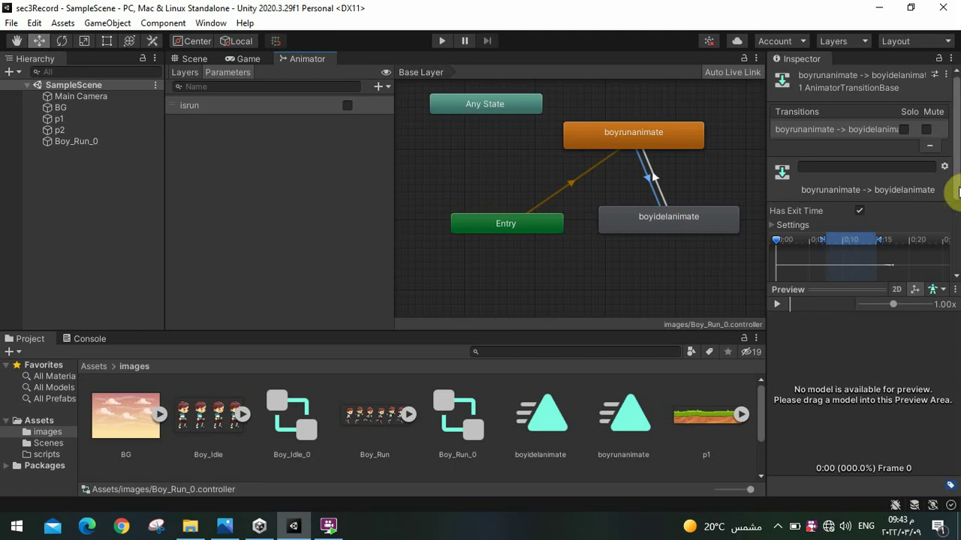
left_click_drag(956, 188, 943, 262)
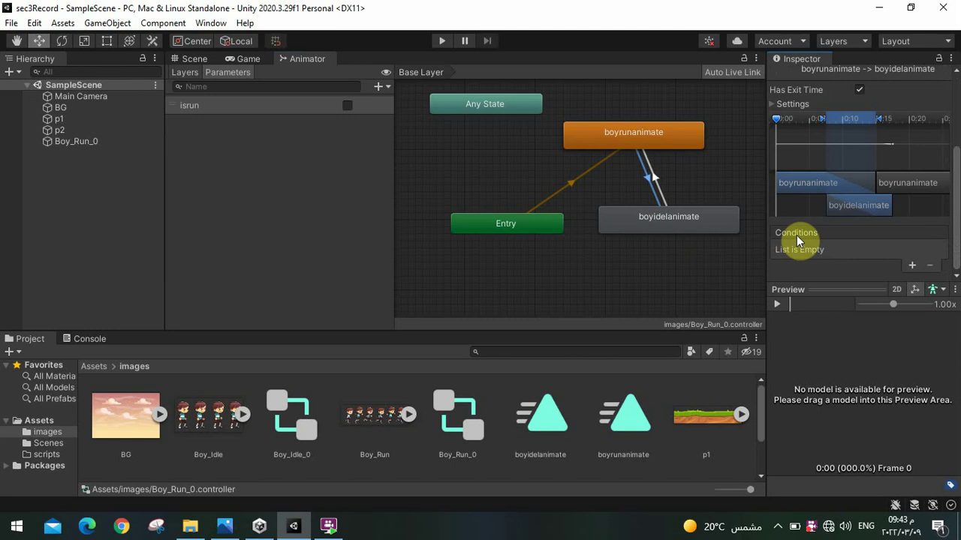
left_click(913, 267)
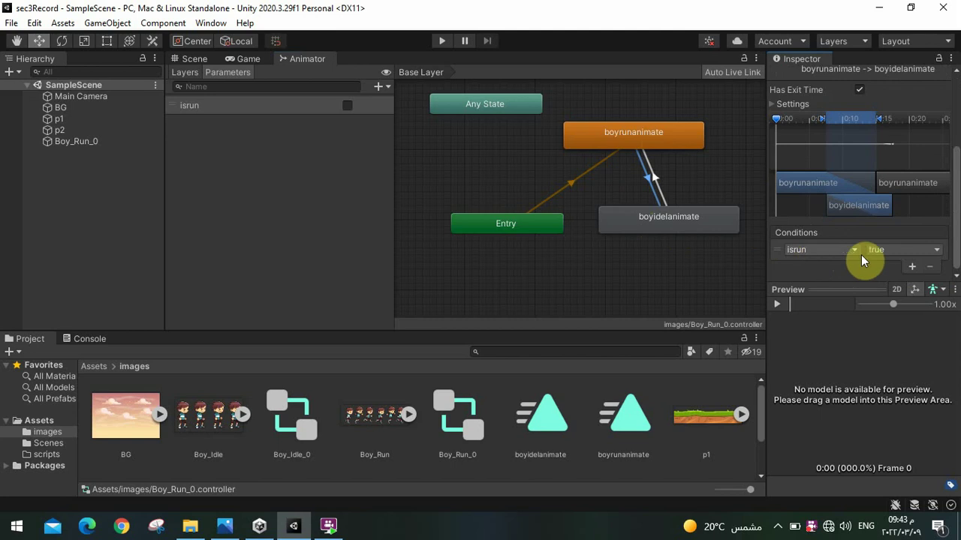
left_click(916, 253)
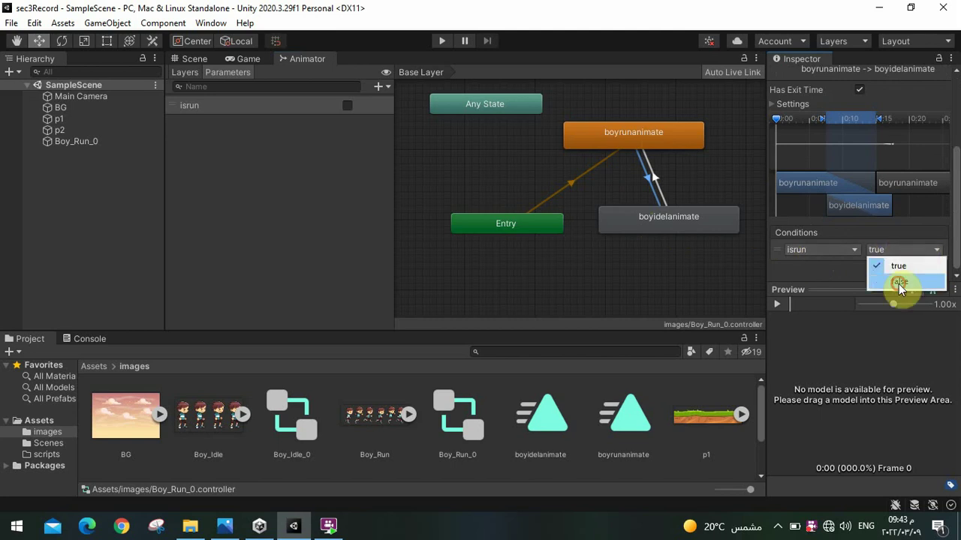
left_click(899, 284)
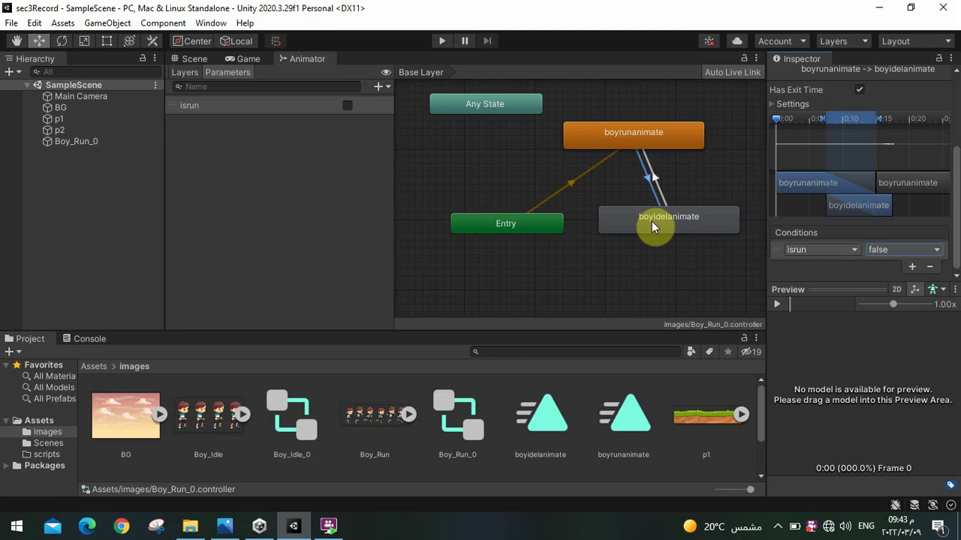
left_click(656, 183)
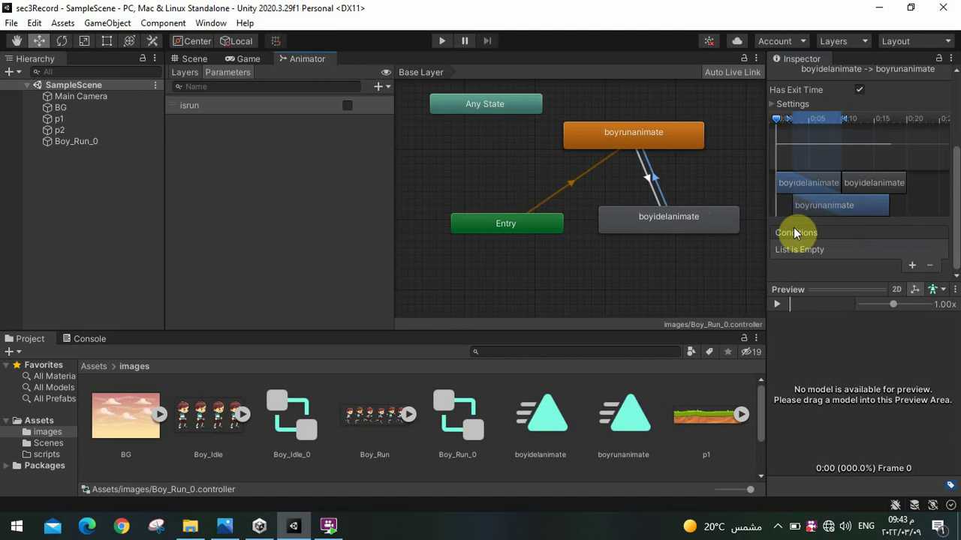
left_click(913, 266)
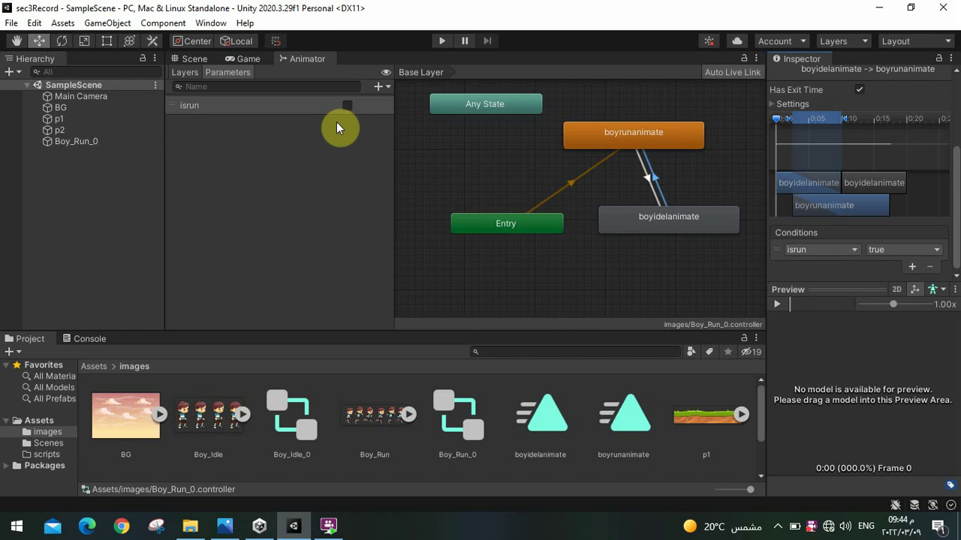
Play the scene, tick isrun during play to watch the boy start running, then stop
left_click(191, 58)
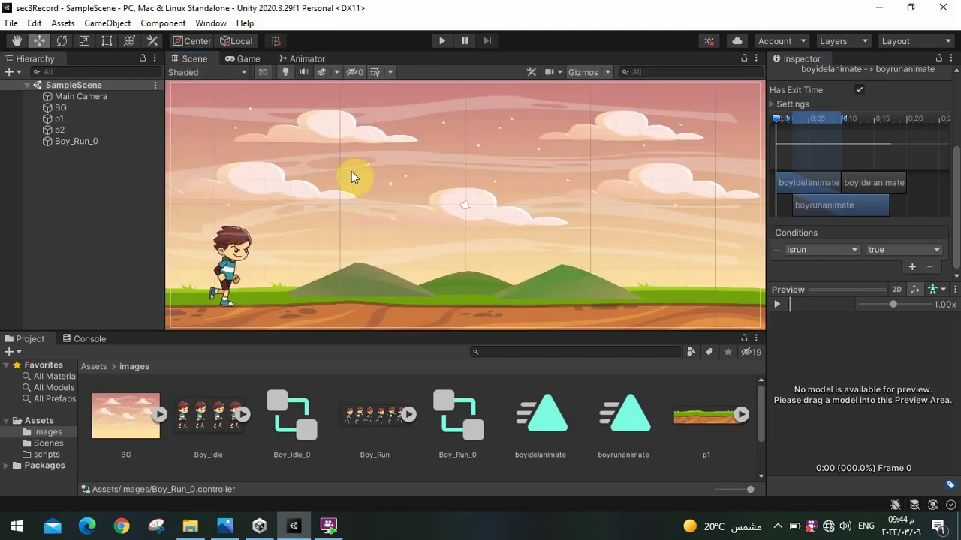
left_click(437, 40)
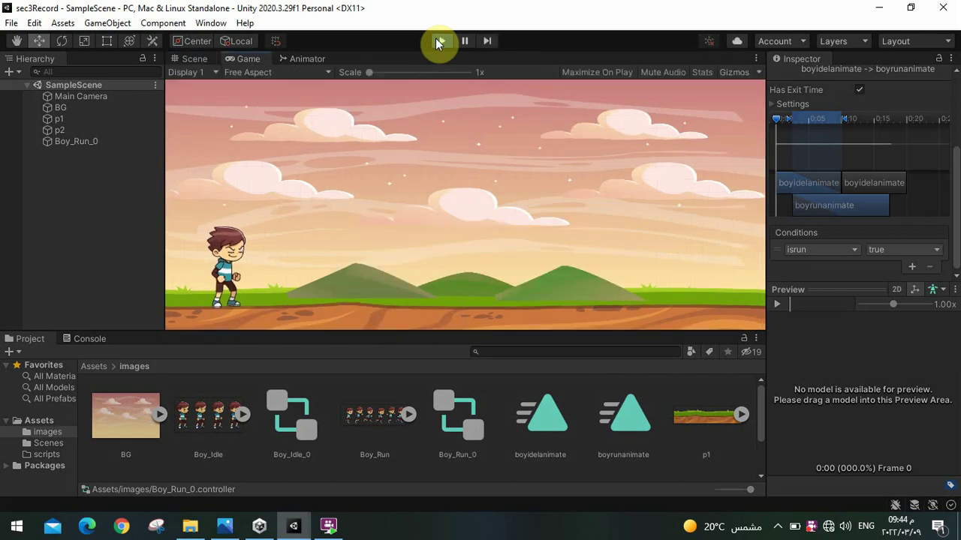
left_click(306, 58)
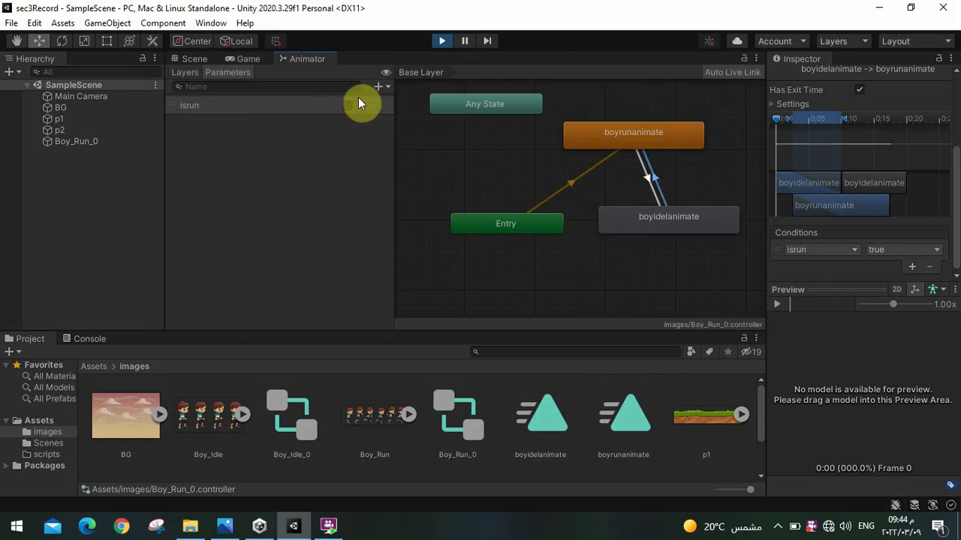
left_click(189, 59)
left_click(306, 58)
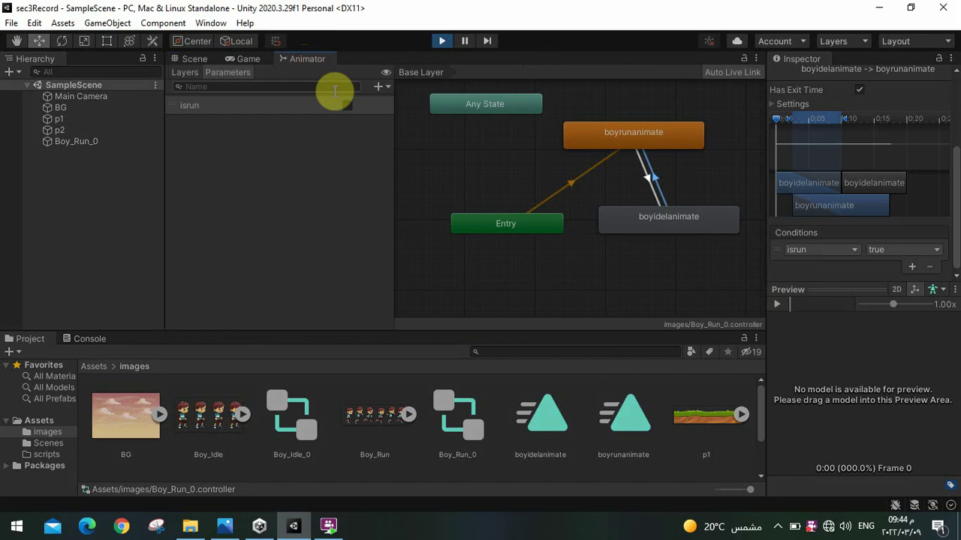
left_click(346, 104)
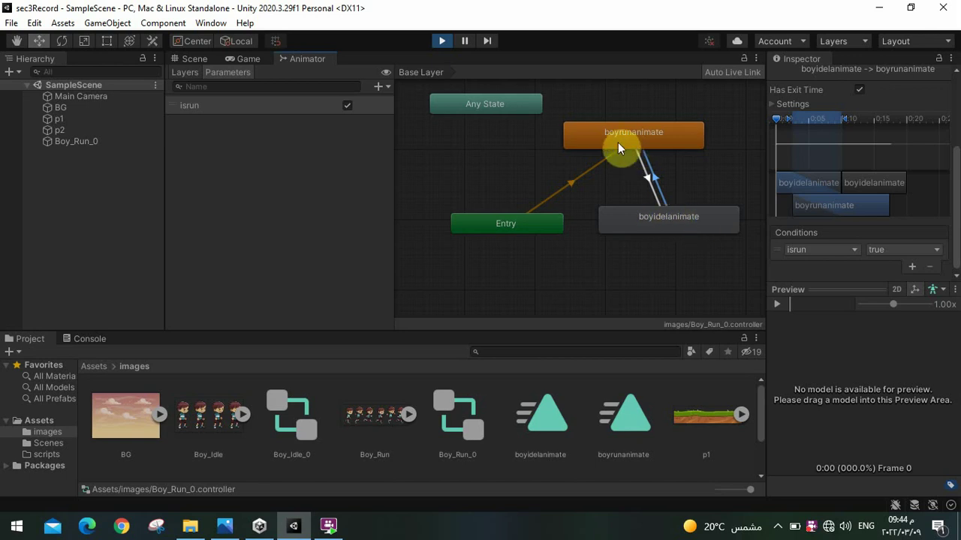
left_click(192, 61)
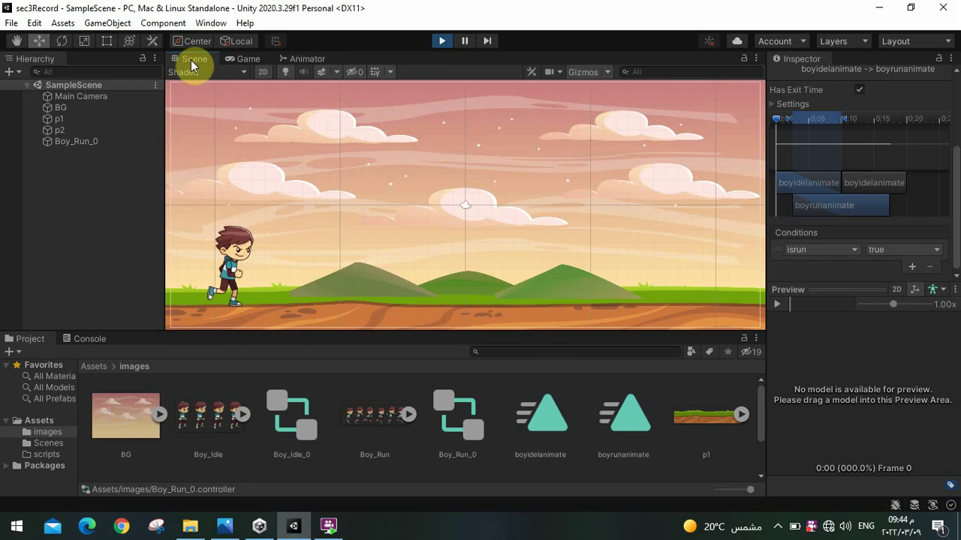
left_click(292, 62)
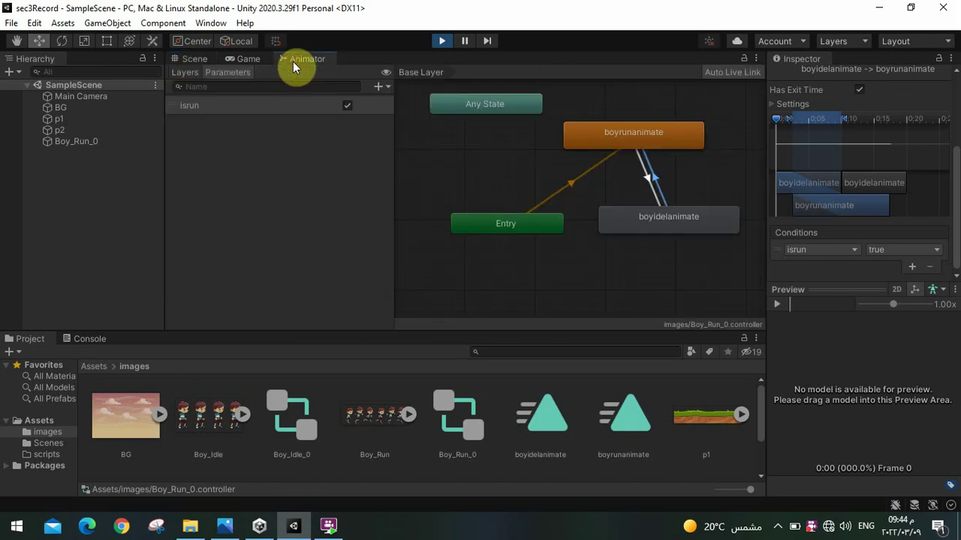
left_click(185, 57)
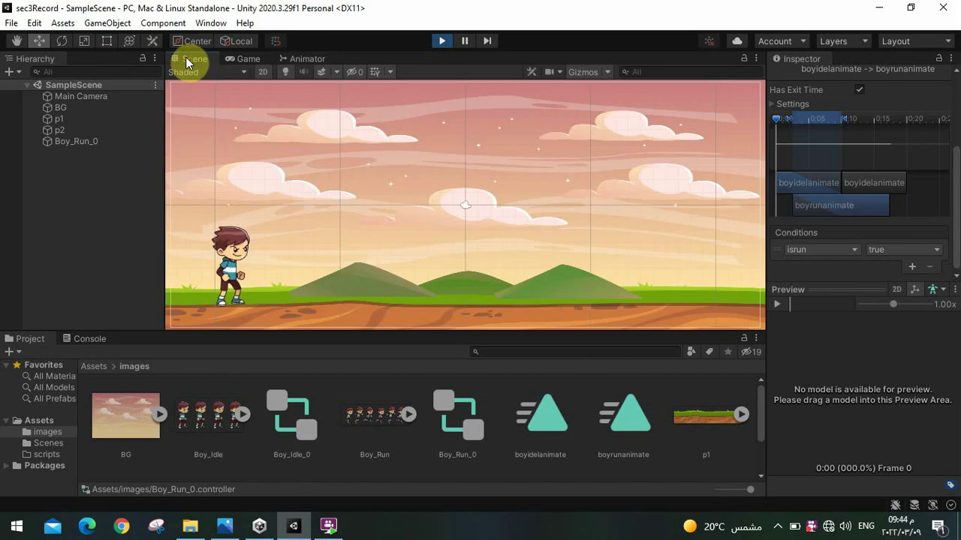
left_click(298, 59)
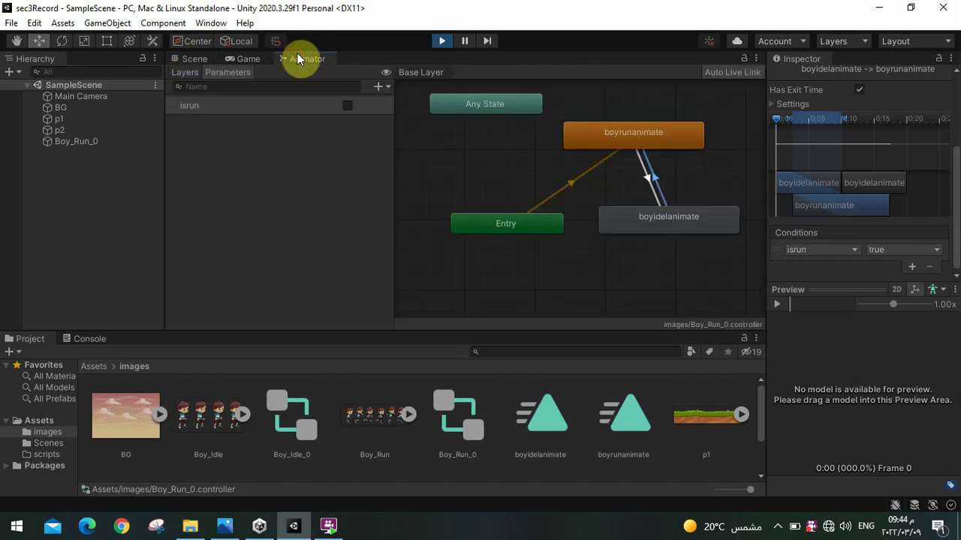
left_click(198, 57)
left_click(442, 44)
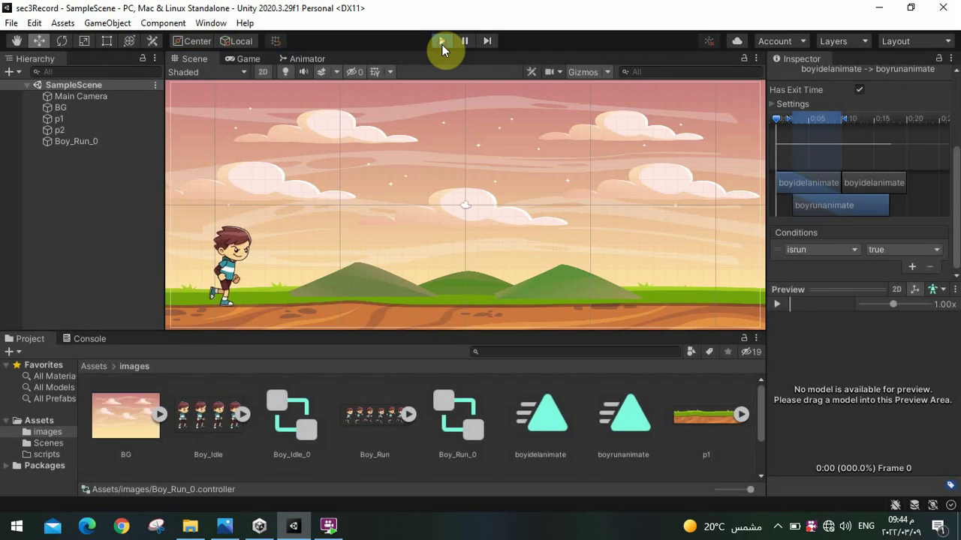
Turn the isrun parameter on by default and play-test the scene again
left_click(306, 58)
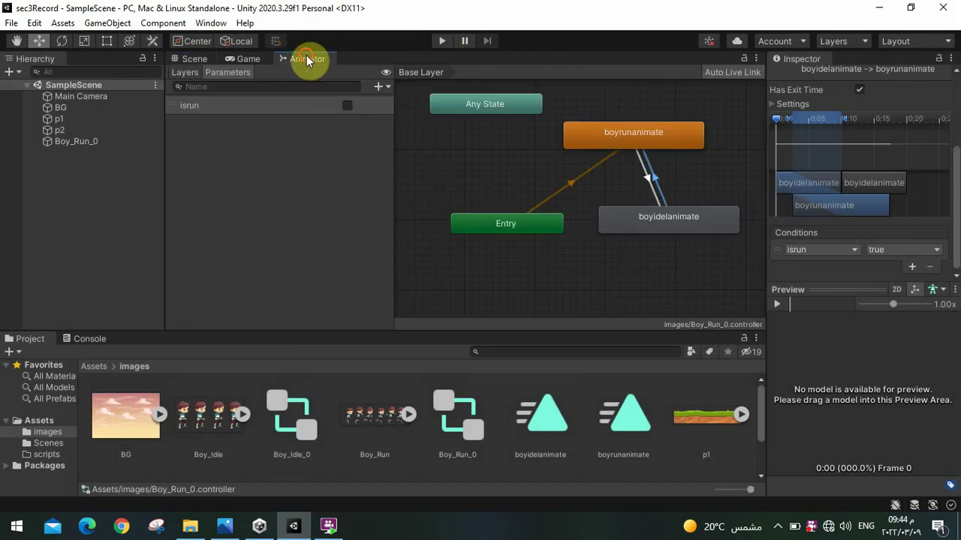
left_click(346, 106)
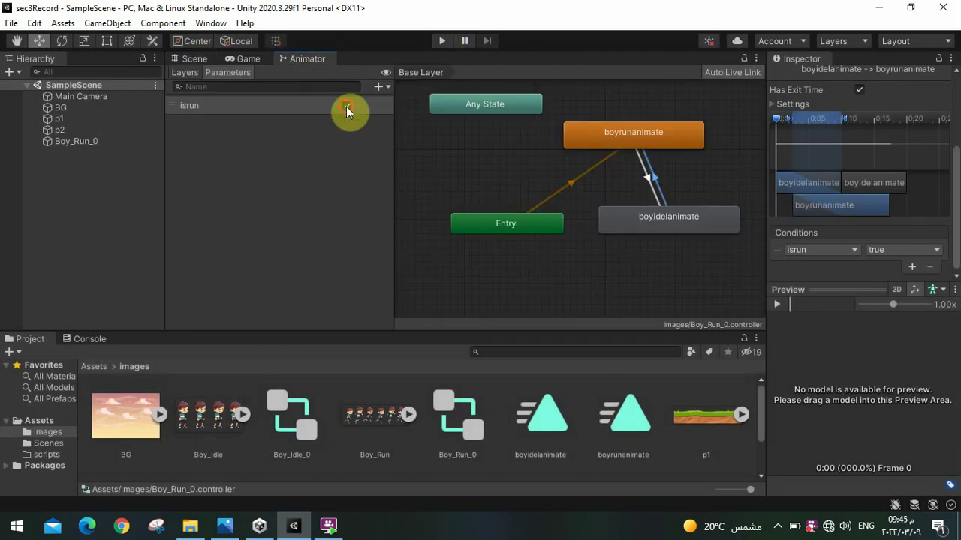
left_click(189, 58)
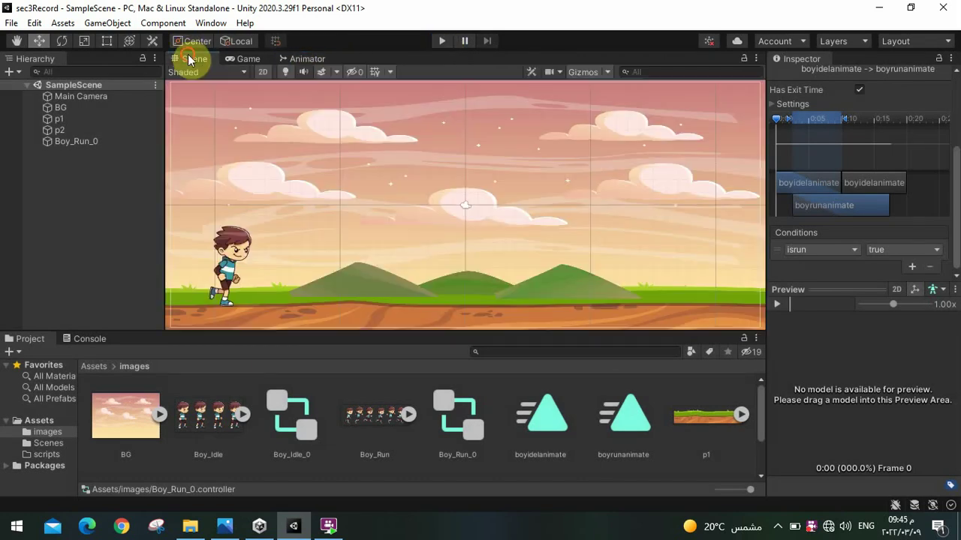
left_click(446, 43)
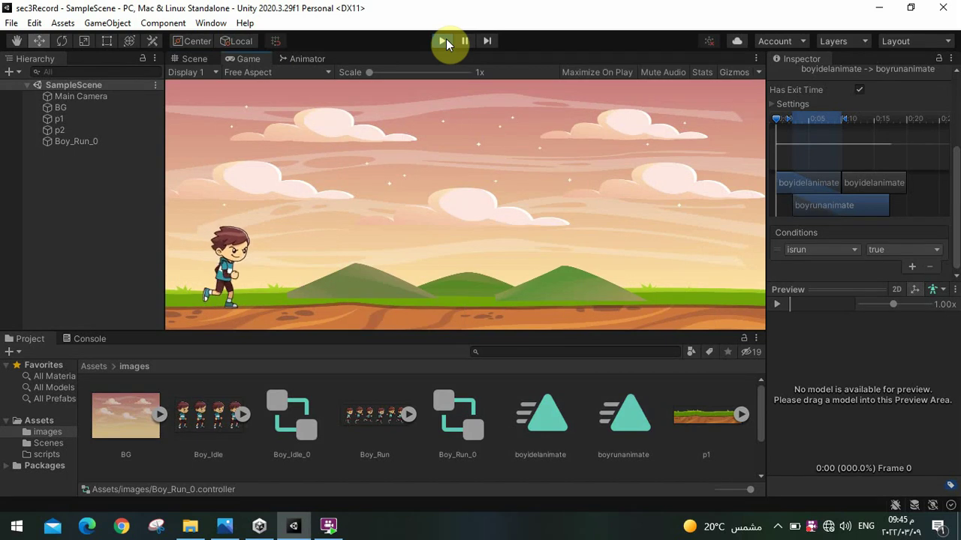
left_click(446, 41)
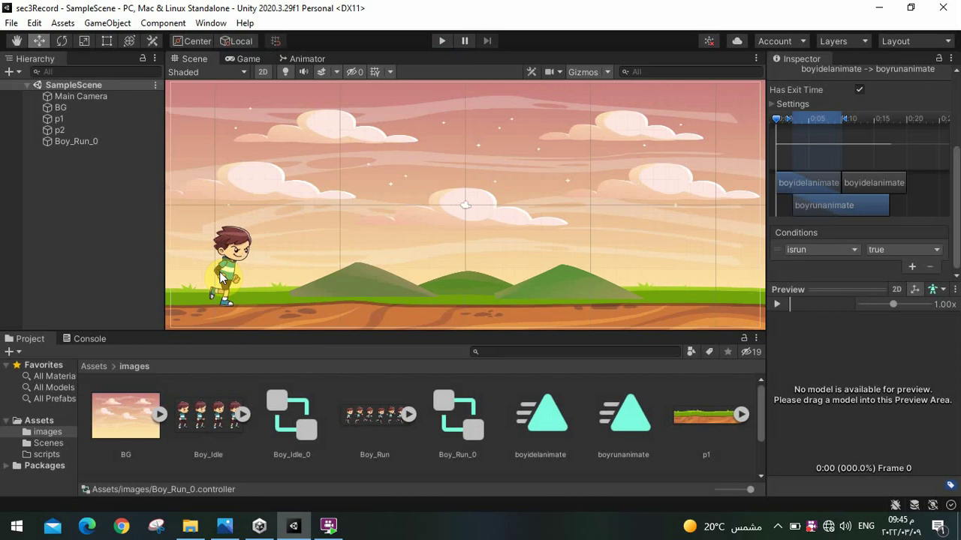
Add a Rigidbody 2D component to the boy sprite Boy_Run_0
left_click(220, 276)
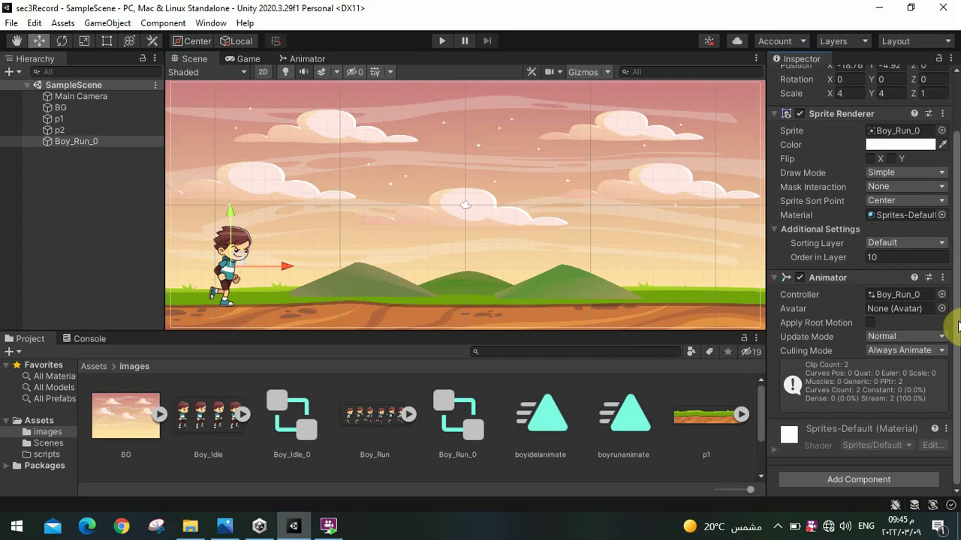
left_click(848, 480)
type("ci")
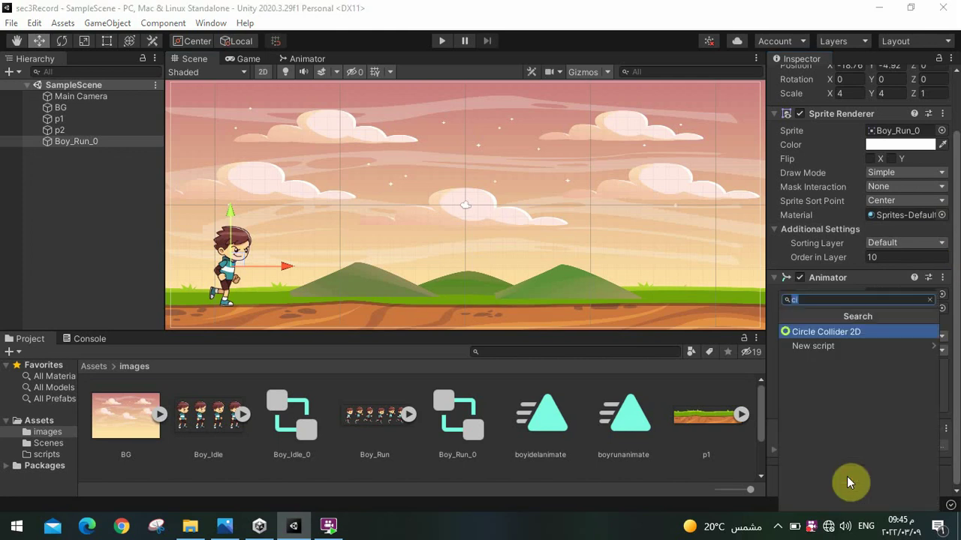
type("r")
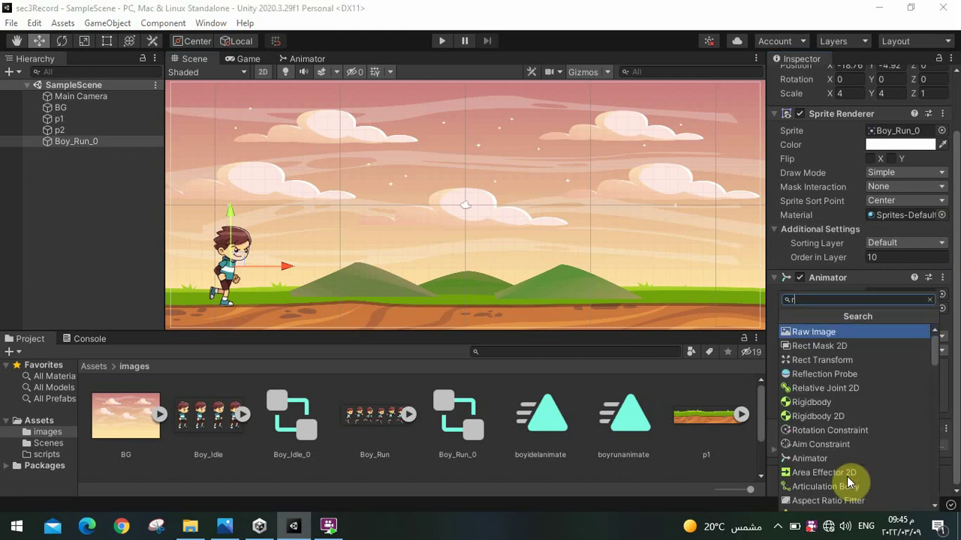
type("ig")
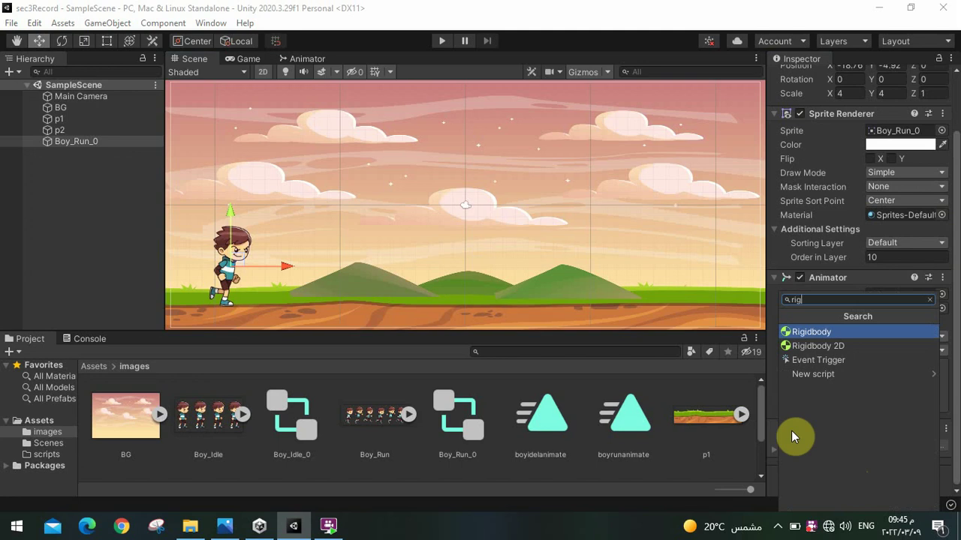
left_click(824, 346)
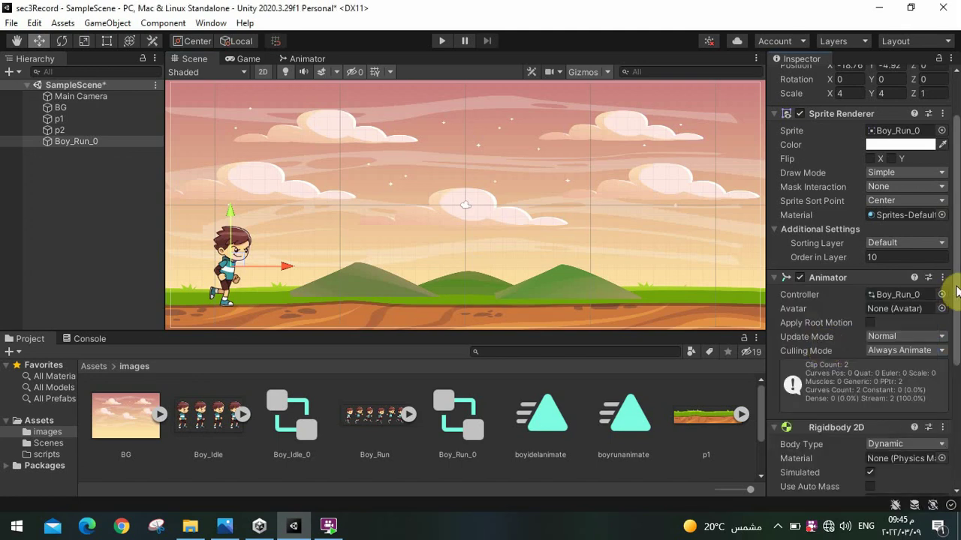
Start play mode to test the boy's physics
scroll(958, 304, "down", 1)
left_click_drag(959, 304, 944, 418)
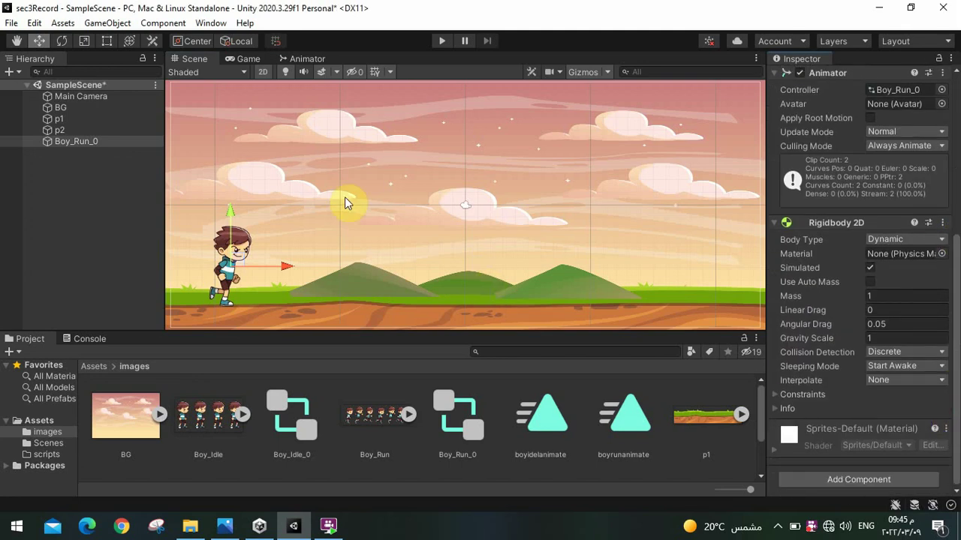
left_click(237, 183)
left_click(441, 41)
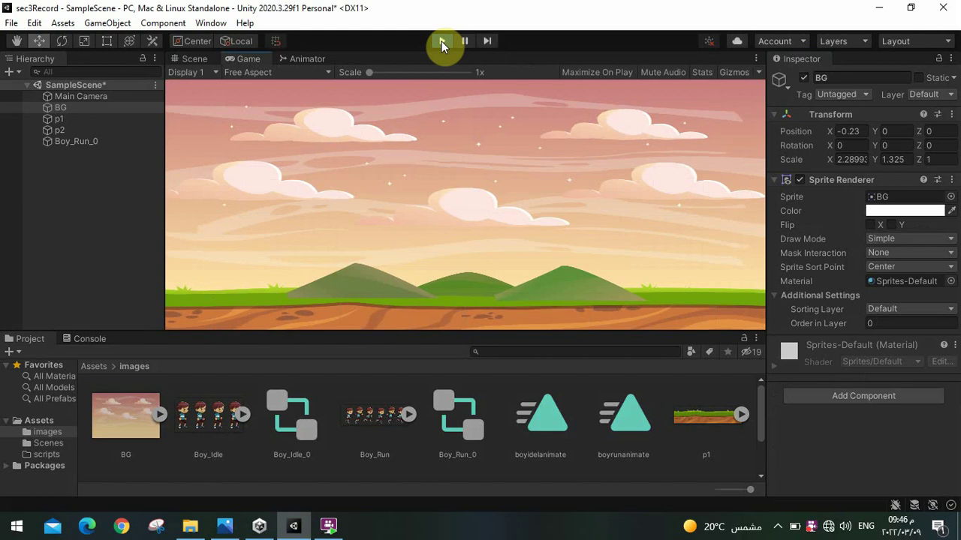
Stop the running game, leaving the component search without adding anything
left_click(441, 41)
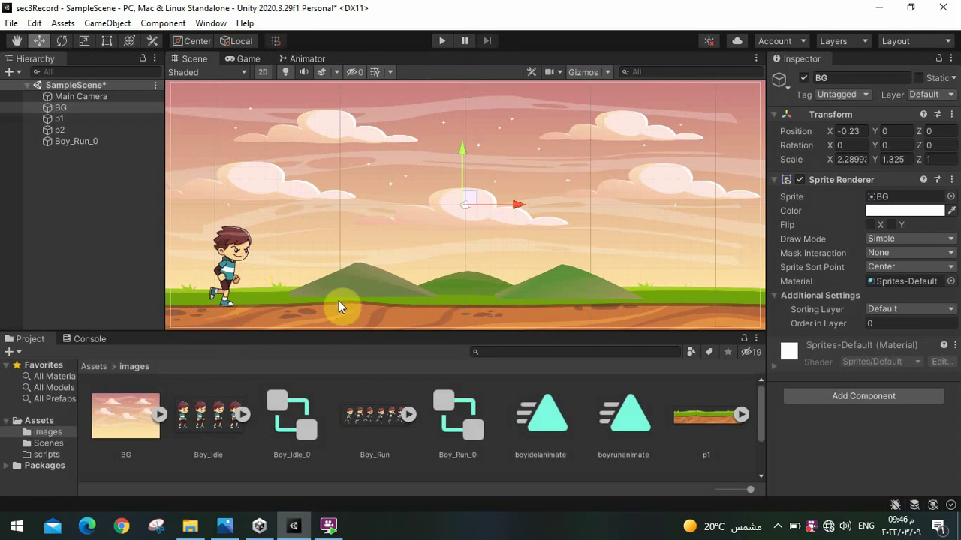
left_click(843, 394)
type("rig")
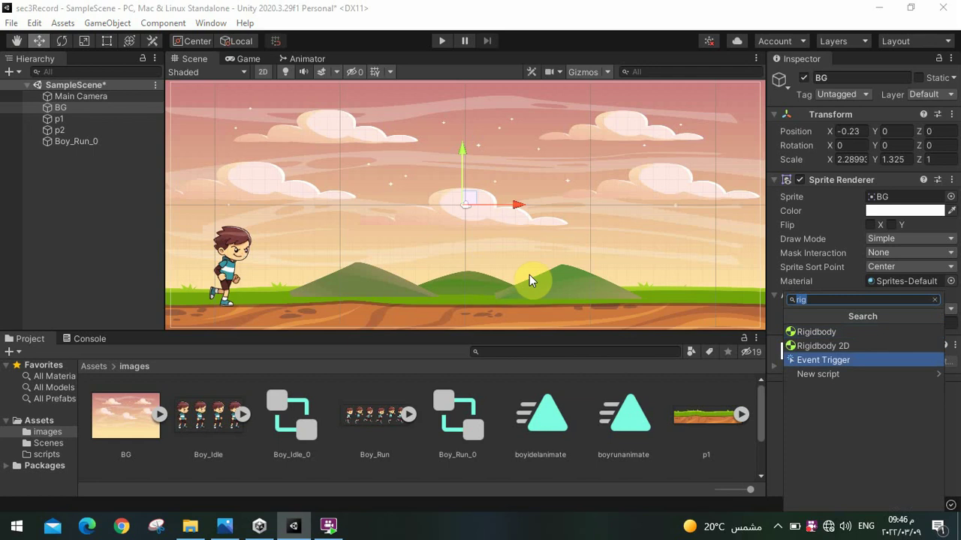
left_click(320, 266)
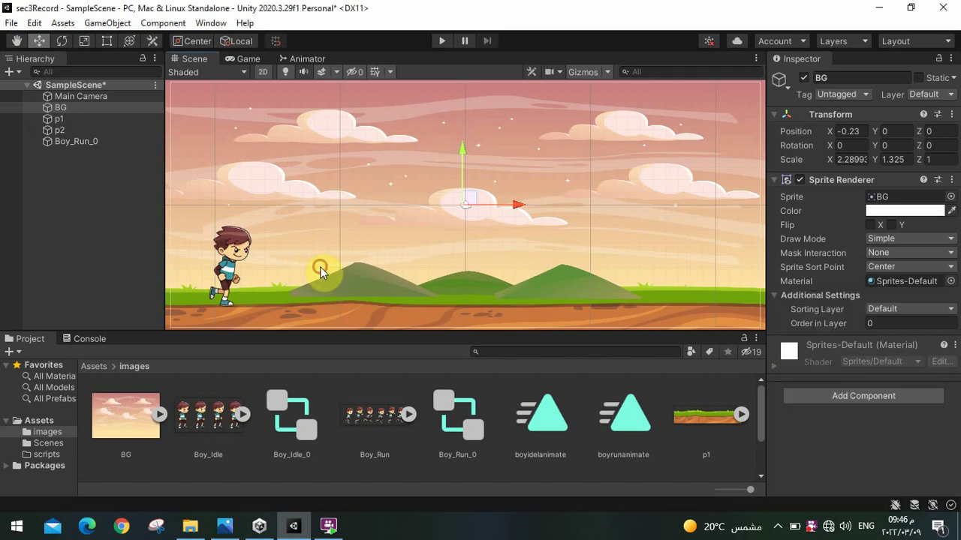
Add a Box Collider 2D sized 0.85 × 1.61 to Boy_Run_0
left_click(77, 143)
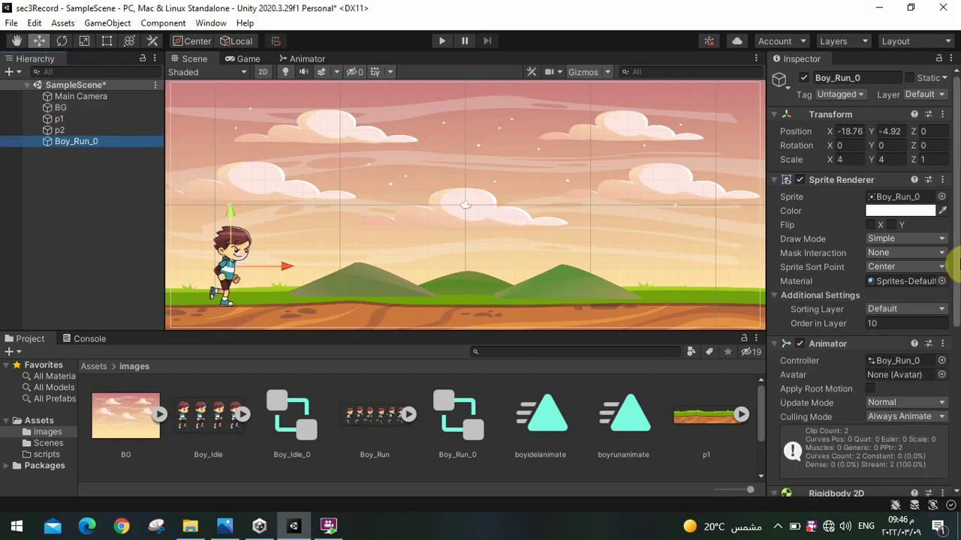
mouse_move(956, 272)
left_mouse_down()
mouse_move(957, 355)
mouse_move(903, 440)
left_mouse_up()
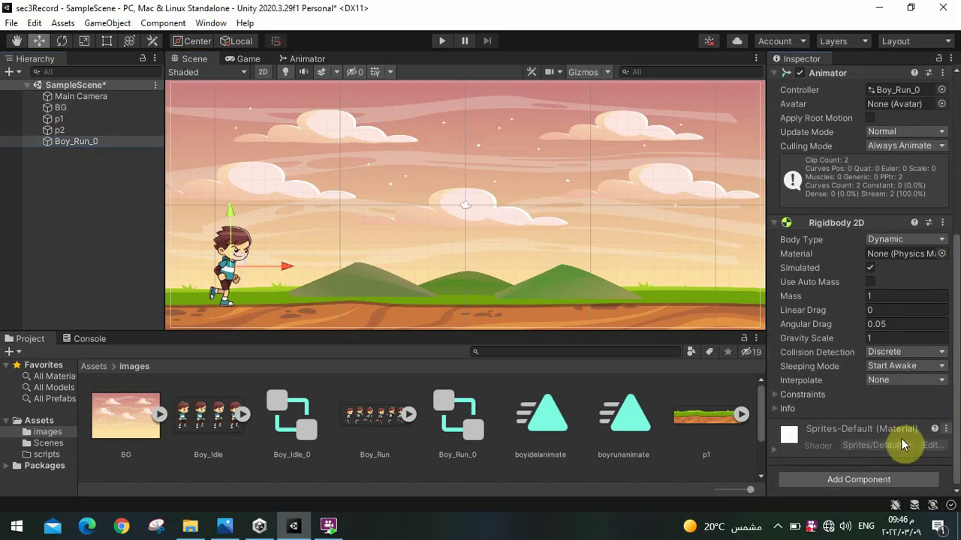
left_click(841, 484)
type("bo")
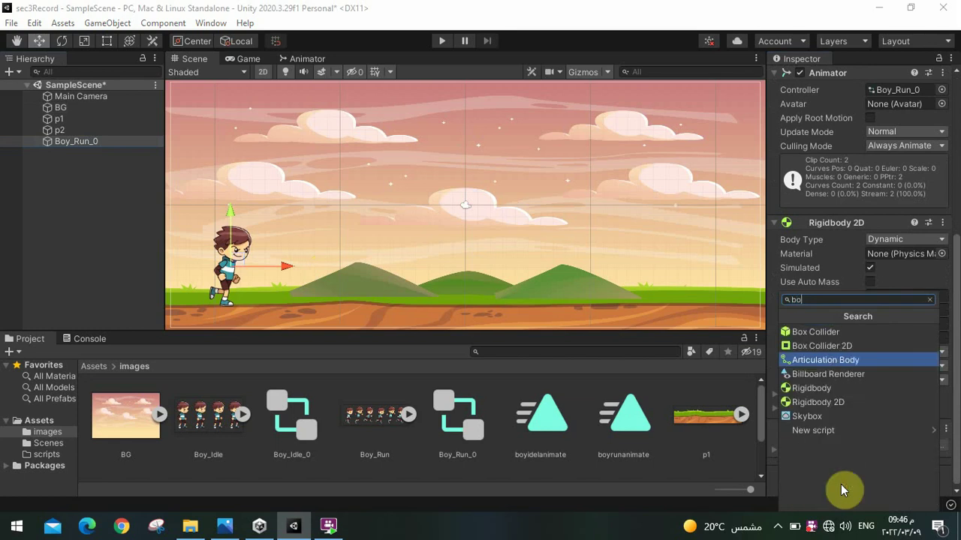
left_click(836, 345)
left_click_drag(952, 315, 946, 497)
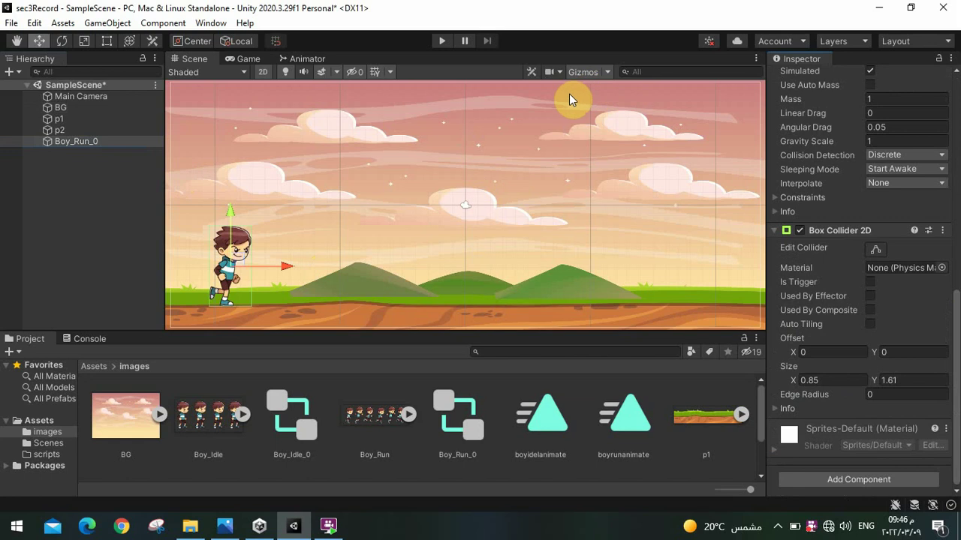
left_click(74, 118)
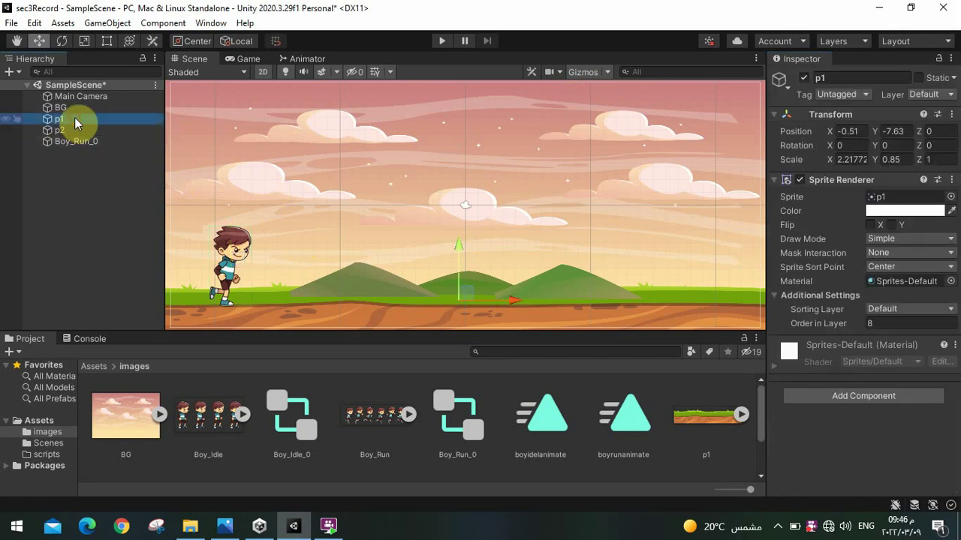
Add a Box Collider 2D to the ground piece p1
left_click(812, 390)
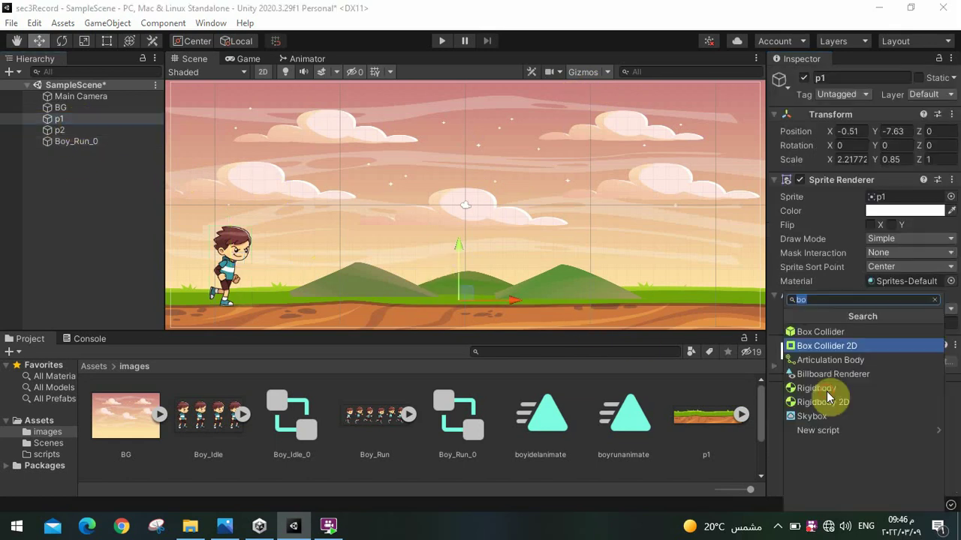
left_click(827, 346)
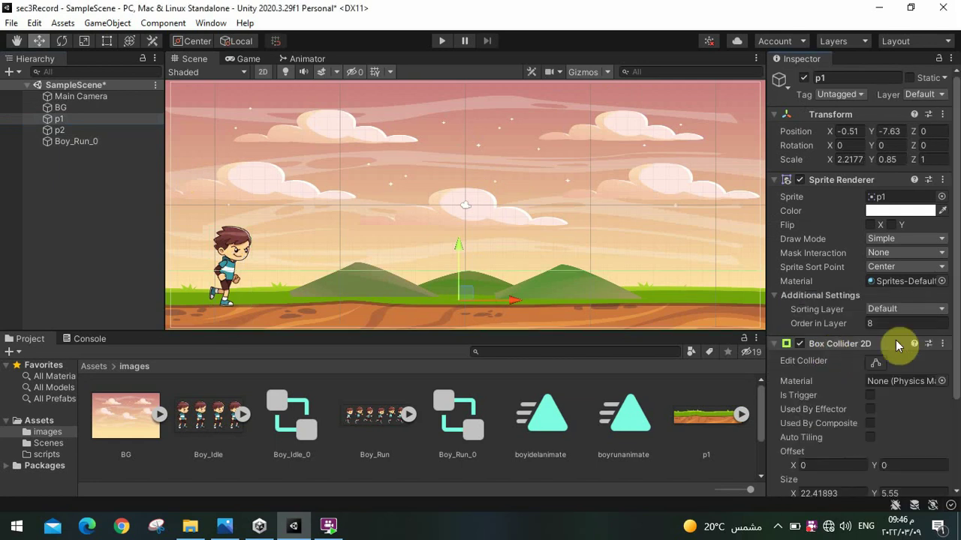
mouse_move(954, 333)
left_mouse_down()
mouse_move(955, 350)
mouse_move(836, 340)
left_mouse_up()
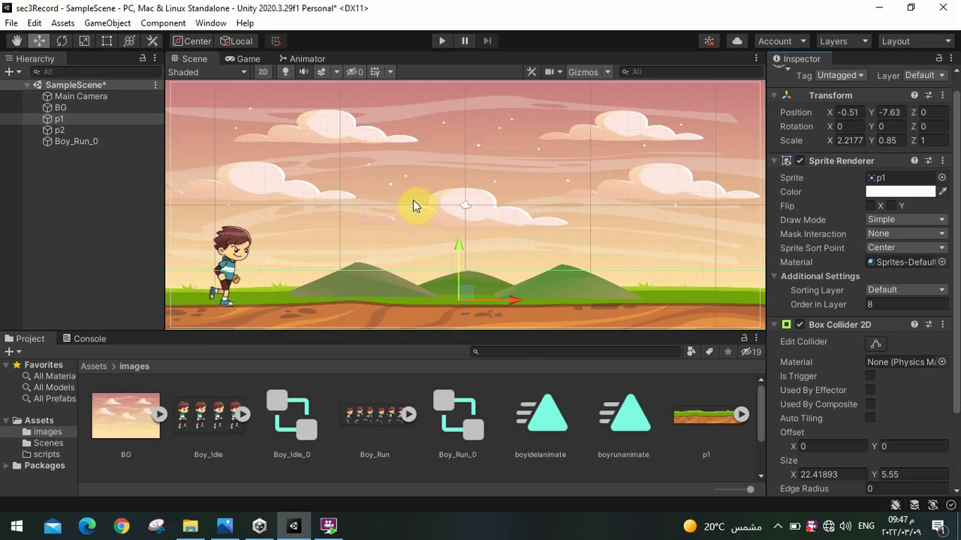
Save the scene and test-run the game to check the colliders
key("ctrl+s")
left_click(441, 41)
left_click(441, 42)
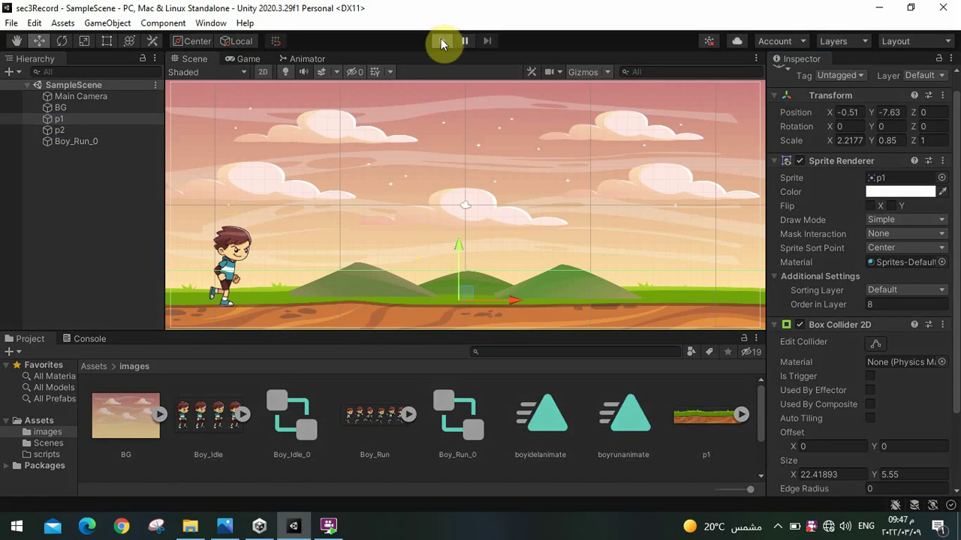
left_click(441, 41)
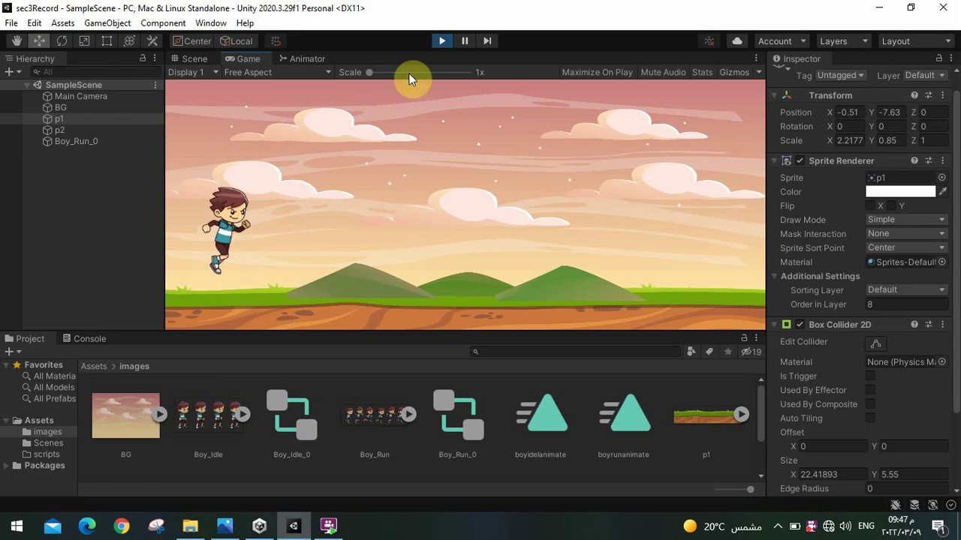
left_click(441, 42)
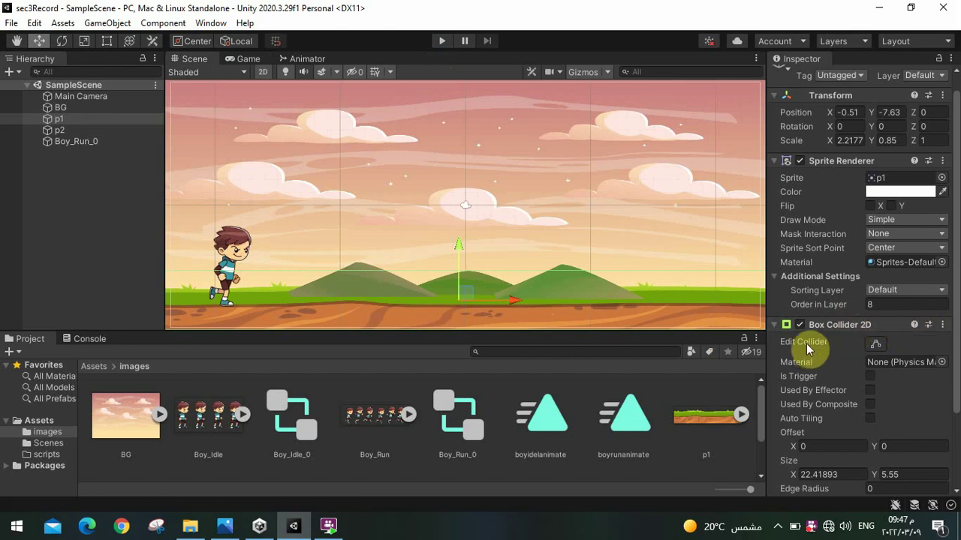
Shrink p1's collider to the ground strip (offset Y -1.728149, height 2.093703) and test-run
left_click(873, 344)
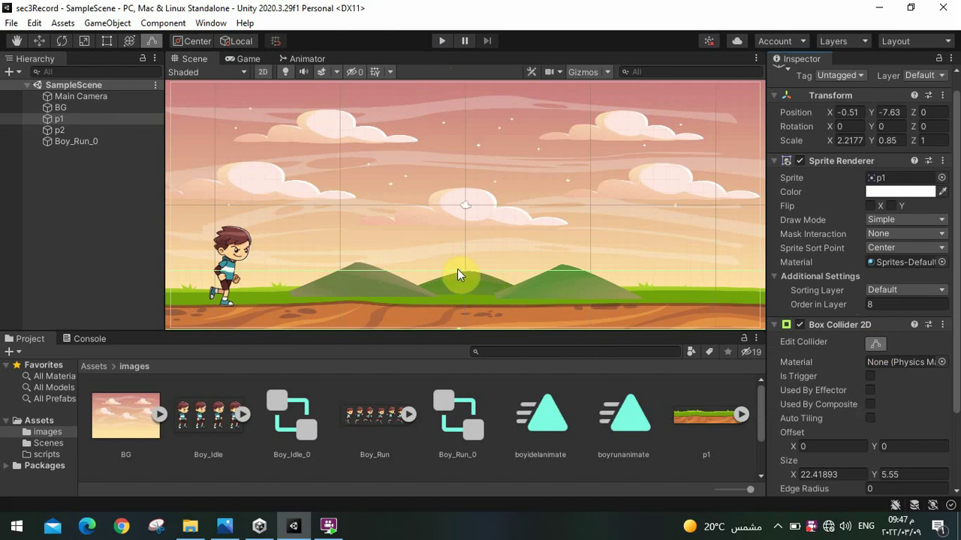
left_click_drag(457, 271, 457, 306)
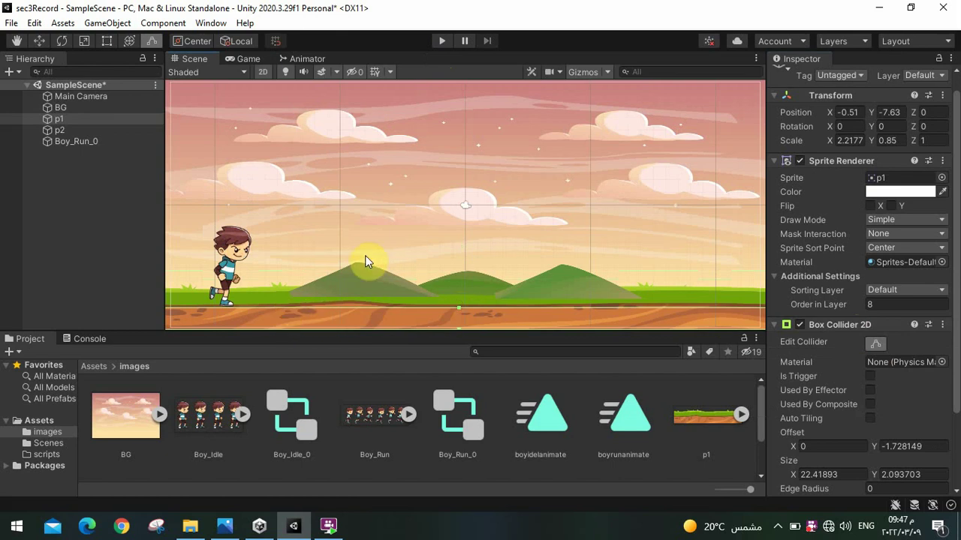
left_click(437, 47)
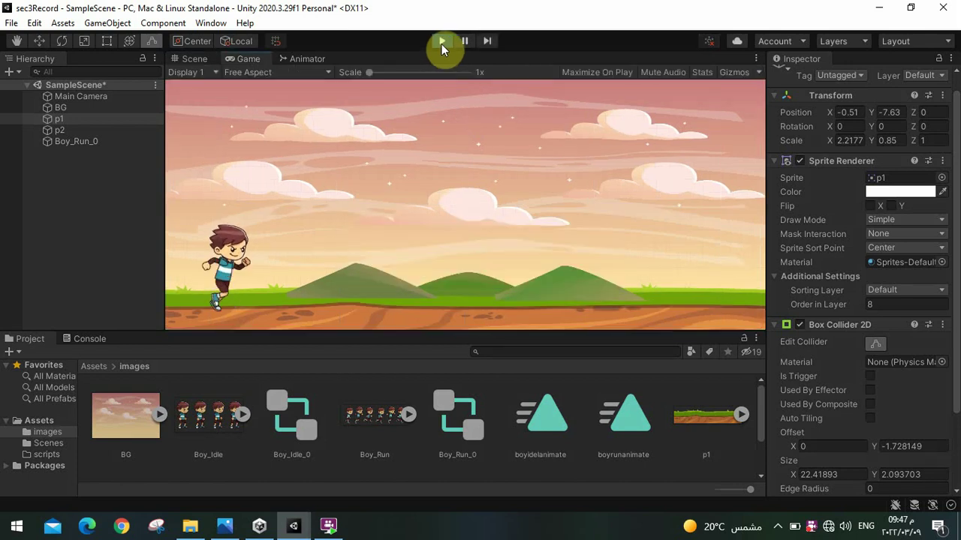
left_click(441, 43)
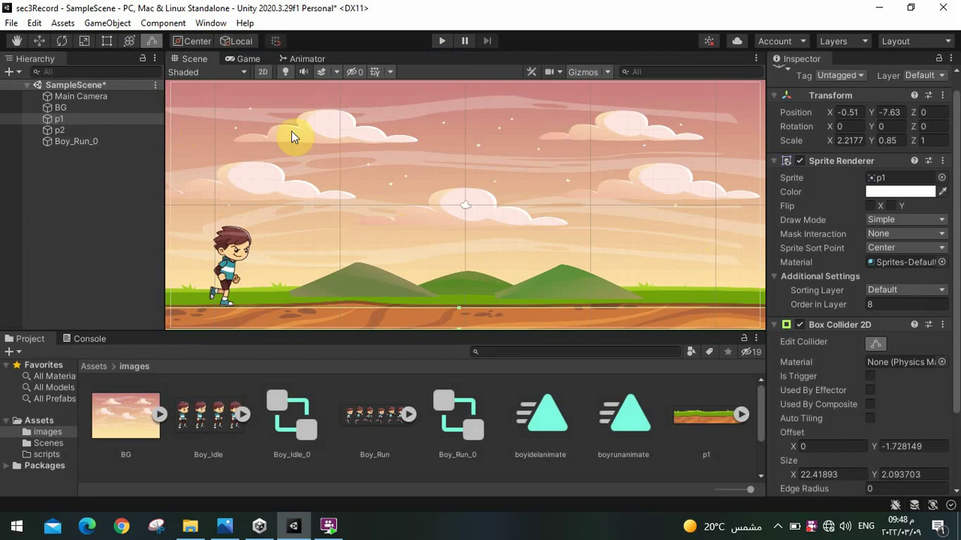
Create an empty object named 'up' with a Box Collider 2D
right_click(79, 194)
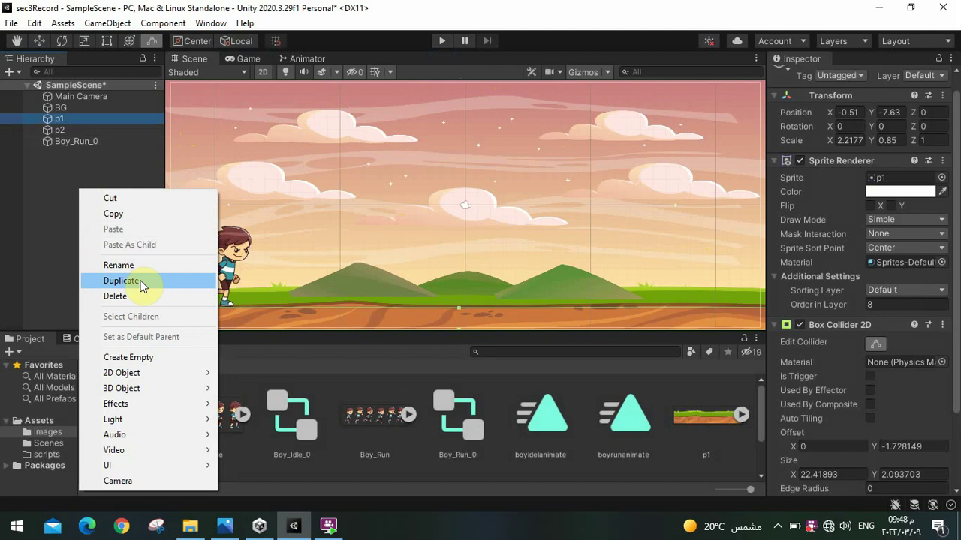
left_click(138, 360)
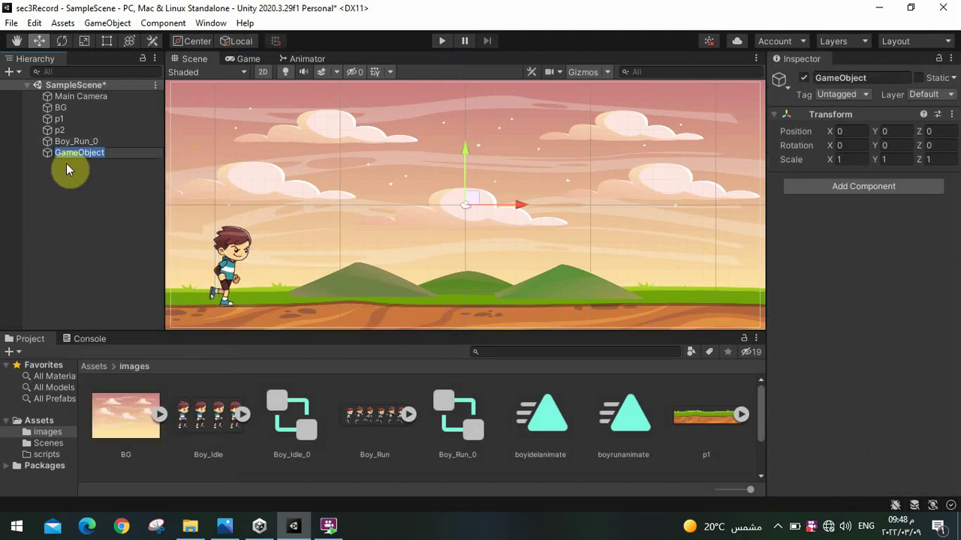
type("up")
left_click(117, 173)
left_click(59, 153)
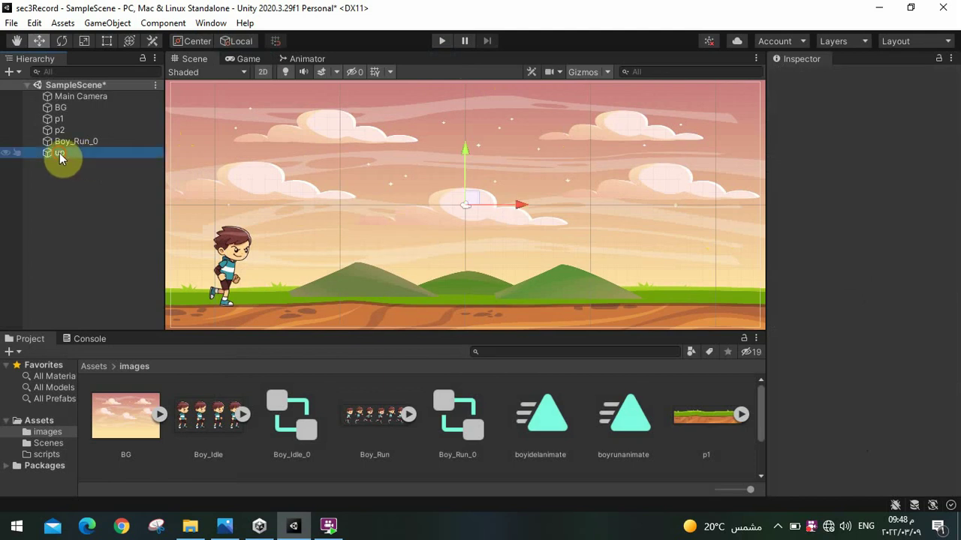
left_click(850, 186)
type("bo")
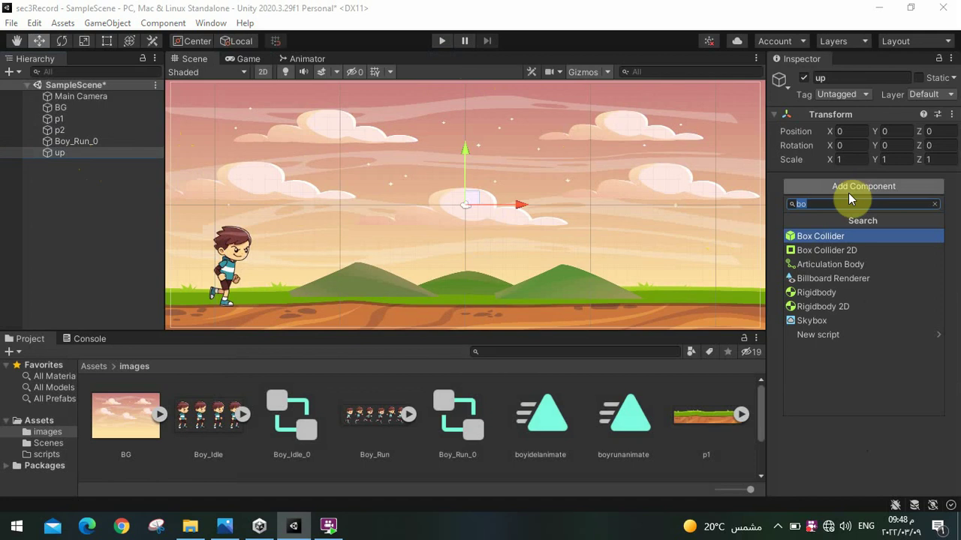
left_click(821, 250)
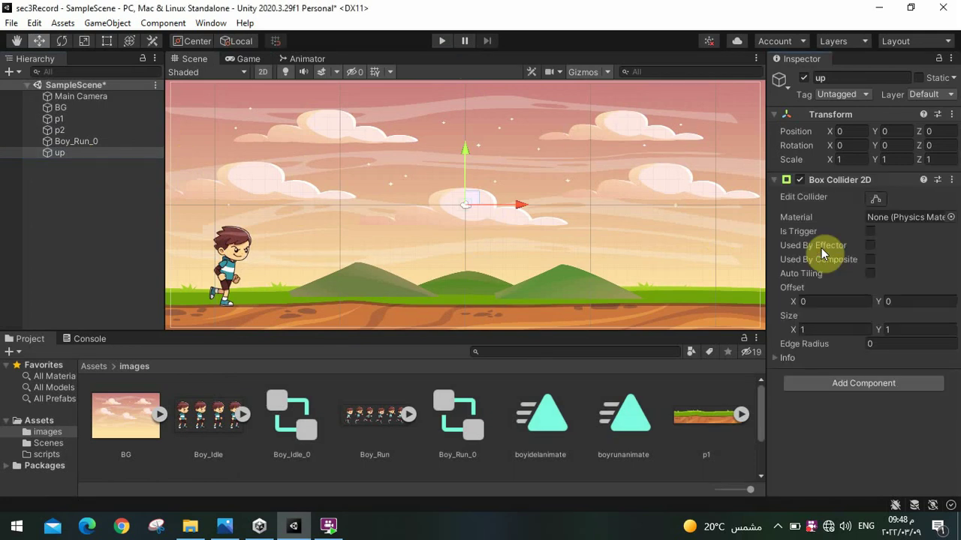
Stretch 'up' to X scale 48.742 and raise it to Y 9.21 at the top
left_click(84, 41)
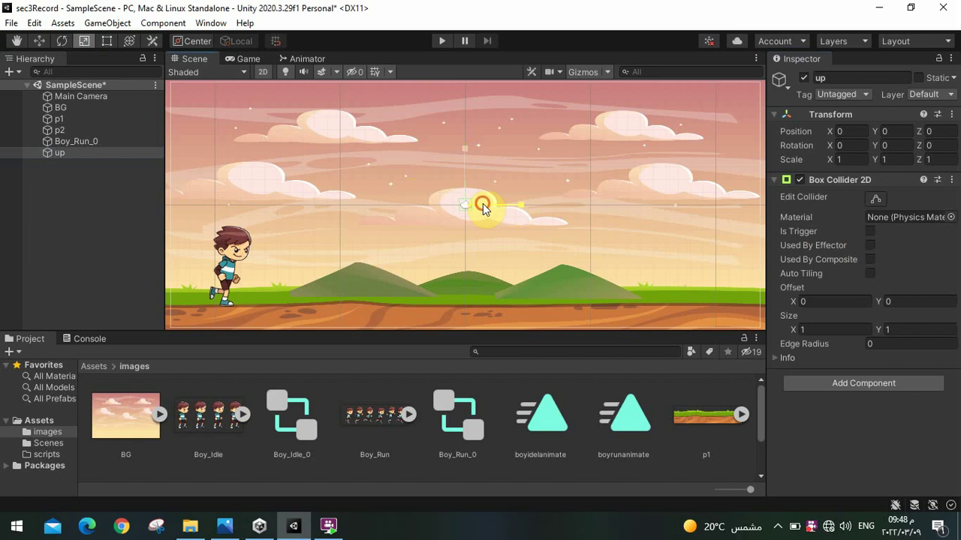
left_click_drag(485, 206, 575, 215)
mouse_move(485, 205)
left_mouse_down()
mouse_move(588, 210)
mouse_move(567, 203)
left_mouse_up()
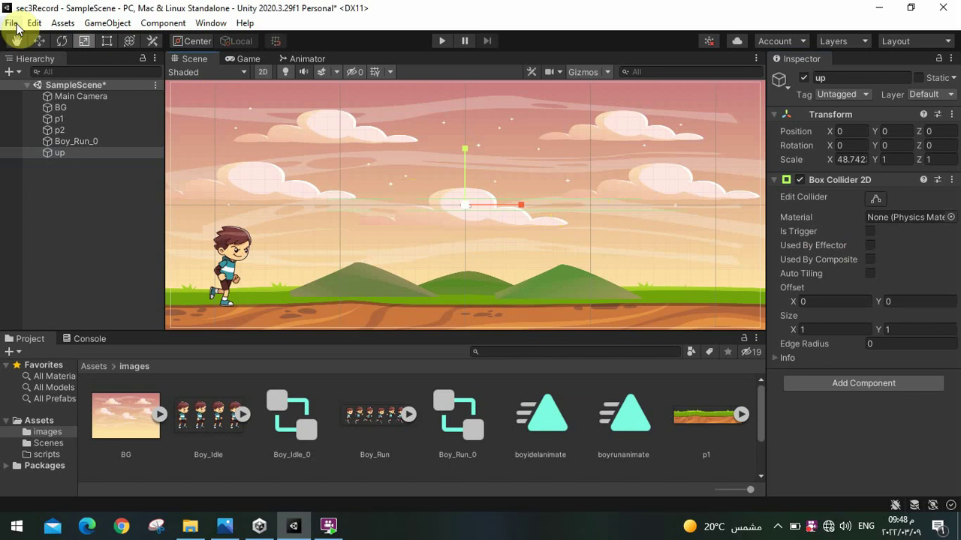
left_click(39, 40)
left_click_drag(469, 198, 471, 87)
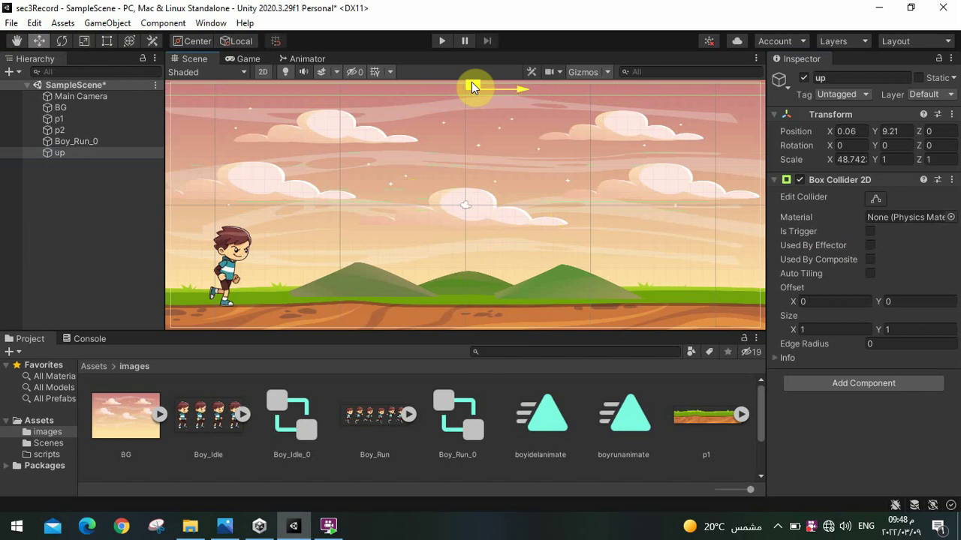
Create an empty object named 'left' with a Box Collider 2D
left_click(95, 211)
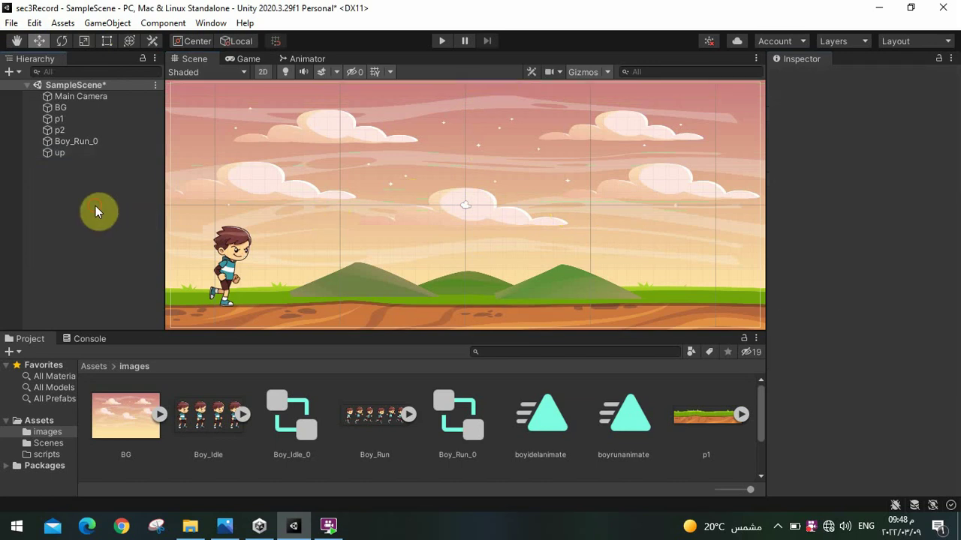
right_click(95, 210)
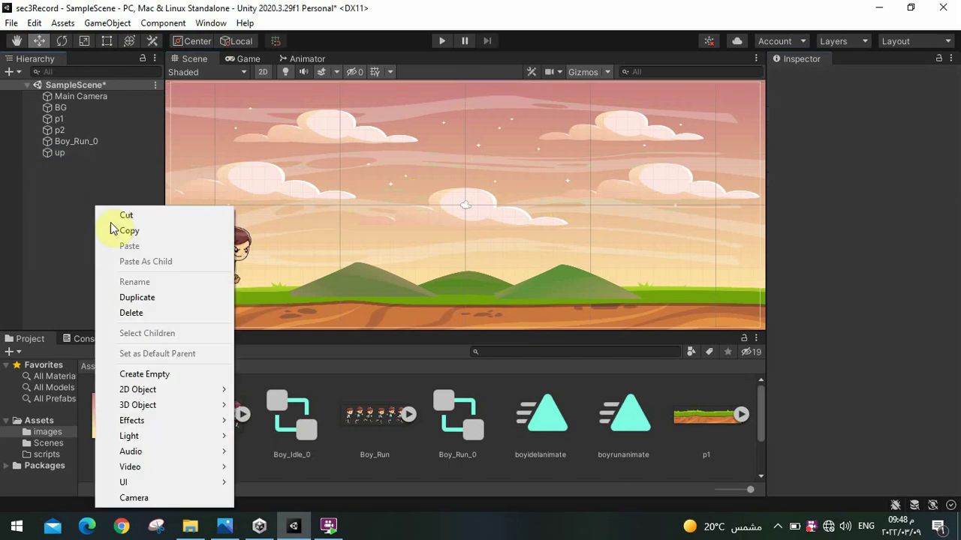
left_click(160, 377)
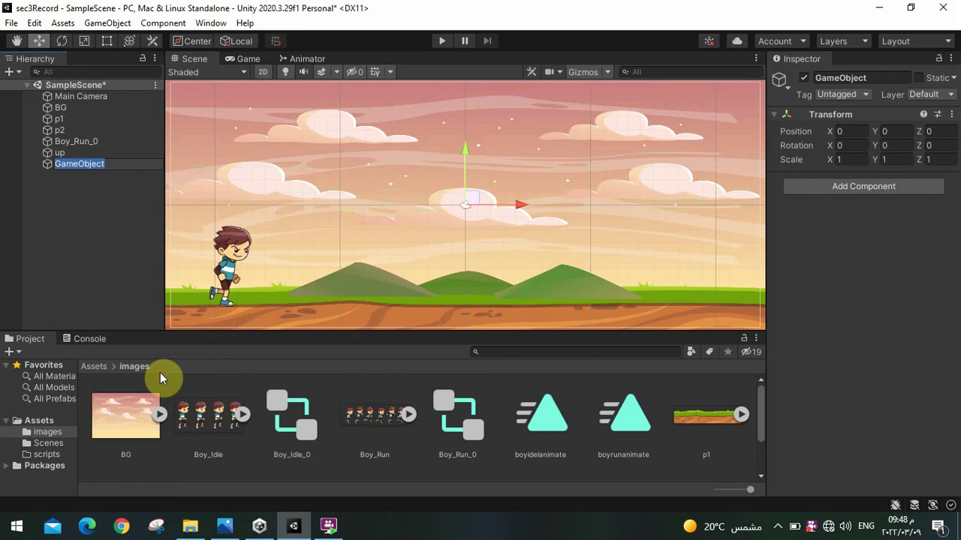
key("BackSpace")
type("left")
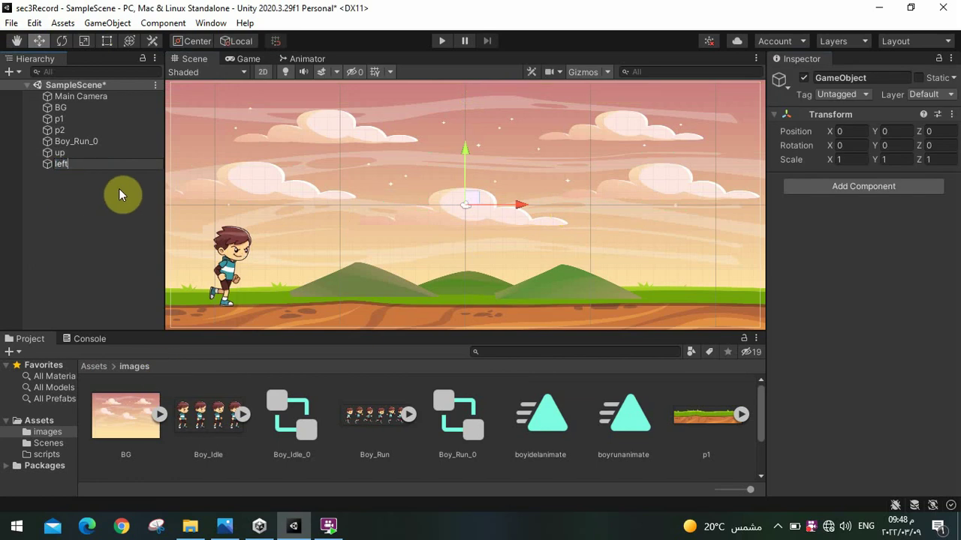
left_click(119, 189)
left_click(61, 166)
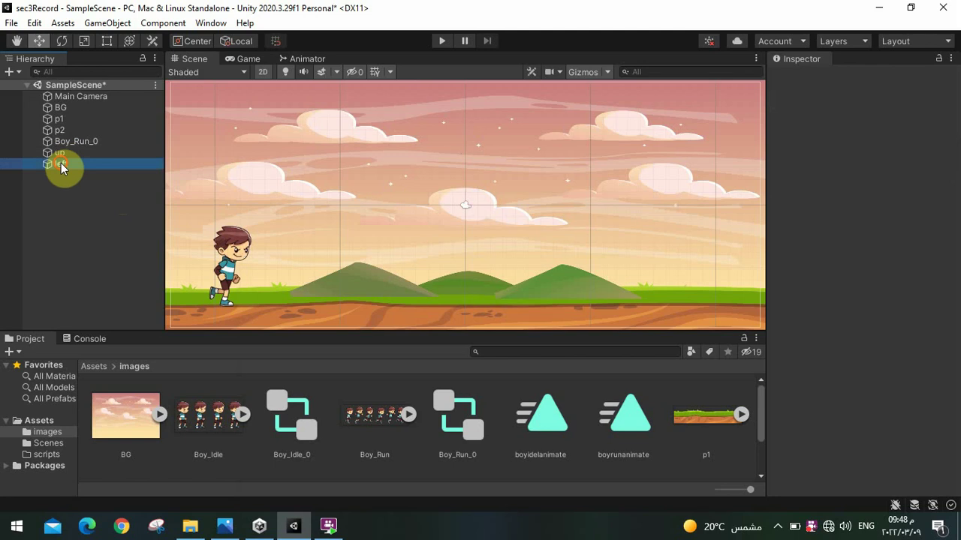
left_click(836, 188)
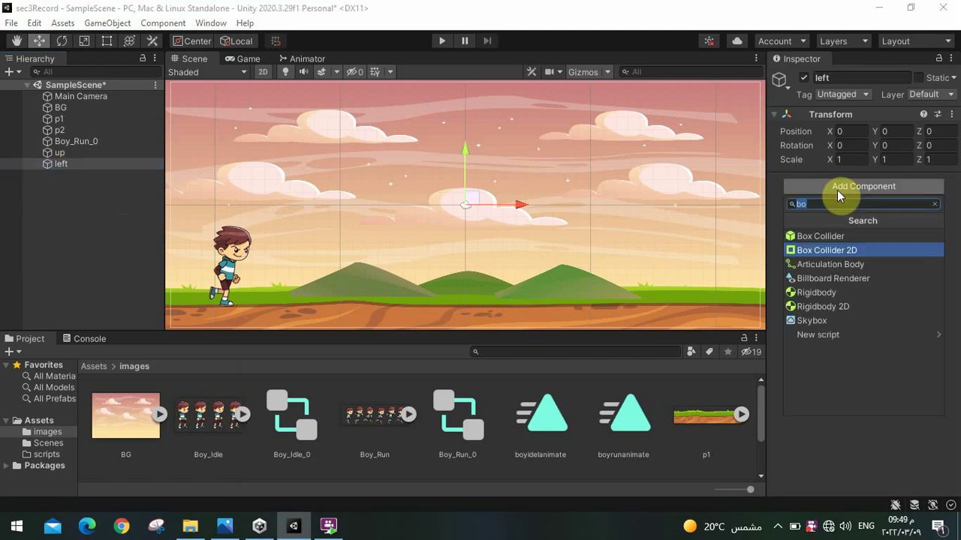
left_click(798, 254)
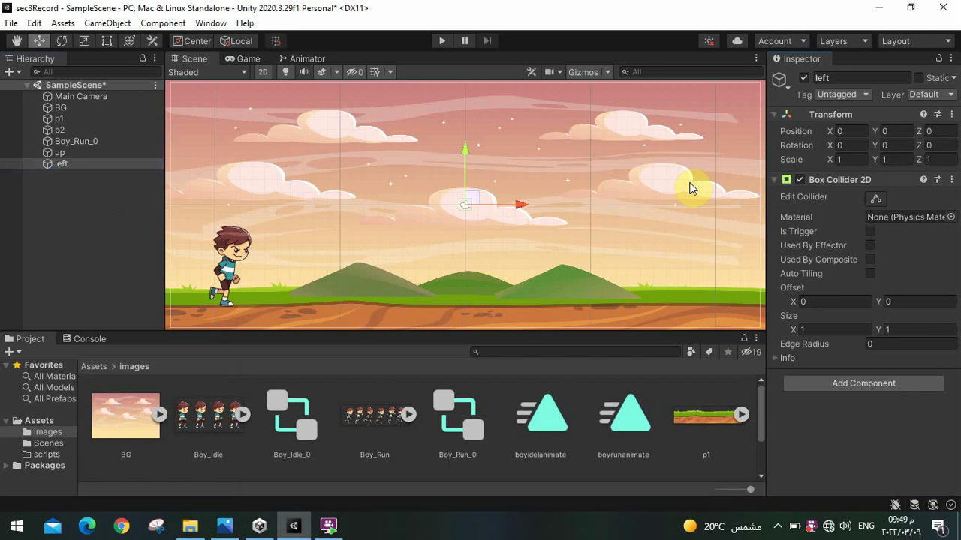
Scale 'left' to Y 20.004 and place it at the left edge, X -22.94
left_click(84, 40)
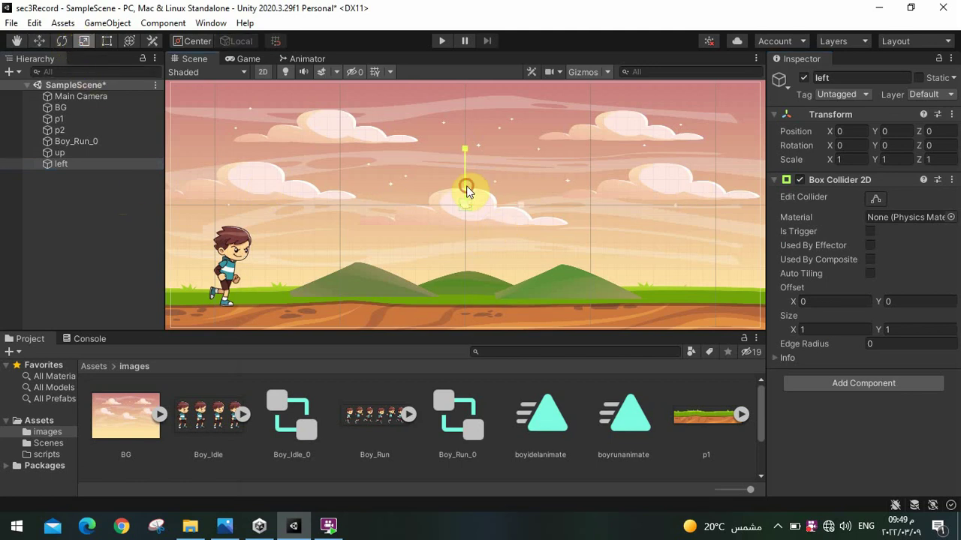
left_click_drag(465, 149, 464, 121)
mouse_move(465, 185)
left_mouse_down()
mouse_move(465, 102)
mouse_move(467, 147)
left_mouse_up()
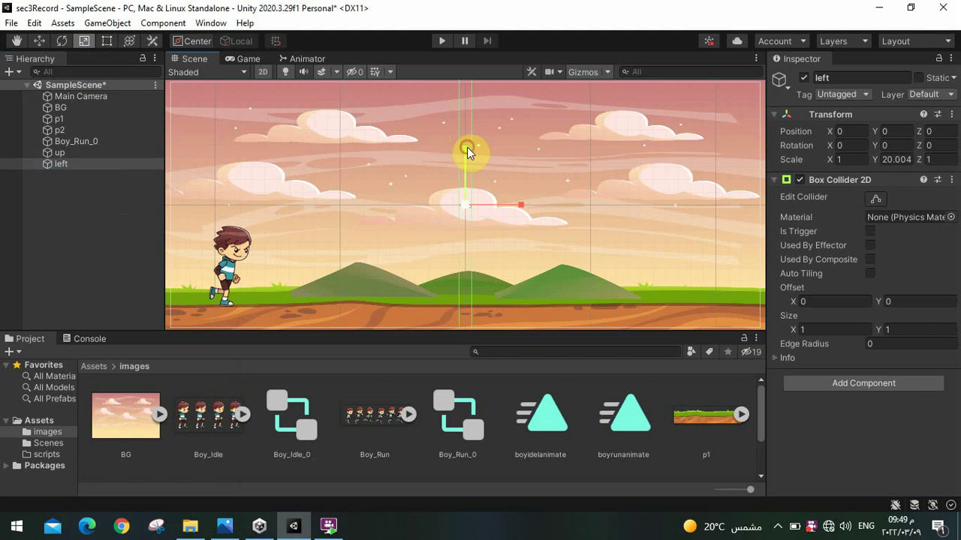
left_click(39, 41)
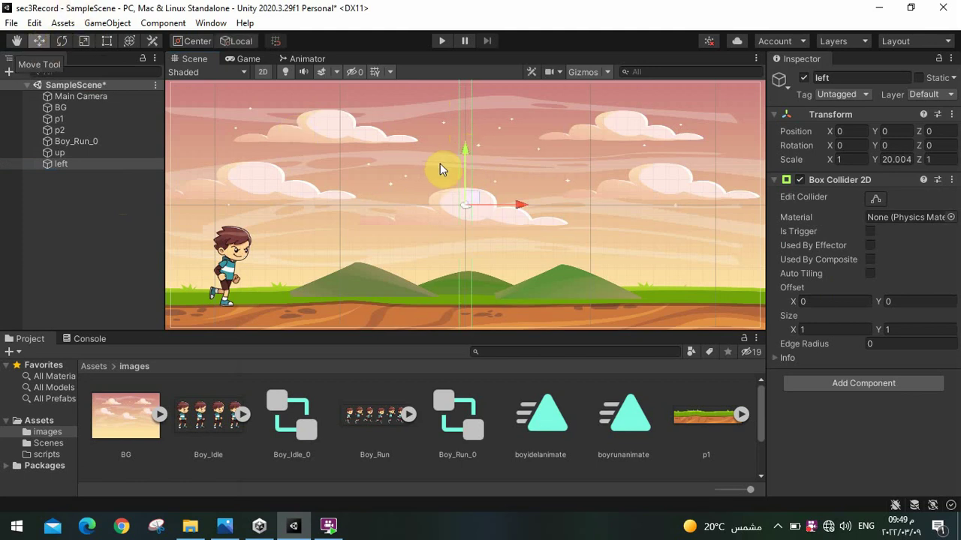
mouse_move(467, 201)
left_mouse_down()
mouse_move(167, 181)
mouse_move(199, 189)
mouse_move(192, 202)
left_mouse_up()
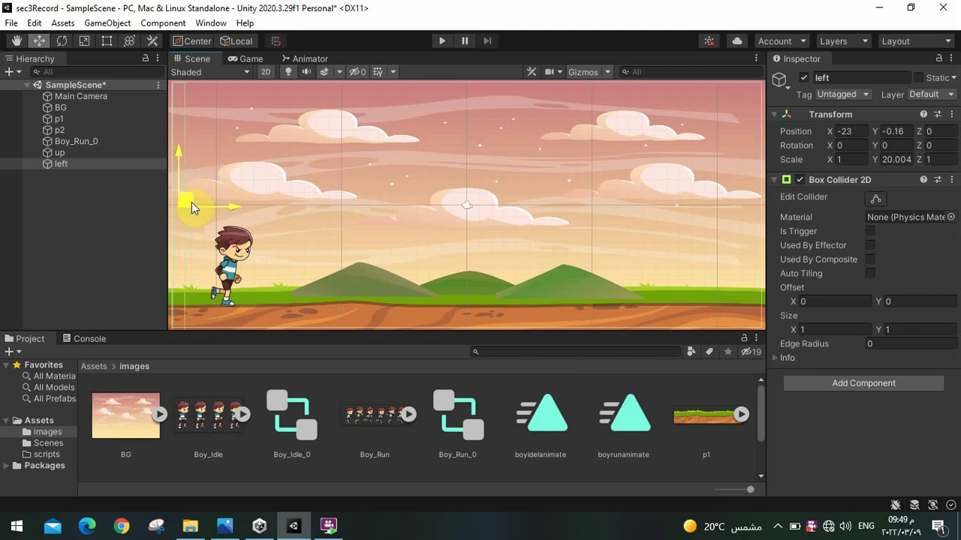
left_click_drag(191, 202, 192, 201)
Duplicate 'left' to create 'left (1)'
left_click(66, 163)
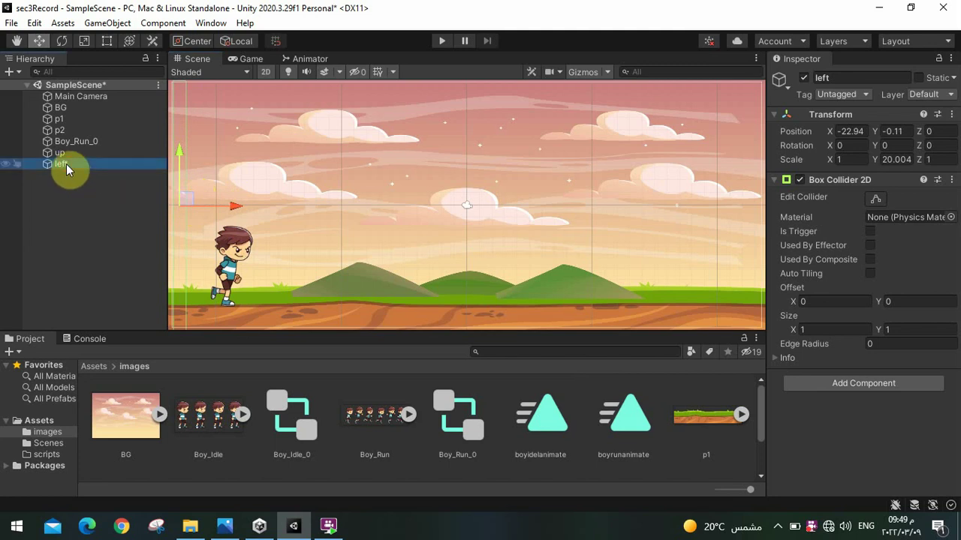
key("ctrl+d")
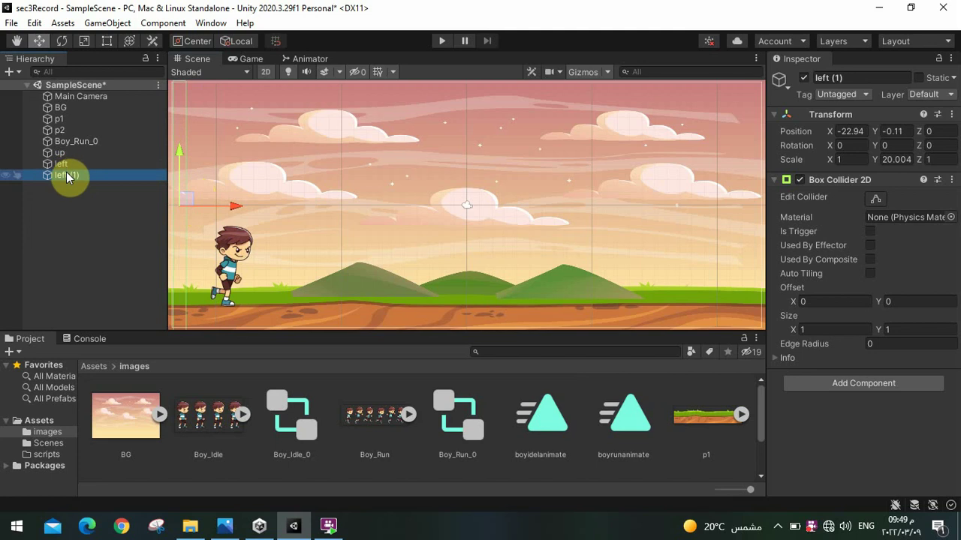
left_click(72, 175)
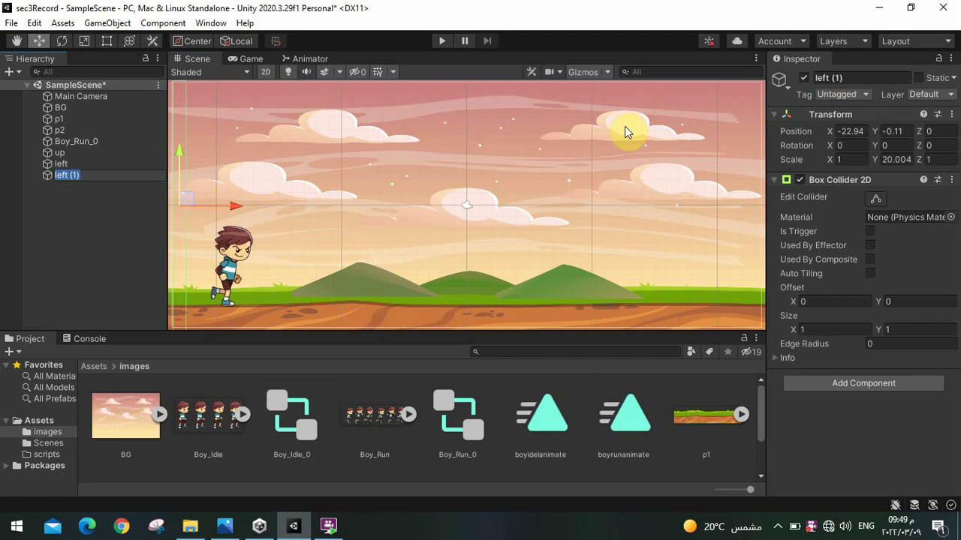
Rename the copy 'right' and move it to the right edge at X 22.83, Y -0.05
type("r")
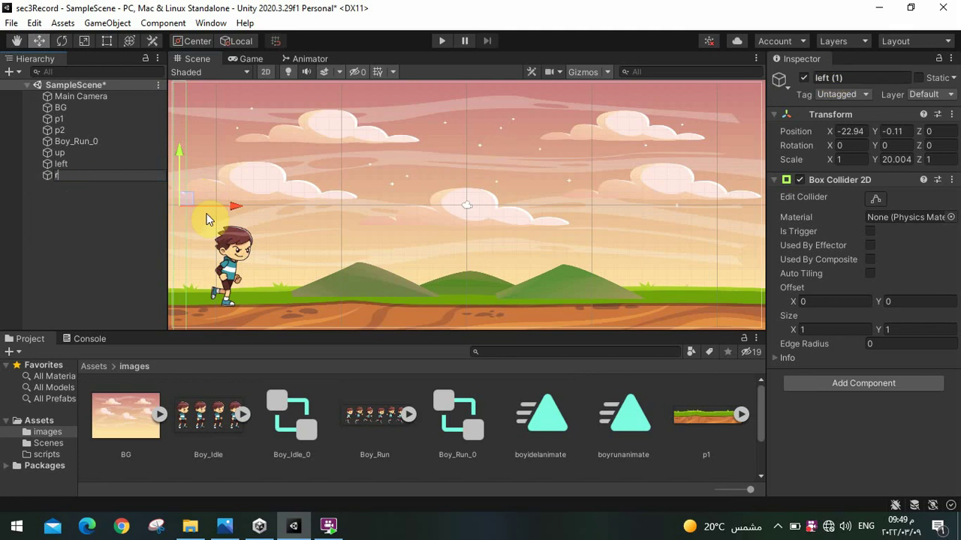
type("ight")
left_click(94, 216)
left_click(70, 174)
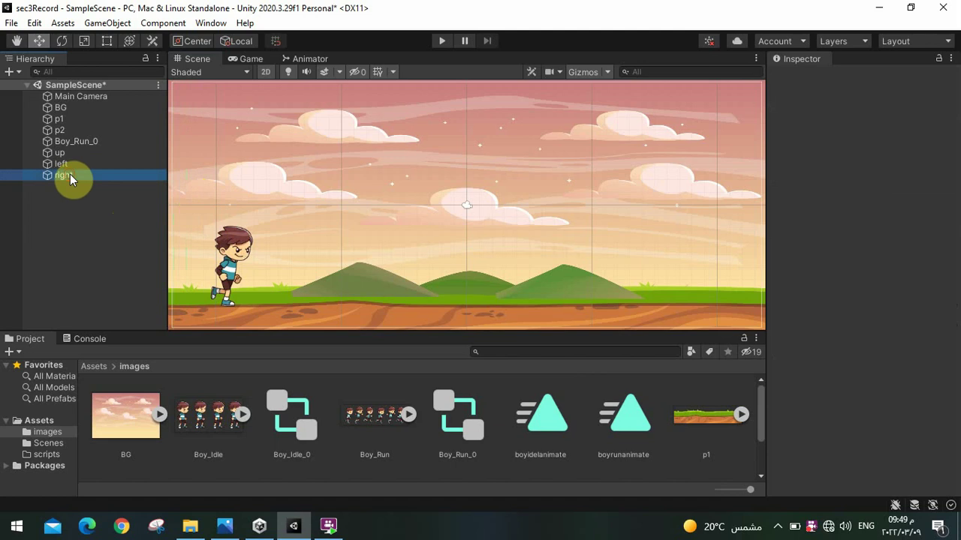
mouse_move(190, 198)
left_mouse_down()
mouse_move(375, 210)
mouse_move(761, 190)
left_mouse_up()
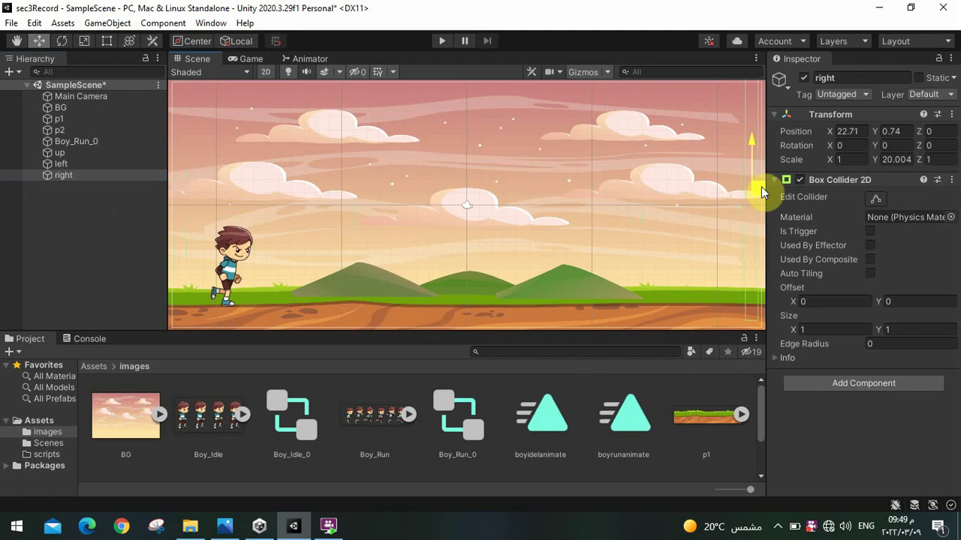
left_click_drag(761, 186, 761, 196)
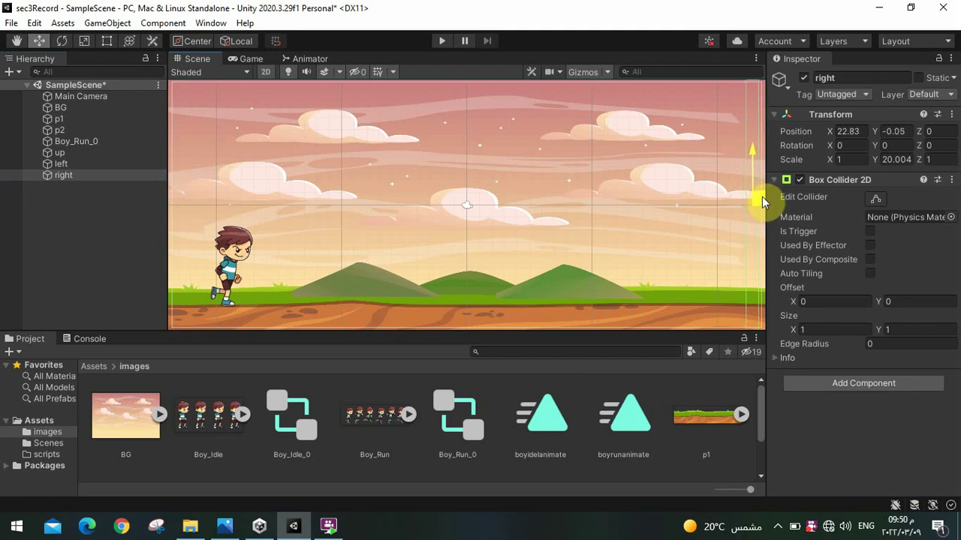
Review up, left, right, Boy_Run_0 and p1, then save SampleScene
left_click(92, 156)
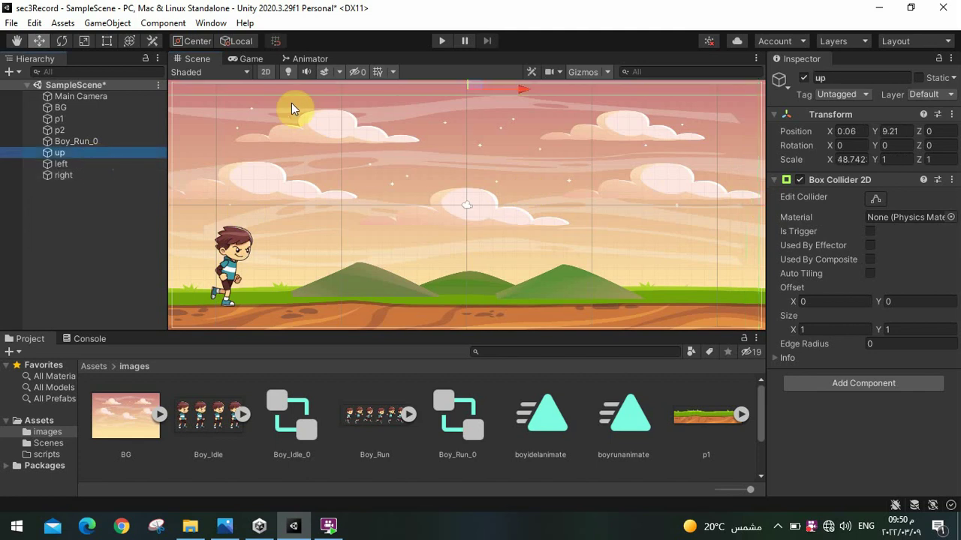
left_click(57, 166)
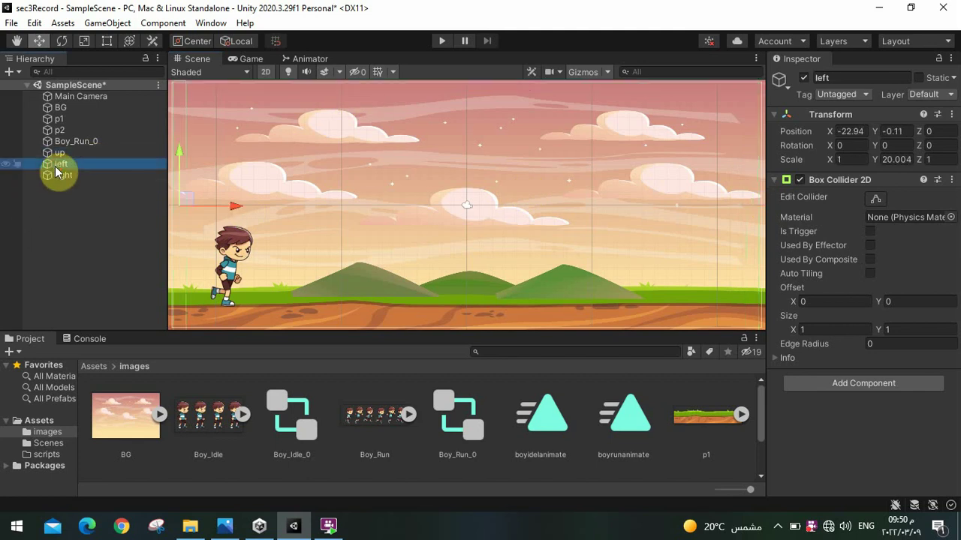
left_click(60, 175)
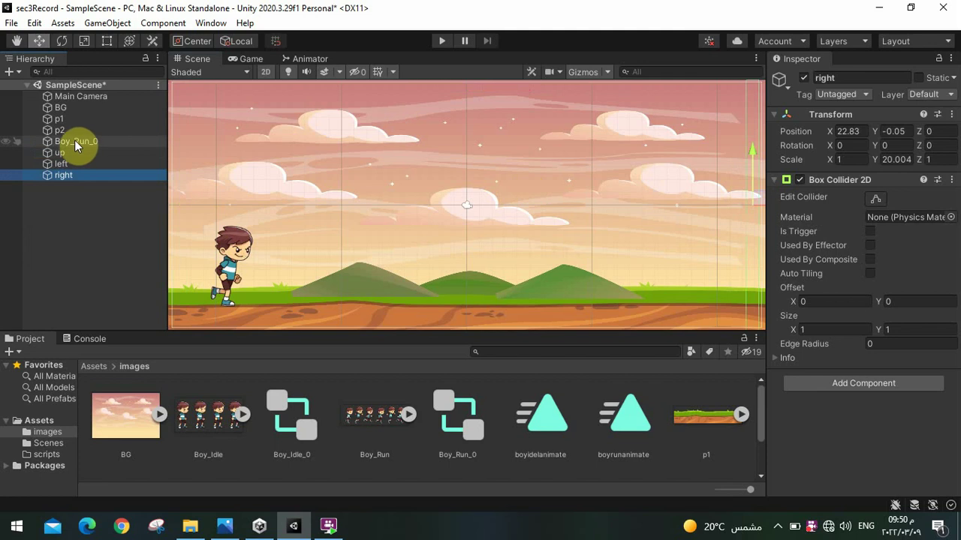
left_click(70, 141)
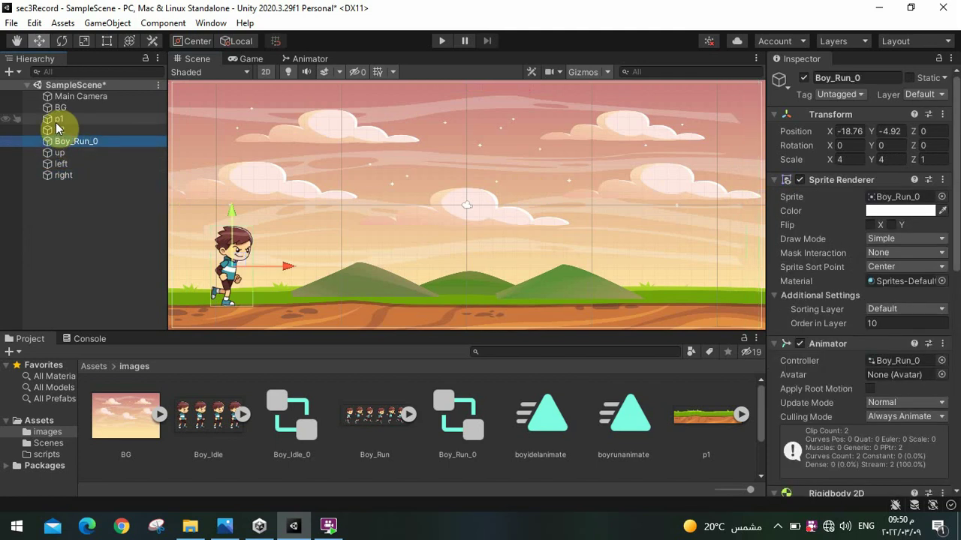
left_click(60, 120)
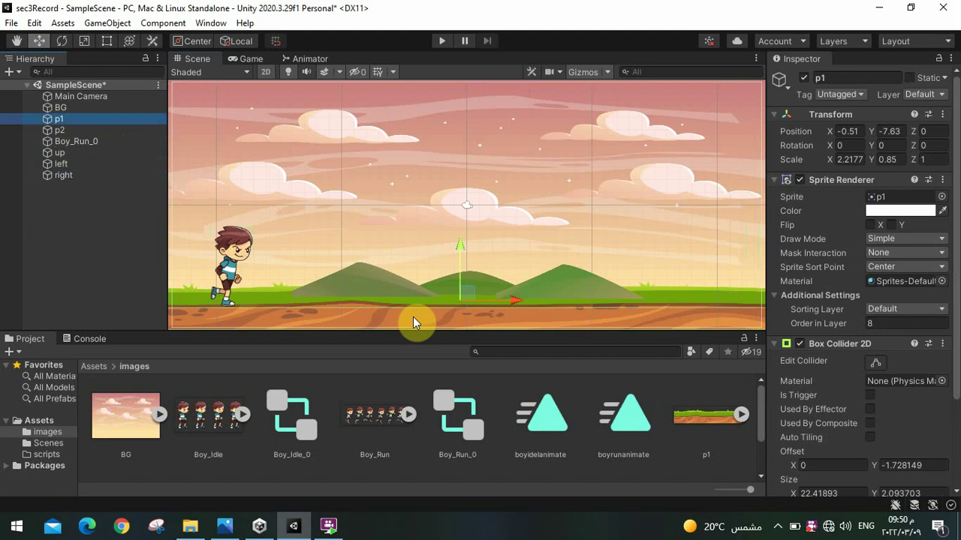
left_click(80, 225)
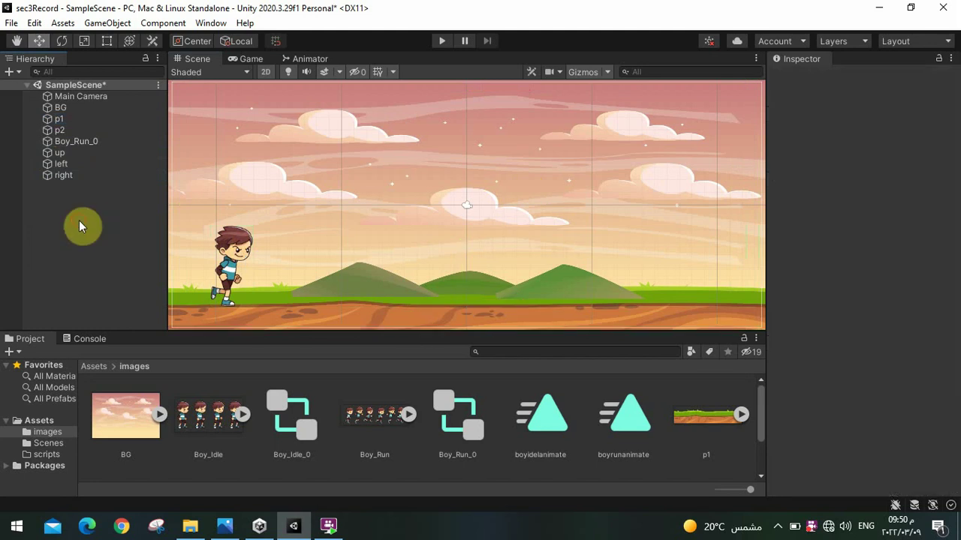
key("ctrl+s")
Create a C# script named boymove in the Assets/scripts folder
left_click(45, 454)
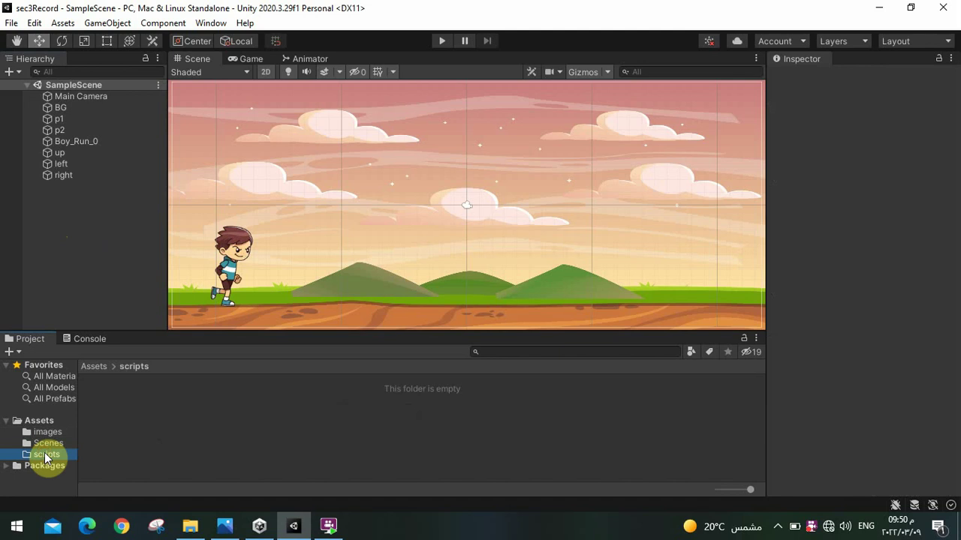
right_click(151, 433)
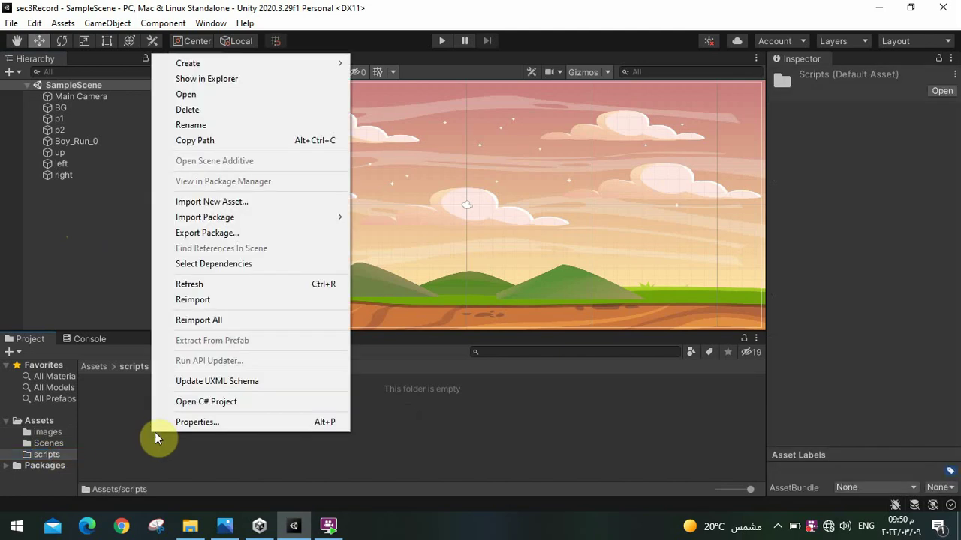
mouse_move(263, 67)
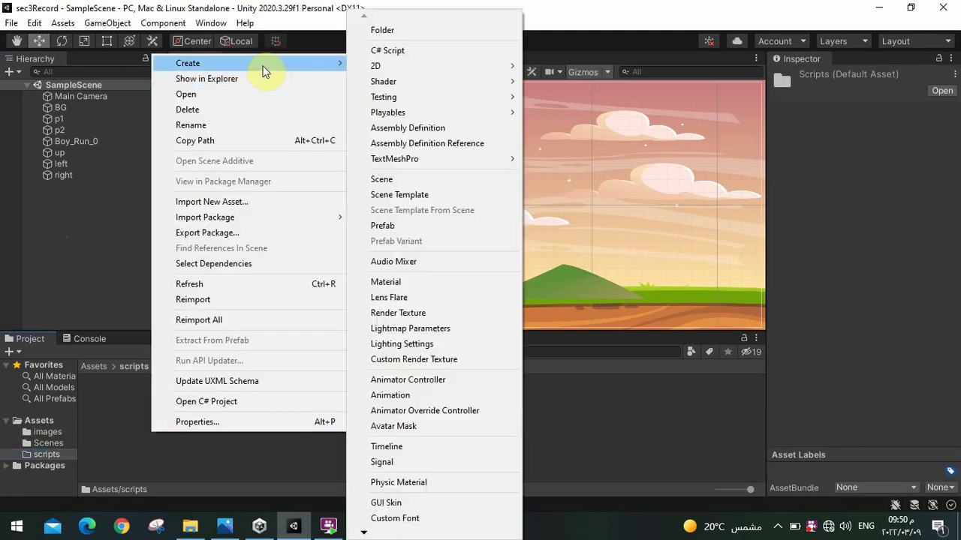
left_click(384, 49)
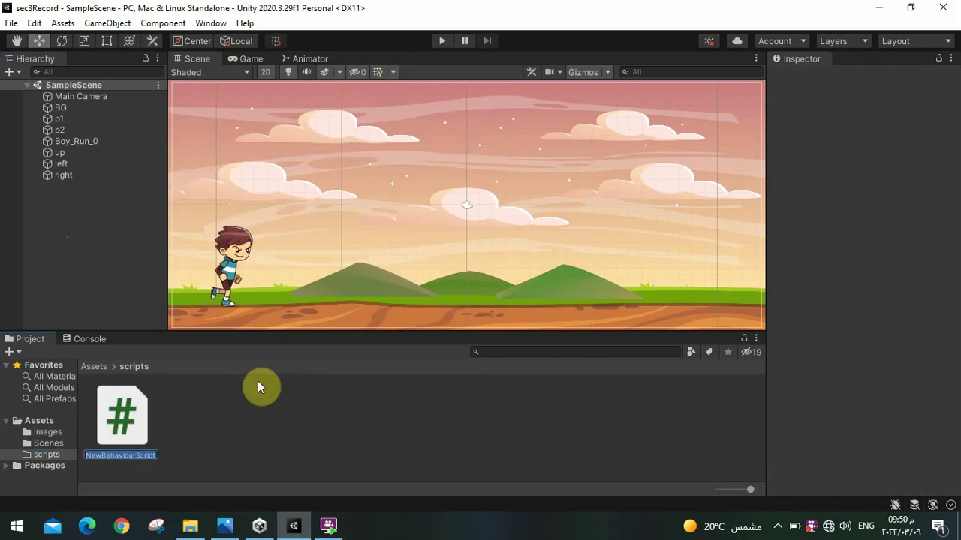
type("boym")
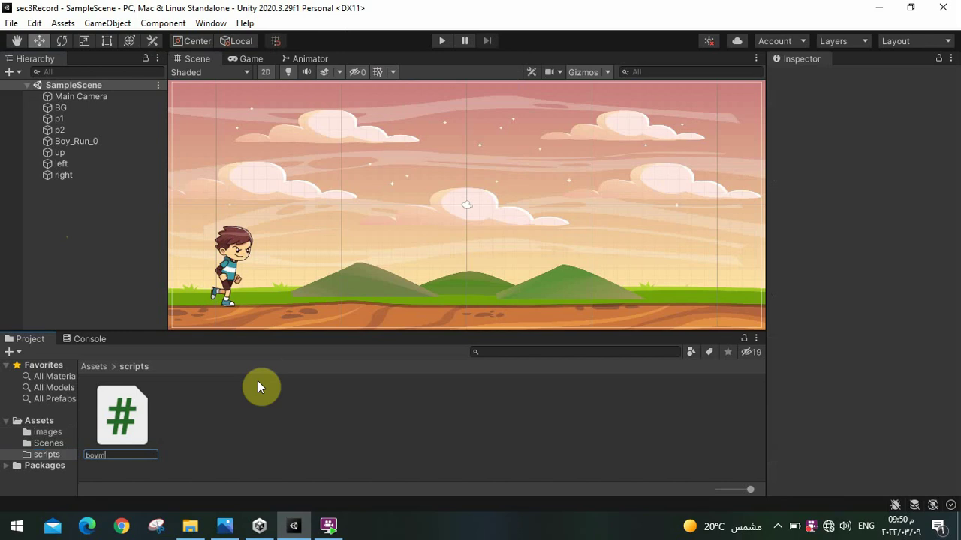
type("ove")
left_click(230, 403)
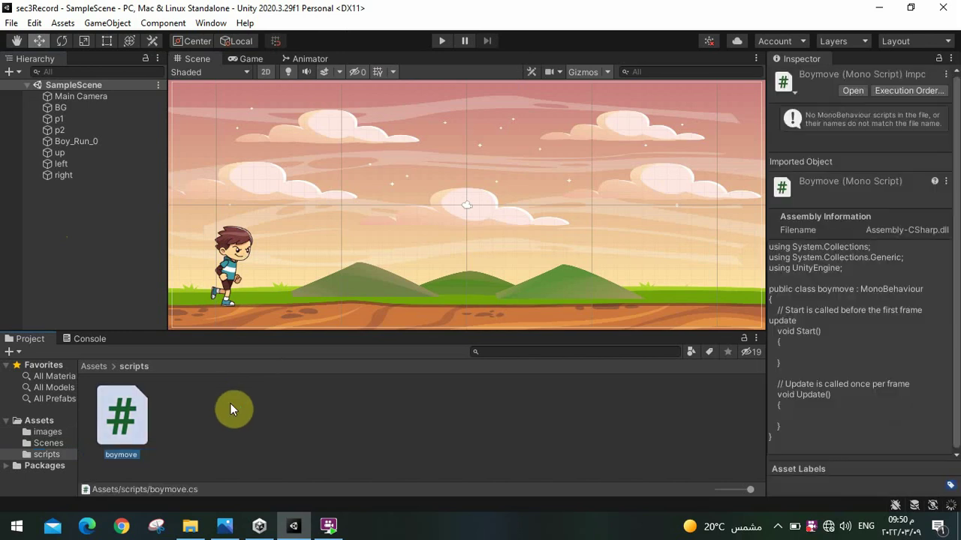
left_click(204, 403)
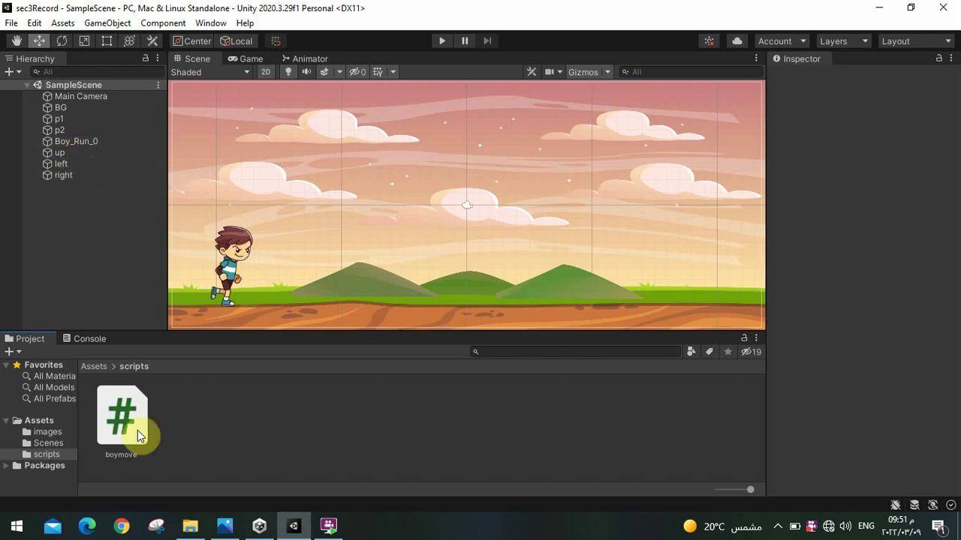
Attach the boymove script to Boy_Run_0
left_click(120, 414)
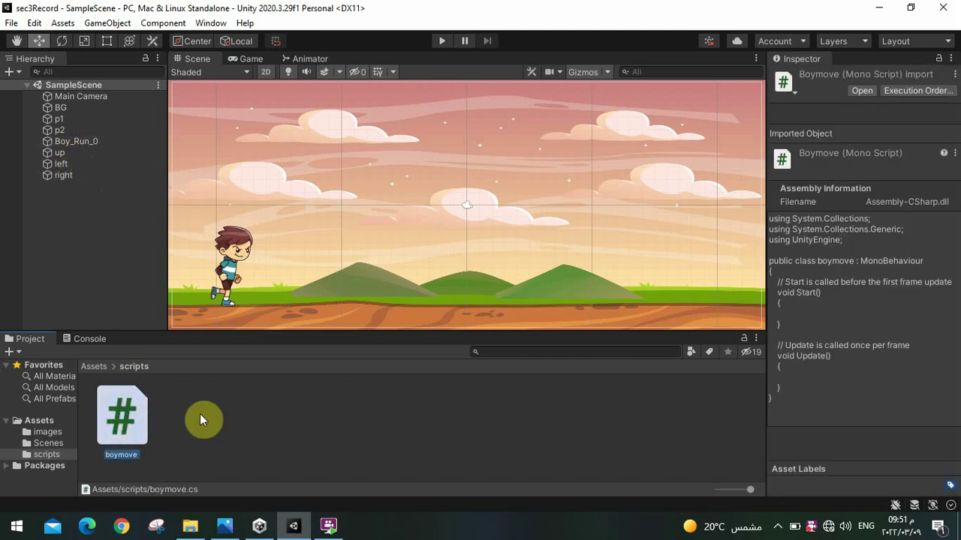
left_click_drag(121, 414, 63, 221)
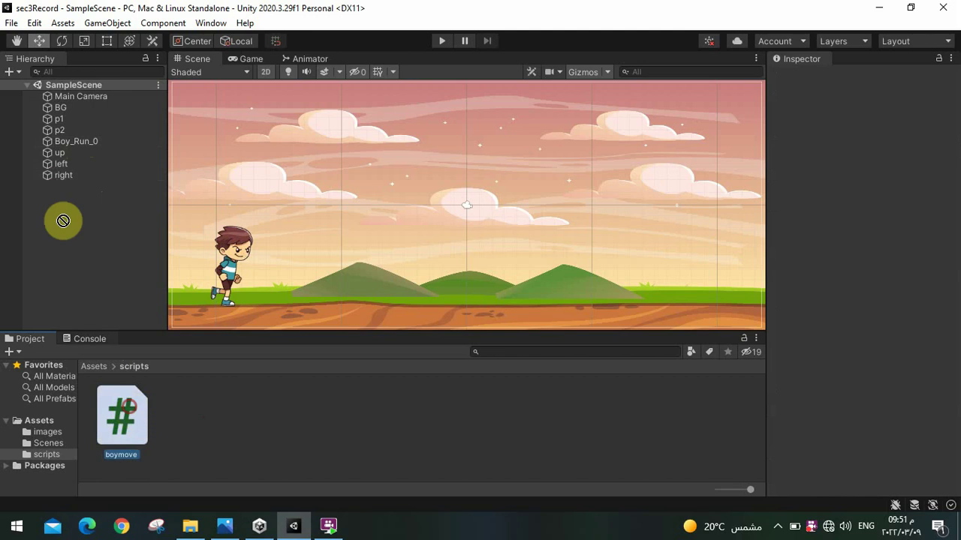
left_click_drag(63, 220, 79, 144)
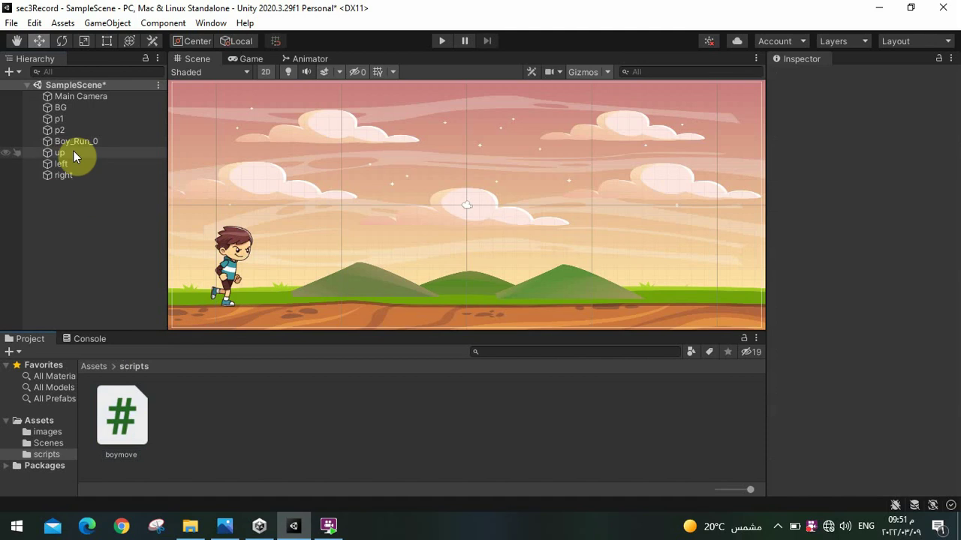
Check Boy_Run_0's components and open boymove.cs in Visual Studio
left_click(78, 131)
left_click(81, 141)
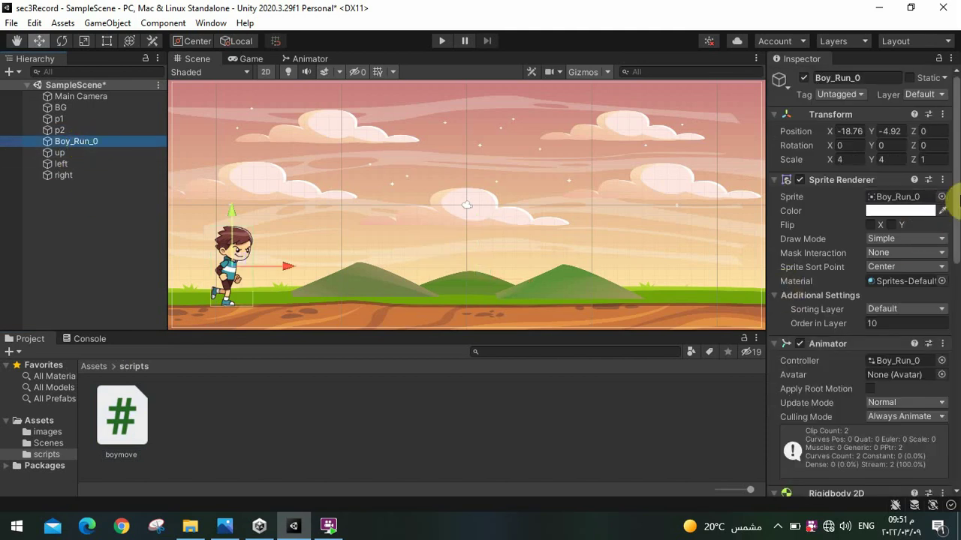
left_click_drag(958, 204, 955, 457)
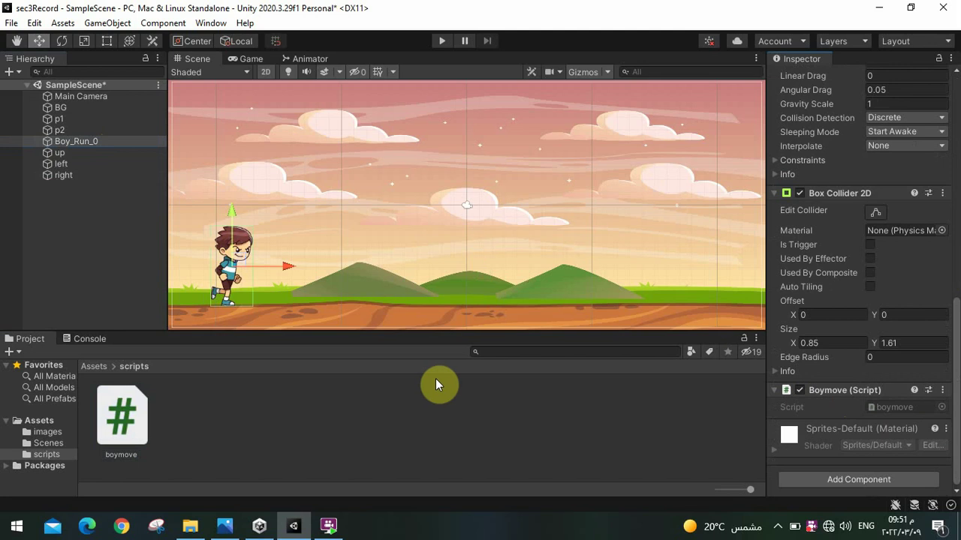
left_click(132, 419)
double_click(132, 425)
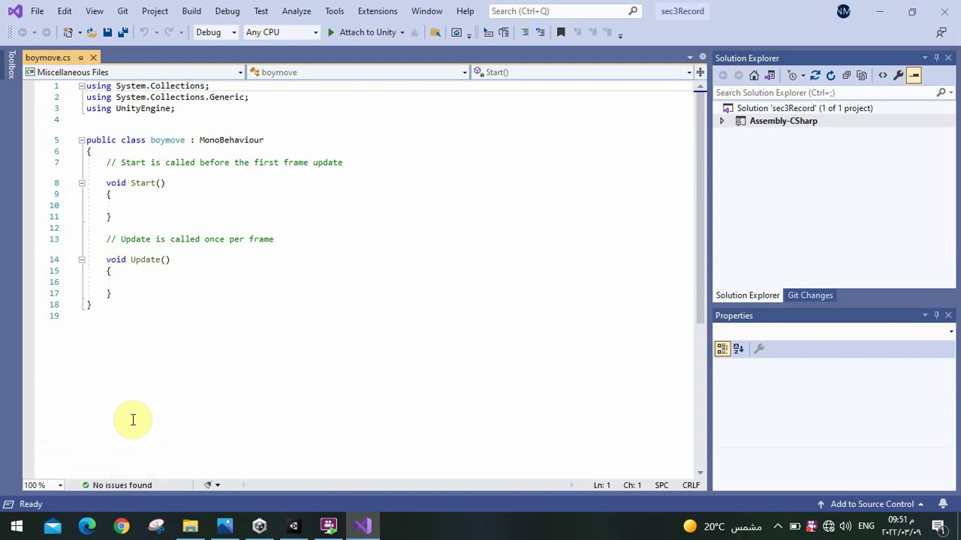
Declare a private Rigidbody2D field named reg in the boymove class
left_click(140, 162)
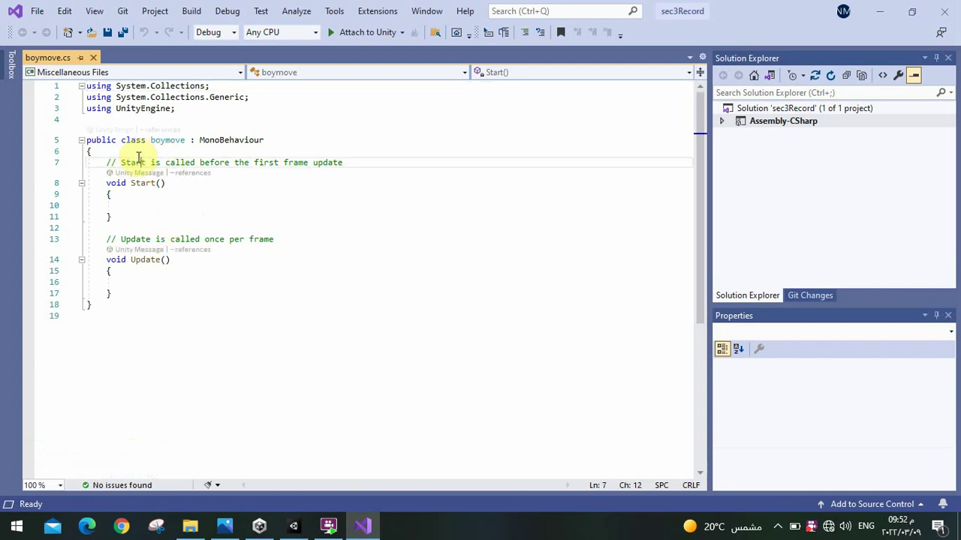
left_click(158, 153)
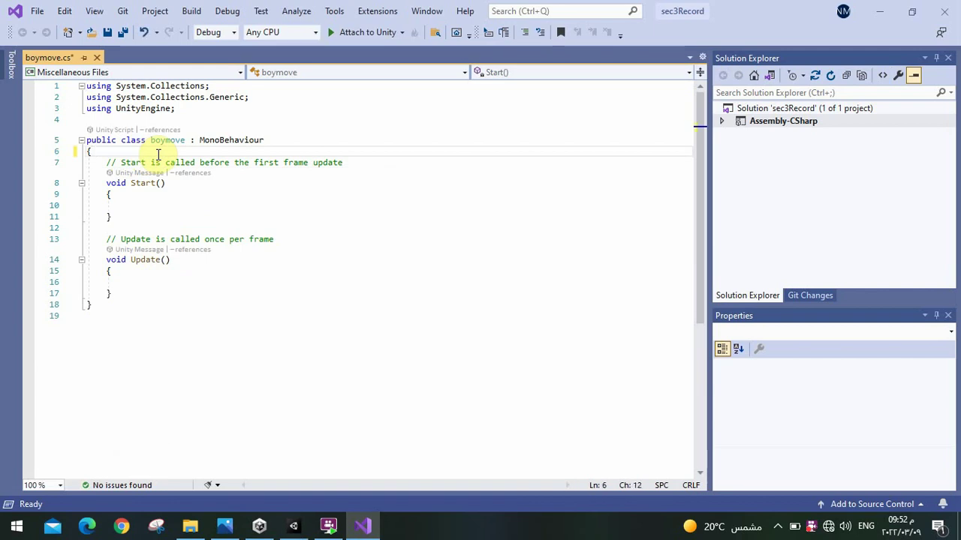
key("BackSpace")
key("BackSpace")
key("BackSpace")
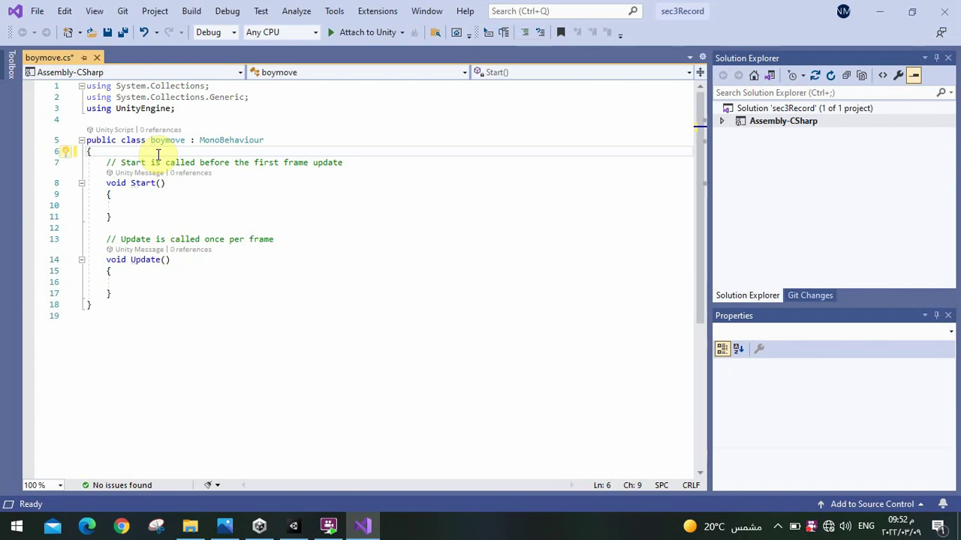
type("pri")
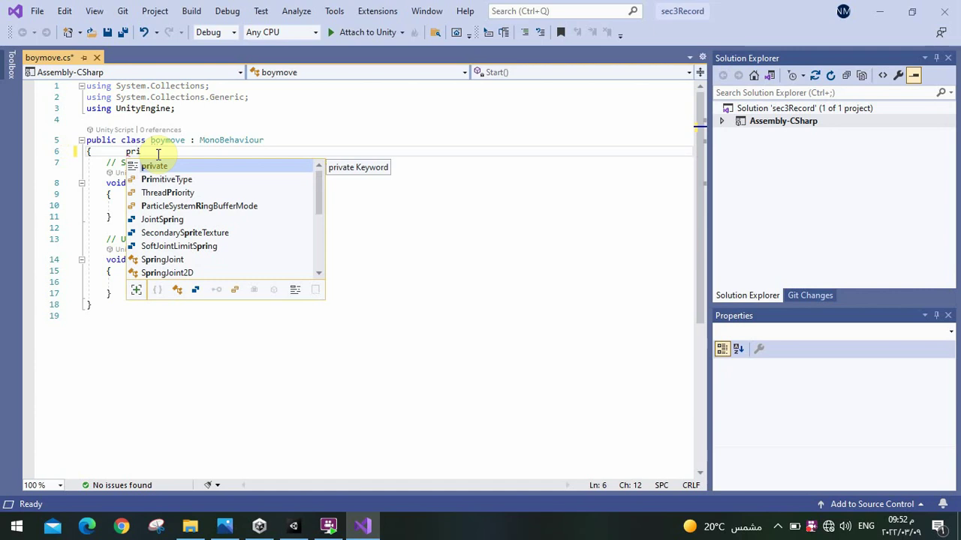
key("Tab")
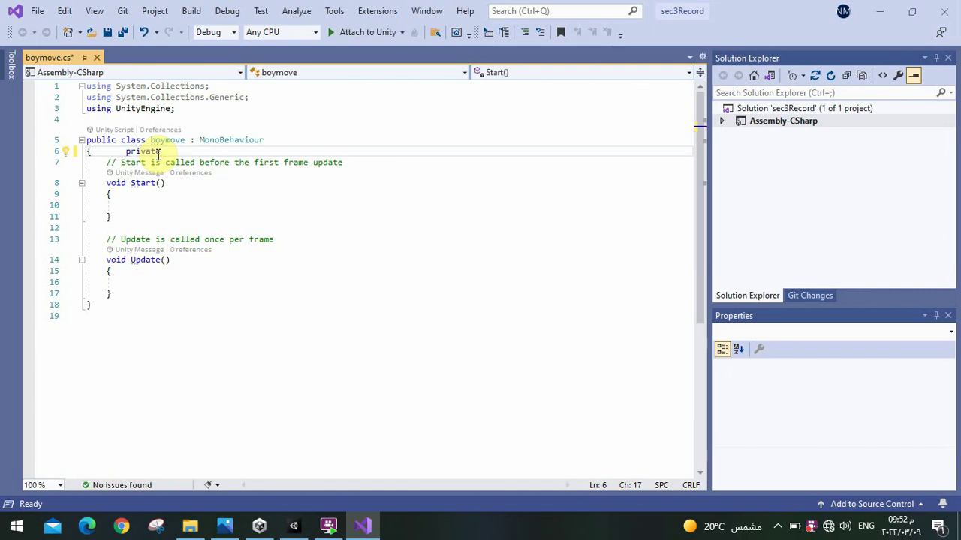
type("rig")
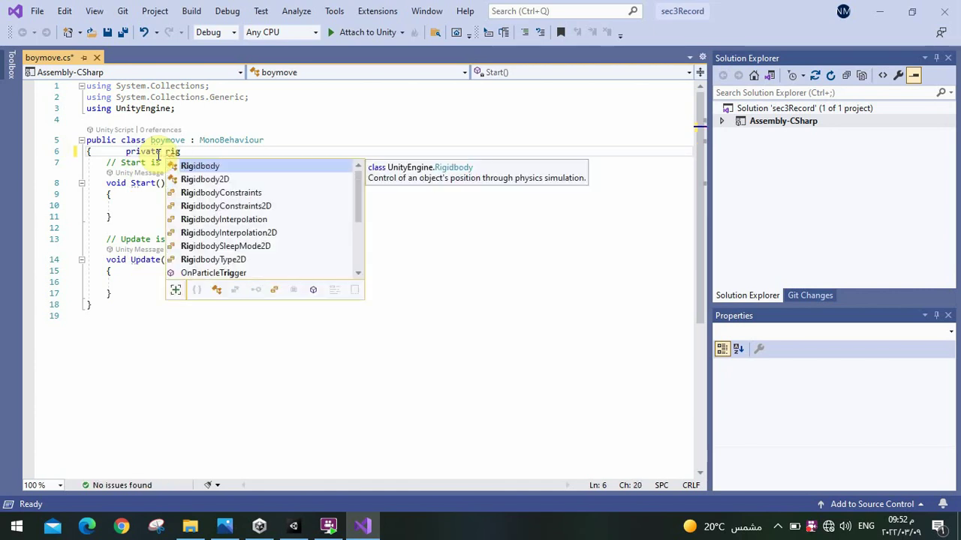
key("Down")
key("Tab")
key("space")
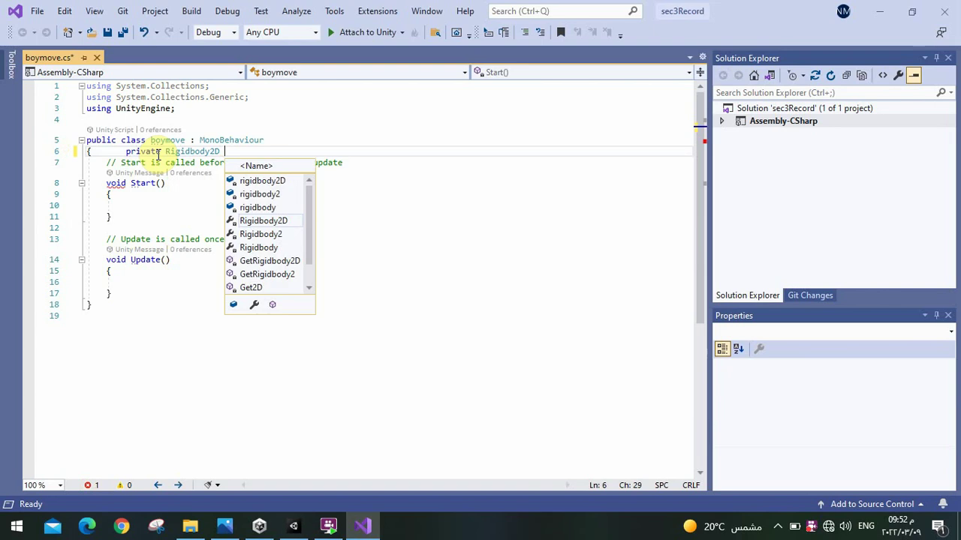
type("reg")
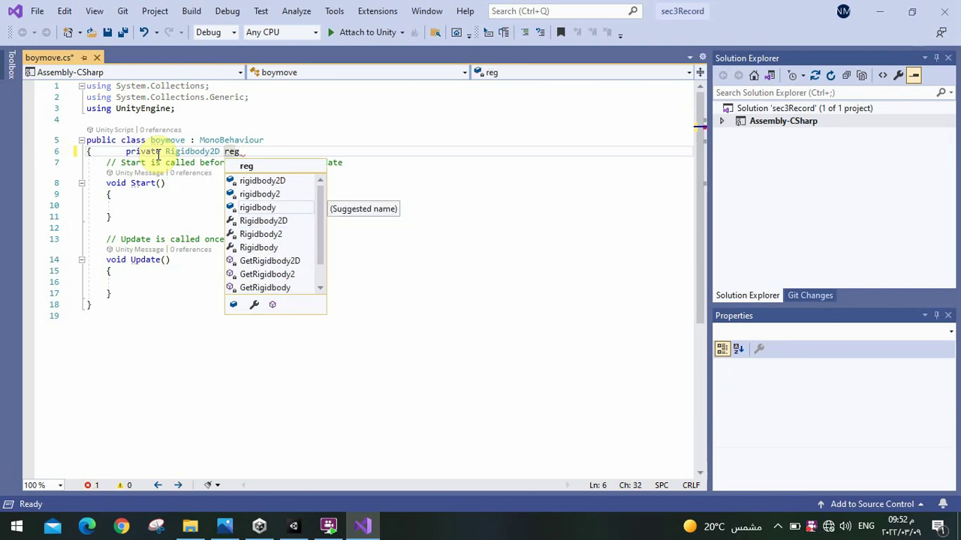
type(";")
Add the field declarations int speed = 40 and int jump = 60 below it
key("Return")
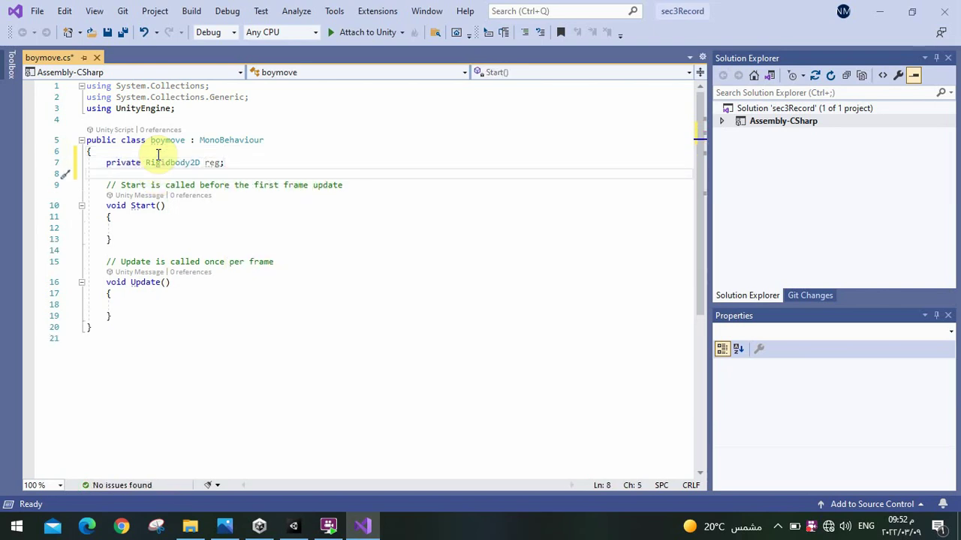
type("in")
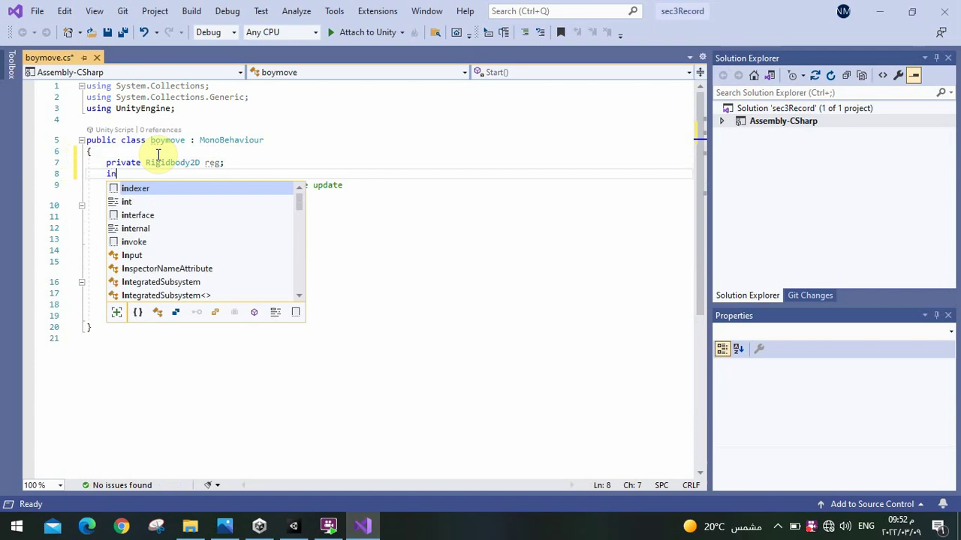
type("t speed ")
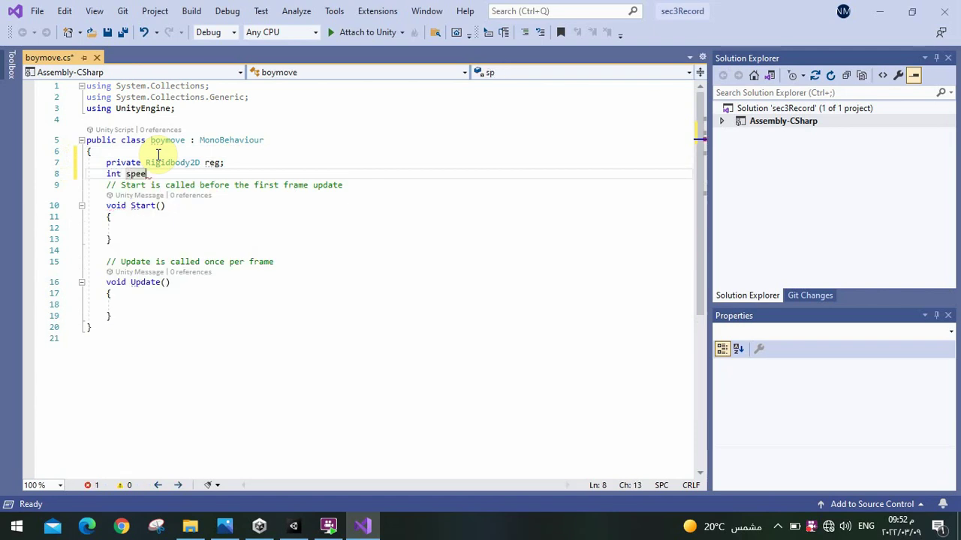
type("= 40")
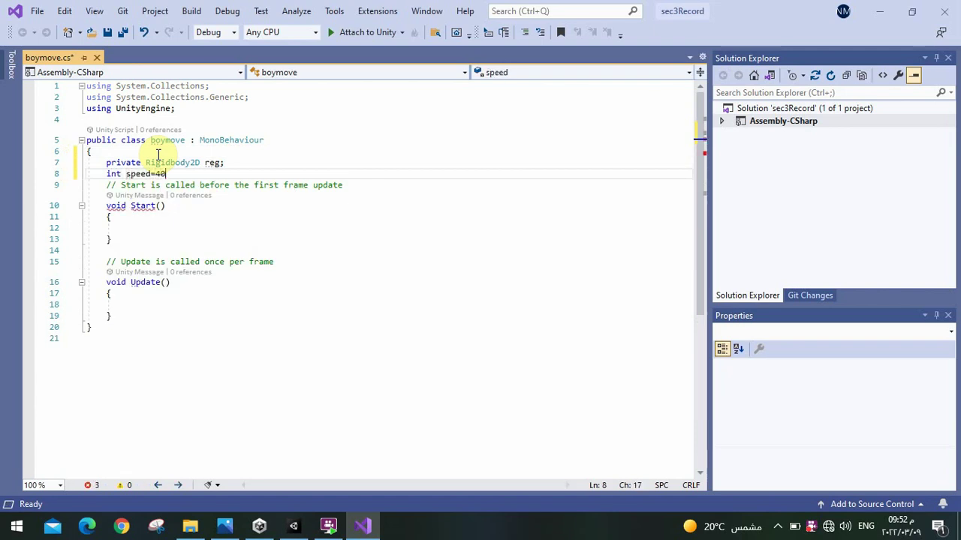
type(";")
key("Return")
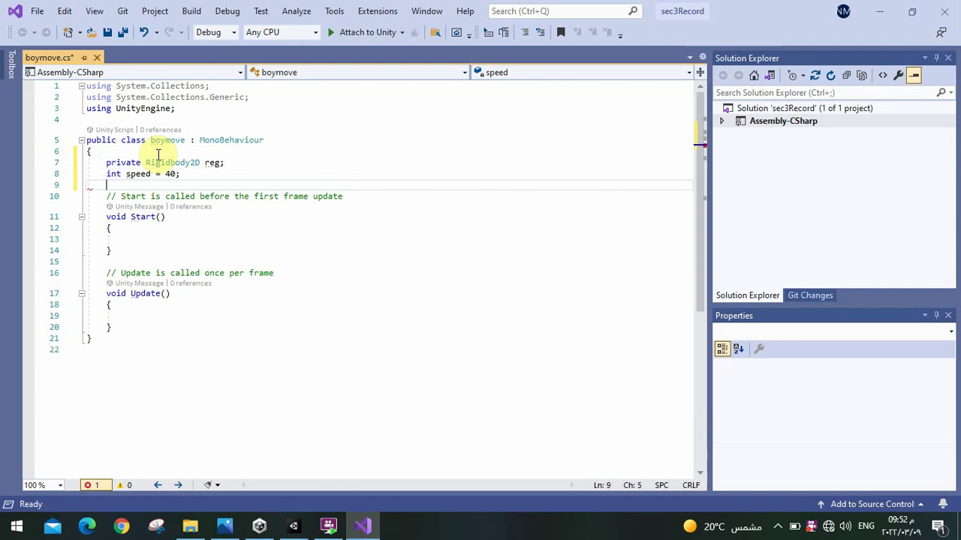
type("int ")
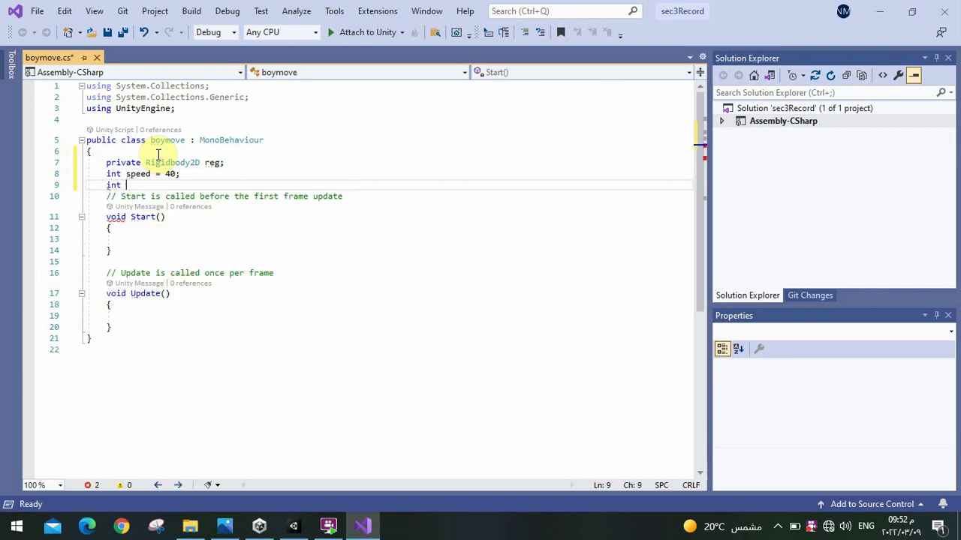
type("jump=")
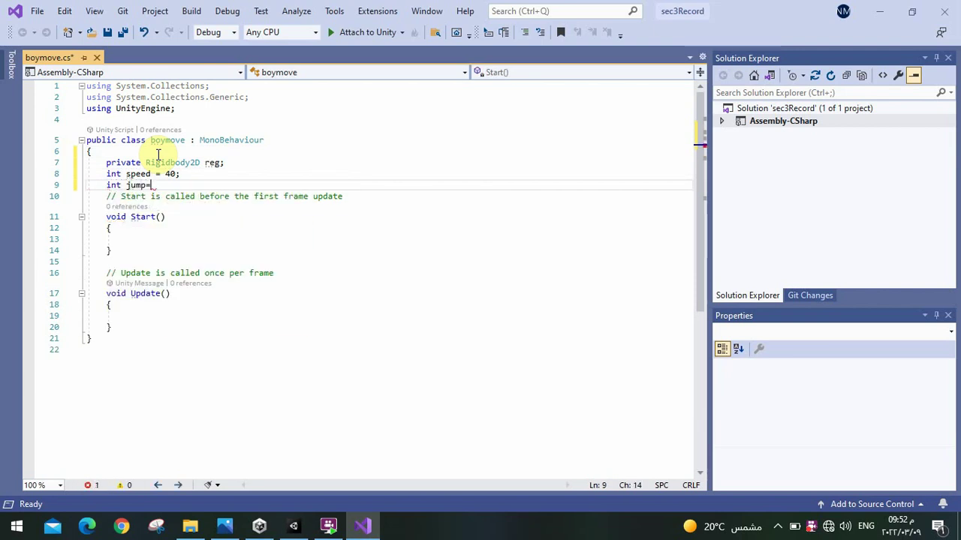
key("BackSpace")
type(" = 60;")
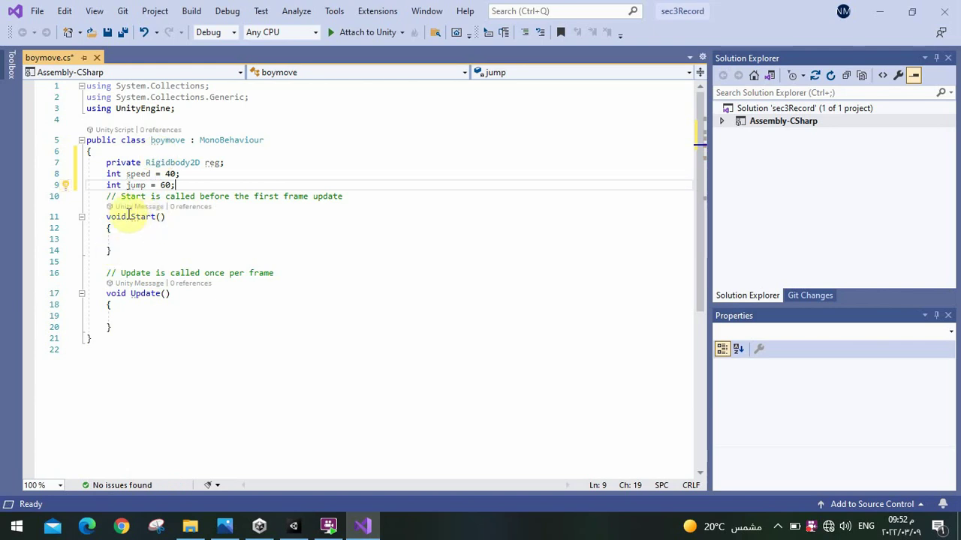
left_click(120, 316)
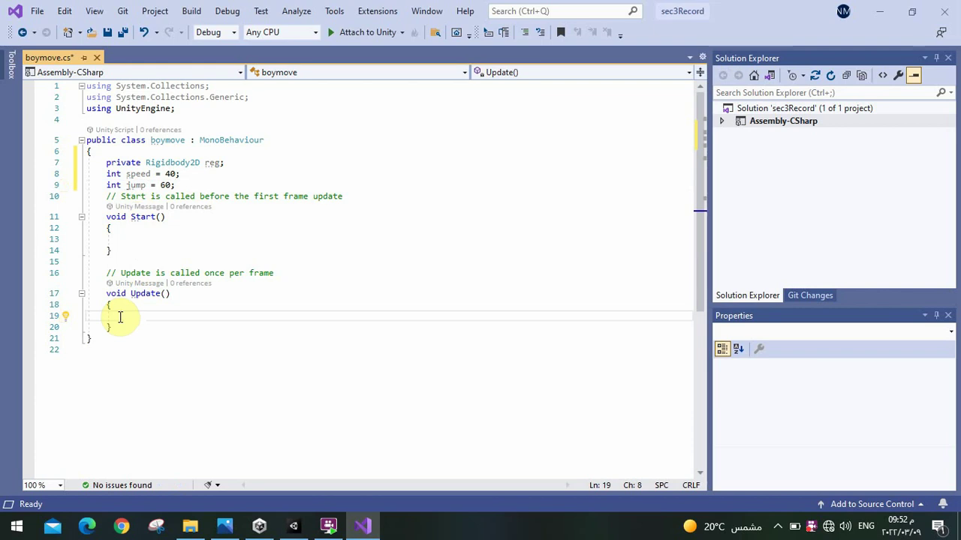
Write reg = GetComponent<Rigidbody2D>(); in Update, leaving an empty line below it
type("r")
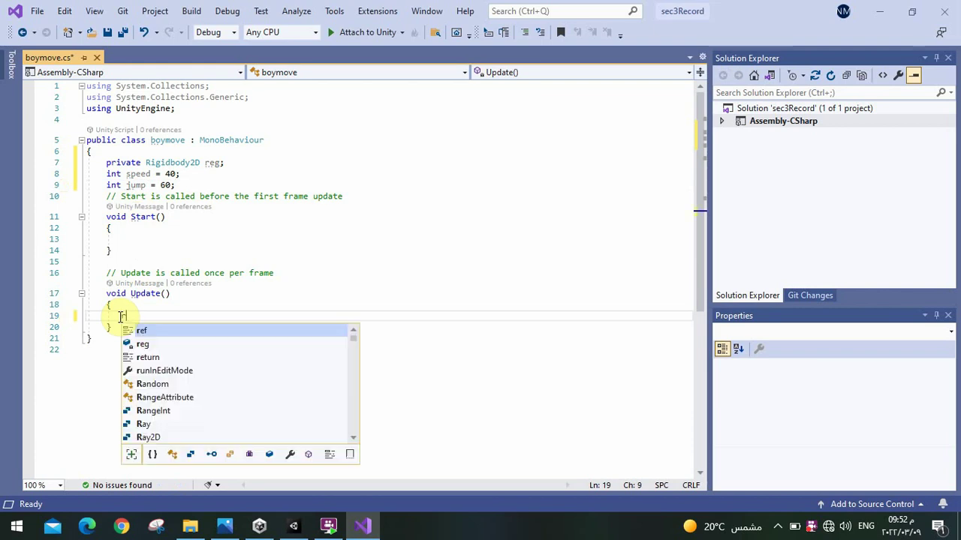
type("eg=")
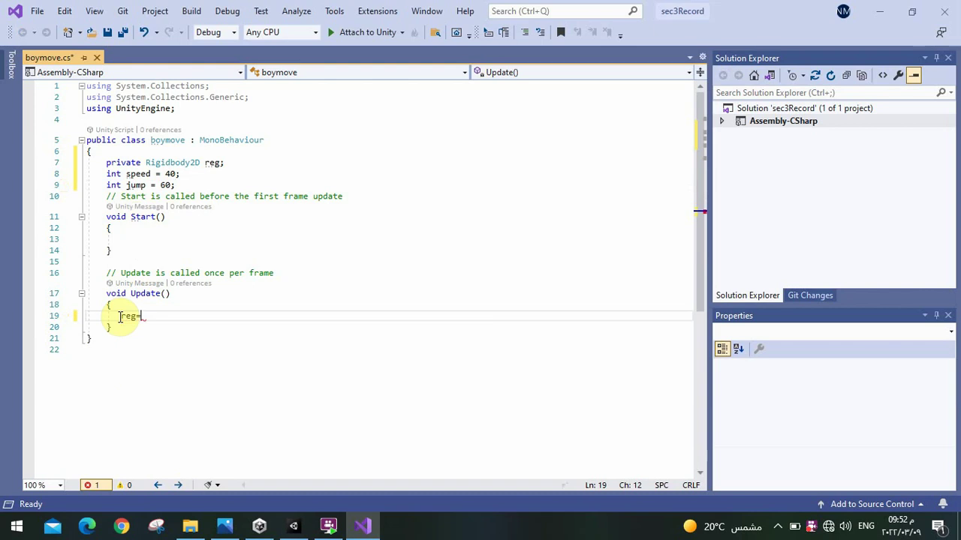
type("get")
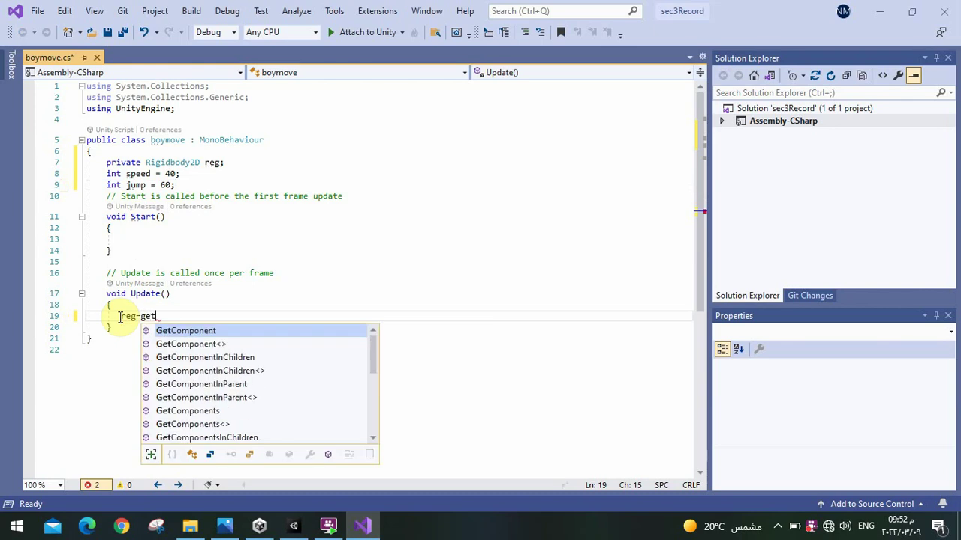
key("Tab")
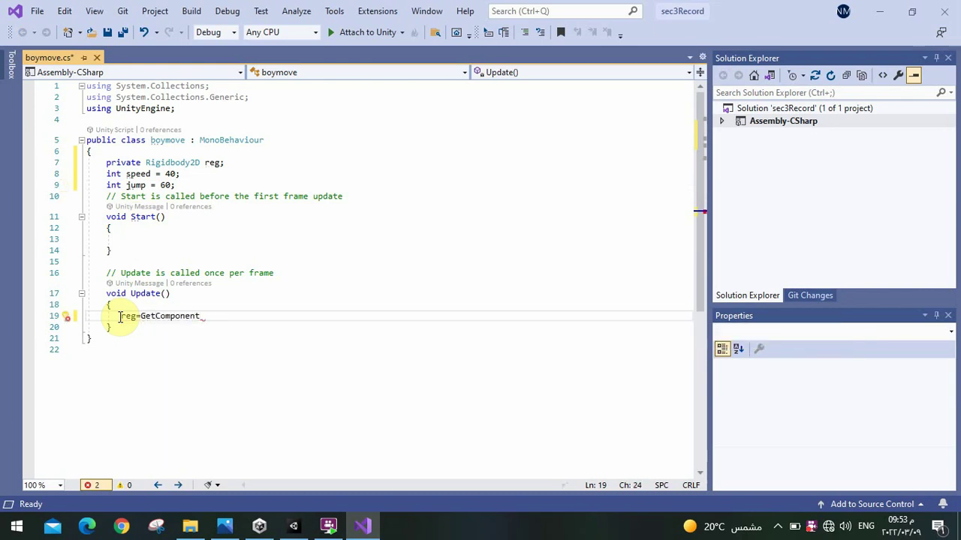
type("<")
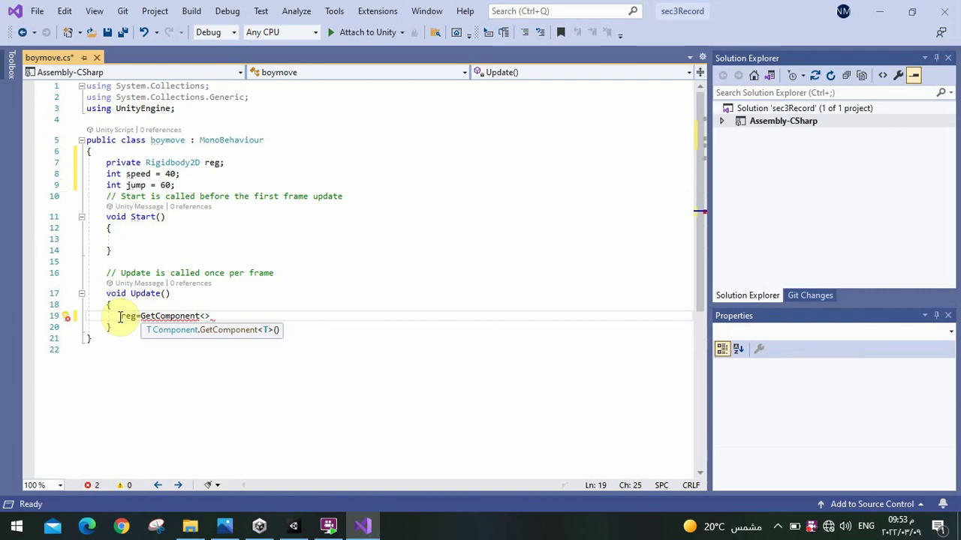
type("rig")
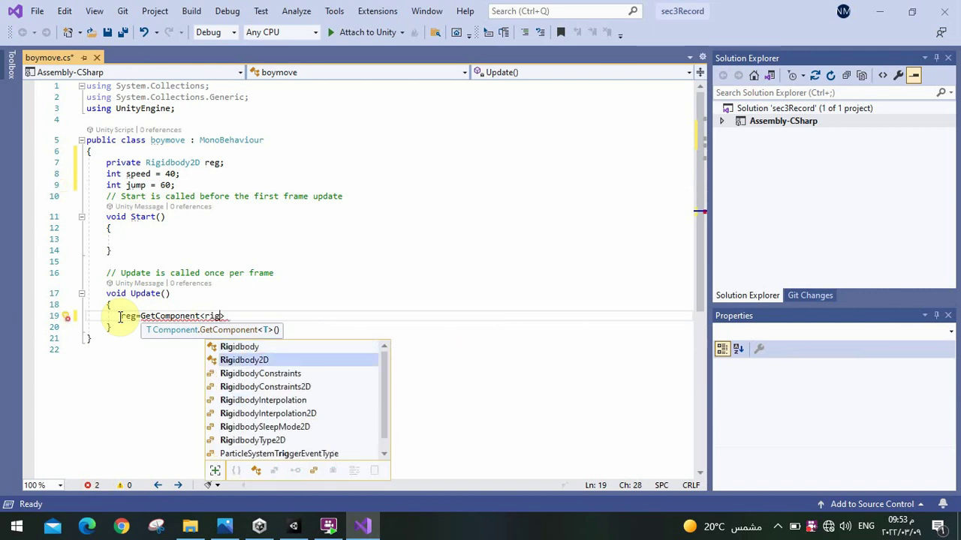
key("Tab")
type(">")
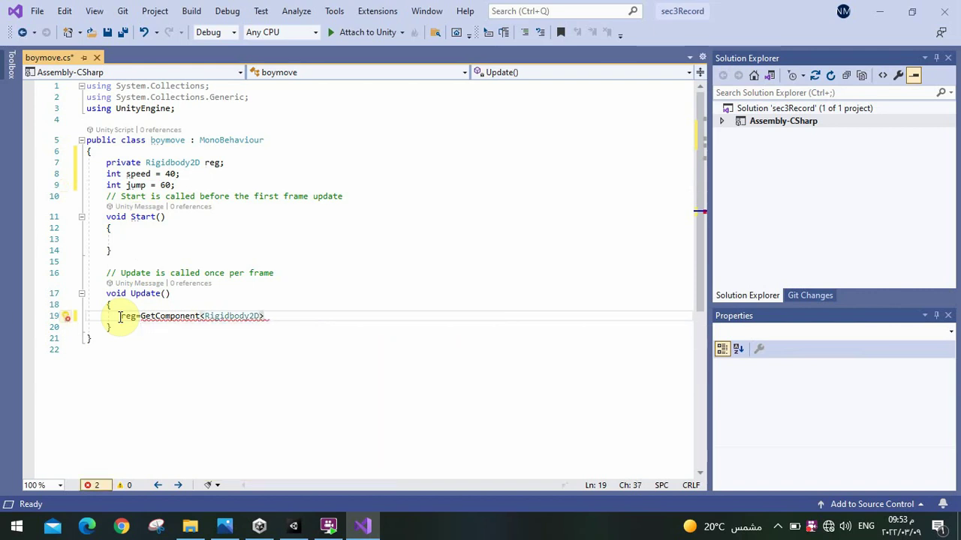
type("()")
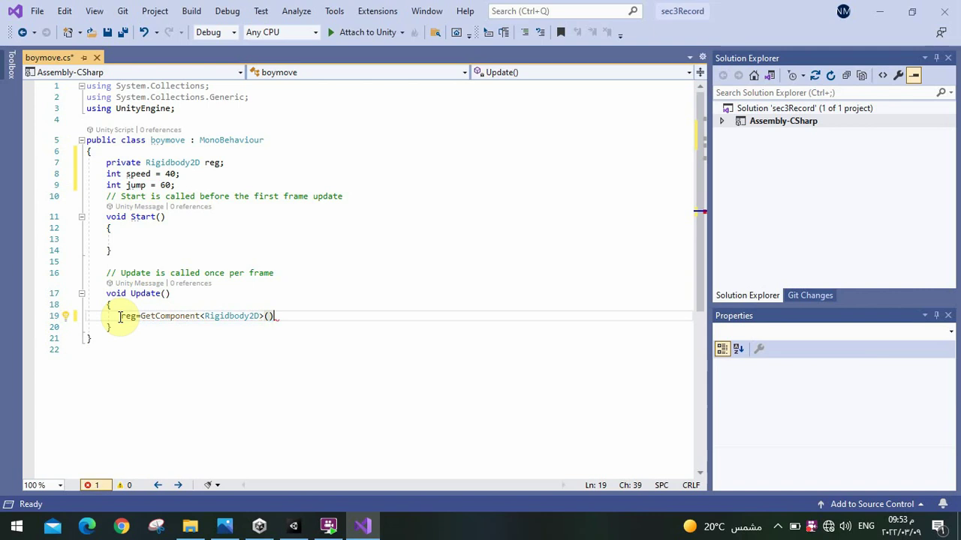
type(";")
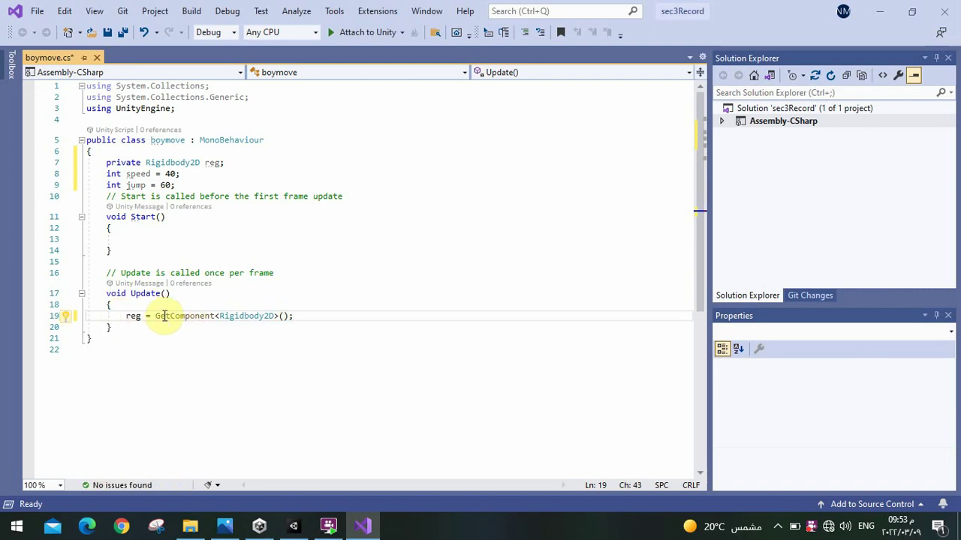
mouse_move(222, 316)
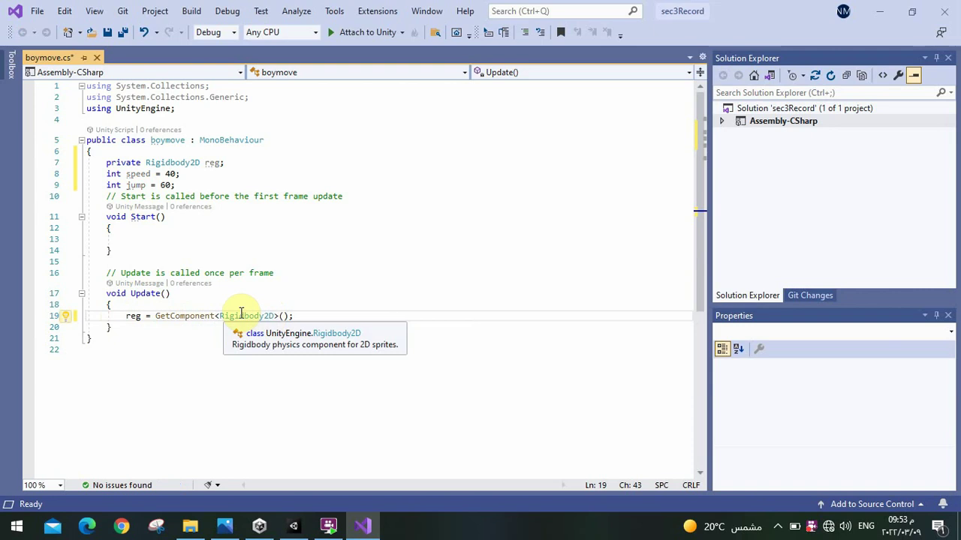
mouse_move(131, 315)
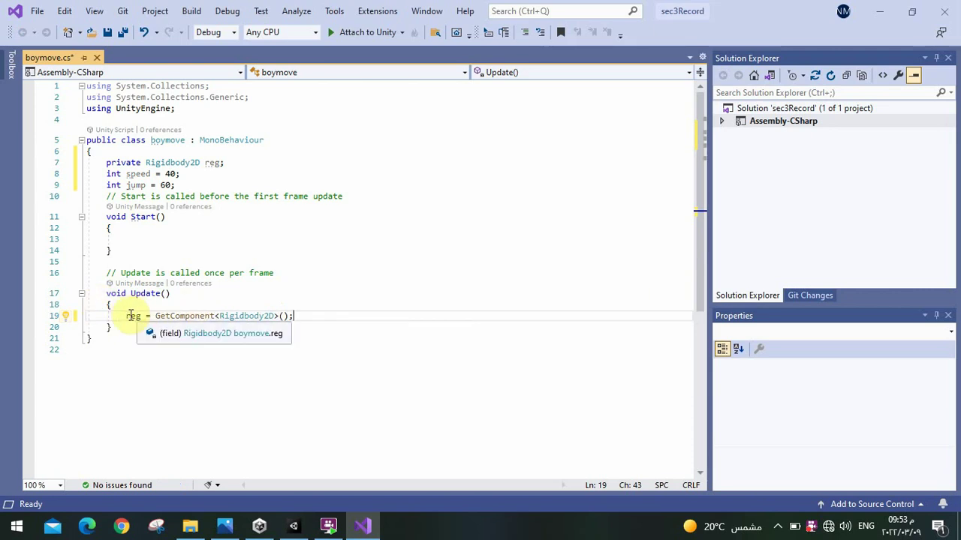
key("Return")
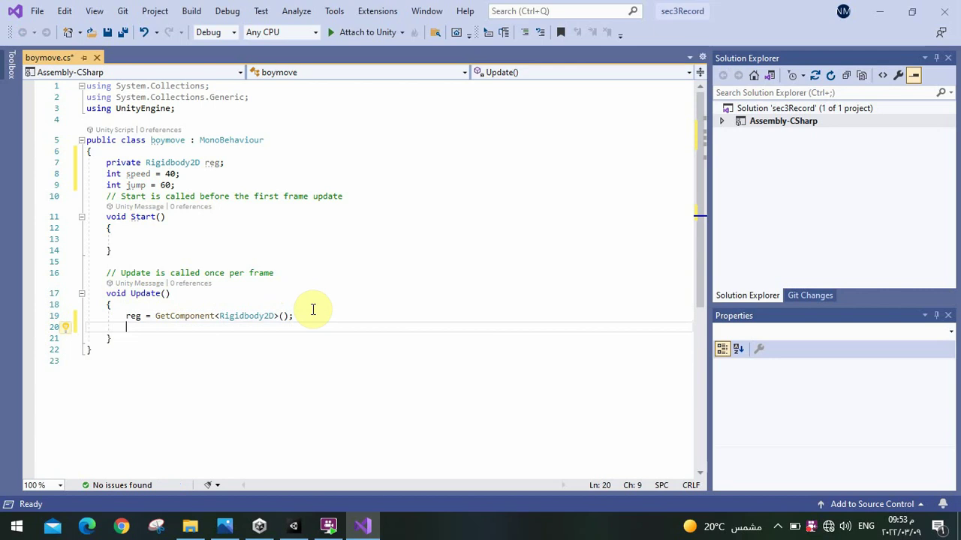
Declare int x = 0; and int y = 0; in Update
type("int x ")
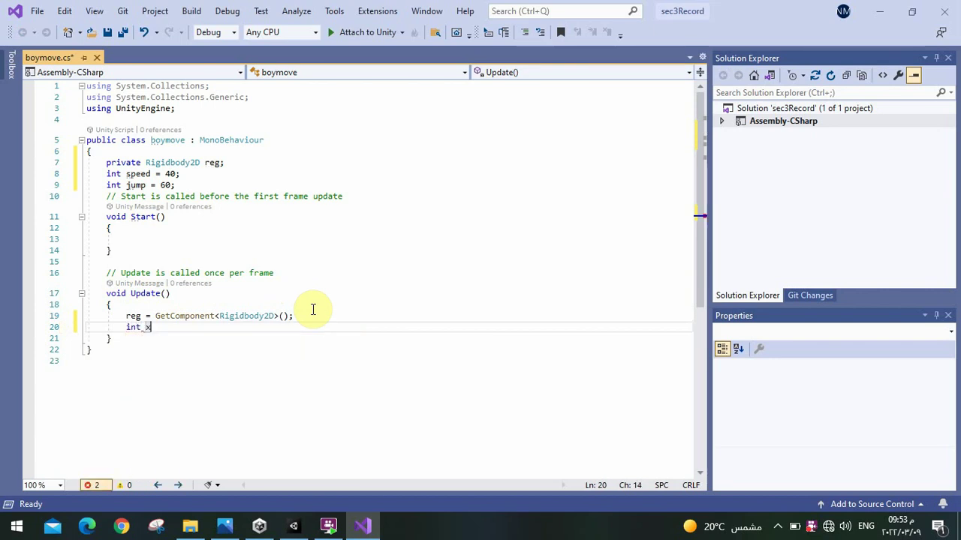
type("= 0;")
key("Return")
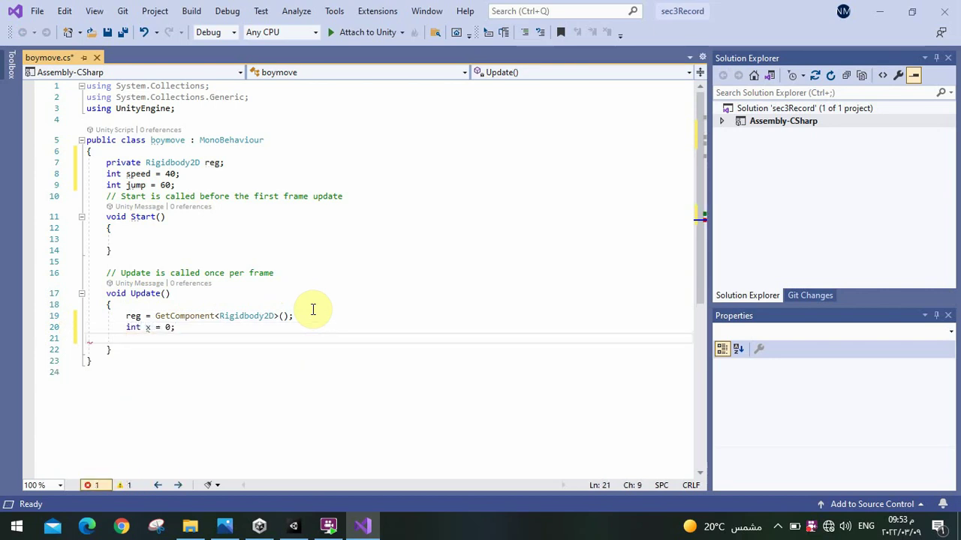
type("int")
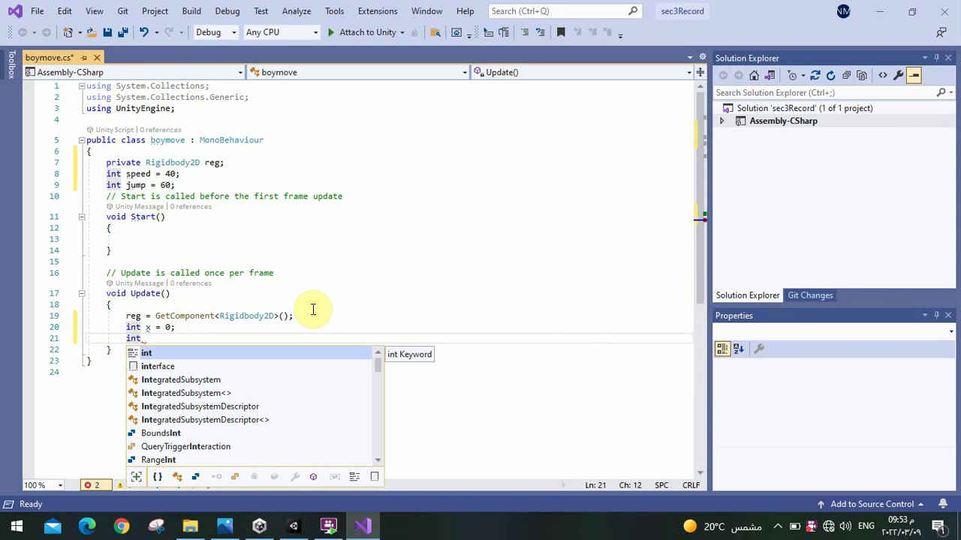
type("y")
key("BackSpace")
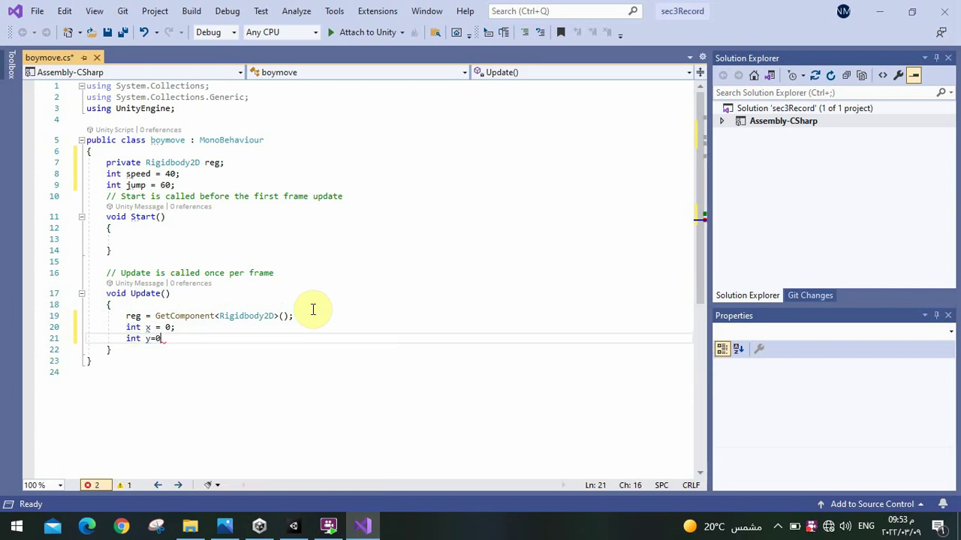
type(" 0;")
key("Return")
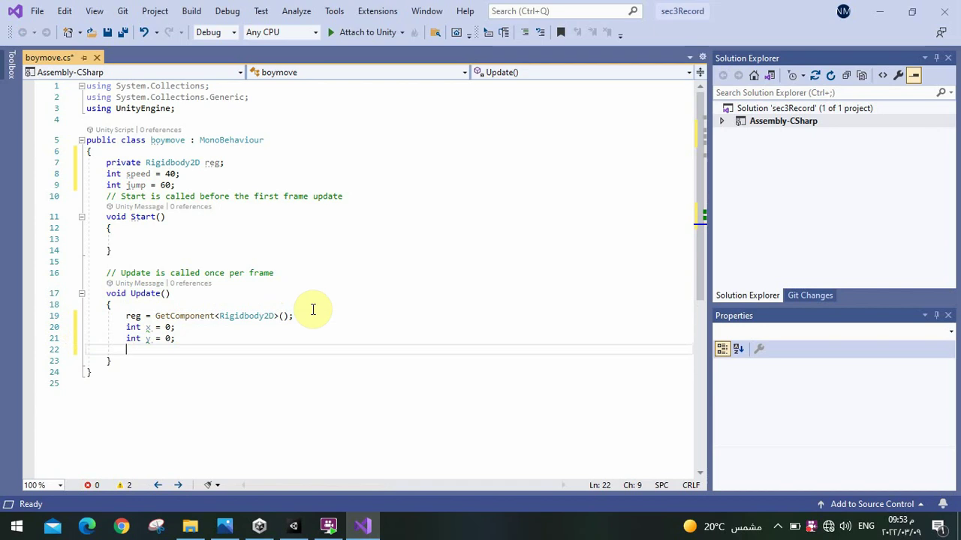
Add if(Input.GetKey("right")) with a block setting x = speed
type("if")
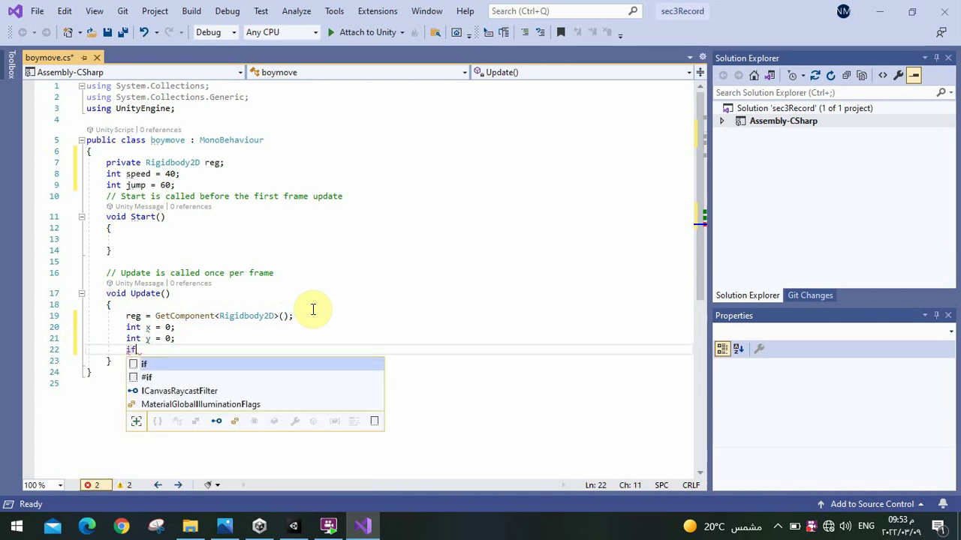
type("(")
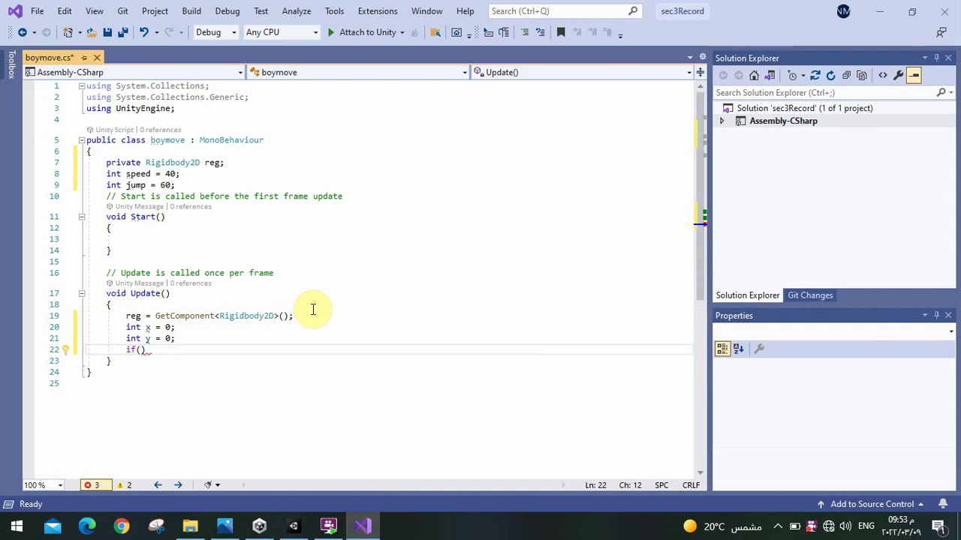
type("i")
type("npu")
key("Tab")
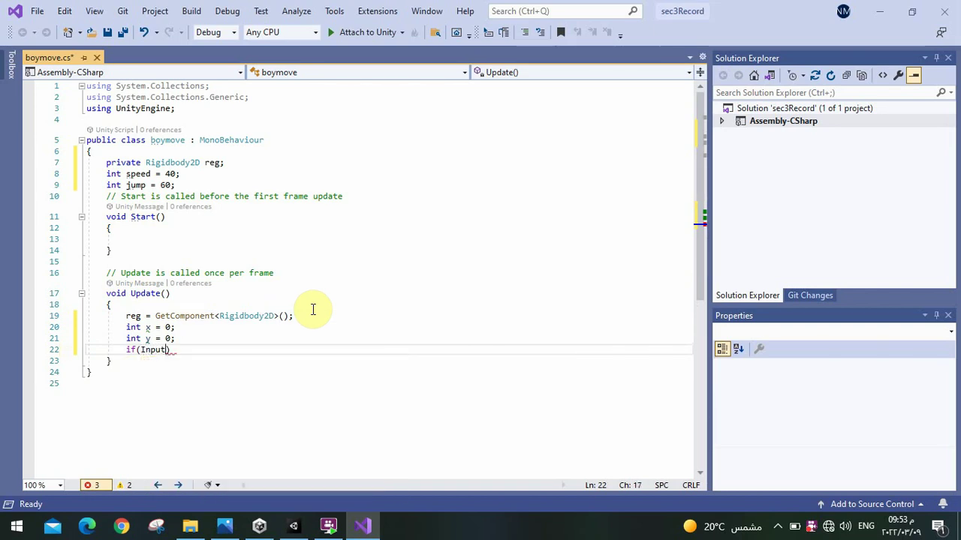
type(".")
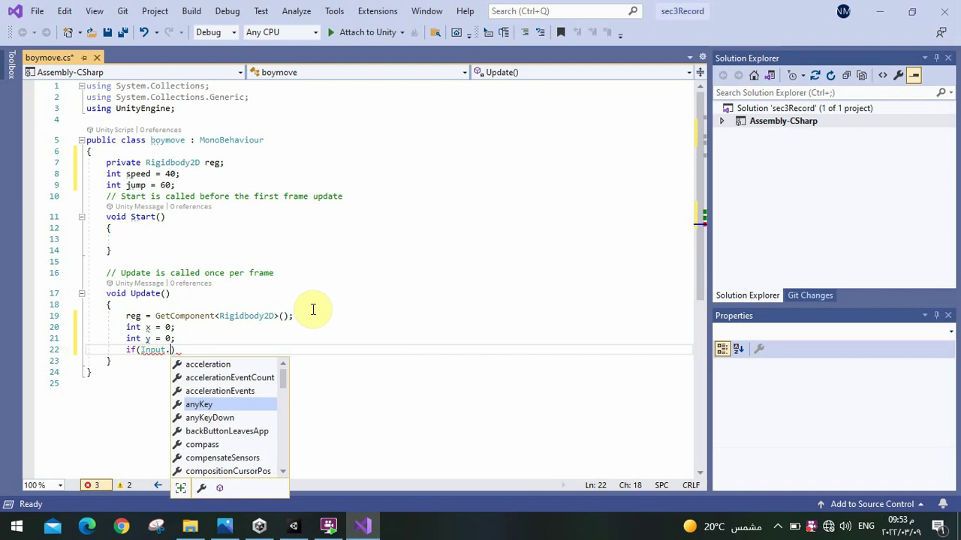
type("get")
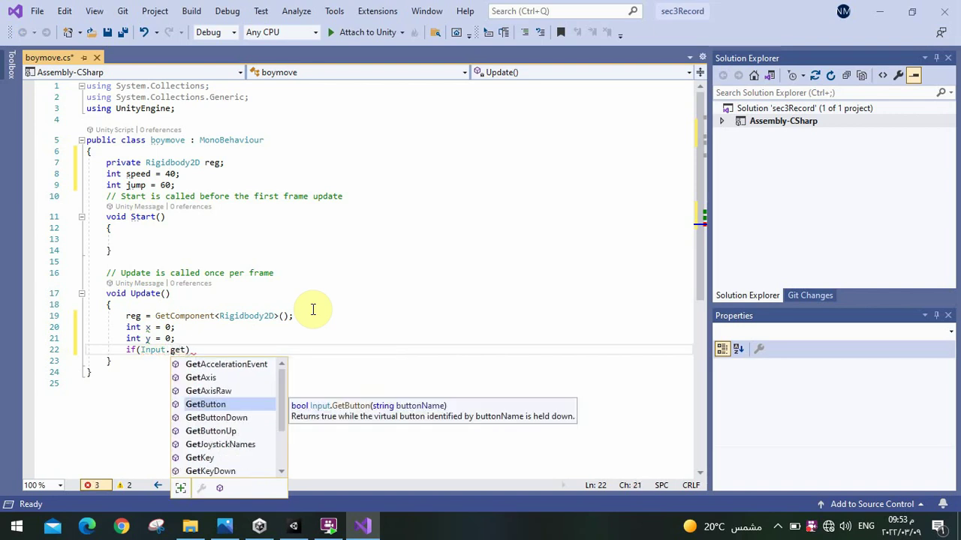
type("k")
key("Tab")
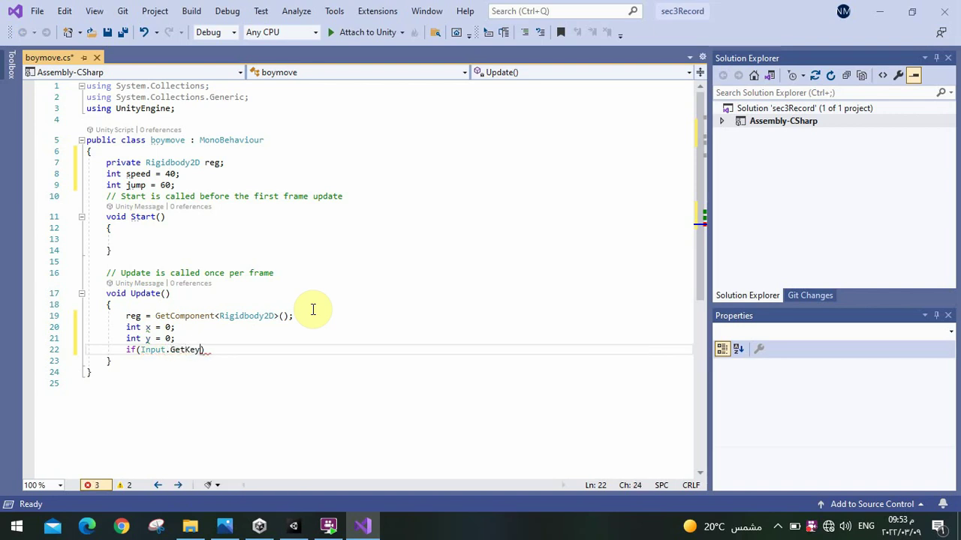
type("(")
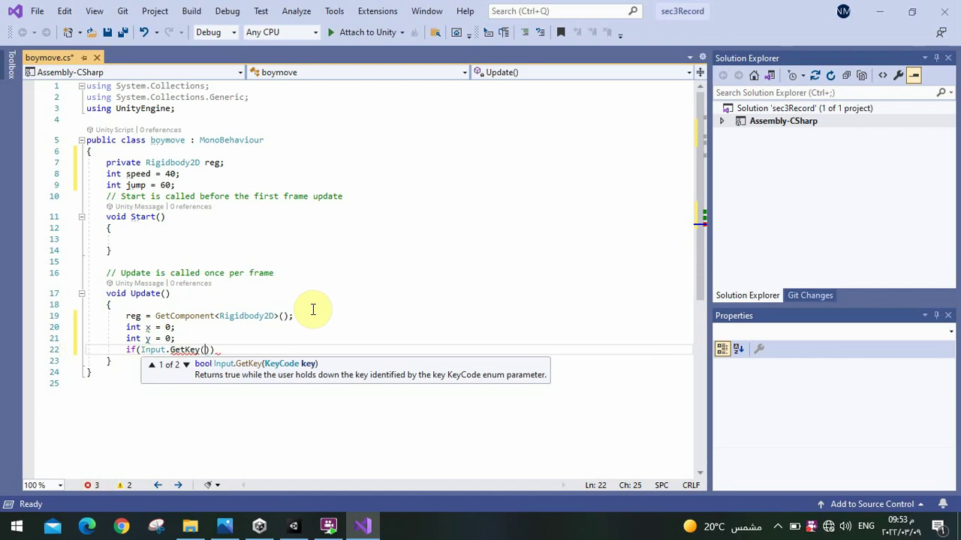
type("'")
type("\"ri")
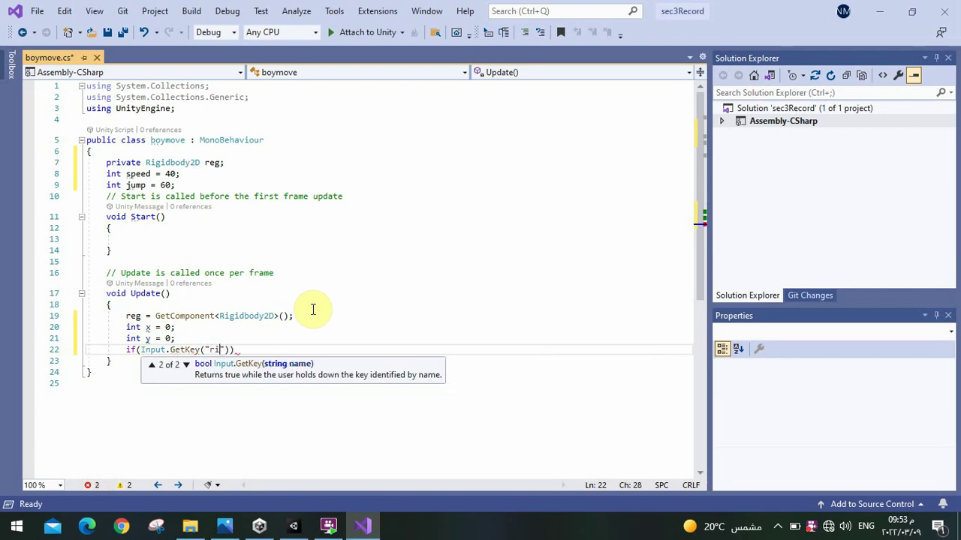
type("ght")
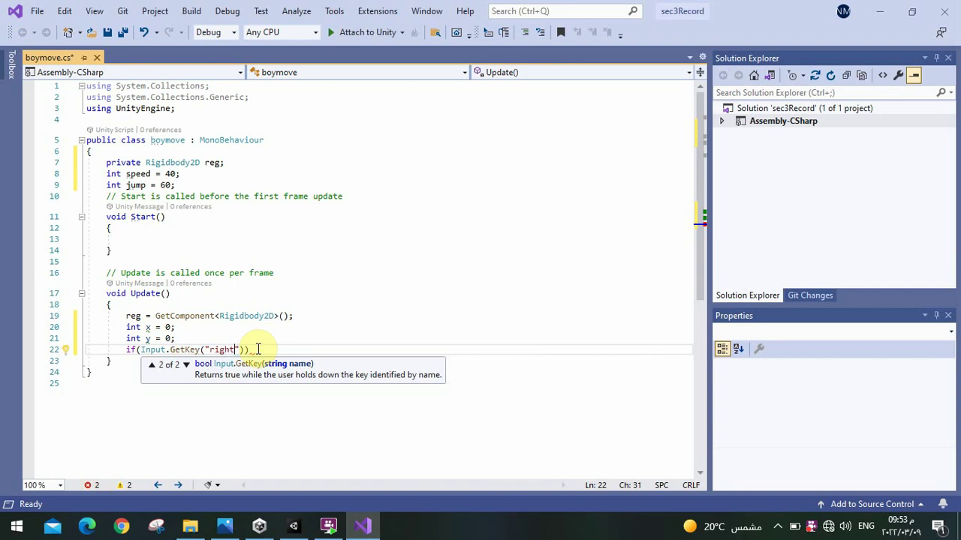
left_click(258, 350)
key("Return")
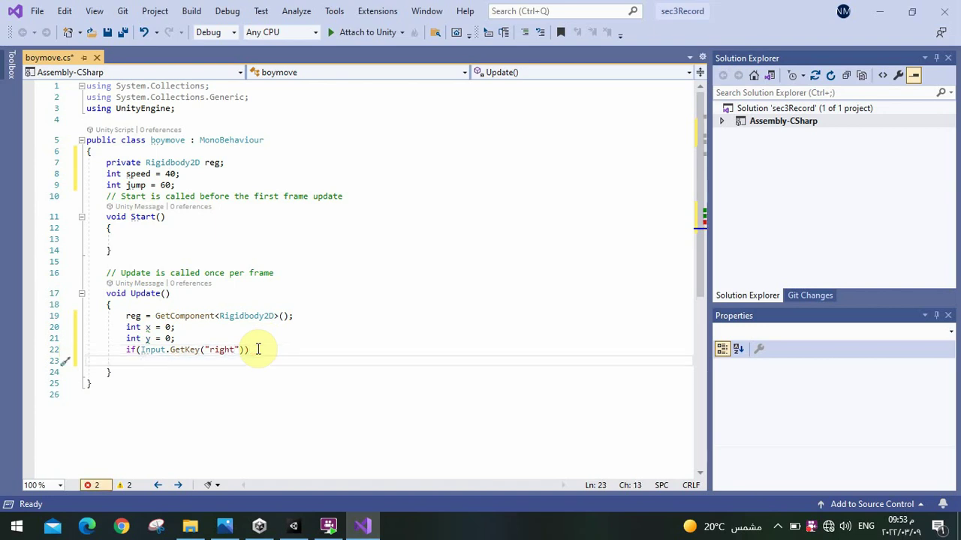
type("{")
key("Return")
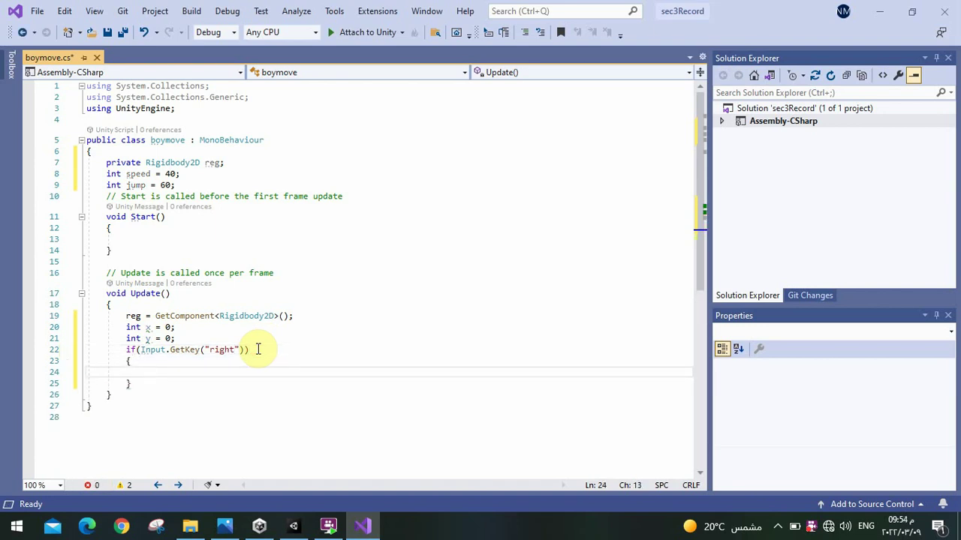
type("= ")
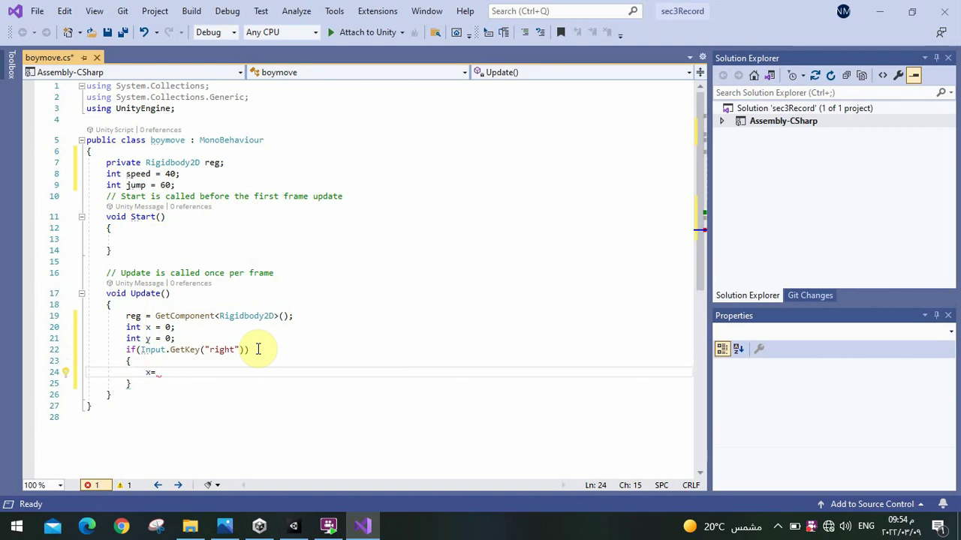
type("speed")
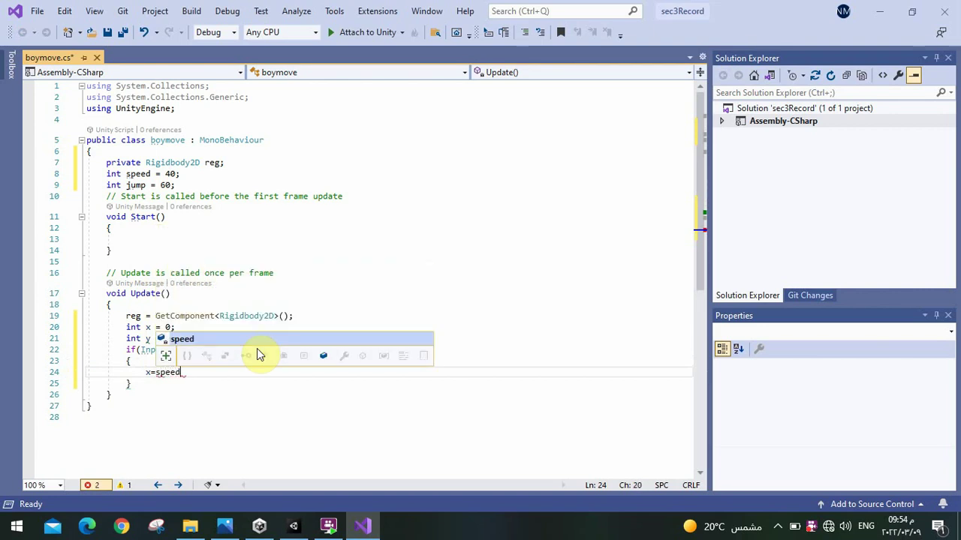
type(";")
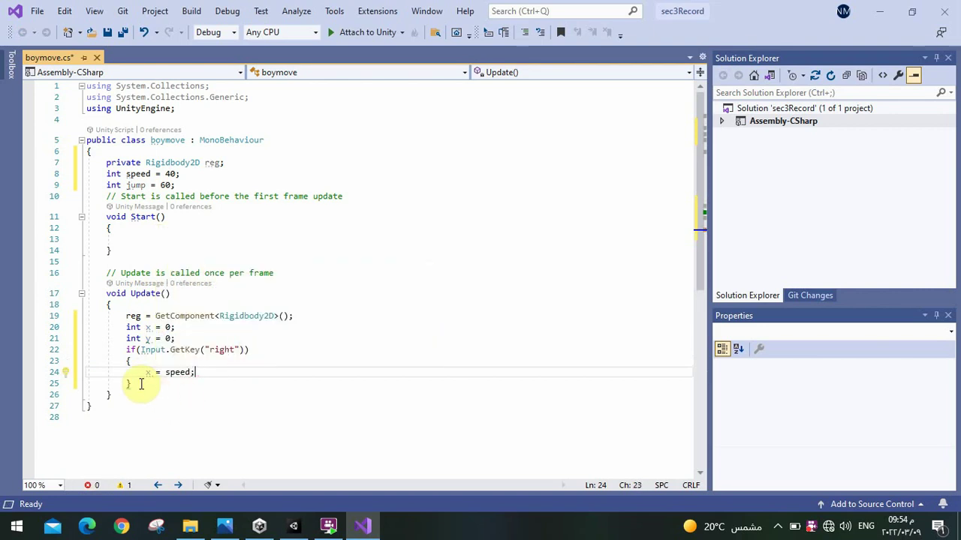
left_click(140, 383)
Add an else if(Input.GetKey("left")) condition after the right-key block
key("Return")
type("el")
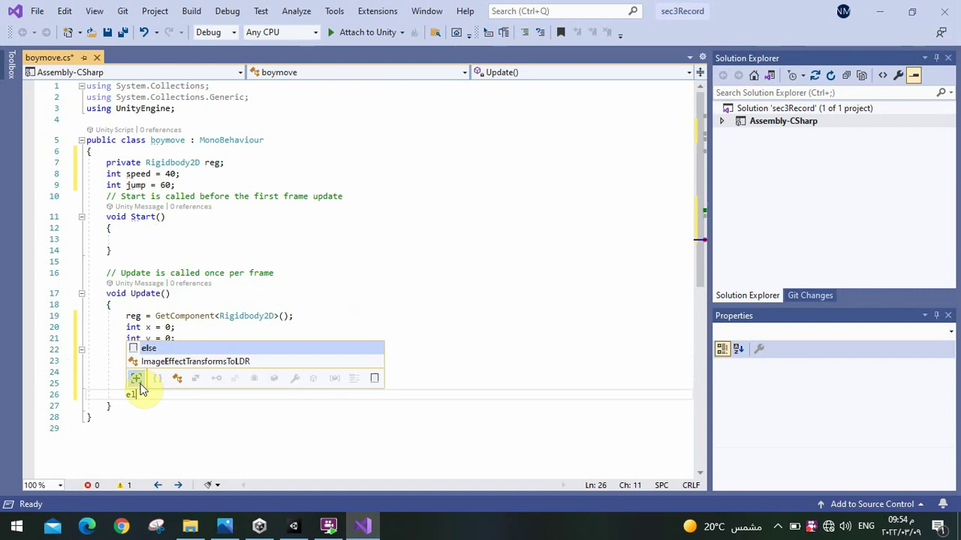
type("se ")
type("if")
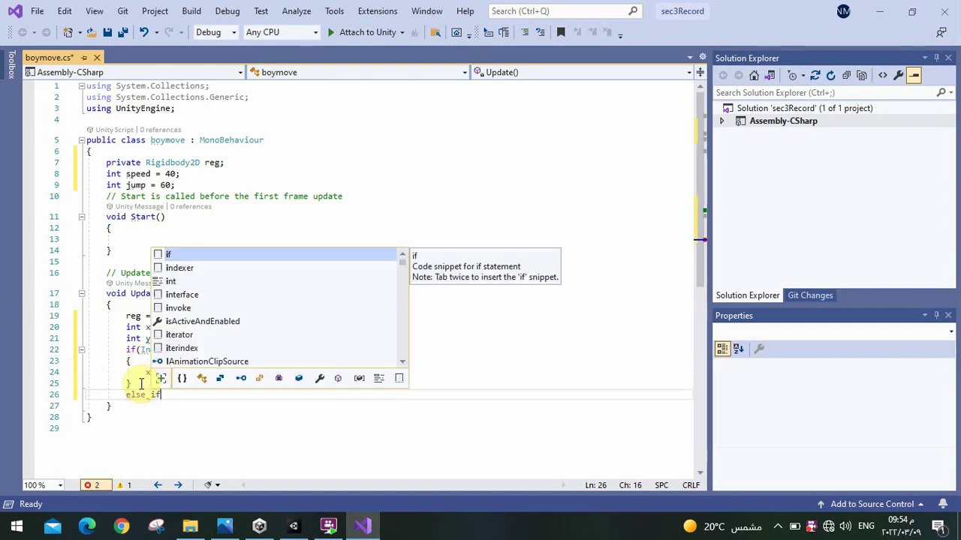
type("(")
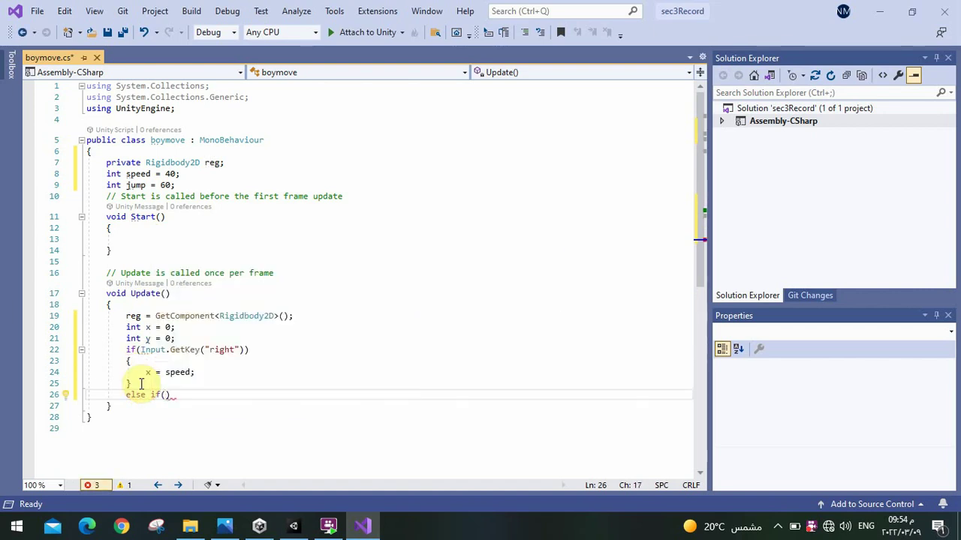
type("input")
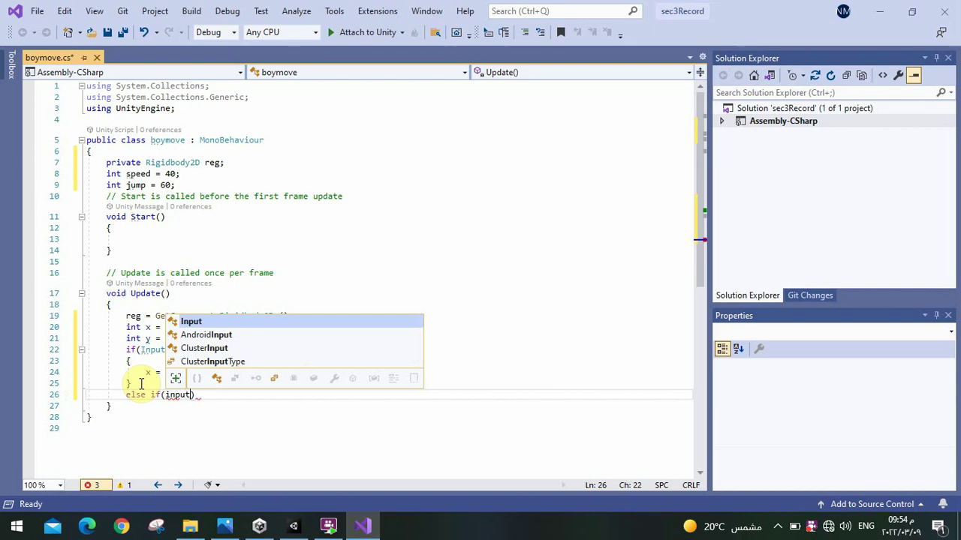
type(".")
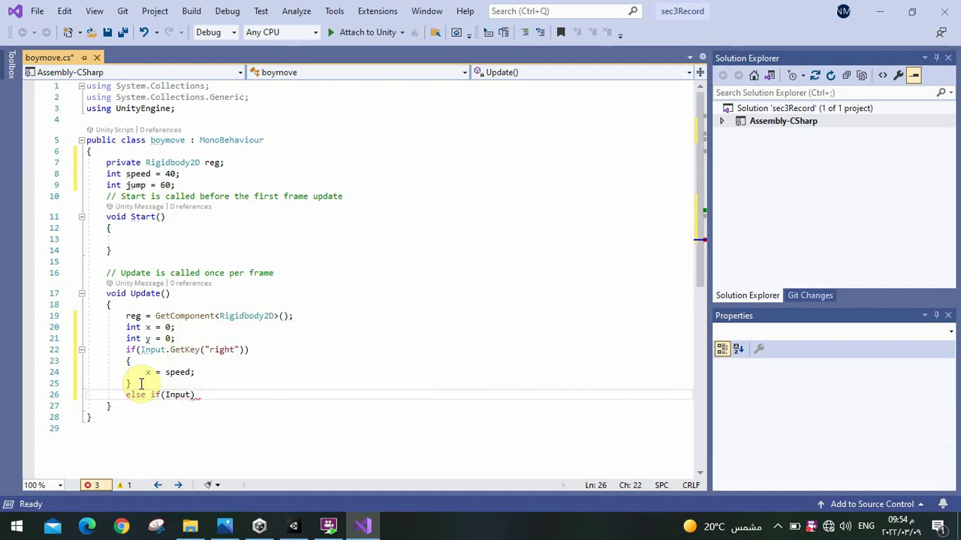
type("get")
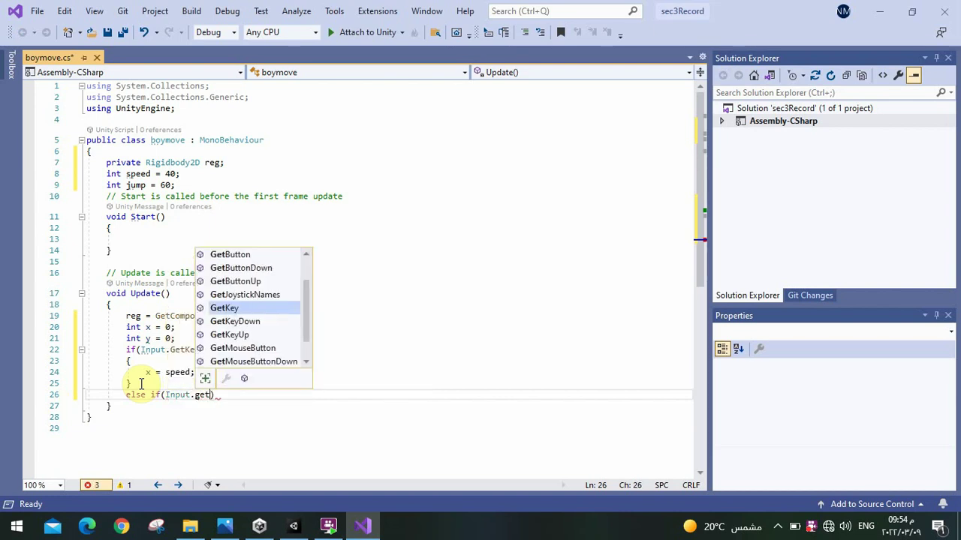
key("Tab")
type("(")
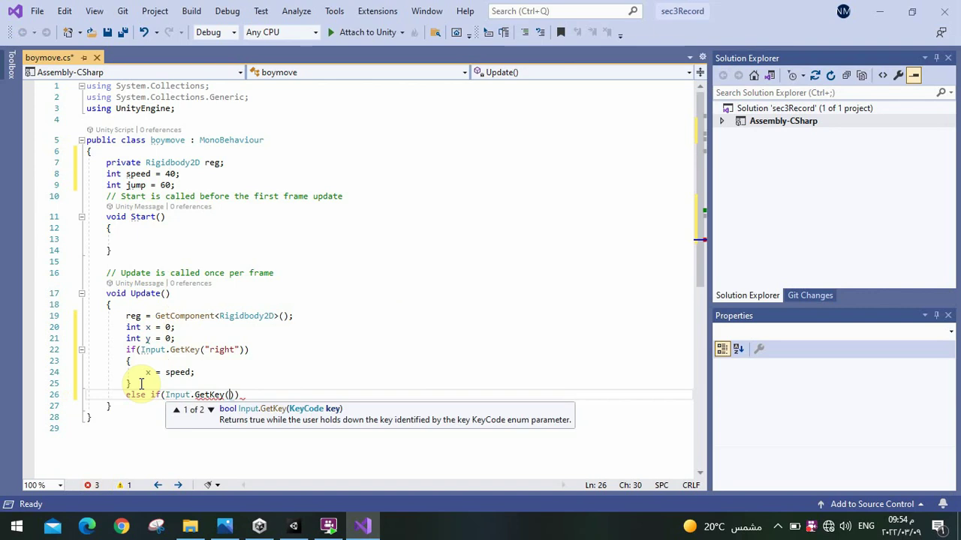
type("\"l")
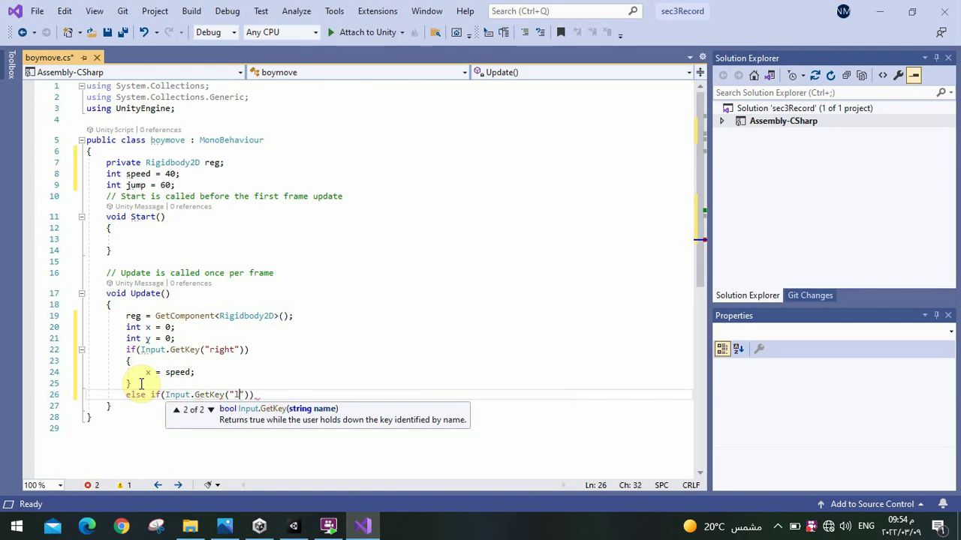
type("eft")
key("End")
Give the left-key branch a body setting x = -speed, with blank lines below it
key("Return")
type("{")
key("Return")
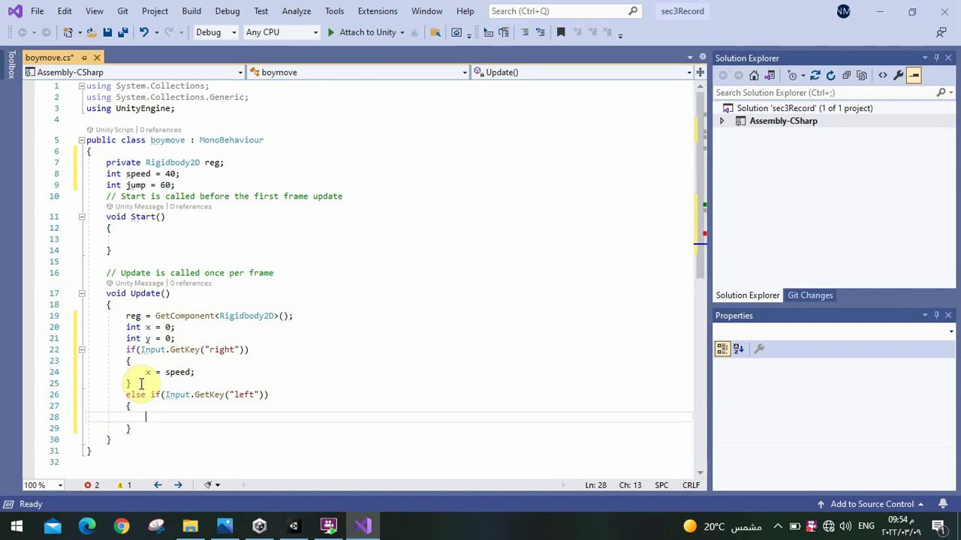
type("x = -")
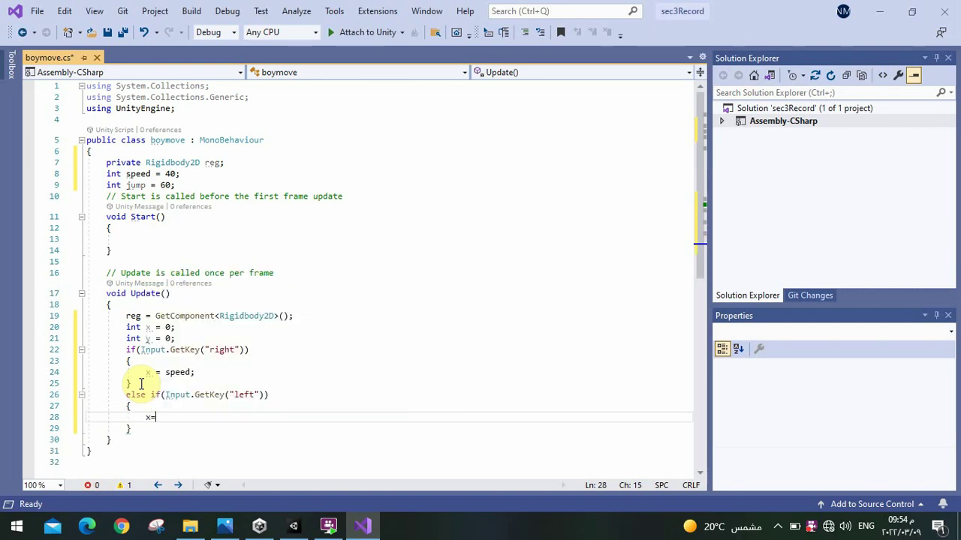
type("sp")
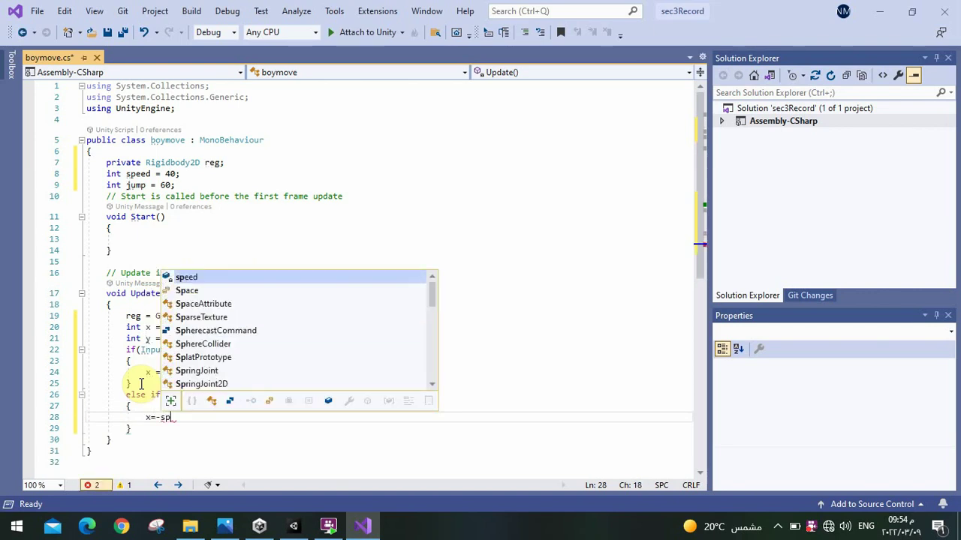
type("eed;")
key("Return")
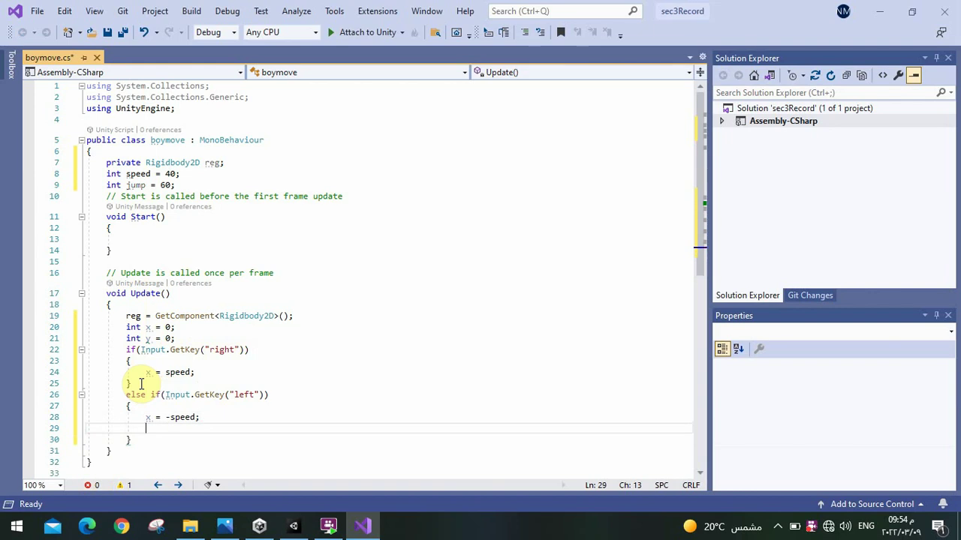
key("BackSpace")
key("BackSpace")
key("BackSpace")
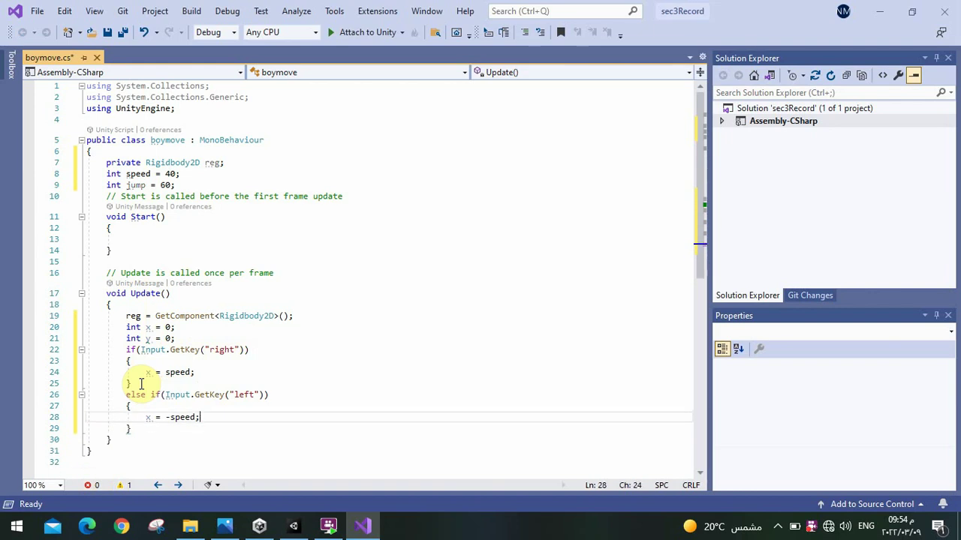
left_click(135, 428)
key("Return")
key("Return")
key("Return")
key("Return")
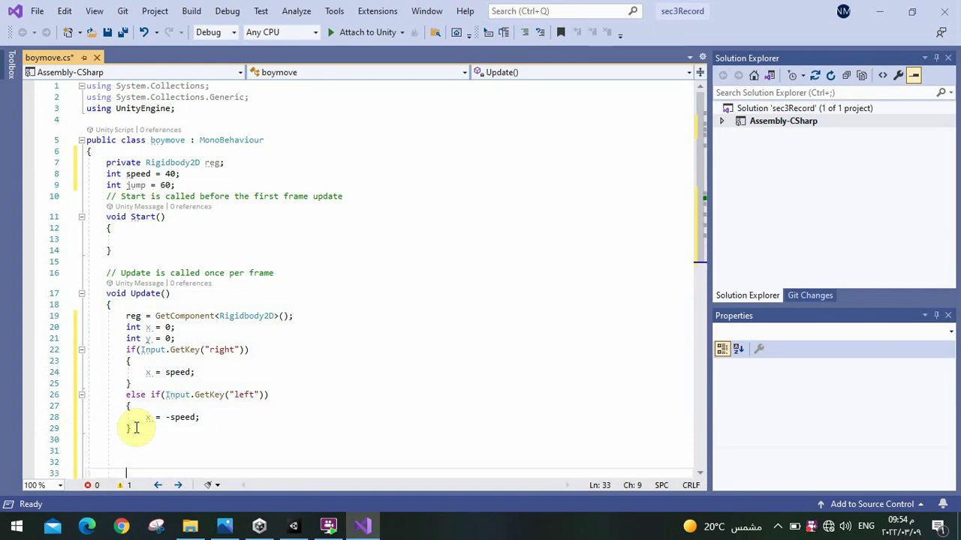
key("Return")
key("Return")
key("Return")
key("Return")
key("Return")
key("Return")
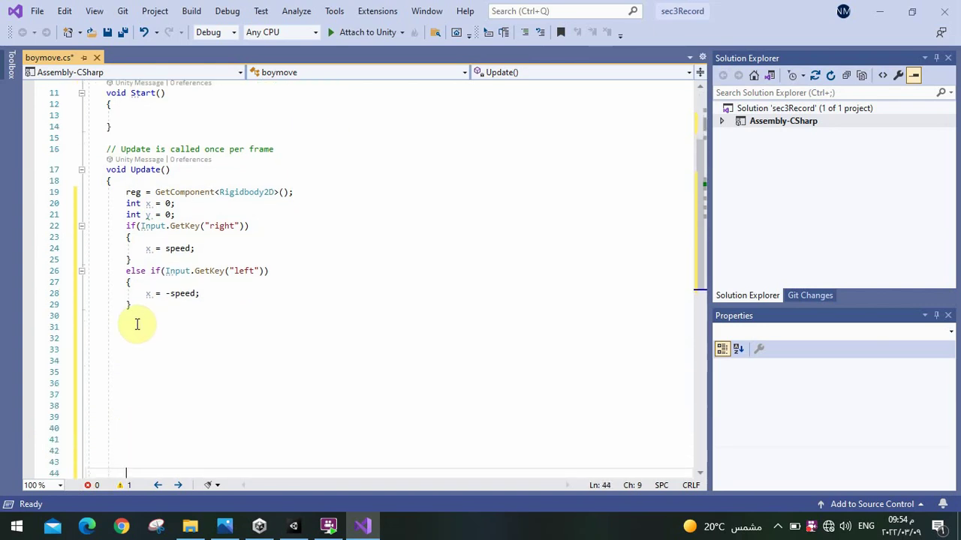
Add an else if(Input.GetKey("up")) branch setting y = jump
left_click(128, 315)
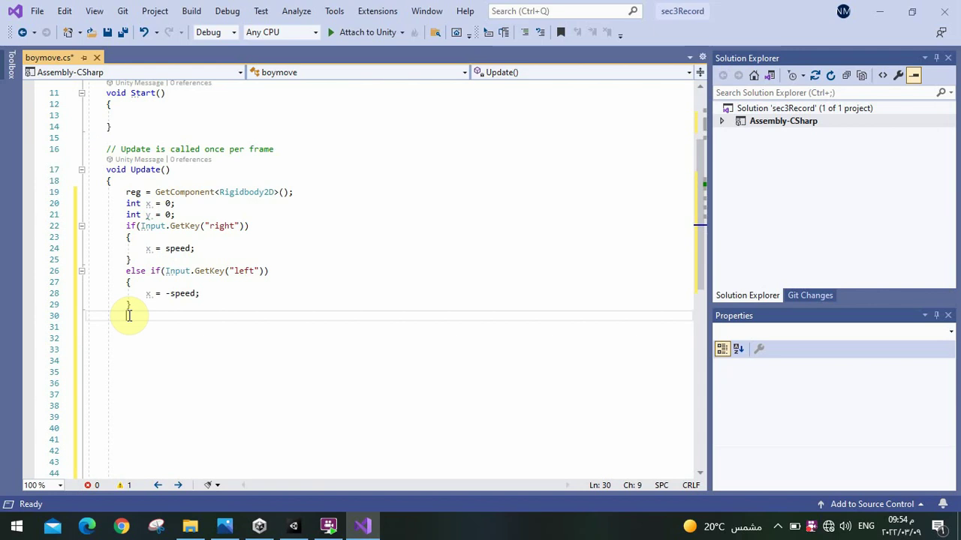
type("e")
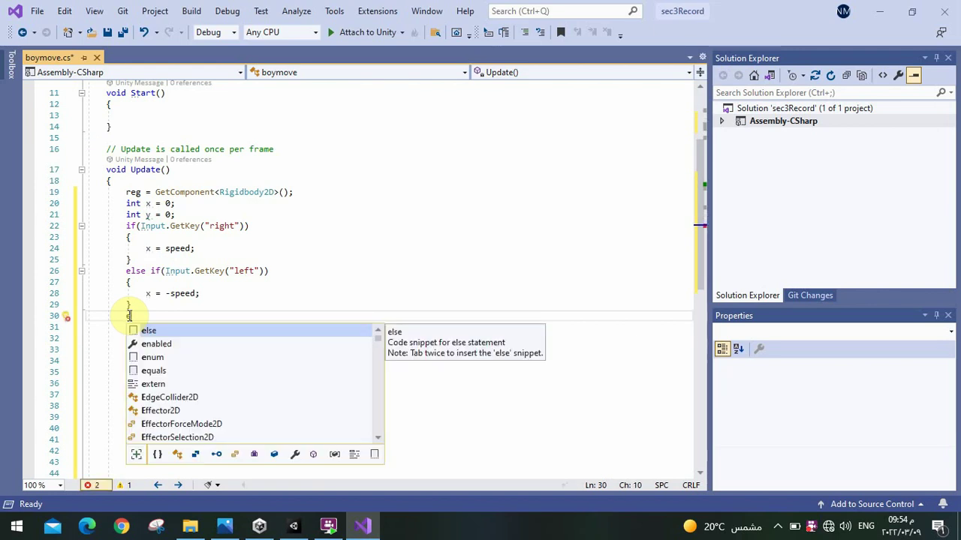
type("l")
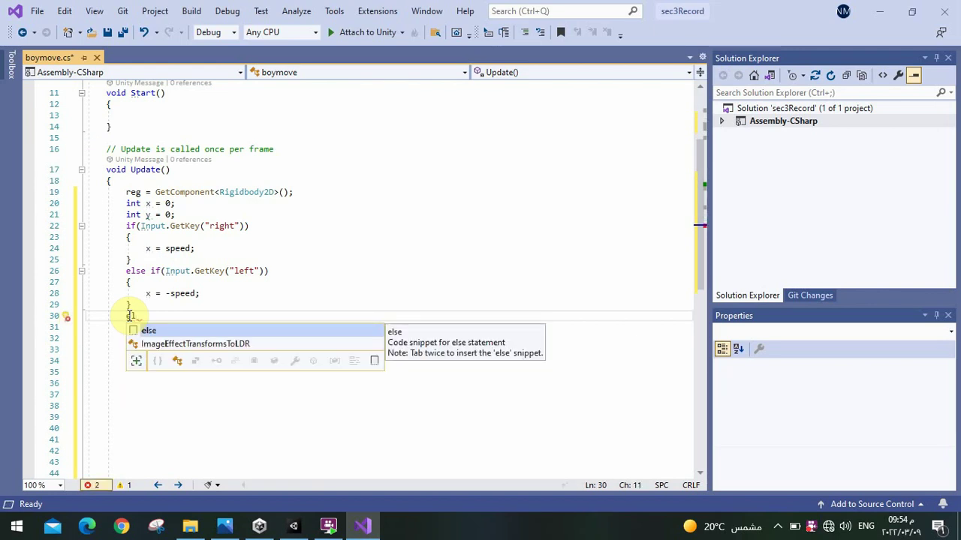
type("s")
key("Escape")
type("e ")
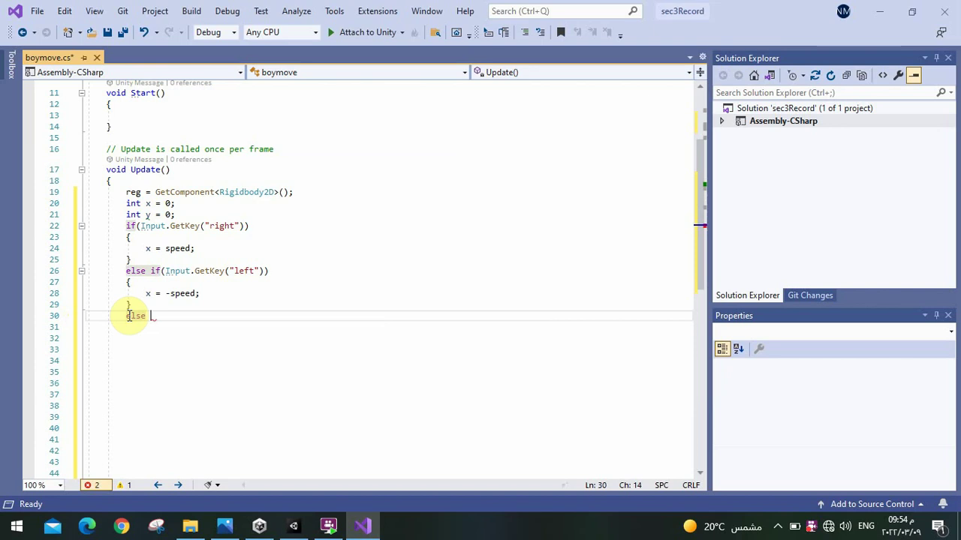
type("if")
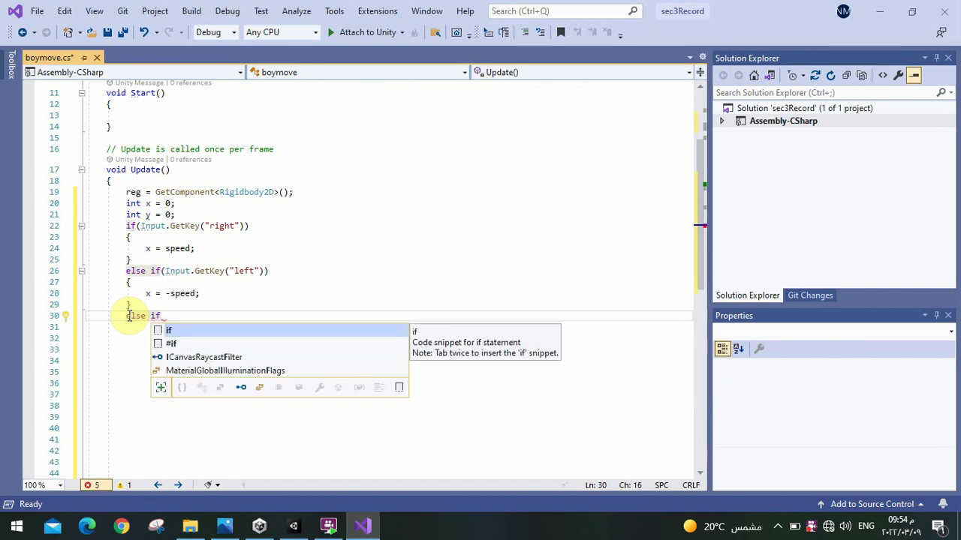
type("(Inp")
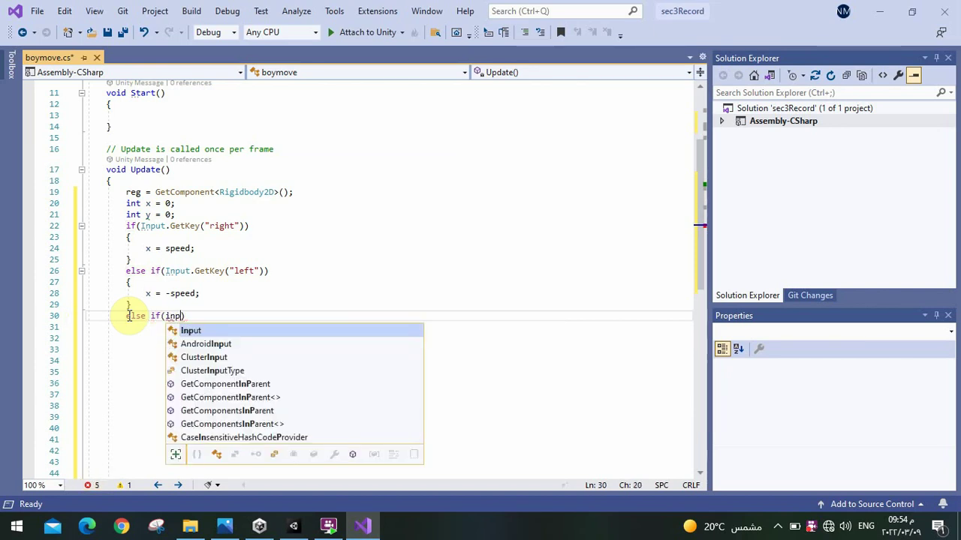
key("Tab")
type(".g")
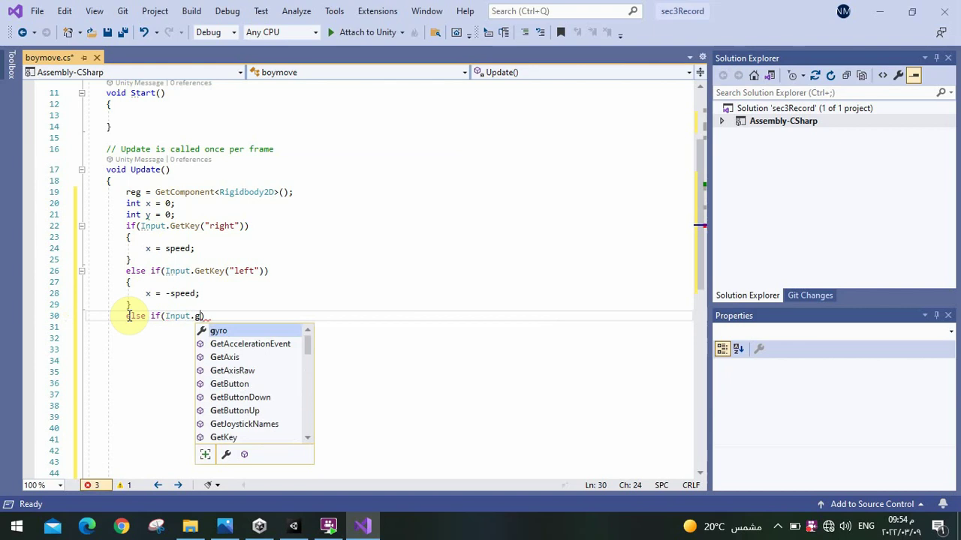
type("et")
key("Tab")
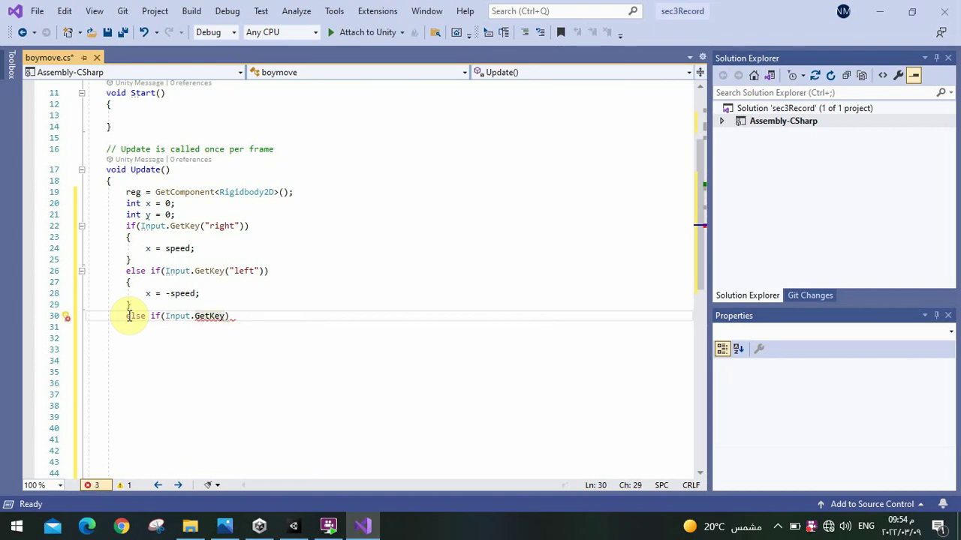
type("(\"up")
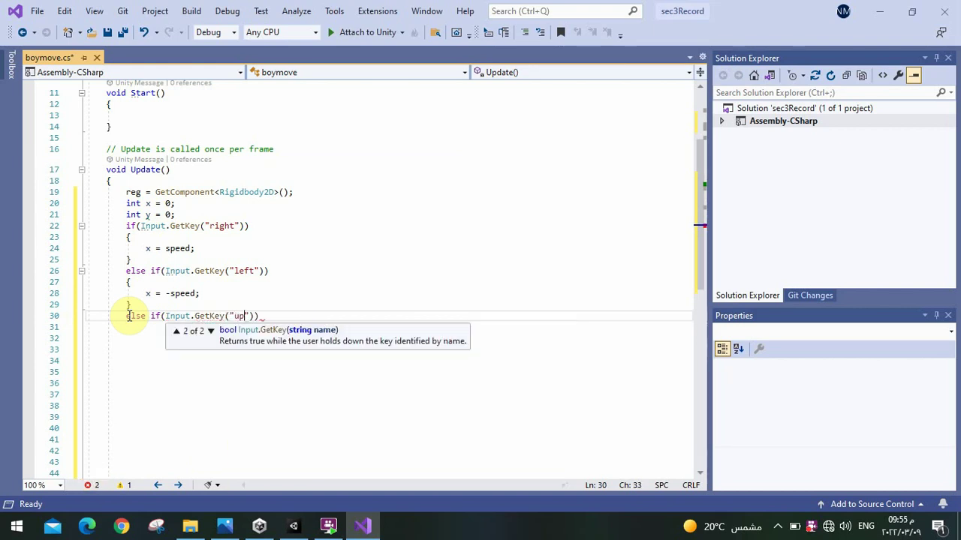
key("End")
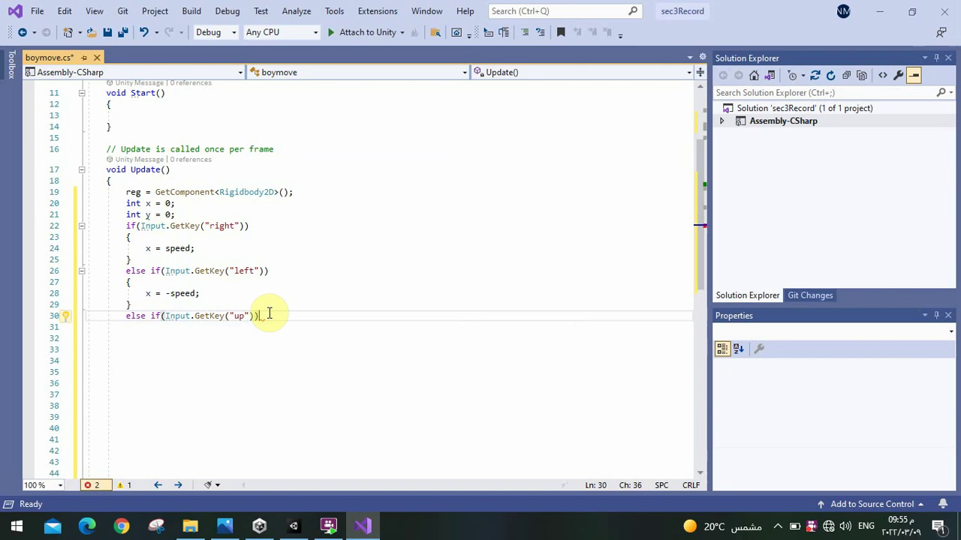
key("Return")
type("{")
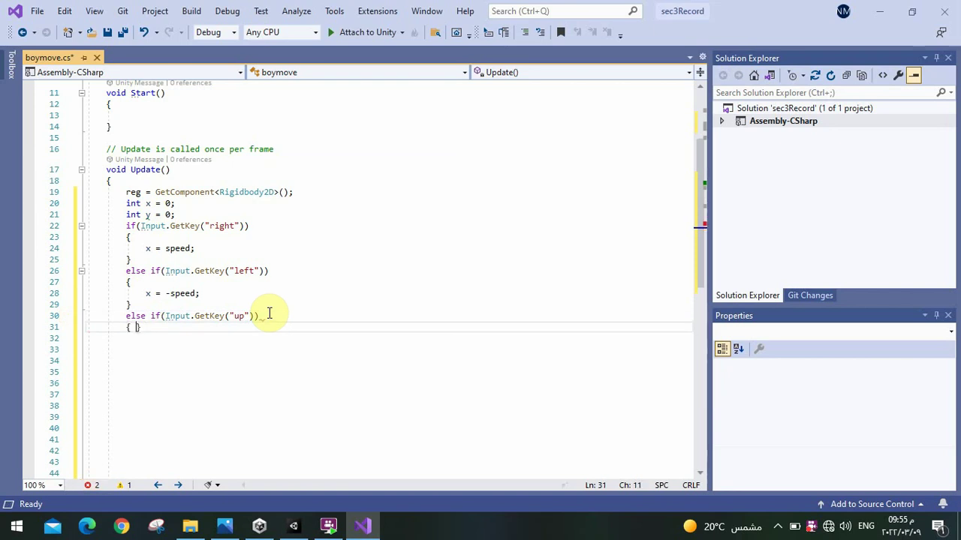
key("Return")
type("=")
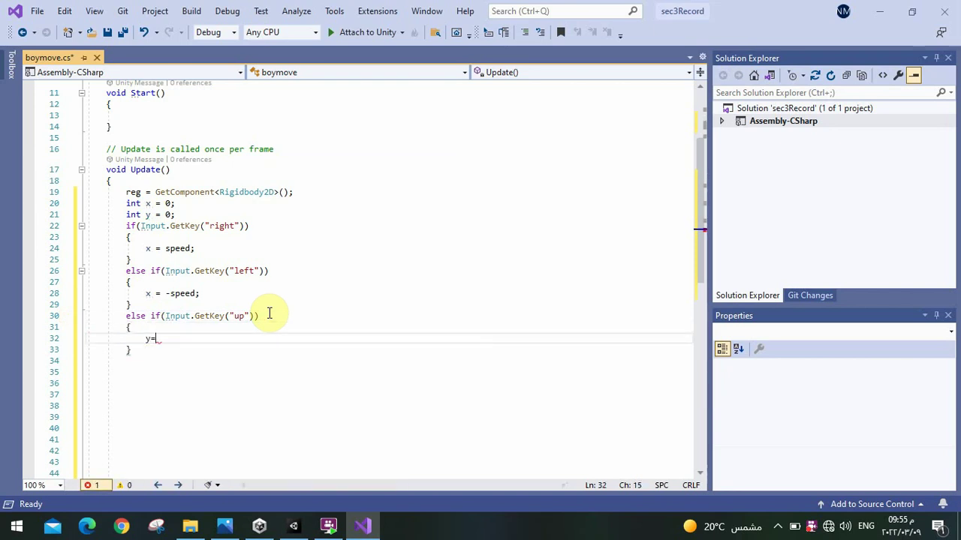
type(" ju")
key("Tab")
type(";")
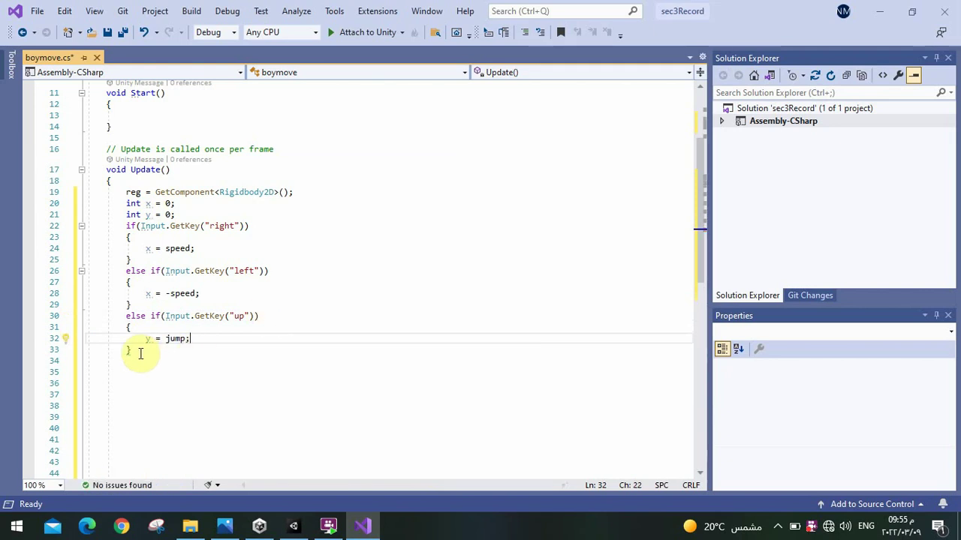
Close the chain with a final else block setting y = -jump
left_click(139, 352)
key("Return")
type("el")
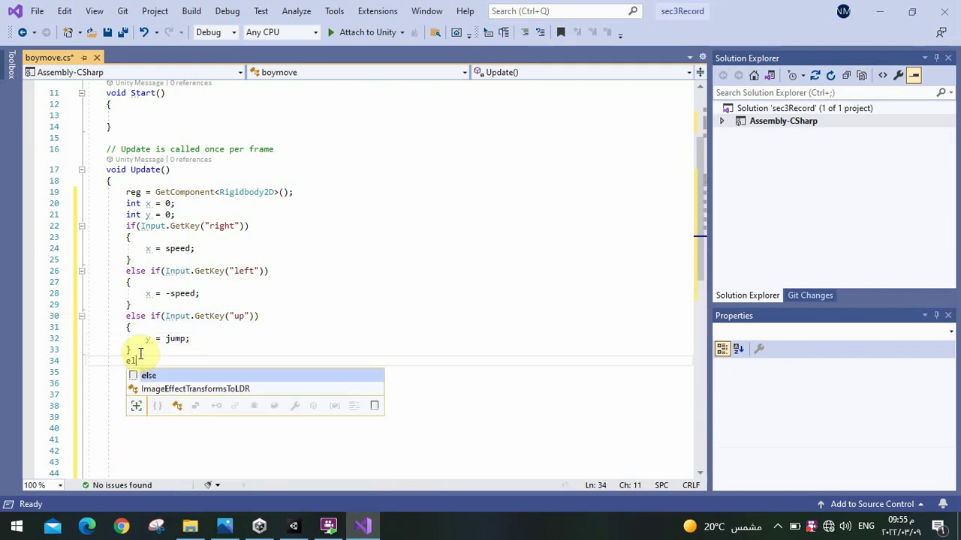
type("se")
key("Escape")
key("Return")
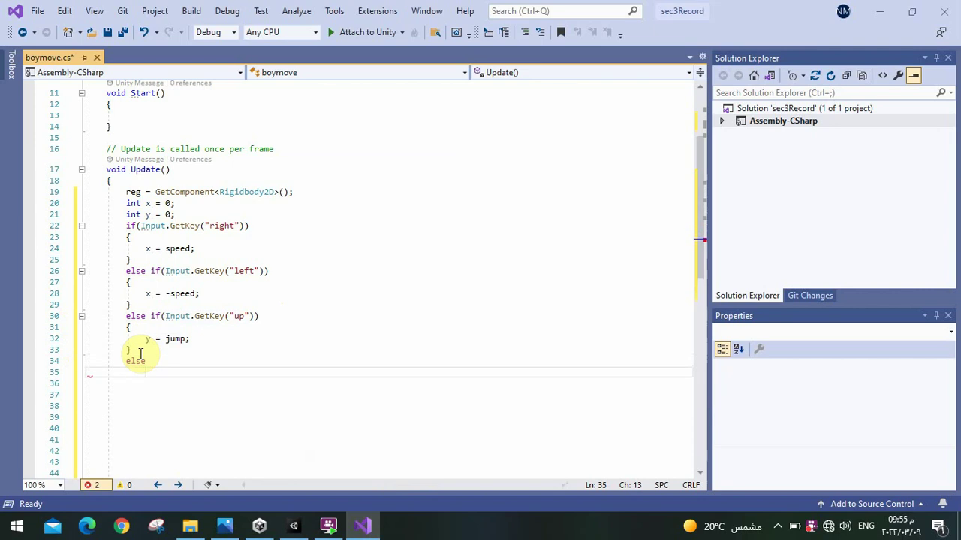
type("{")
key("Return")
type("y")
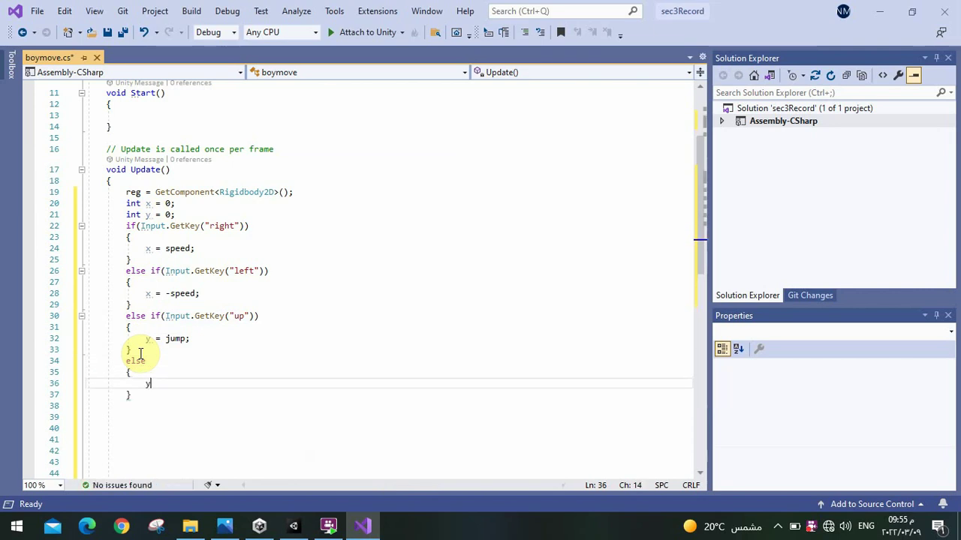
type("=-j")
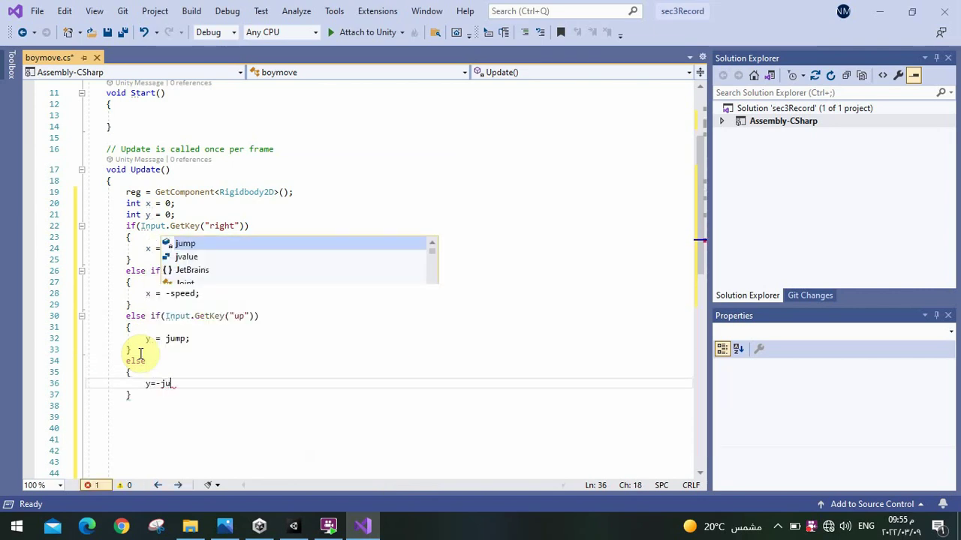
type("u")
key("Tab")
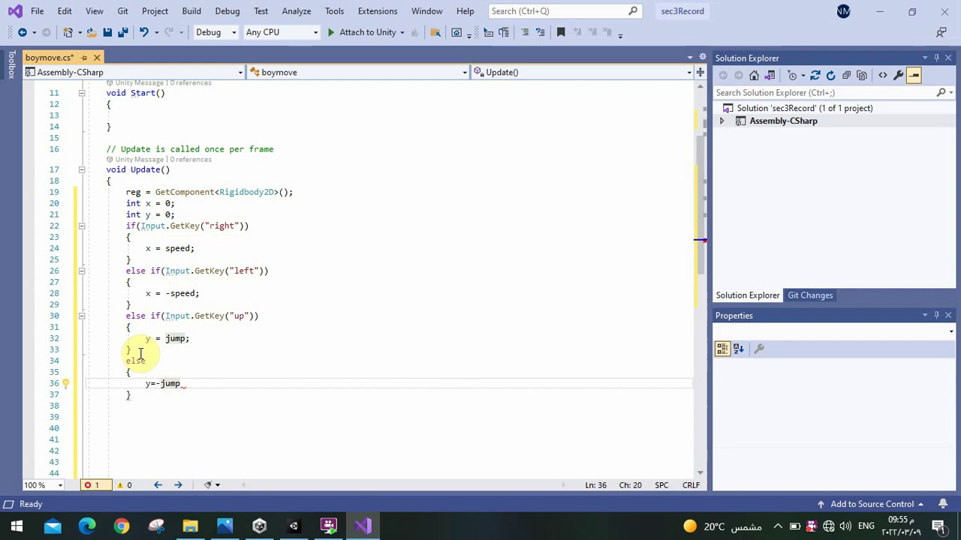
type(";")
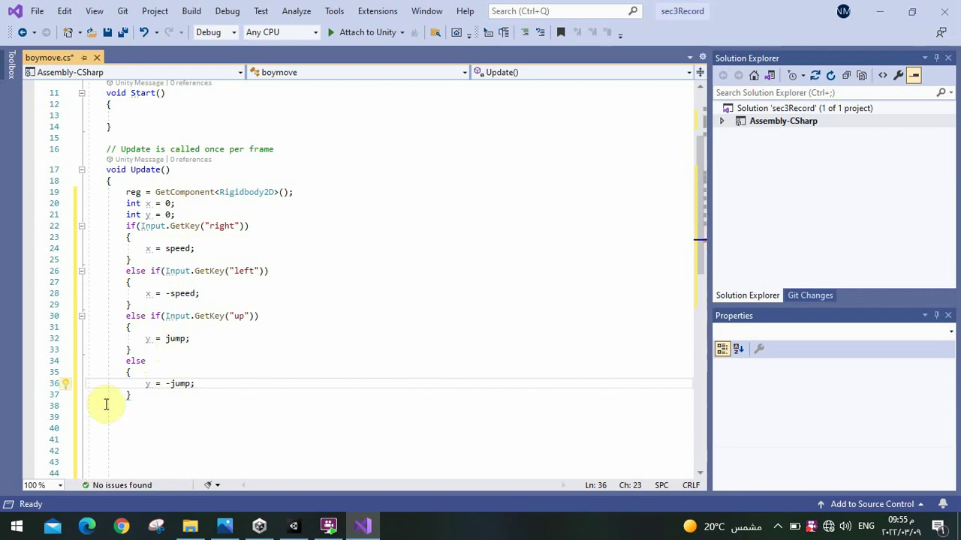
left_click(129, 413)
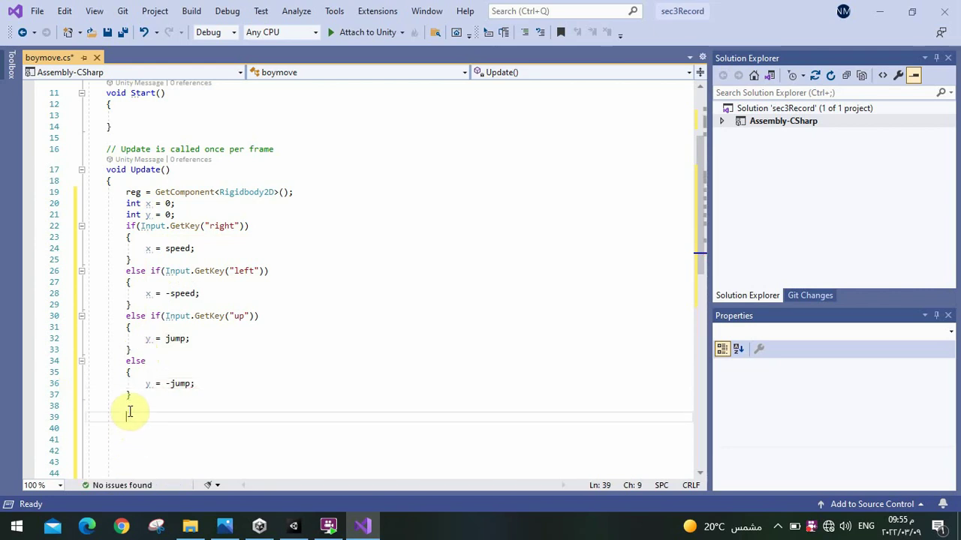
Add reg.AddForce(new Vector2(x, y)); at the end of Update and save boymove.cs
left_click(129, 406)
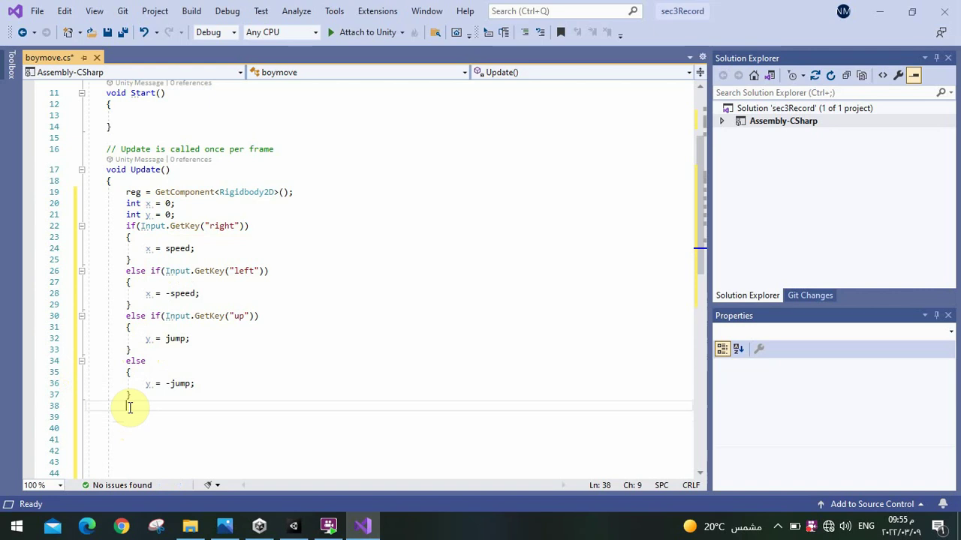
type("re")
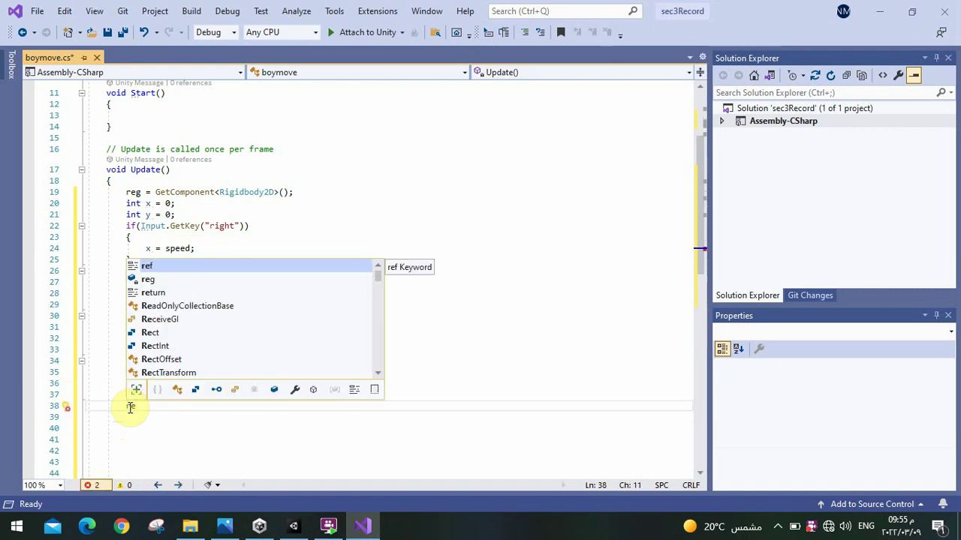
type("g.")
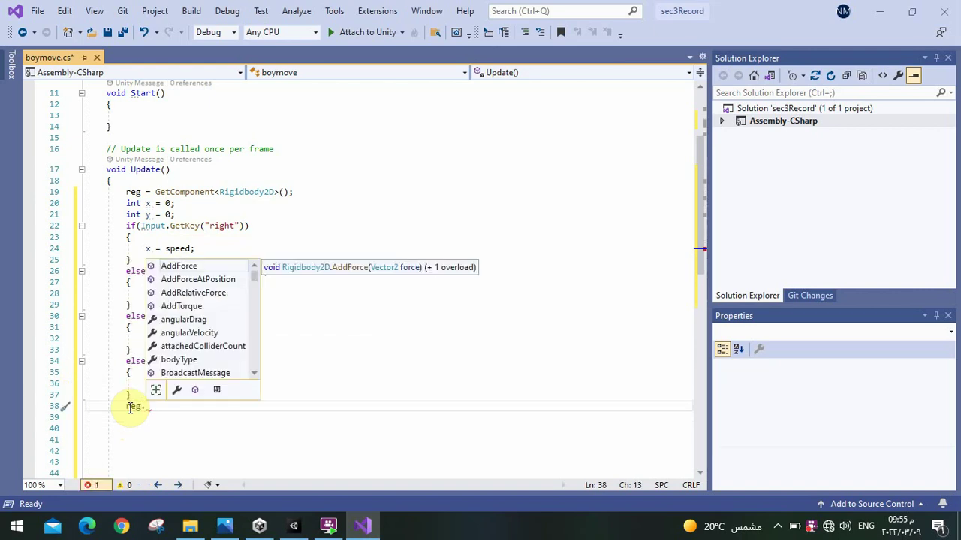
type("add")
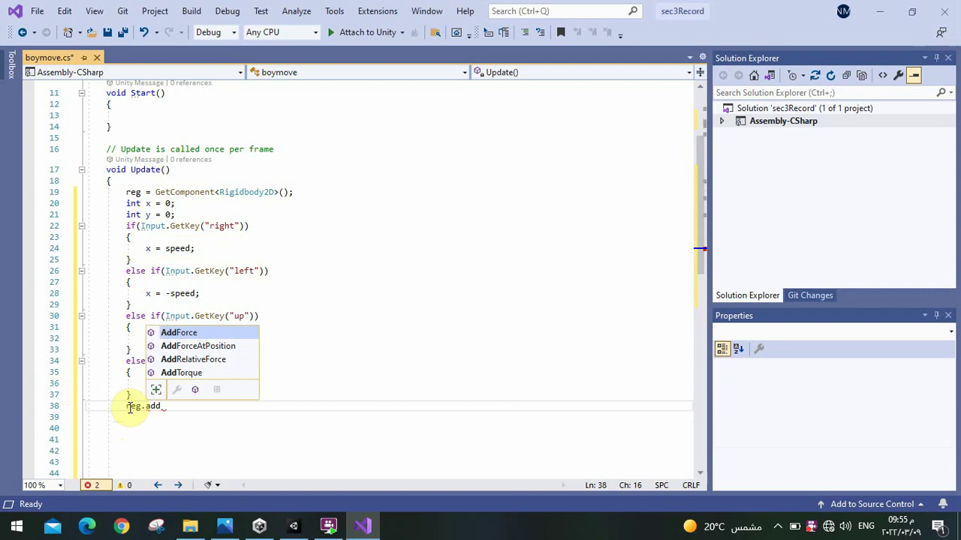
key("Escape")
key("ctrl+space")
key("Tab")
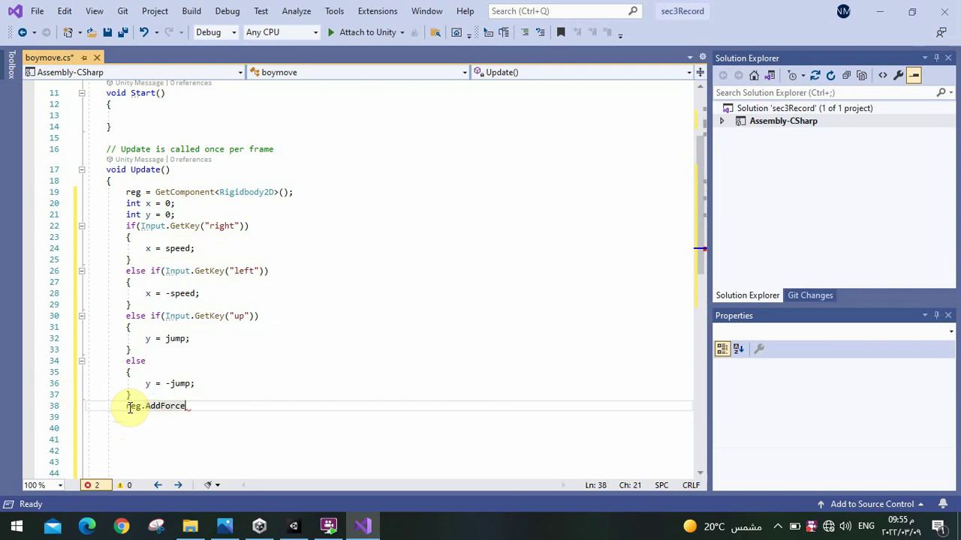
type("(new")
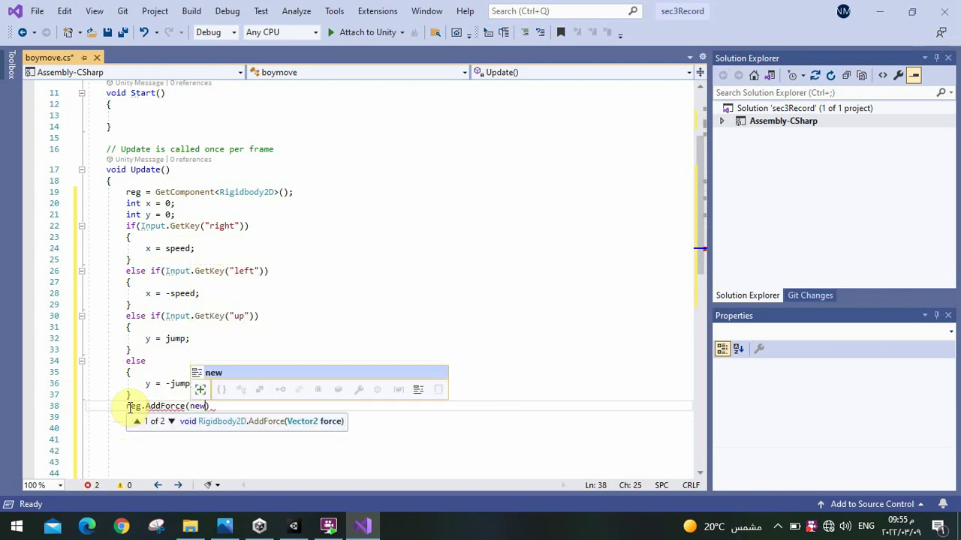
key("Escape")
type("V")
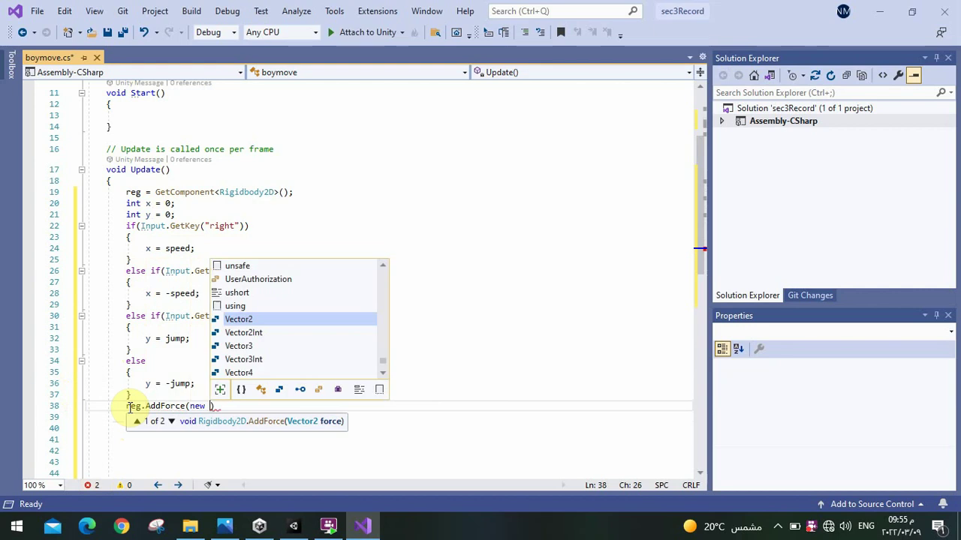
type("ector2")
type("(")
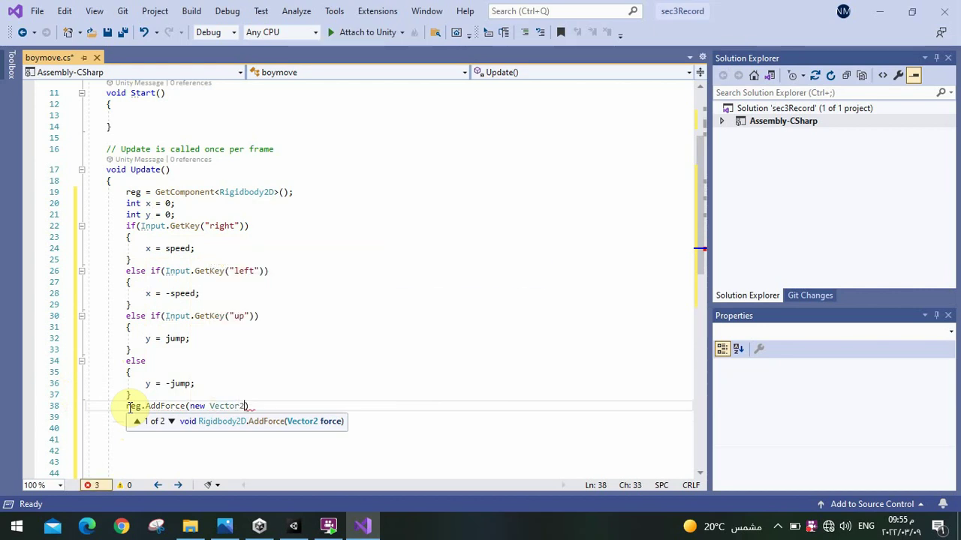
type("x")
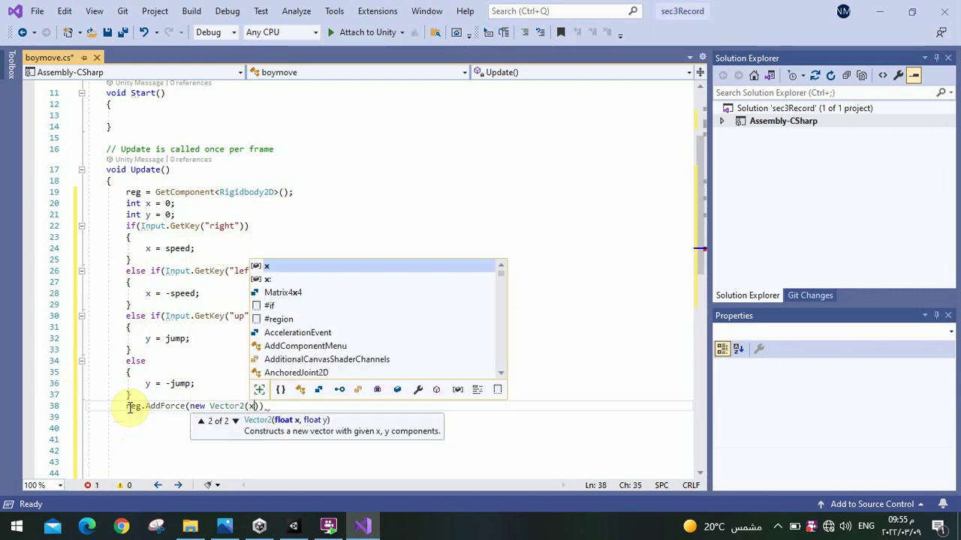
type(",y")
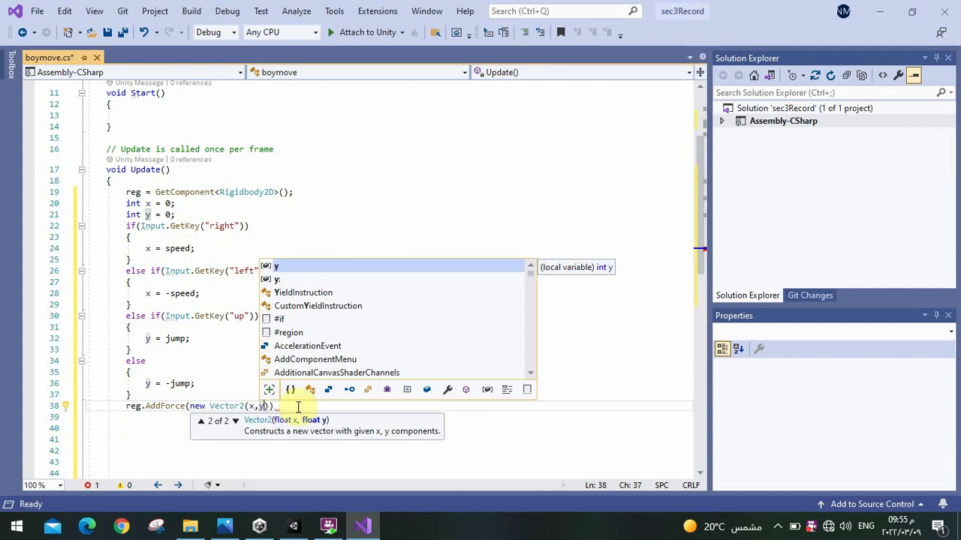
left_click(298, 406)
type(";")
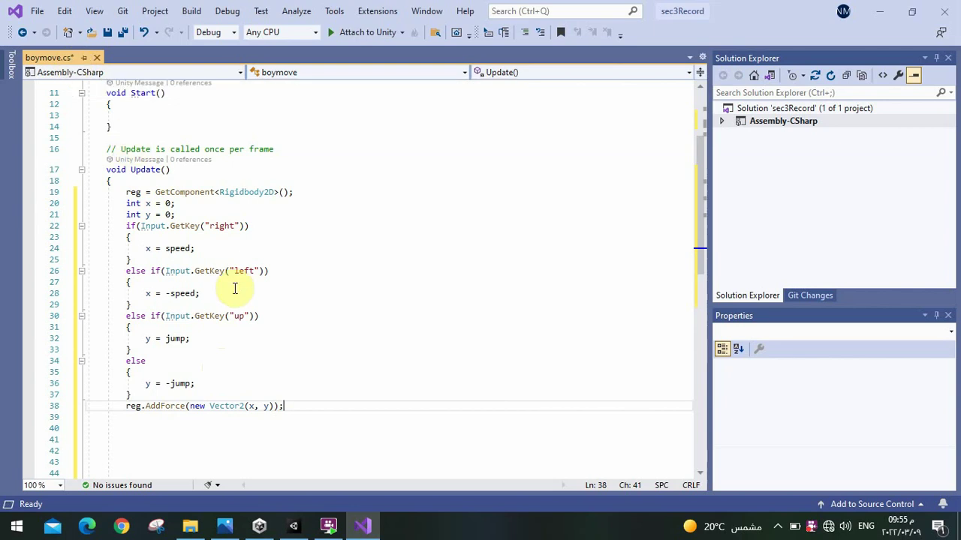
key("ctrl+s")
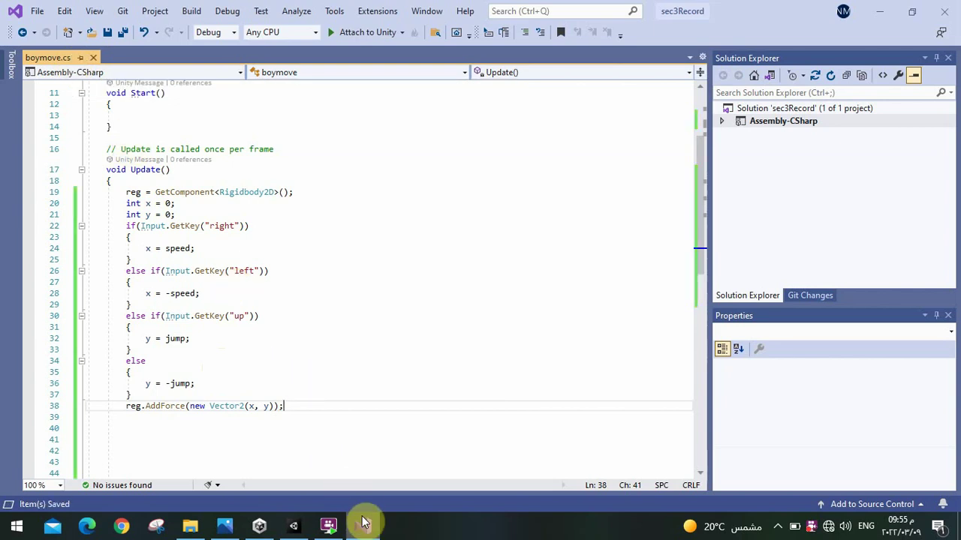
Back in Unity, deselect the boymove script and enter Play mode
mouse_move(294, 529)
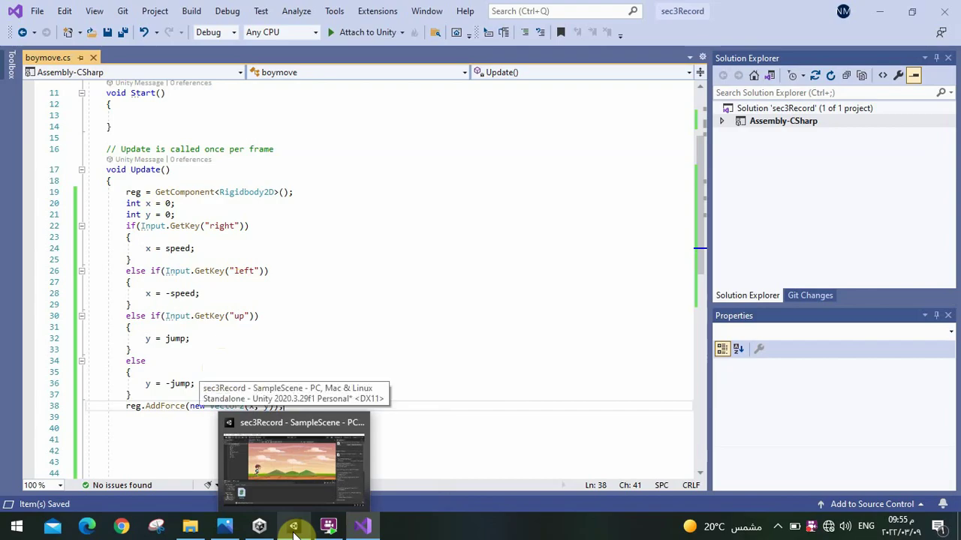
left_click(293, 462)
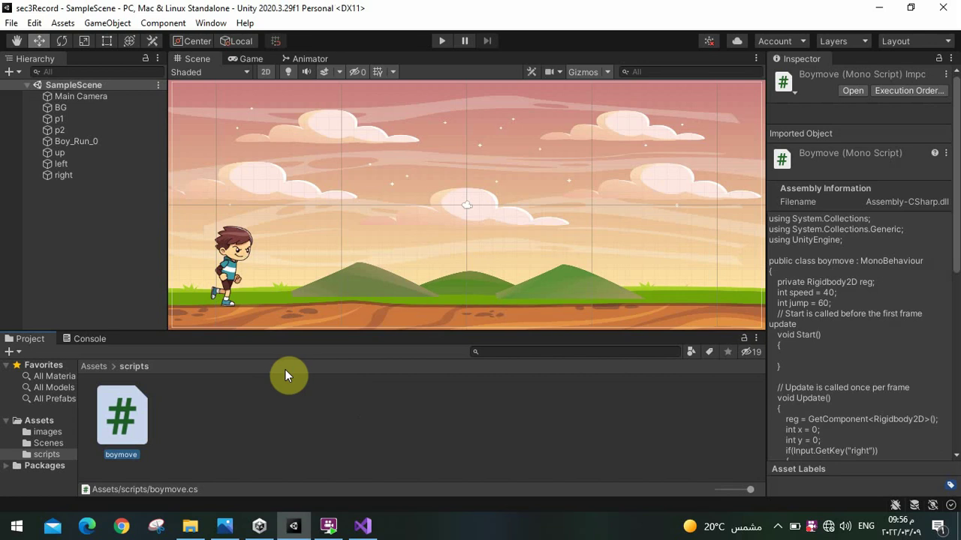
left_click(296, 418)
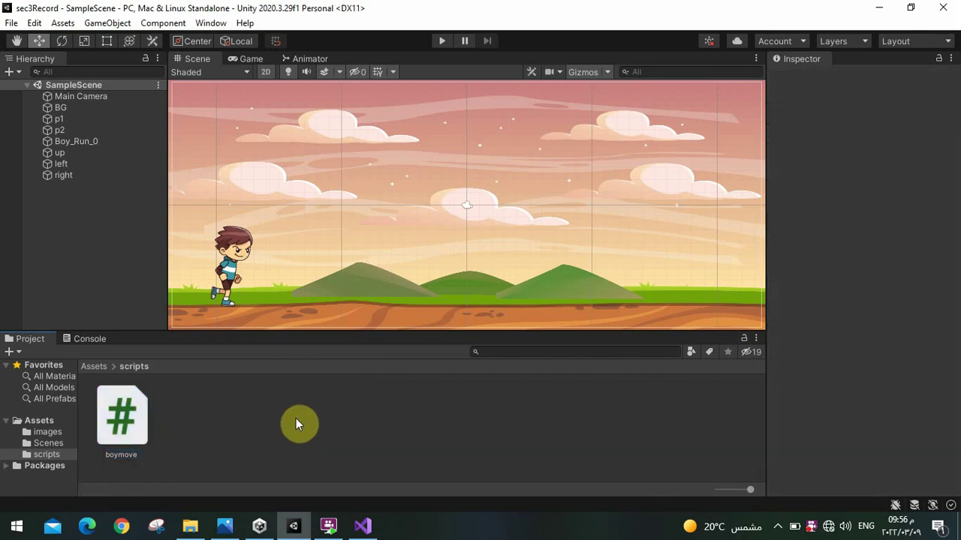
left_click(440, 41)
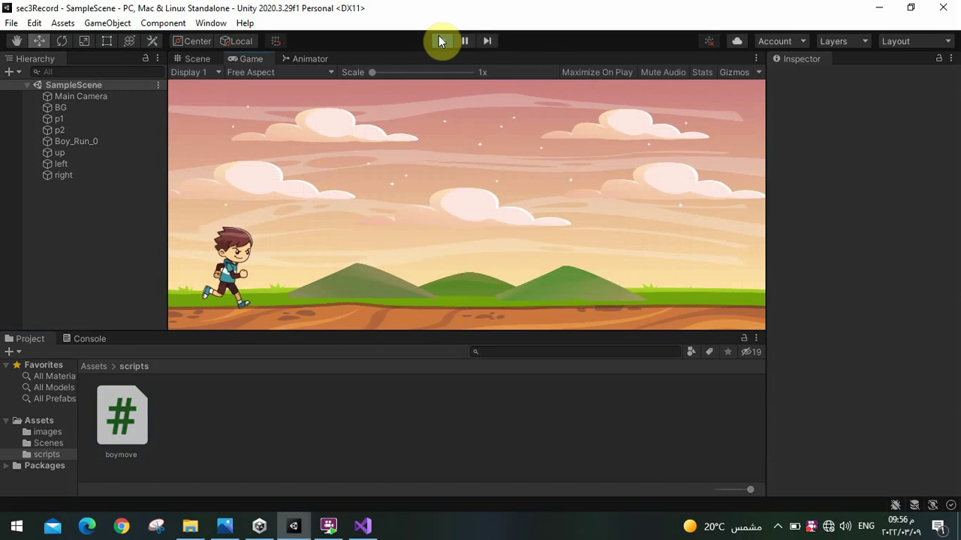
Run and jump the boy with the Right, Left and Up arrow keys, then stop Play mode
key("Right")
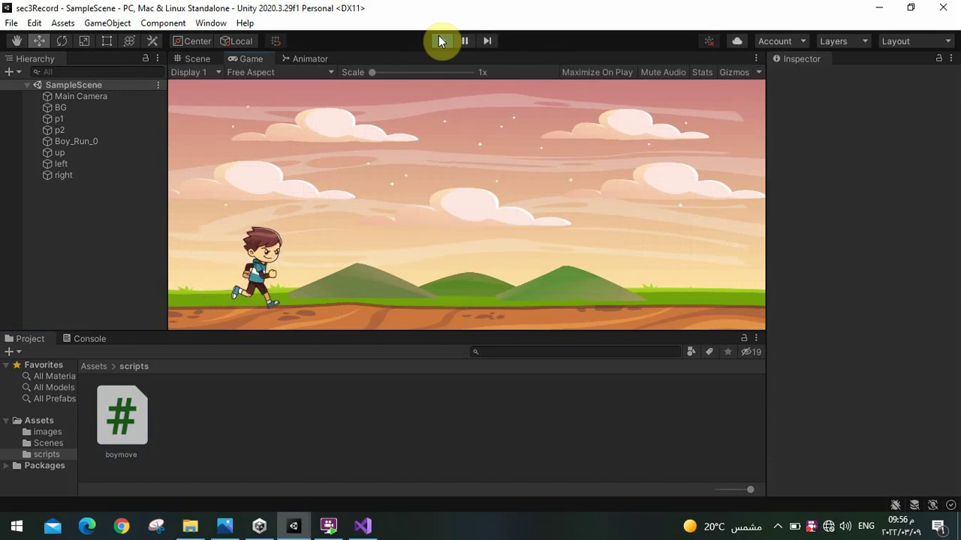
key("Right")
key("Right")
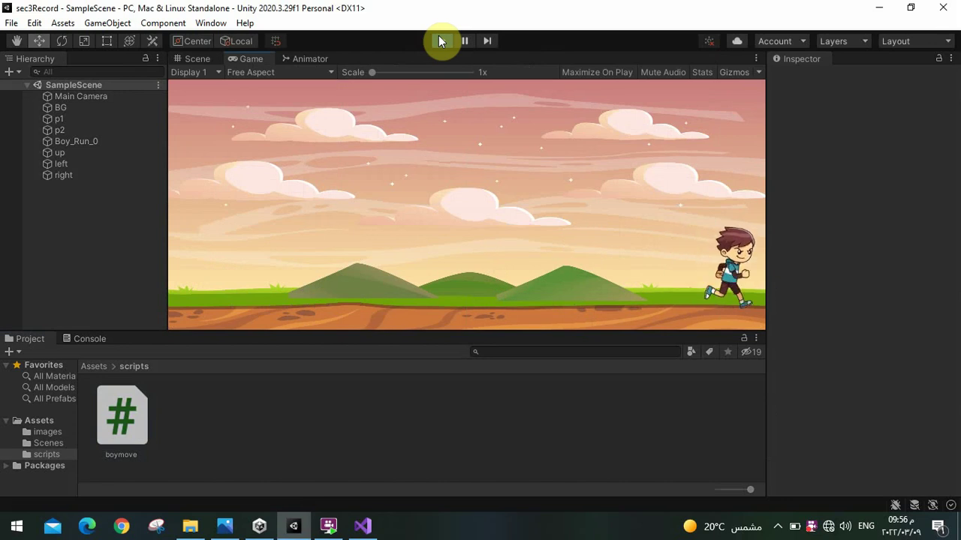
key("Left")
key("Right")
key("Left")
key("Right")
key("Left")
key("Up")
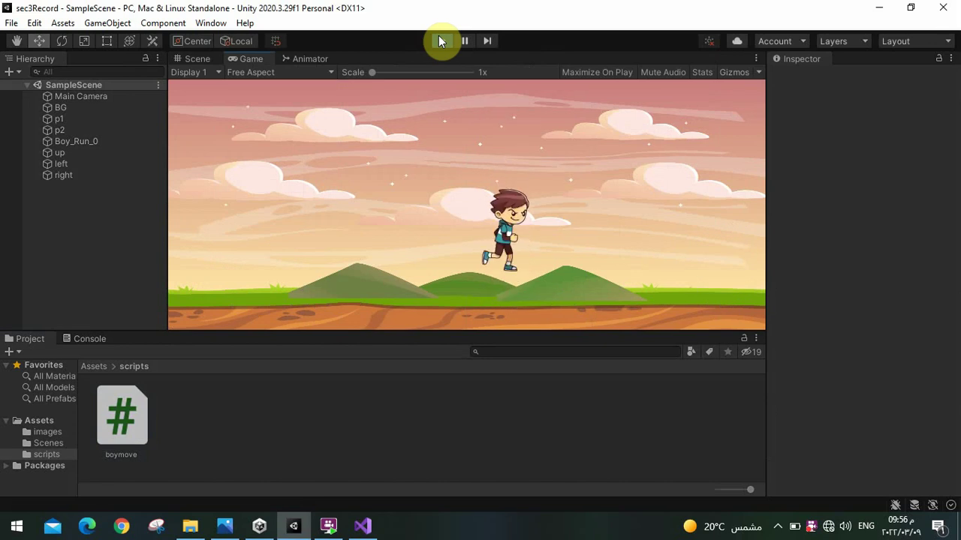
key("Up")
key("Left")
key("Right")
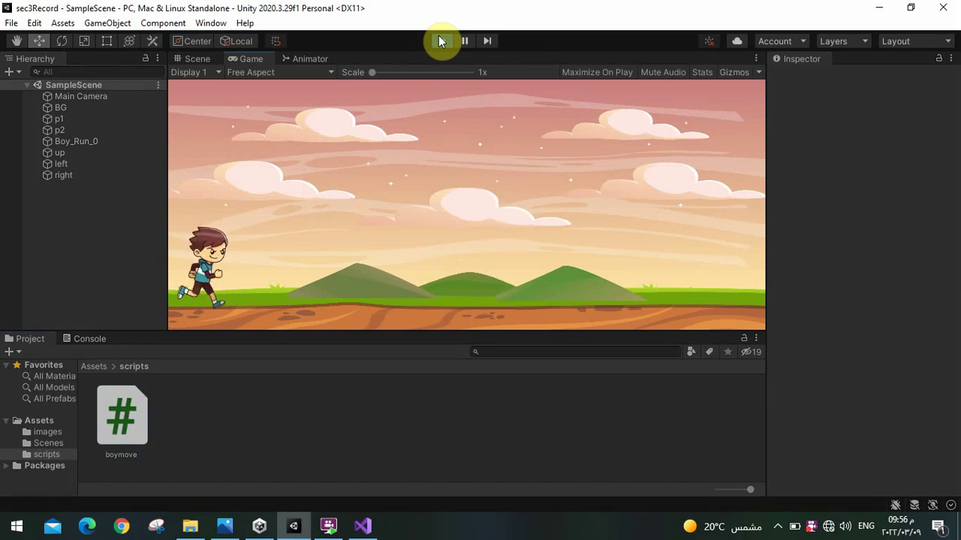
key("Left")
key("Right")
key("Left")
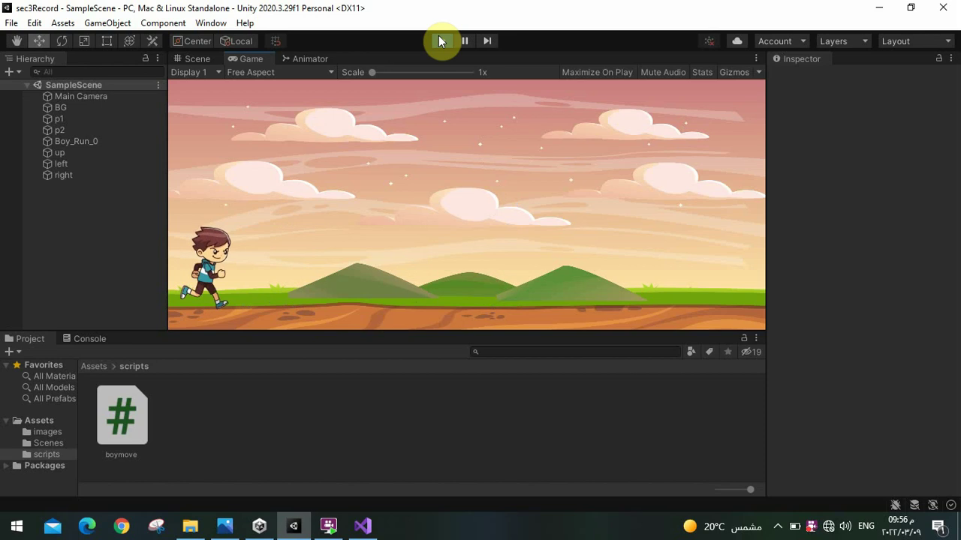
key("Right")
key("Left")
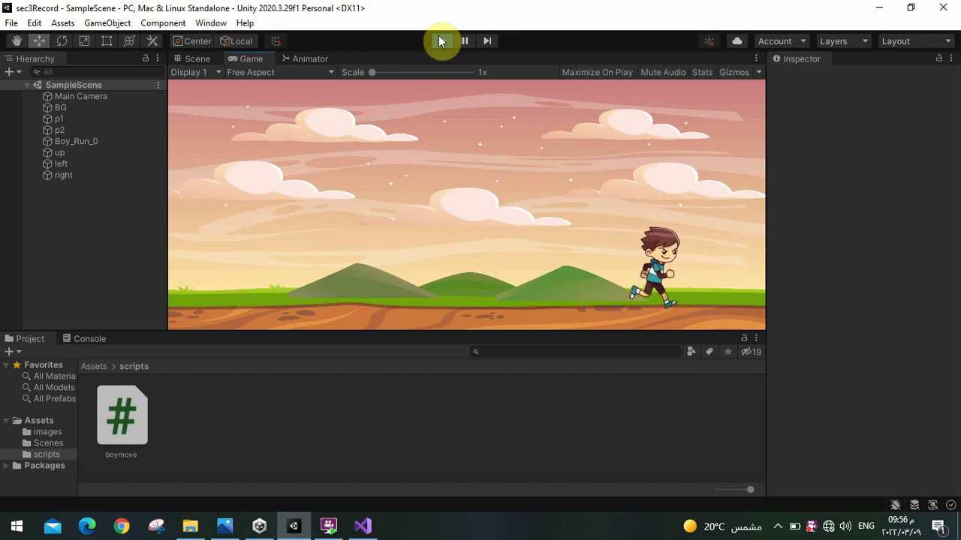
key("Left")
key("Right")
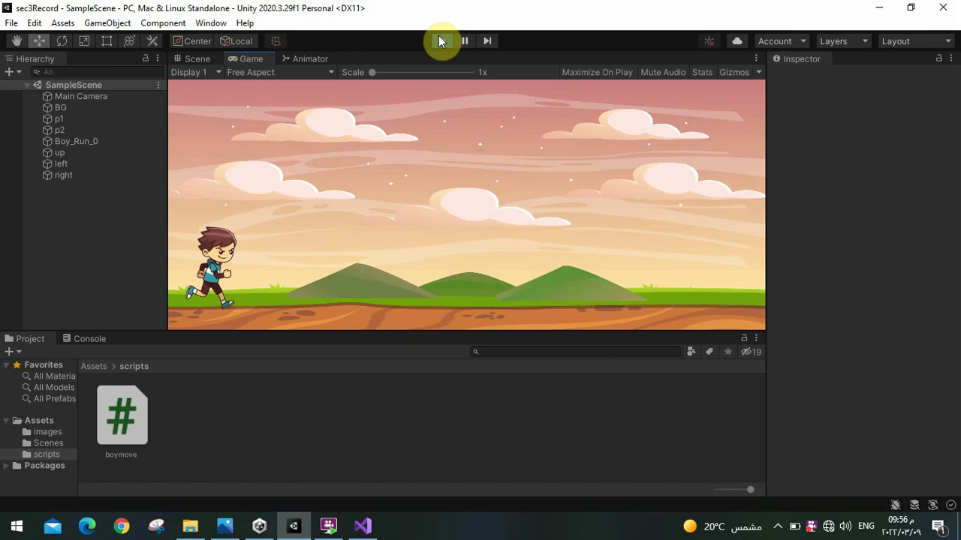
key("Right")
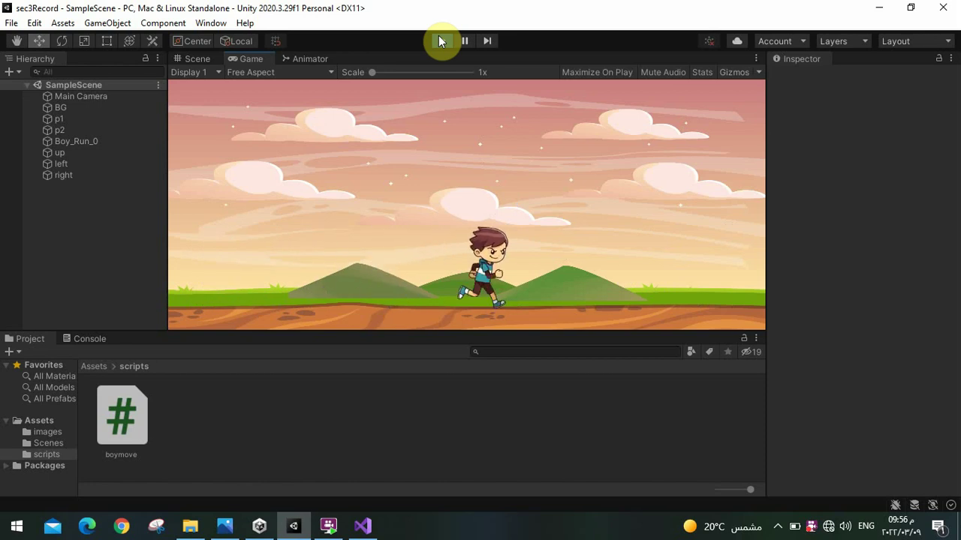
key("Left")
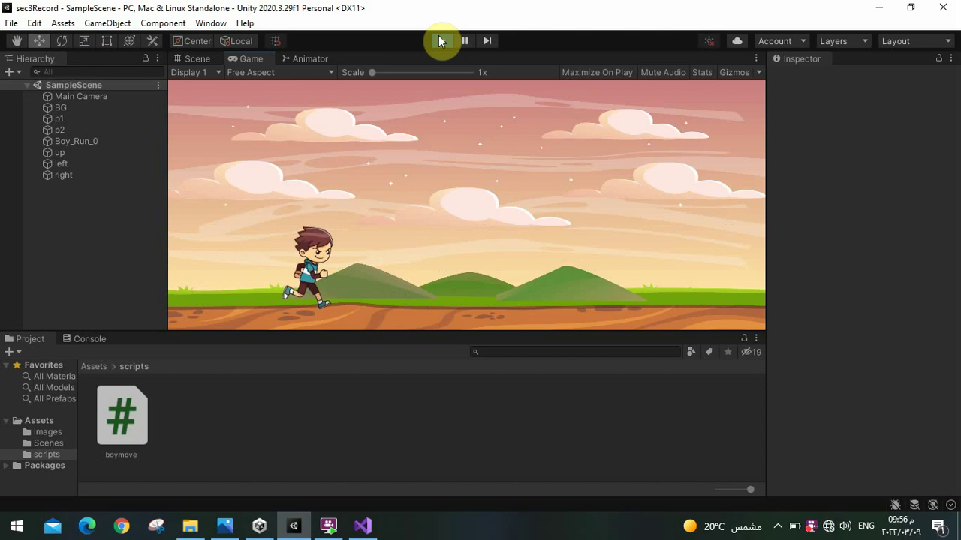
key("Right")
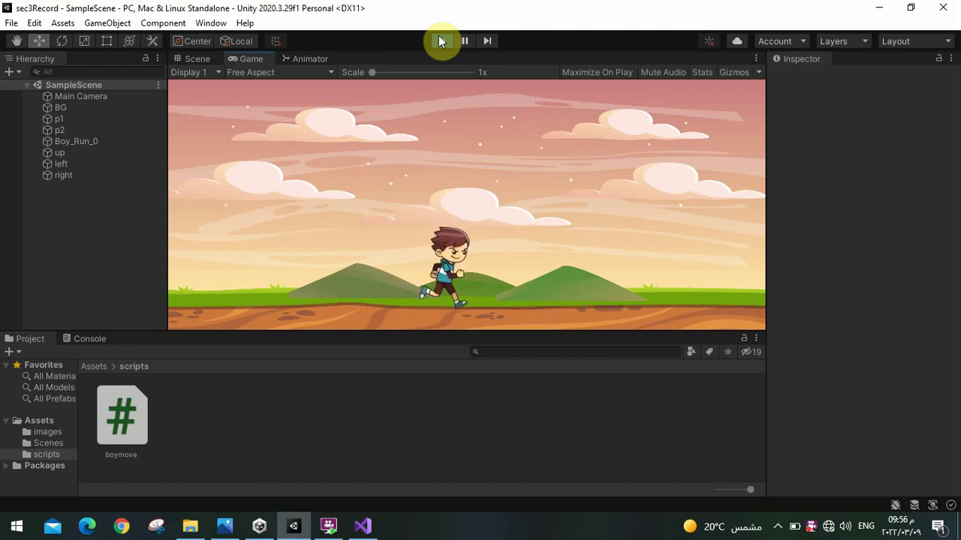
key("Left")
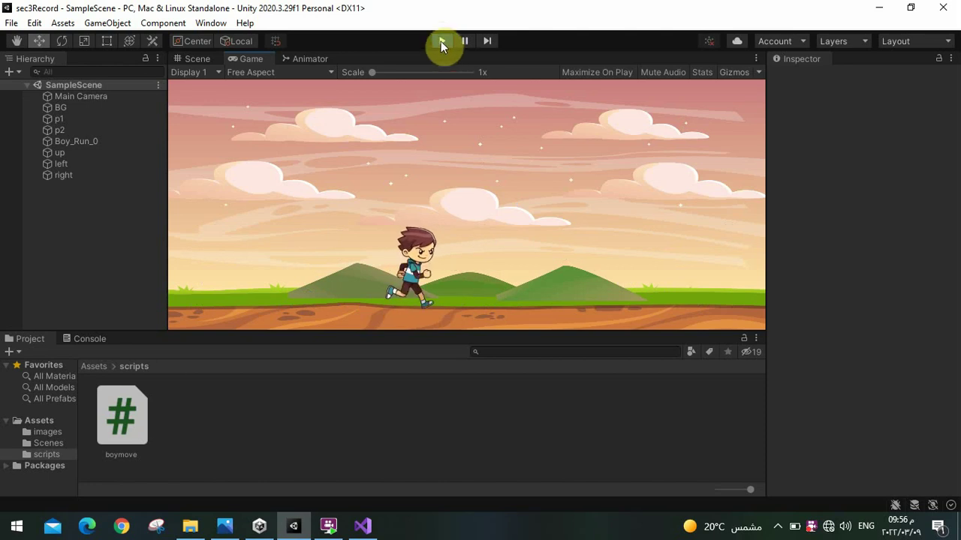
left_click(441, 42)
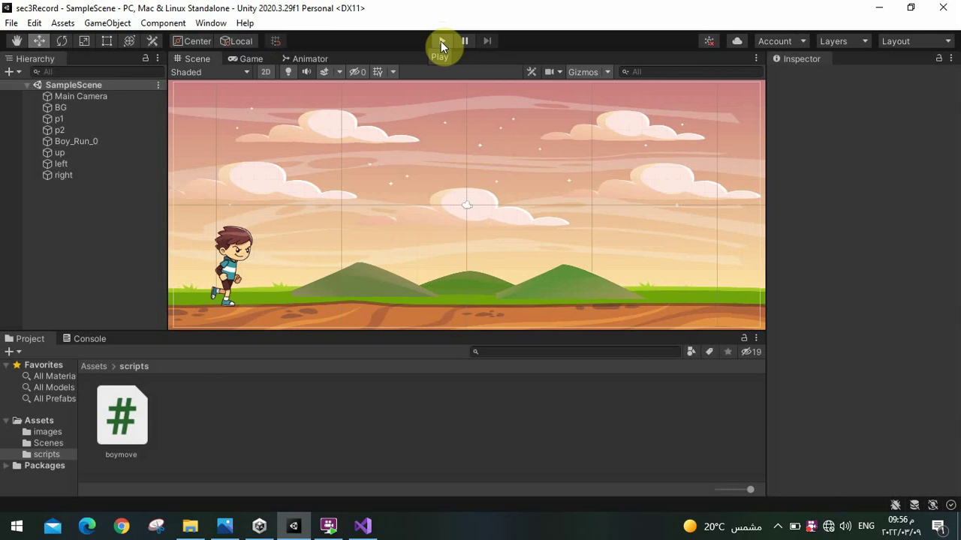
left_click(64, 143)
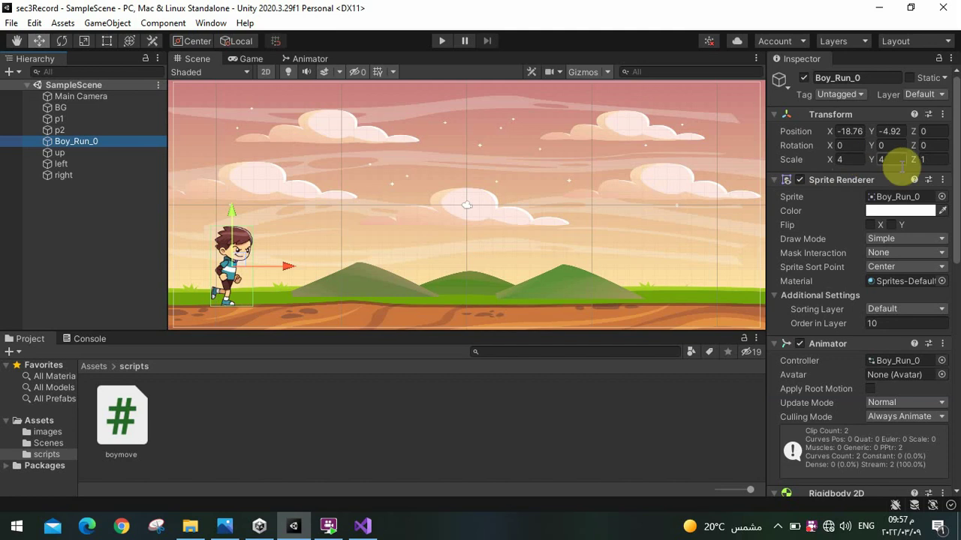
left_click(839, 160)
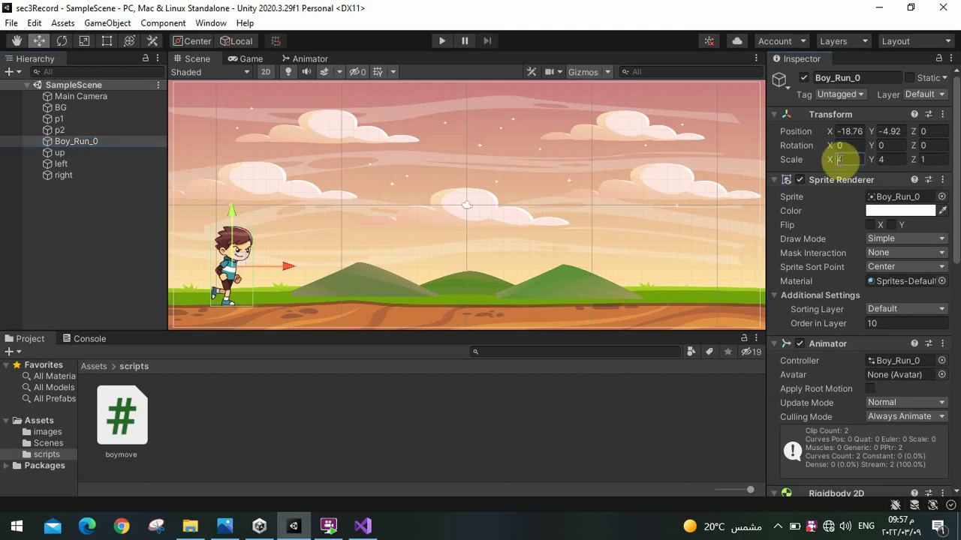
type("-4")
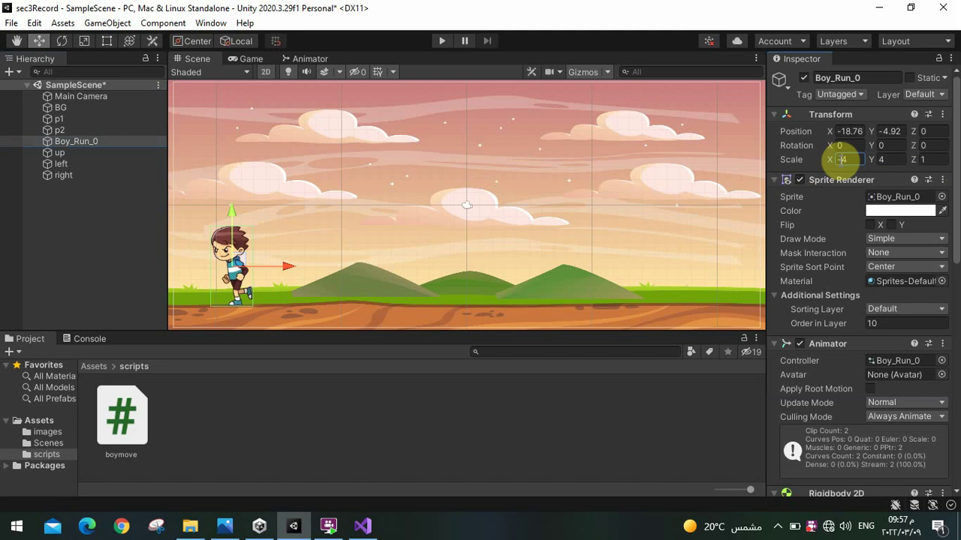
type("4")
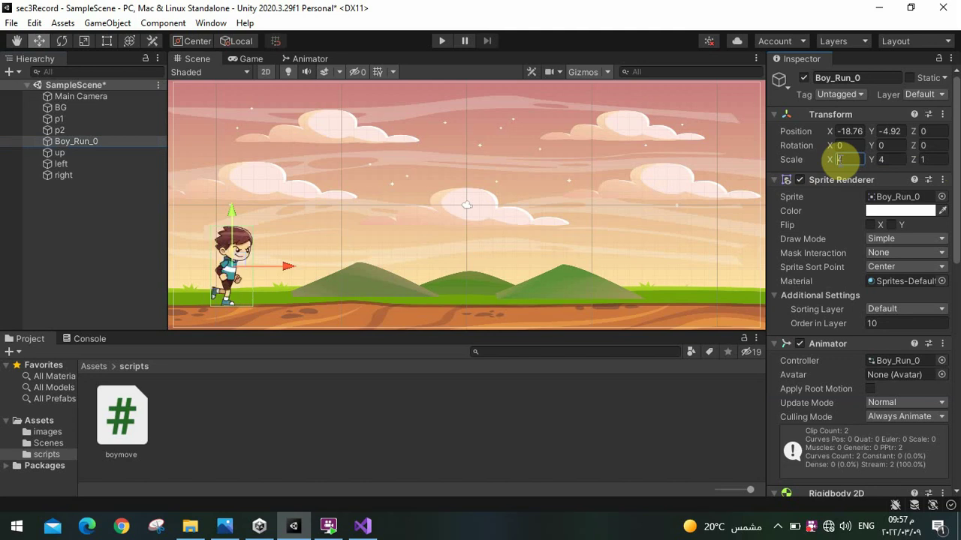
left_click(609, 217)
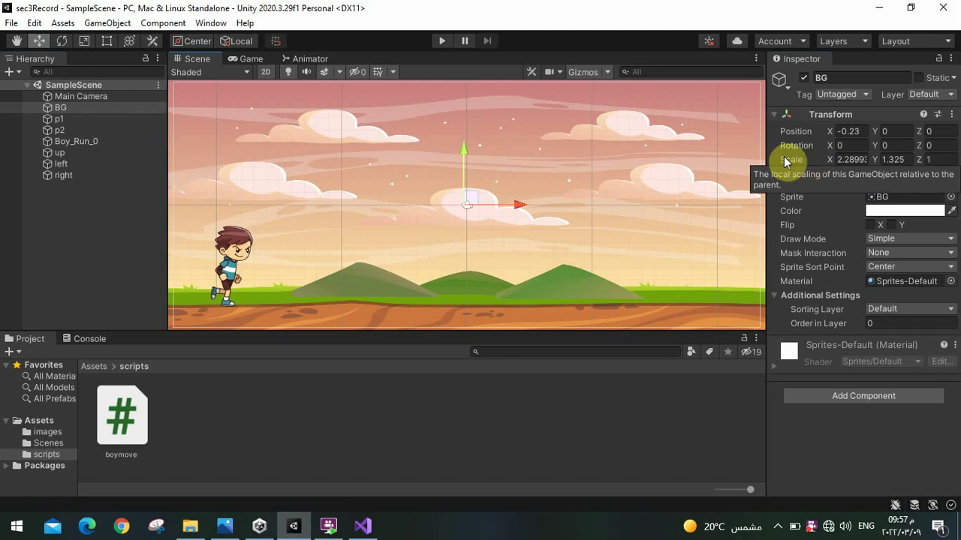
Start a transform.localScale statement under x = -speed in the left-key branch
left_click(360, 527)
mouse_move(221, 407)
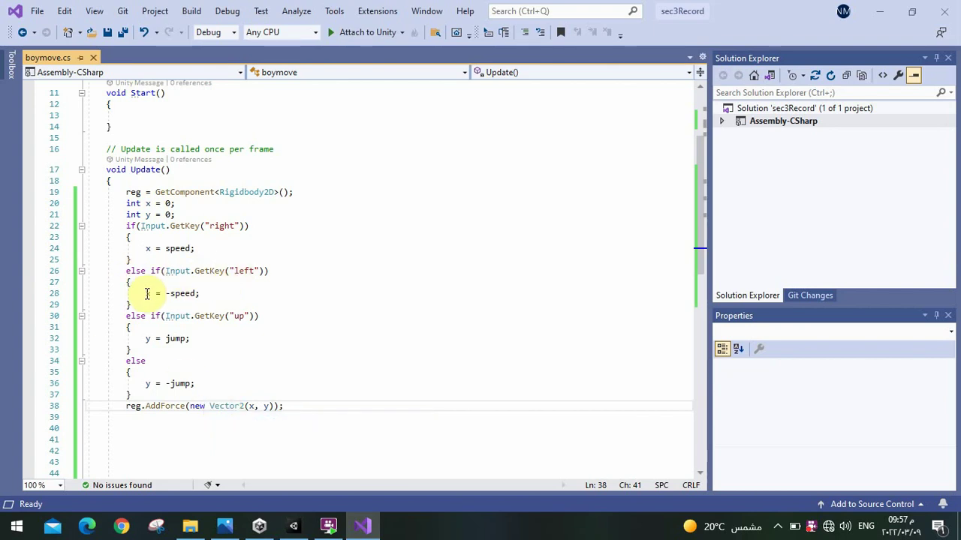
left_click(206, 293)
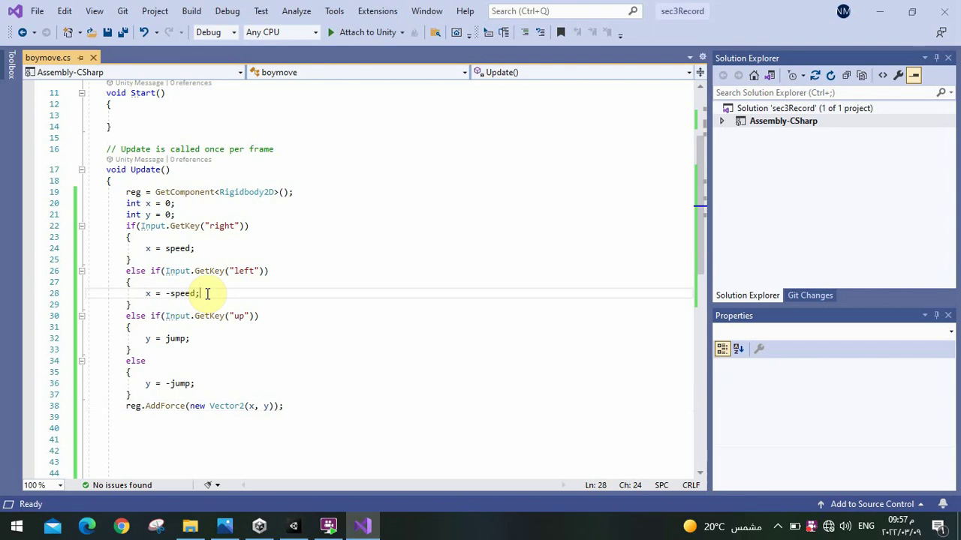
key("Return")
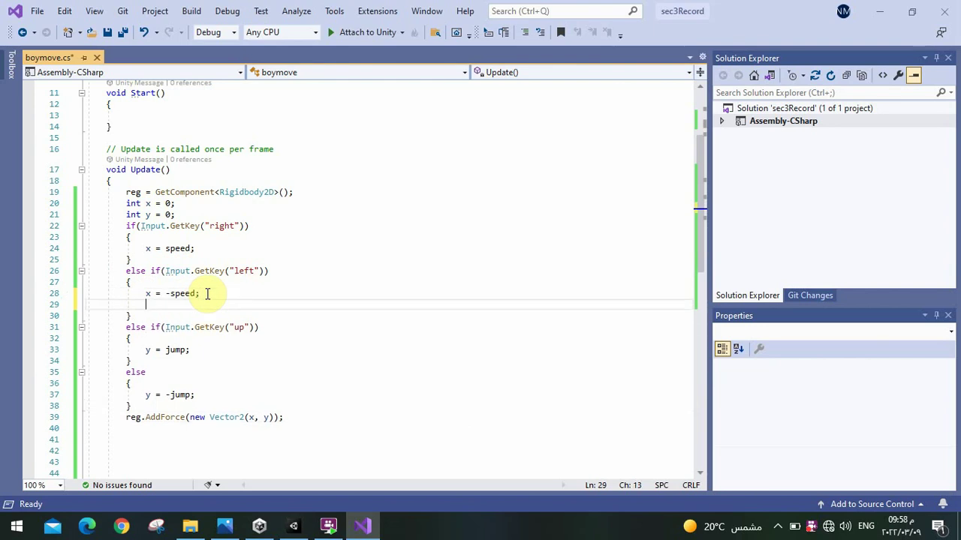
type("tr")
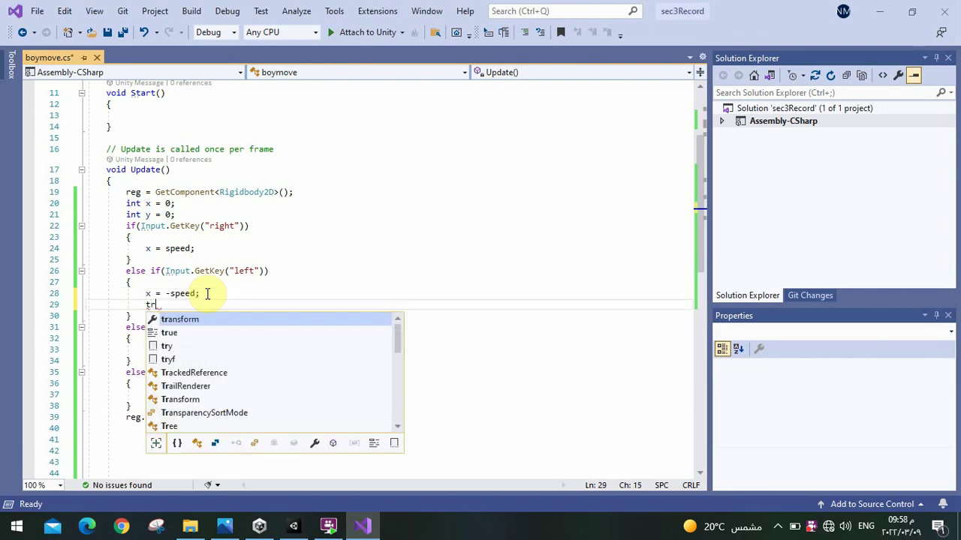
type("an")
key("Tab")
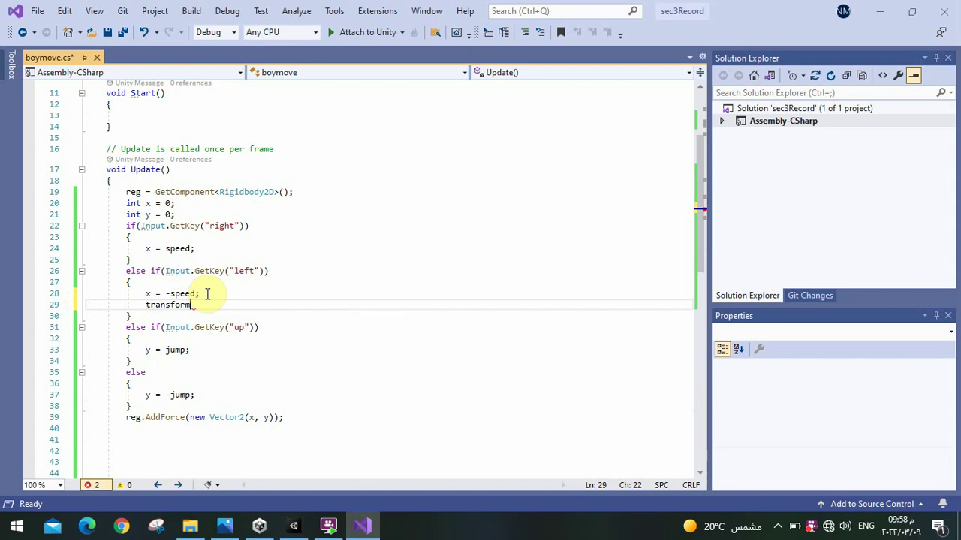
type(".lo")
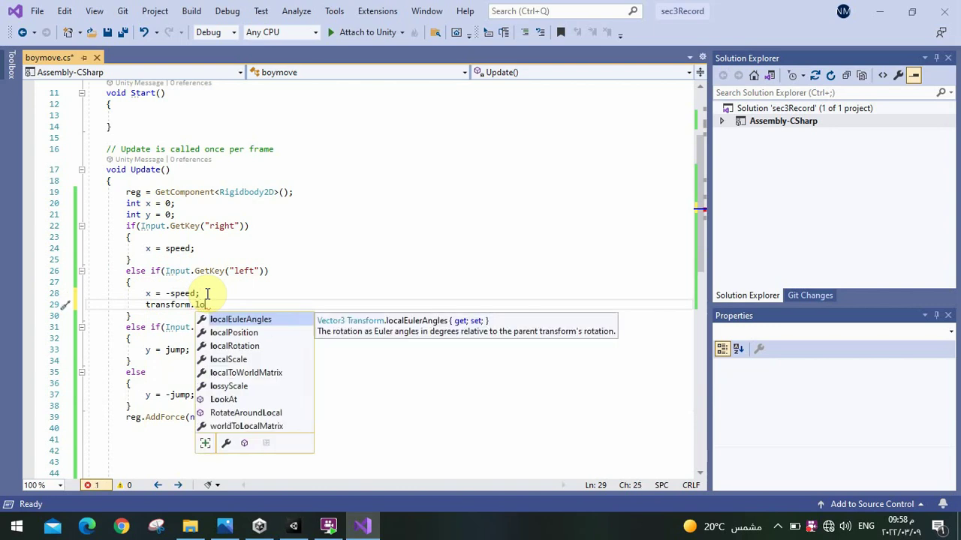
key("Down")
key("Down")
key("Down")
key("Down")
key("Up")
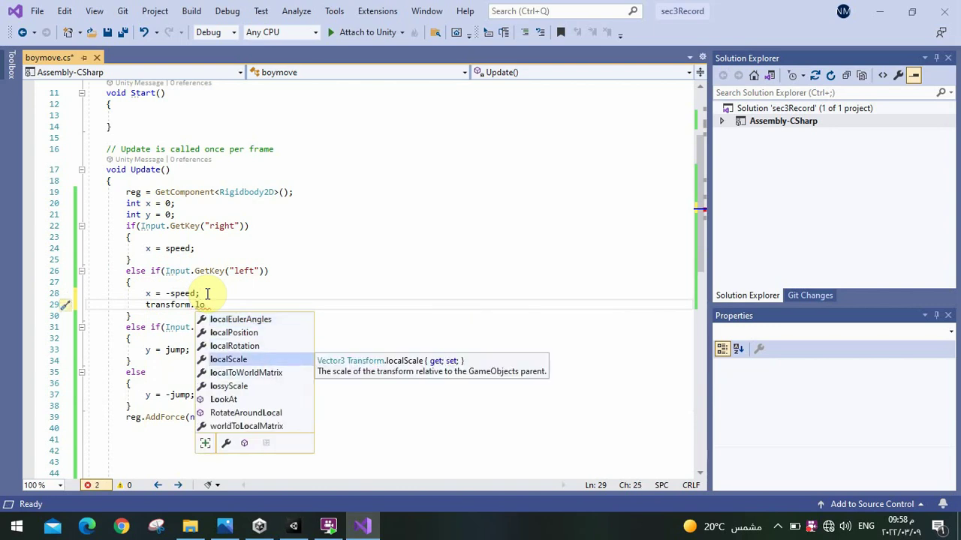
key("Tab")
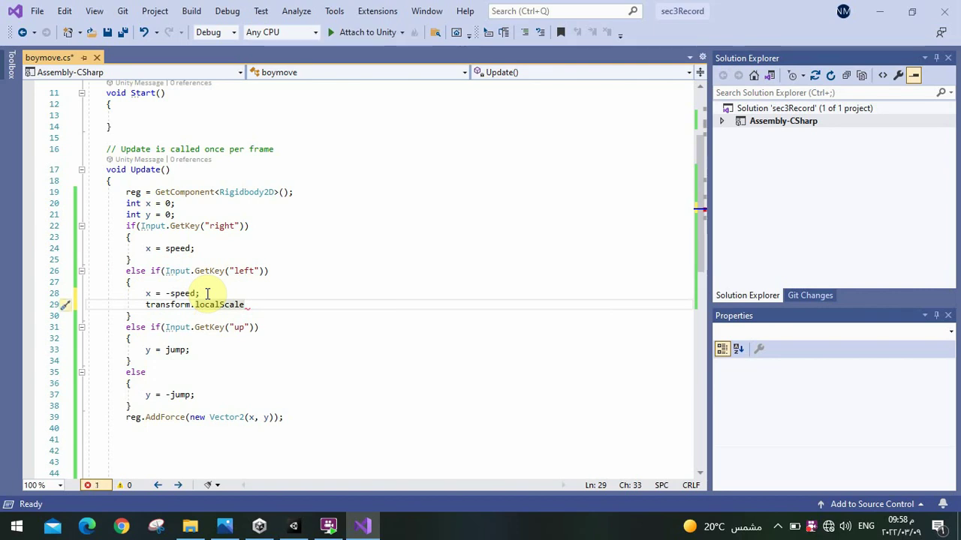
Assign it new Vector3(-4, 4, 1), save boymove.cs and switch back to Unity
type("=")
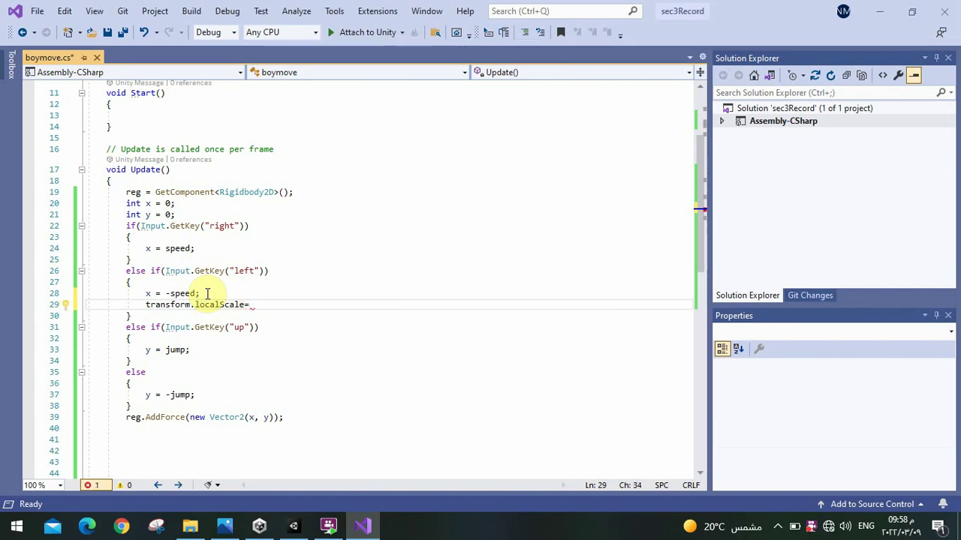
type("ne")
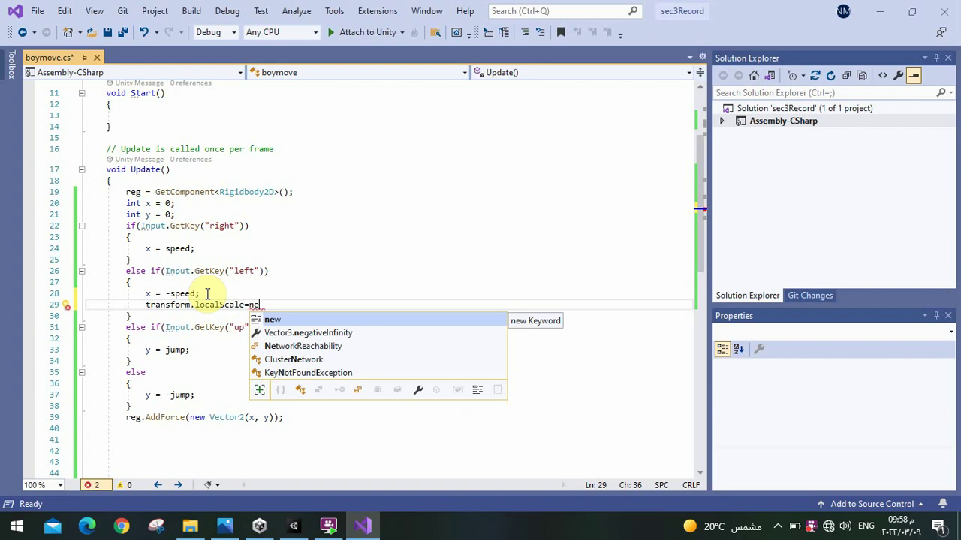
key("Tab")
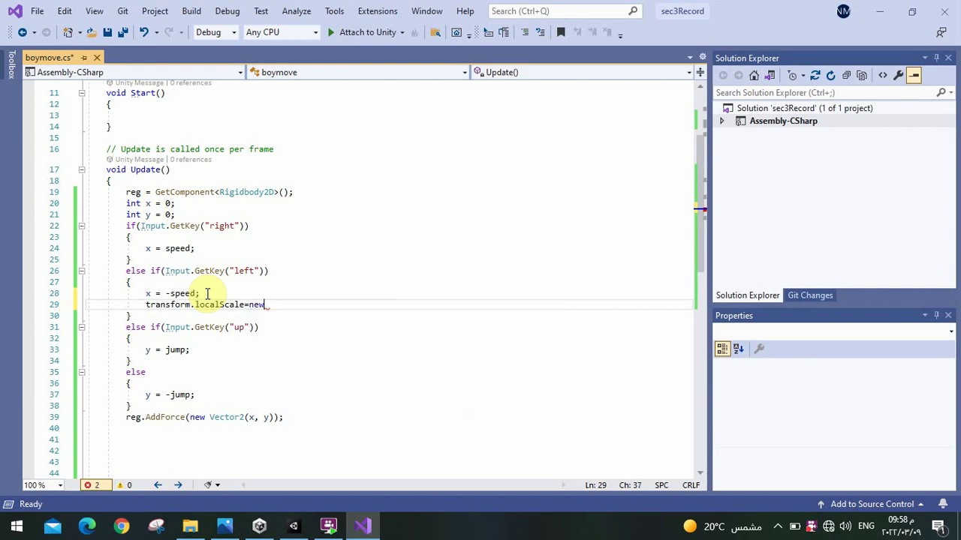
type("Ve")
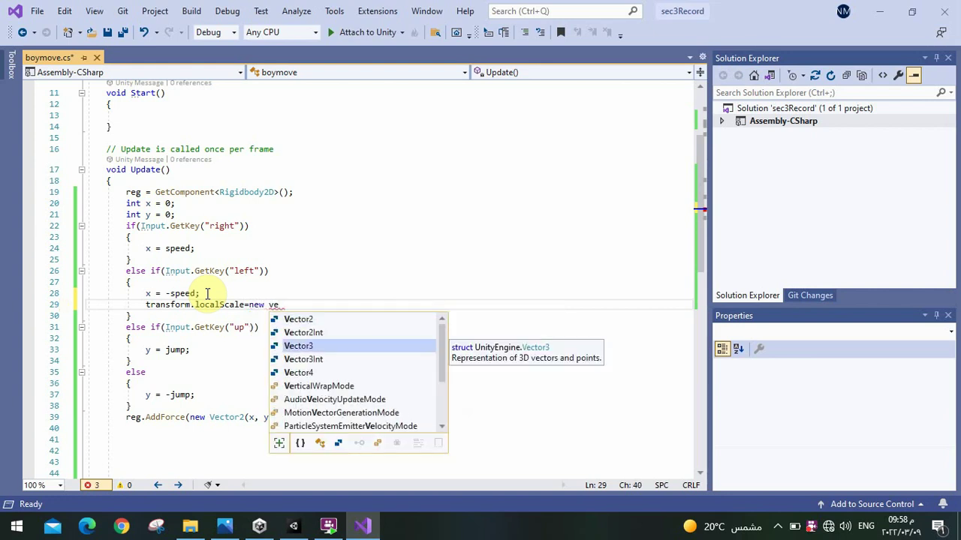
key("Tab")
type("(")
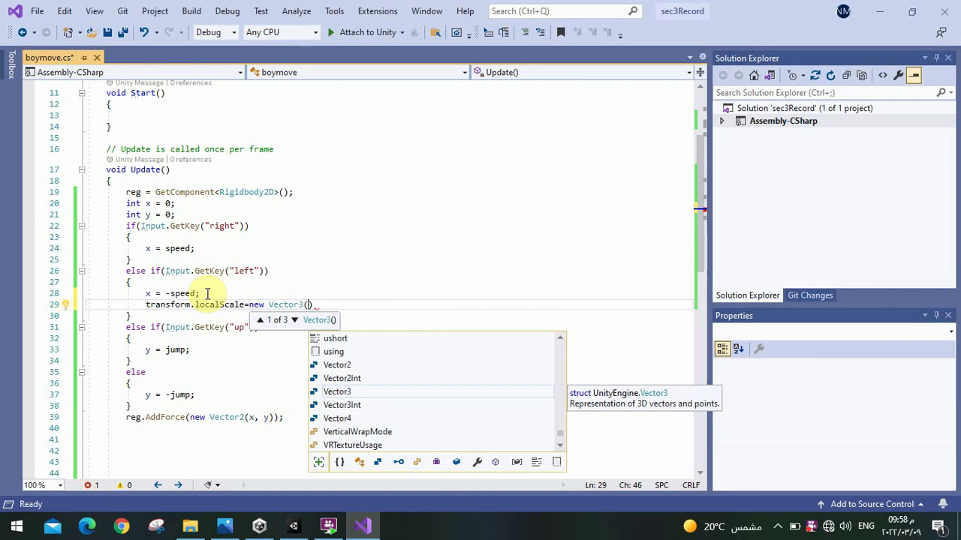
type("-4")
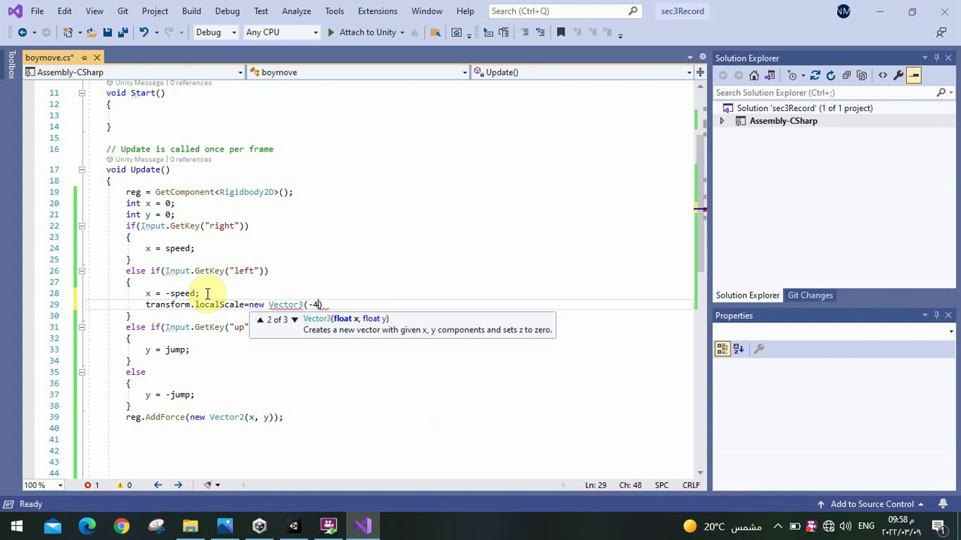
type(",4,1")
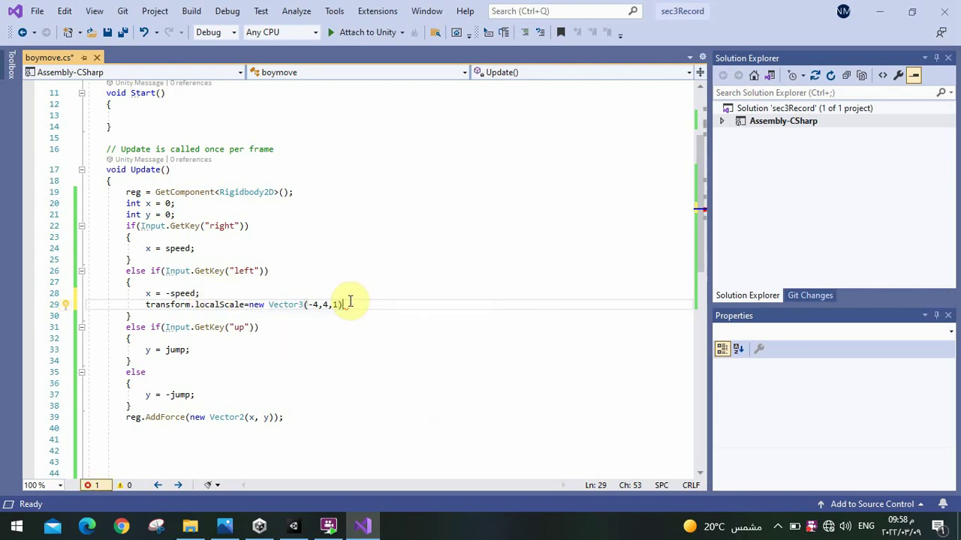
type(";")
key("ctrl+s")
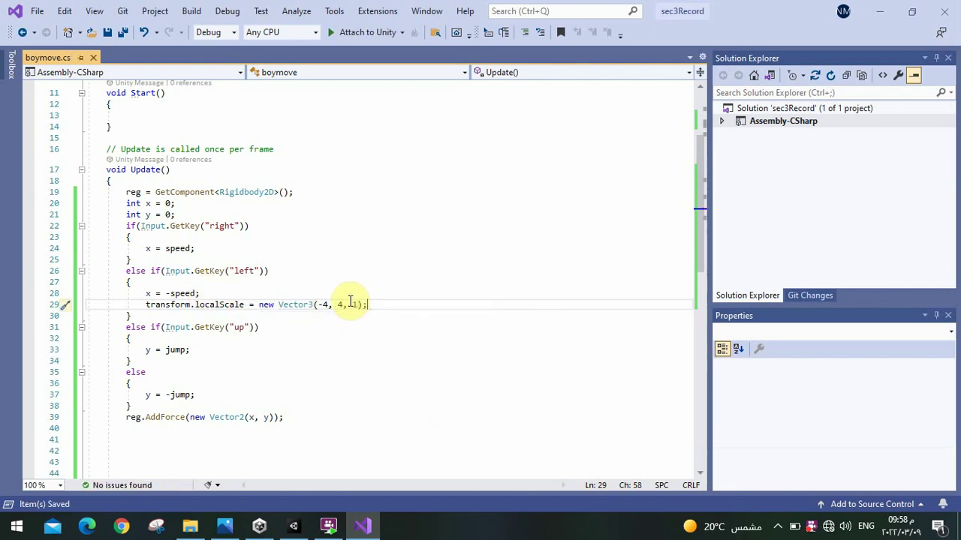
mouse_move(363, 527)
left_click(293, 526)
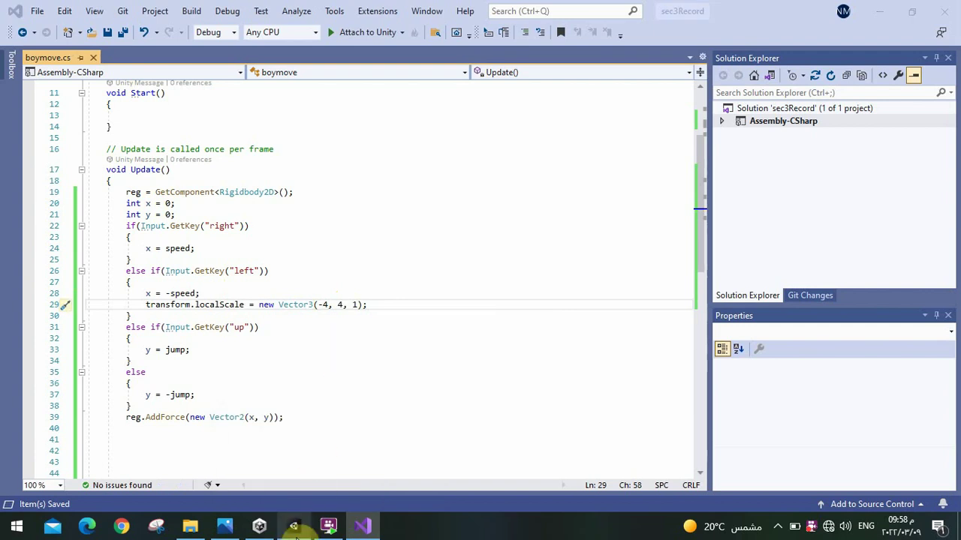
Play-test the updated boymove script by running the boy right and left, then exit Play mode
mouse_move(295, 531)
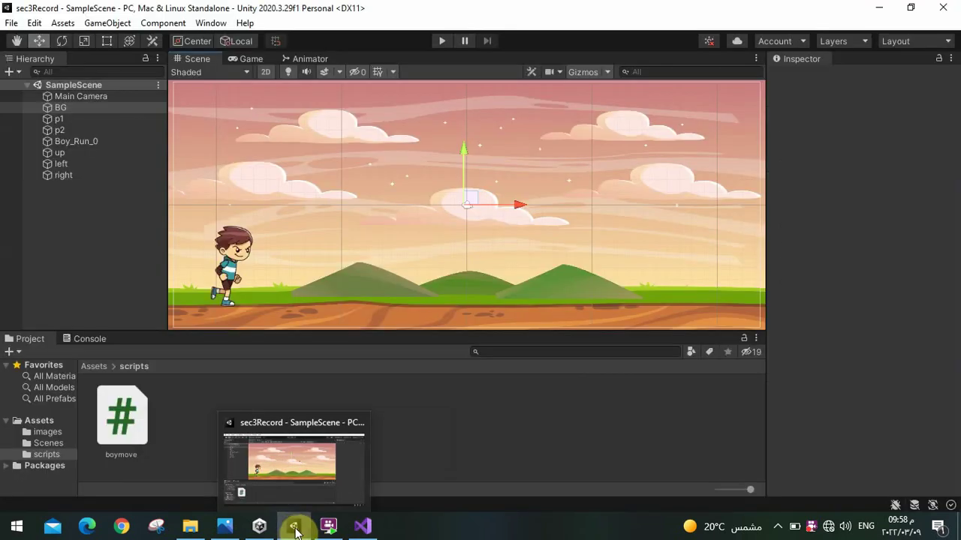
left_click(284, 466)
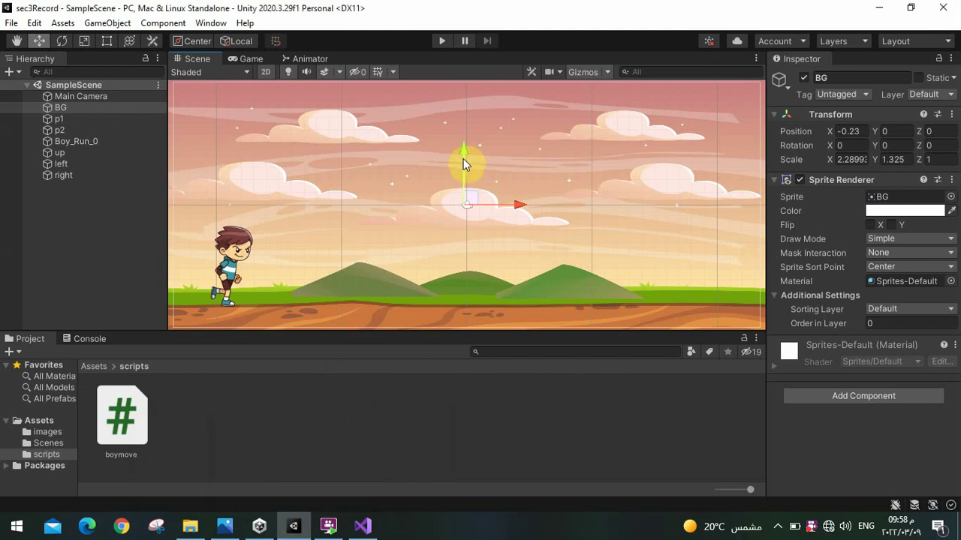
left_click(443, 39)
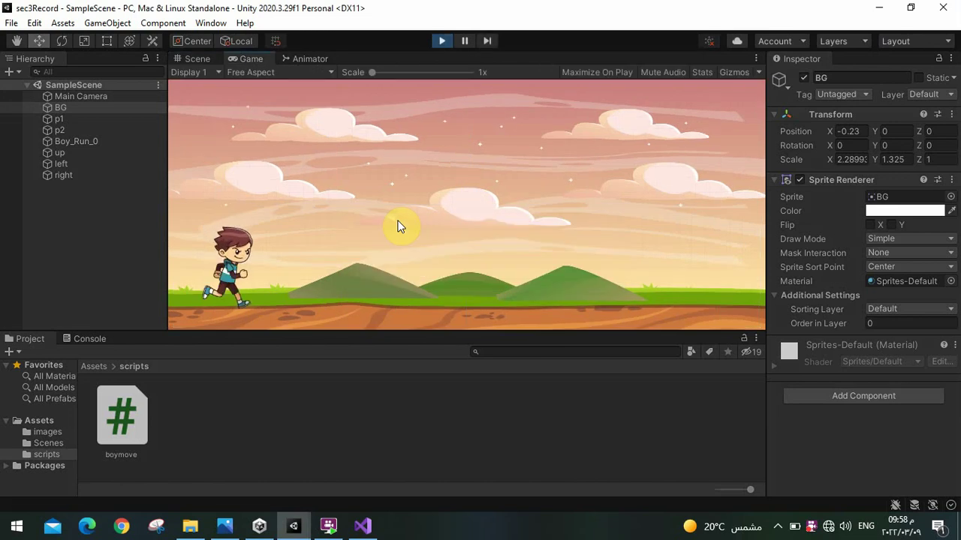
key("Right")
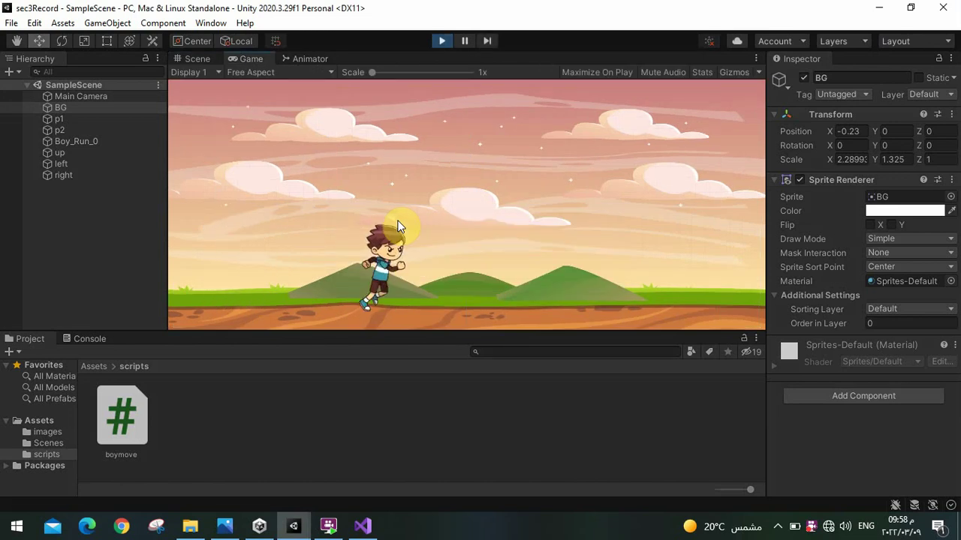
key("Left")
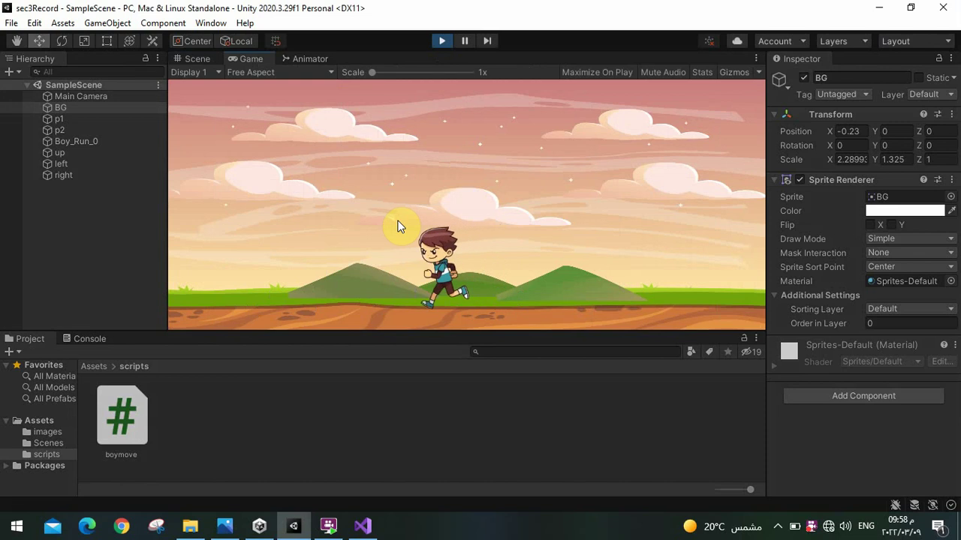
key("Right")
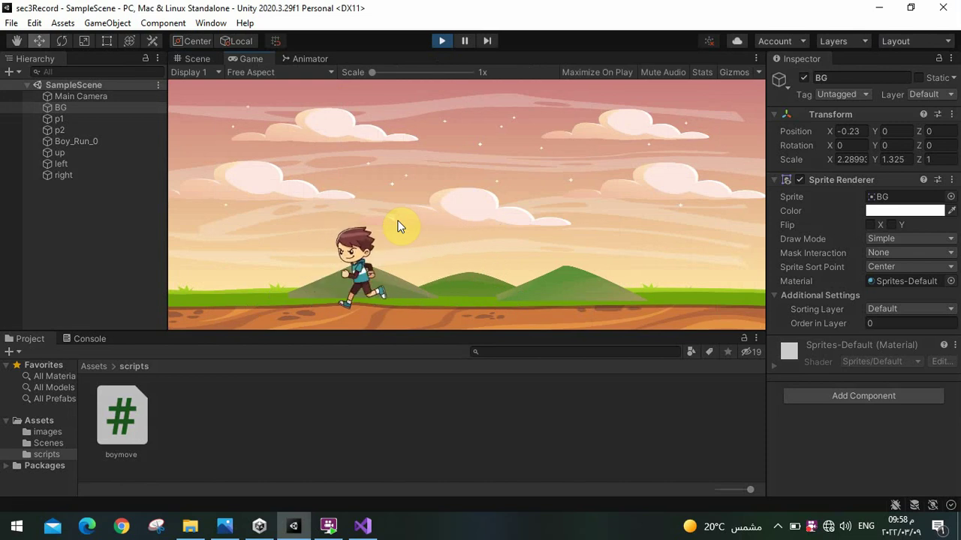
key("Left")
key("Right")
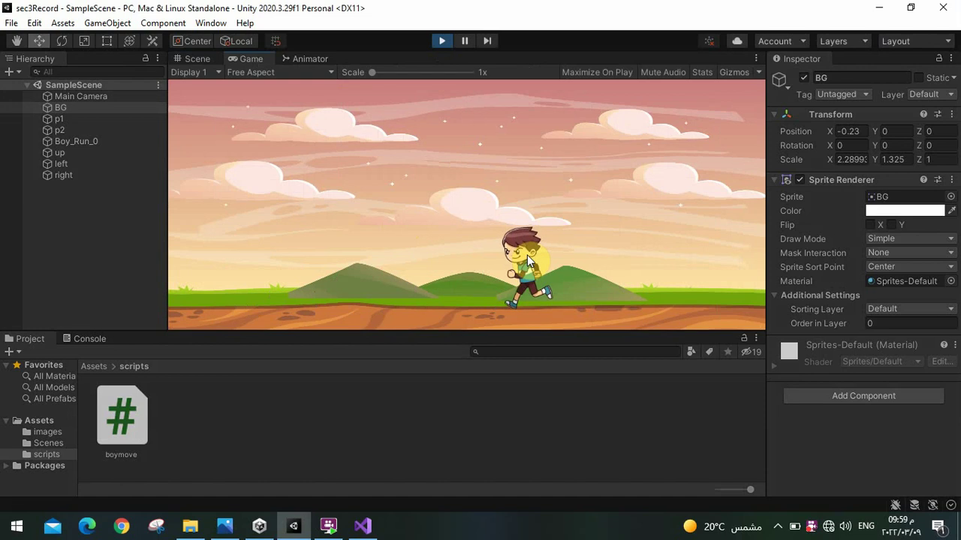
left_click(442, 42)
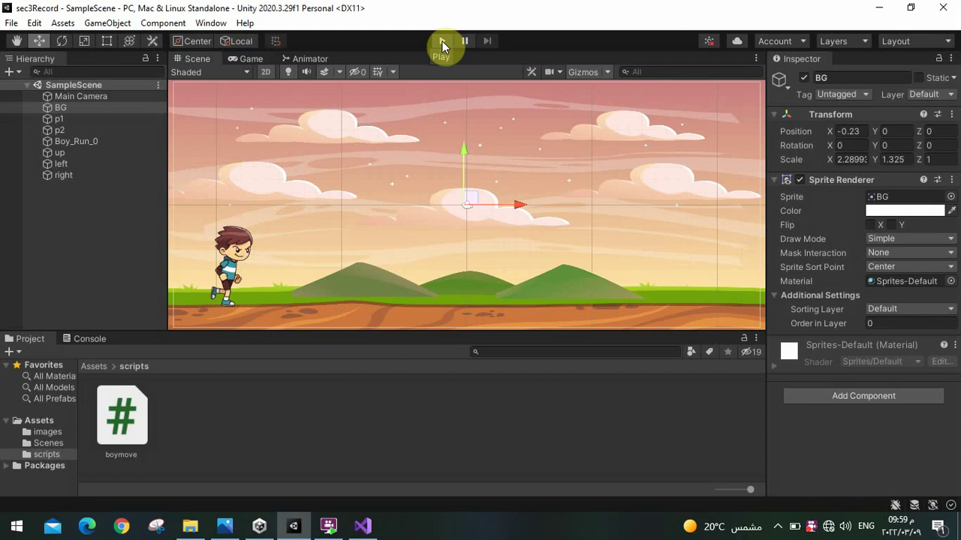
Add 'transform.localScale = new Vector3(4, 4, 1);' below x = speed in the right-key branch and save boymove.cs
left_click(361, 526)
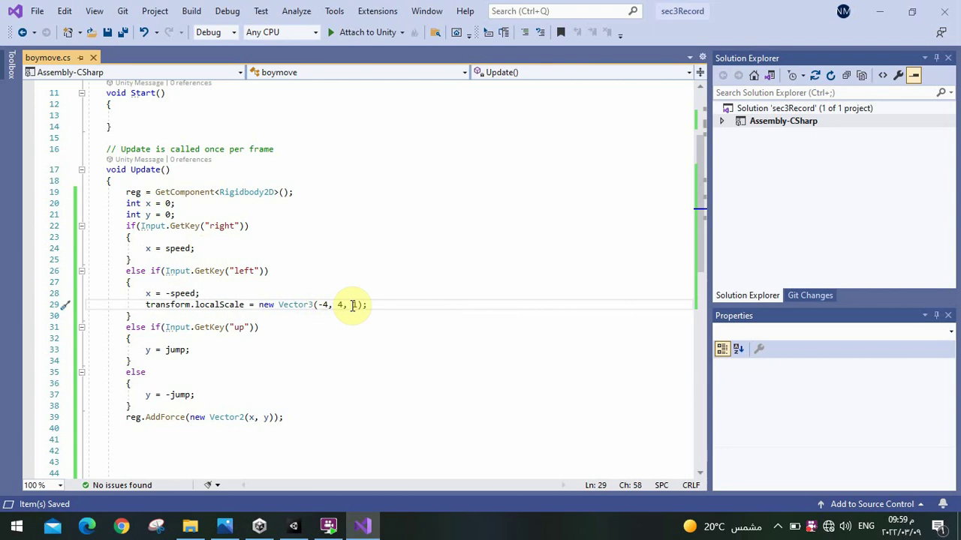
left_click(201, 247)
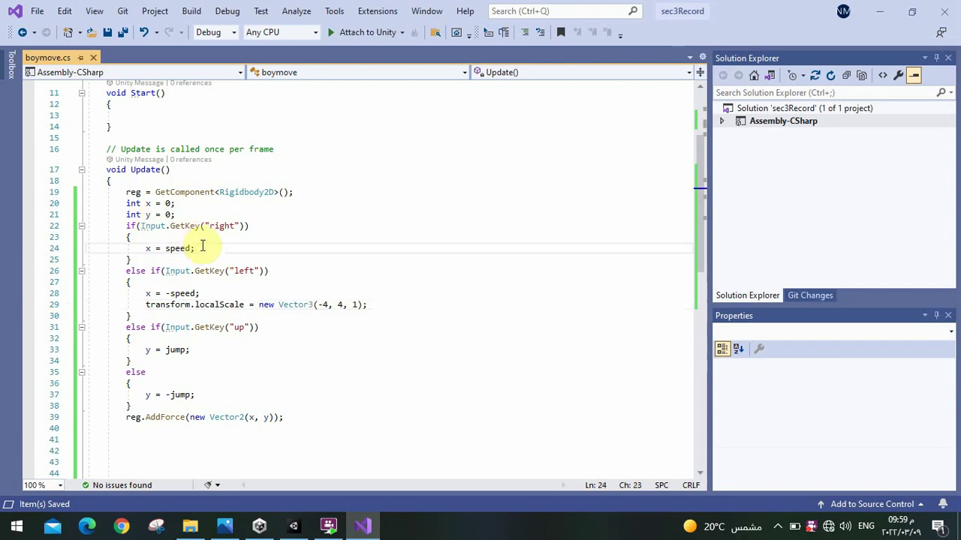
key("Return")
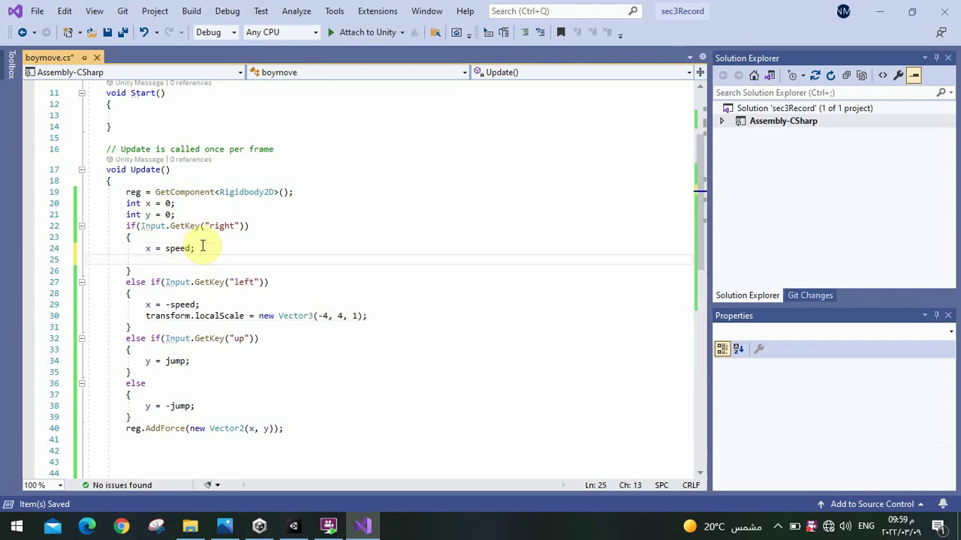
type("tr")
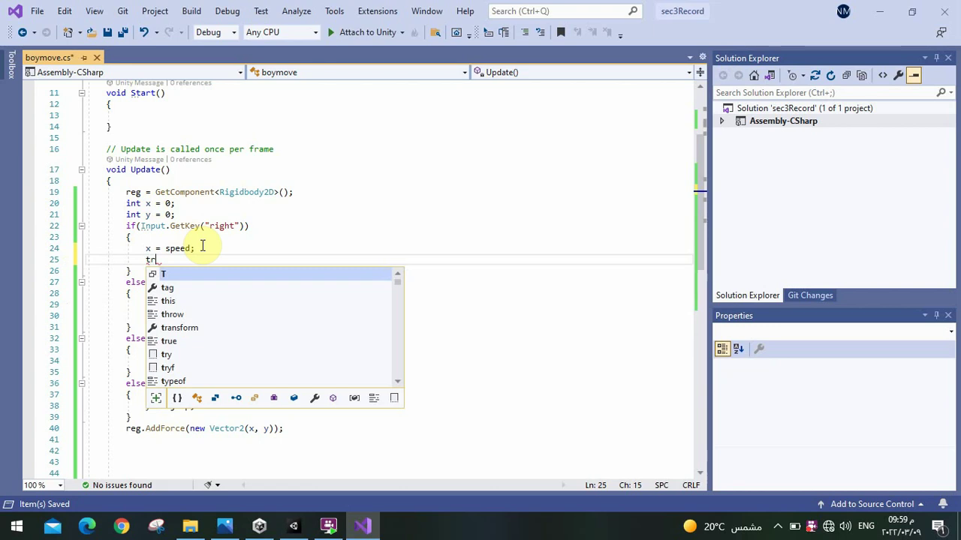
type("an")
key("Tab")
type(".")
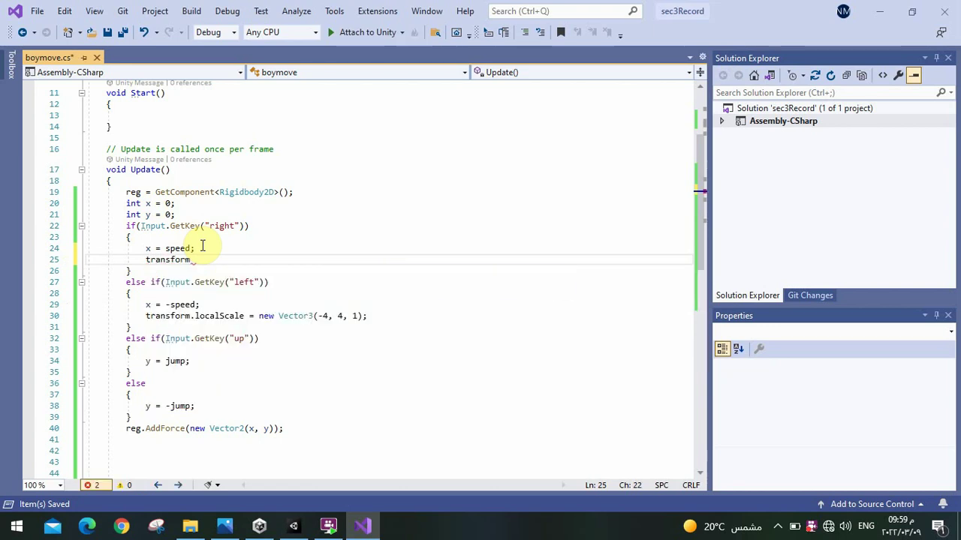
type("lo")
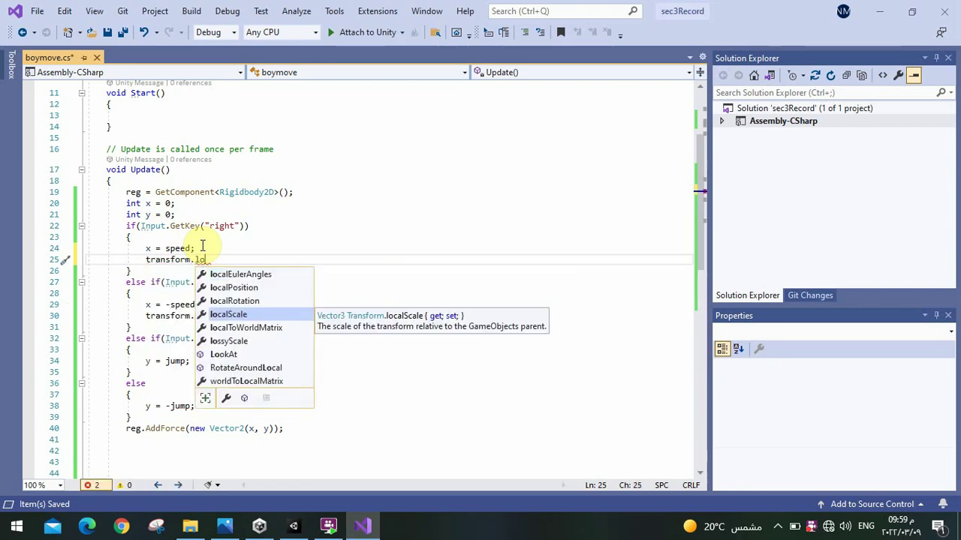
key("Tab")
type("=")
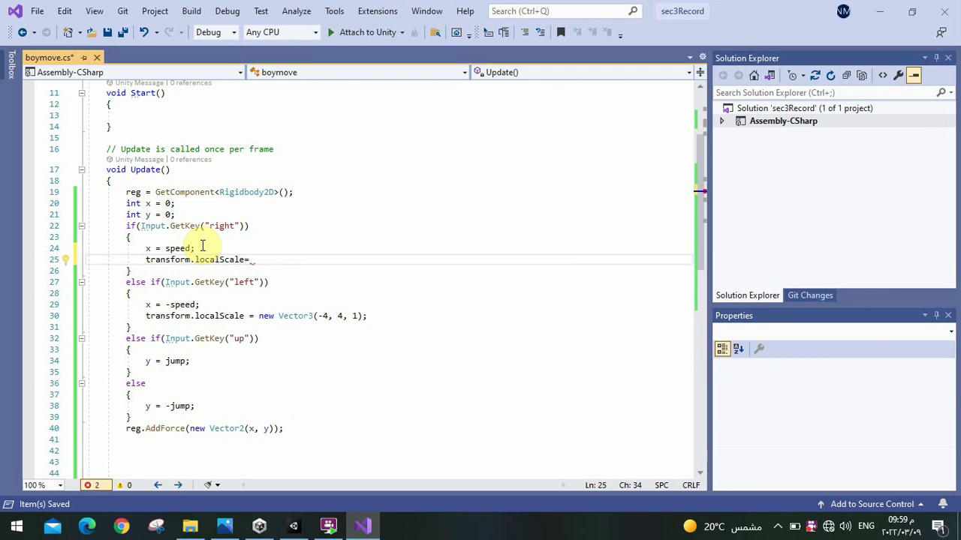
type("ne")
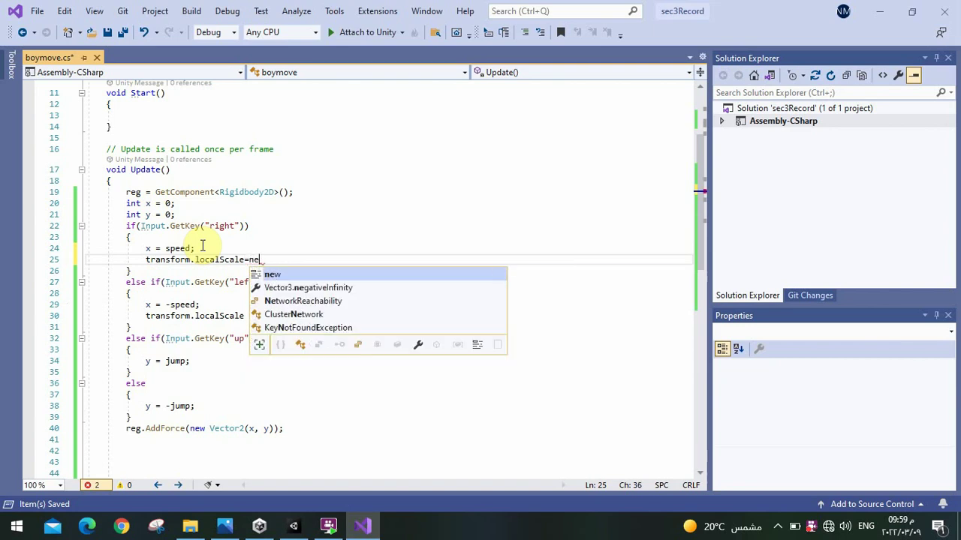
type("w v")
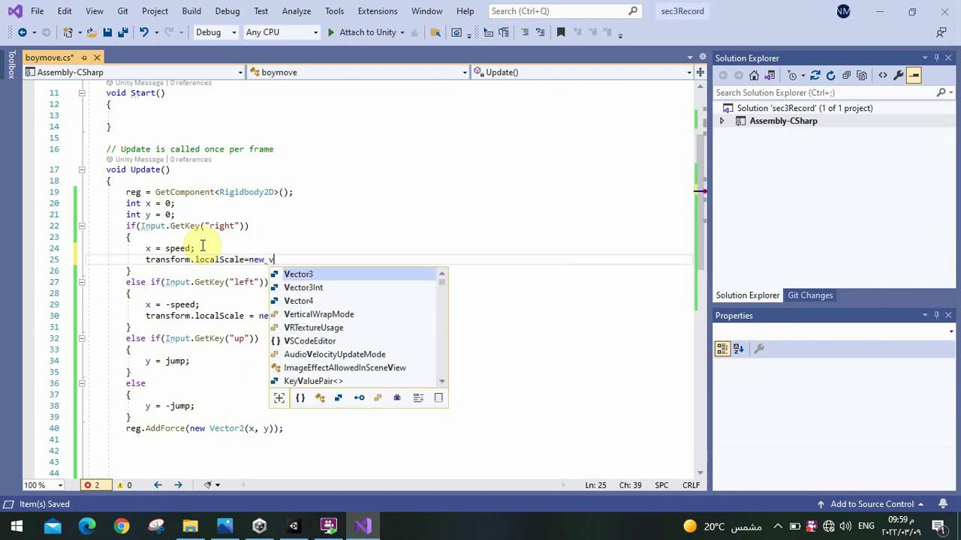
type("e")
key("Tab")
type("(")
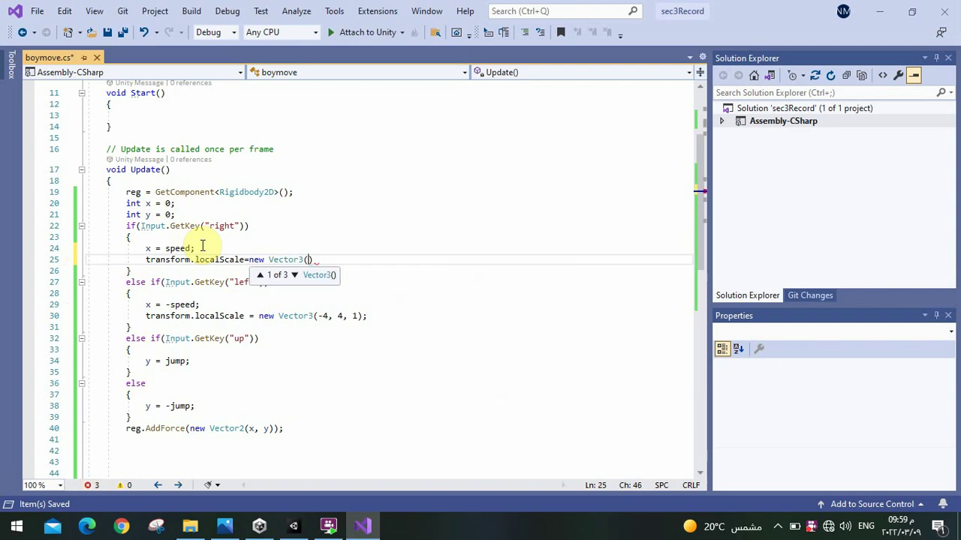
type("4, 4")
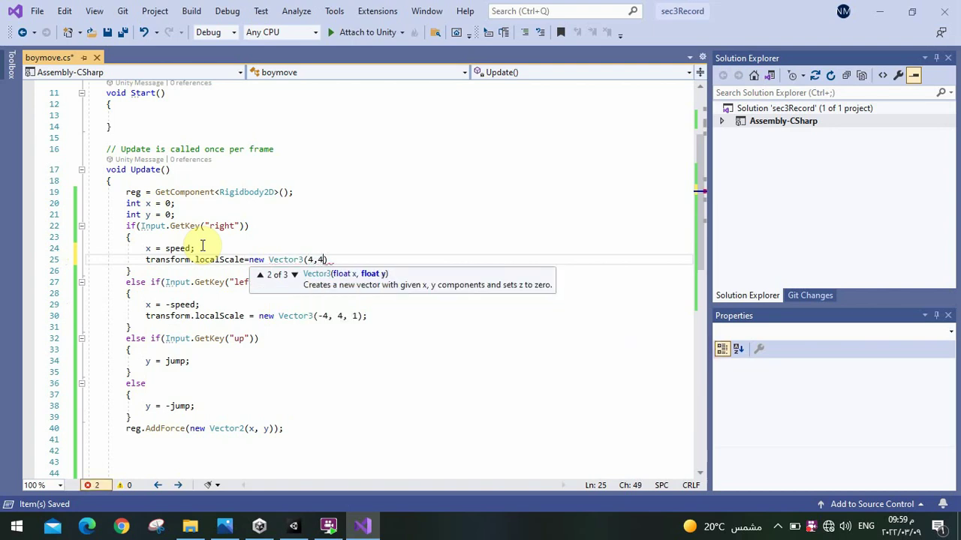
type(", 1")
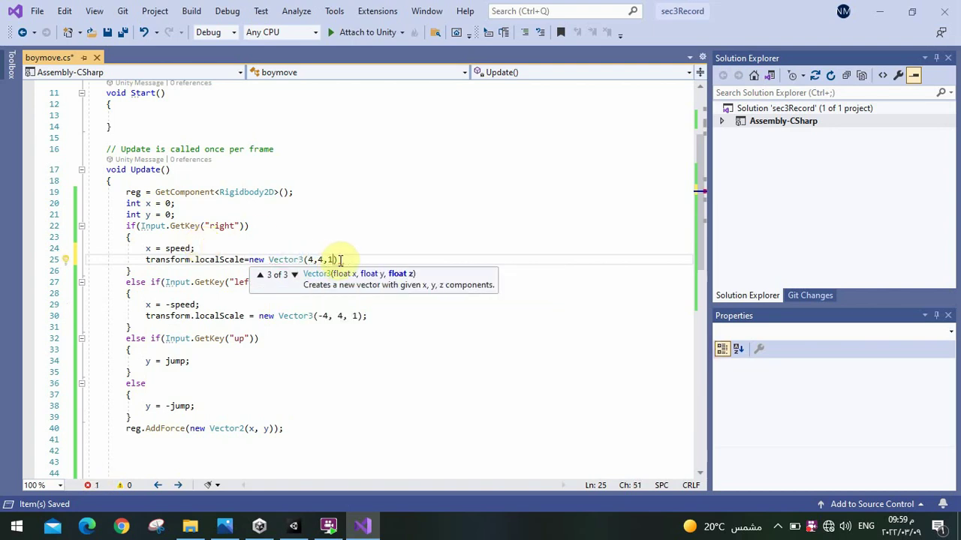
type(");")
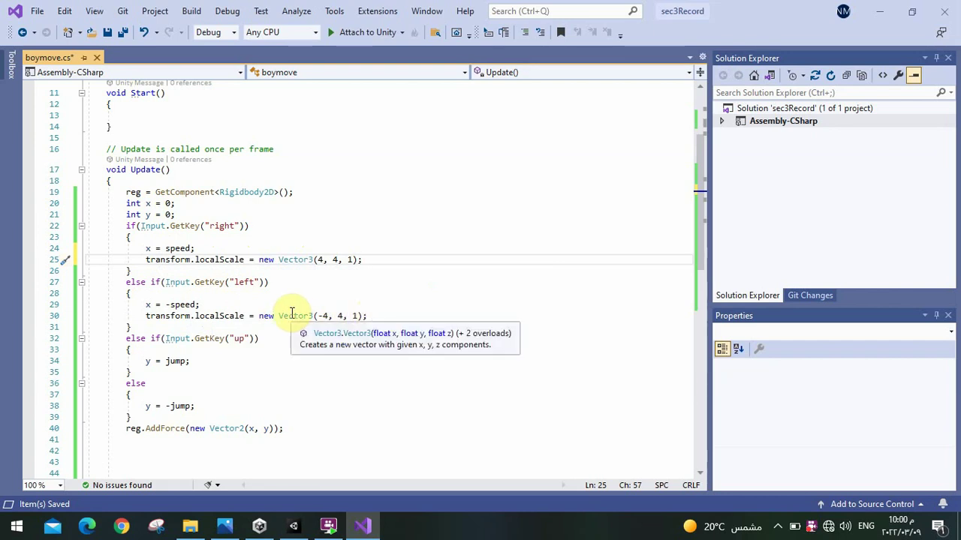
key("ctrl+s")
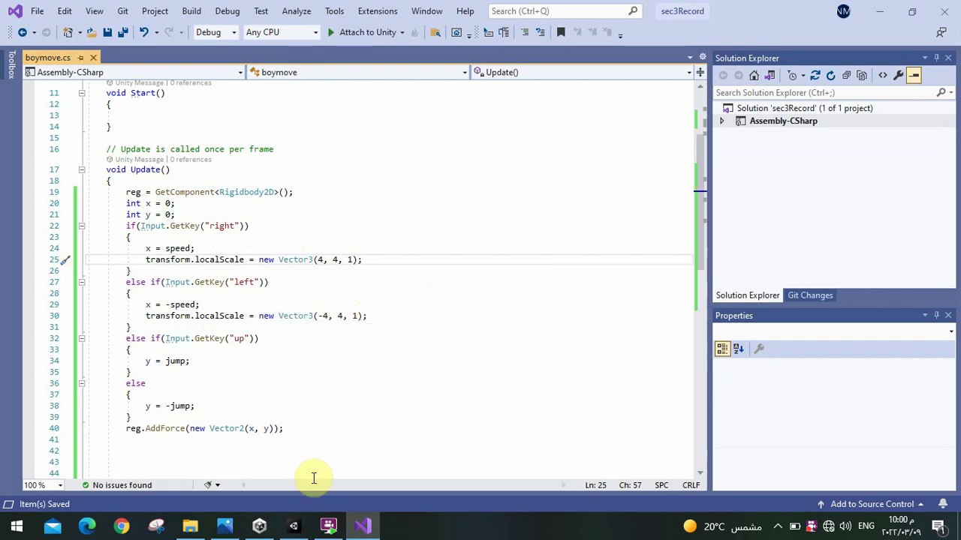
left_click(299, 527)
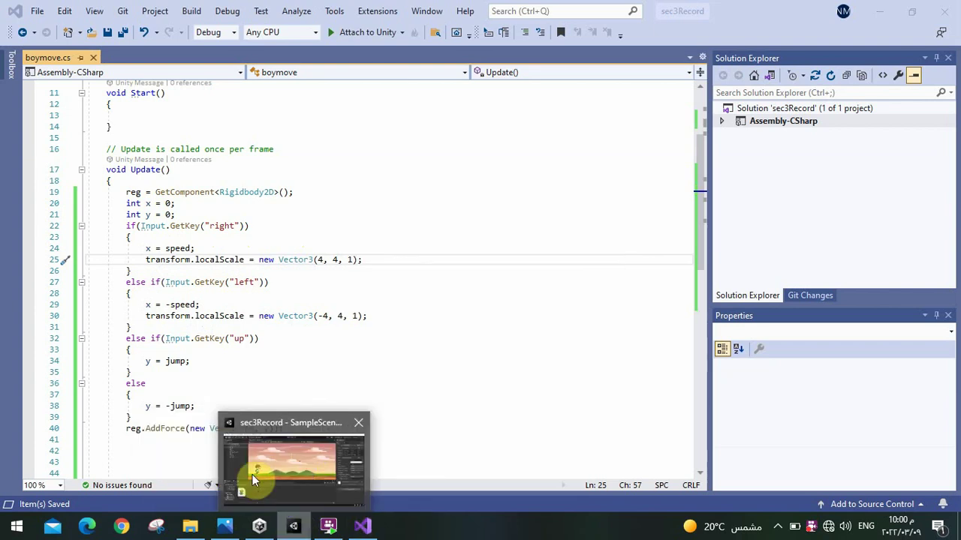
Run the scene, alternate the boy between right and left to check he faces each direction, then stop playing
left_click(284, 472)
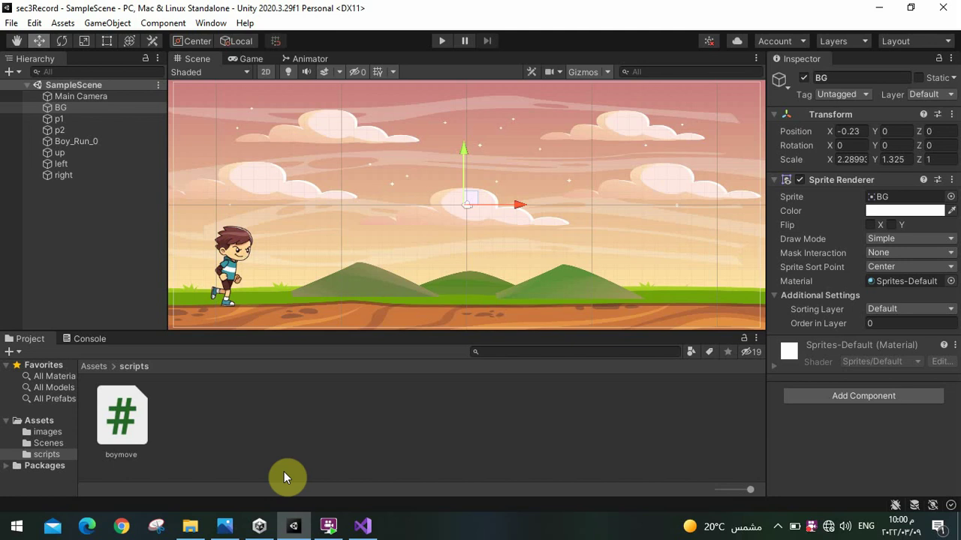
left_click(442, 42)
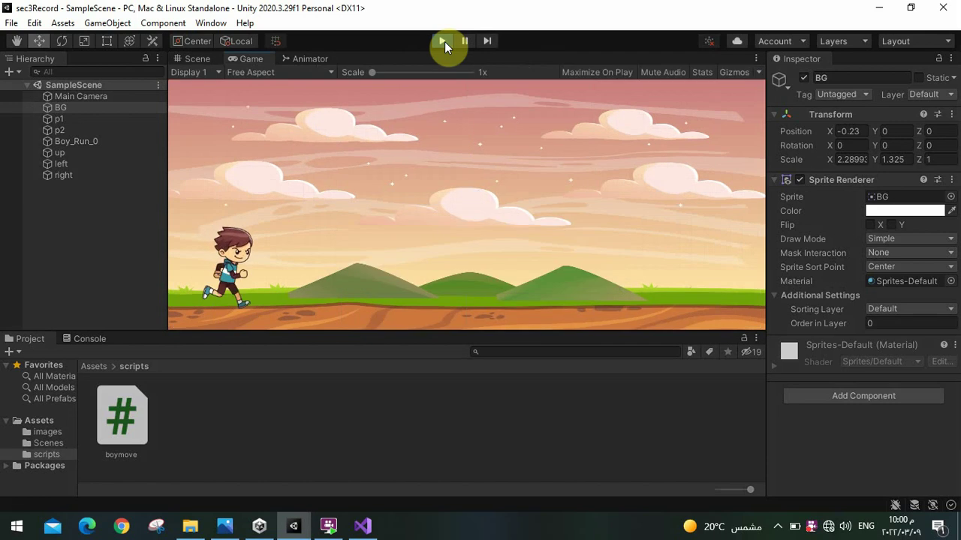
key("Right")
key("Left")
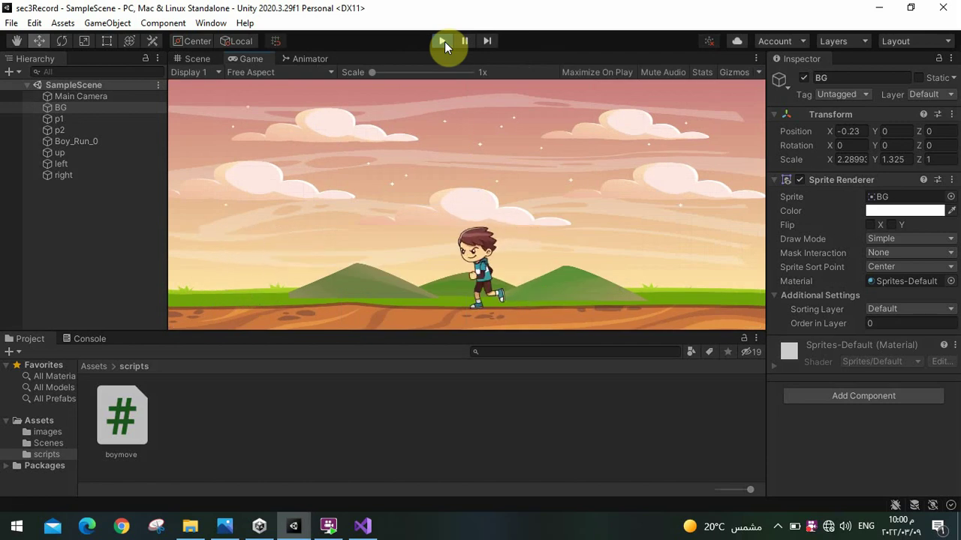
key("Right")
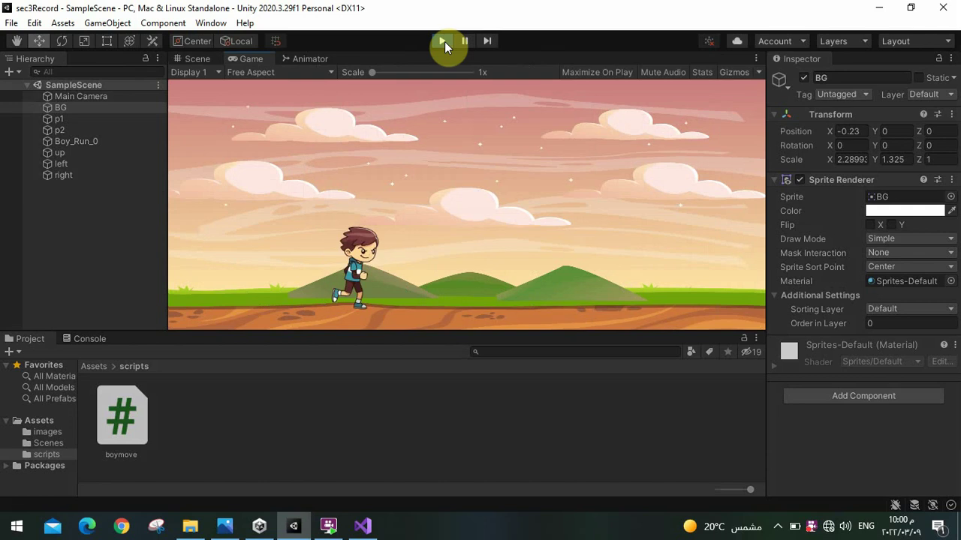
key("Left")
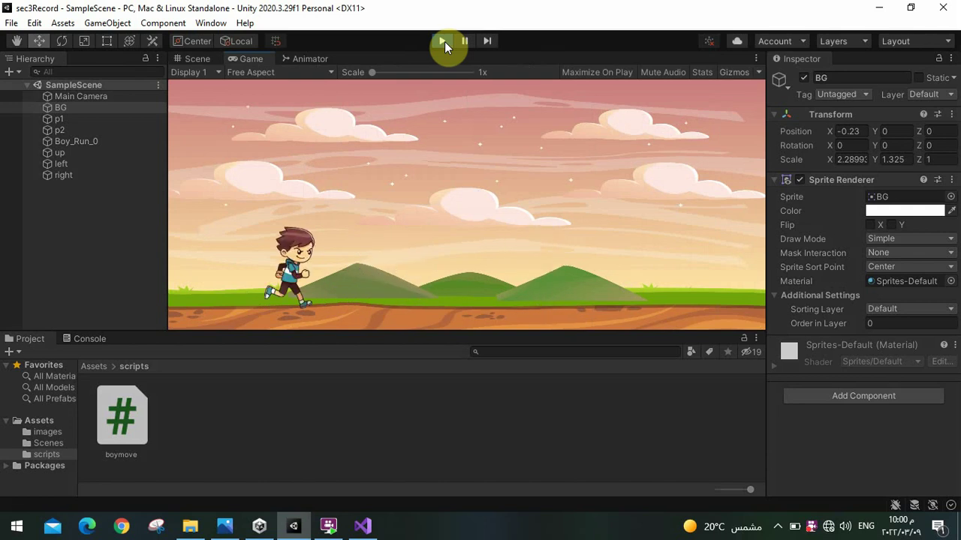
key("Right")
key("Left")
key("Right")
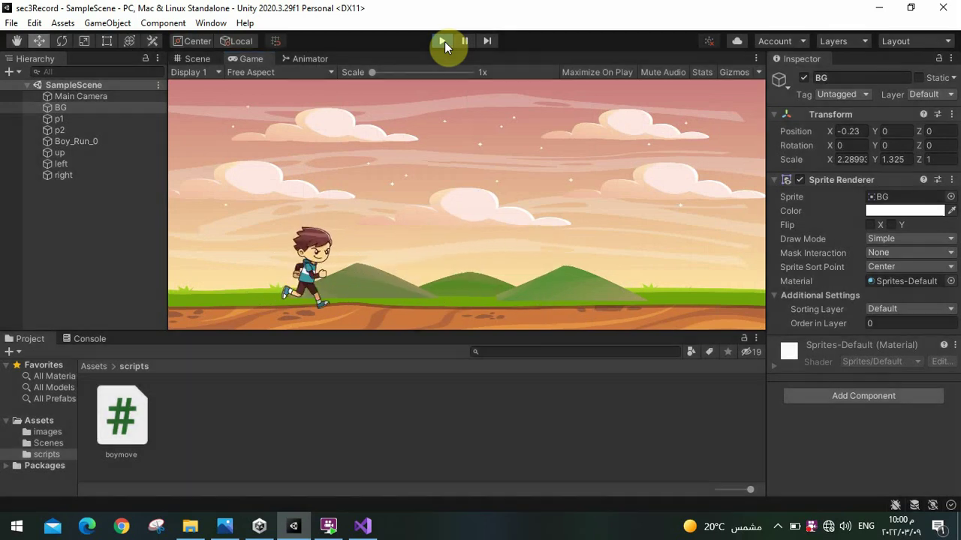
left_click(444, 42)
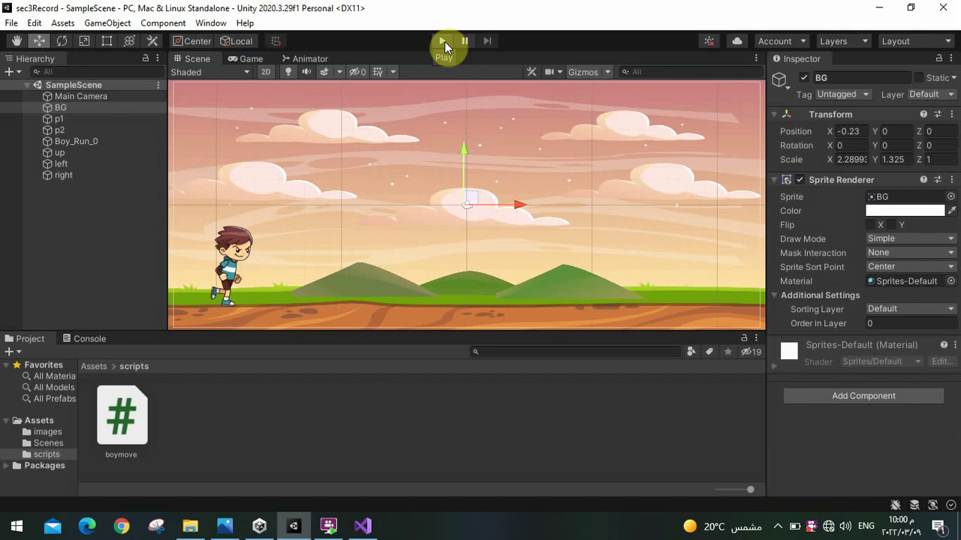
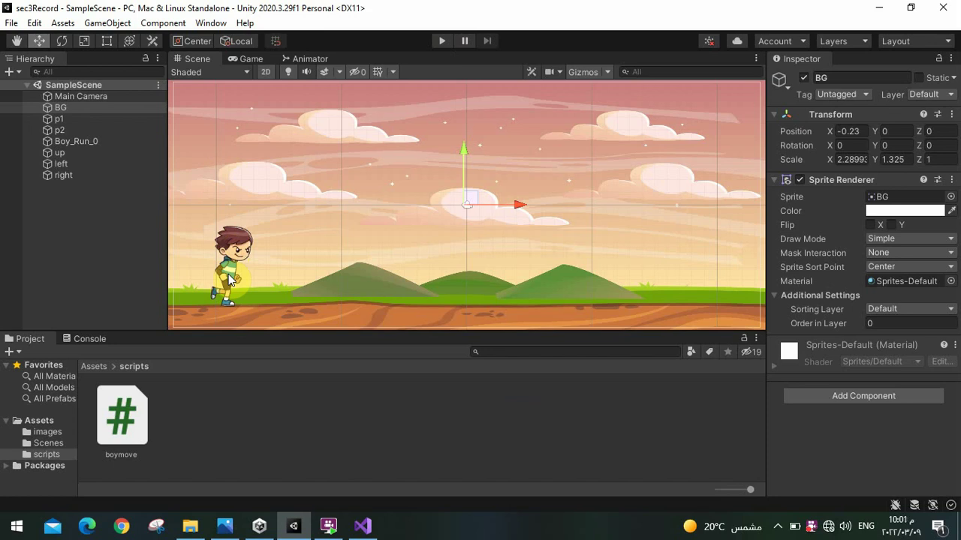
Browse the Unity images folder assets, then open Miscellaneous.png from the HCI images folder in Photos
left_click(54, 433)
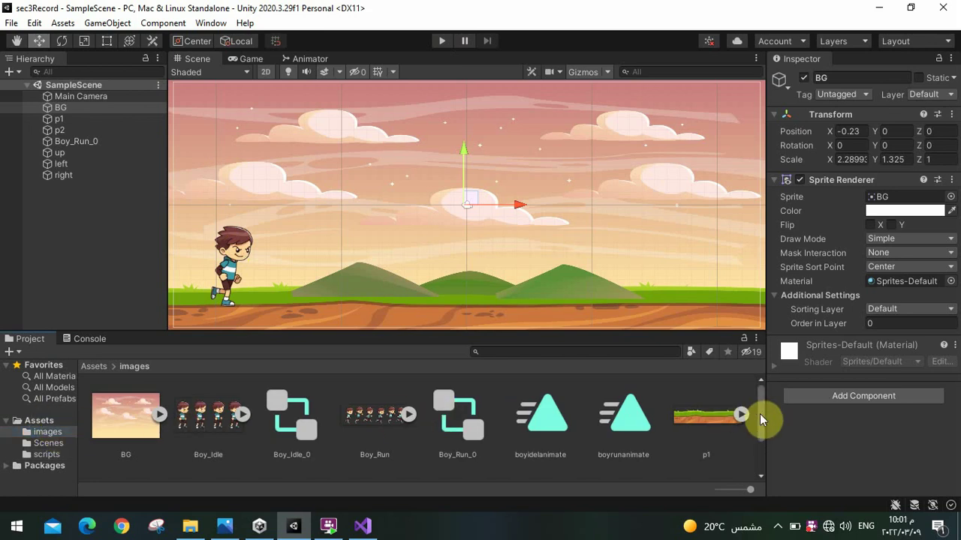
left_click_drag(760, 413, 759, 449)
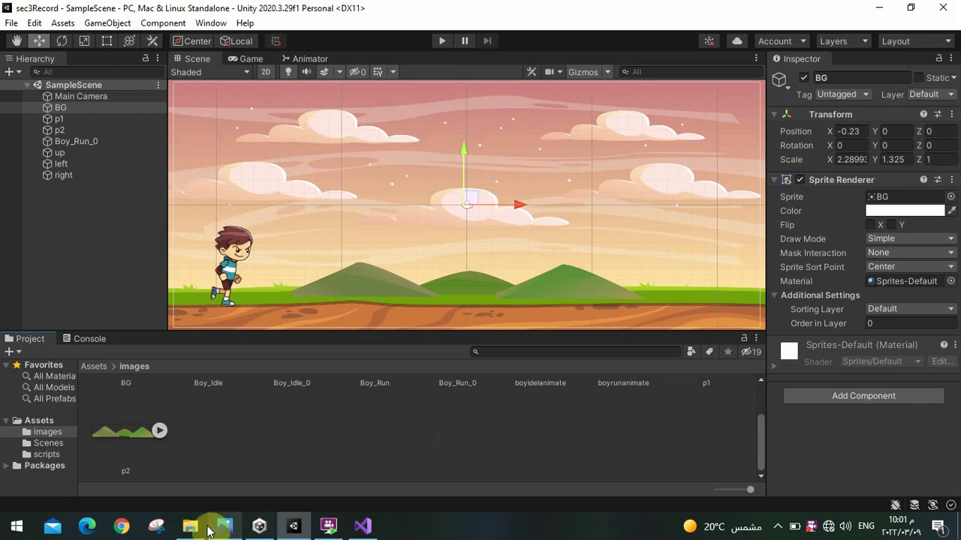
mouse_move(193, 518)
left_click(197, 480)
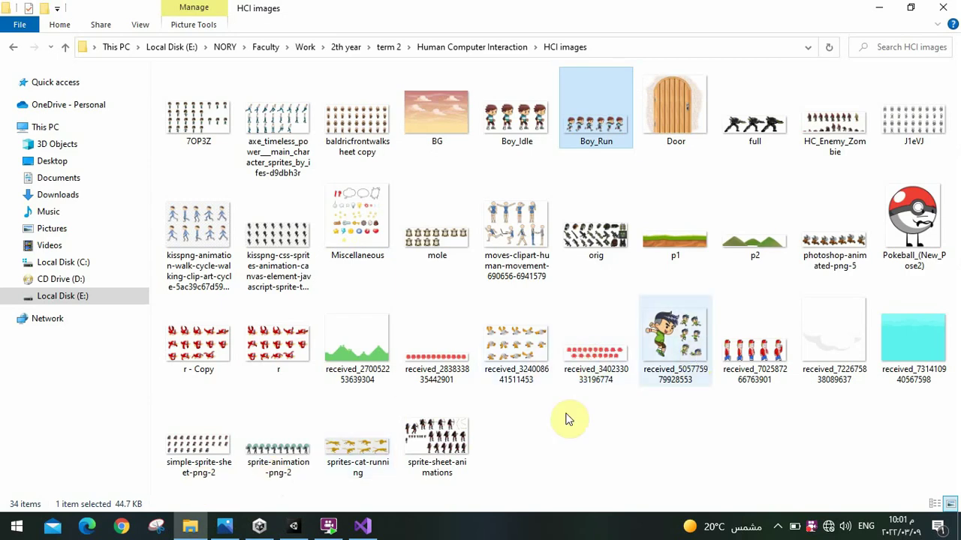
double_click(377, 238)
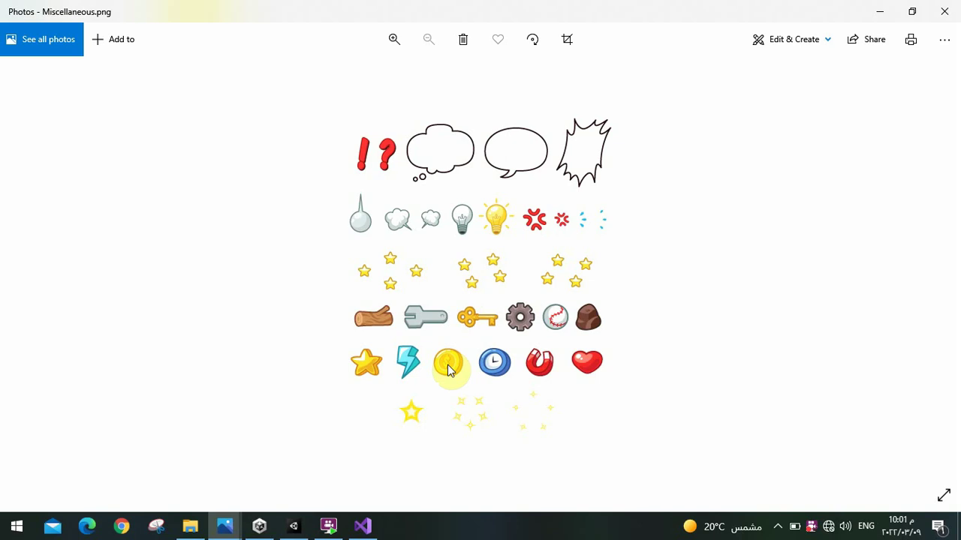
Leave the Miscellaneous.png preview and return to the Unity editor
left_click(296, 528)
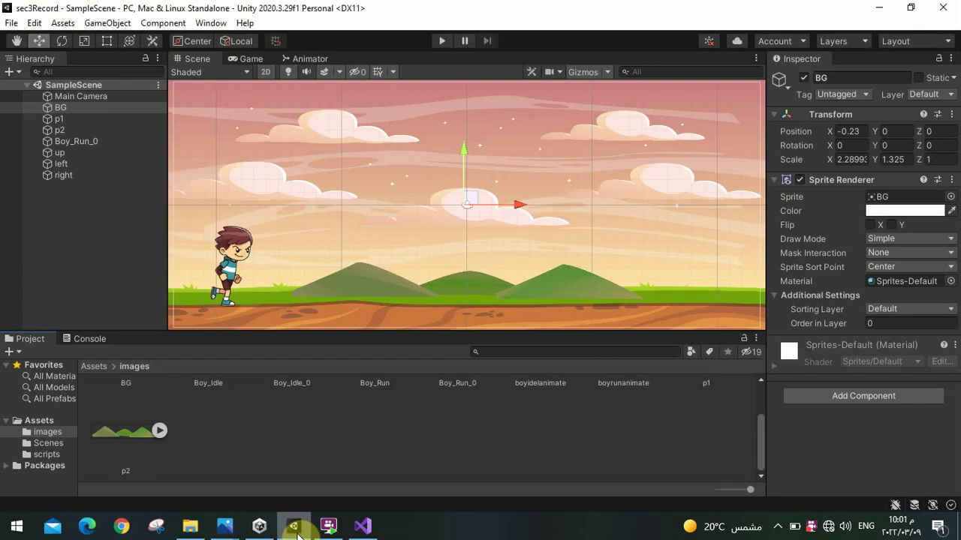
Import Miscellaneous.png from the HCI images folder using Import New Asset
right_click(266, 421)
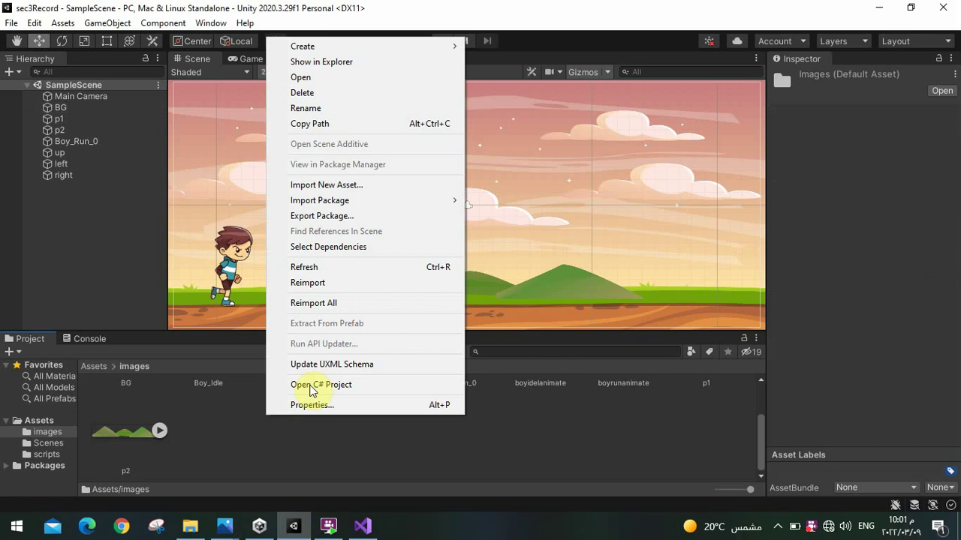
left_click(363, 191)
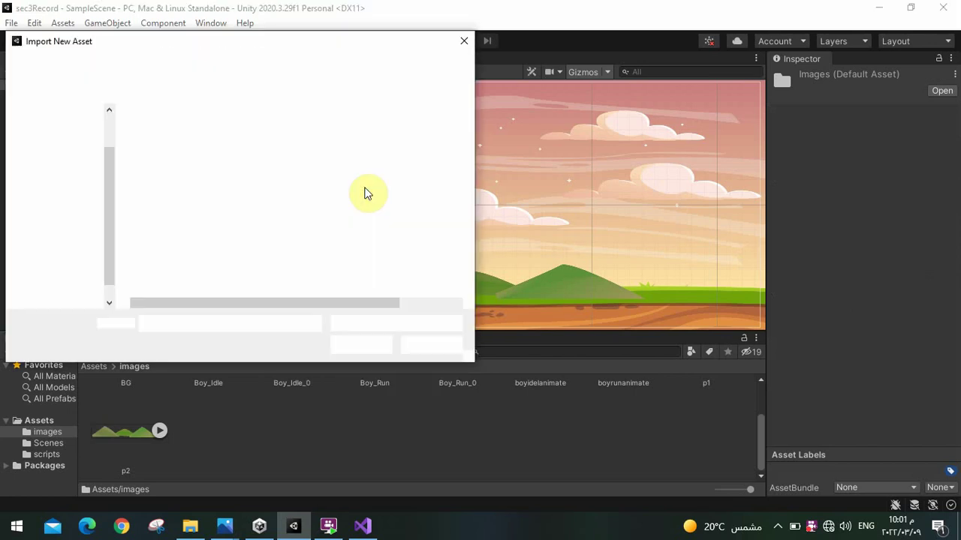
left_click(71, 69)
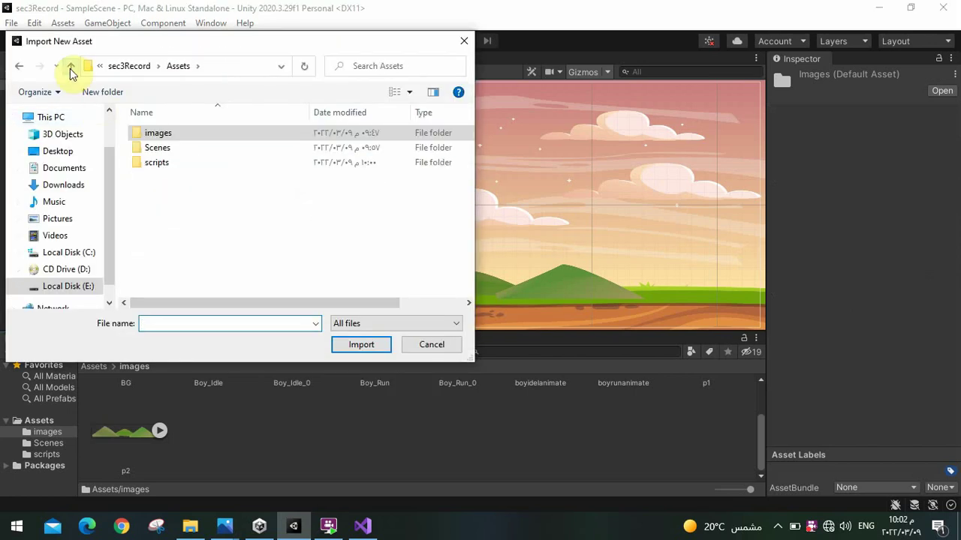
left_click(71, 69)
left_click(72, 69)
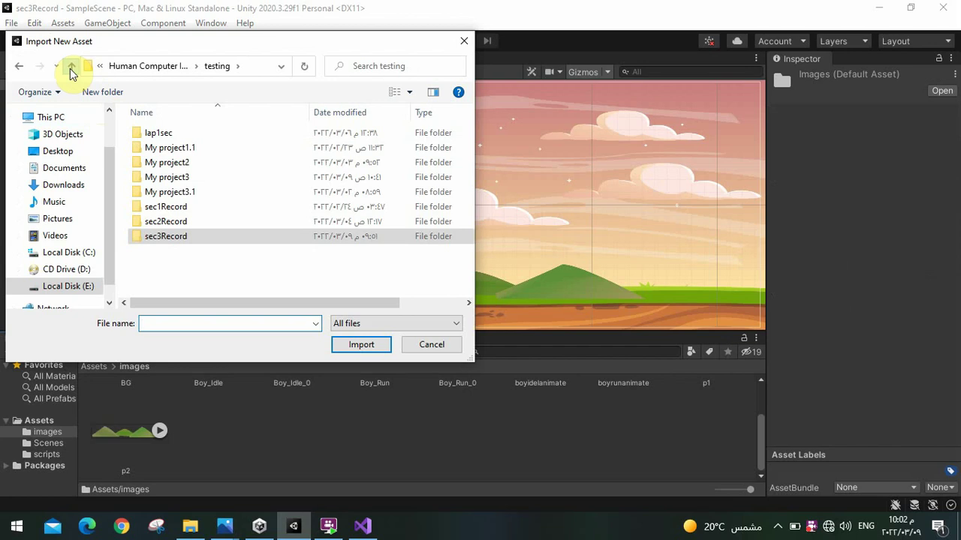
left_click(72, 69)
double_click(170, 150)
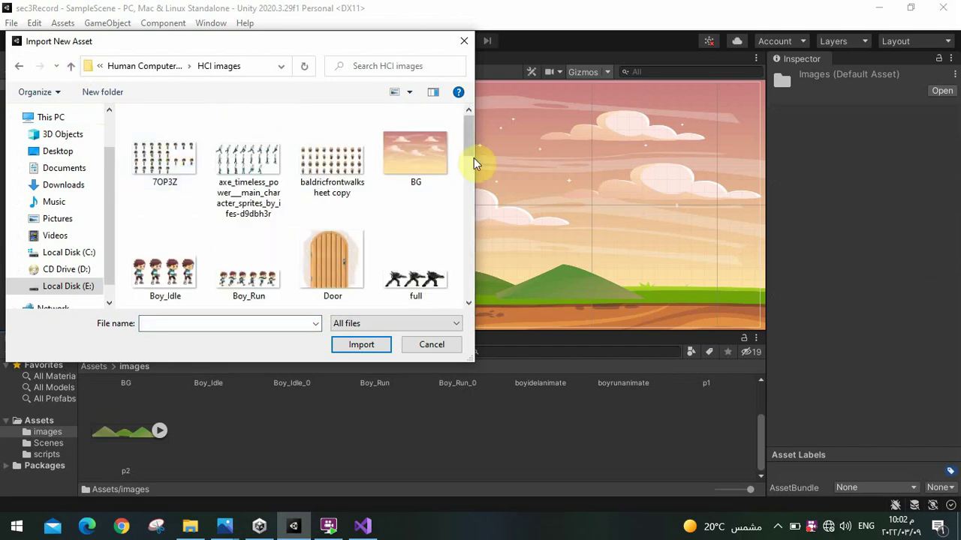
left_click_drag(472, 157, 467, 208)
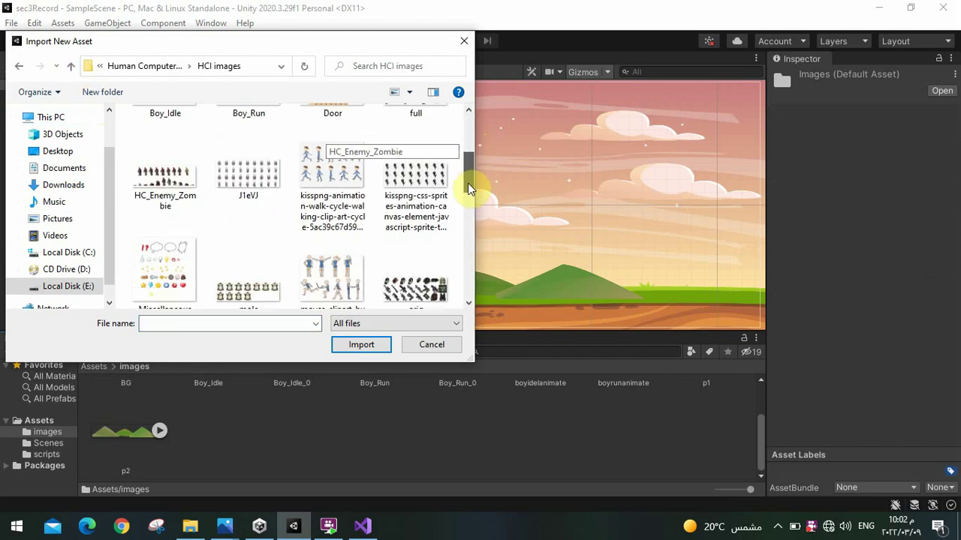
left_click(193, 153)
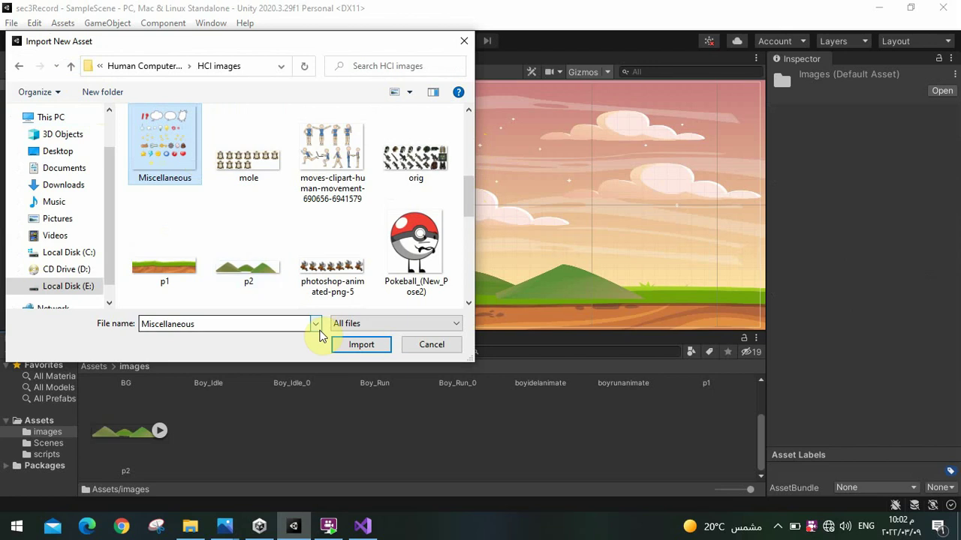
left_click(359, 344)
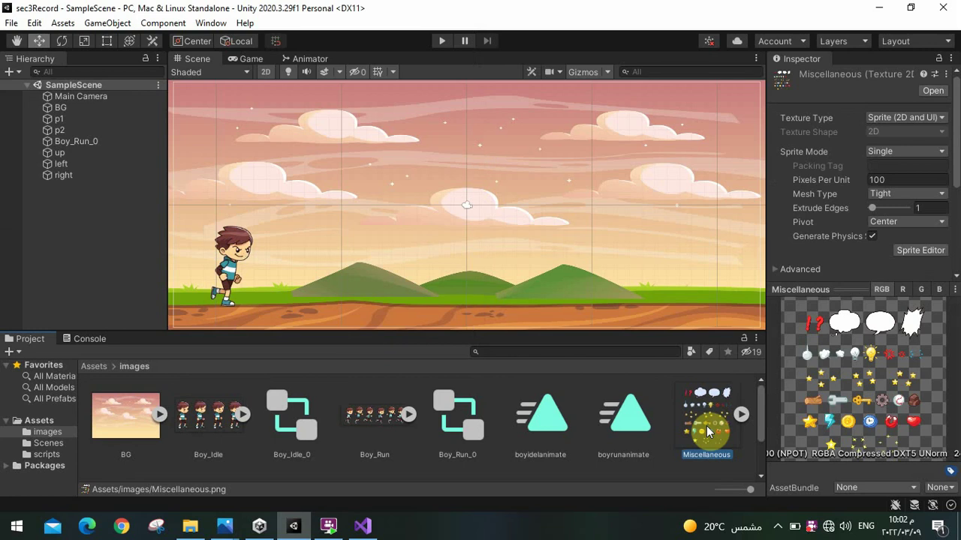
Set the Miscellaneous sheet's Sprite Mode to Multiple and apply it
left_click(880, 154)
left_click(885, 181)
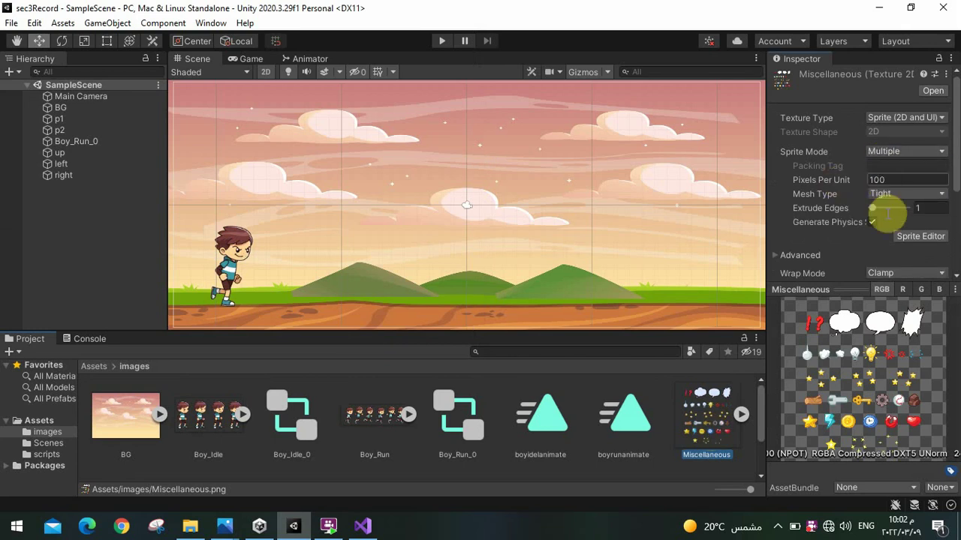
left_click(902, 239)
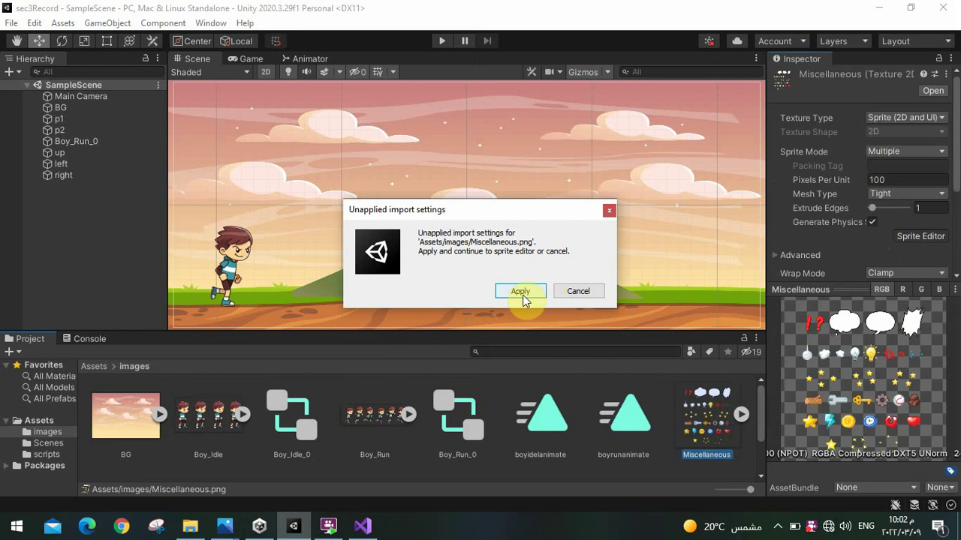
left_click(519, 291)
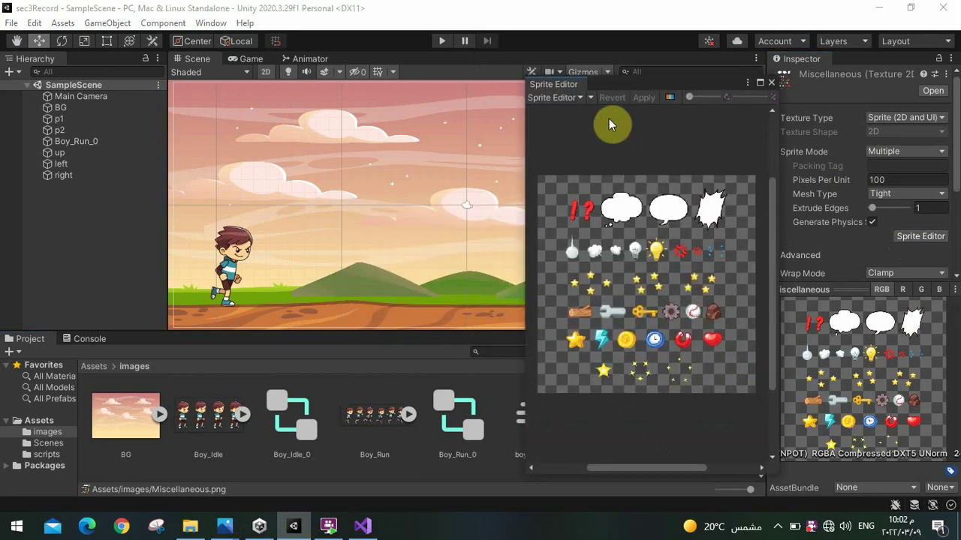
Auto-slice the sheet into individual sprites in the Sprite Editor and apply the slices
left_click(590, 98)
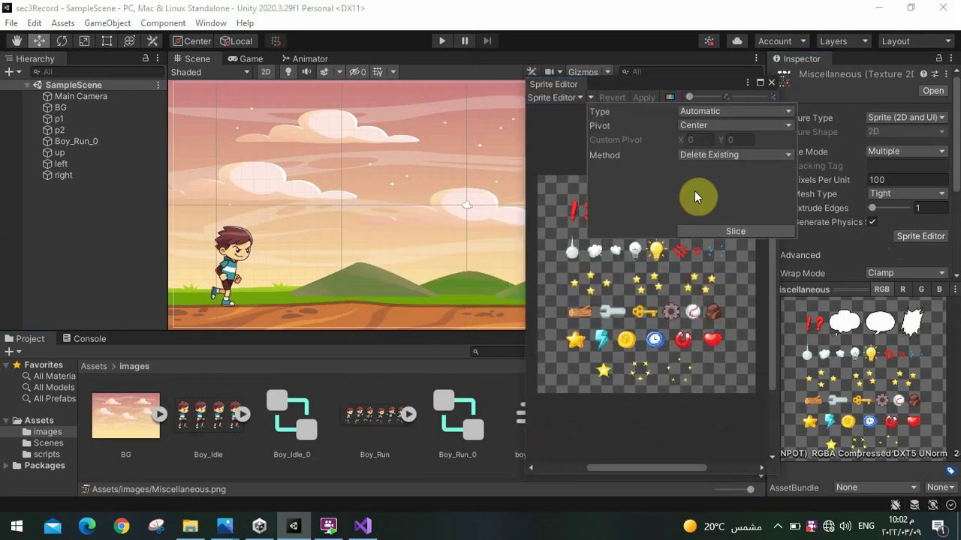
left_click(710, 230)
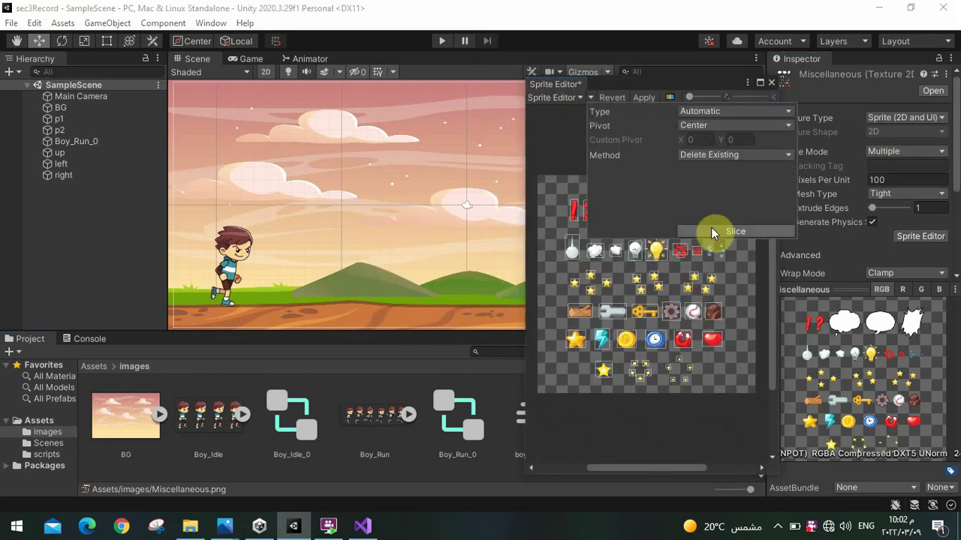
left_click(678, 418)
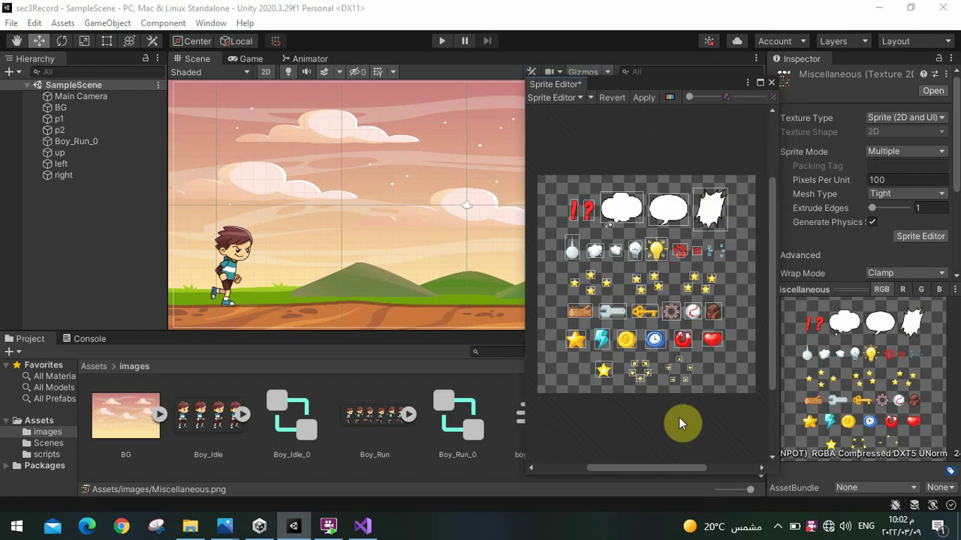
left_click(643, 97)
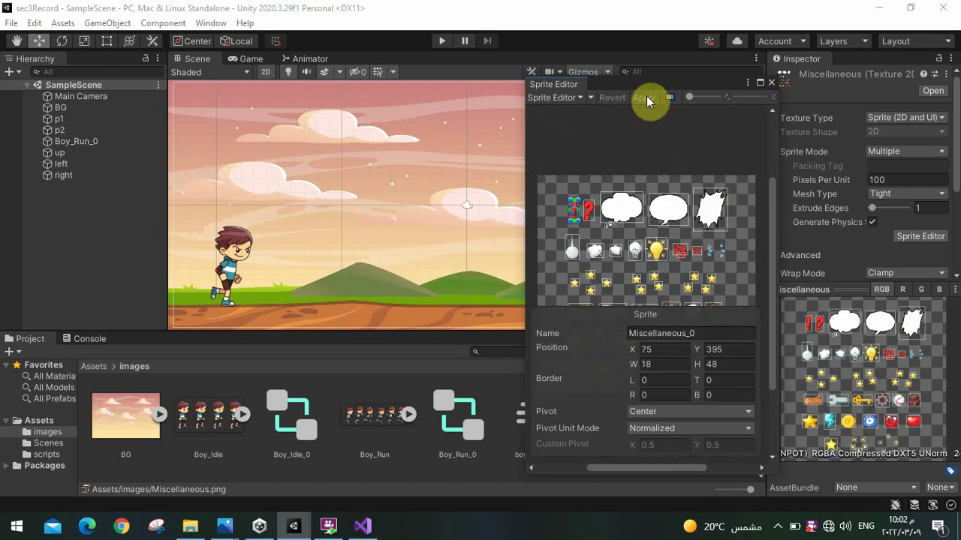
Close the Sprite Editor and drag the gold coin sprite Miscellaneous_45 into the scene
left_click(771, 83)
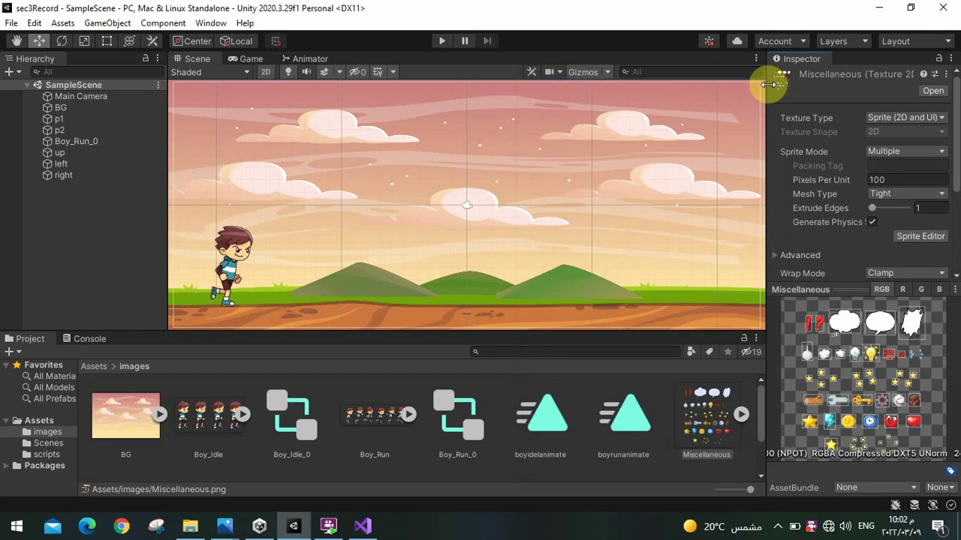
left_click(740, 415)
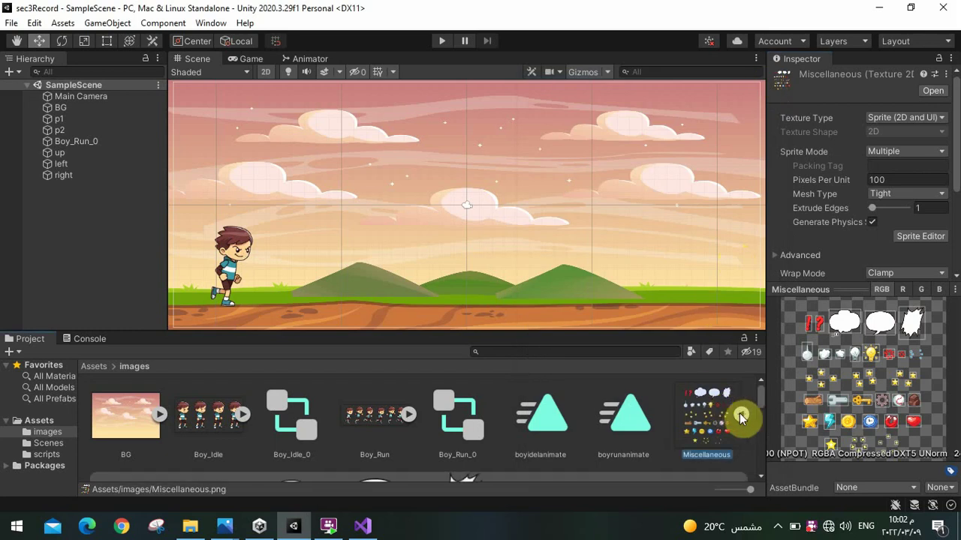
left_click_drag(761, 399, 755, 447)
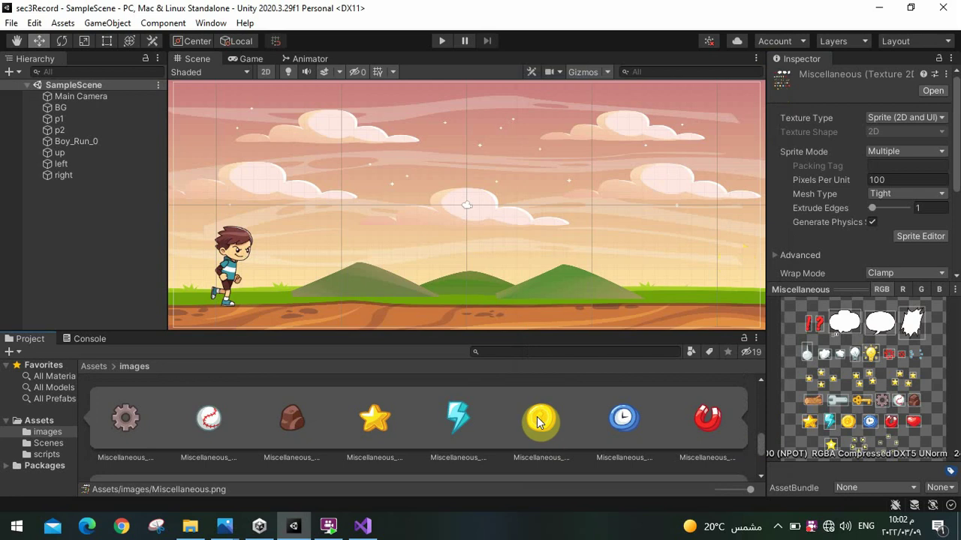
left_click_drag(537, 422, 466, 224)
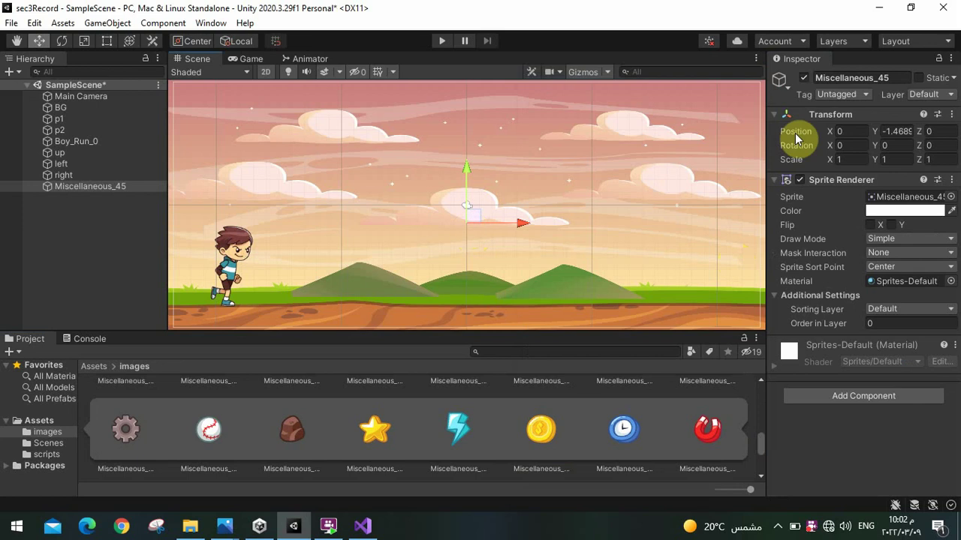
Name User Layer 12 'coin' in Tags & Layers, then reselect Miscellaneous_45
left_click(839, 44)
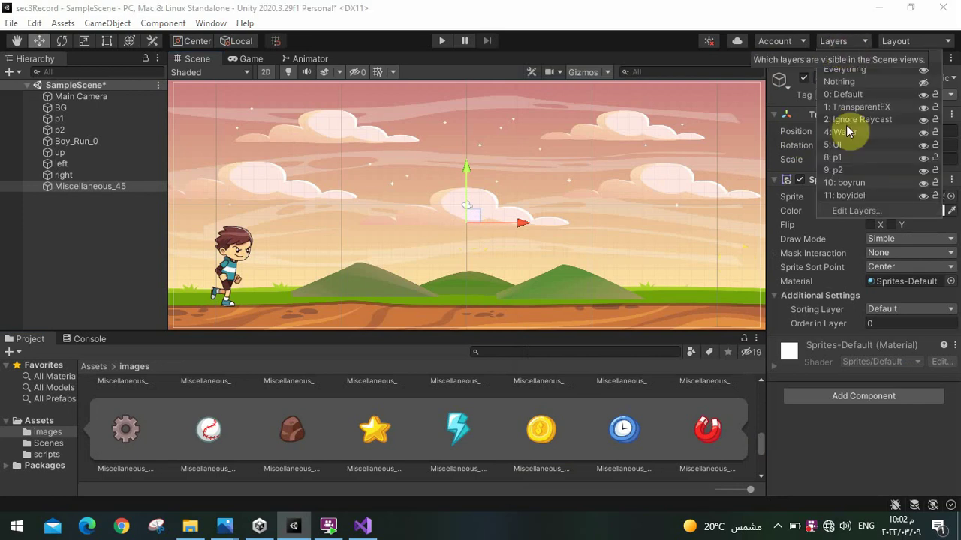
left_click(848, 211)
left_click(880, 337)
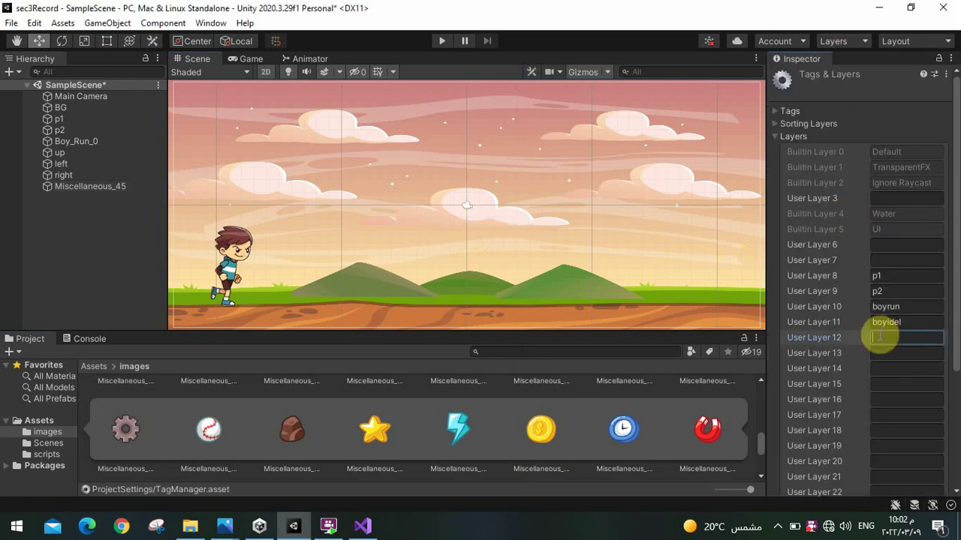
type("coin")
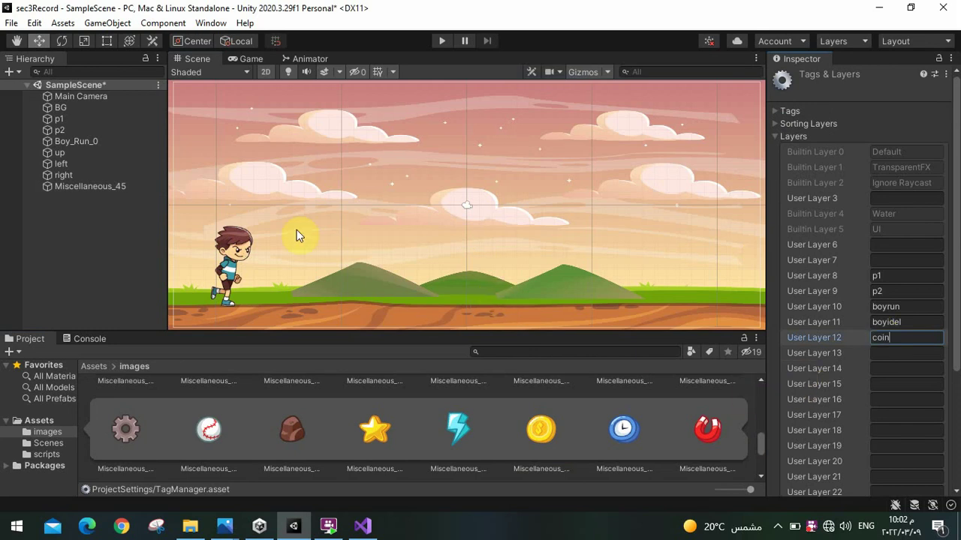
left_click(76, 190)
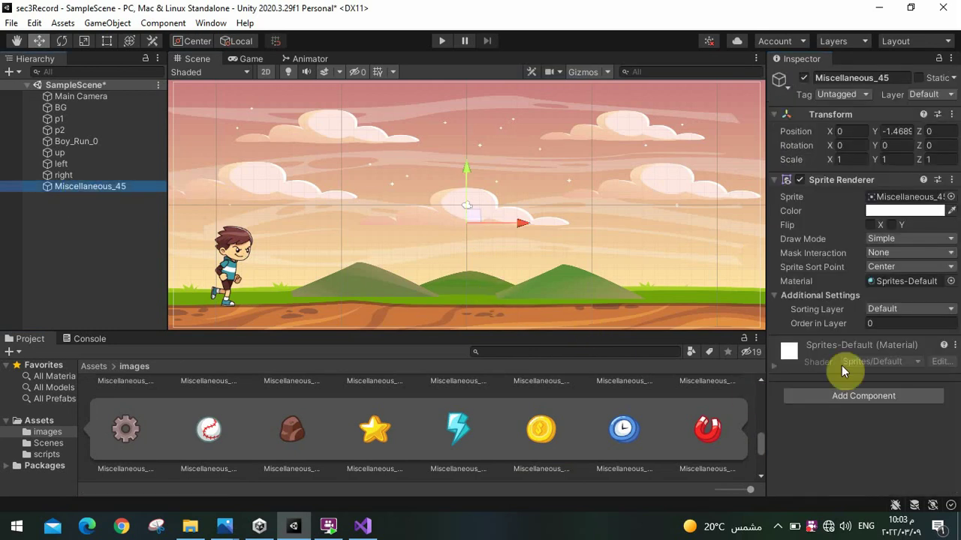
Set the coin's Order in Layer to 12, try a 3×3 scale, and move it lower-left
left_click(869, 324)
type("12")
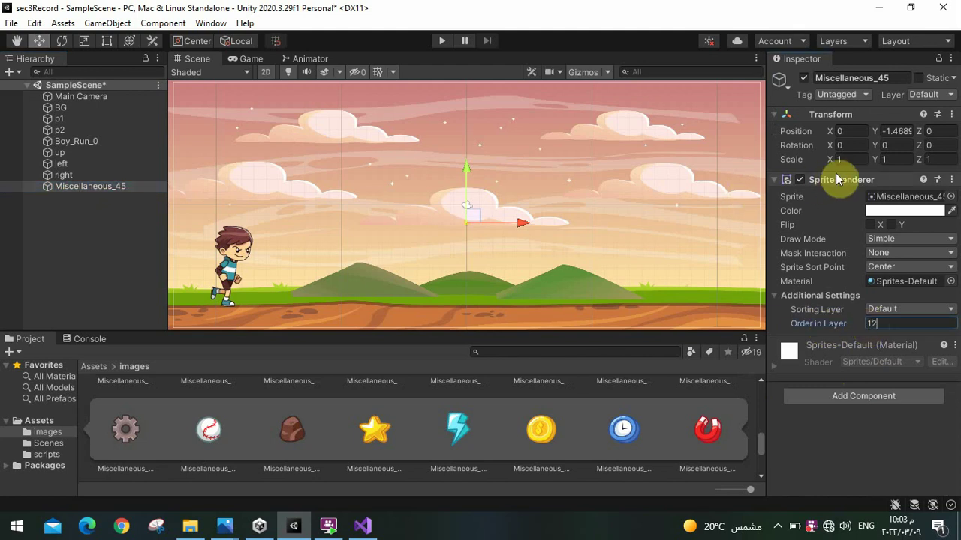
key("Return")
type("3")
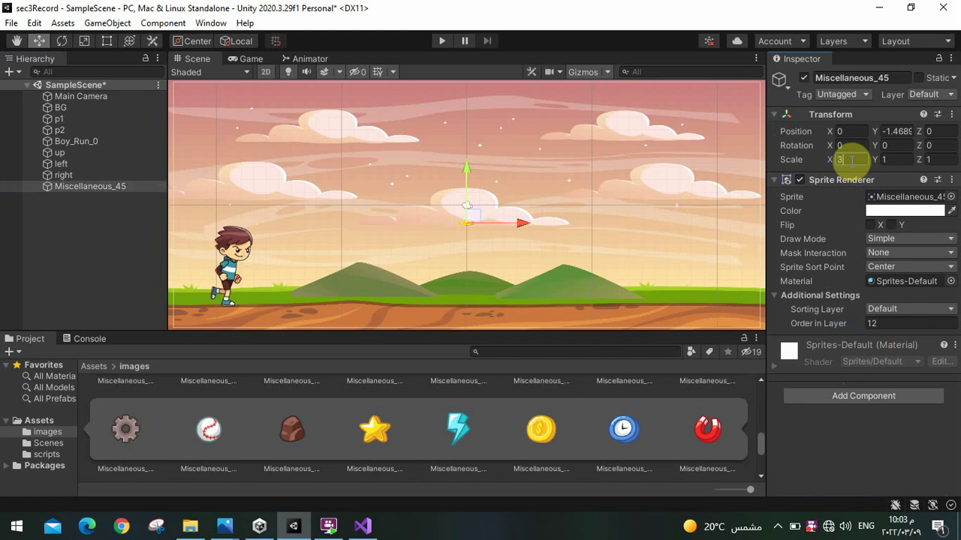
left_click(886, 160)
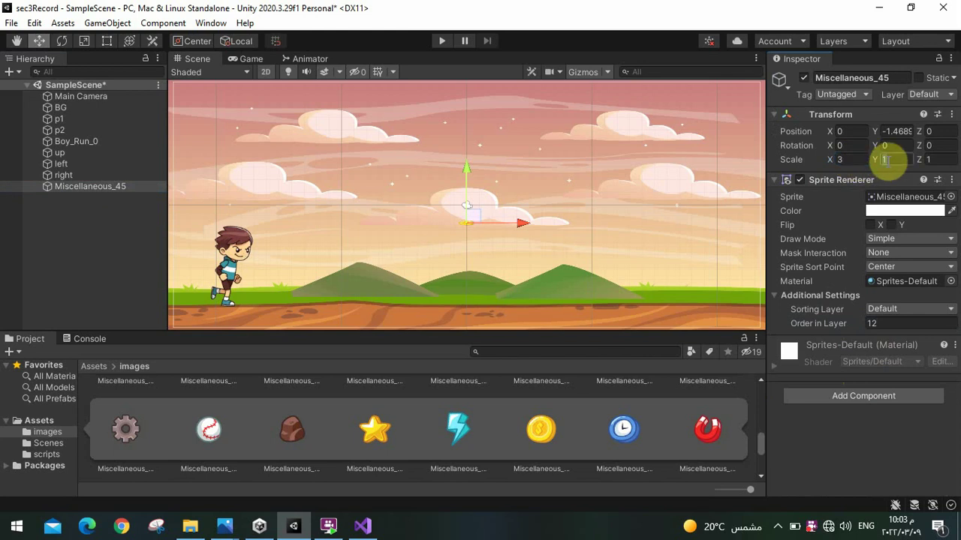
type("3")
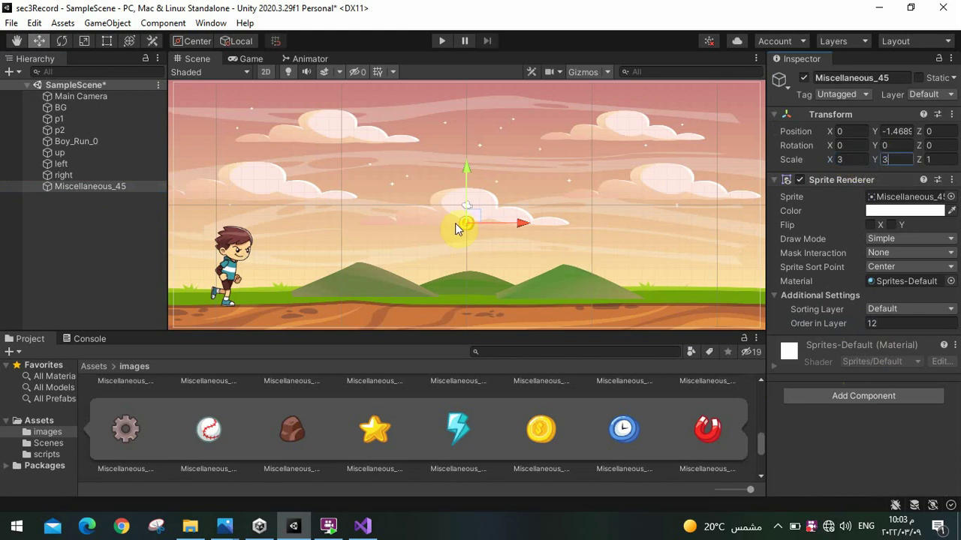
left_click_drag(470, 221, 412, 238)
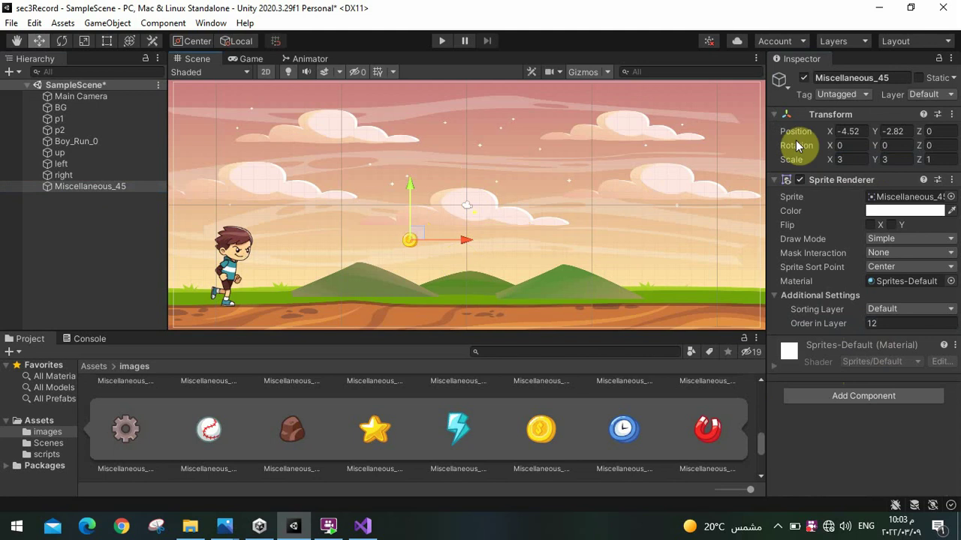
Scale the coin to 4×4 and nudge it to about X -4.18, Y -2.42
left_click(840, 160)
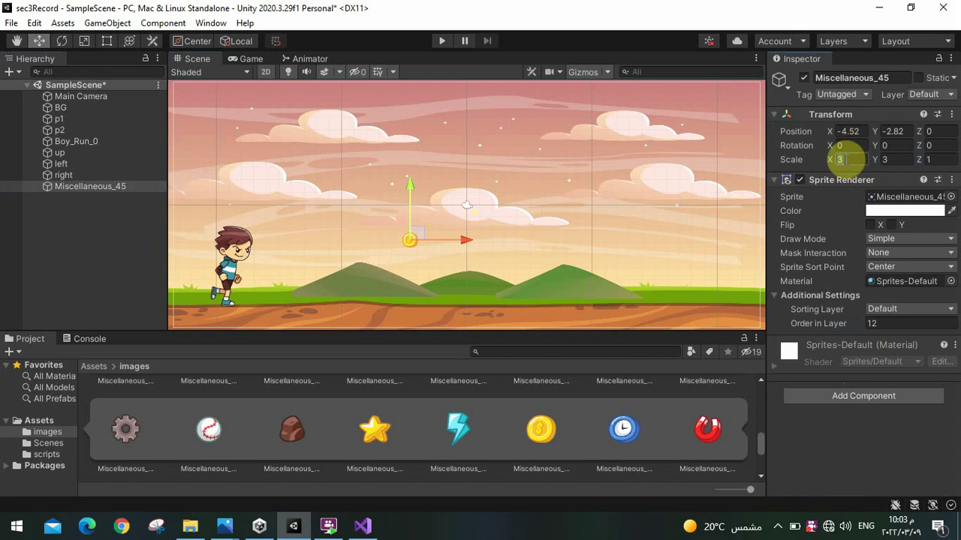
type("4")
left_click(885, 159)
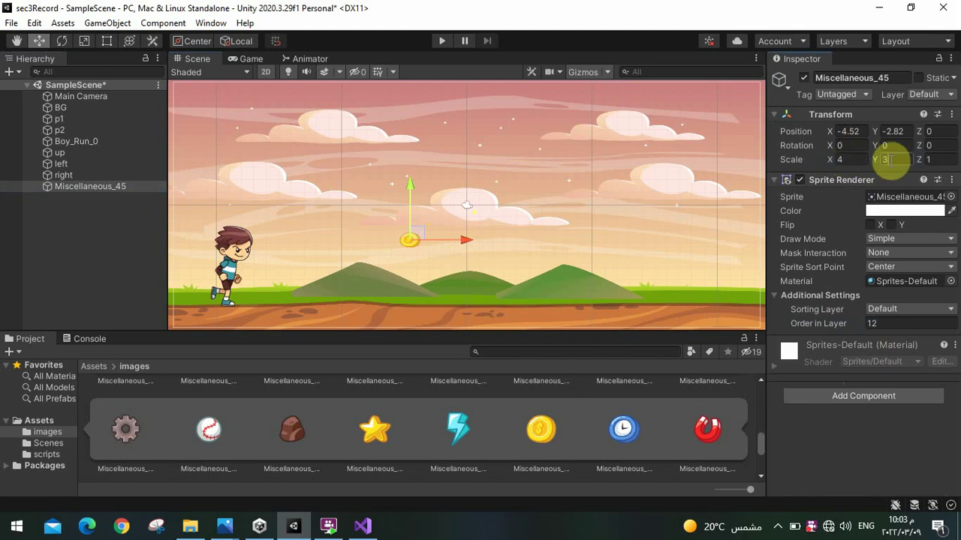
type("4")
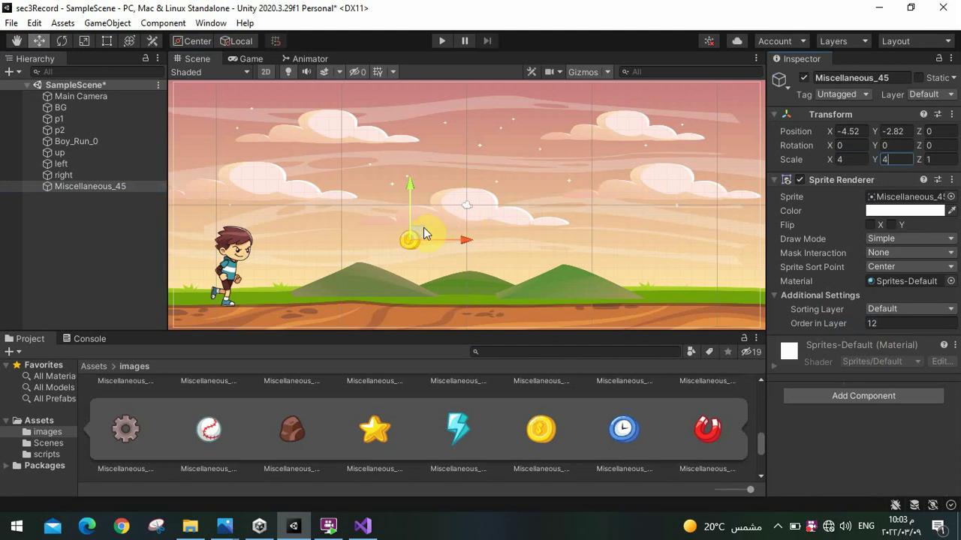
left_click_drag(418, 237, 421, 232)
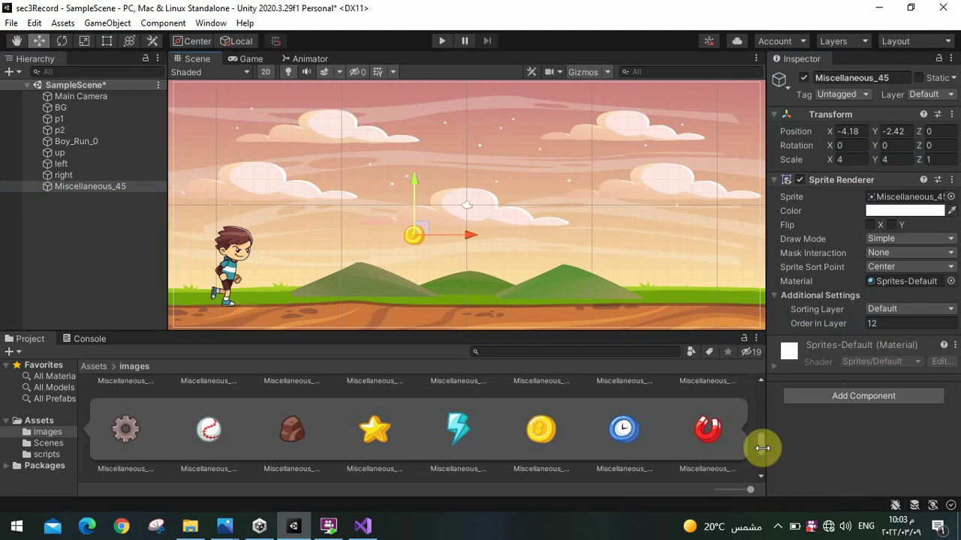
scroll(760, 448, "down", 2)
left_click_drag(762, 428, 765, 398)
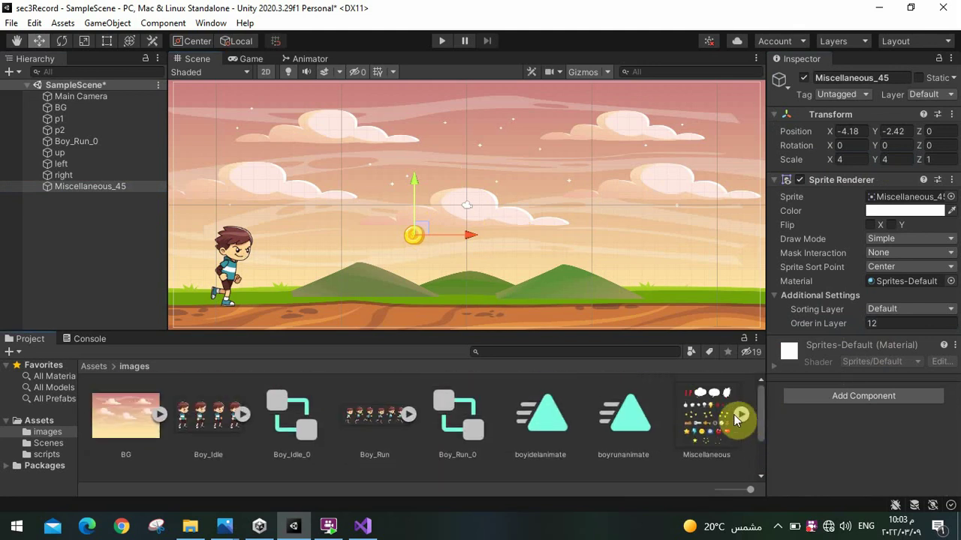
Expand and collapse the Miscellaneous sprite sheet in the Project panel to look over its sprites
left_click(741, 417)
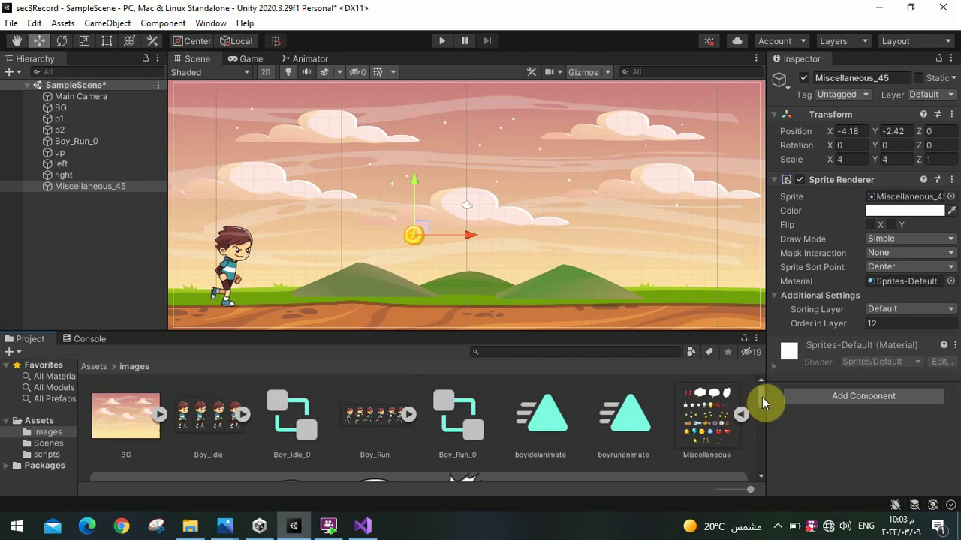
mouse_move(762, 423)
left_mouse_down()
mouse_move(761, 433)
mouse_move(764, 404)
left_mouse_up()
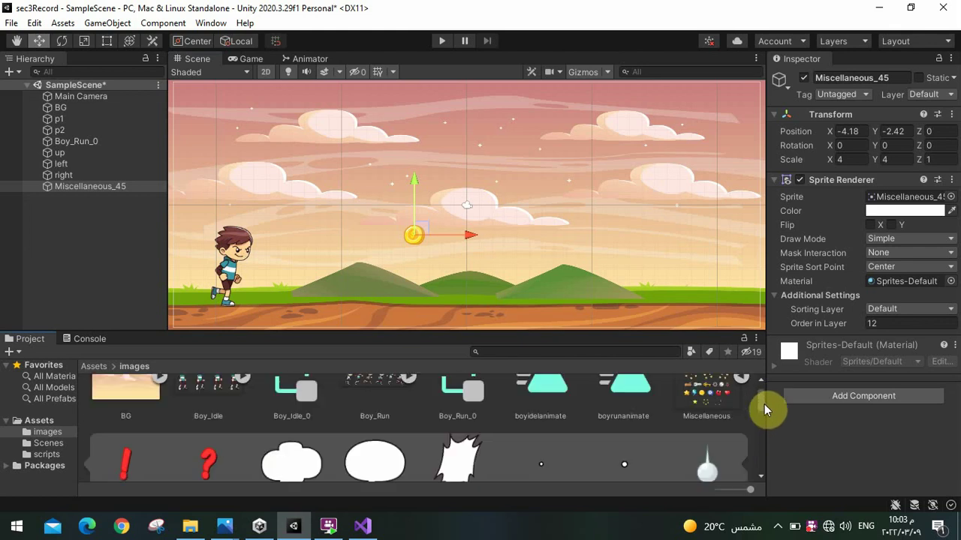
left_click(743, 417)
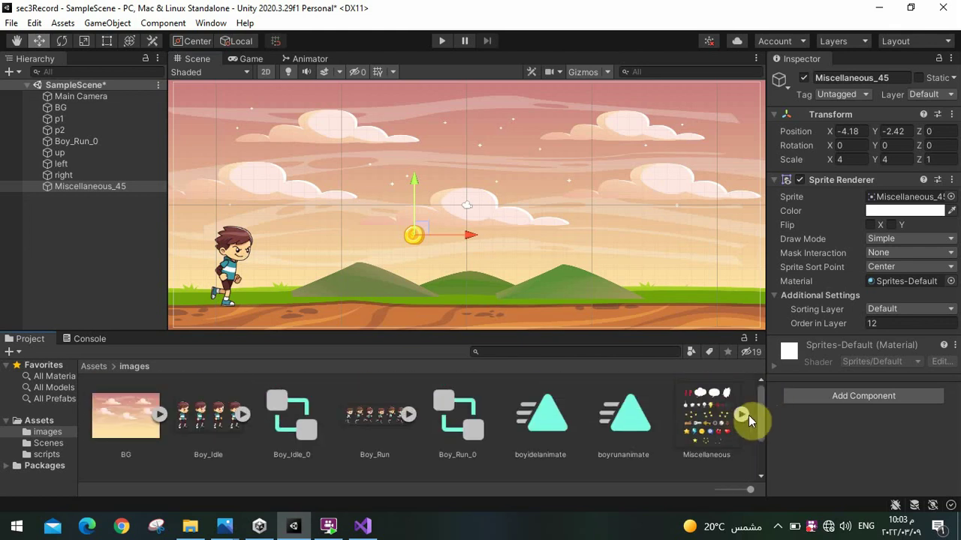
mouse_move(760, 409)
left_mouse_down()
mouse_move(760, 421)
mouse_move(762, 400)
left_mouse_up()
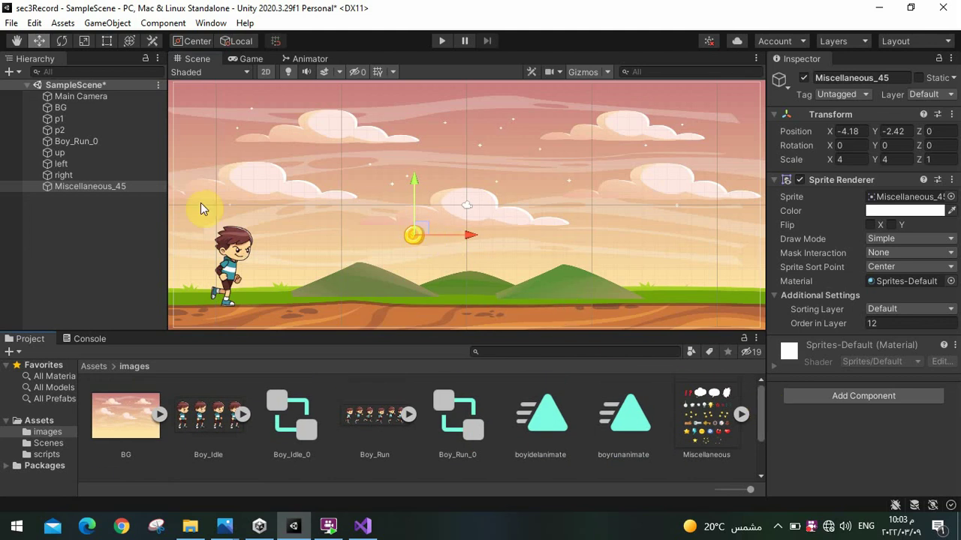
Rename Miscellaneous_45 to 'coin' and move it to the scene centre
left_click(861, 78)
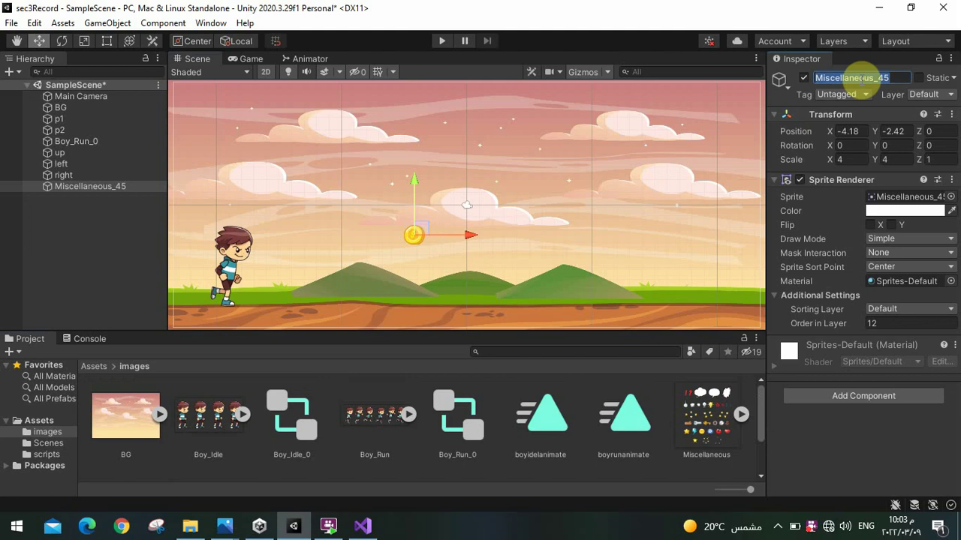
type("coi")
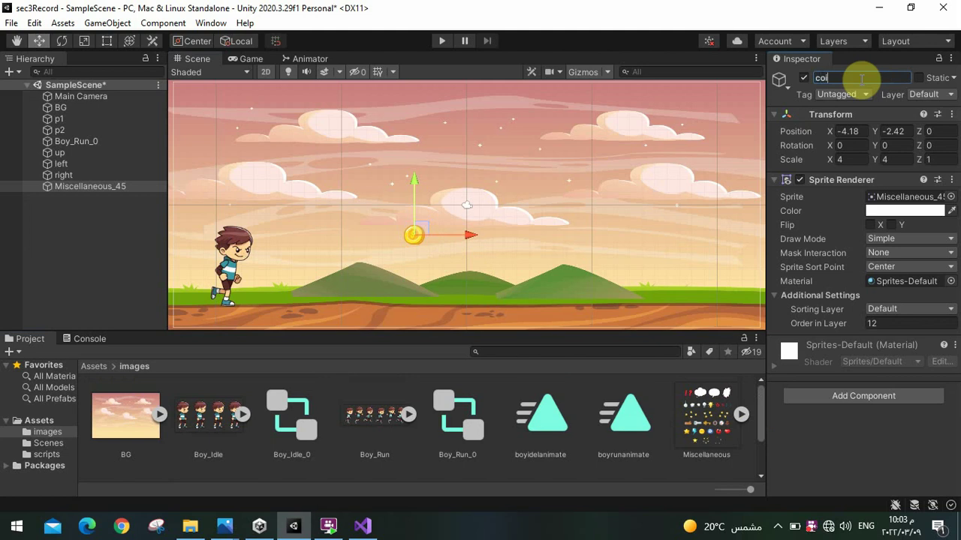
type("n")
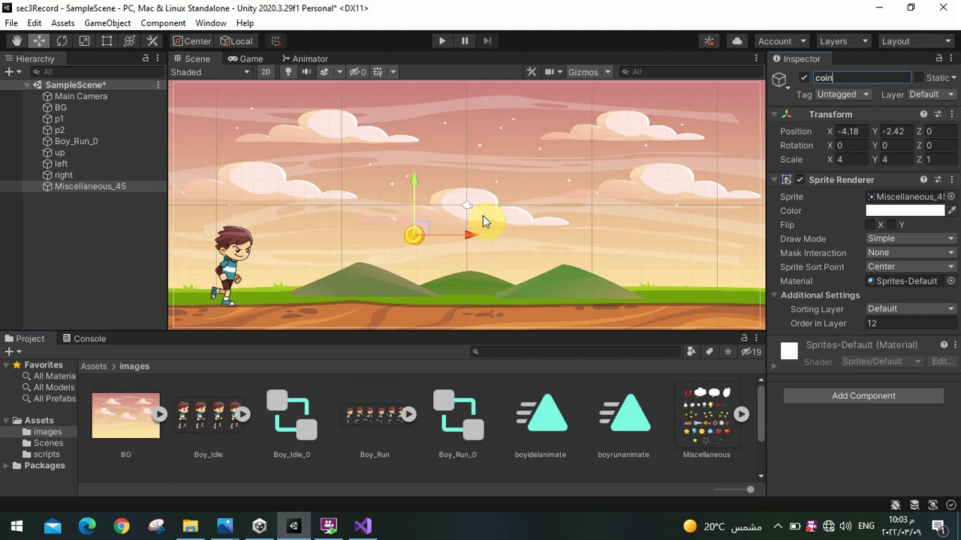
left_click_drag(424, 230, 460, 216)
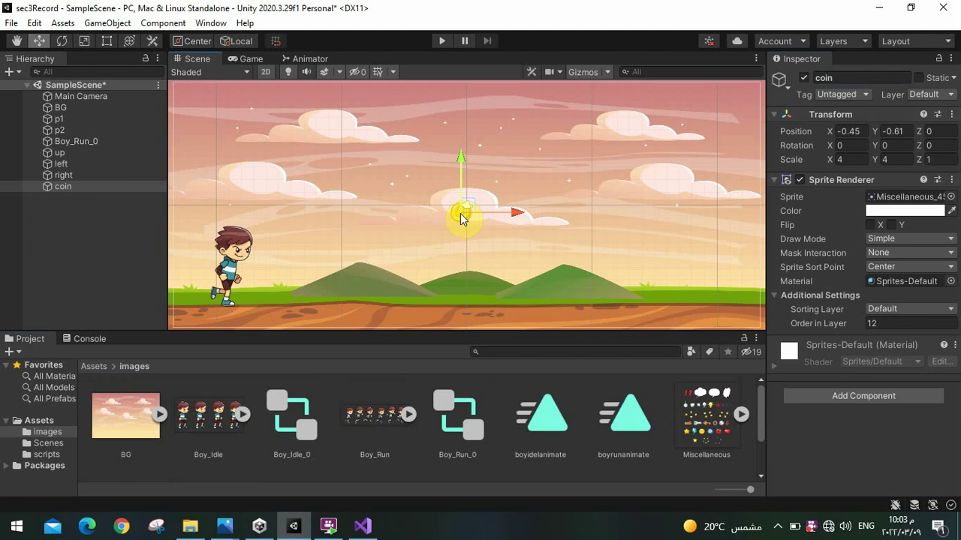
Duplicate the coin and place copies in the upper-left sky, on the left hill and on the right hill
key("ctrl+d")
key("ctrl+d")
key("ctrl+d")
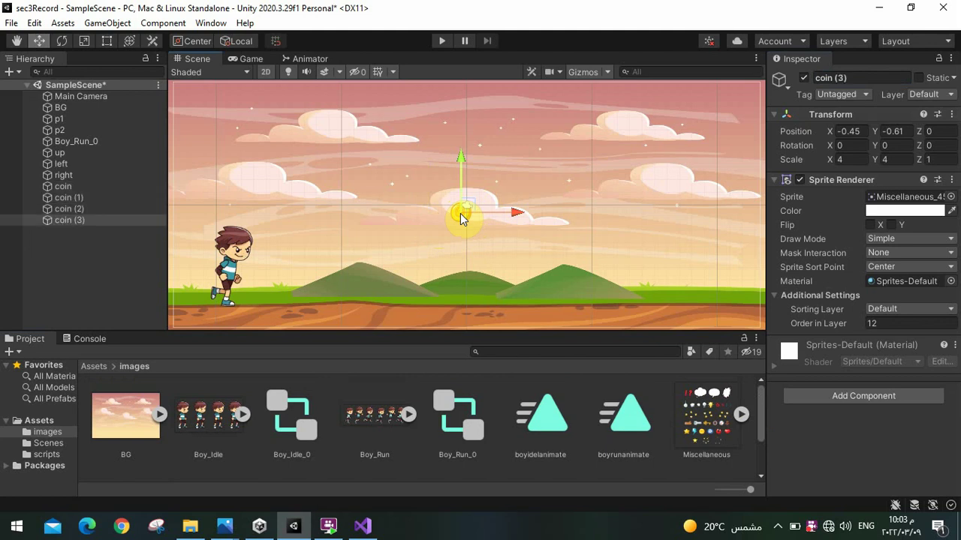
key("ctrl+d")
key("ctrl+d")
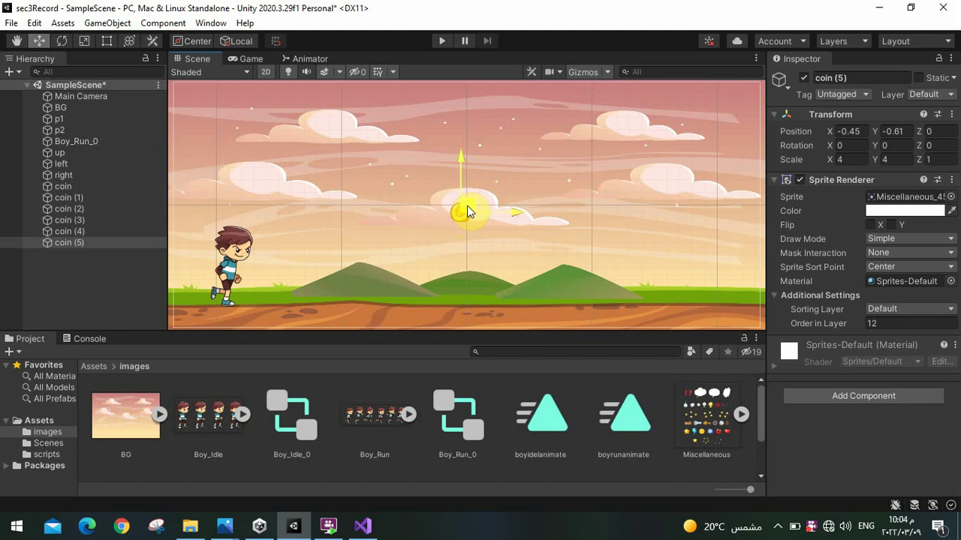
left_click_drag(461, 218, 279, 193)
mouse_move(461, 213)
left_mouse_down()
mouse_move(411, 213)
mouse_move(356, 267)
left_mouse_up()
left_click(461, 215)
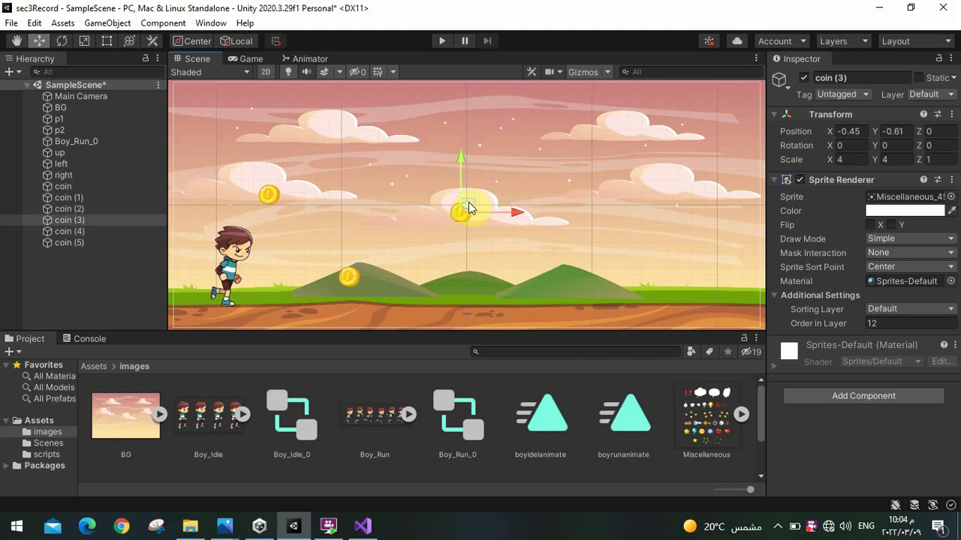
left_click_drag(461, 216, 586, 258)
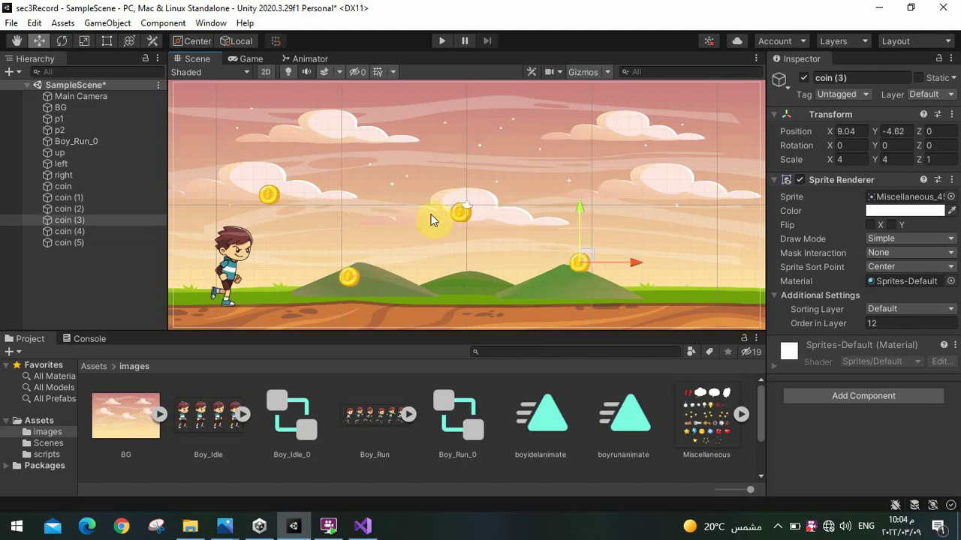
Move the remaining copies to the upper-right sky and the far right, then deselect
left_click(458, 215)
mouse_move(456, 216)
left_mouse_down()
mouse_move(647, 209)
mouse_move(656, 190)
left_mouse_up()
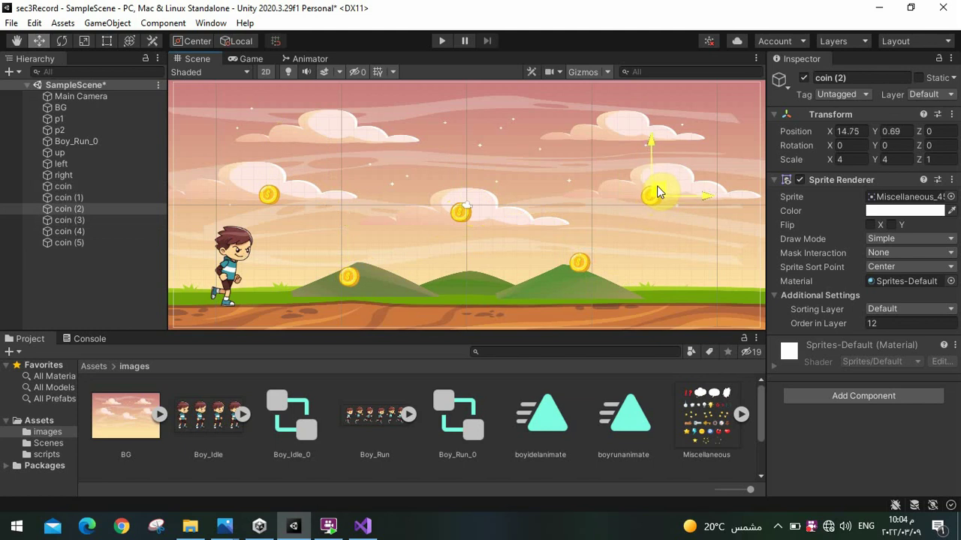
left_click(452, 204)
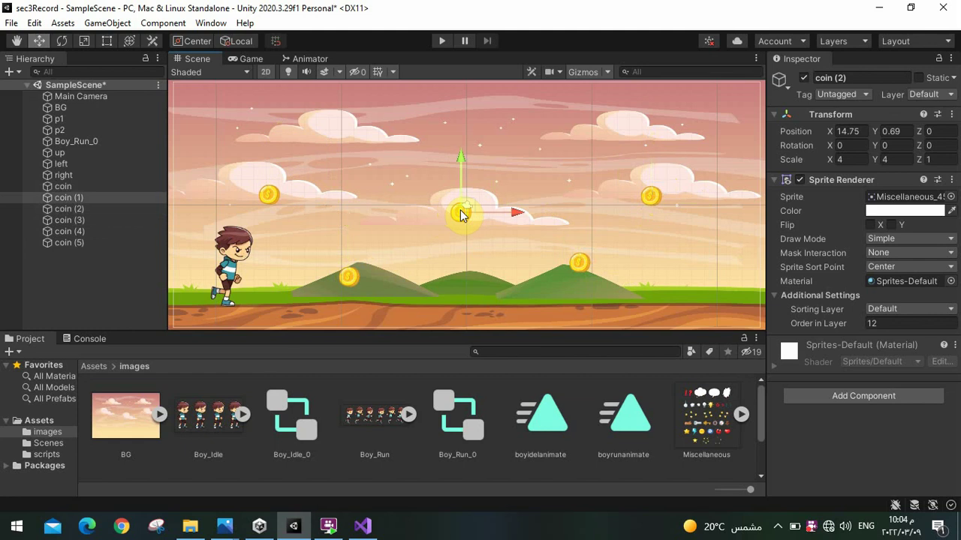
left_click_drag(461, 212, 507, 213)
left_click_drag(709, 241, 723, 234)
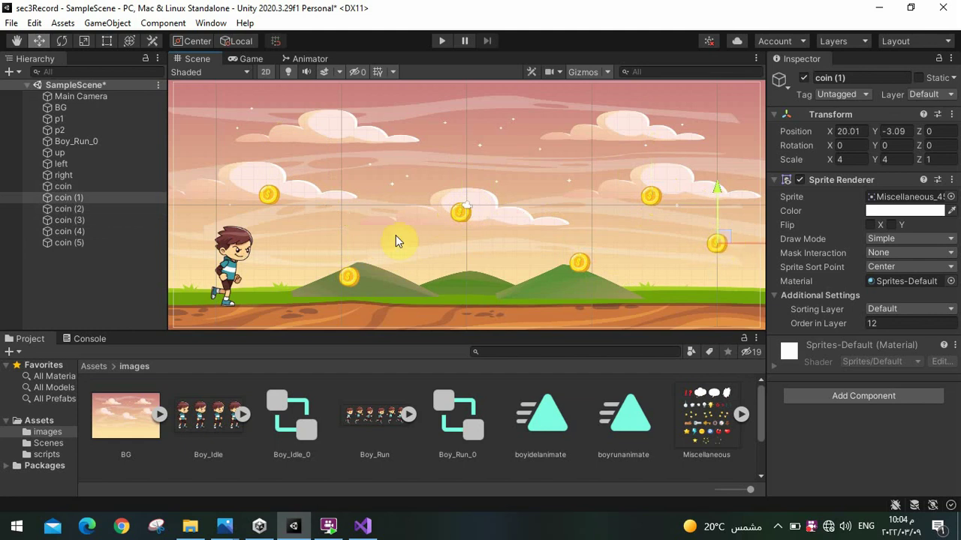
left_click(63, 272)
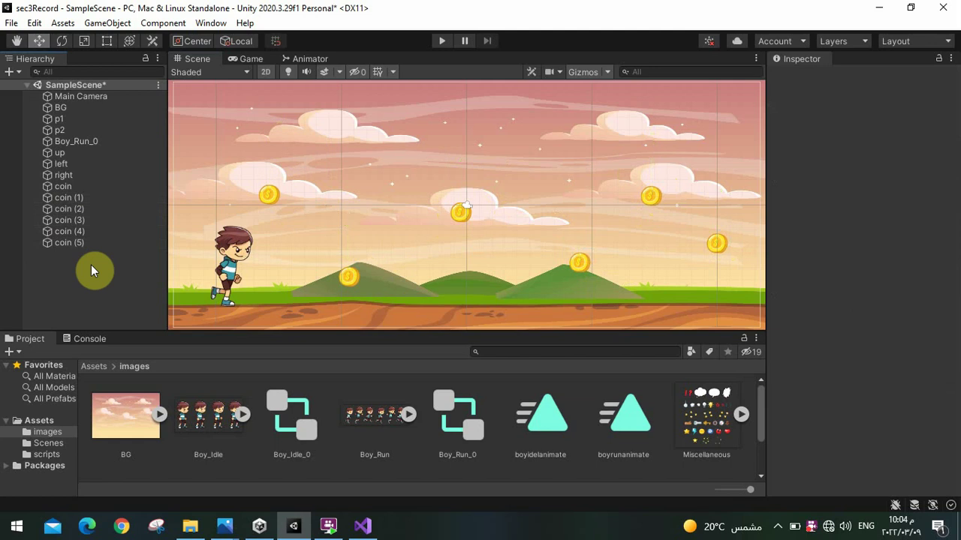
Create an empty GameObject named 'coins' in the Hierarchy
right_click(91, 265)
left_click(135, 381)
type("coi")
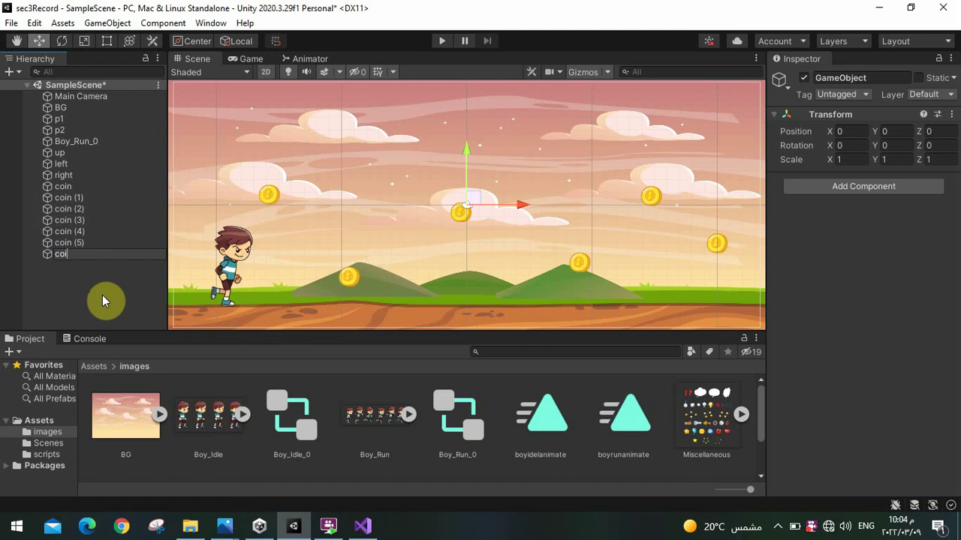
type("ns")
left_click(93, 277)
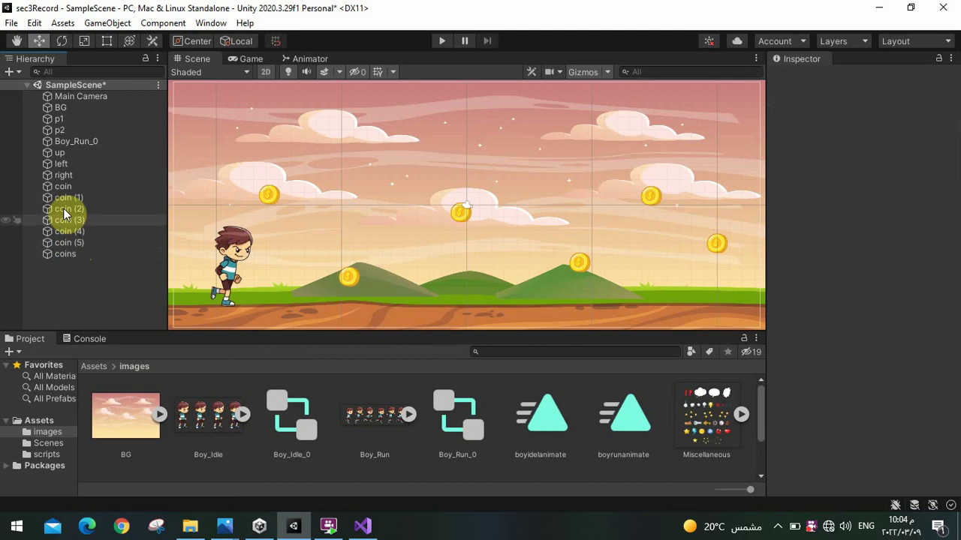
Drag each coin object under the 'coins' parent in the Hierarchy
mouse_move(62, 186)
left_mouse_down()
mouse_move(62, 261)
mouse_move(68, 254)
left_mouse_up()
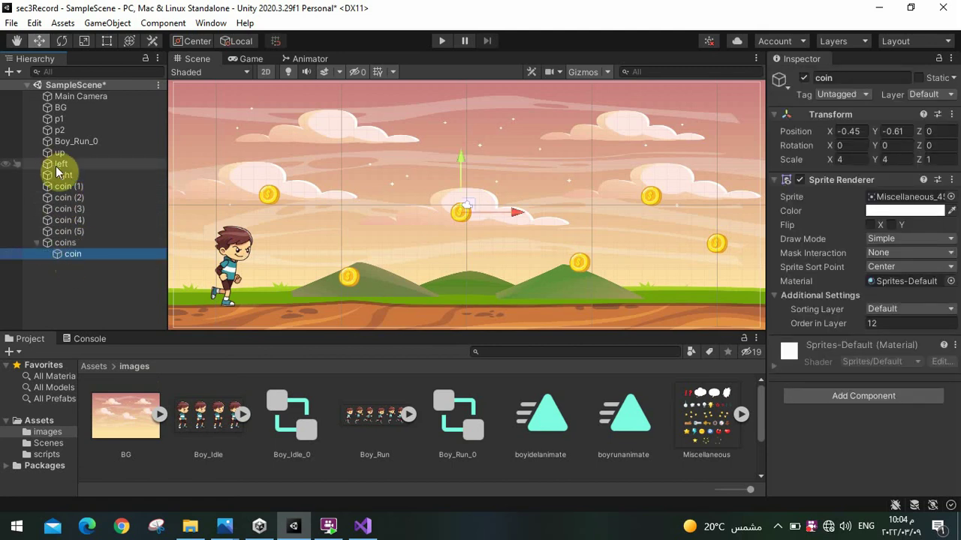
left_click_drag(64, 189, 73, 253)
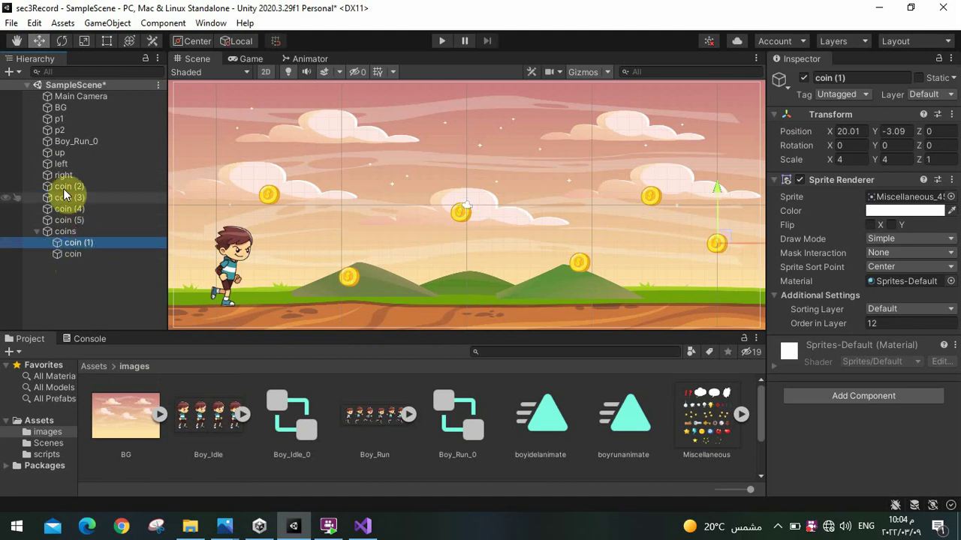
left_click_drag(64, 190, 71, 240)
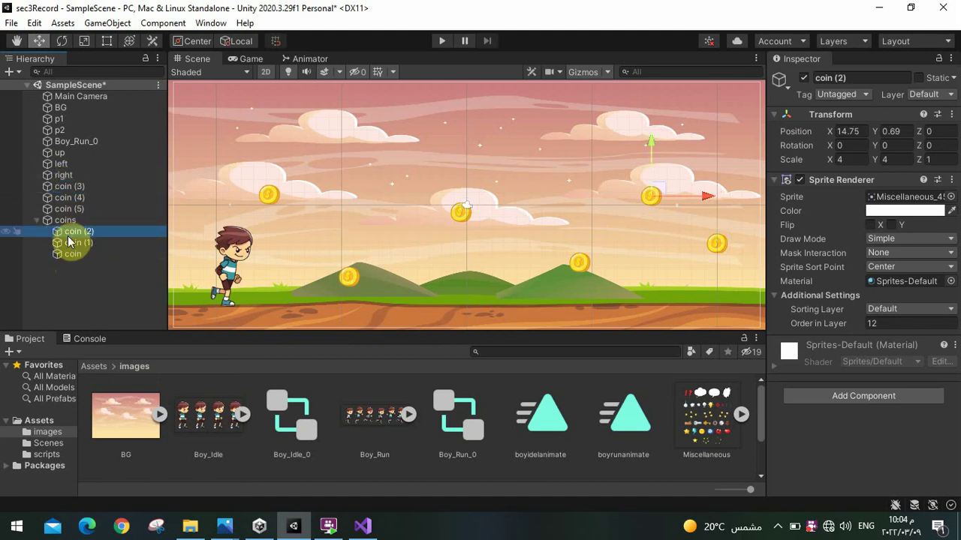
left_click_drag(69, 186, 72, 223)
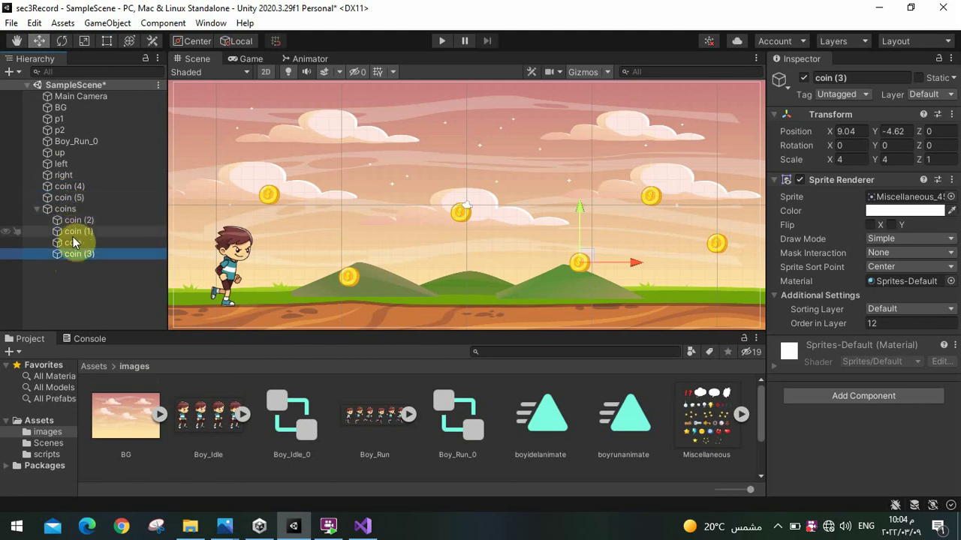
left_click(72, 199)
mouse_move(72, 202)
left_mouse_down()
mouse_move(71, 215)
mouse_move(73, 199)
left_mouse_up()
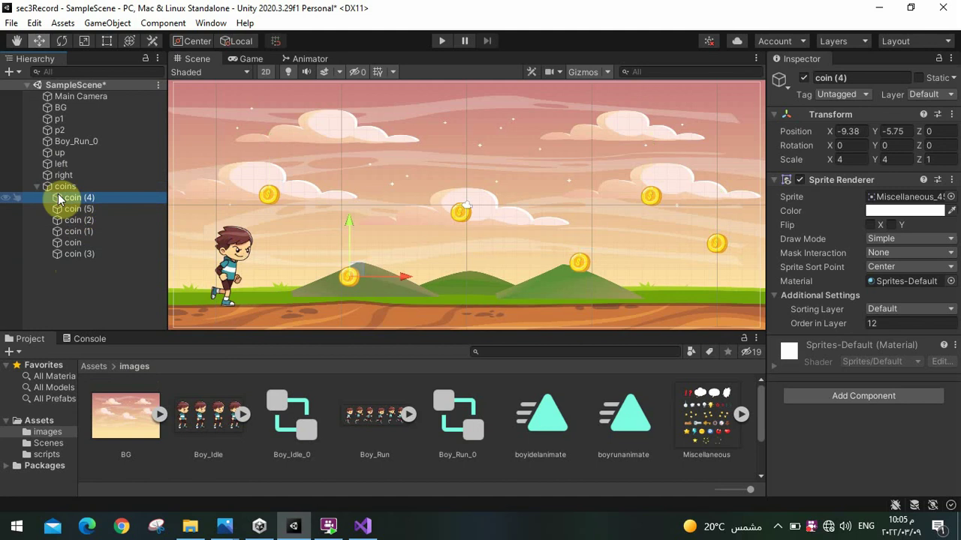
Check that 'coins' holds all six coins, leaving its foldout collapsed
left_click(42, 190)
left_click(38, 187)
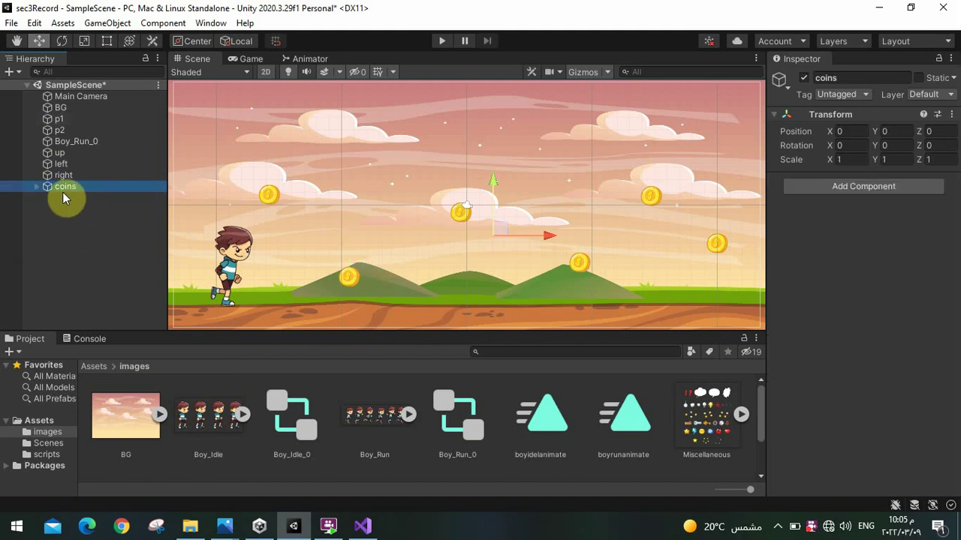
left_click(36, 188)
left_click(36, 188)
left_click(39, 188)
left_click(92, 289)
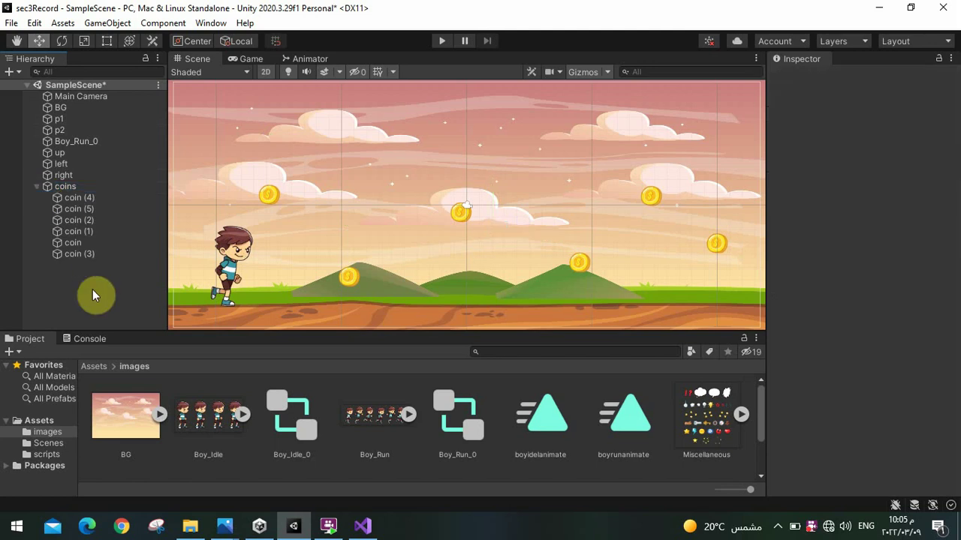
left_click(36, 187)
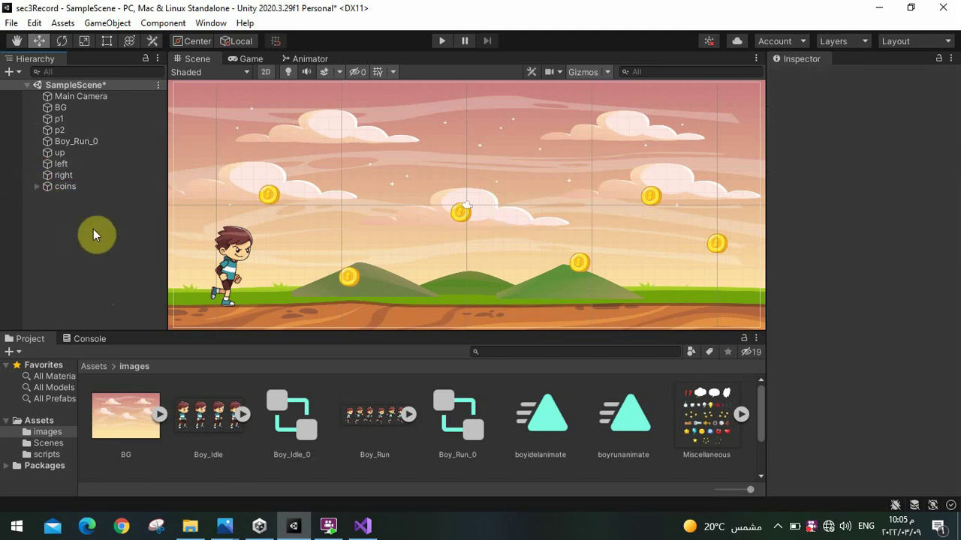
Save the scene and test-play it, running the boy left past the coins
key("ctrl+s")
left_click(442, 43)
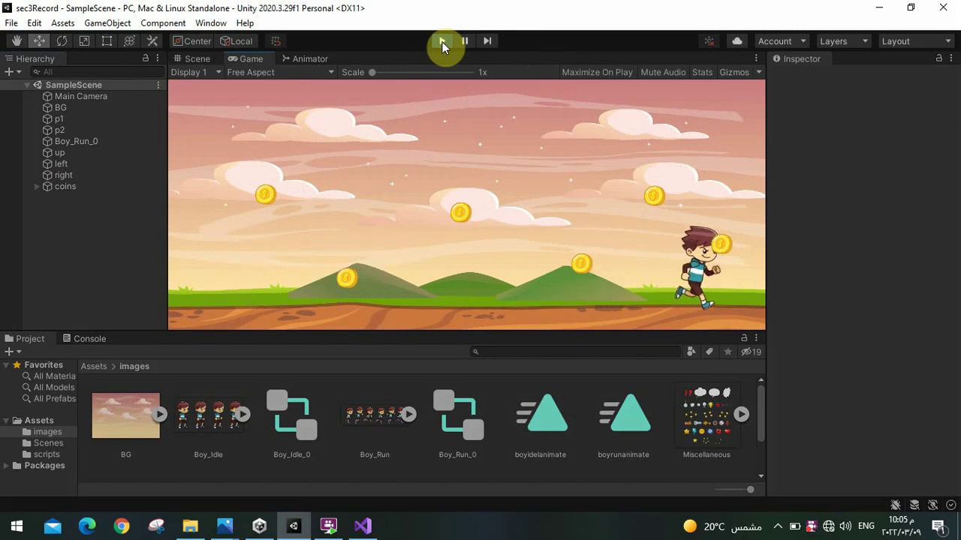
key("Left")
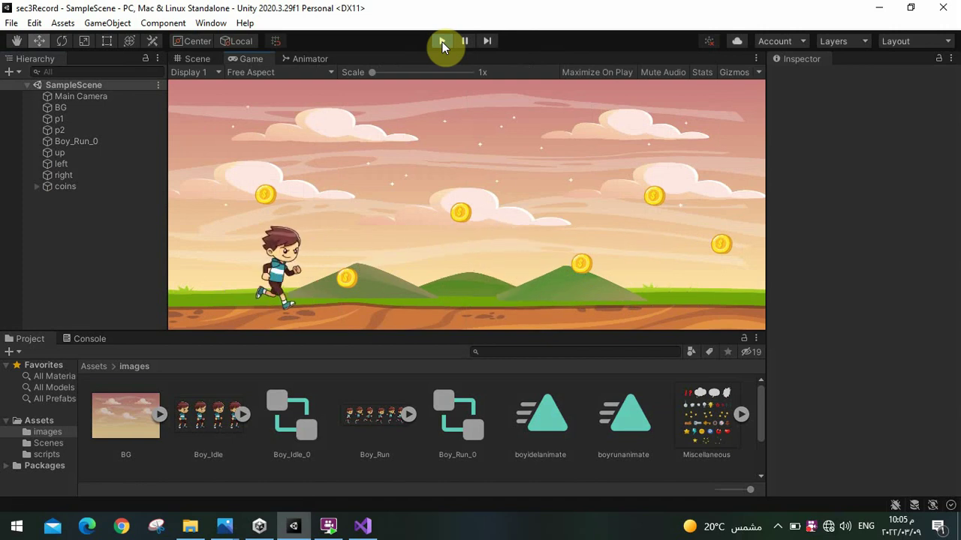
Stop Play mode, expand the coins group and select all six coins
left_click(442, 42)
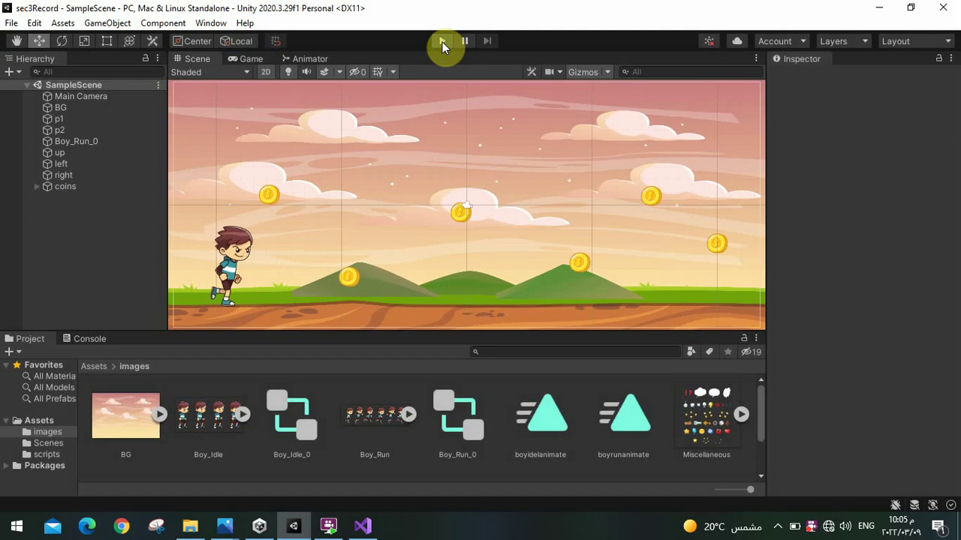
left_click(39, 186)
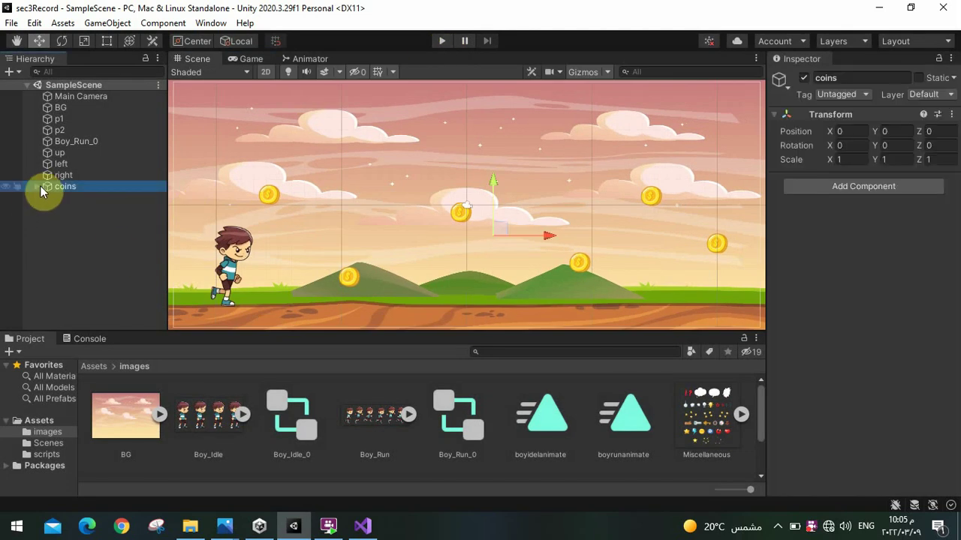
left_click(35, 186)
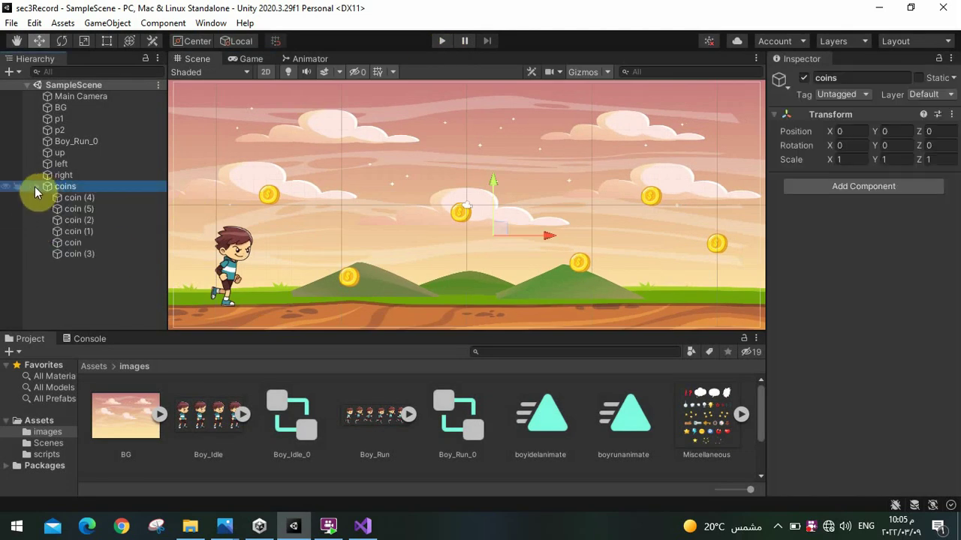
left_click(65, 255)
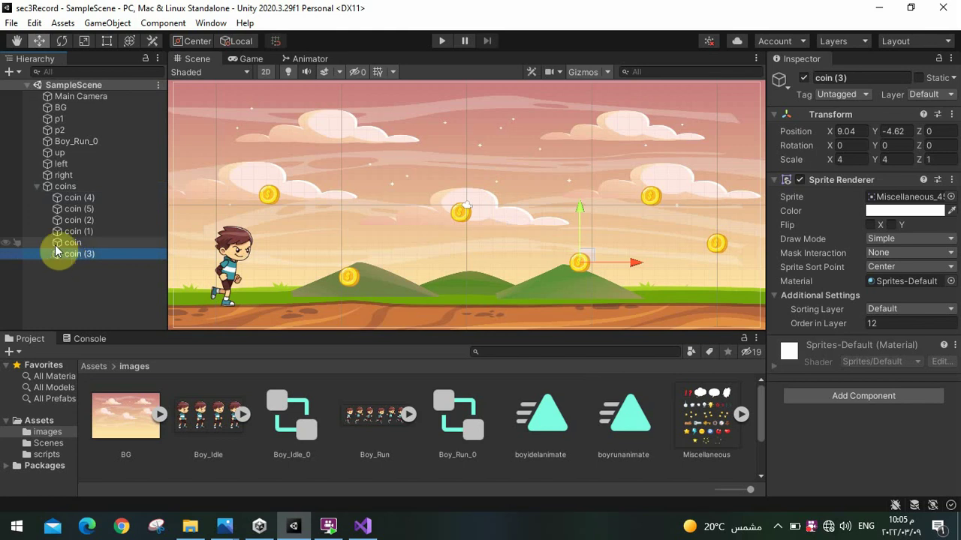
left_click(59, 241, "ctrl")
left_click(76, 232, "ctrl")
left_click(76, 221, "ctrl")
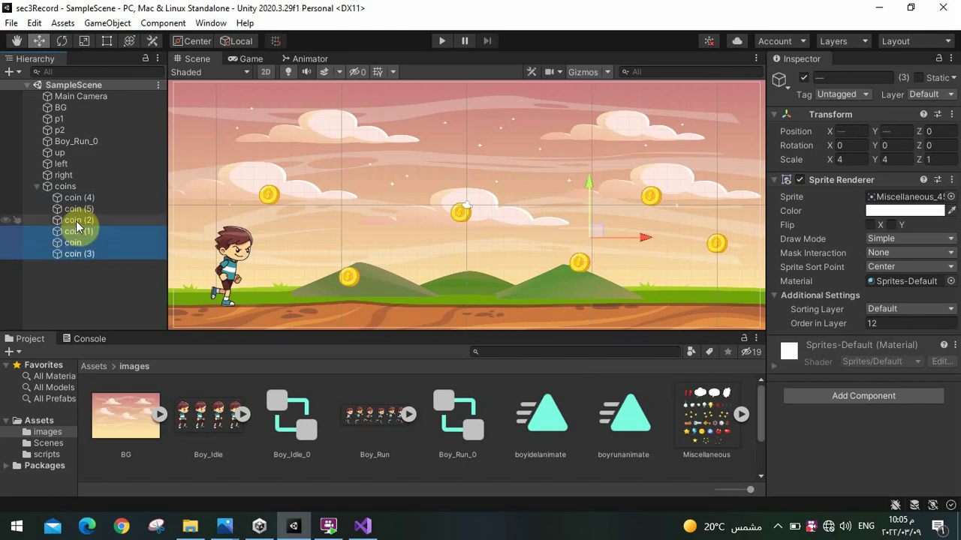
left_click(78, 210, "ctrl")
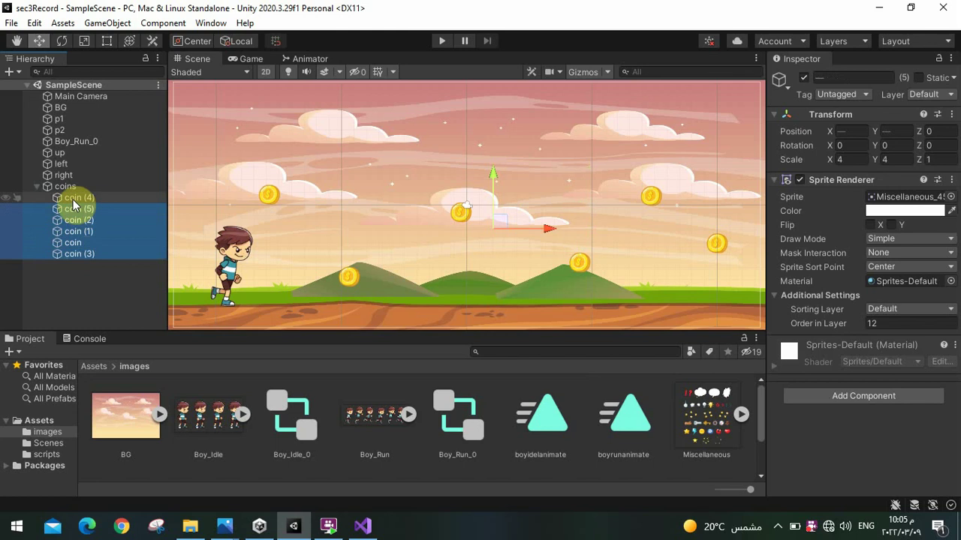
left_click(72, 200, "ctrl")
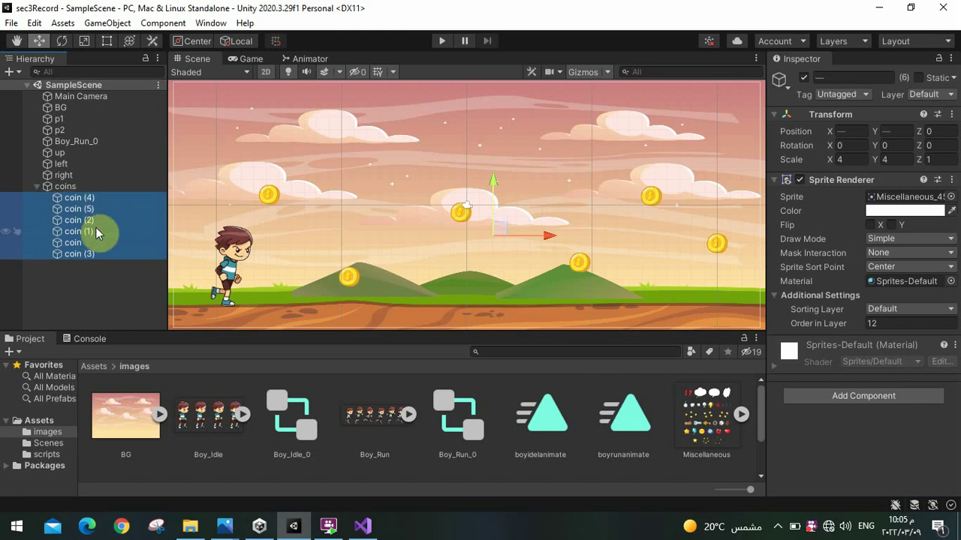
Add a Circle Collider 2D to the selected coins, then deselect and collapse the coins group
left_click(832, 393)
type("bo")
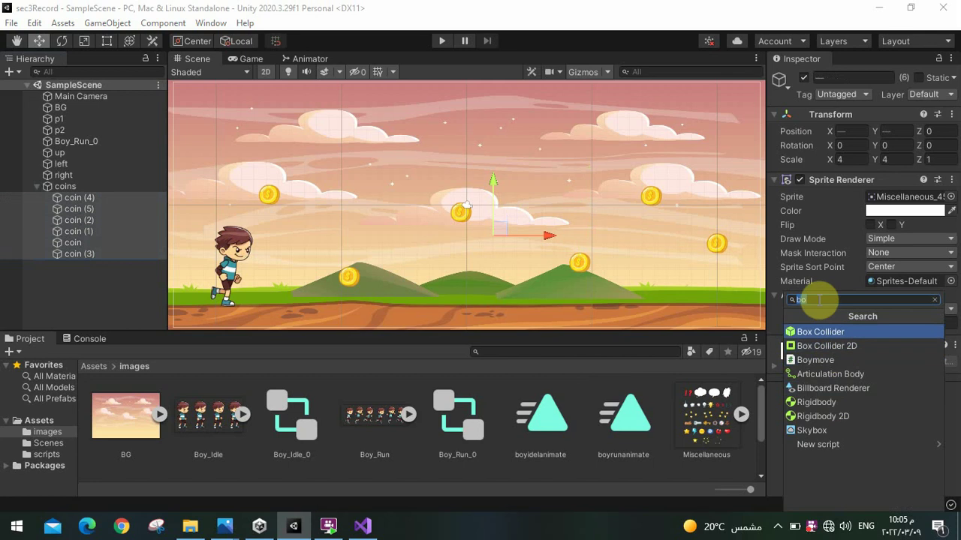
key("BackSpace")
key("BackSpace")
type("ci")
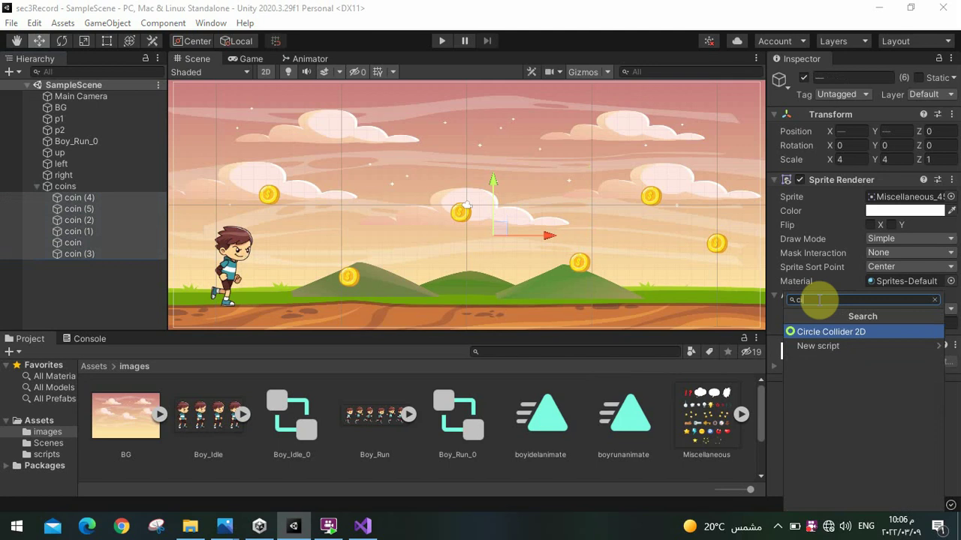
left_click(825, 333)
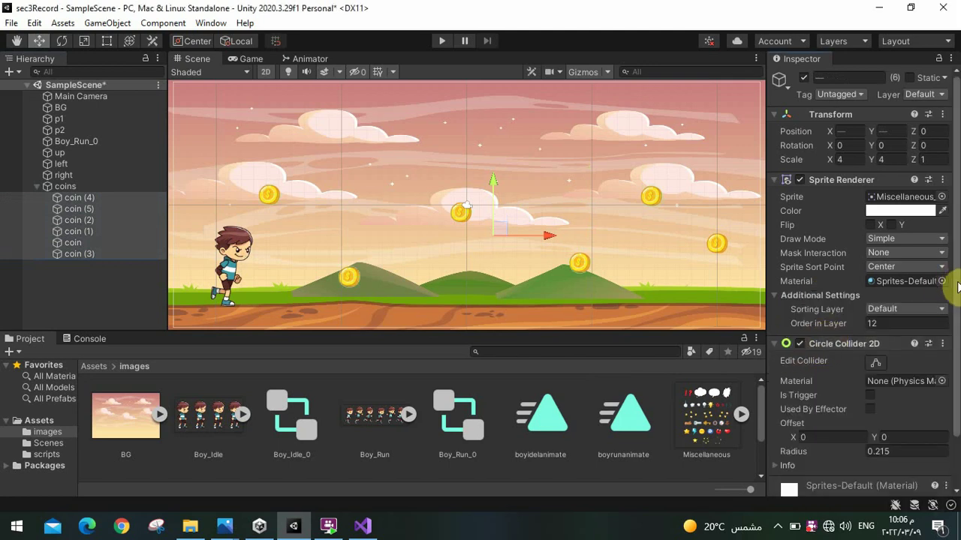
left_click_drag(955, 294, 958, 334)
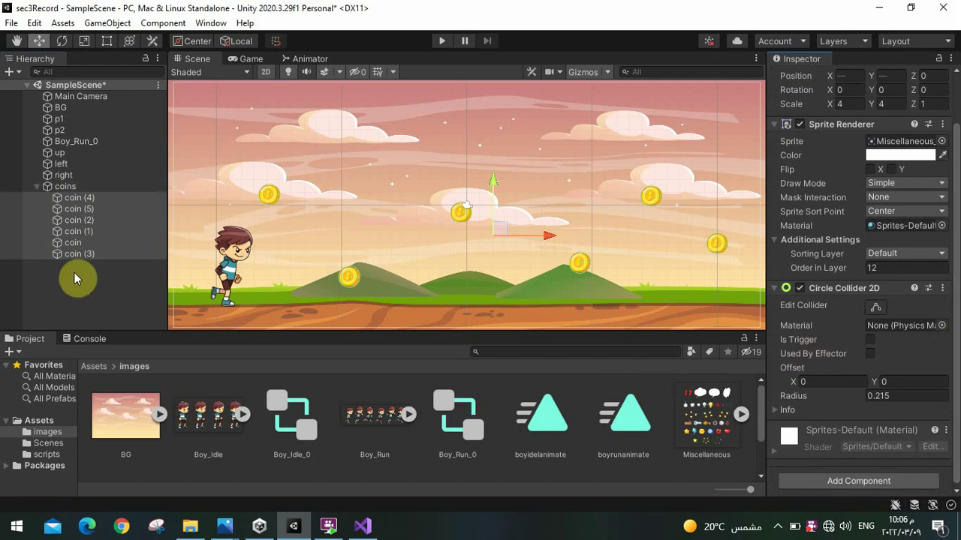
left_click(102, 286)
left_click(37, 186)
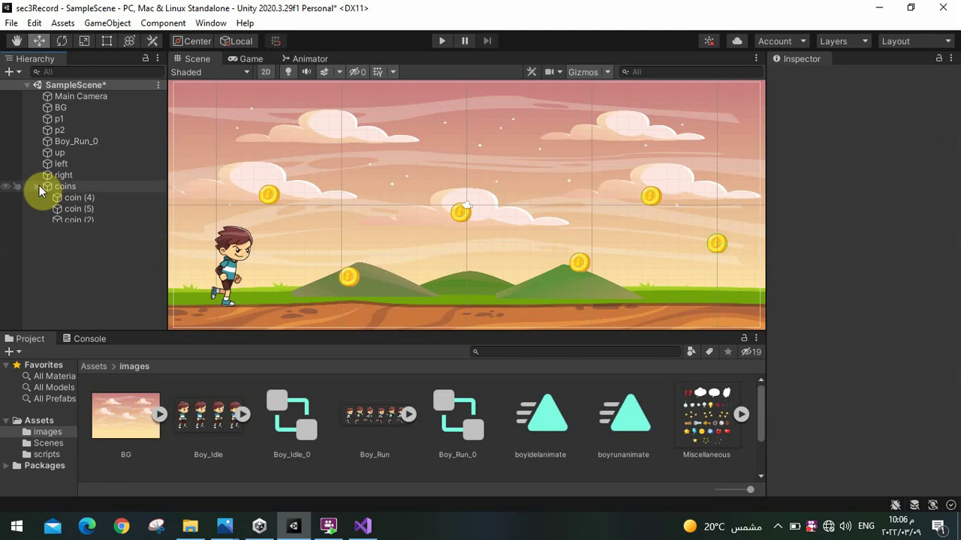
Save the scene, enter Play mode and run the boy back and forth into the coins
key("ctrl+s")
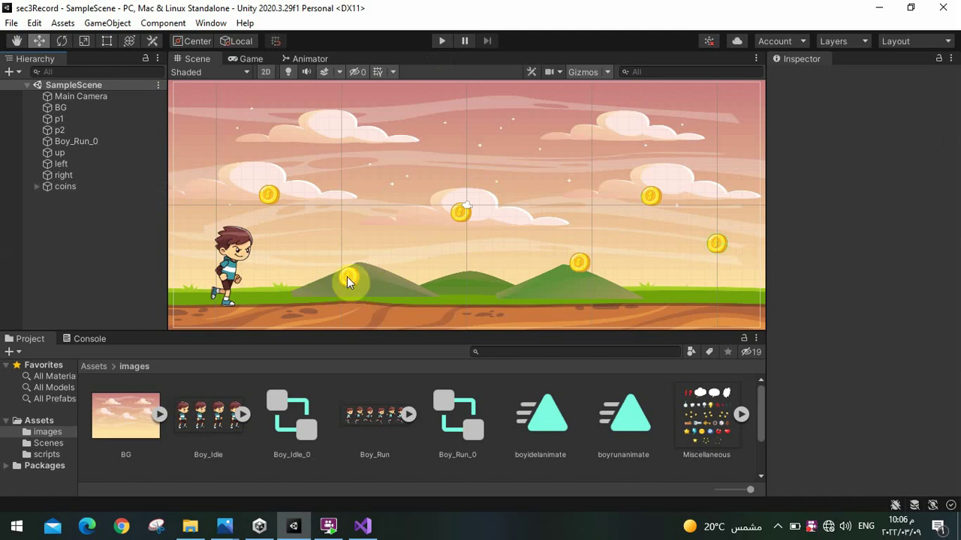
left_click(440, 43)
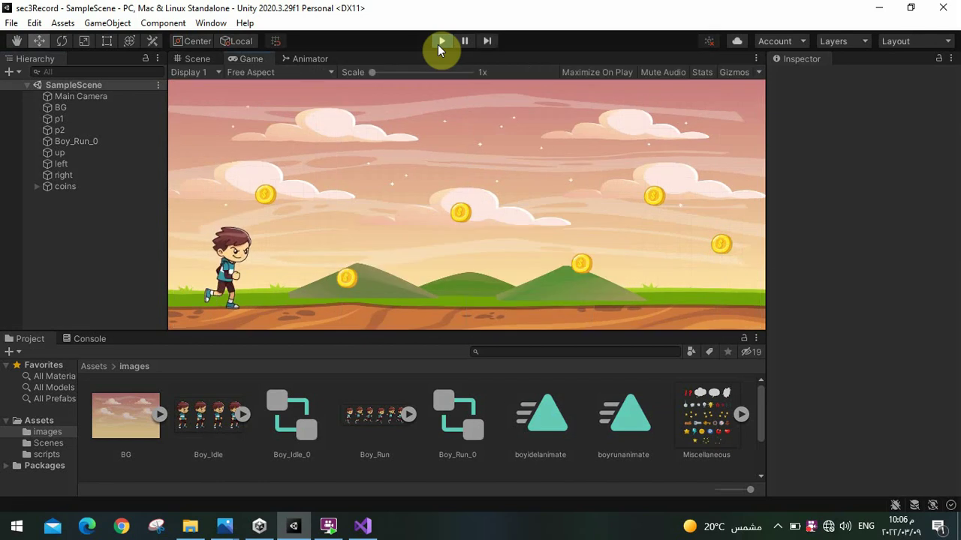
key("Right")
key("Left")
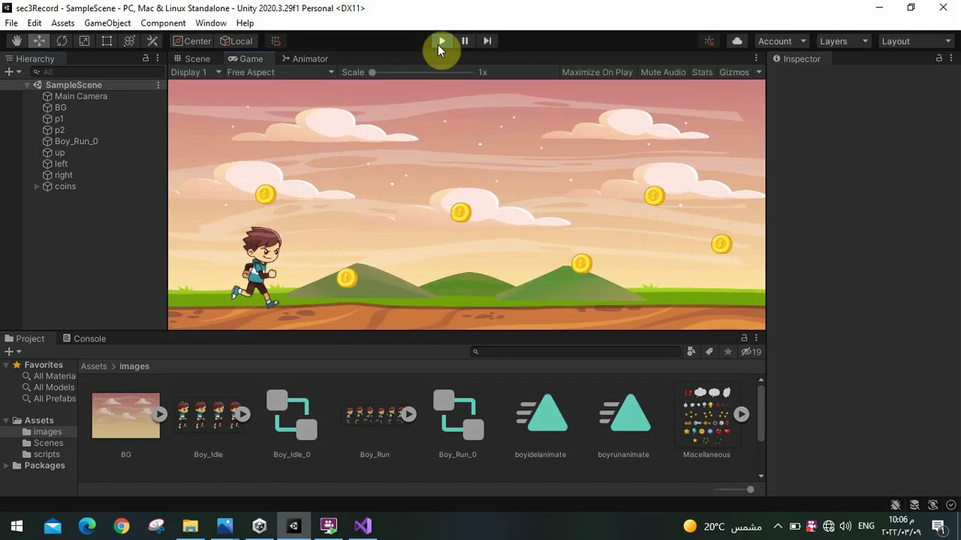
key("Right")
key("Left")
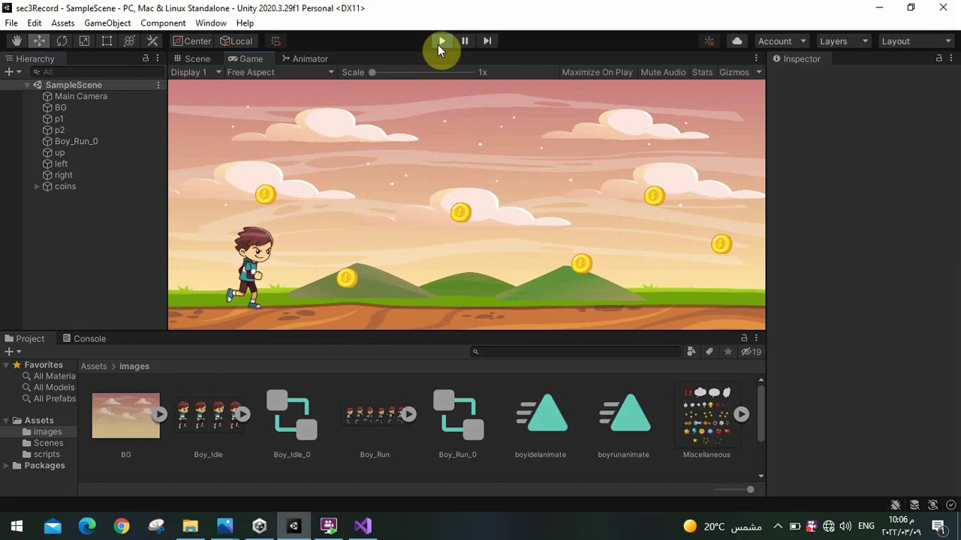
key("Right")
key("Left")
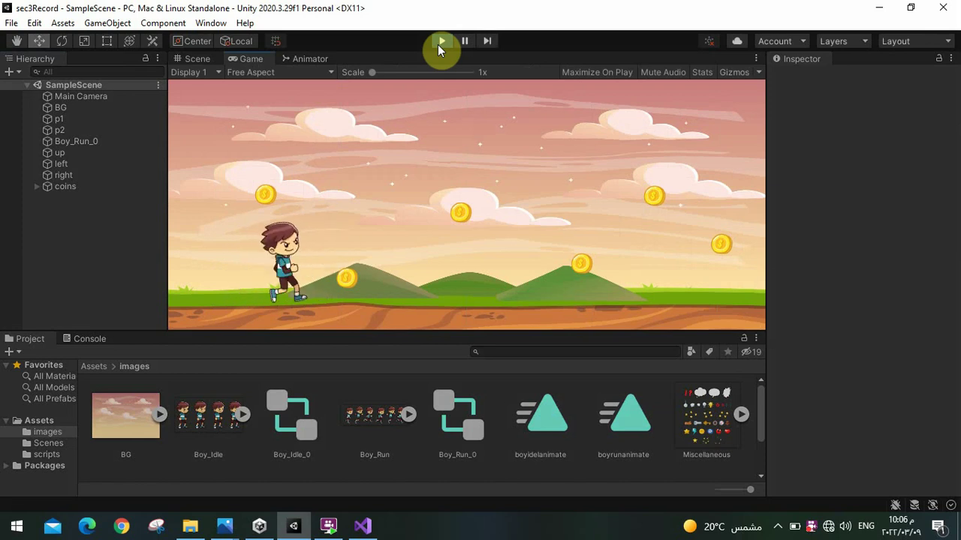
key("Right")
Jump and run the boy around the coins as he tumbles upside down, then stop Play mode
key("Up")
key("Left")
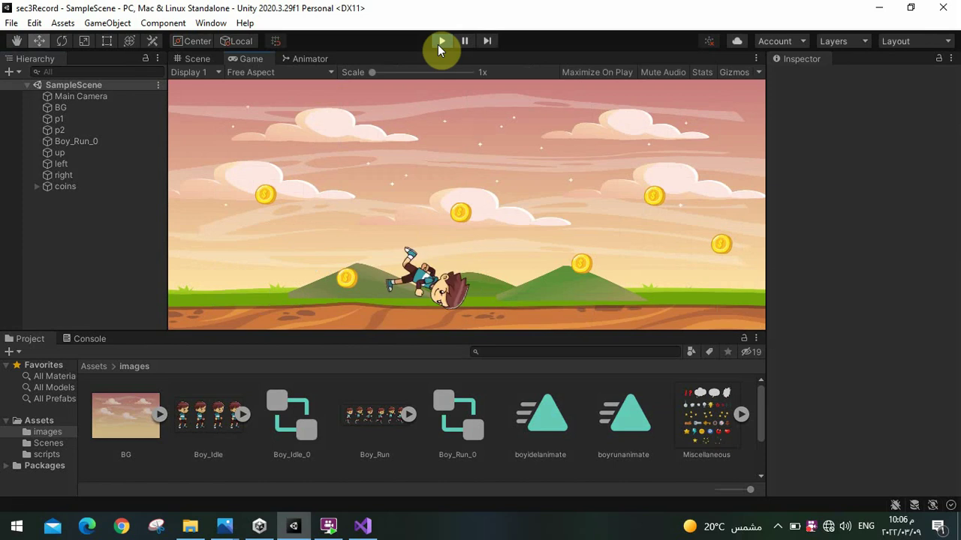
key("Right")
key("Up")
key("Right")
key("Left")
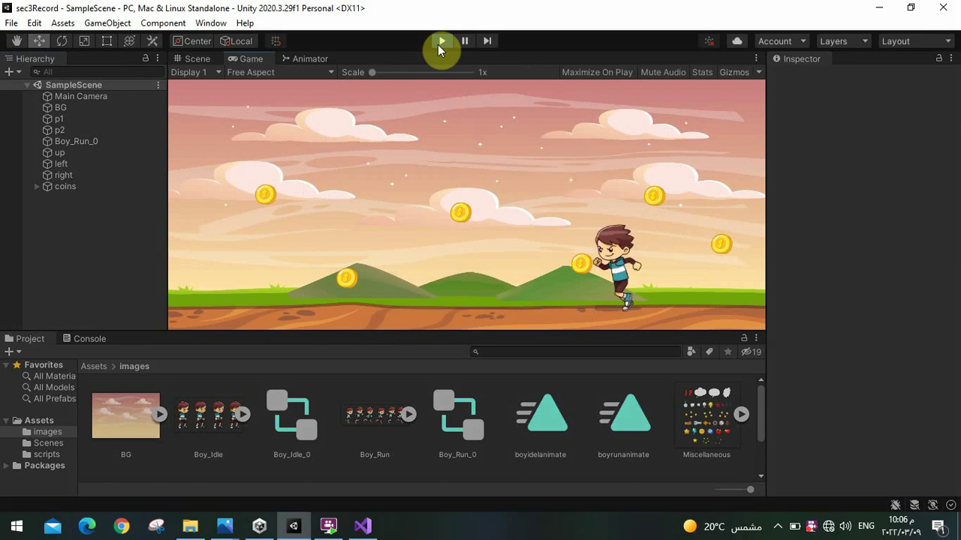
key("Up")
key("Left")
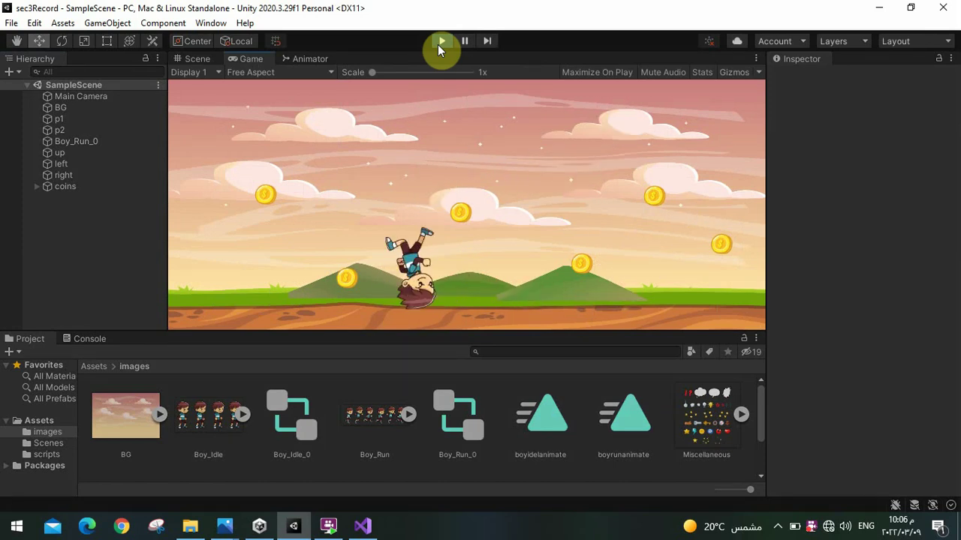
key("Right")
key("Left")
key("Right")
key("Up")
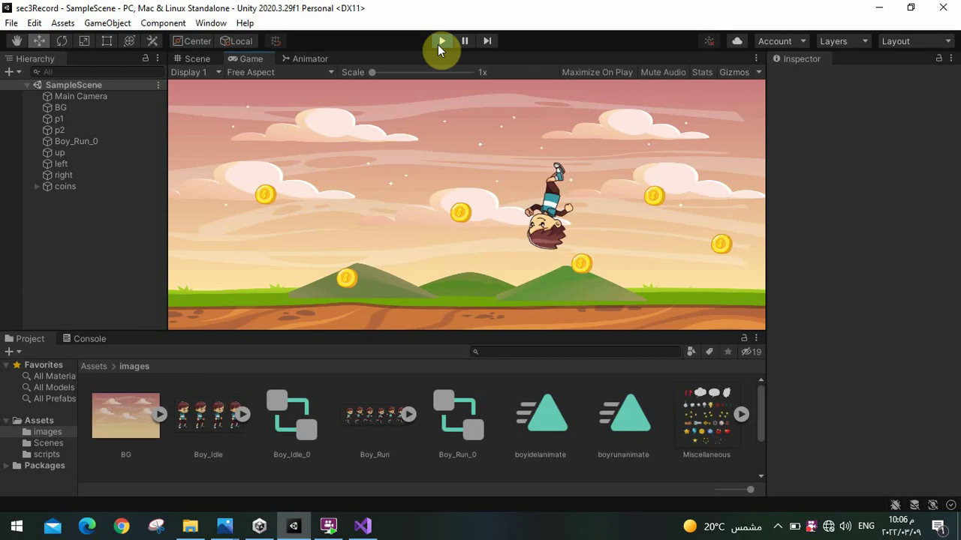
key("Right")
key("Left")
key("Right")
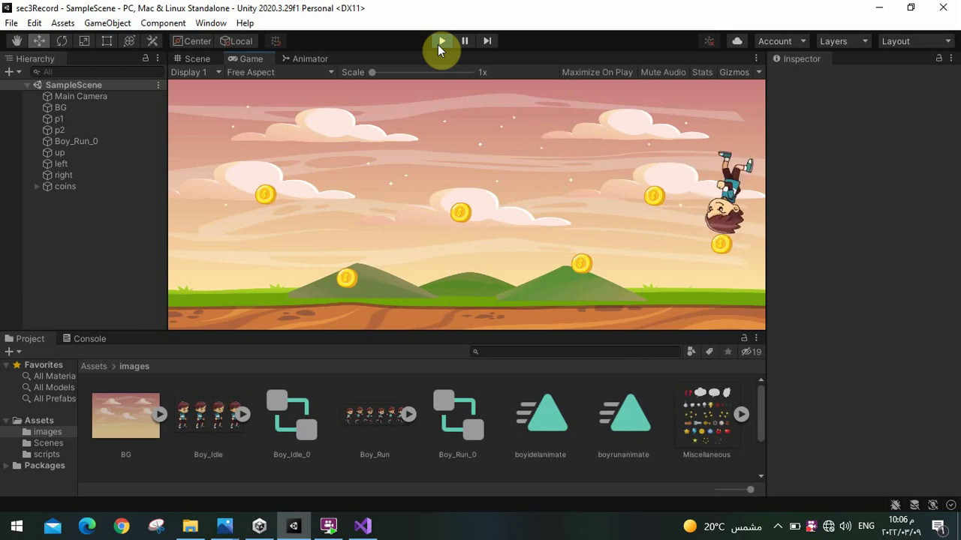
key("Left")
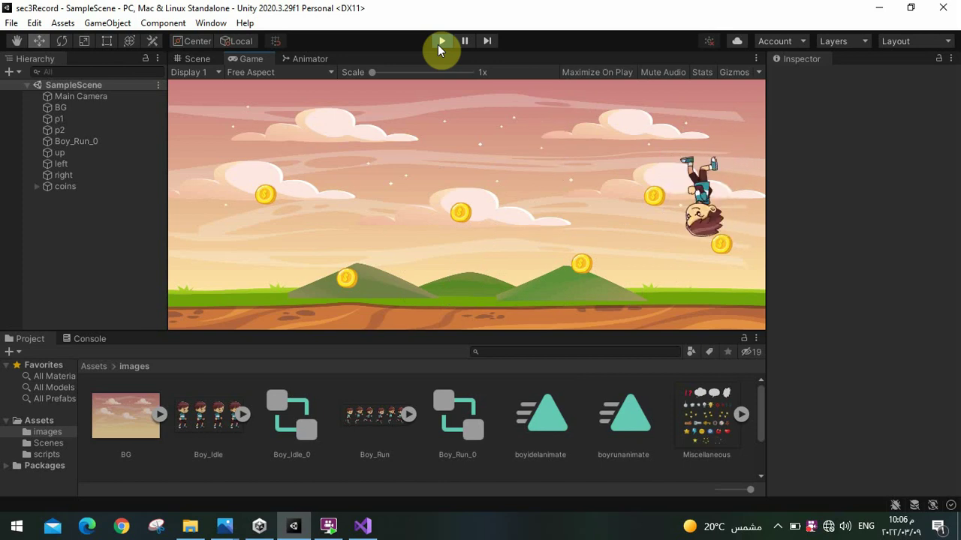
key("Right")
left_click(441, 43)
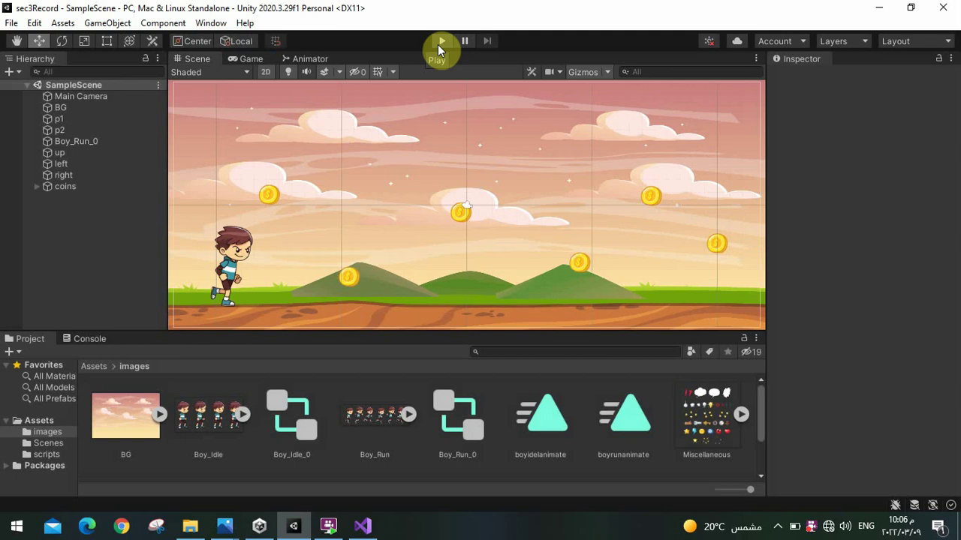
Tick Freeze Rotation Z on Boy_Run_0's Rigidbody 2D, save, and restart Play mode
left_click(70, 142)
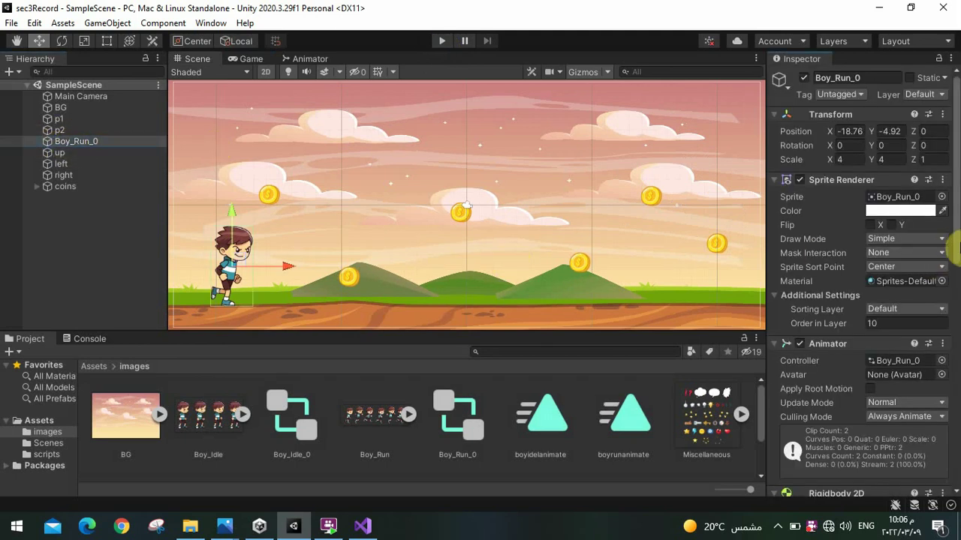
mouse_move(955, 255)
left_mouse_down()
mouse_move(957, 342)
mouse_move(946, 366)
left_mouse_up()
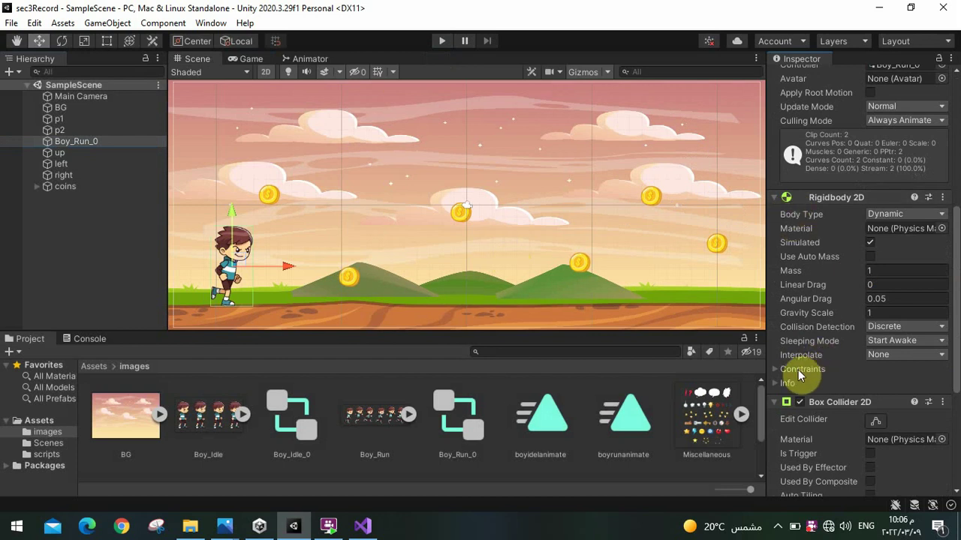
left_click(799, 371)
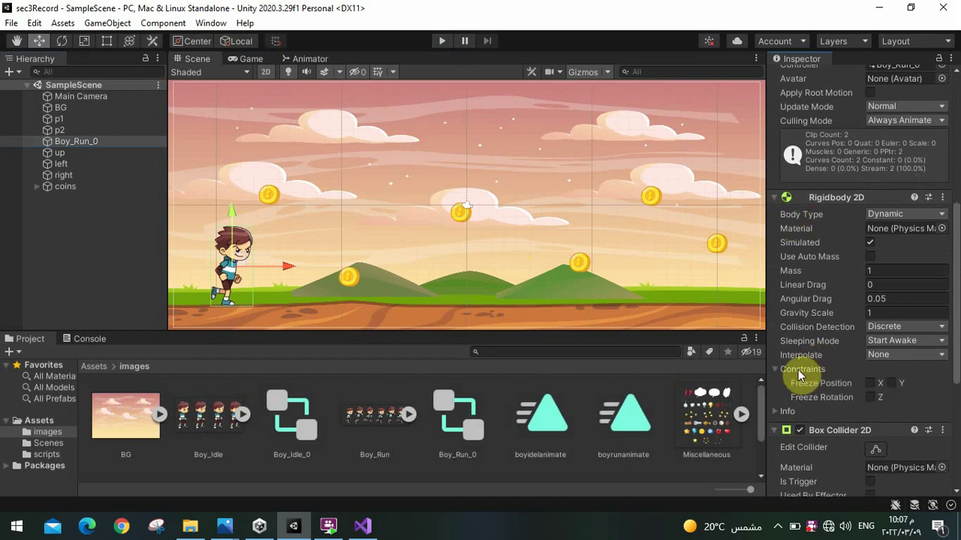
left_click(870, 398)
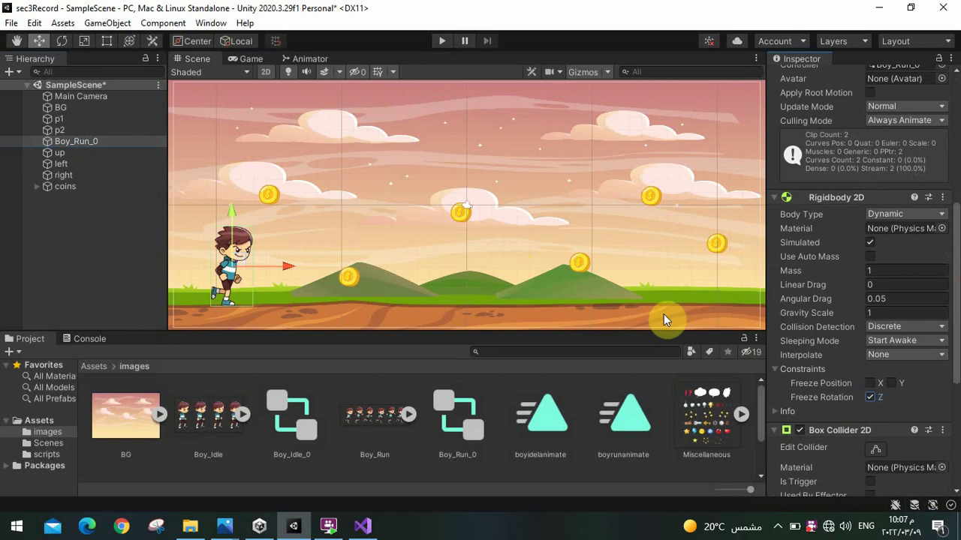
key("ctrl+s")
left_click(438, 44)
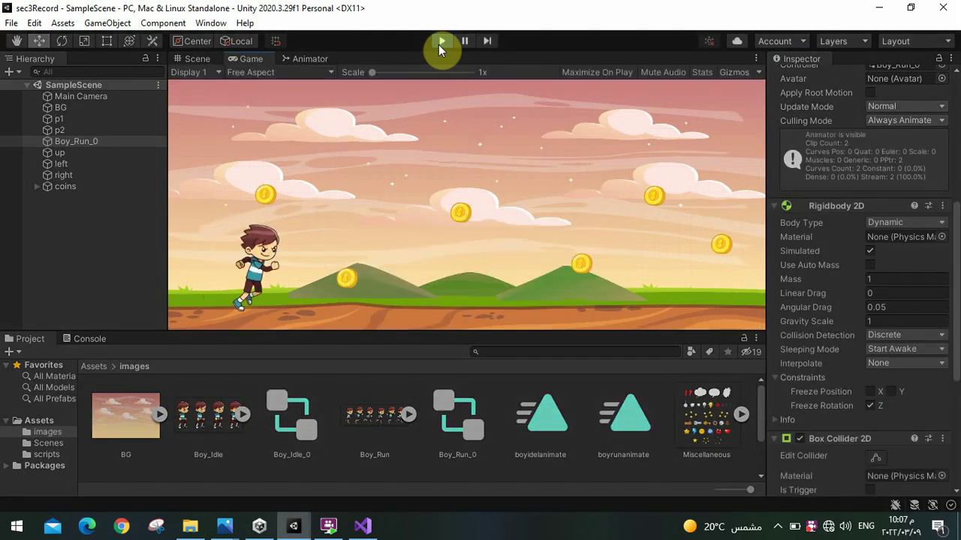
Run and jump the upright boy left and right across the level, then stop Play mode
key("Right")
key("Up")
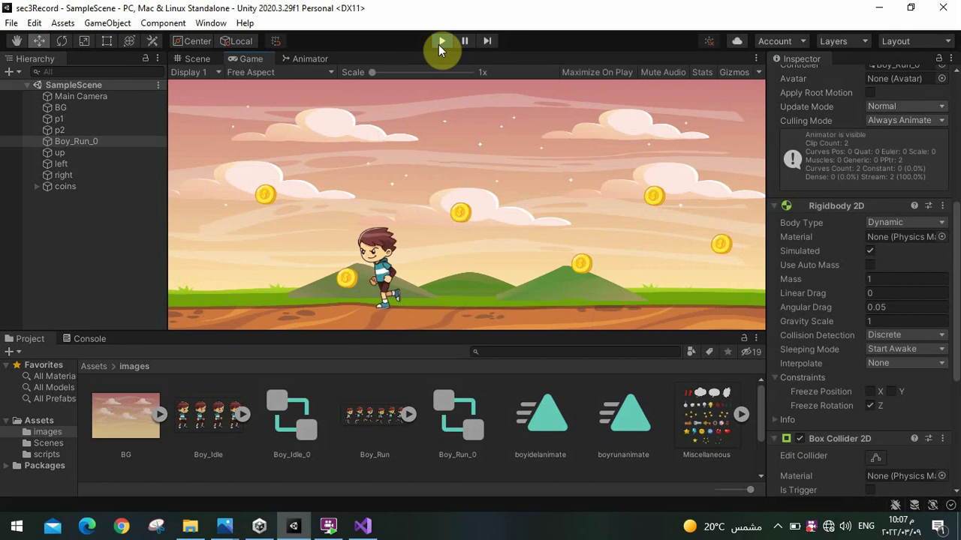
key("Right")
key("Left")
key("Up")
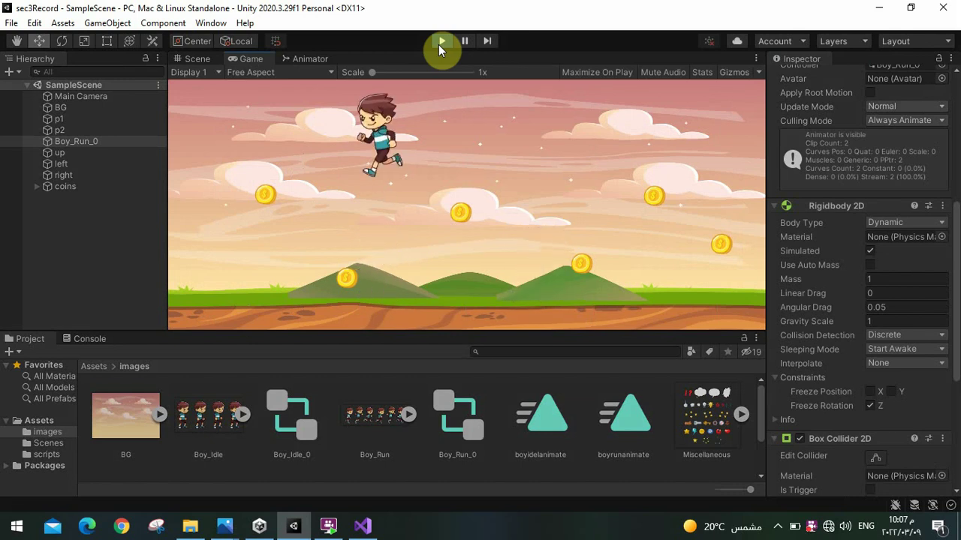
key("Up")
key("Right")
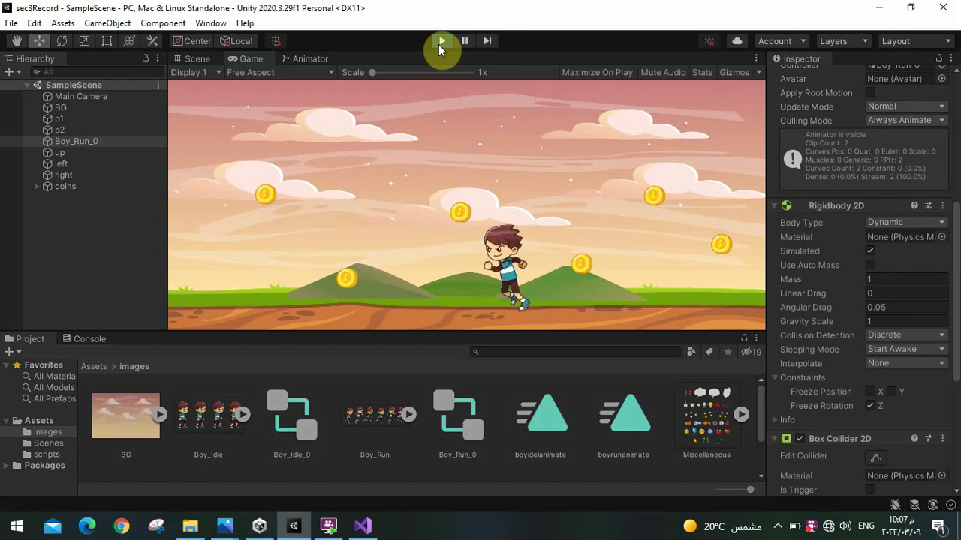
left_click(439, 42)
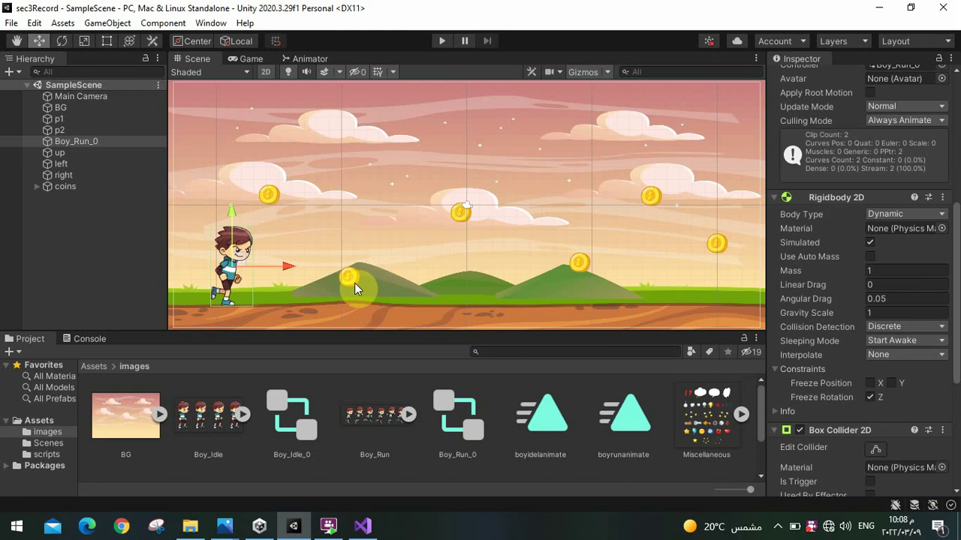
Create a new tag named 'target' in Tags & Layers, then select coin (3)
left_click(350, 281)
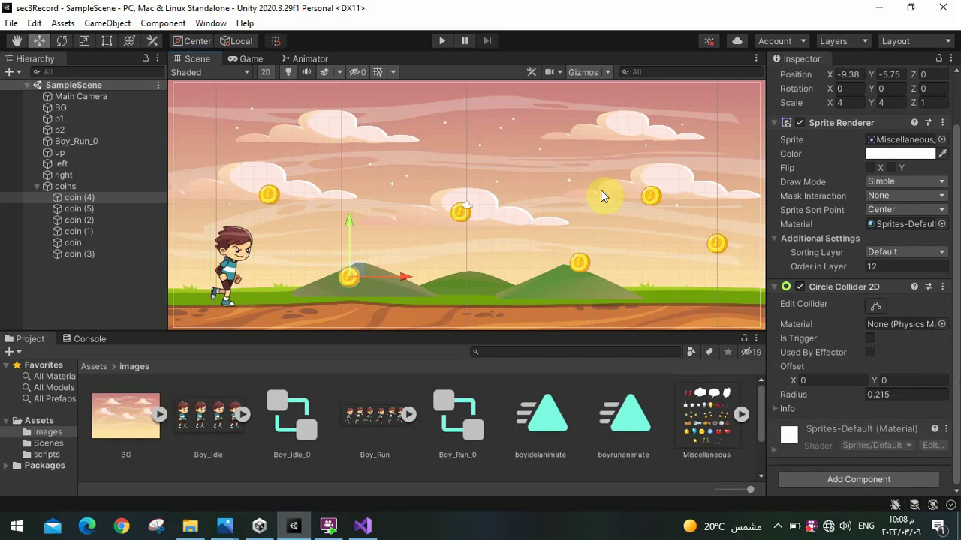
left_click(841, 41)
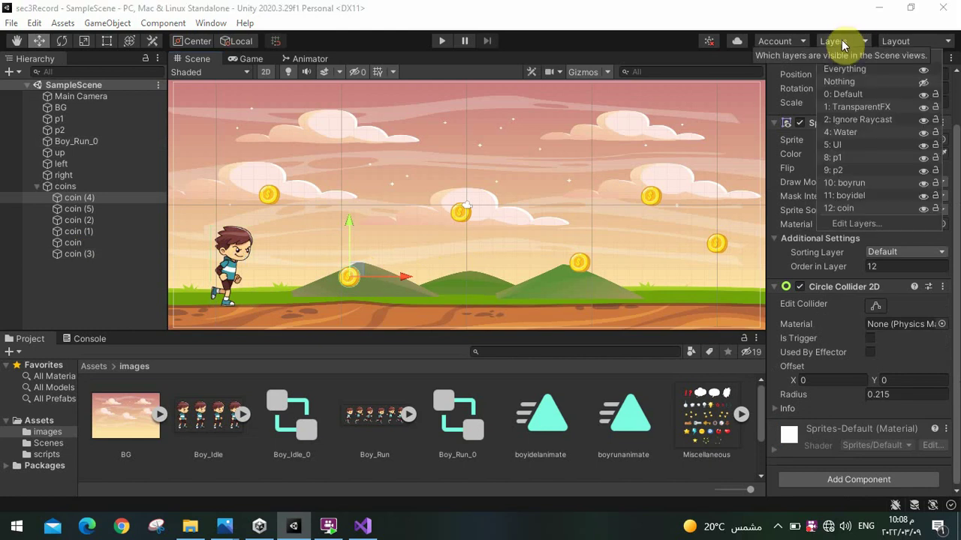
left_click(862, 222)
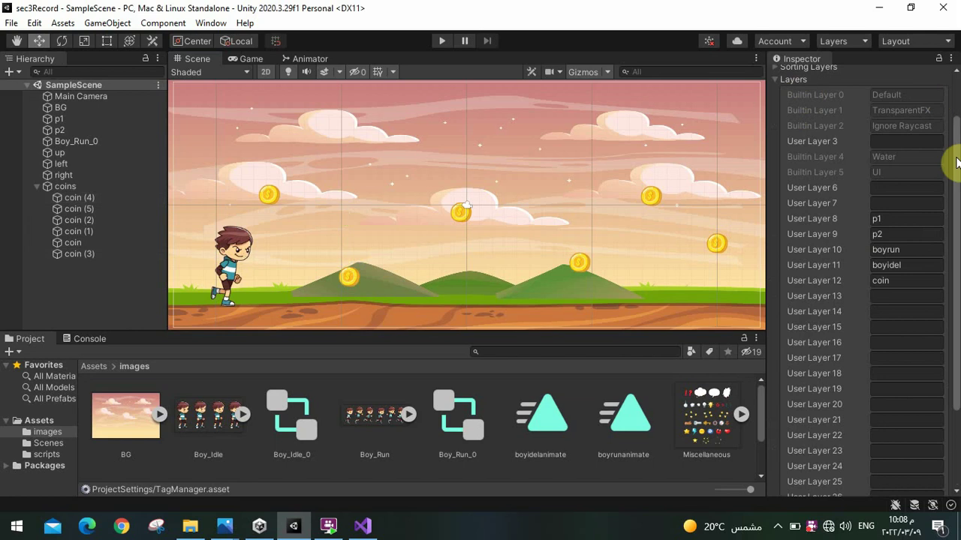
left_click_drag(954, 159, 958, 81)
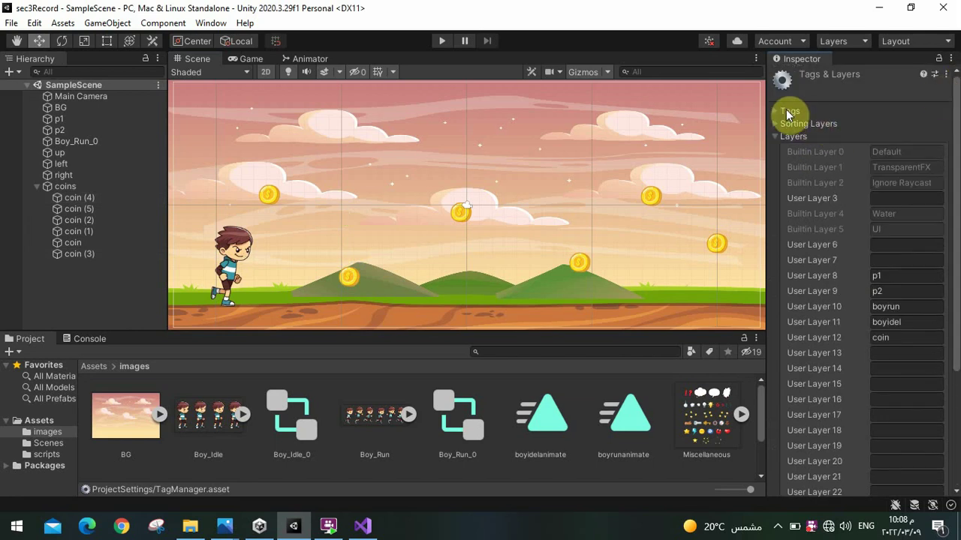
left_click(788, 110)
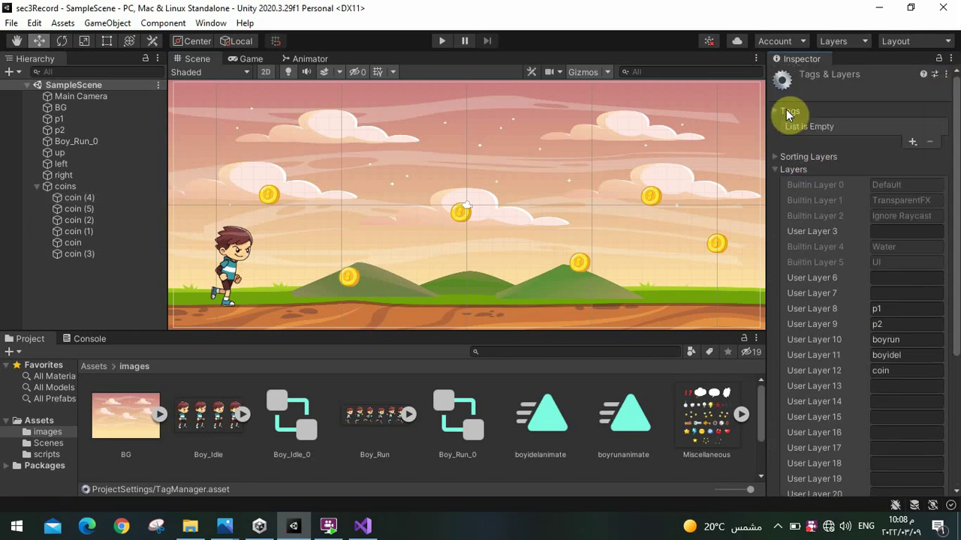
left_click(911, 142)
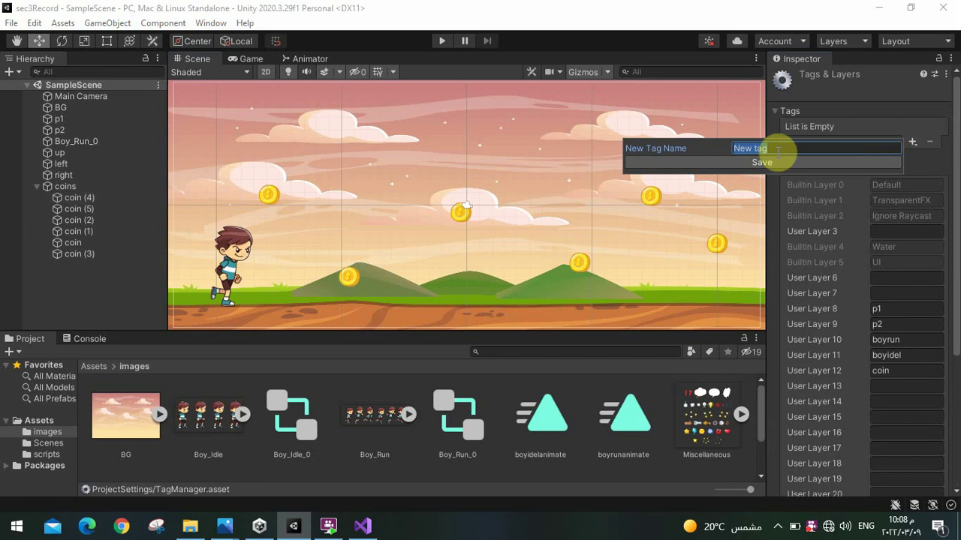
type("target")
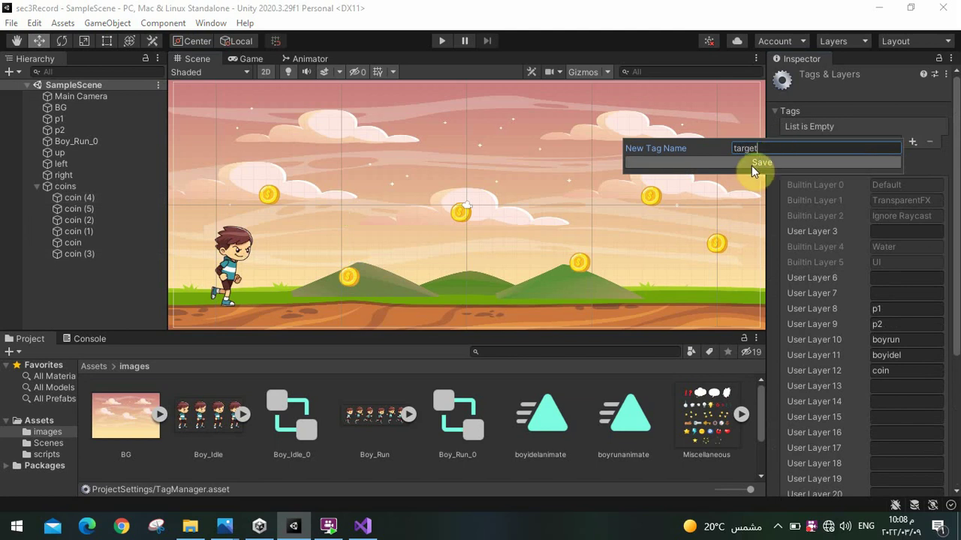
left_click(751, 165)
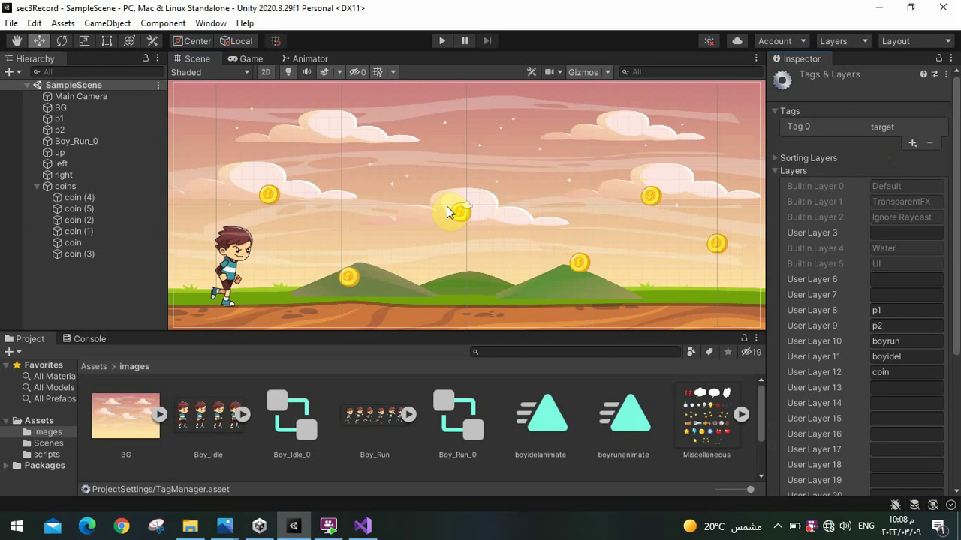
left_click(96, 255)
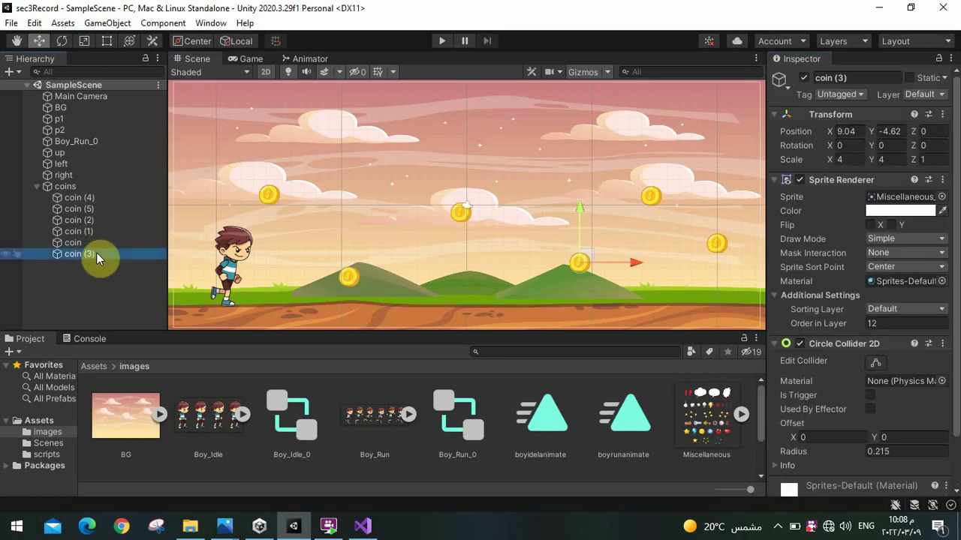
Assign the 'target' tag to coin through coin (5), then deselect and collapse the coins group
left_click(75, 231, "shift")
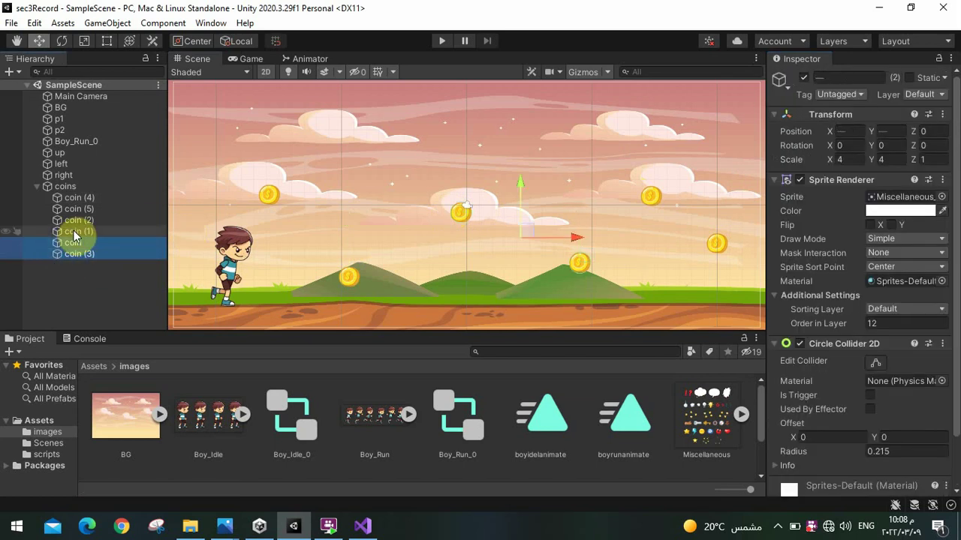
left_click(79, 220, "shift")
left_click(83, 210, "shift")
left_click(96, 199, "shift")
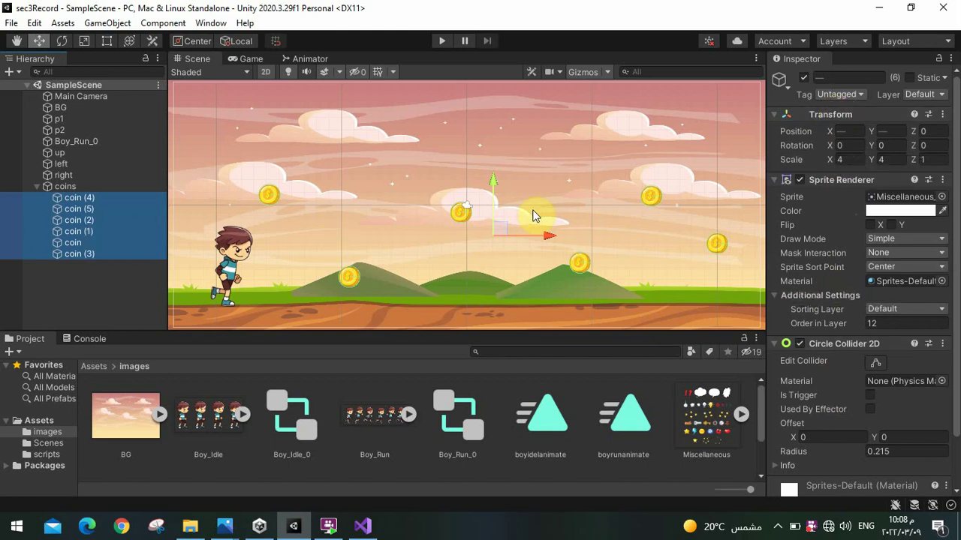
left_click(844, 96)
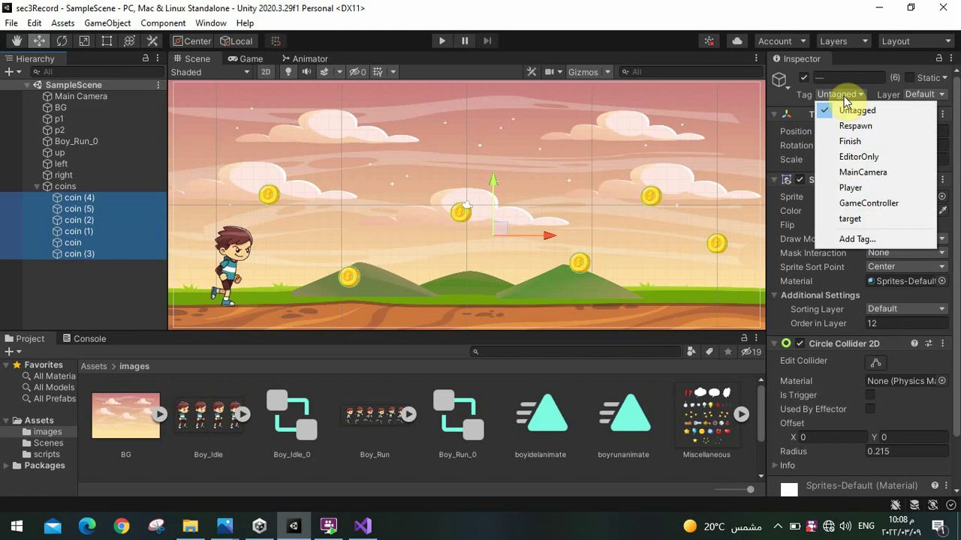
left_click(849, 220)
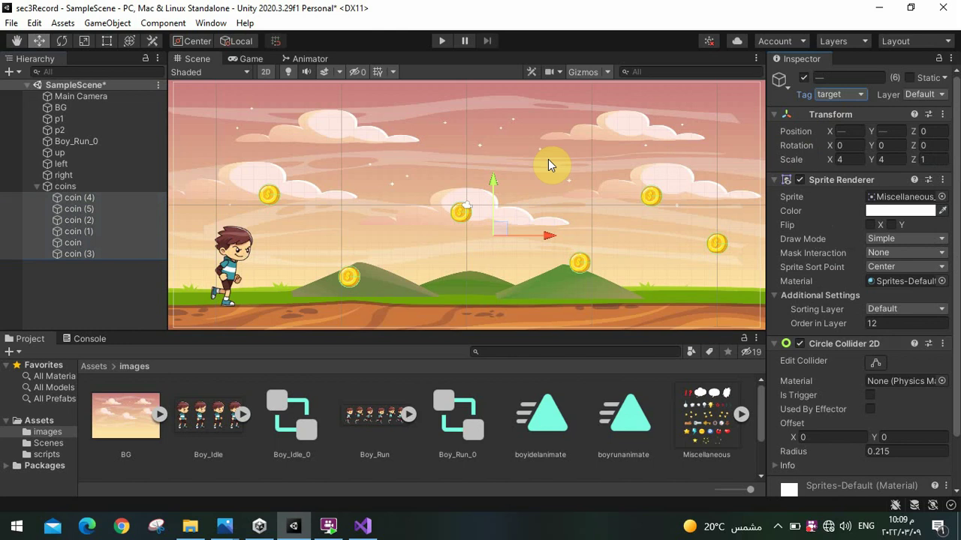
left_click(97, 292)
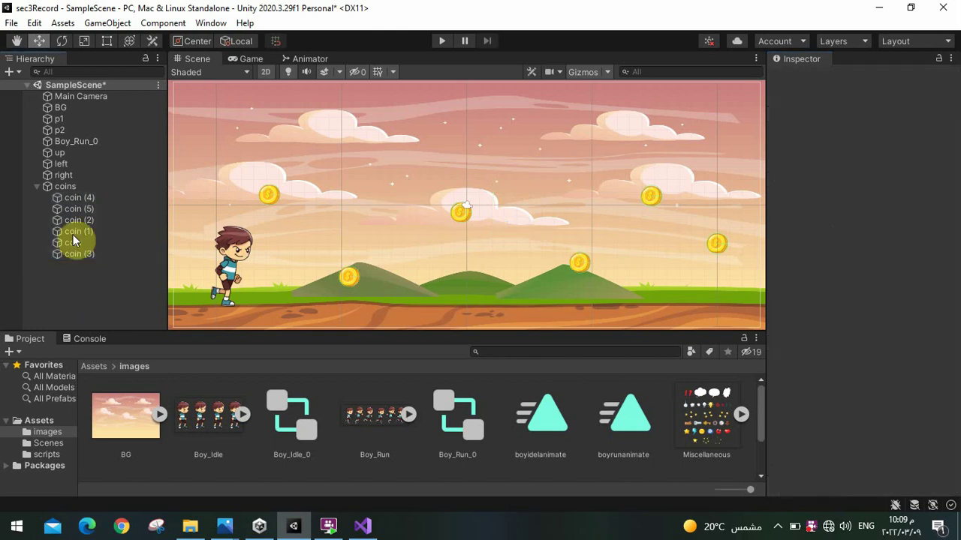
left_click(38, 187)
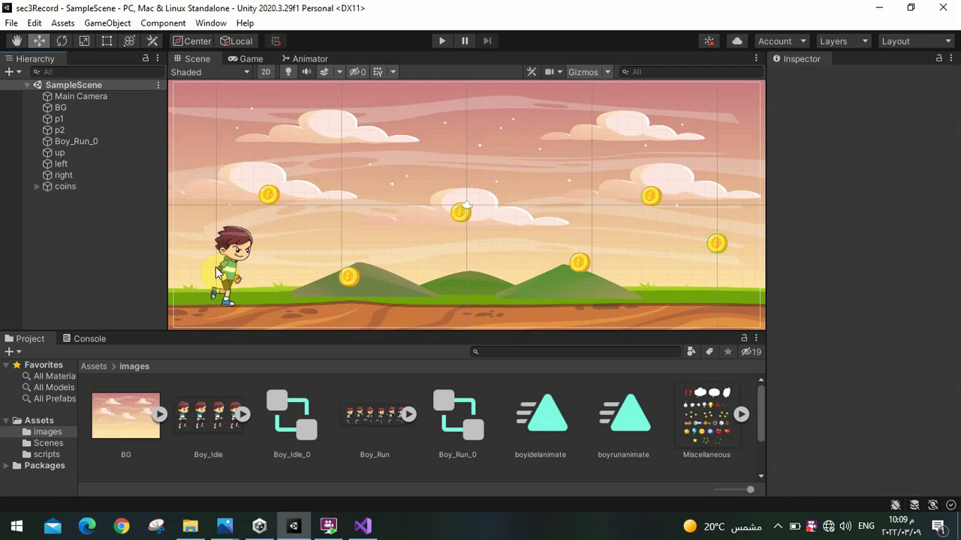
In boymove.cs, delete the extra empty lines and add blank lines after the closing brace
left_click(361, 527)
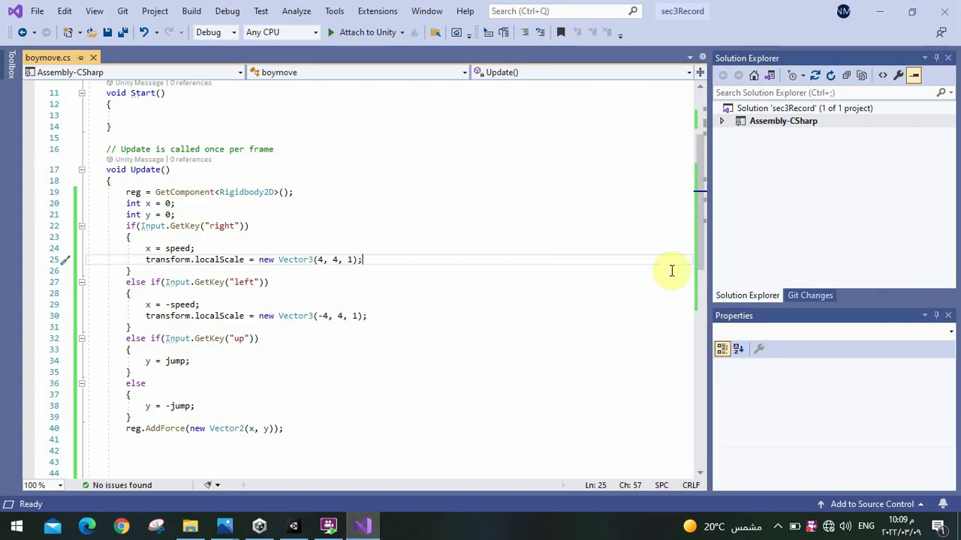
left_click_drag(697, 249, 682, 317)
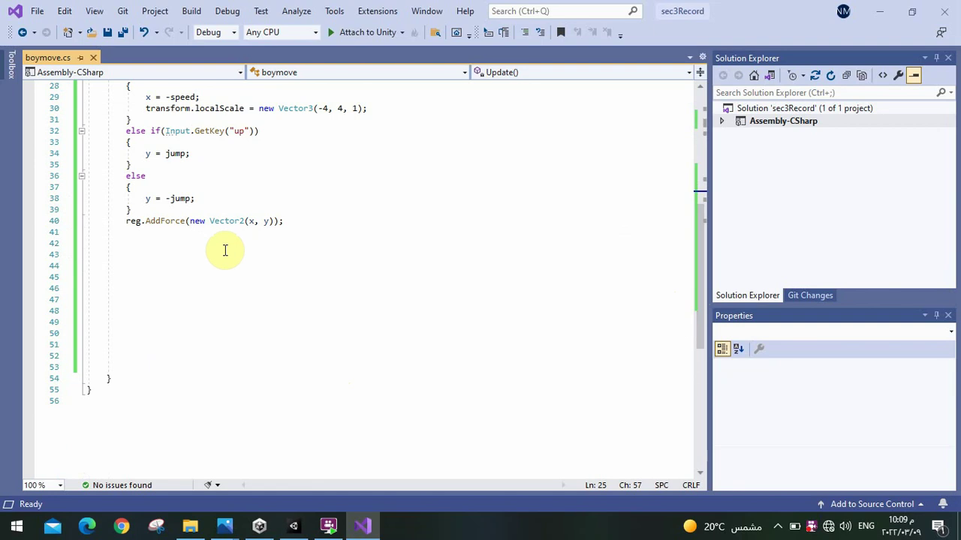
left_click(142, 256)
key("Delete")
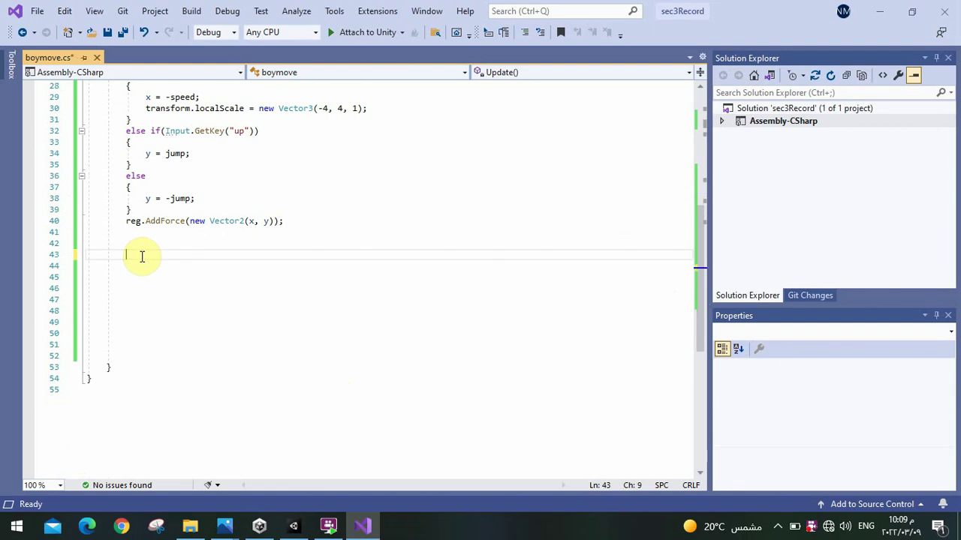
key("Delete")
key("Delete")
key("Delete")
key("Delete")
key("Delete")
key("Delete")
key("Delete")
key("Delete")
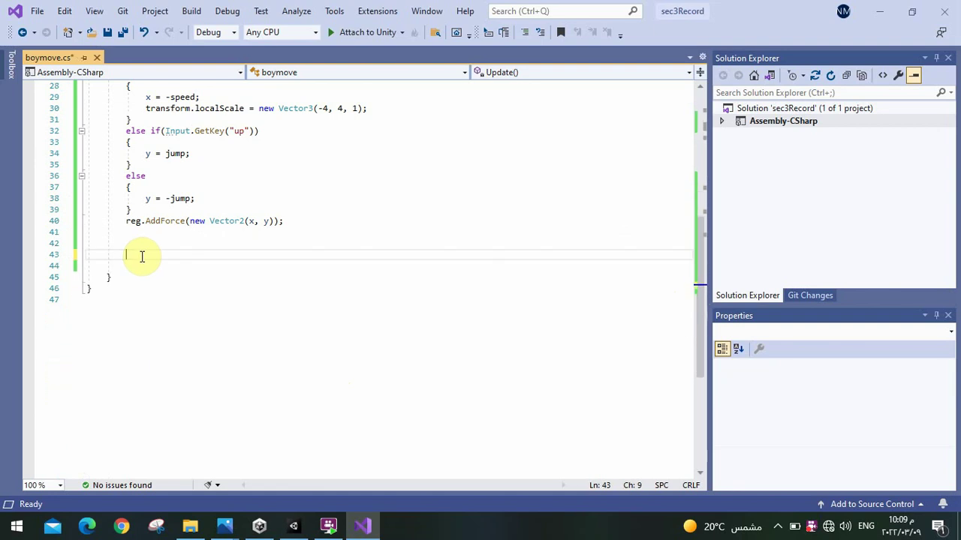
key("Delete")
key("Delete")
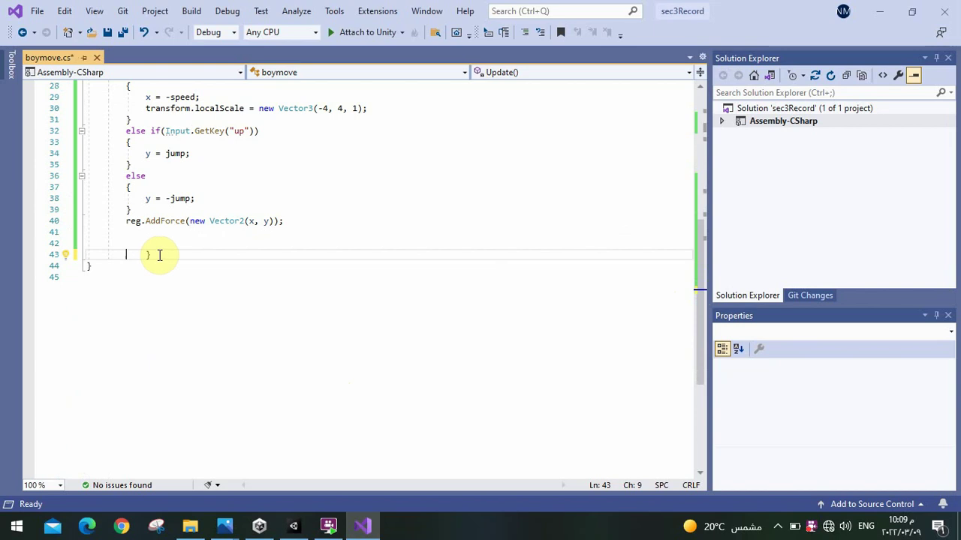
left_click(159, 255)
key("Return")
key("Return")
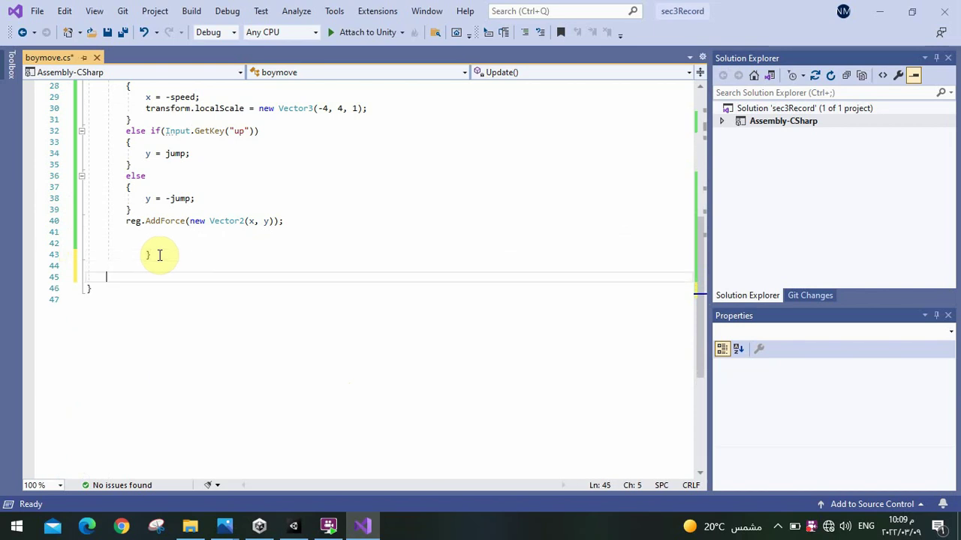
key("Return")
key("Up")
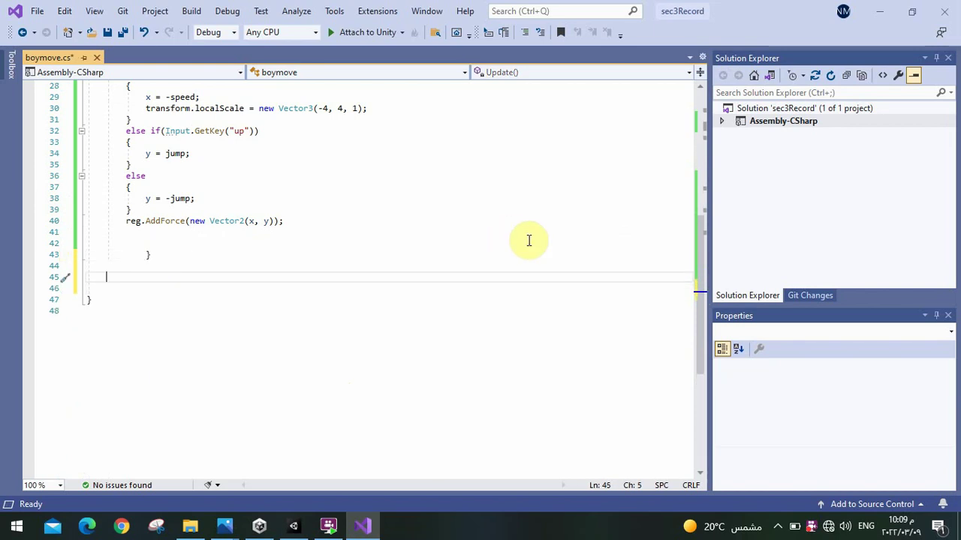
left_click_drag(699, 274, 694, 178)
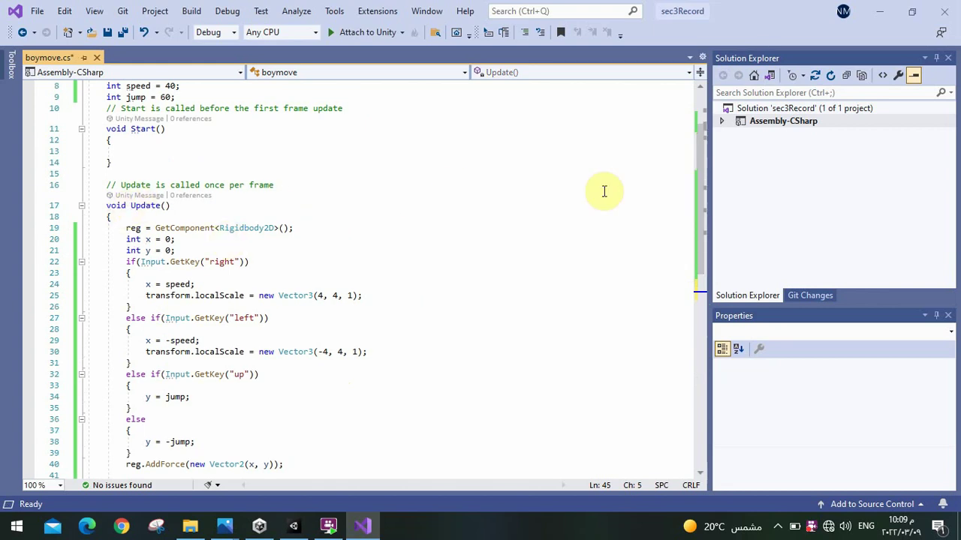
left_click_drag(702, 205, 694, 293)
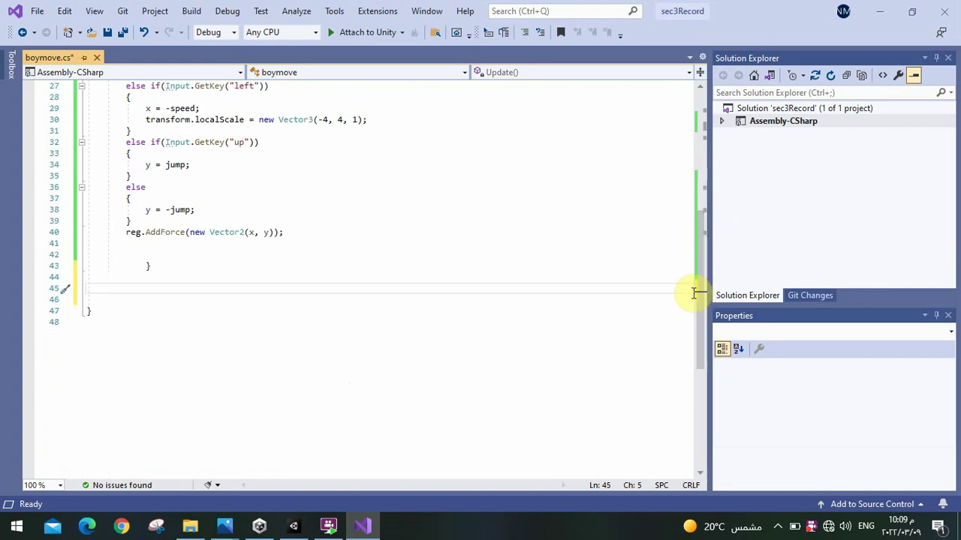
Insert an OnCollisionEnter2D method and begin the condition if(collision.gameObject.tag==
type("on")
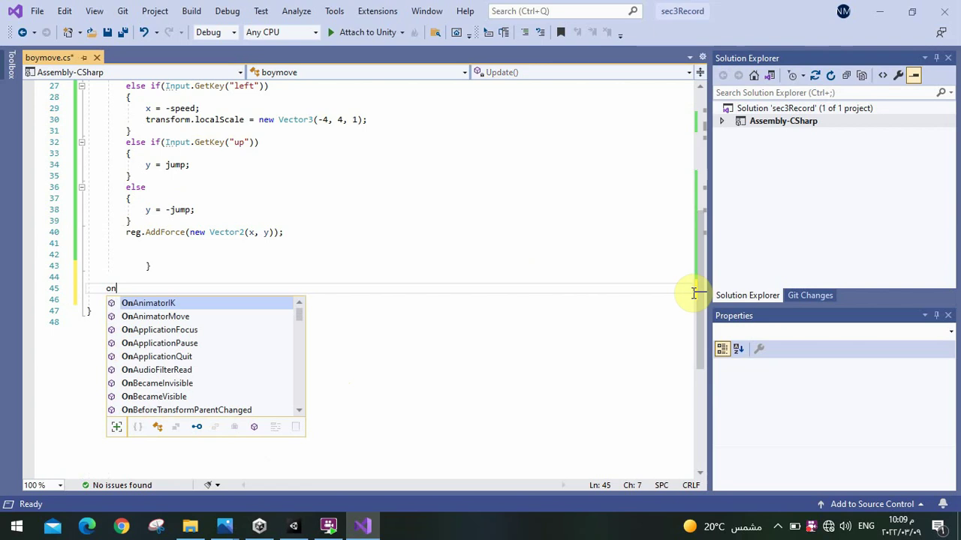
type("c")
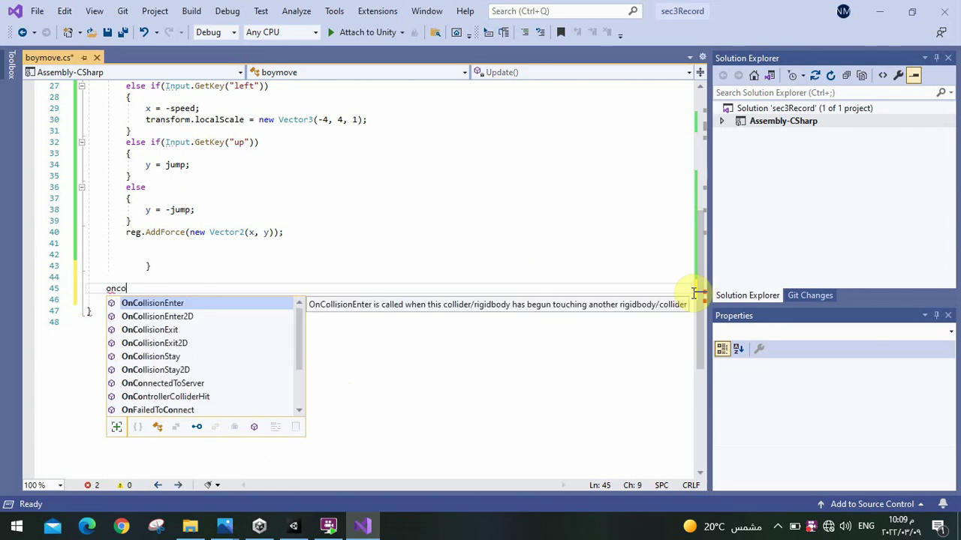
type("o")
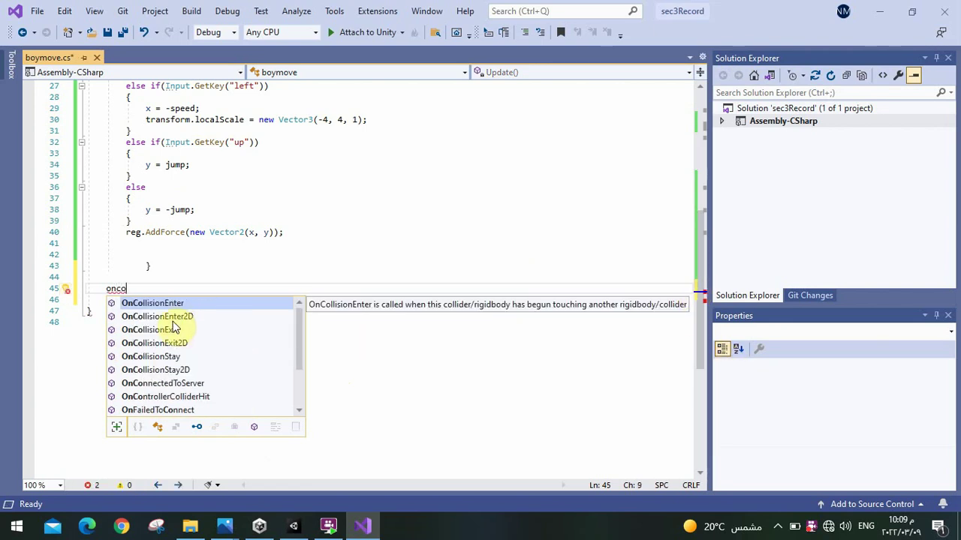
left_click(172, 316)
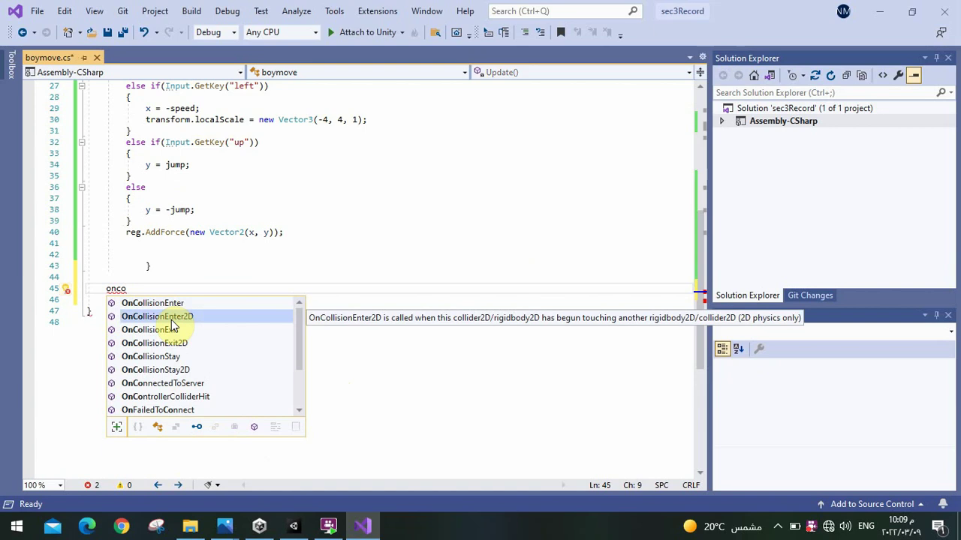
double_click(172, 316)
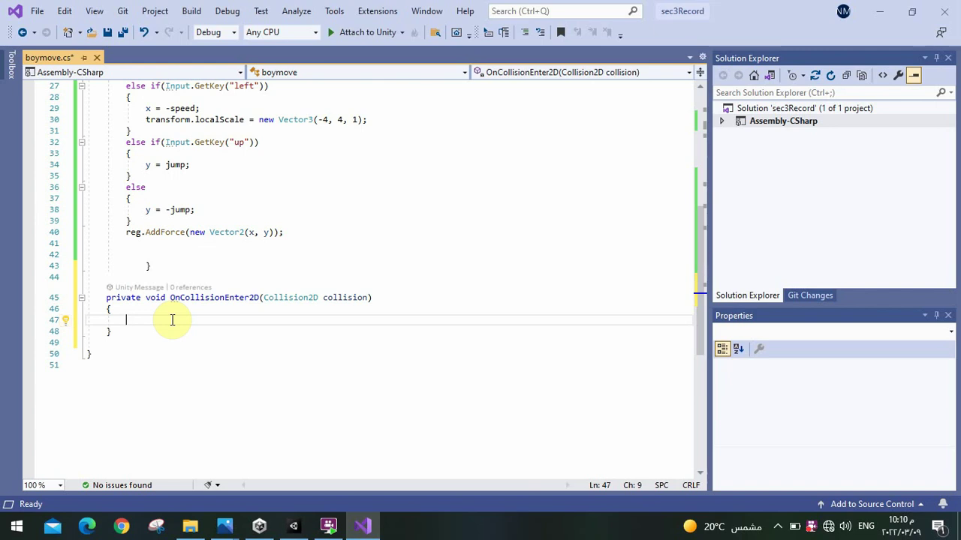
type("if")
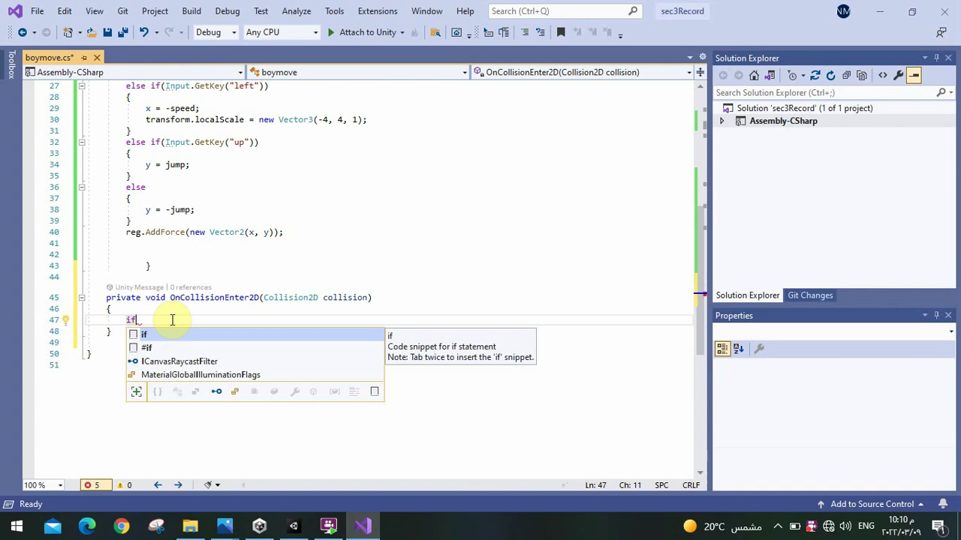
type("(co")
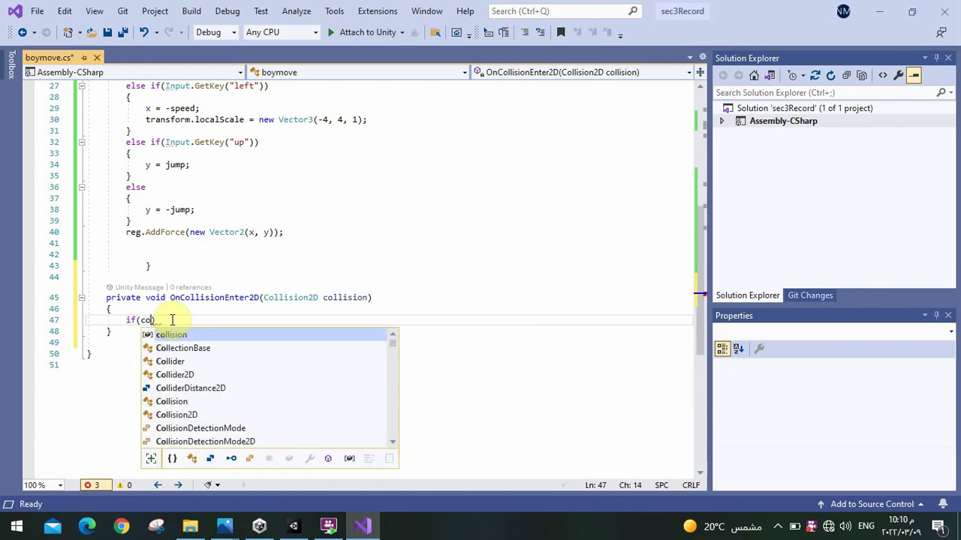
type("ll")
key("Tab")
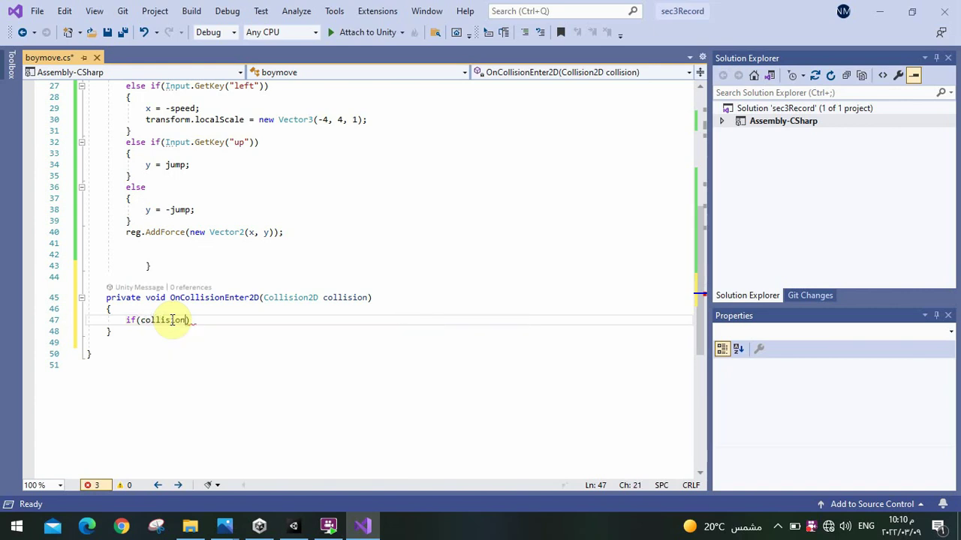
type(".ga")
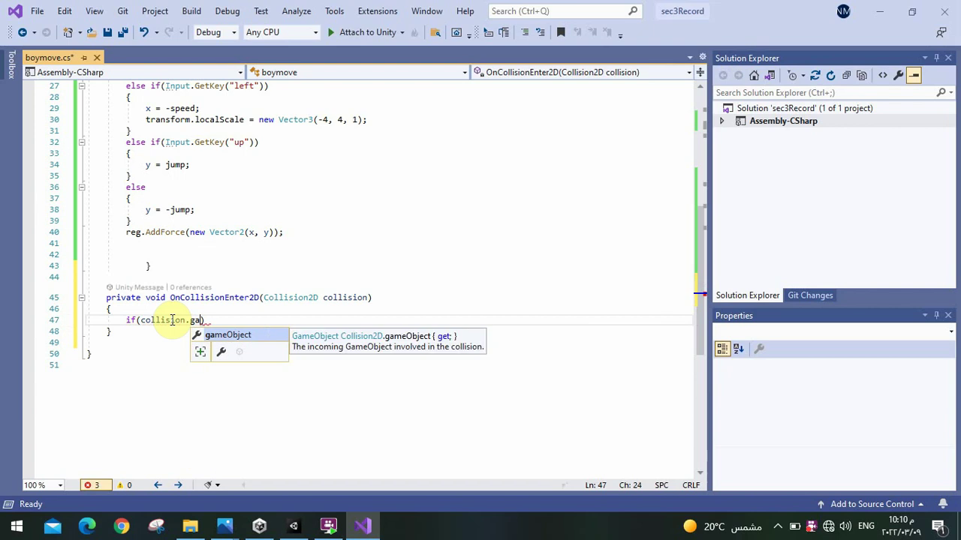
type("m")
key("Tab")
type(".")
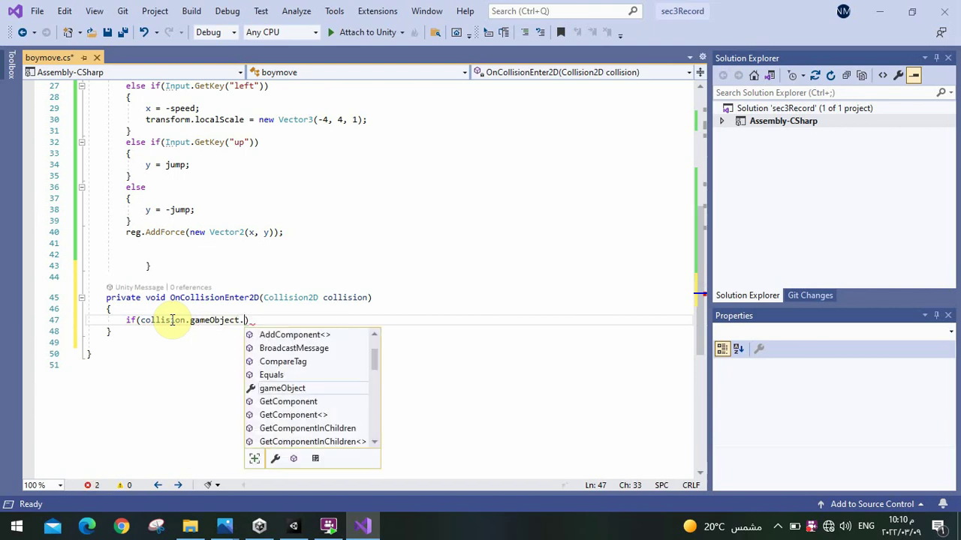
type("ta")
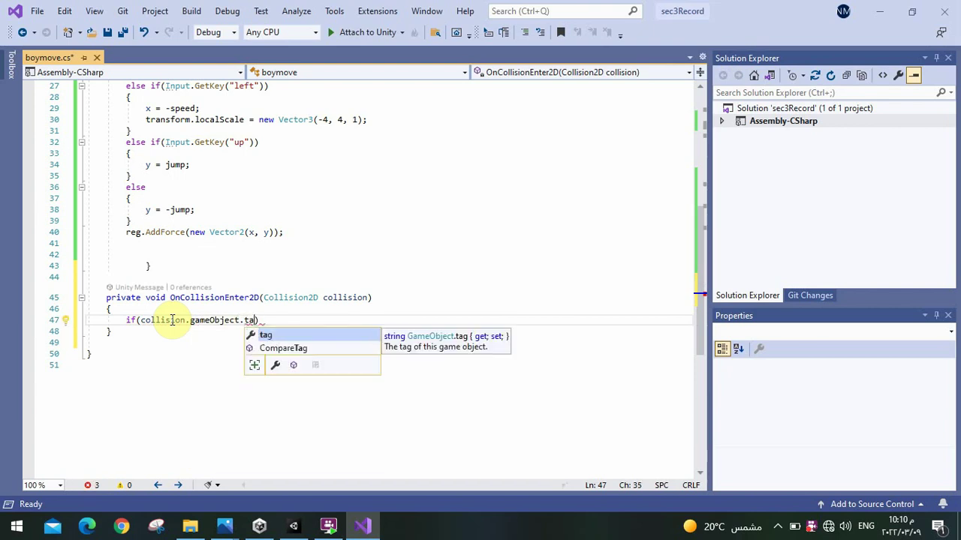
key("Tab")
type("==")
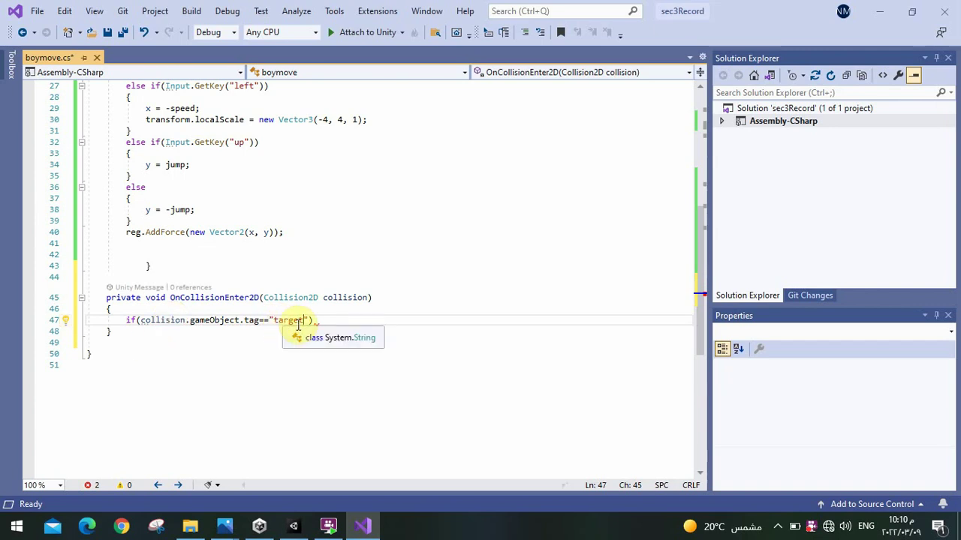
Open a brace-enclosed code block below the if line for its body
left_click(321, 320)
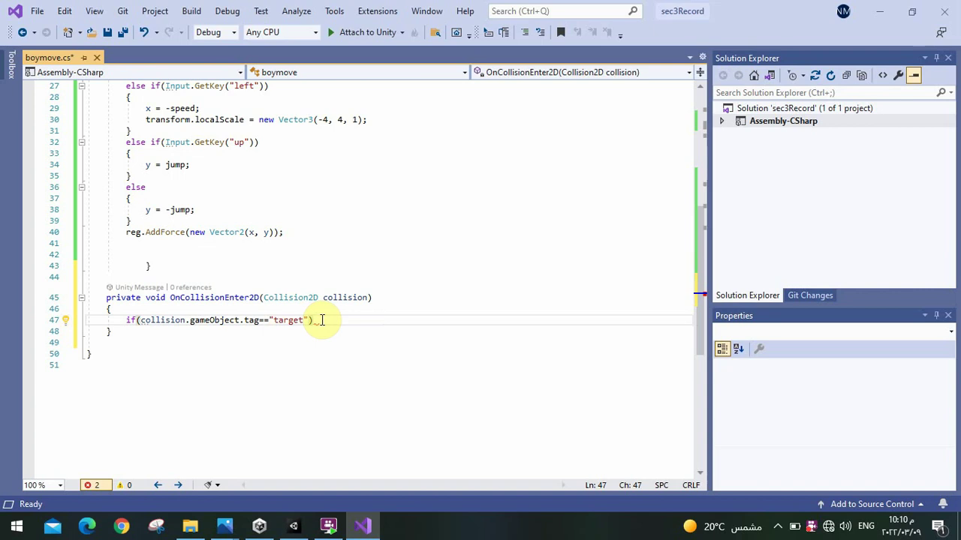
key("Return")
type("{")
key("Return")
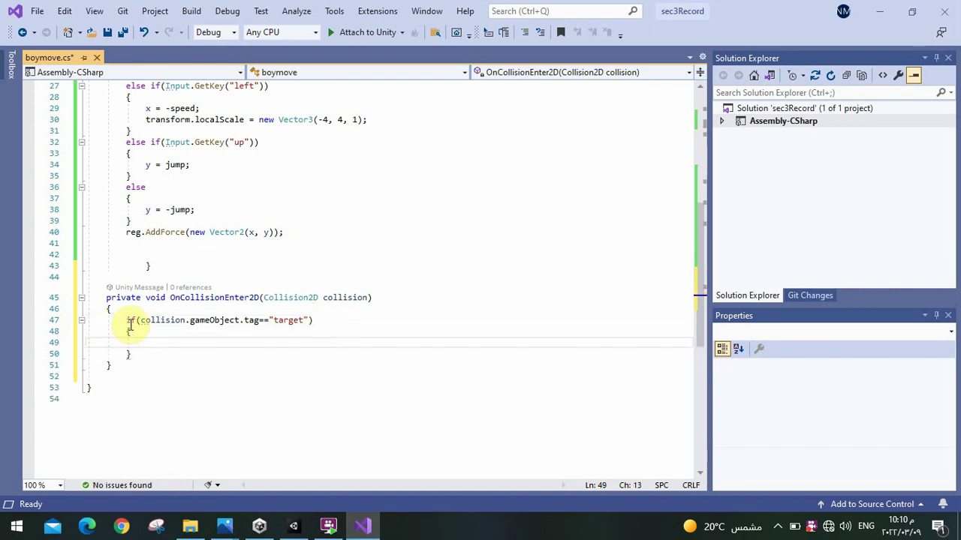
mouse_move(211, 321)
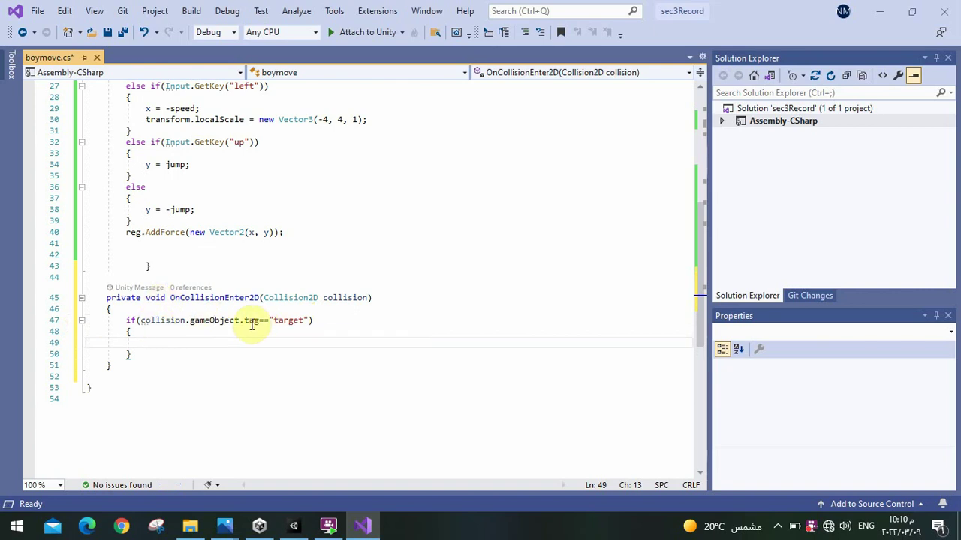
double_click(282, 320)
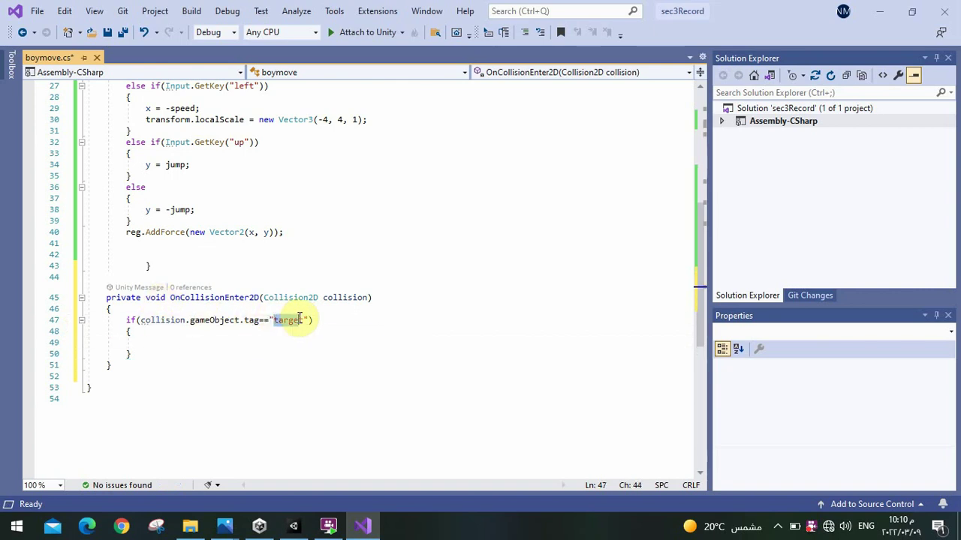
left_click(142, 343)
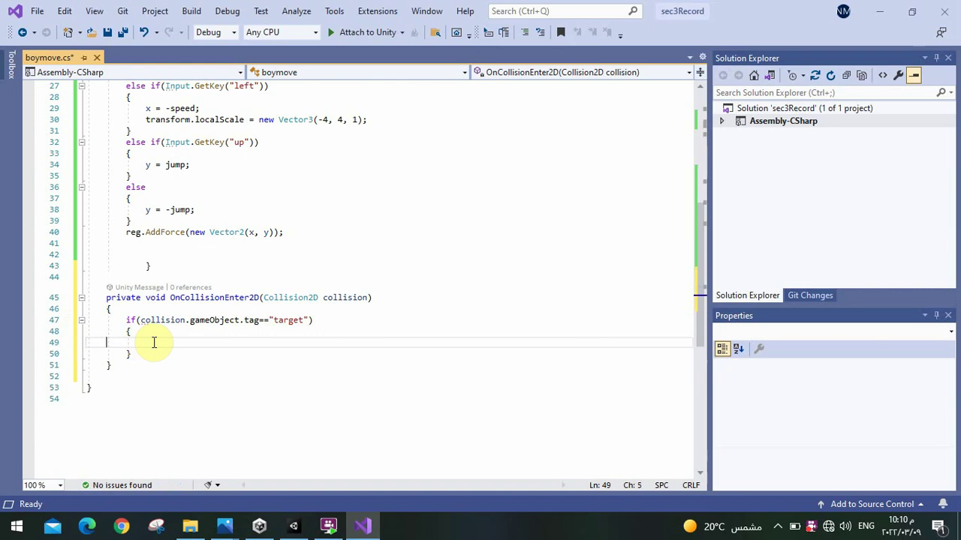
Write Destroy(collision.gameObject); inside the if block and save boymove.cs
type("Des")
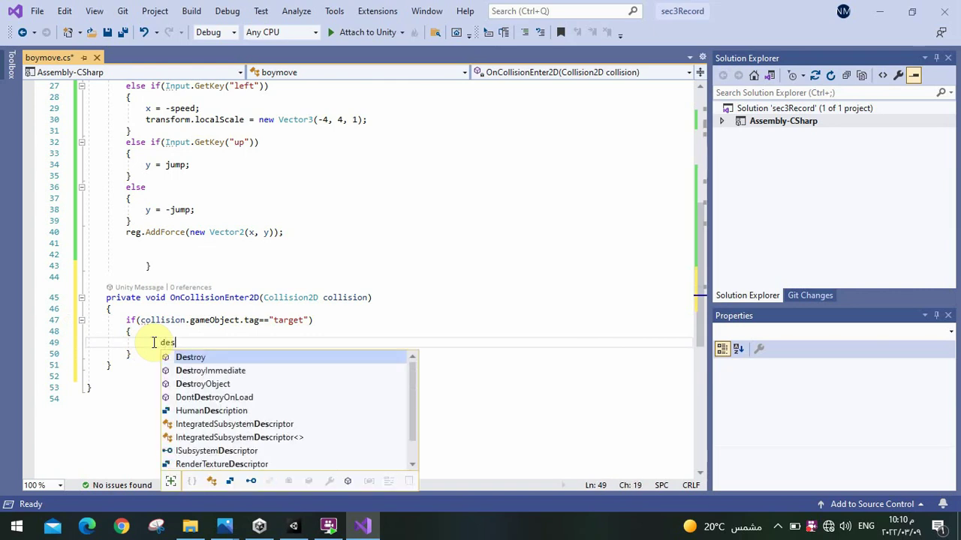
type("tr")
key("Tab")
type("(")
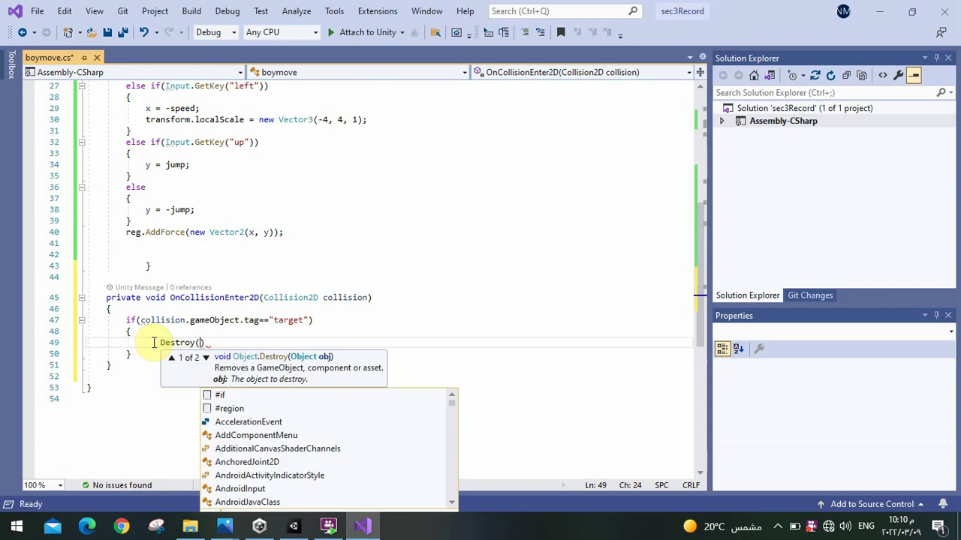
type("coll")
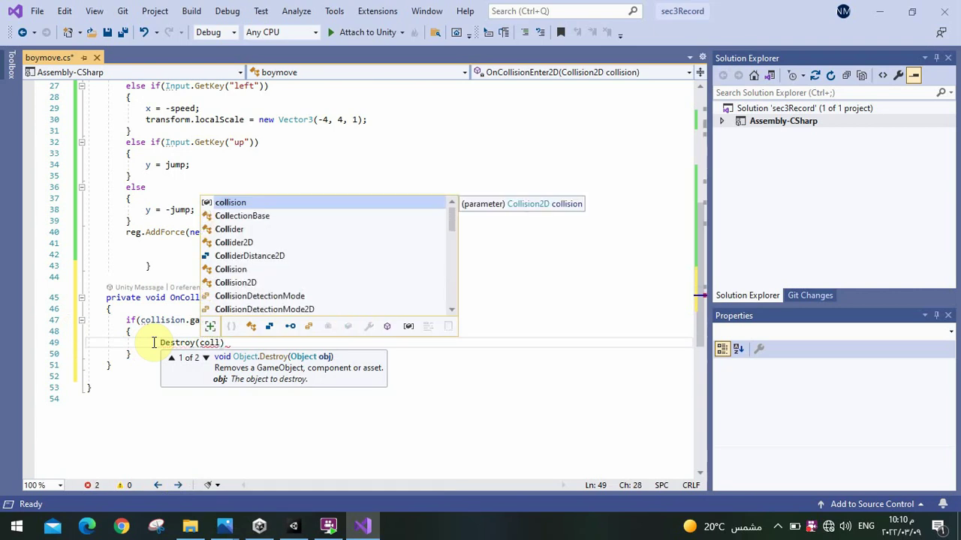
key("Tab")
type(".ga")
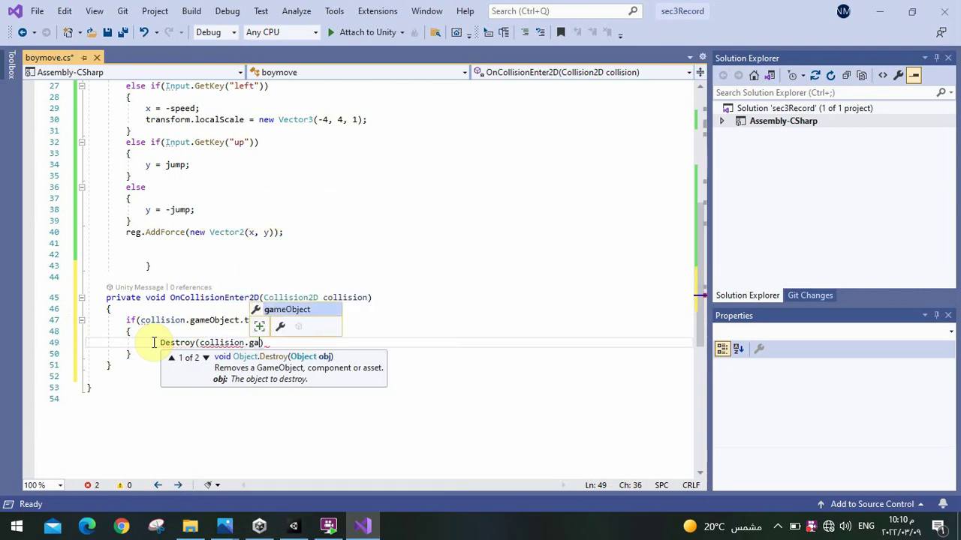
key("Tab")
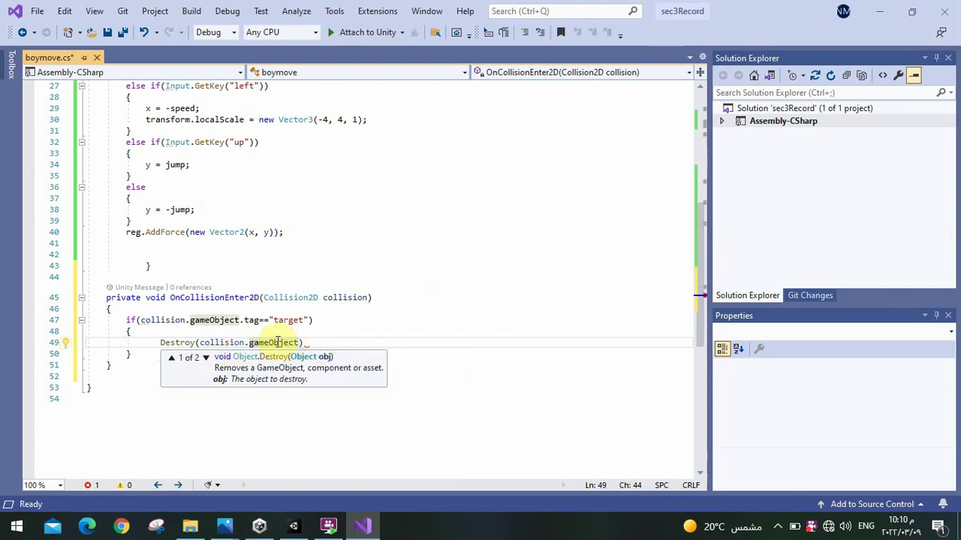
type(";")
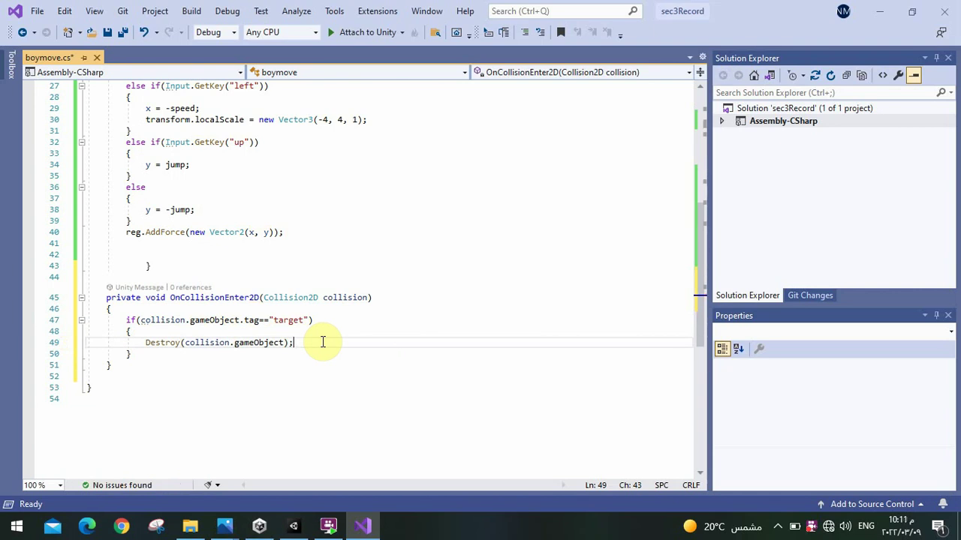
mouse_move(214, 320)
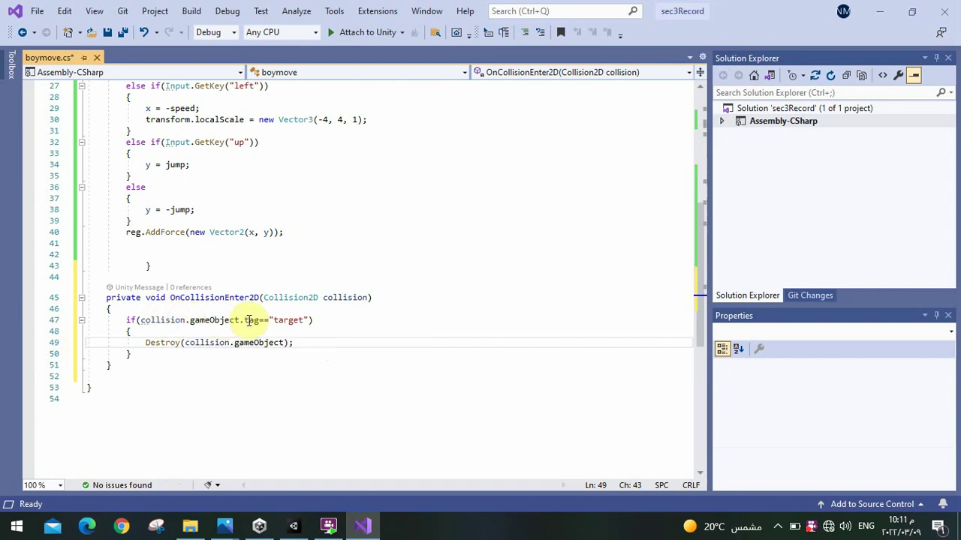
mouse_move(276, 321)
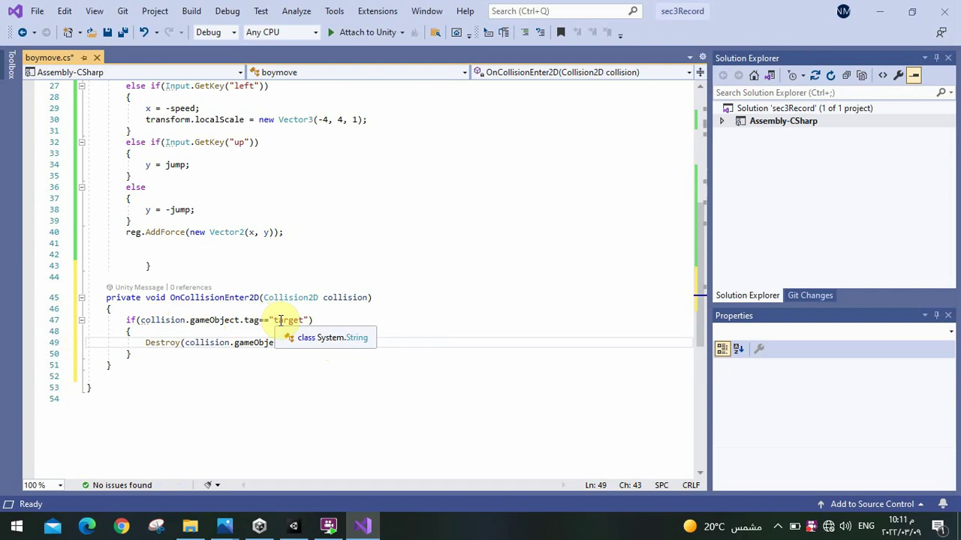
mouse_move(234, 341)
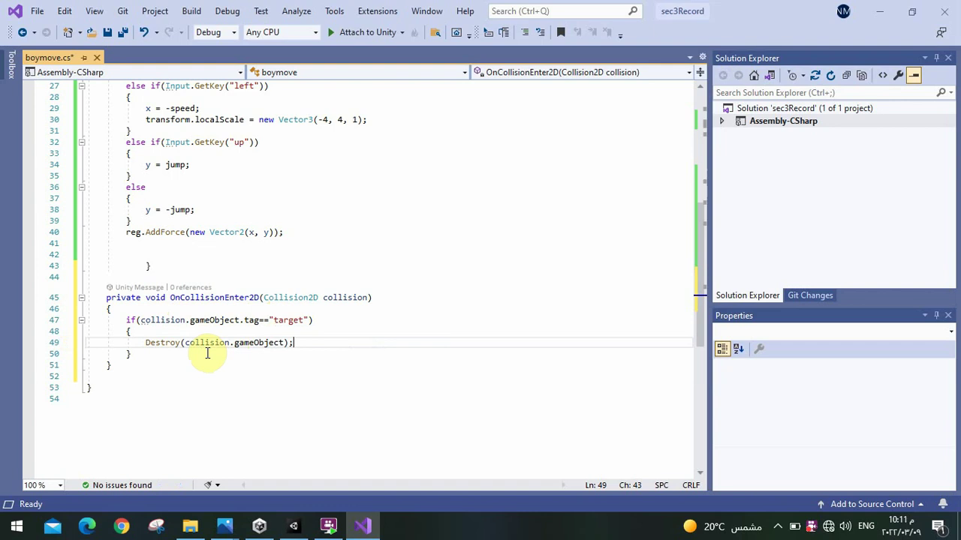
key("ctrl+s")
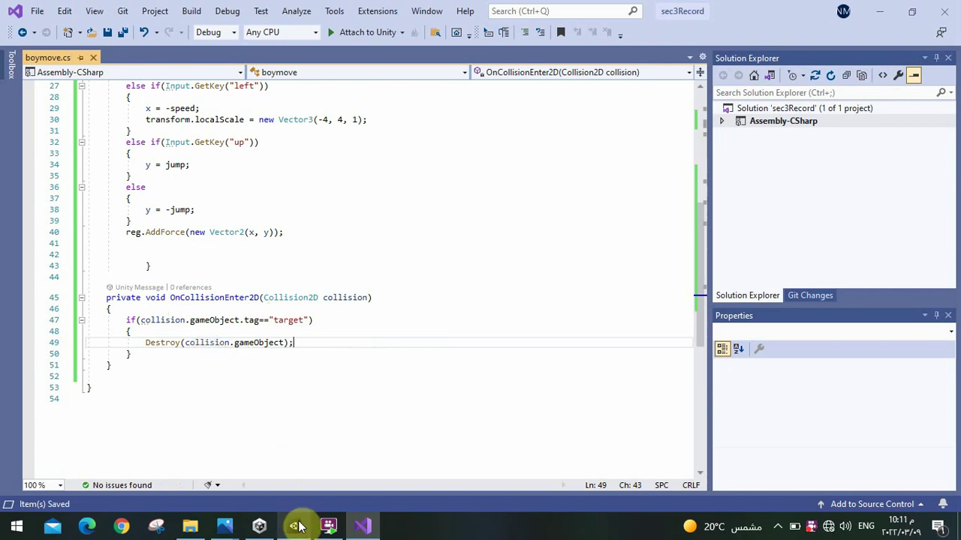
Switch to Unity, play the game and run the boy right and left through the coins, destroying them
left_click(298, 527)
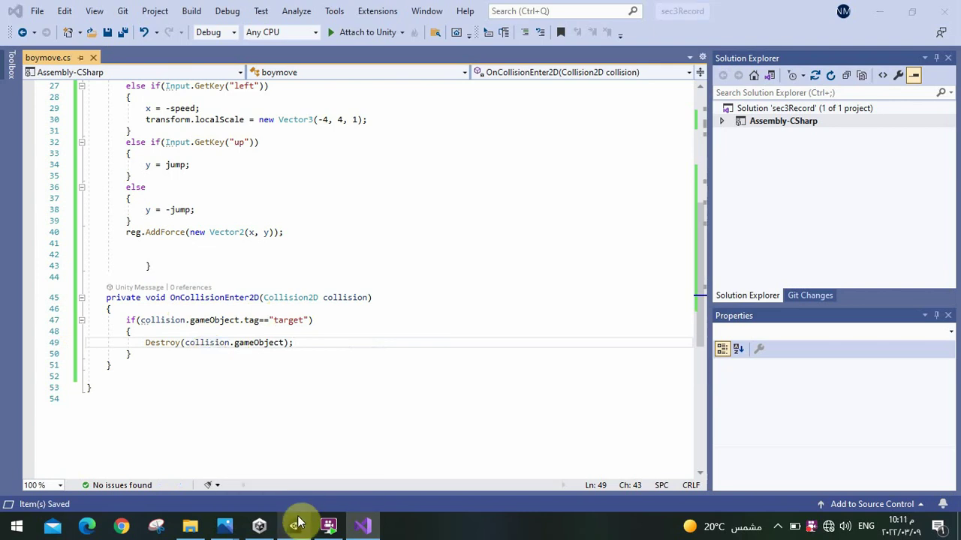
left_click(298, 527)
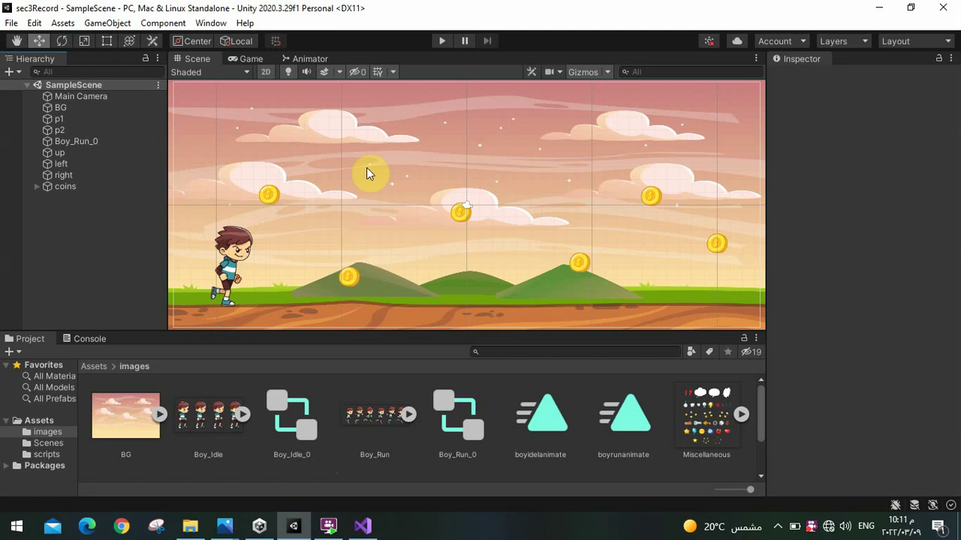
left_click(440, 43)
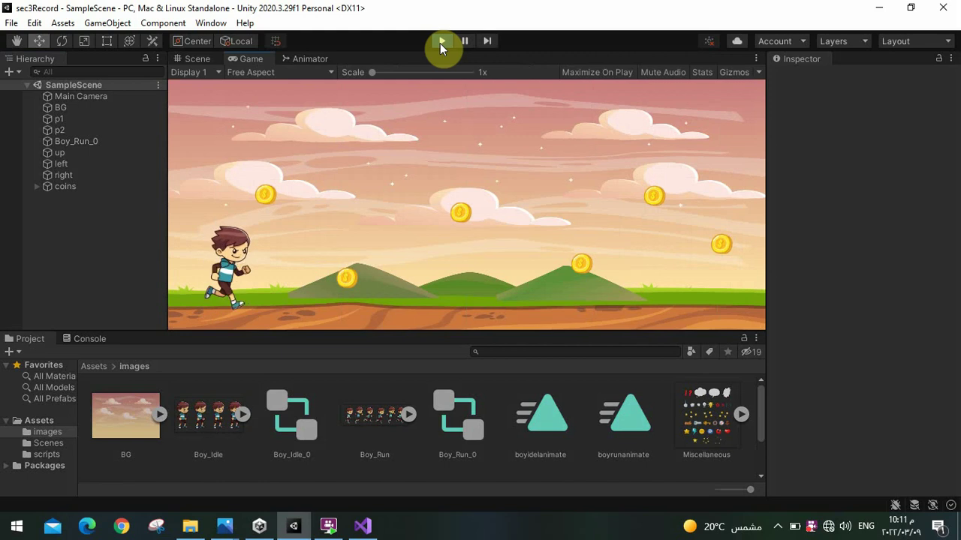
key("Right")
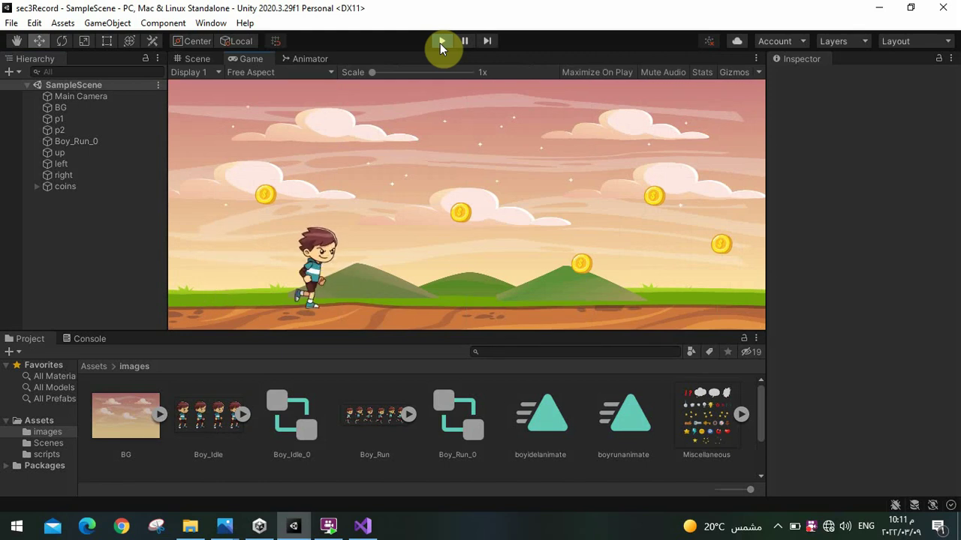
key("Right")
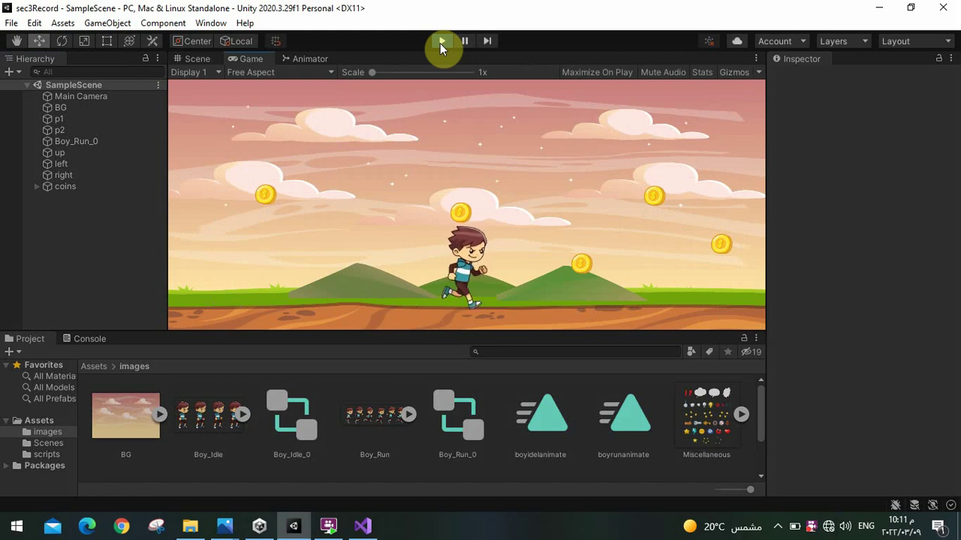
key("Right")
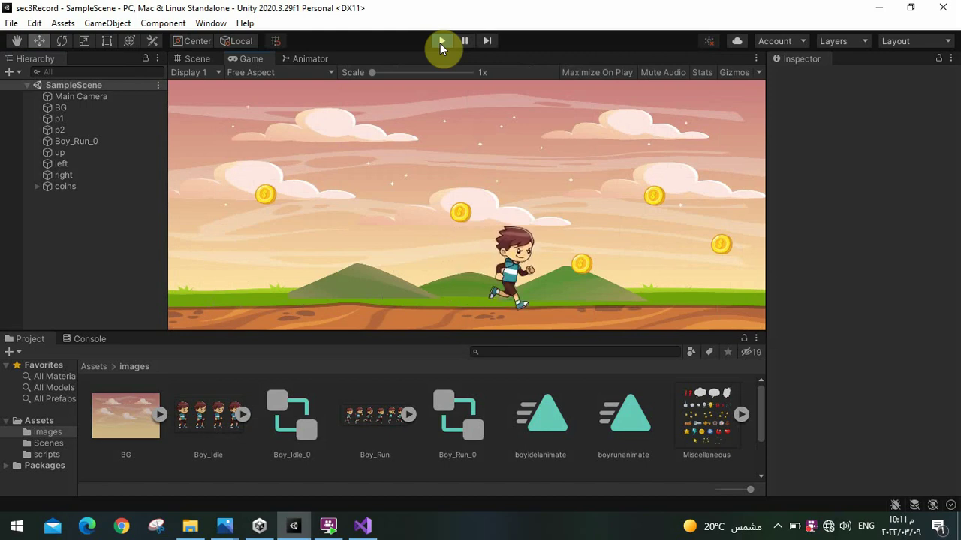
key("Right")
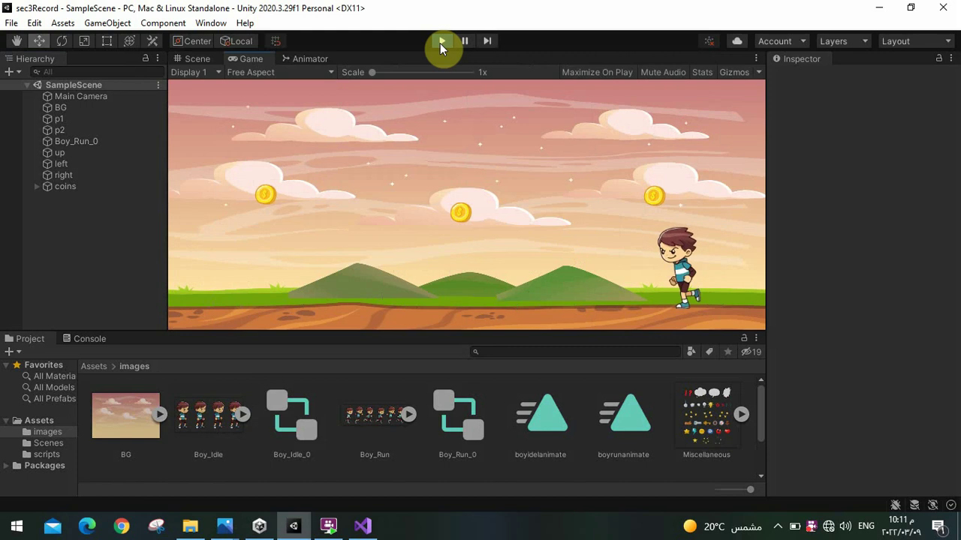
key("Left")
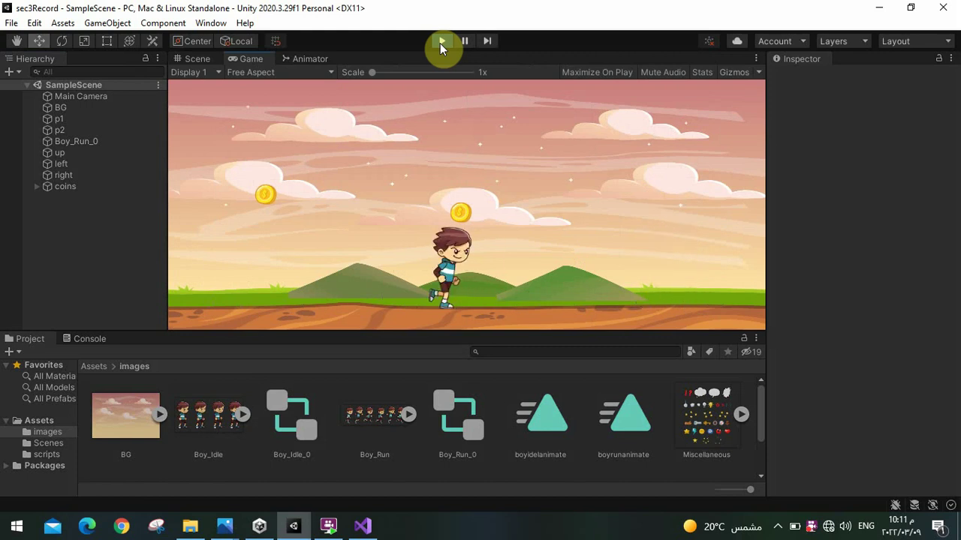
key("Left")
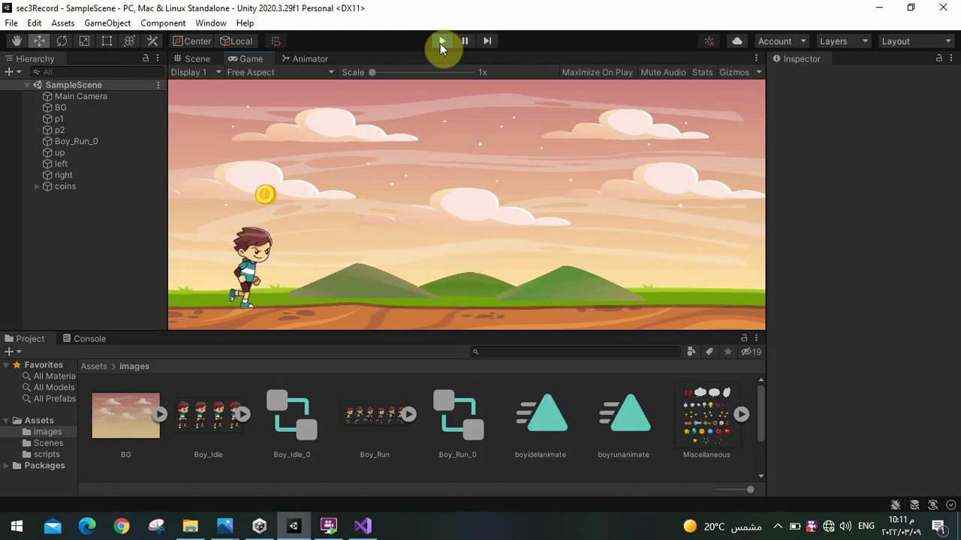
key("Up")
Stop Play mode, drag the middle coin down-right, and return to boymove.cs in Visual Studio
left_click(440, 43)
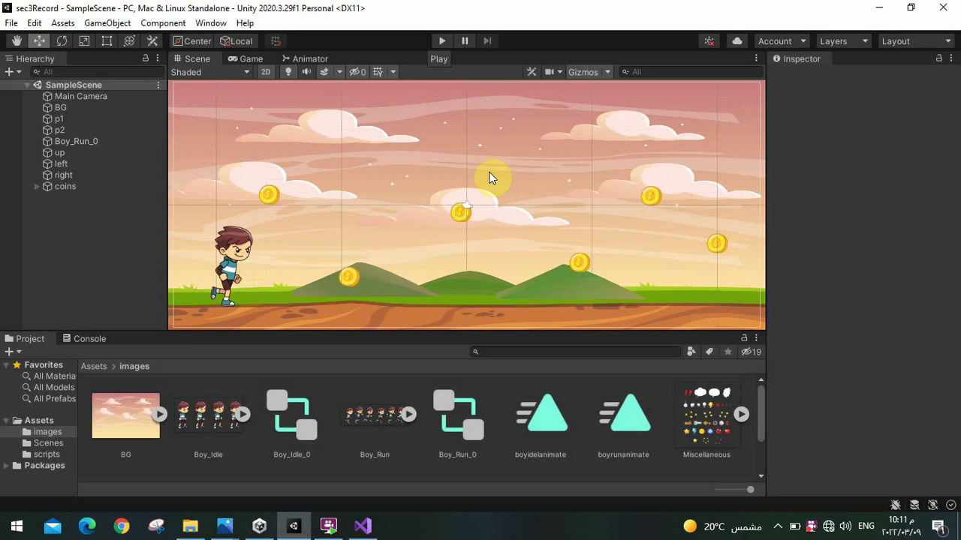
left_click(460, 214)
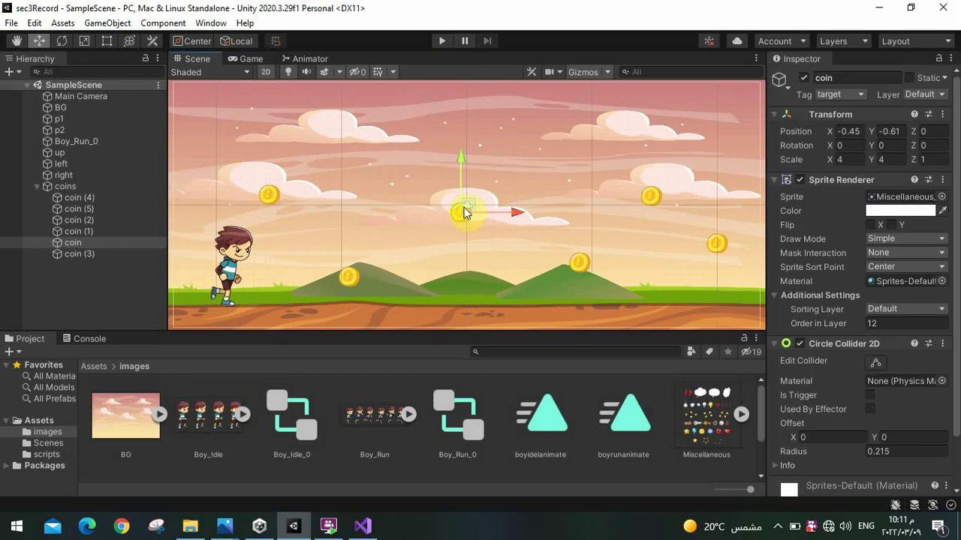
mouse_move(464, 207)
left_mouse_down()
mouse_move(478, 197)
mouse_move(480, 229)
left_mouse_up()
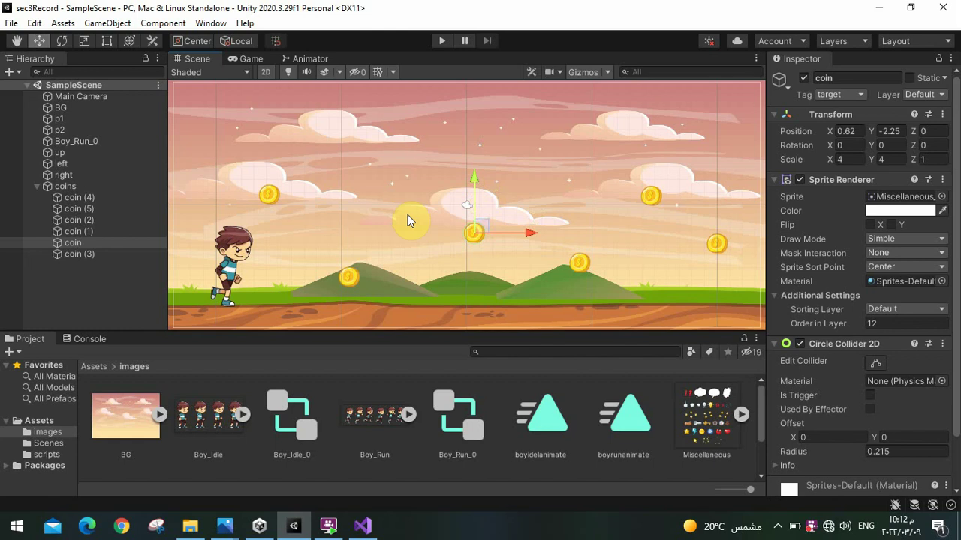
left_click(361, 525)
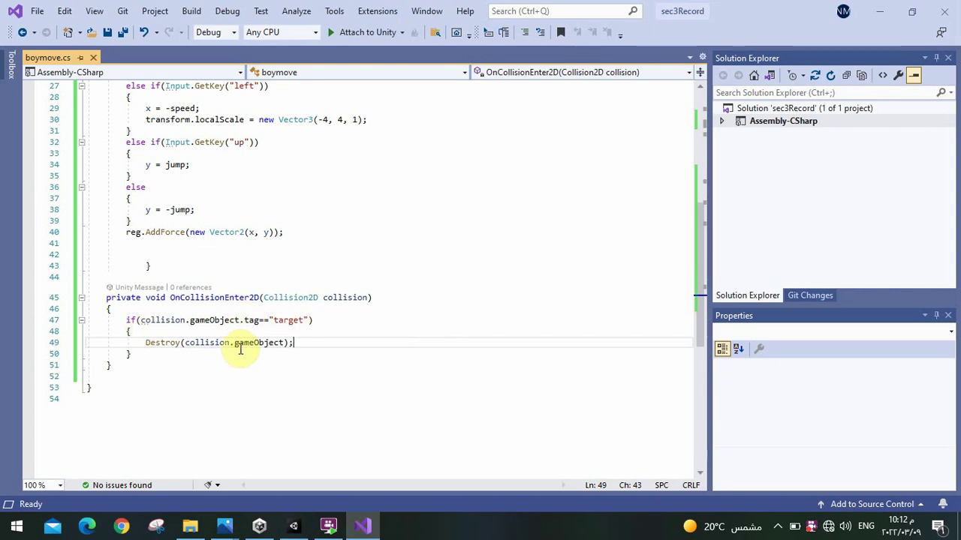
Change line 49 to Destroy(gameObject), save boymove.cs, and return to Unity
left_click(225, 343)
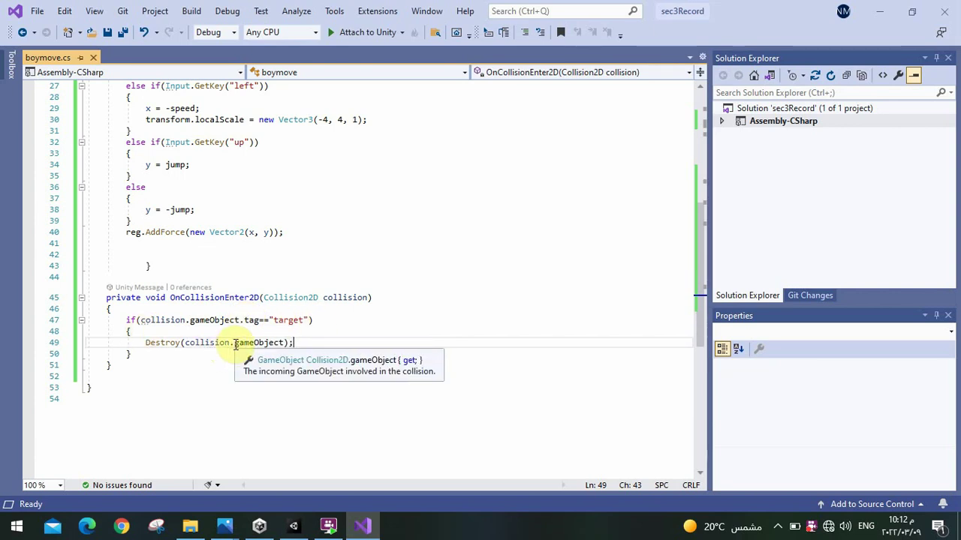
left_click_drag(225, 343, 186, 346)
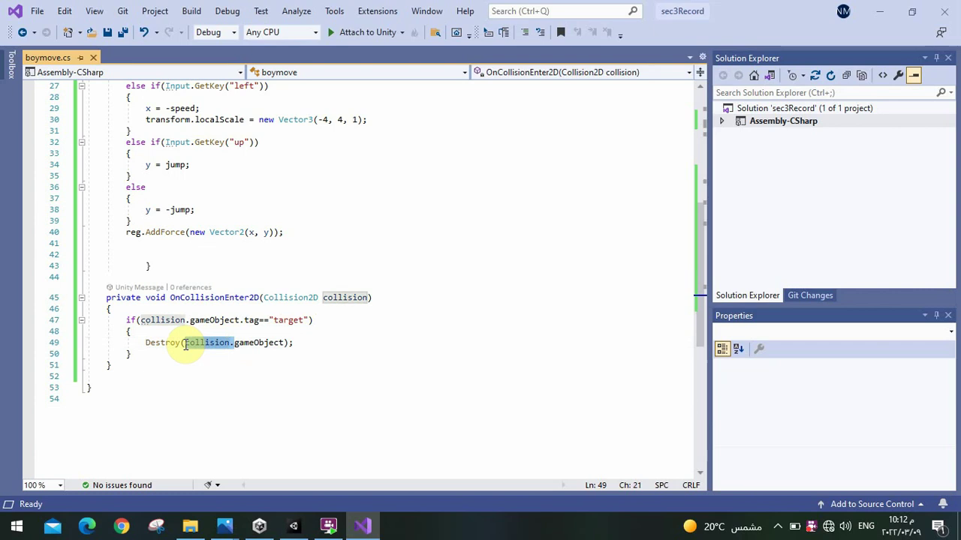
key("BackSpace")
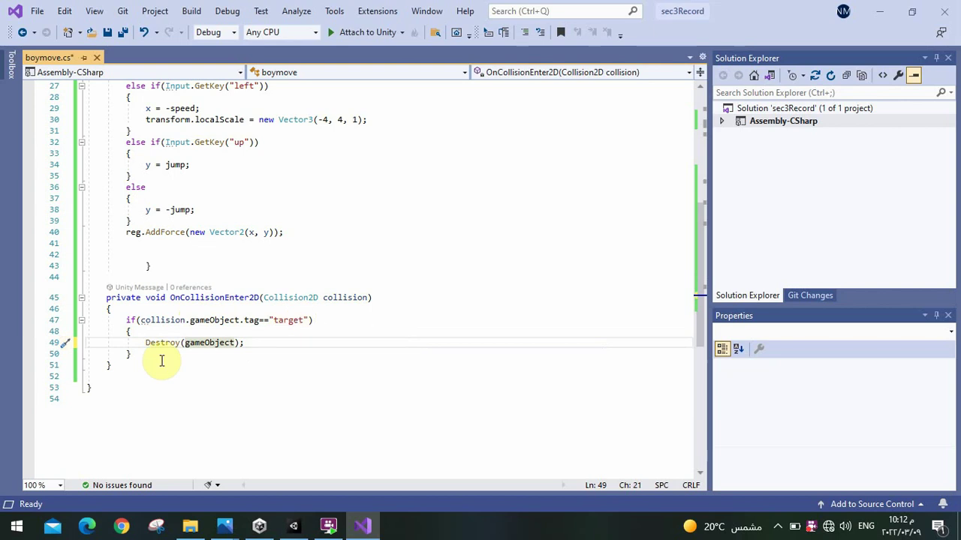
key("ctrl+s")
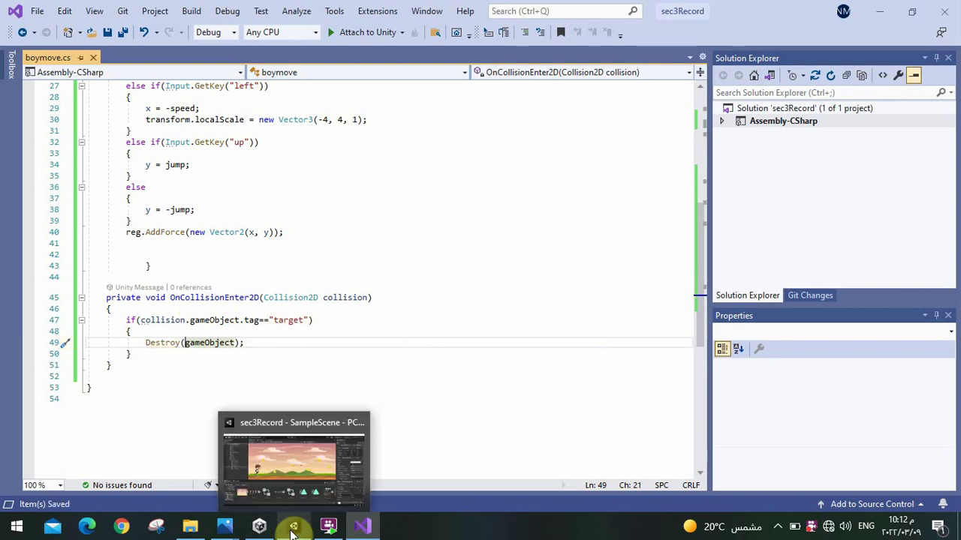
left_click(293, 532)
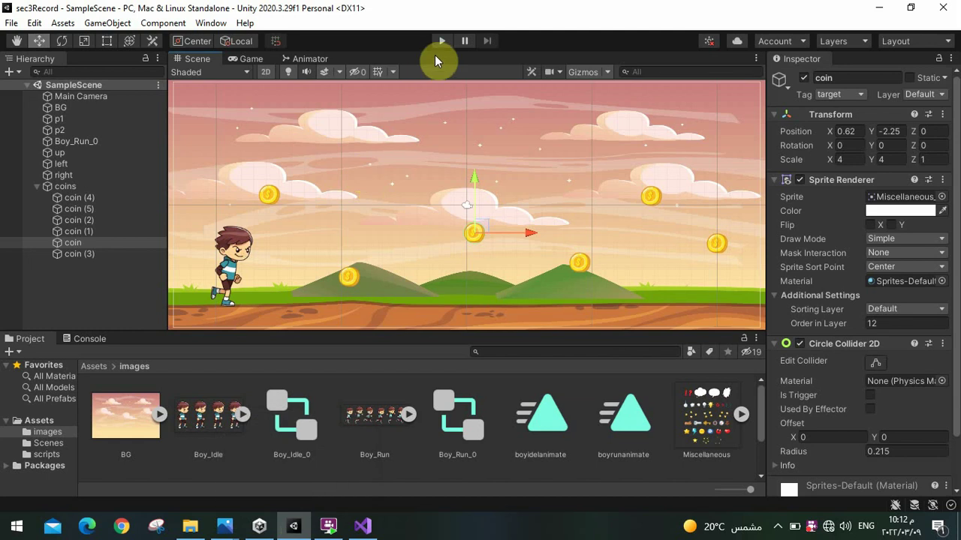
left_click(441, 42)
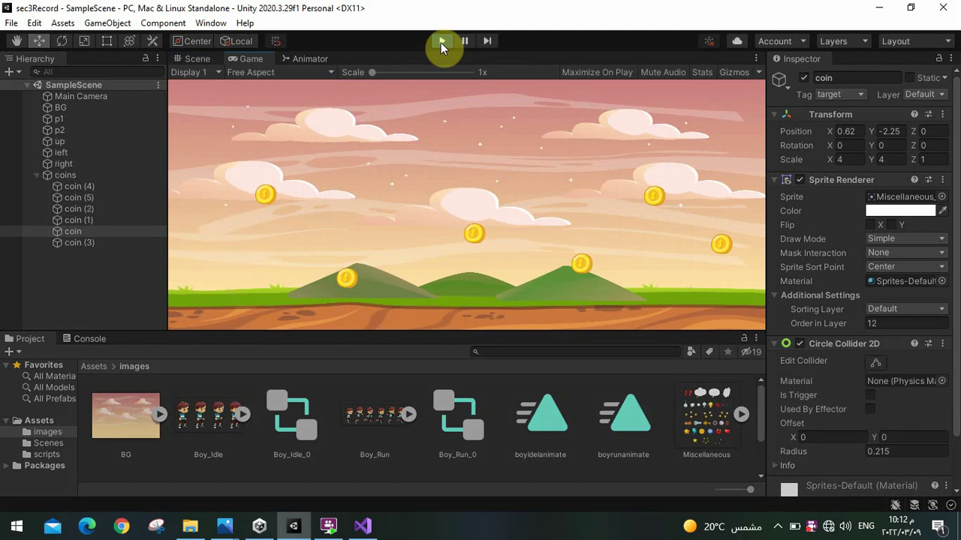
left_click(440, 43)
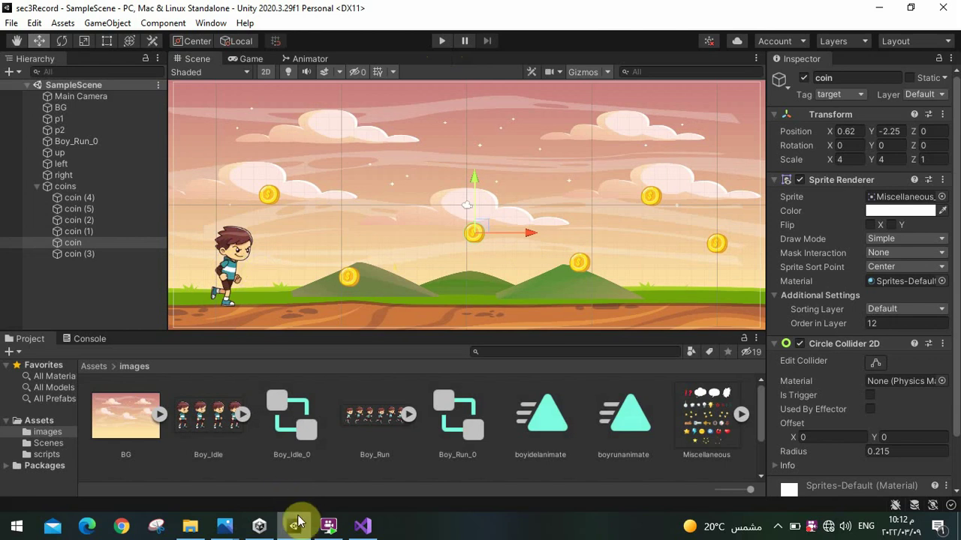
Re-insert 'collision.' so line 49 reads Destroy(collision.gameObject) again
left_click(365, 526)
mouse_move(193, 349)
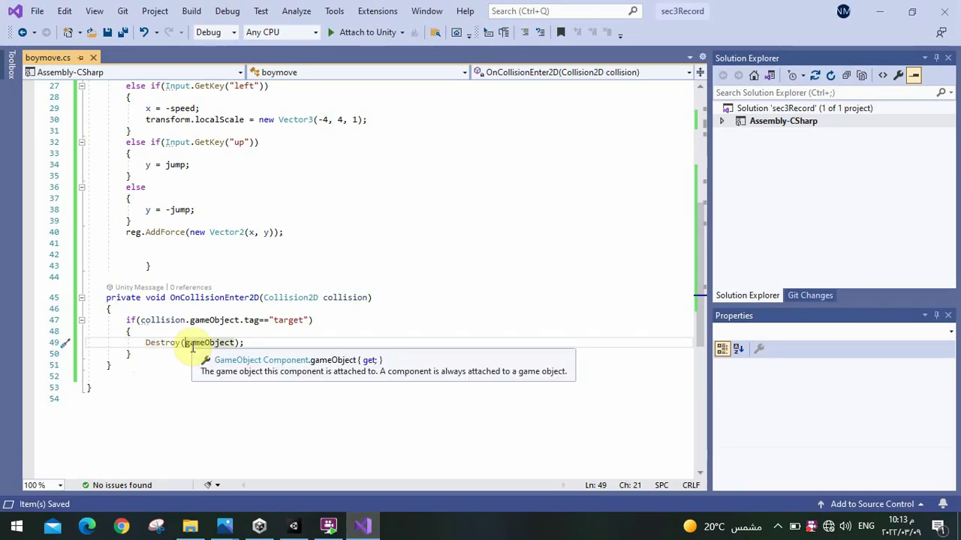
type("collision.")
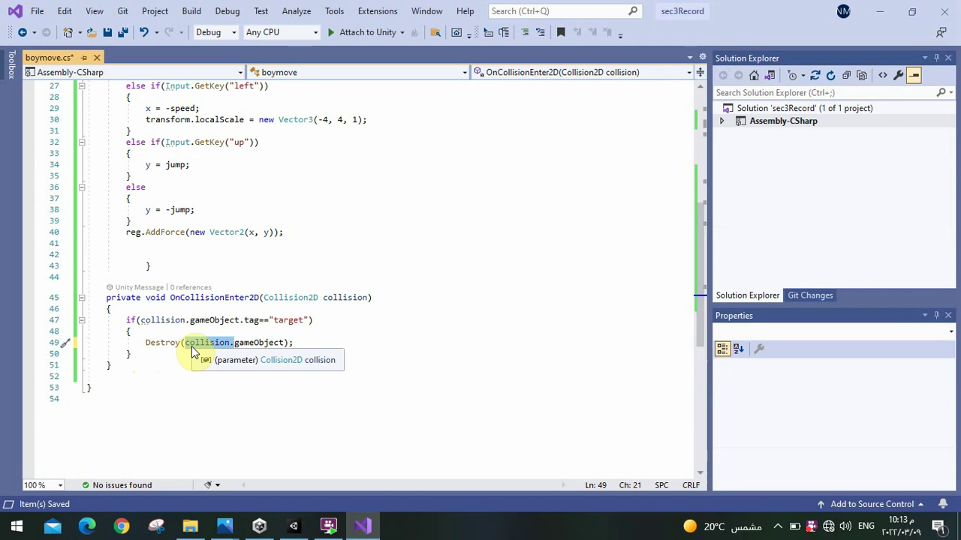
left_click(232, 395)
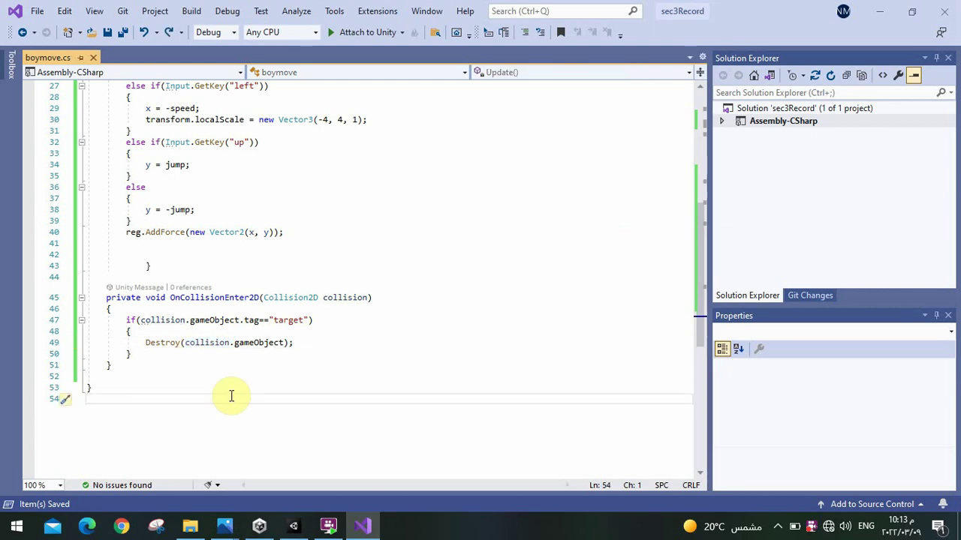
left_click(293, 528)
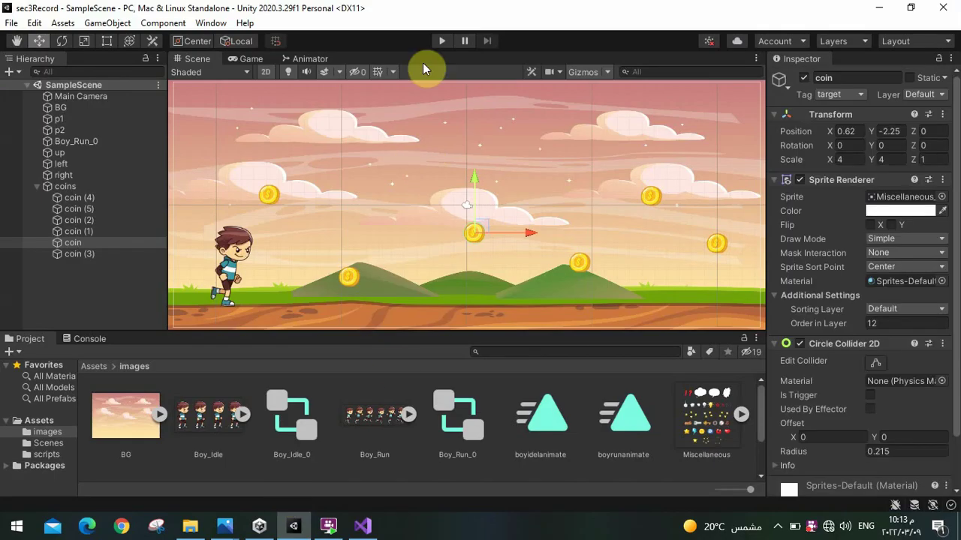
left_click(440, 45)
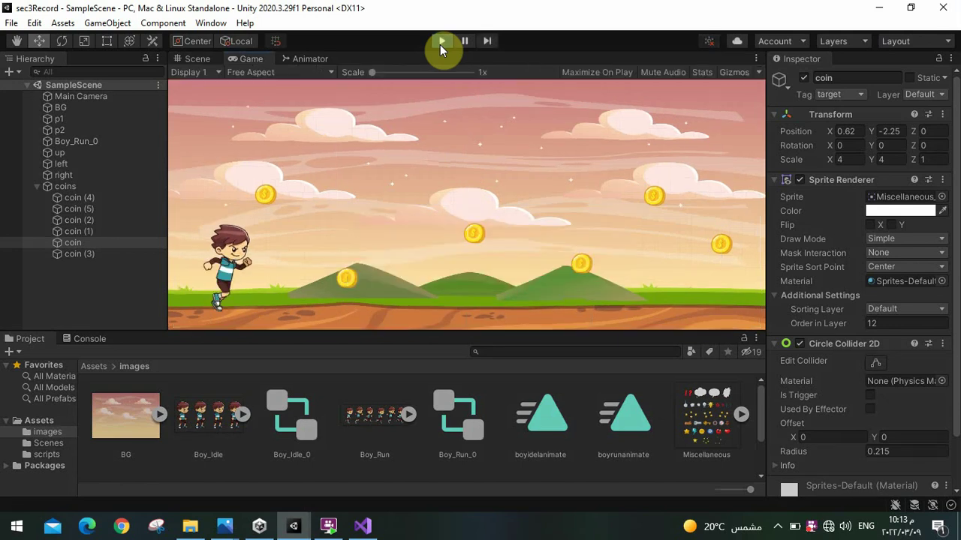
key("Right")
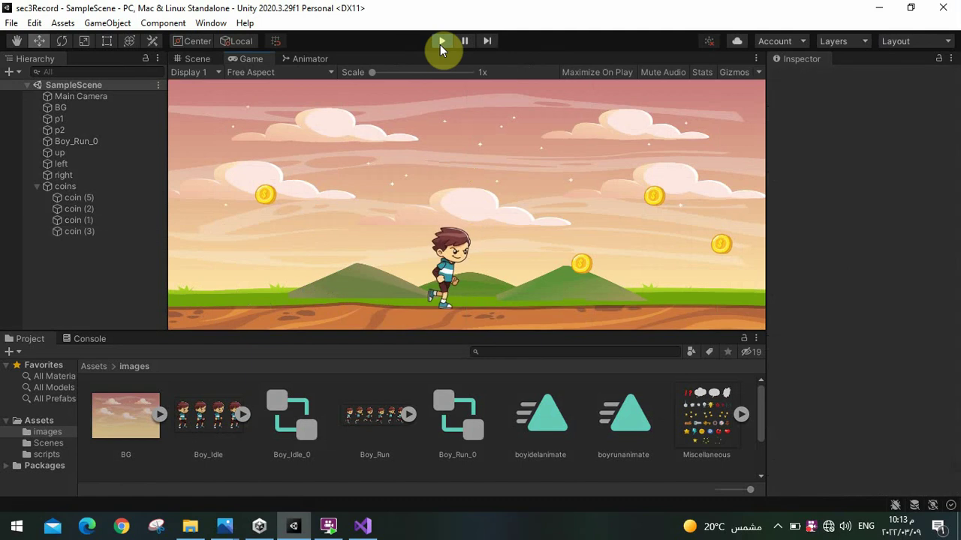
key("Right")
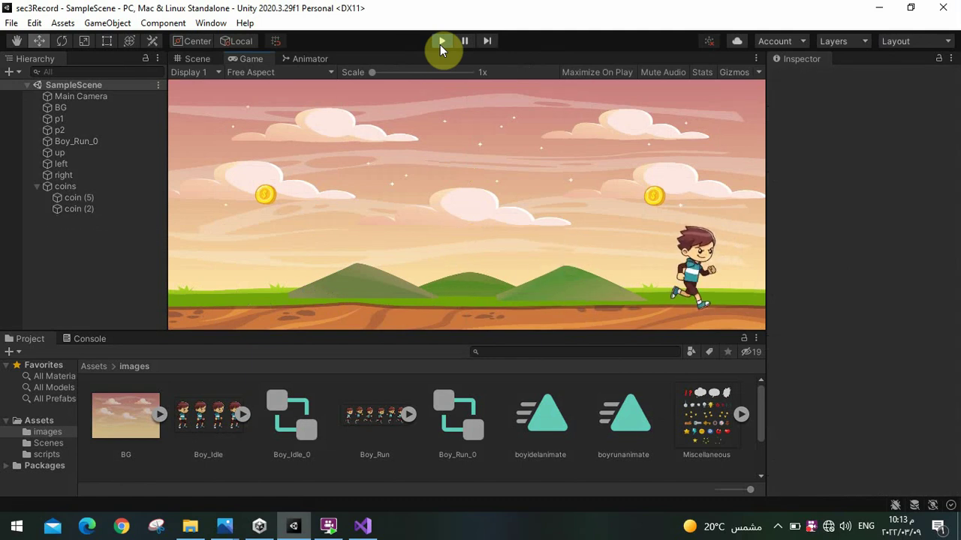
key("Left")
key("Up")
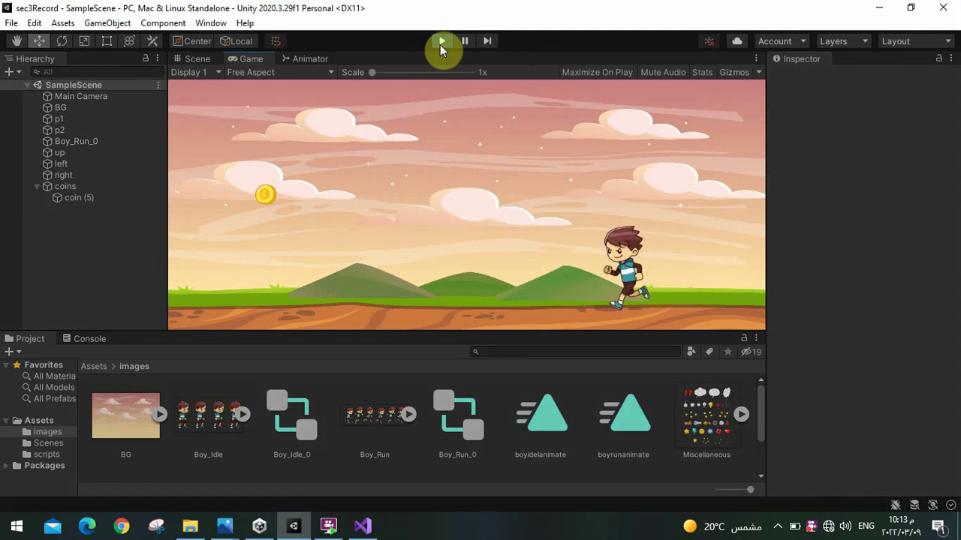
key("Left")
key("Right")
key("Up")
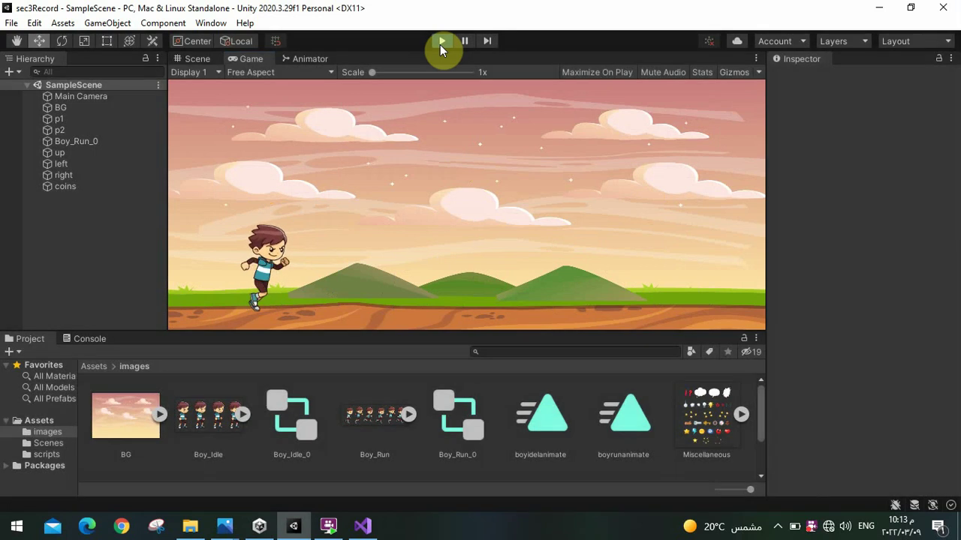
left_click(441, 41)
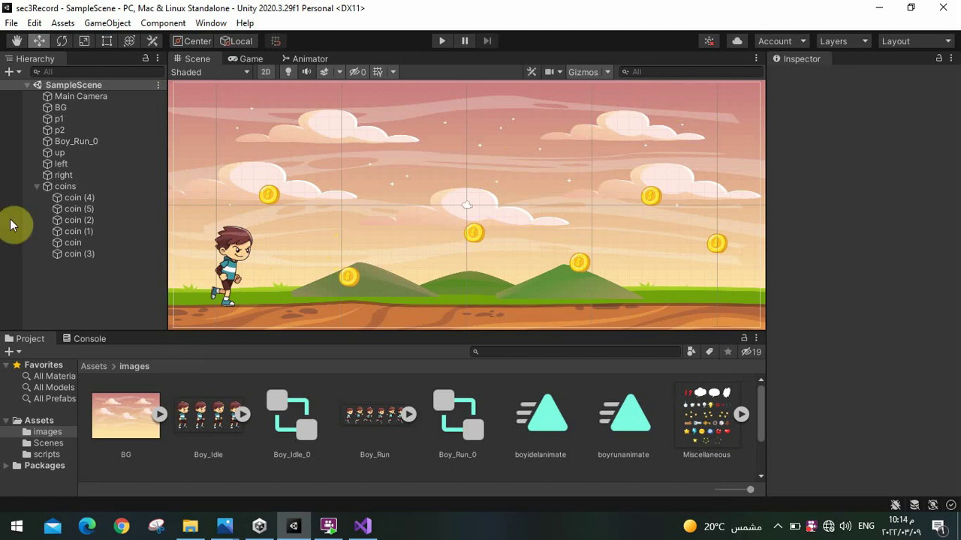
Collapse the coins group and add a UI > Text object from the Hierarchy's context menu
left_click(38, 186)
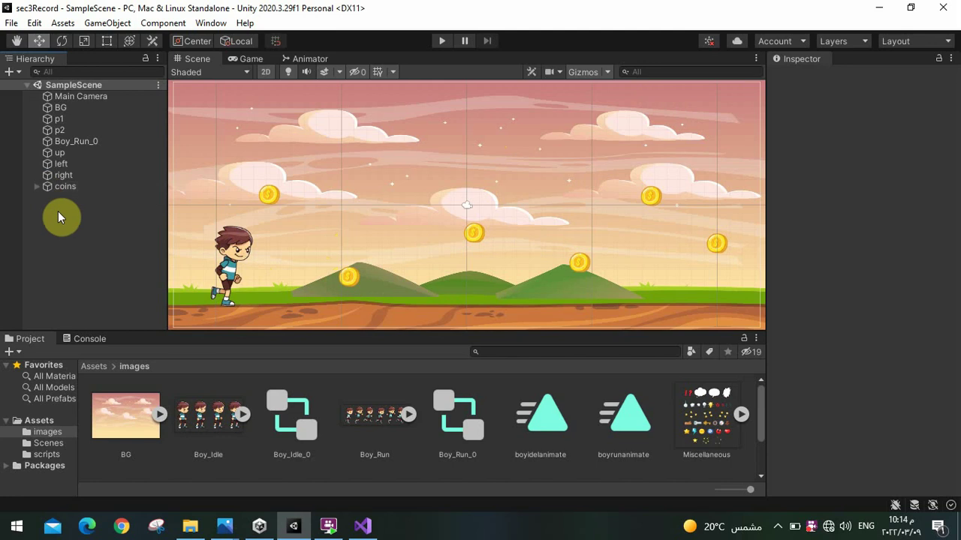
right_click(58, 211)
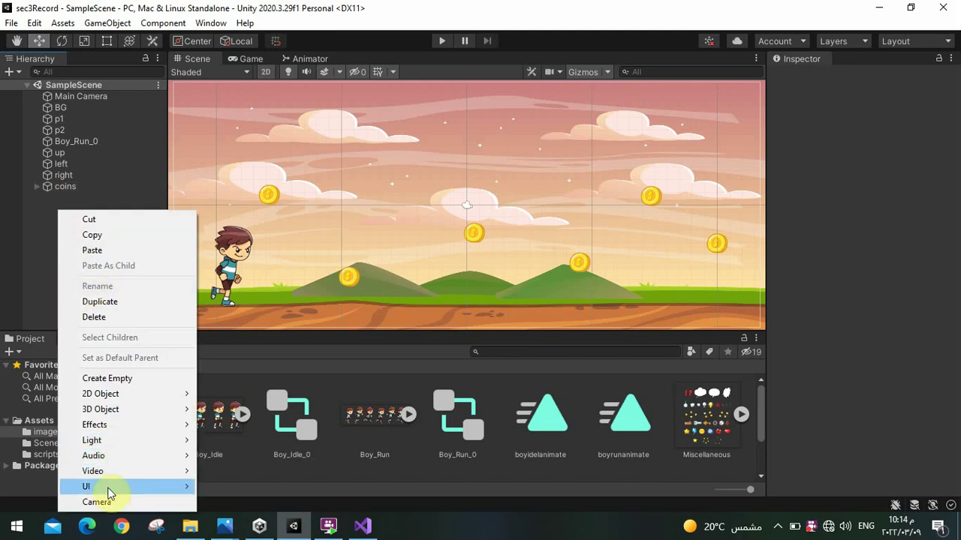
mouse_move(103, 488)
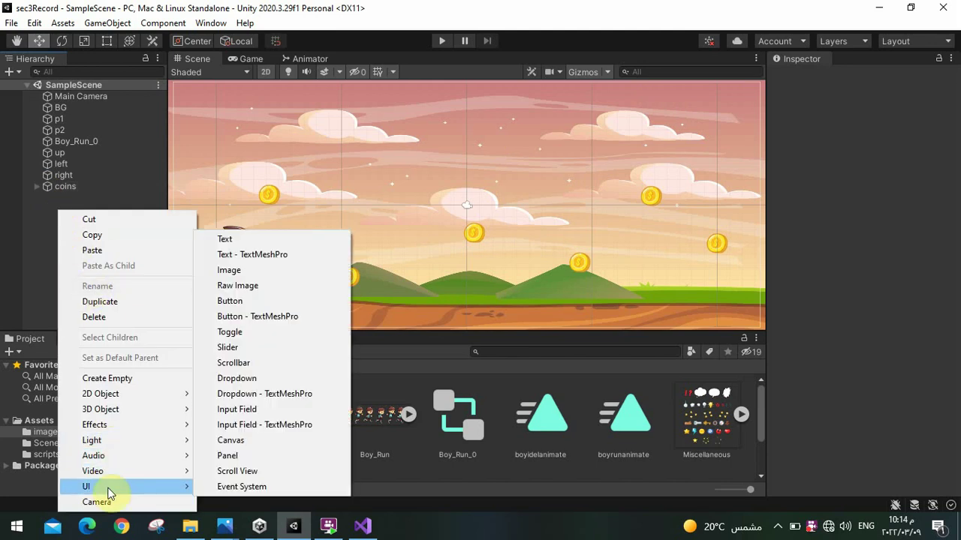
left_click(260, 240)
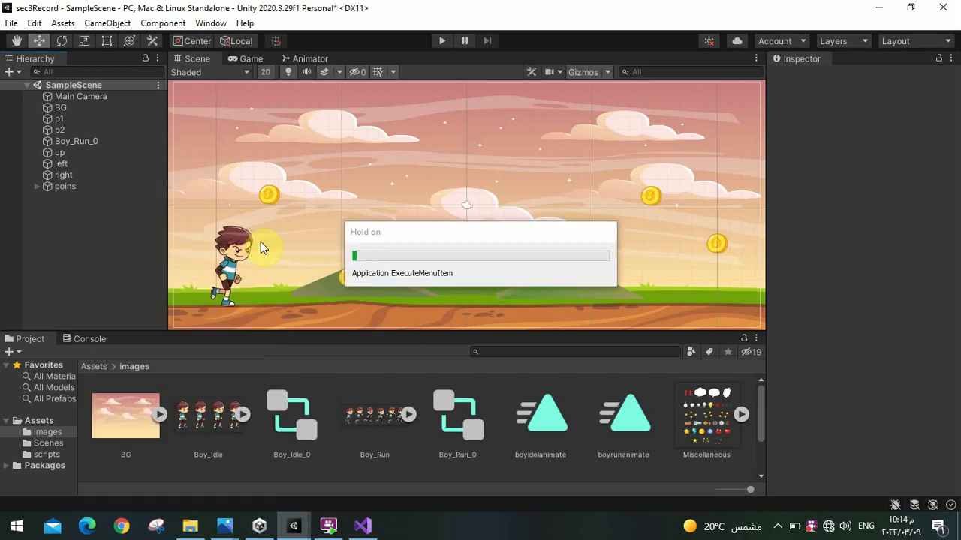
left_click(74, 235)
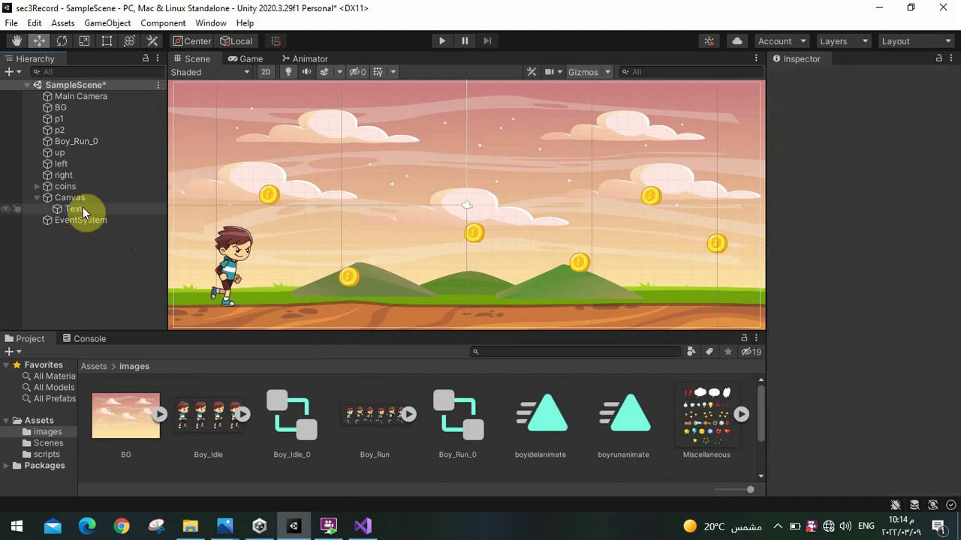
Set the Canvas render mode to Screen Space - Camera with Main Camera as render camera
double_click(73, 209)
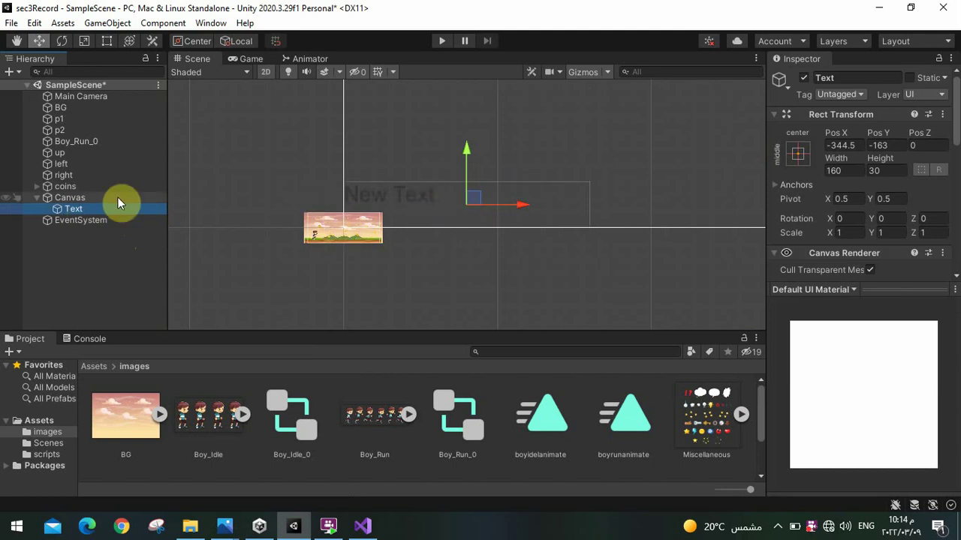
double_click(73, 198)
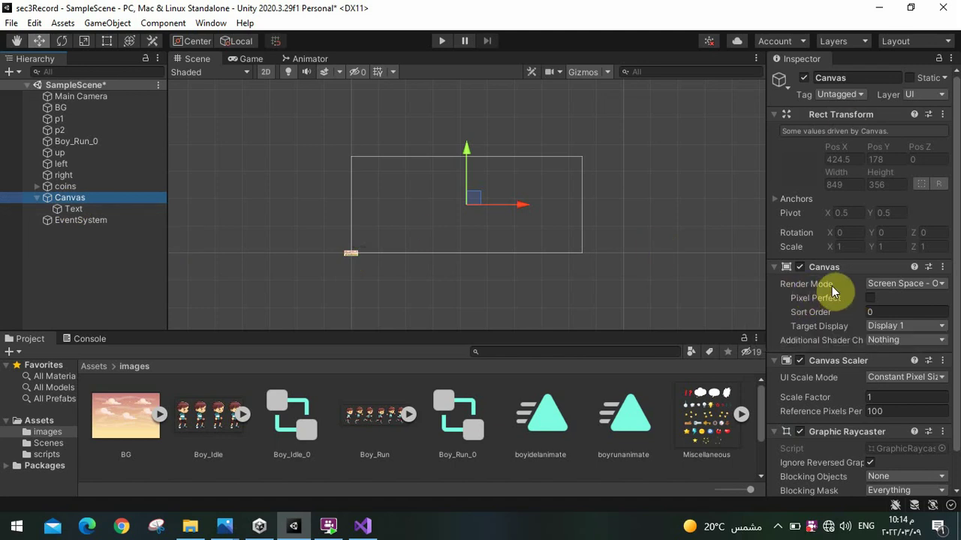
left_click(882, 285)
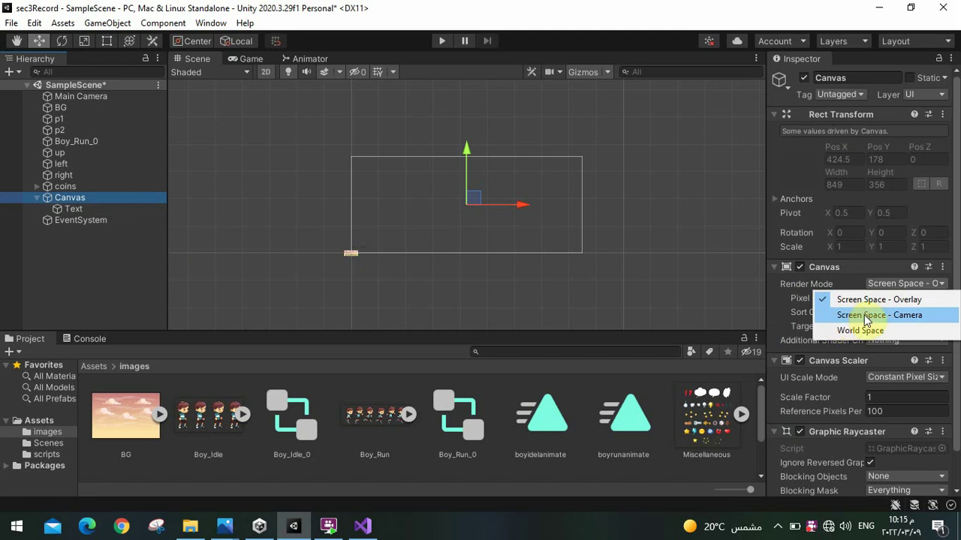
left_click(866, 316)
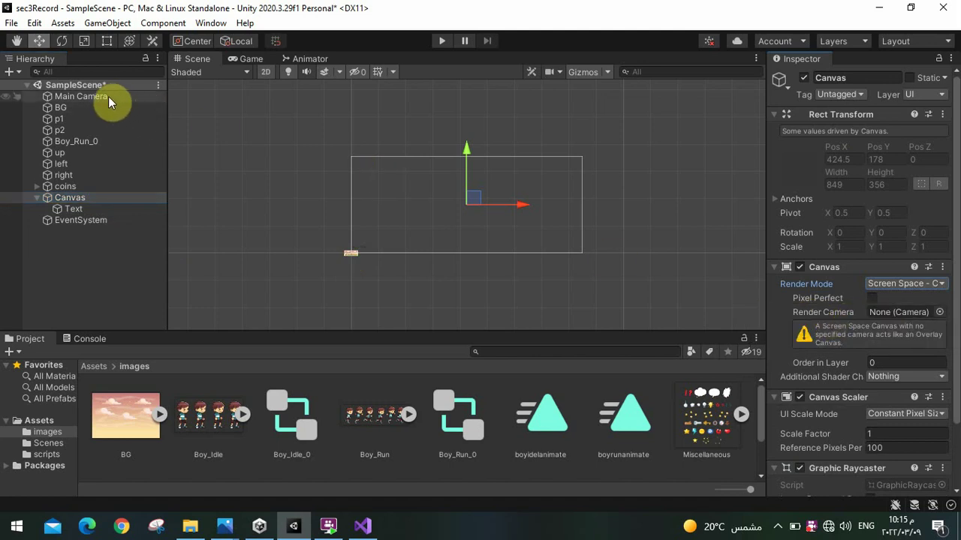
left_click_drag(108, 96, 347, 213)
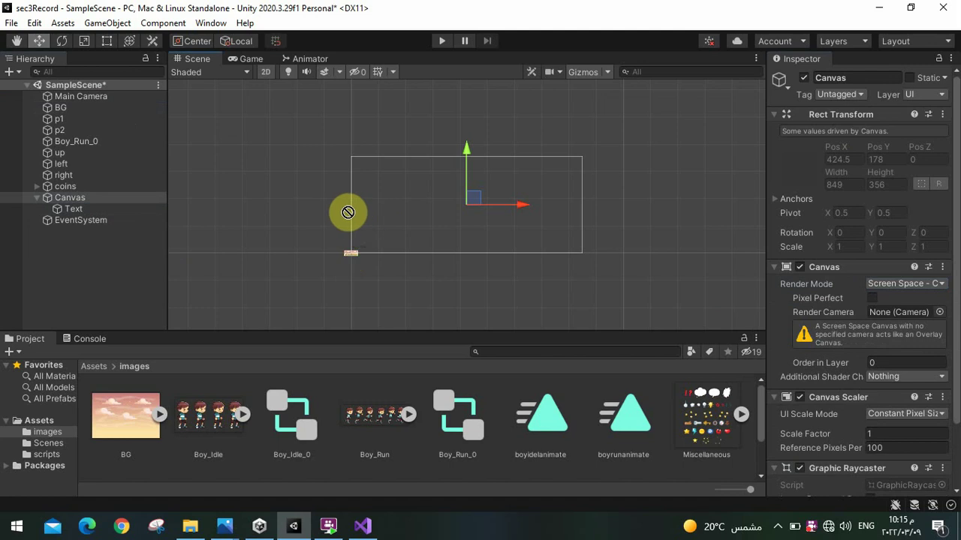
left_click_drag(347, 212, 871, 318)
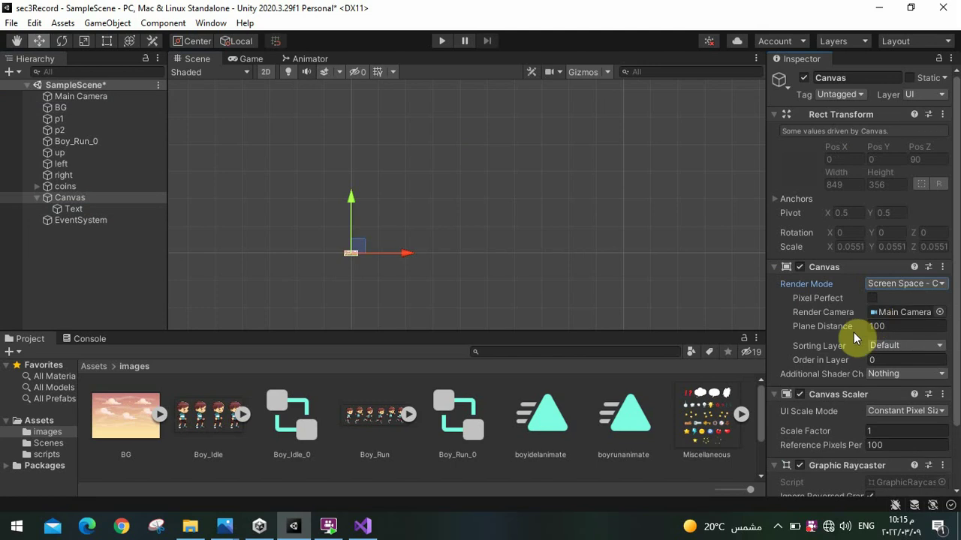
Set UI Scale Mode to Scale With Screen Size and Plane Distance to 6, then frame Main Camera
left_click(884, 415)
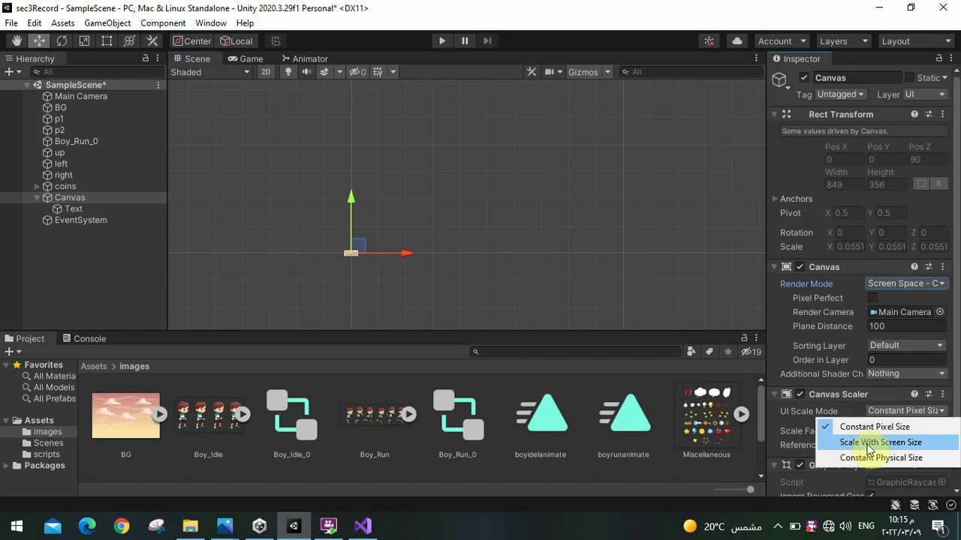
left_click(873, 444)
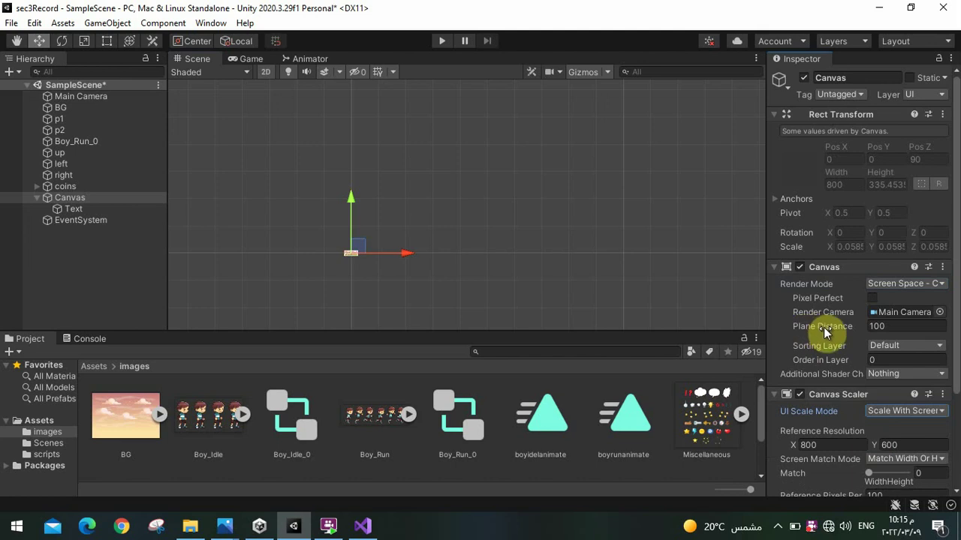
left_click(889, 328)
double_click(889, 328)
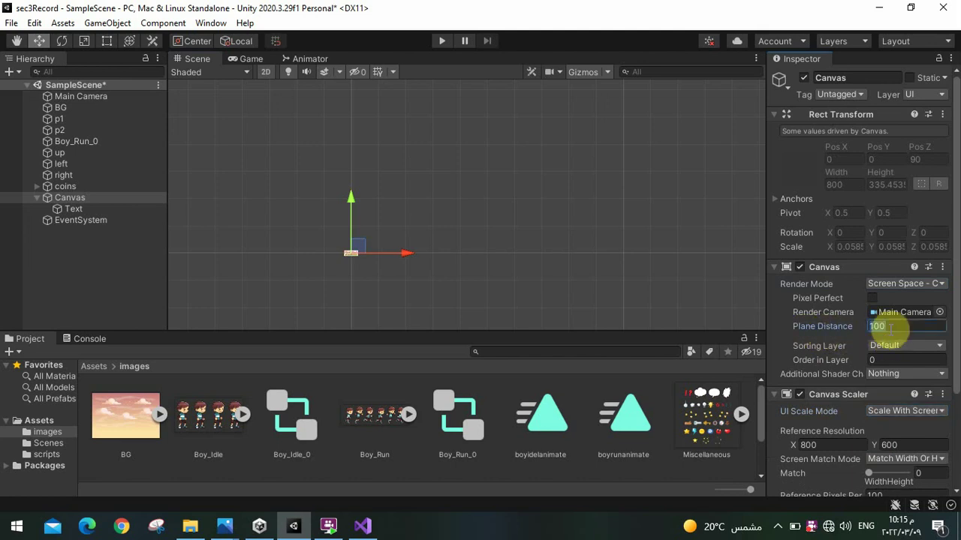
type("6")
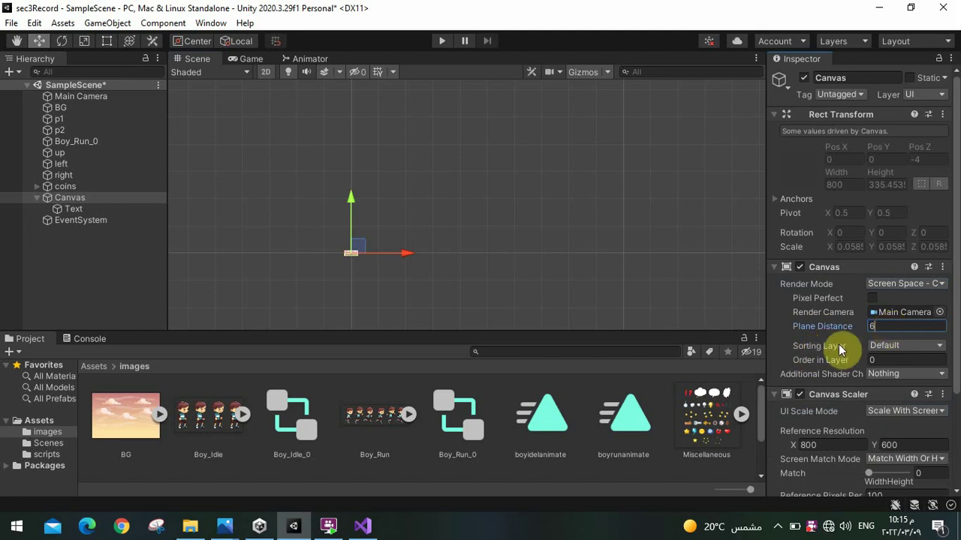
left_click(97, 96)
key("f")
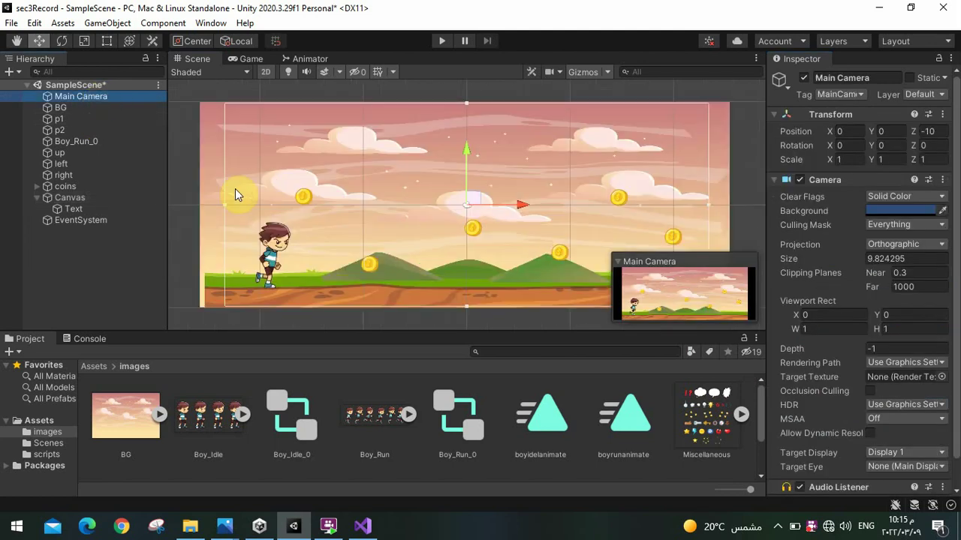
Reselect the Main Camera and save the scene
left_click(122, 87)
left_click(94, 96)
key("ctrl+s")
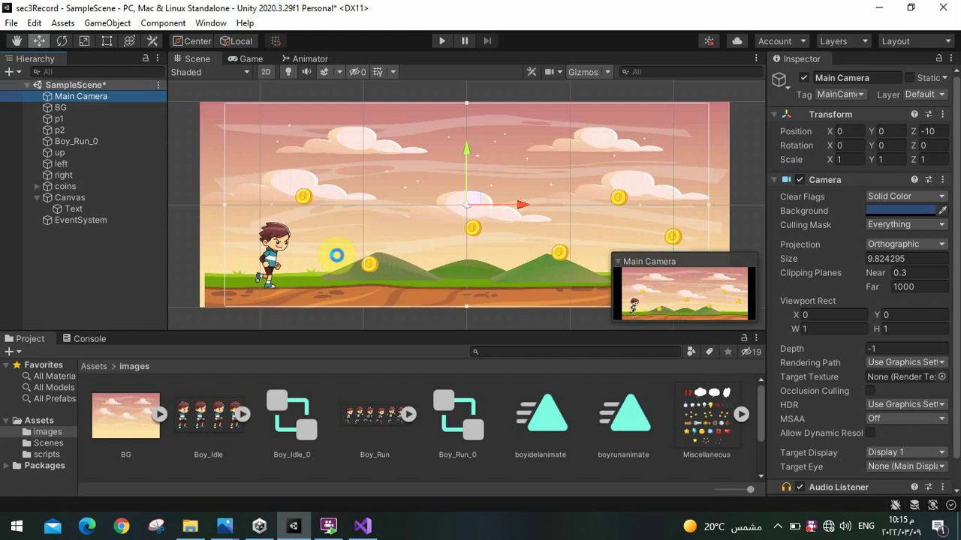
Drag the New Text label to the camera frame's top-right corner, around Pos X 314, Y 147
double_click(66, 209)
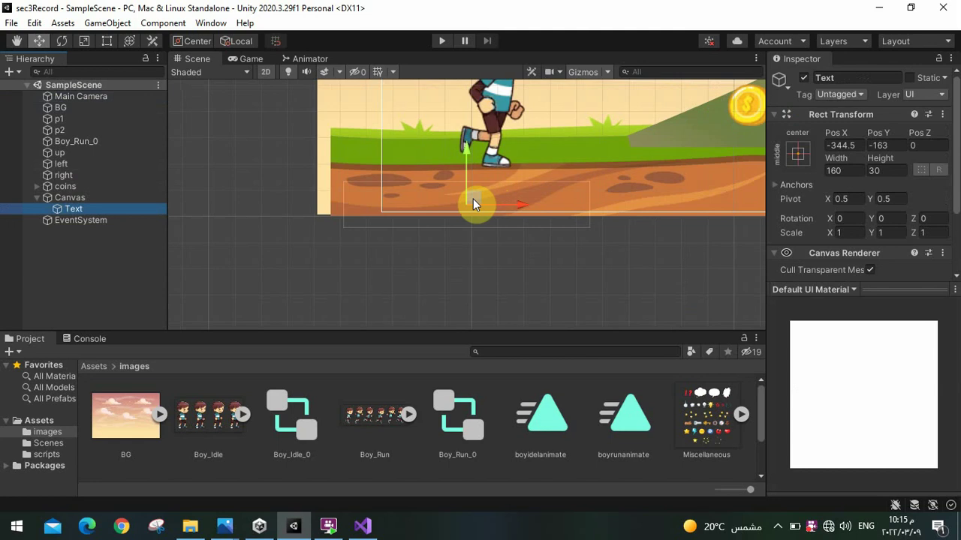
left_click_drag(469, 197, 459, 183)
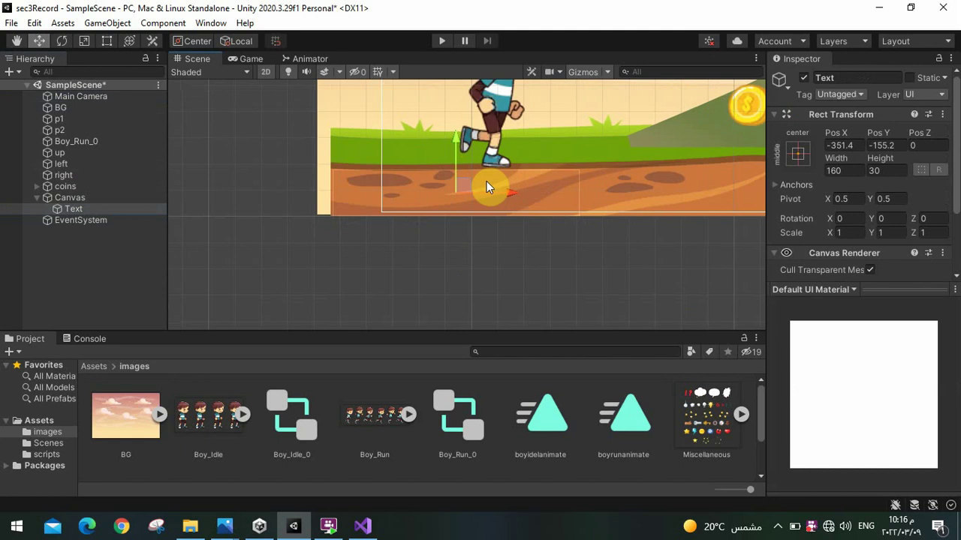
mouse_move(955, 182)
left_mouse_down()
mouse_move(943, 253)
mouse_move(950, 154)
left_mouse_up()
mouse_move(466, 182)
left_mouse_down()
mouse_move(531, 137)
mouse_move(522, 112)
left_mouse_up()
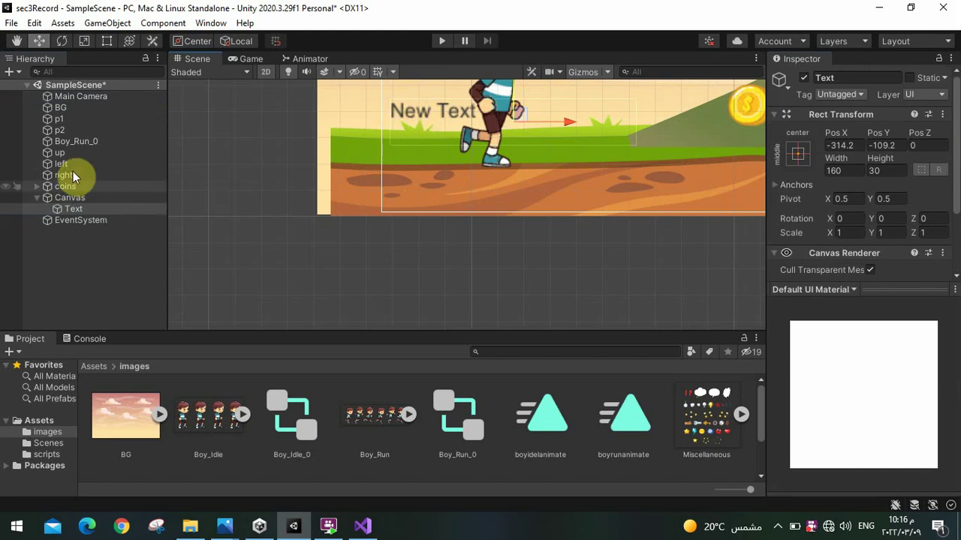
double_click(67, 96)
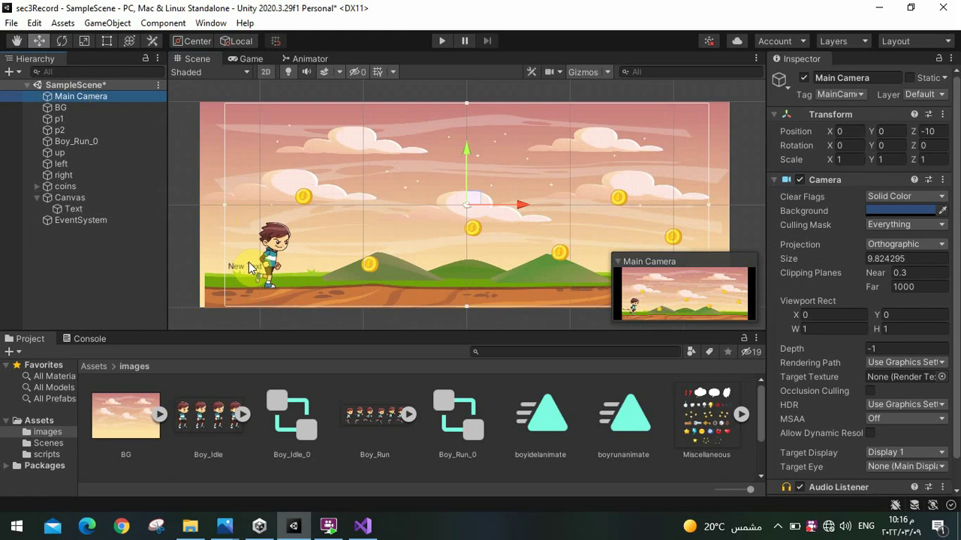
left_click(270, 267)
left_click_drag(291, 264, 619, 180)
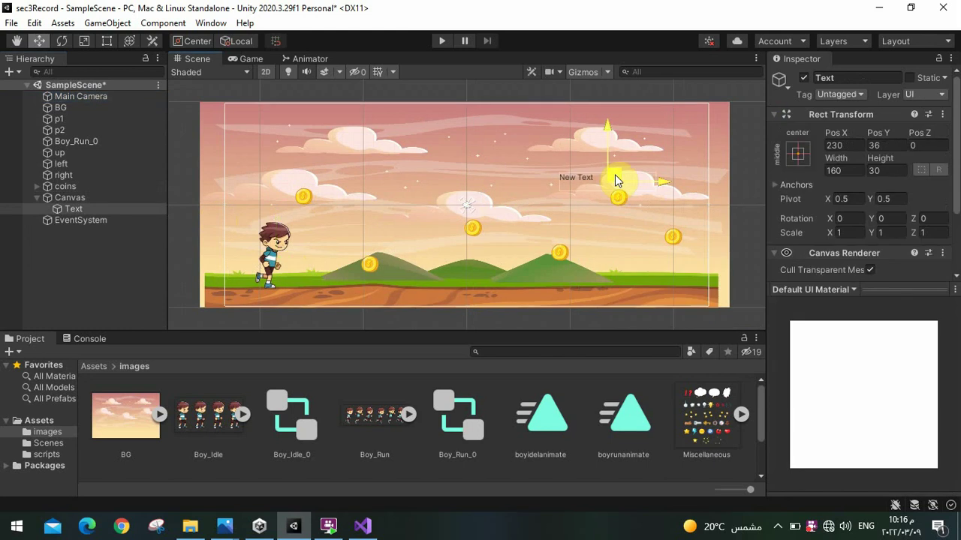
left_click_drag(662, 132, 663, 109)
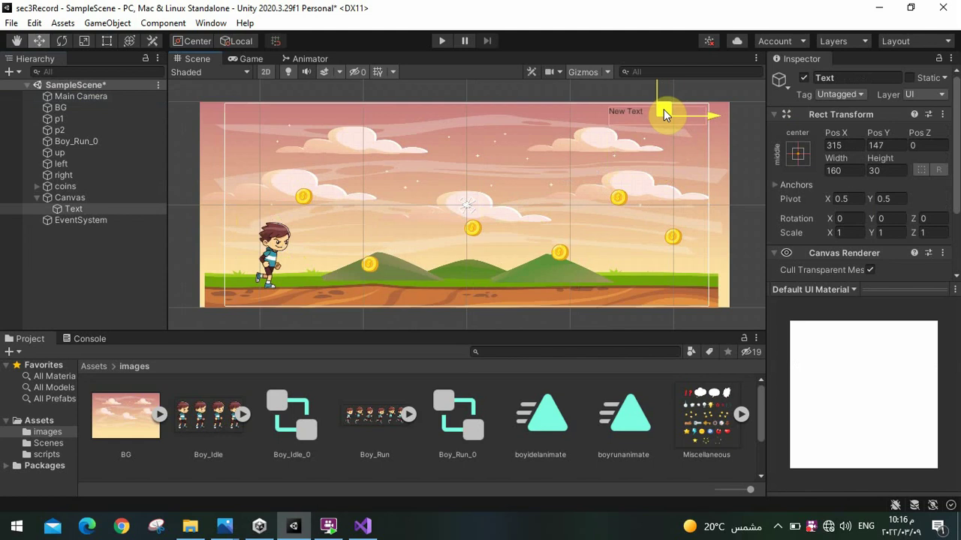
left_click_drag(663, 109, 663, 109)
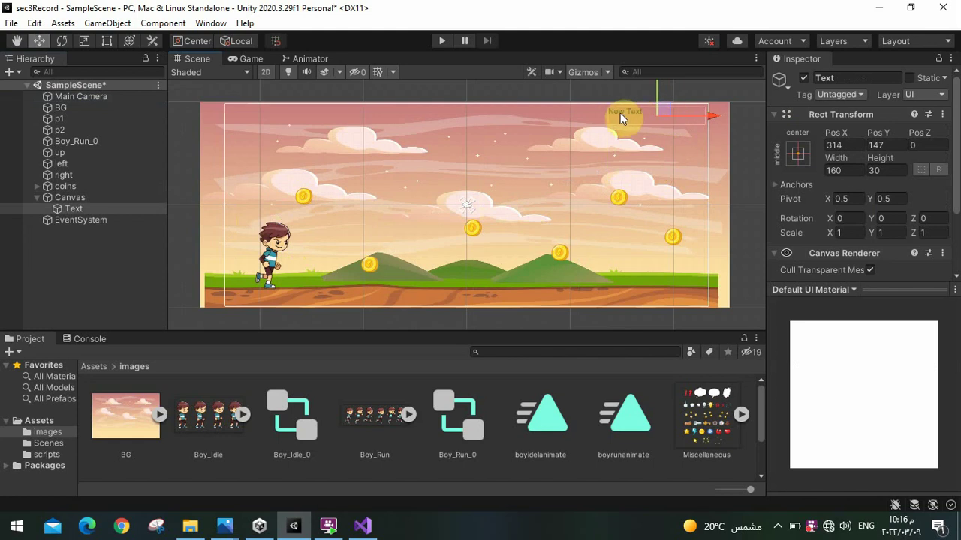
left_click(519, 152)
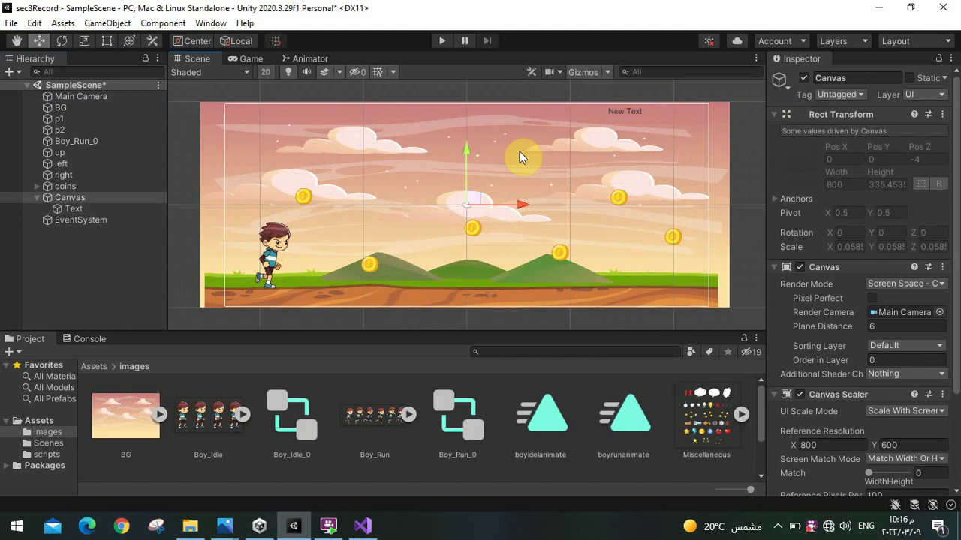
left_click(440, 42)
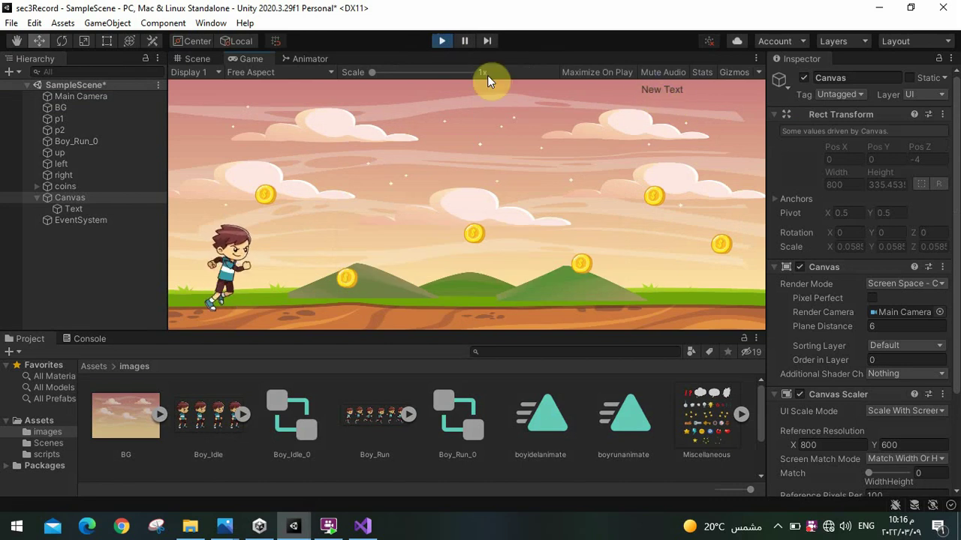
left_click(442, 42)
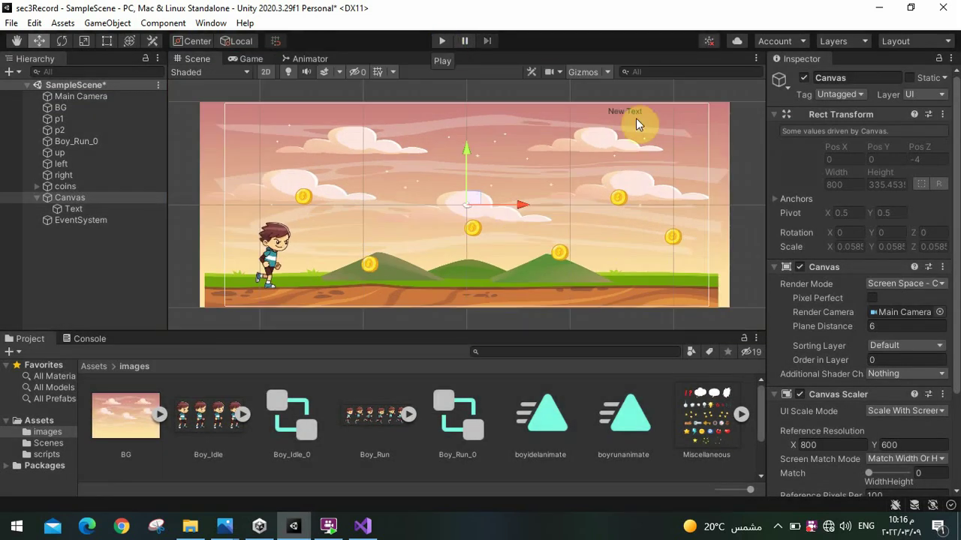
left_click(618, 111)
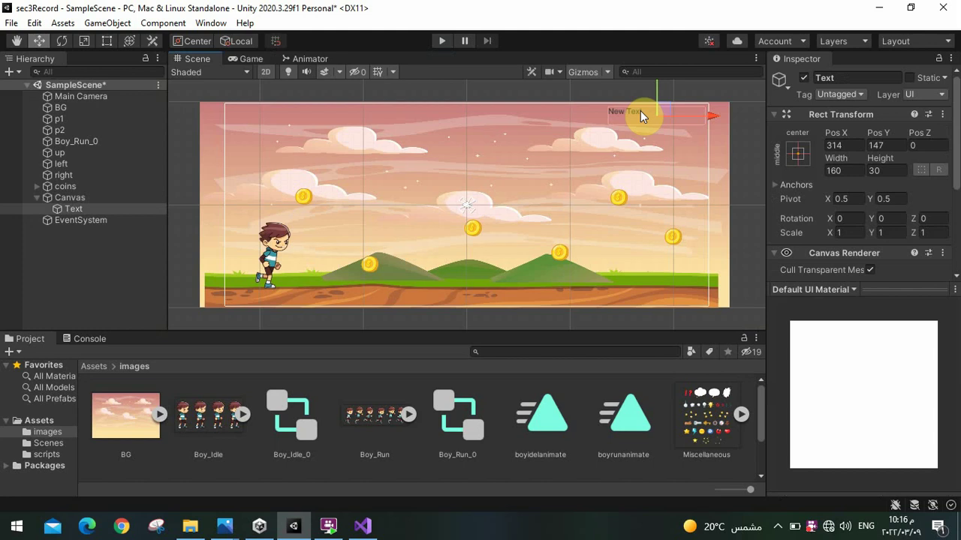
Change the Text object's label text to 'score'
left_click(125, 210)
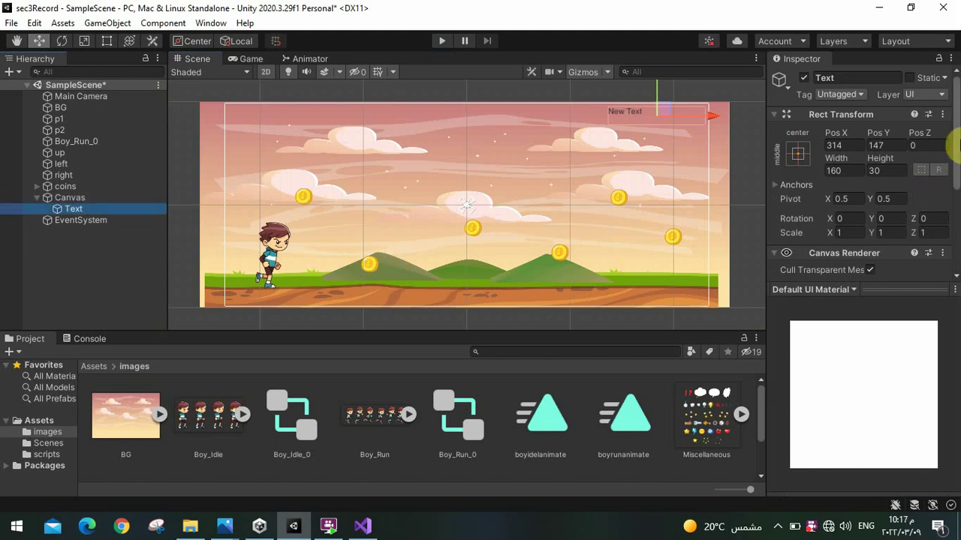
mouse_move(956, 154)
left_mouse_down()
mouse_move(956, 204)
mouse_move(952, 193)
left_mouse_up()
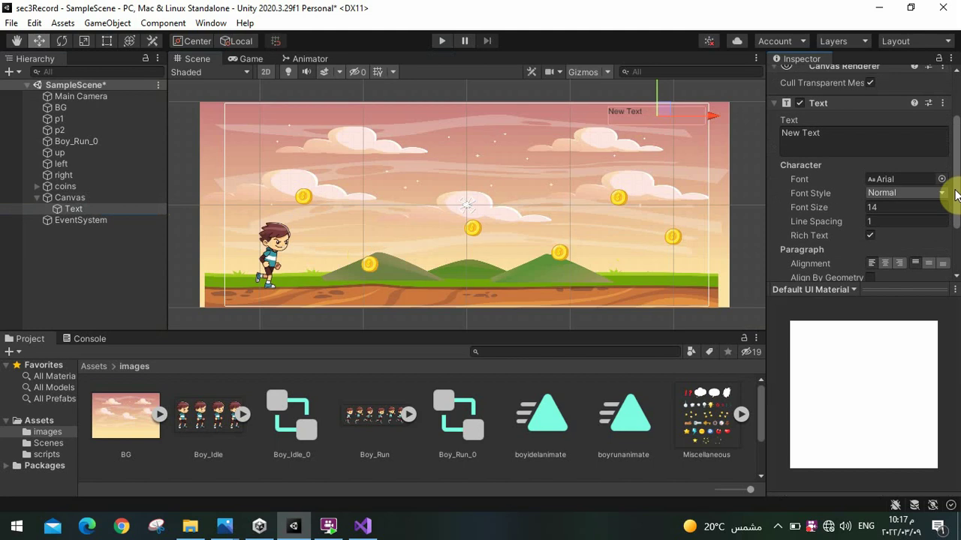
left_click(800, 137)
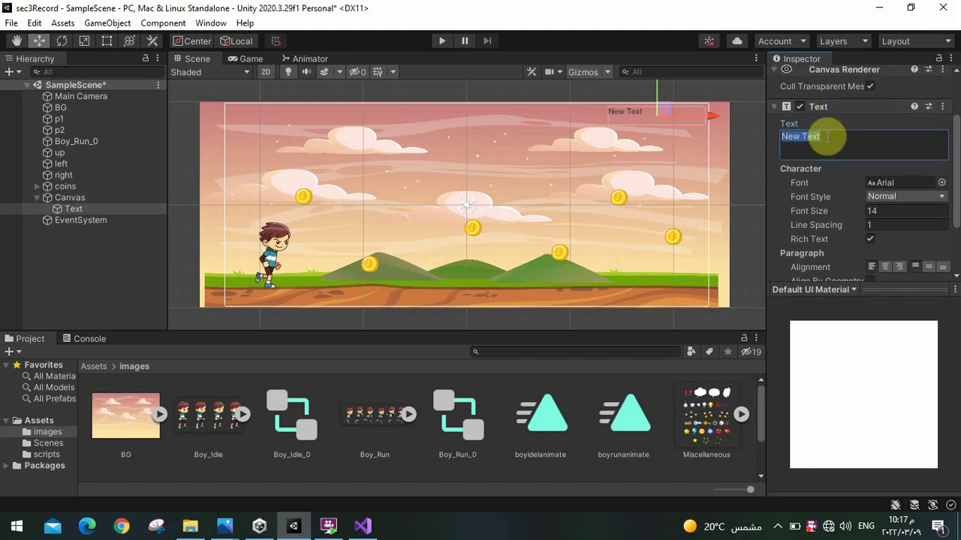
type("score")
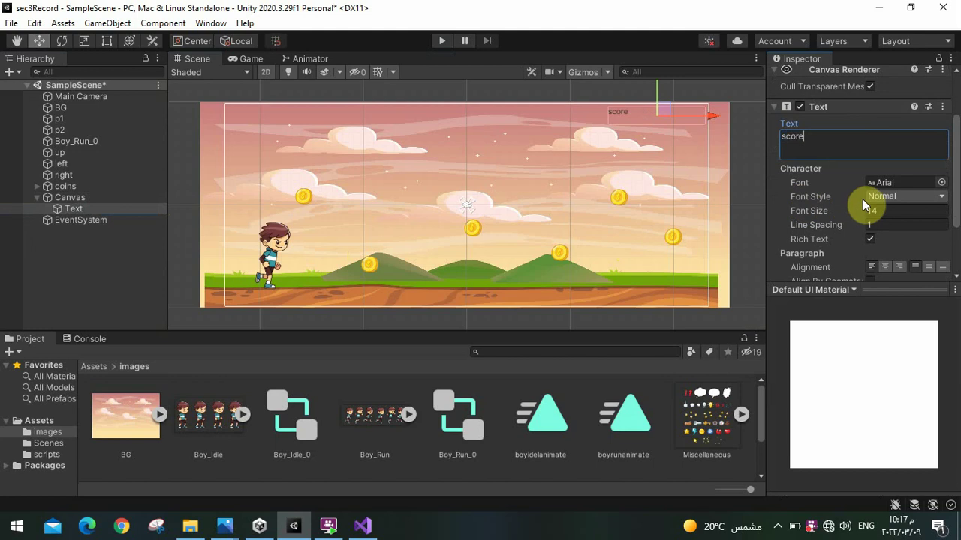
Set the label's font size to 25, then select Canvas and save the scene
left_click(883, 213)
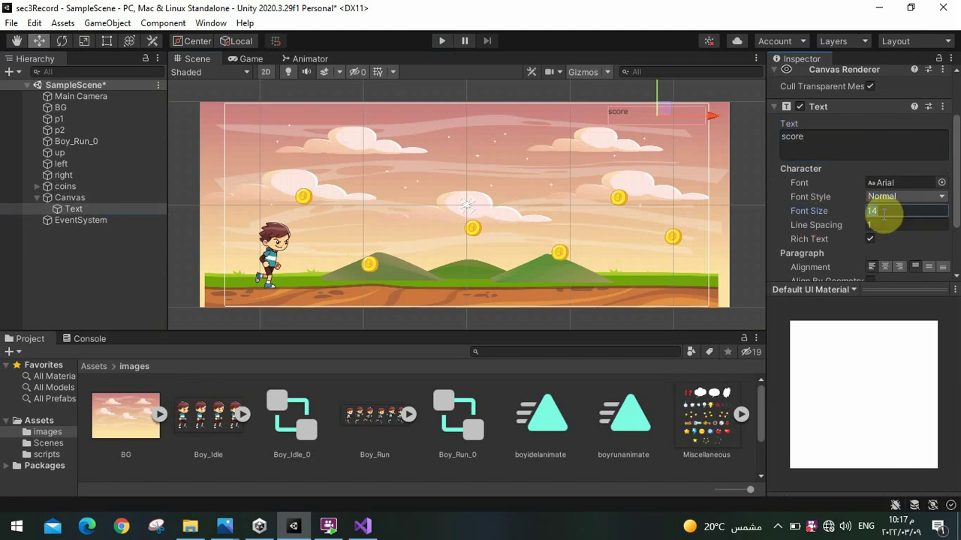
type("20")
key("BackSpace")
type("5")
left_click_drag(952, 190, 958, 207)
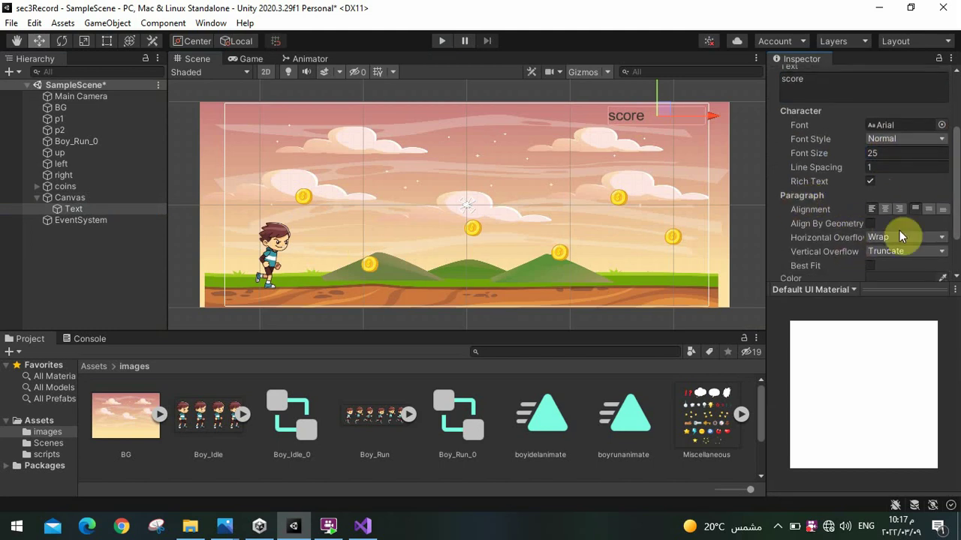
left_click_drag(950, 203, 952, 221)
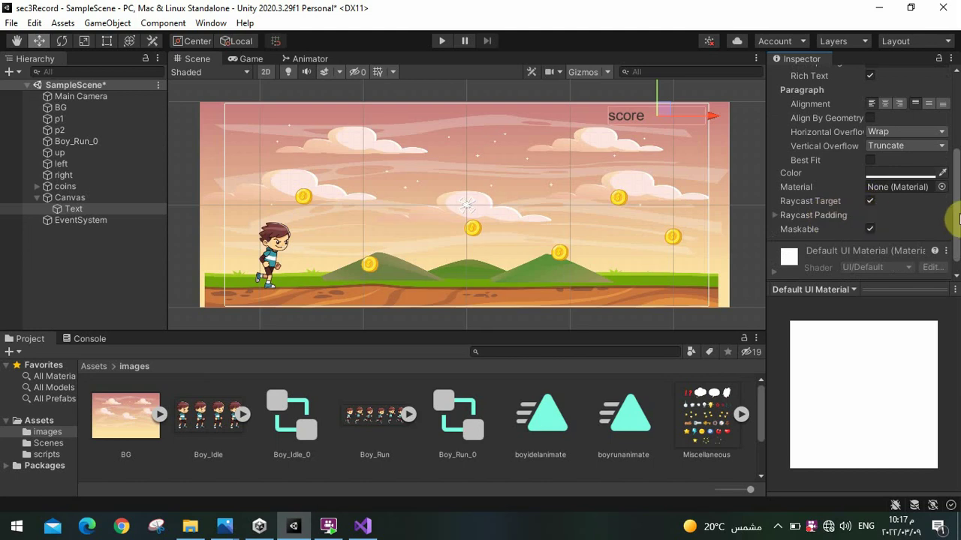
left_click_drag(951, 215, 953, 184)
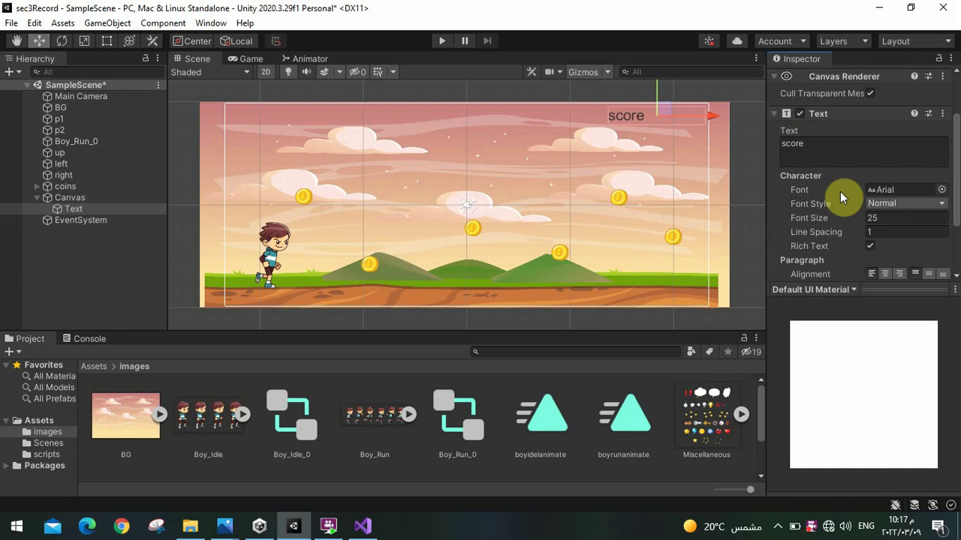
left_click(528, 167)
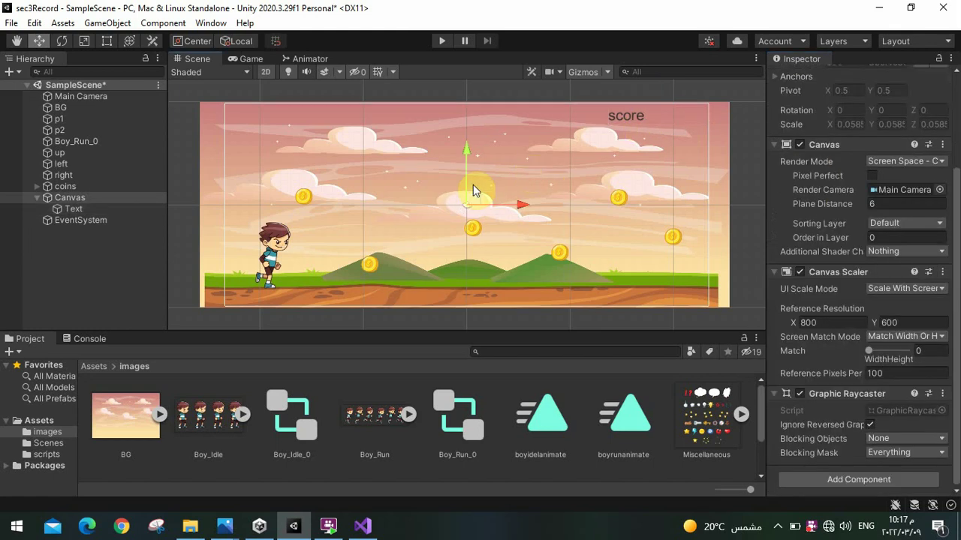
key("ctrl+s")
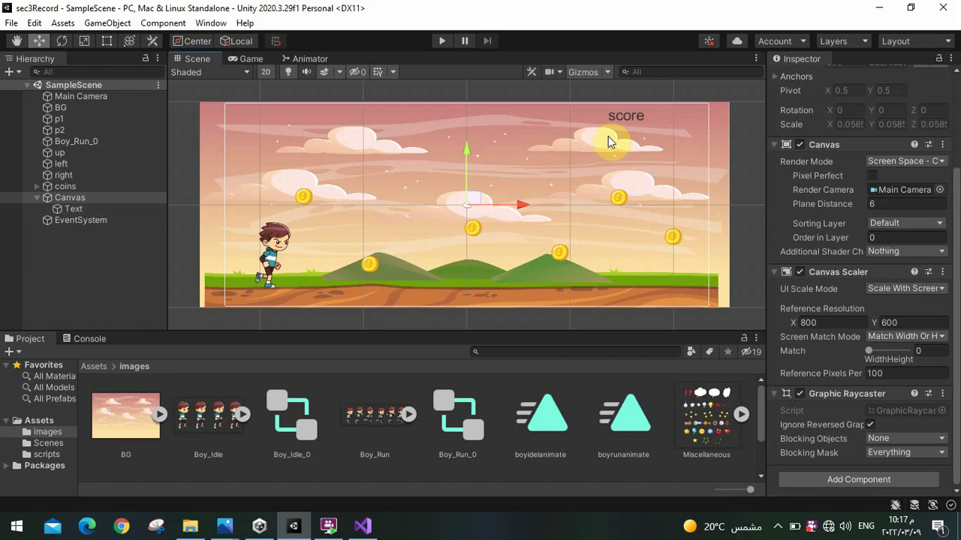
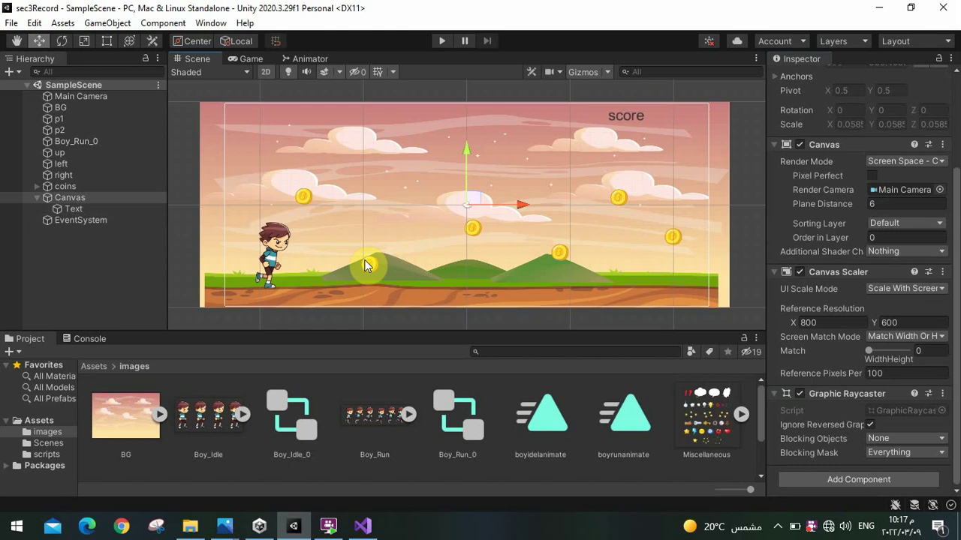
Show the Assets scripts folder so the boymove script is listed
left_click(43, 454)
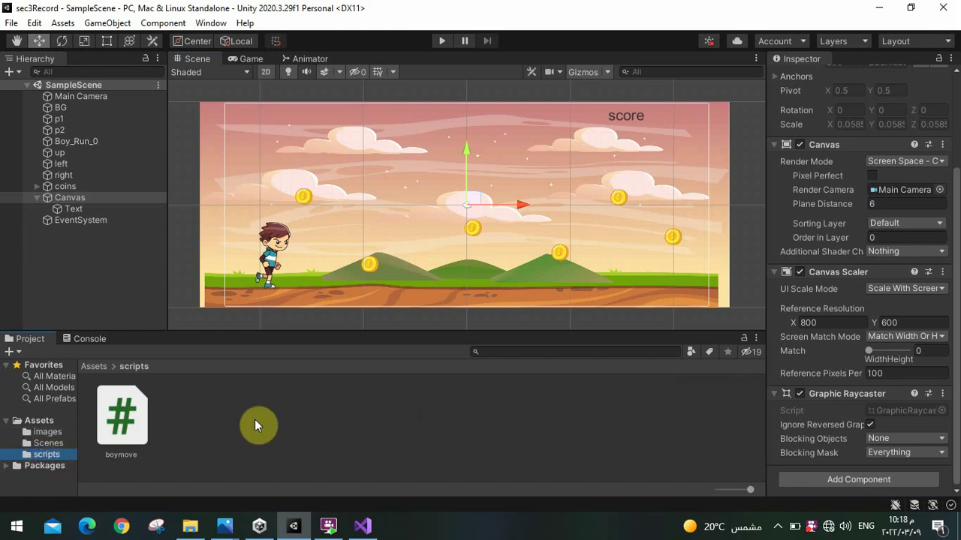
Create a C# script named coinscore in the scripts folder and drag it toward the Canvas
right_click(256, 423)
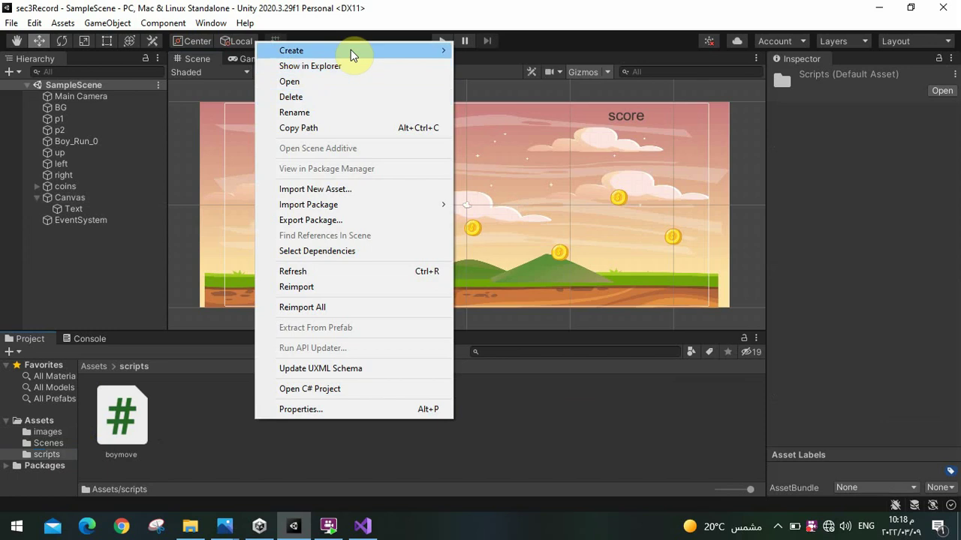
mouse_move(357, 54)
left_click(475, 51)
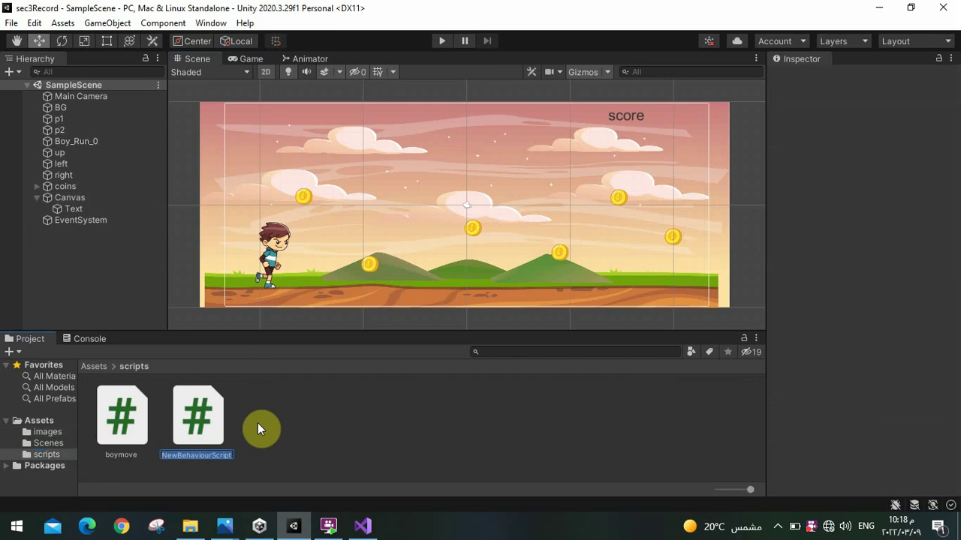
type("co")
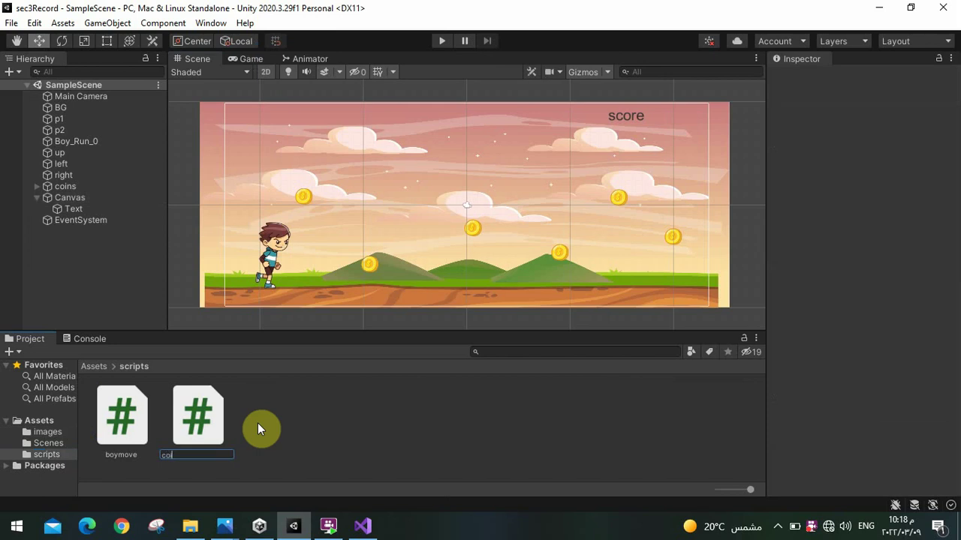
type("insco")
type("re")
left_click(336, 421)
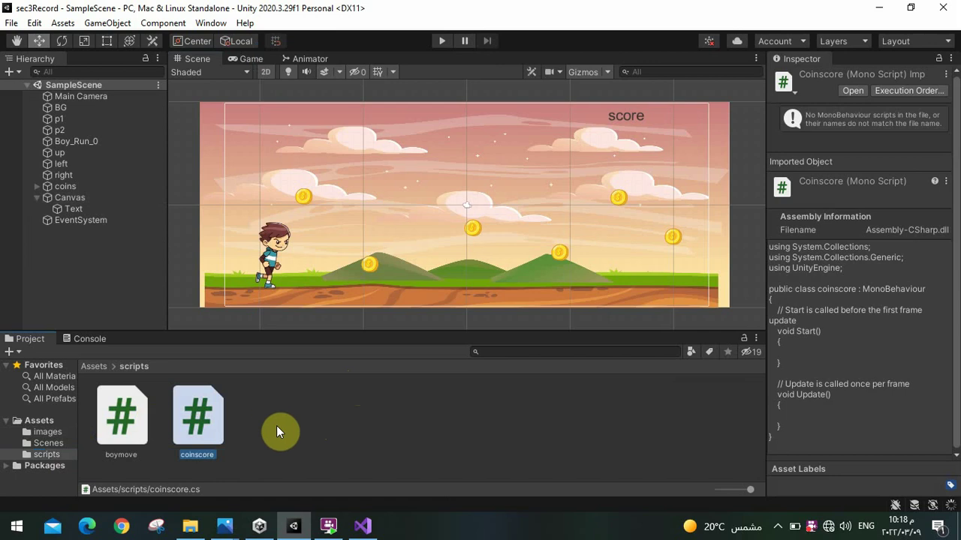
left_click(312, 442)
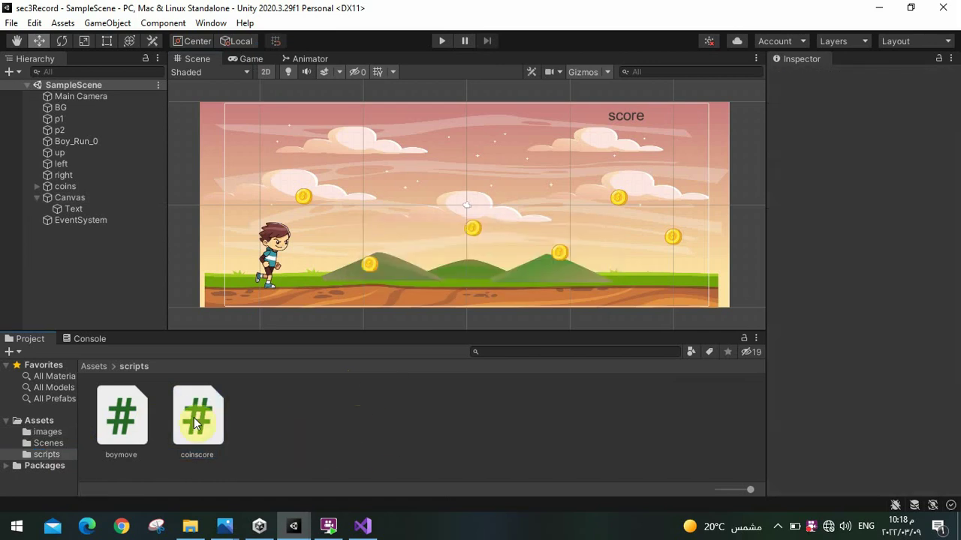
mouse_move(194, 424)
left_mouse_down()
mouse_move(91, 201)
mouse_move(82, 209)
left_mouse_up()
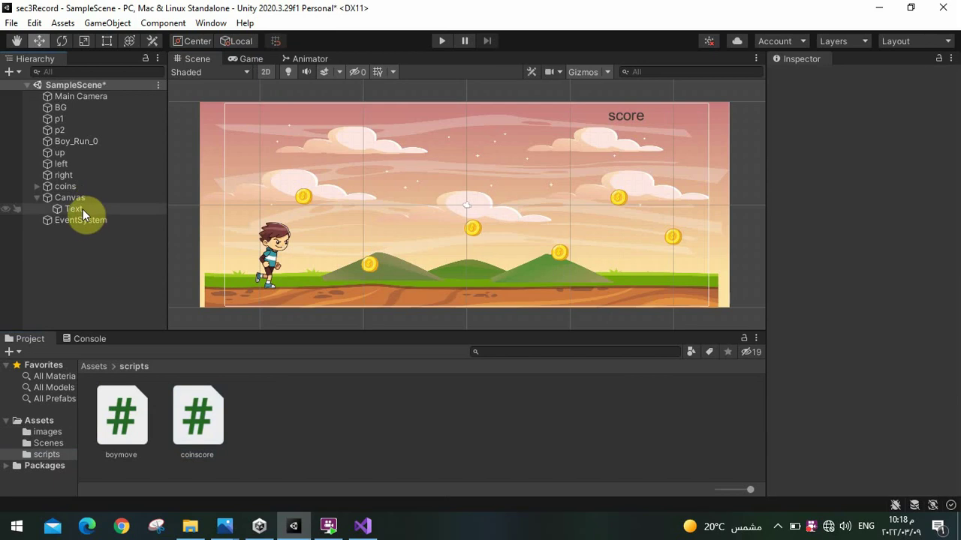
Open coinscore in Visual Studio, glancing at the boymove script's code first
double_click(197, 420)
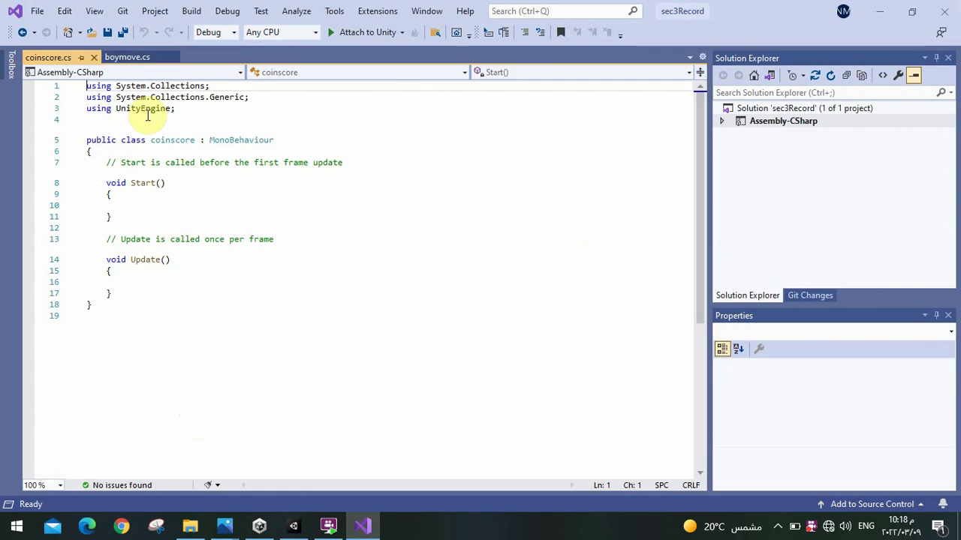
left_click(126, 57)
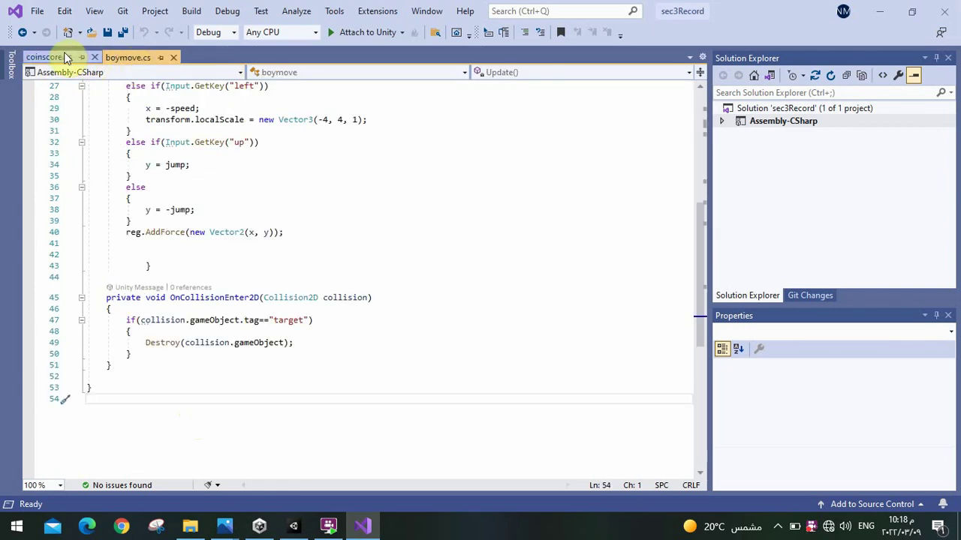
left_click(64, 52)
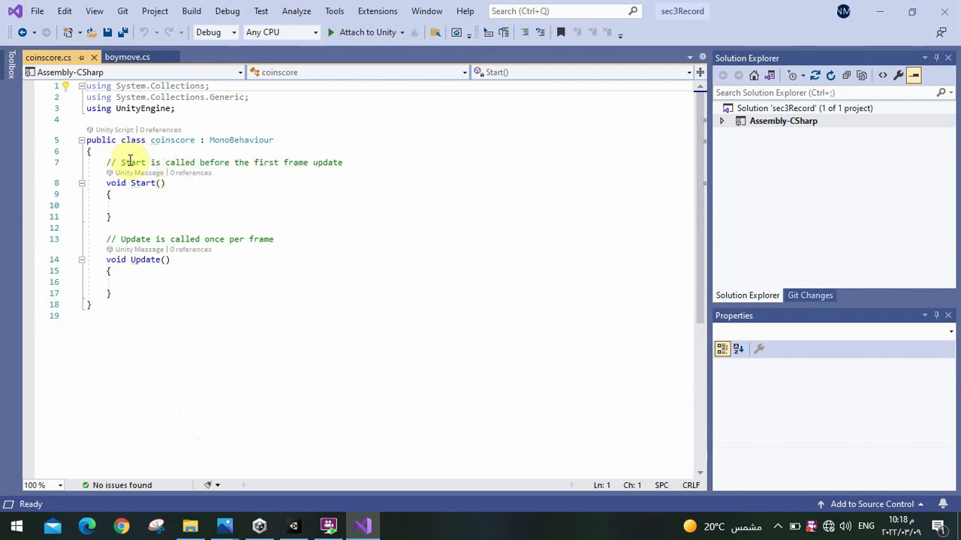
Add 'using UnityEngine.UI;' on line 4 of coinscore with IntelliSense
left_click(99, 119)
type("u")
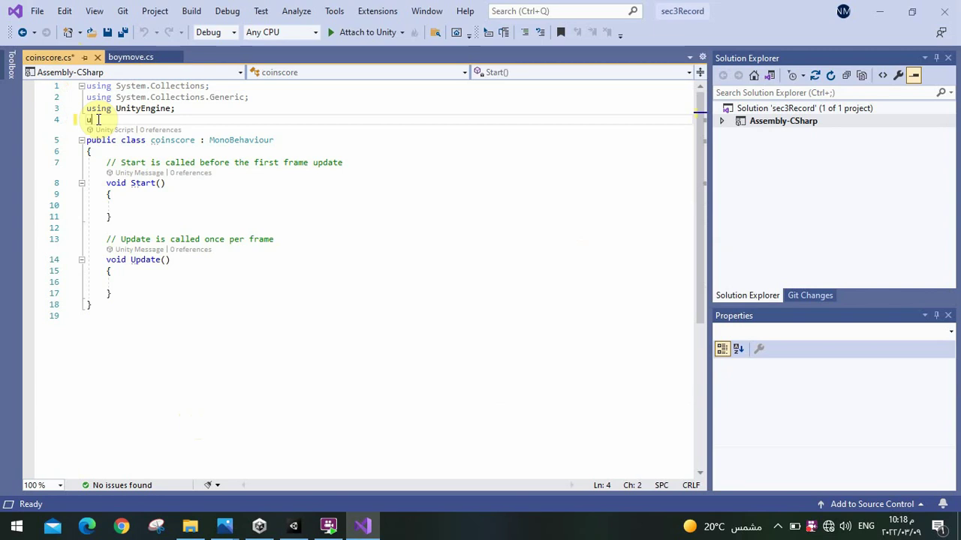
type("sin")
type("g")
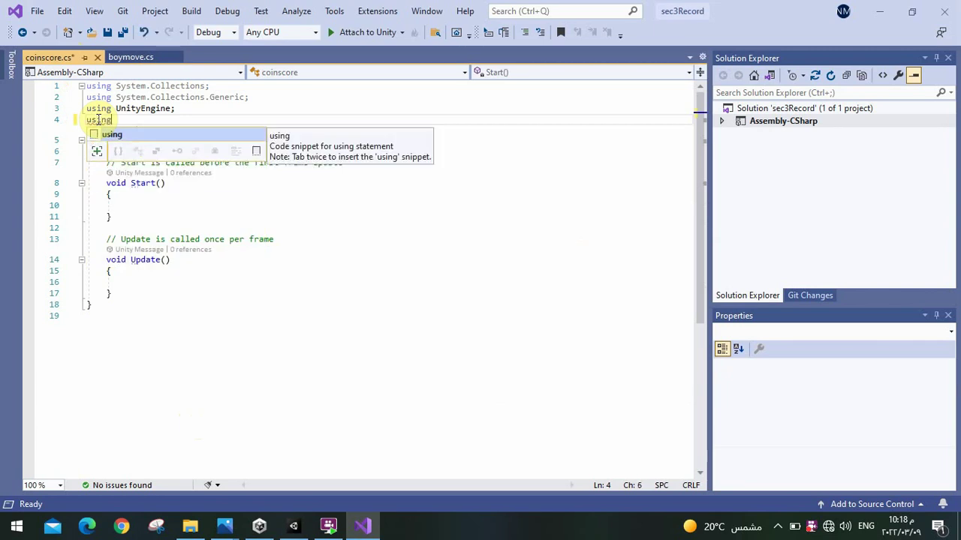
type(" un")
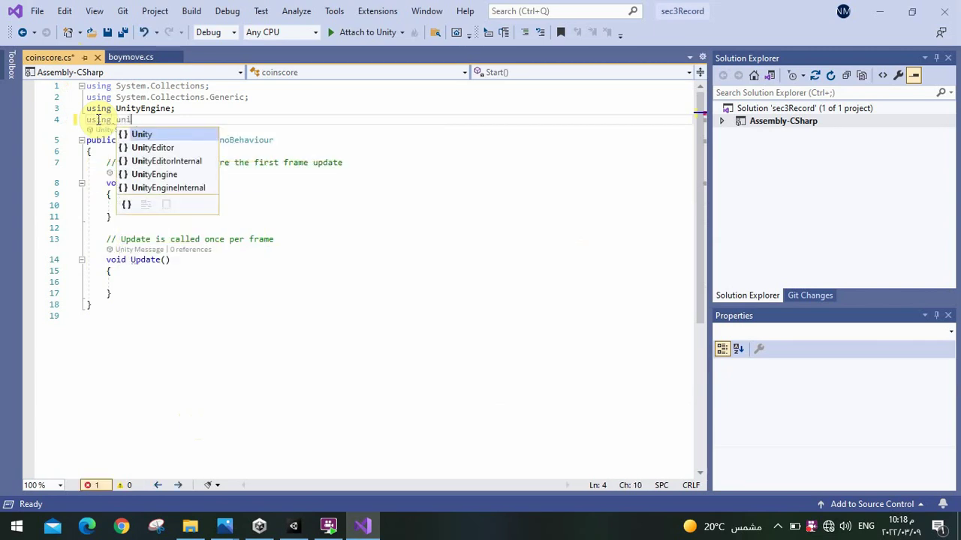
type("i")
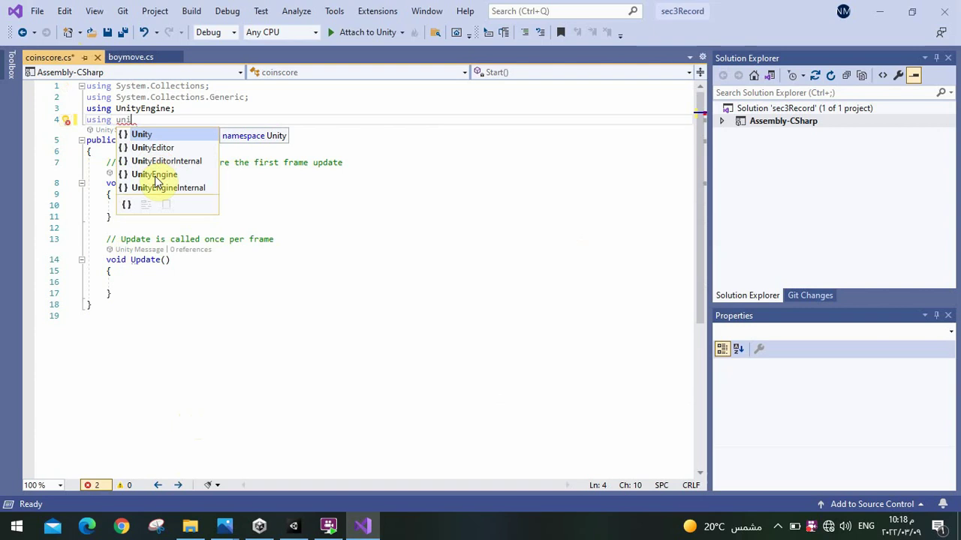
left_click(155, 175)
double_click(154, 176)
type(".")
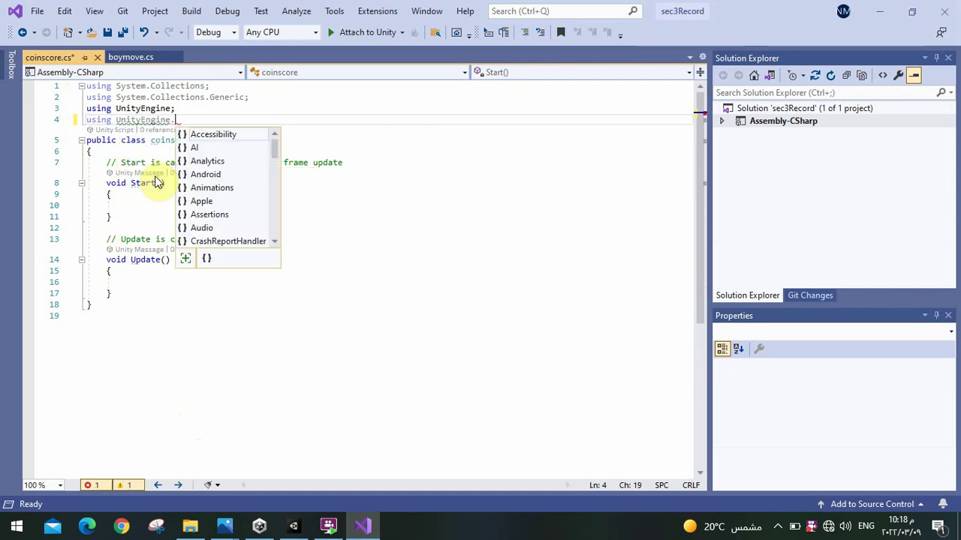
type("u")
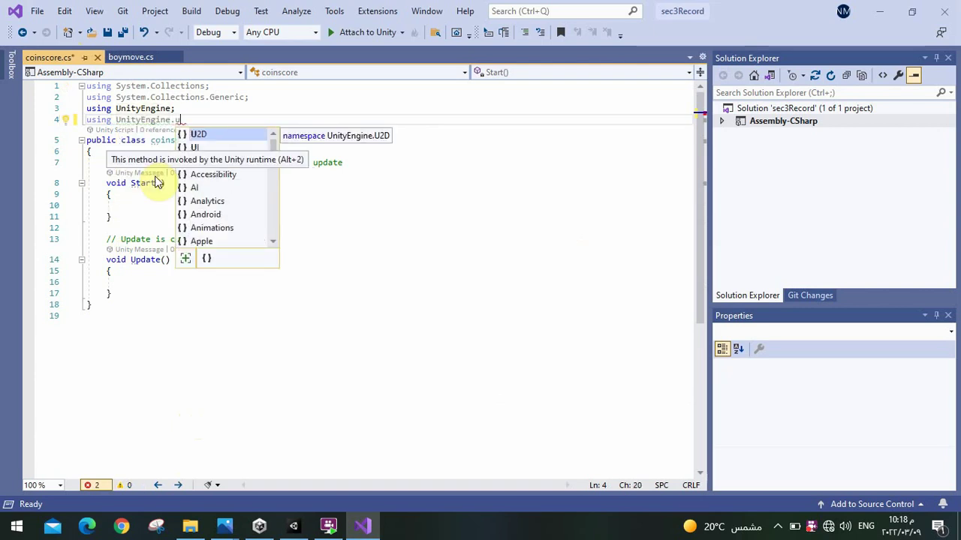
type("i;")
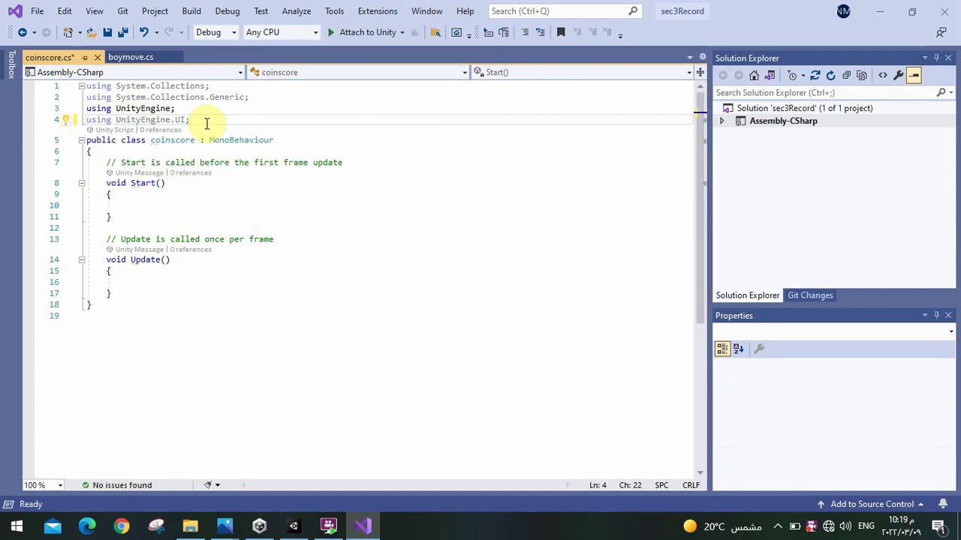
Declare 'public static int scorevalue = 0;' inside the coinscore class
left_click(151, 155)
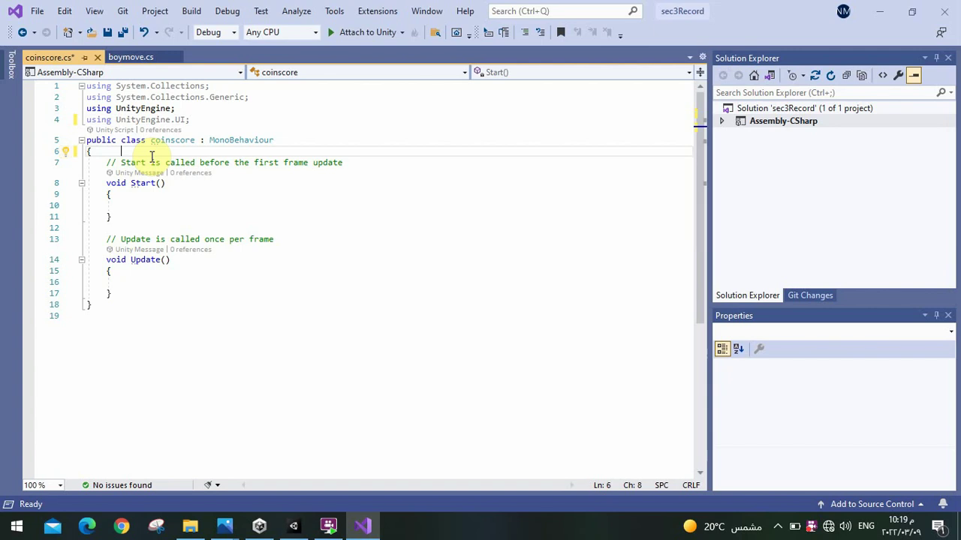
key("Return")
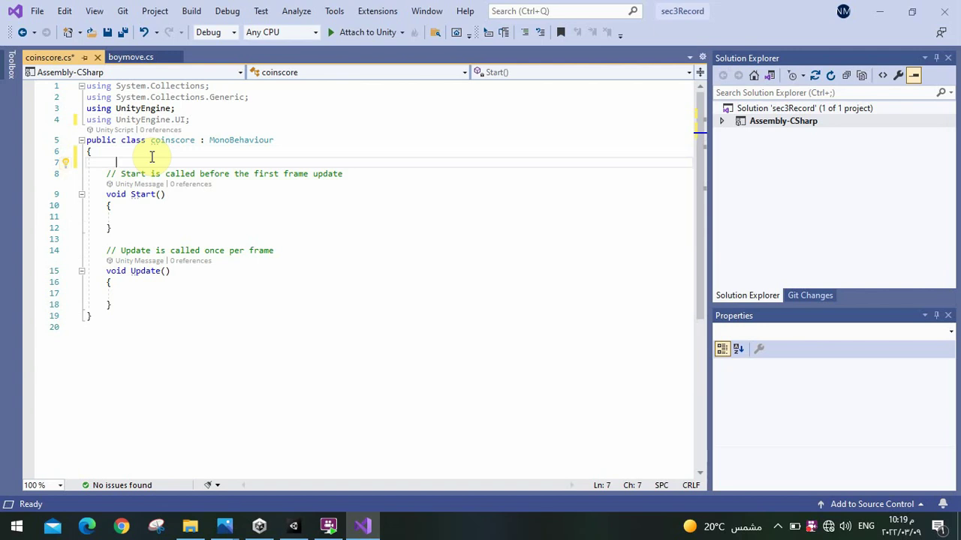
type("p")
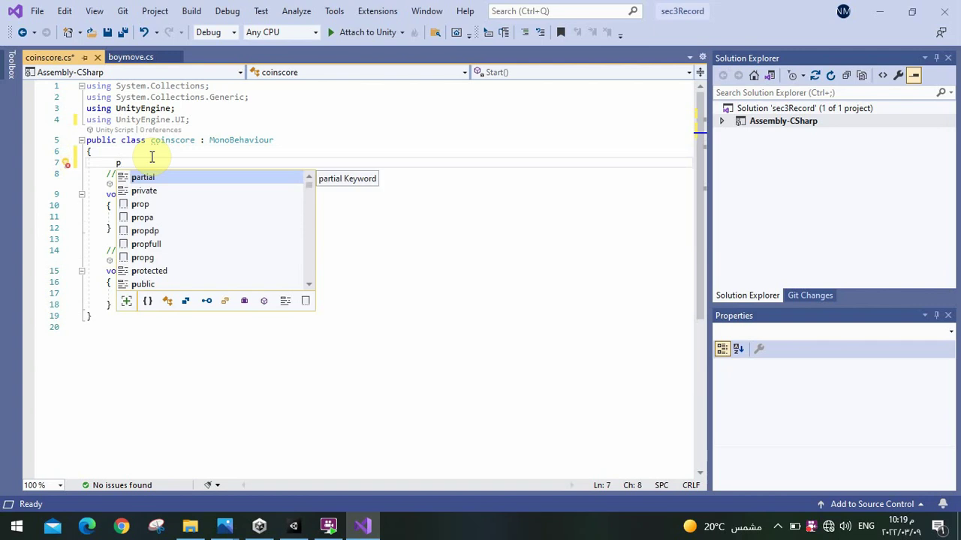
type("ublic s")
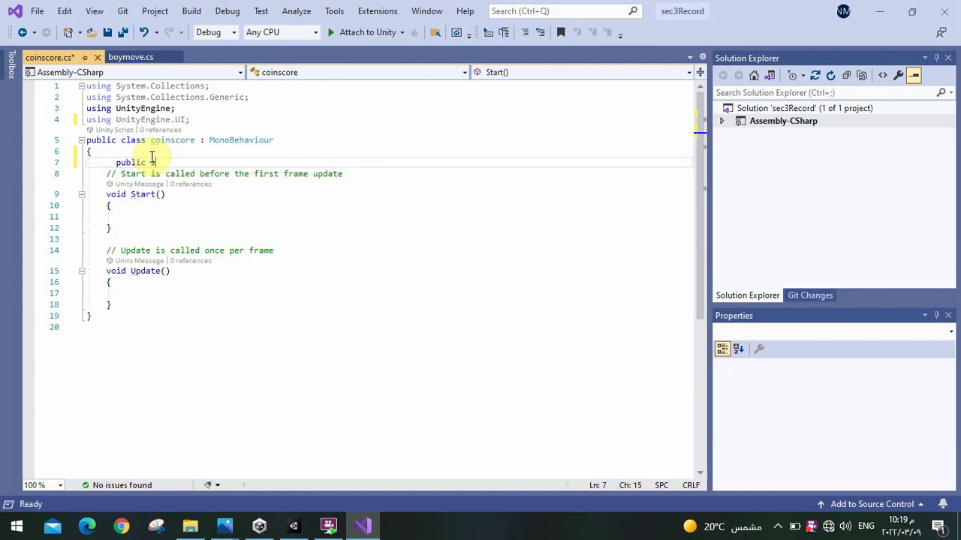
type("tatic ")
type("int")
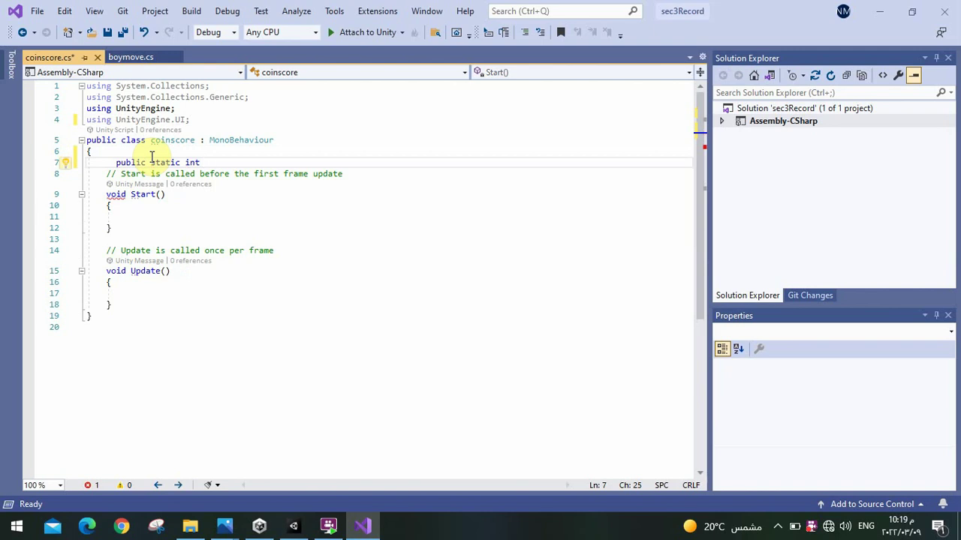
type("sc")
type("or")
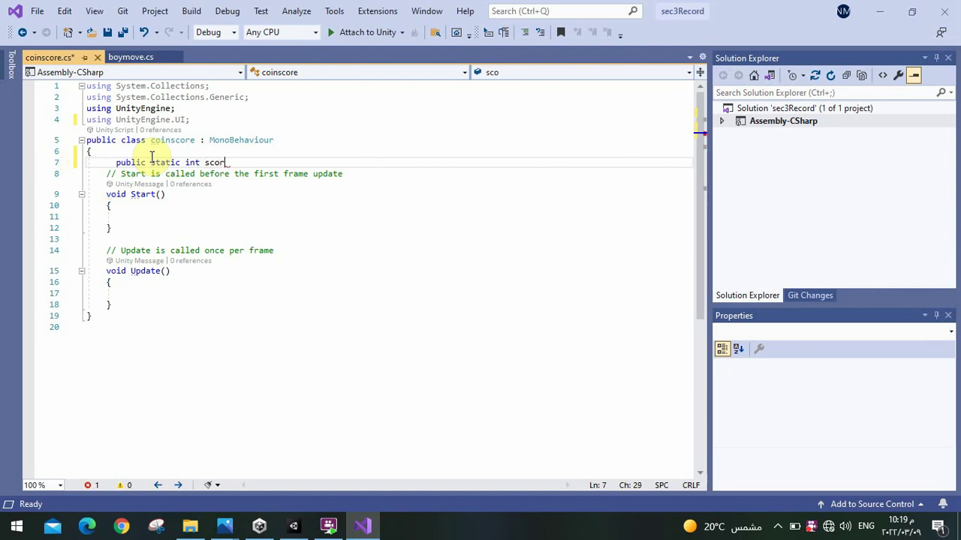
type("eva")
type("lue ")
type("= 0")
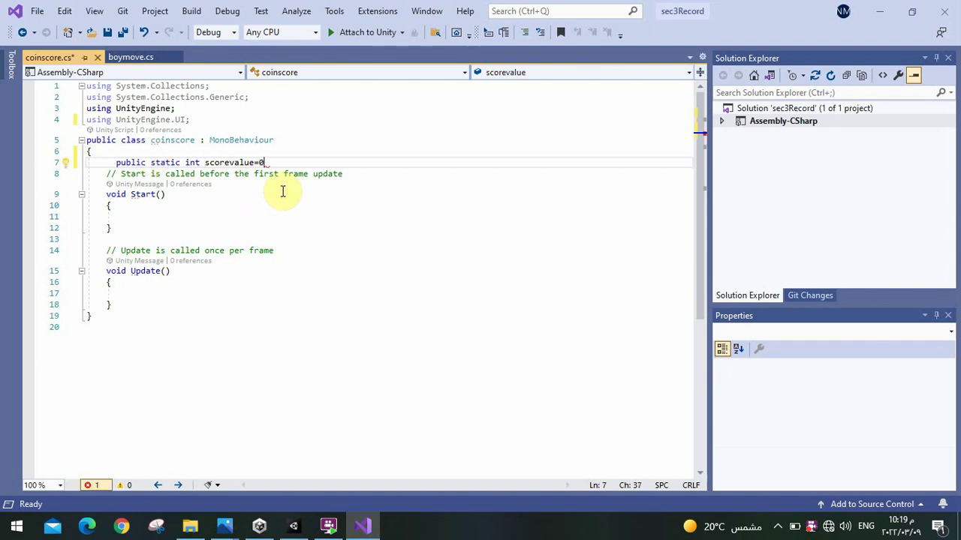
type(";")
key("Return")
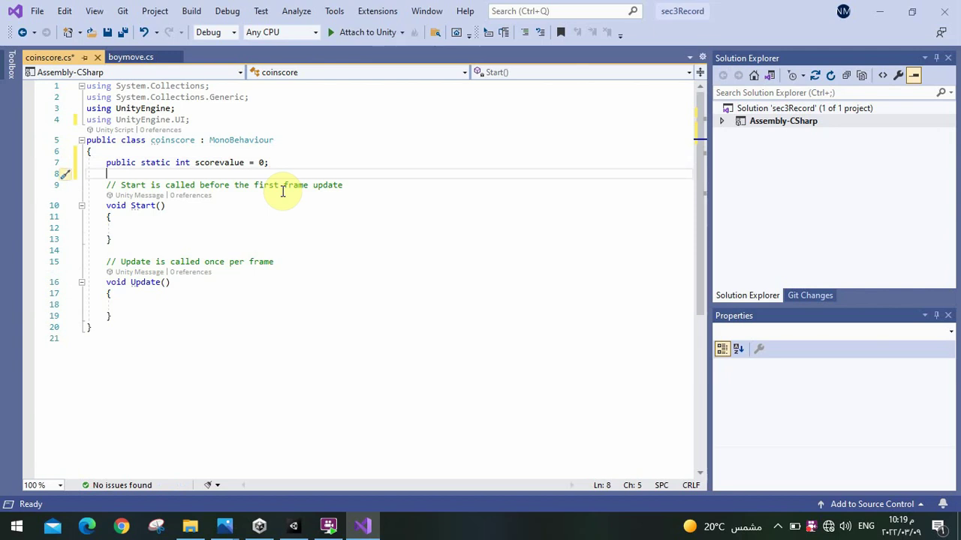
Add the field 'Text scoretext;' beneath scorevalue in coinscore
type("te")
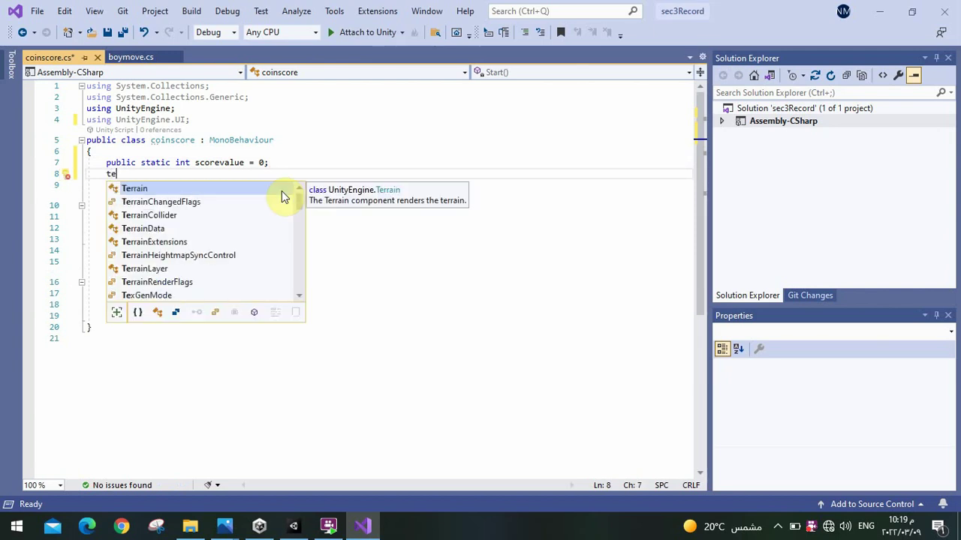
type("x")
type("t")
key("Tab")
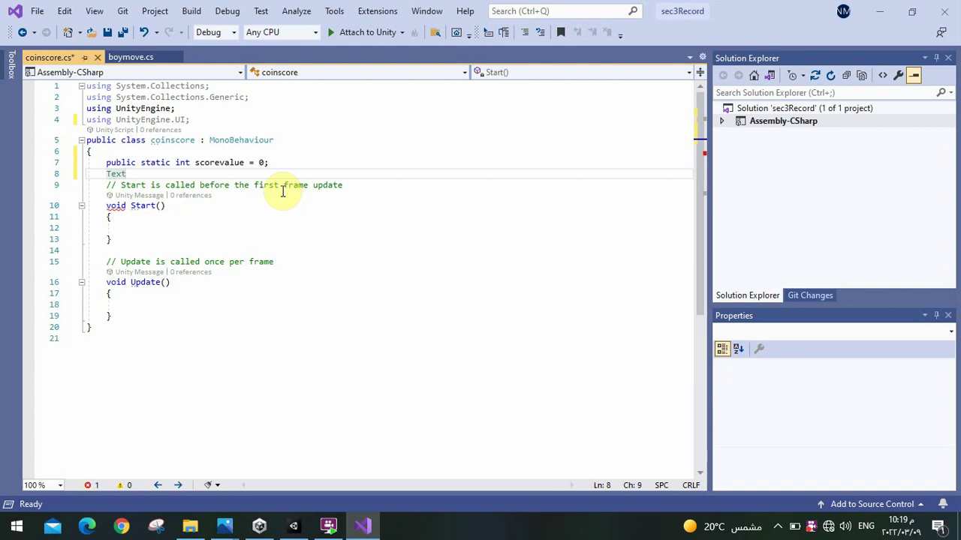
type("score")
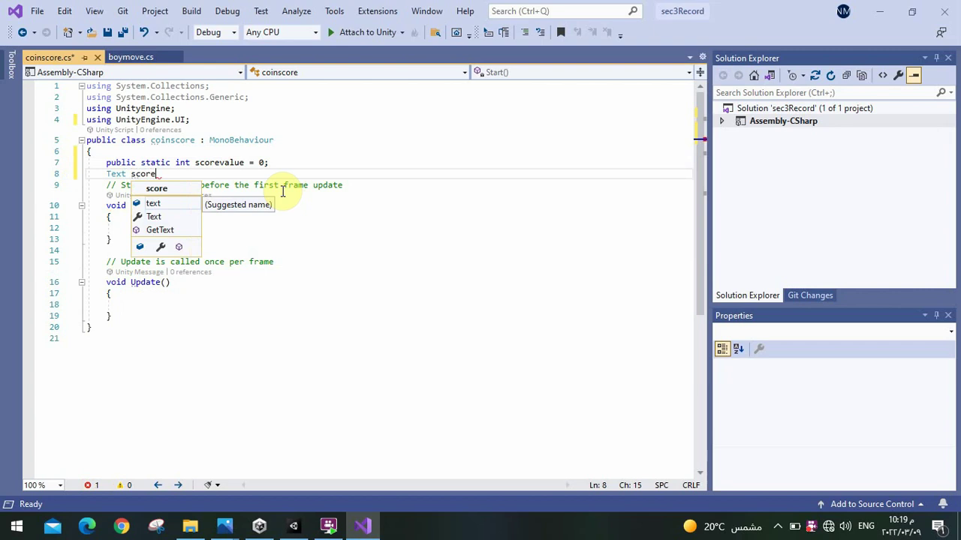
type("te")
type("xt")
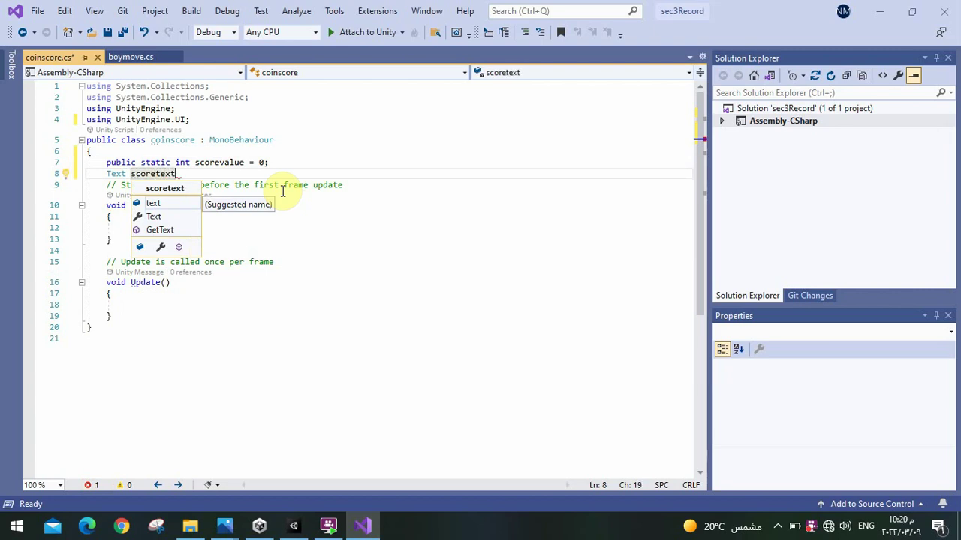
type(";")
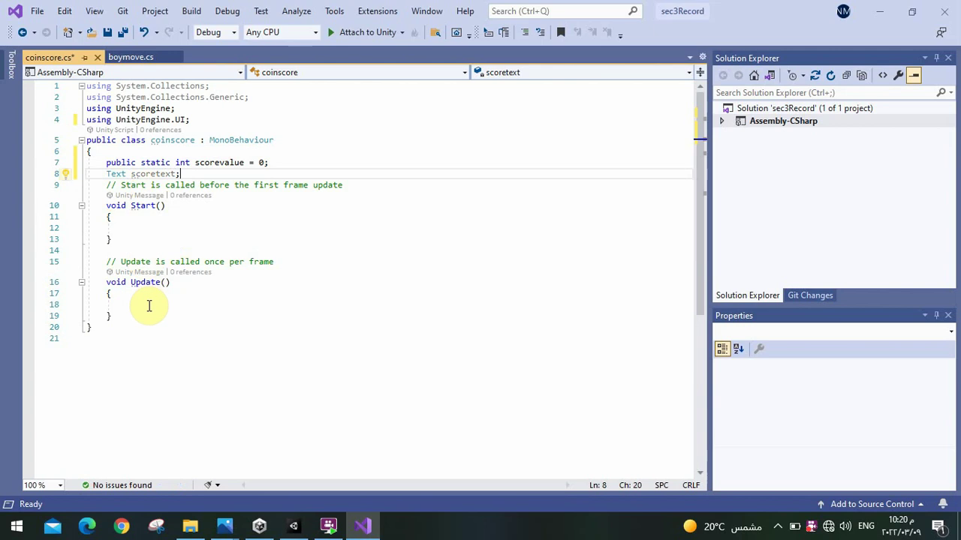
left_click(148, 305)
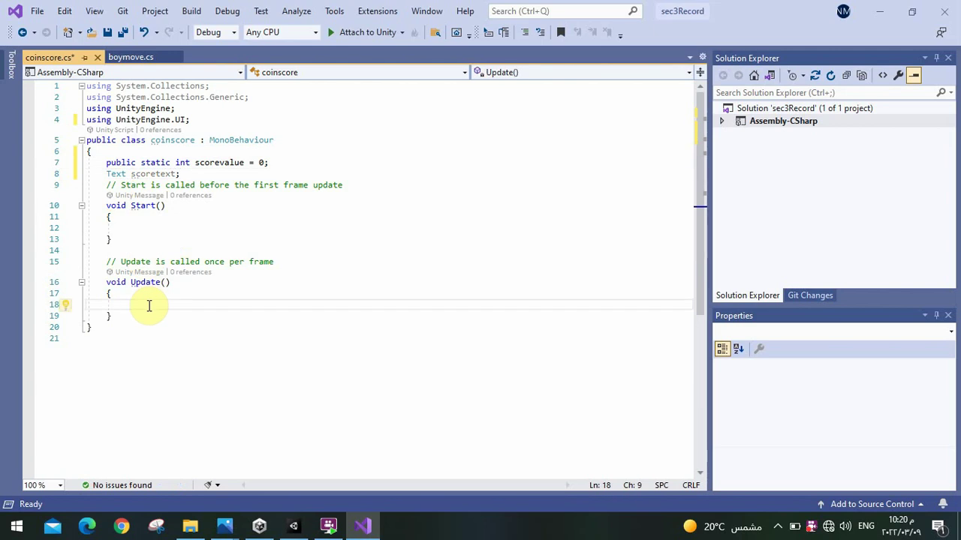
In Update, write 'scoretext = GetComponent<Text>();' using IntelliSense completions
type("sco")
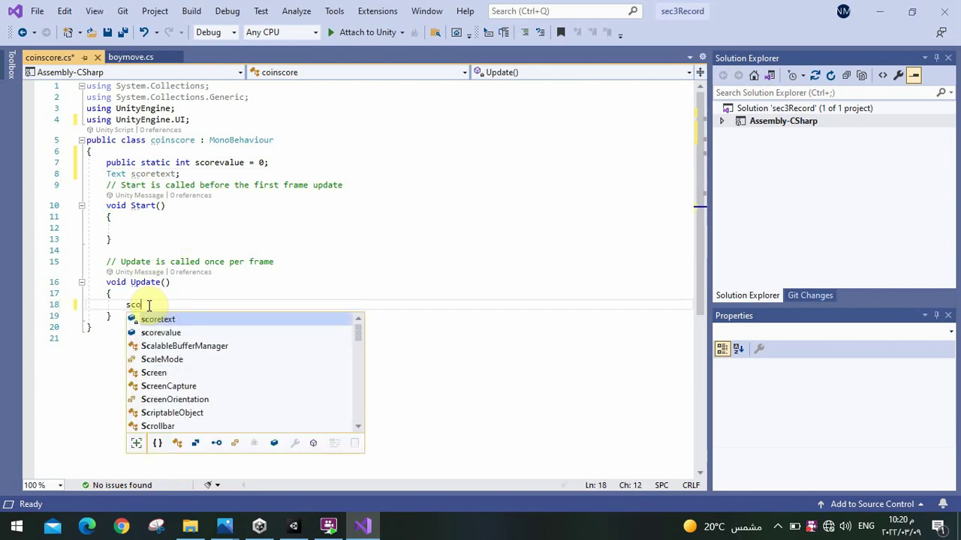
type("r")
key("Tab")
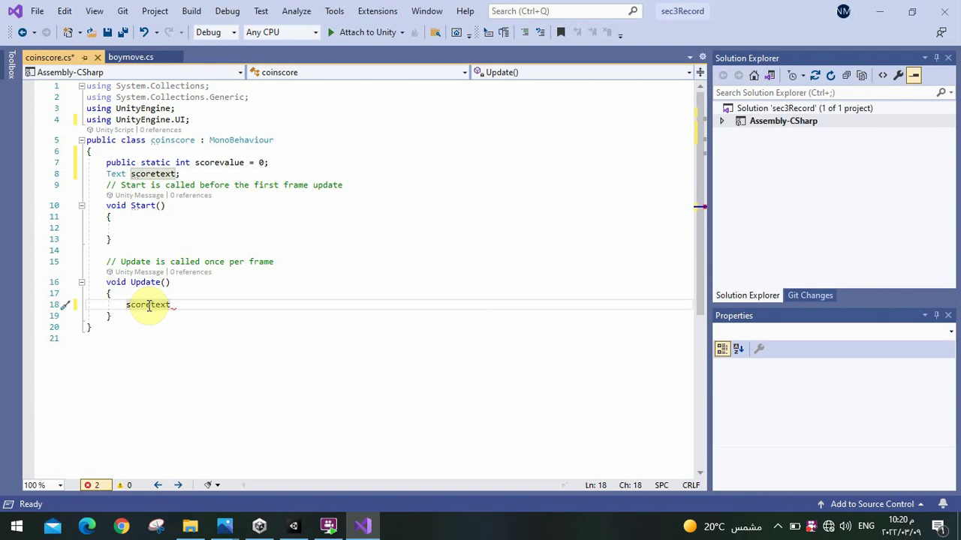
type("=")
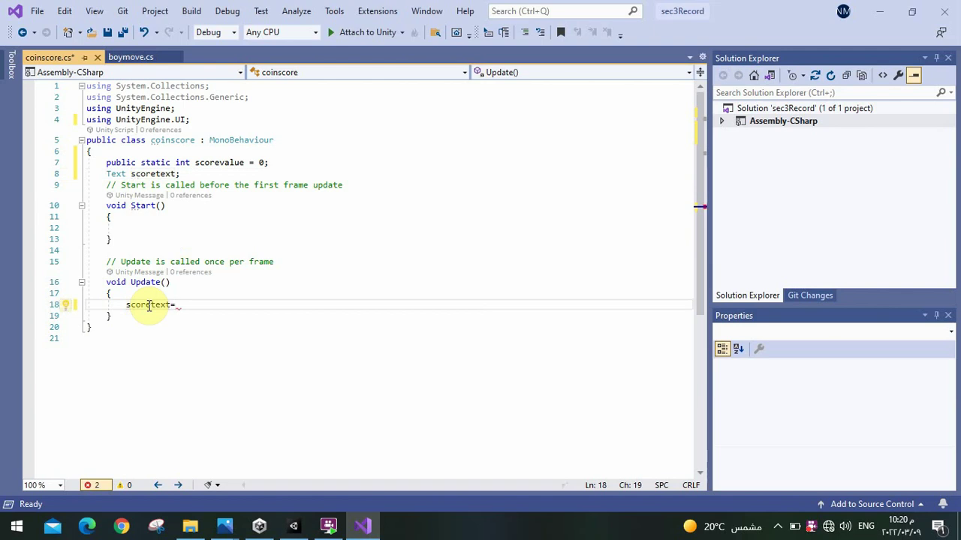
type("get")
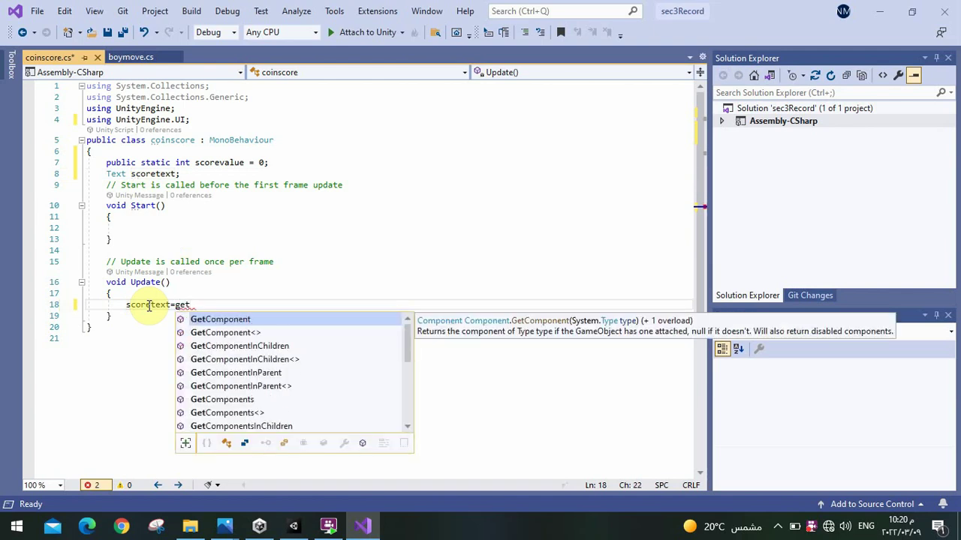
key("Tab")
type("<")
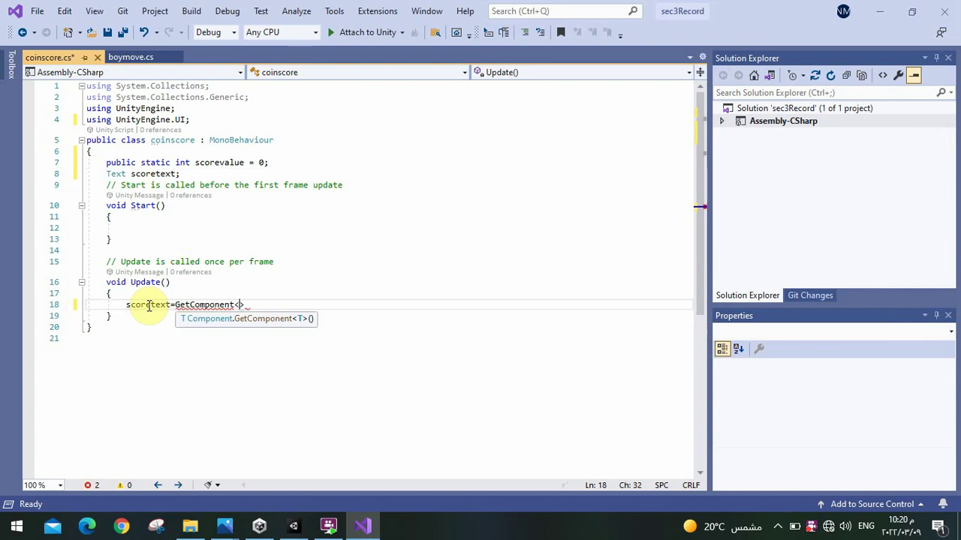
type("tex")
key("Tab")
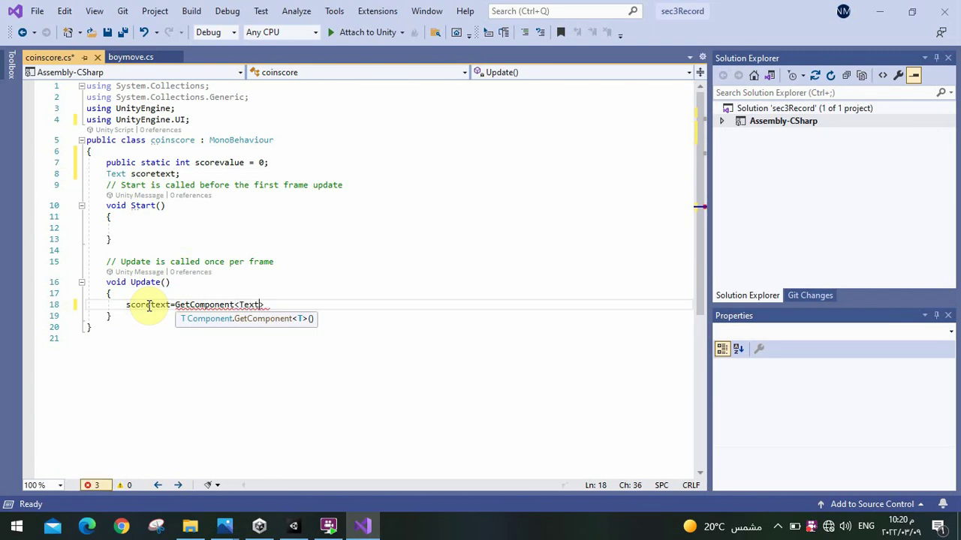
type("()")
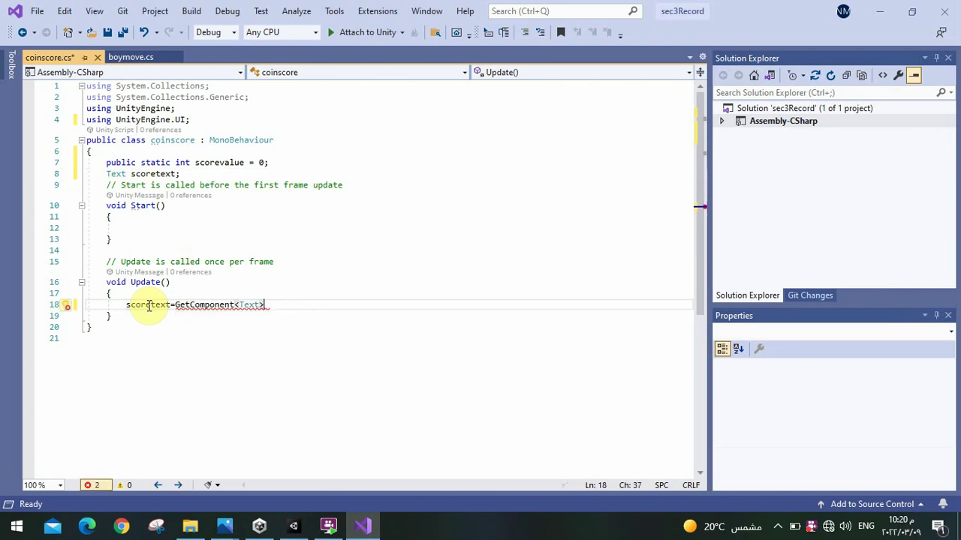
type(";")
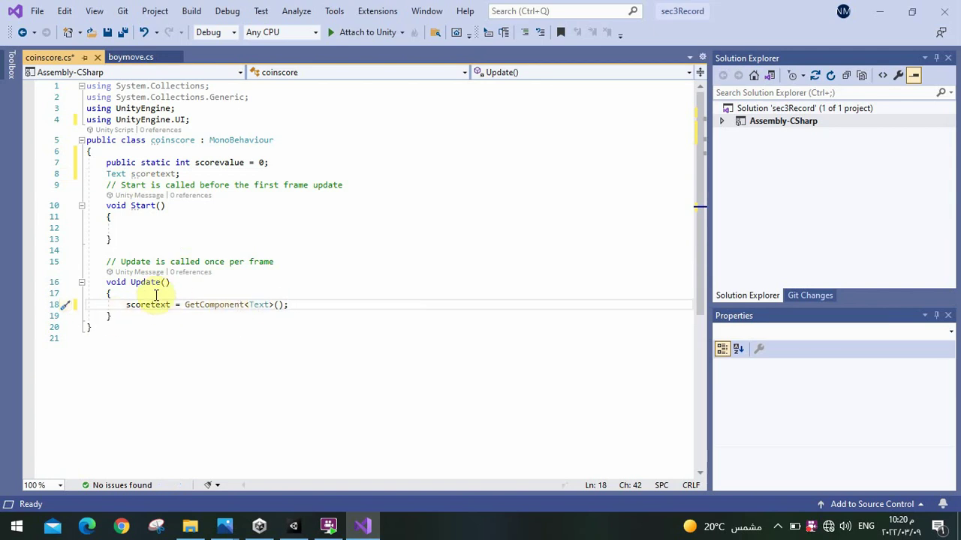
Start a new line in Update reading 'scoretext.text'
key("Return")
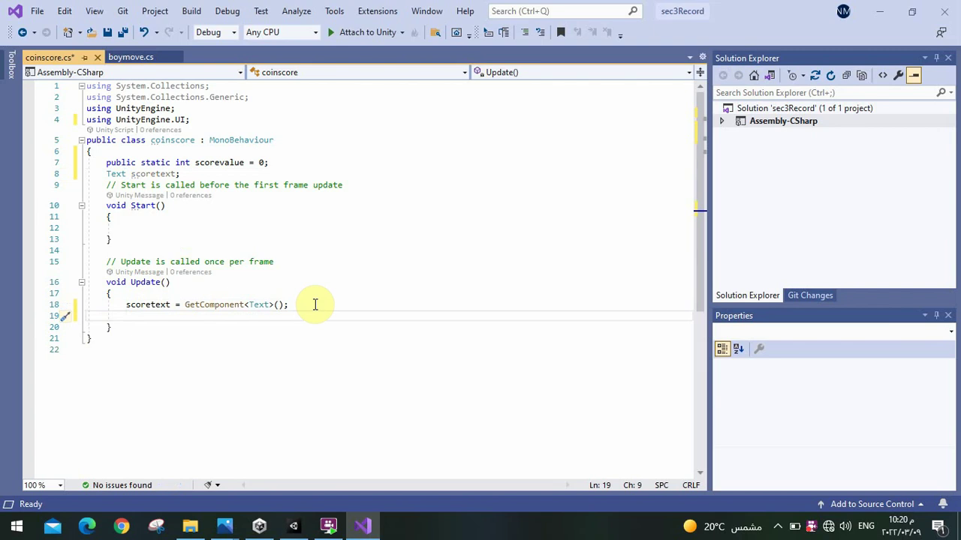
type("s")
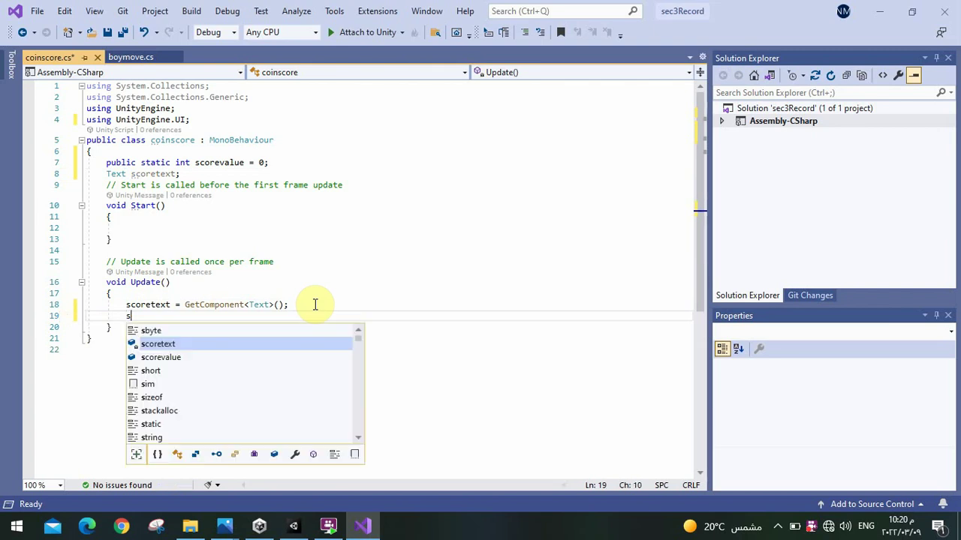
type("cor")
key("Tab")
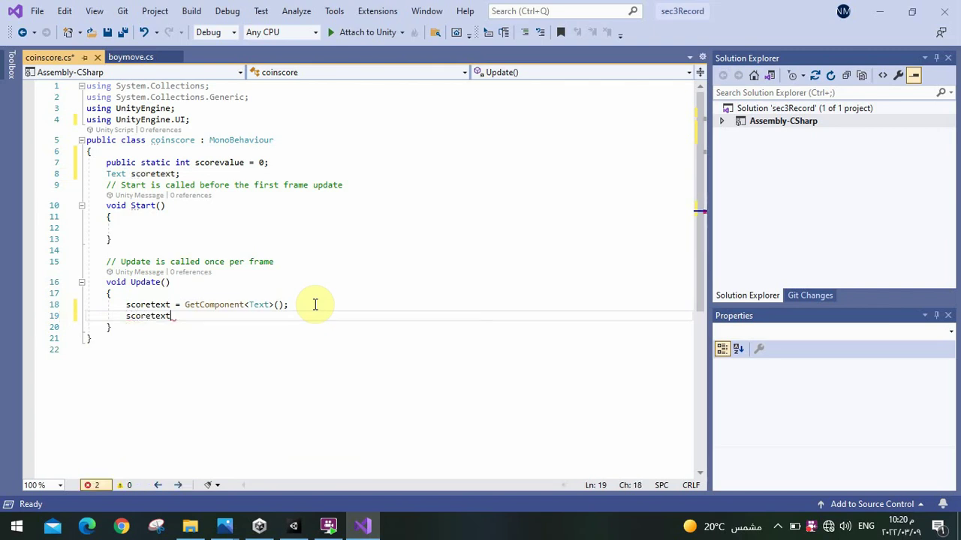
type(".te")
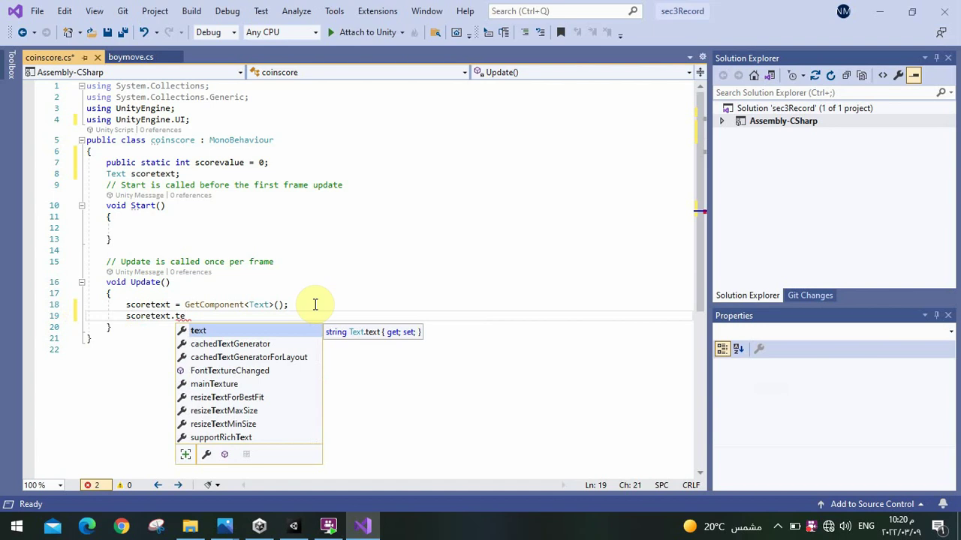
key("Tab")
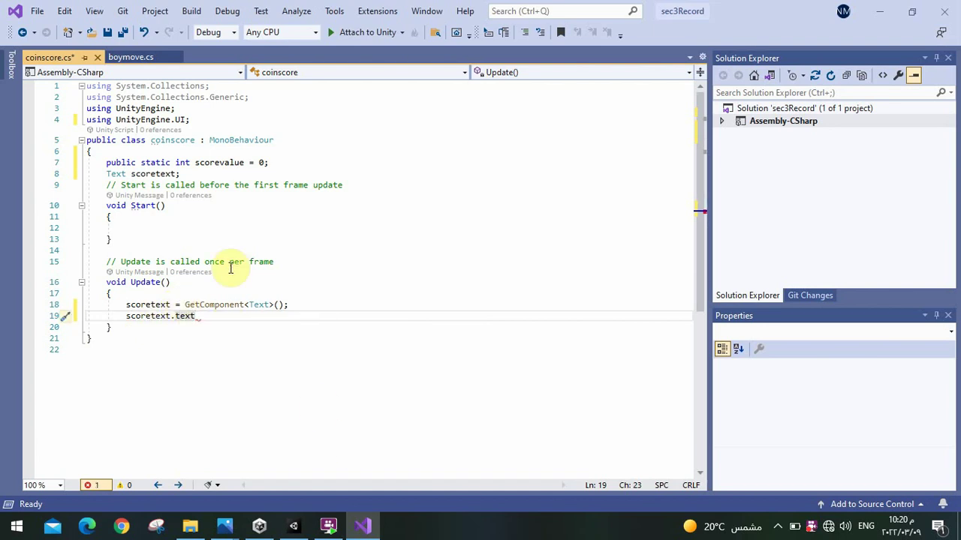
left_click(254, 304)
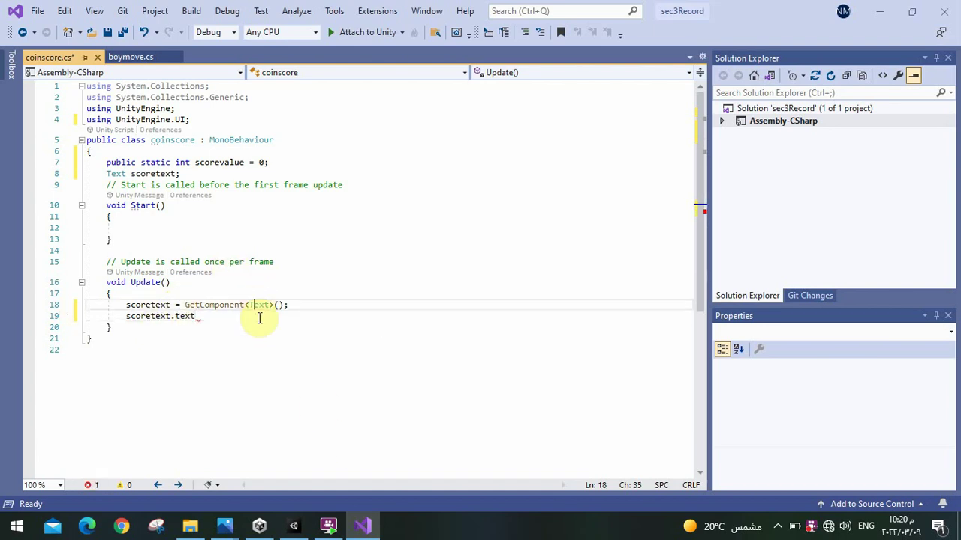
left_click(294, 521)
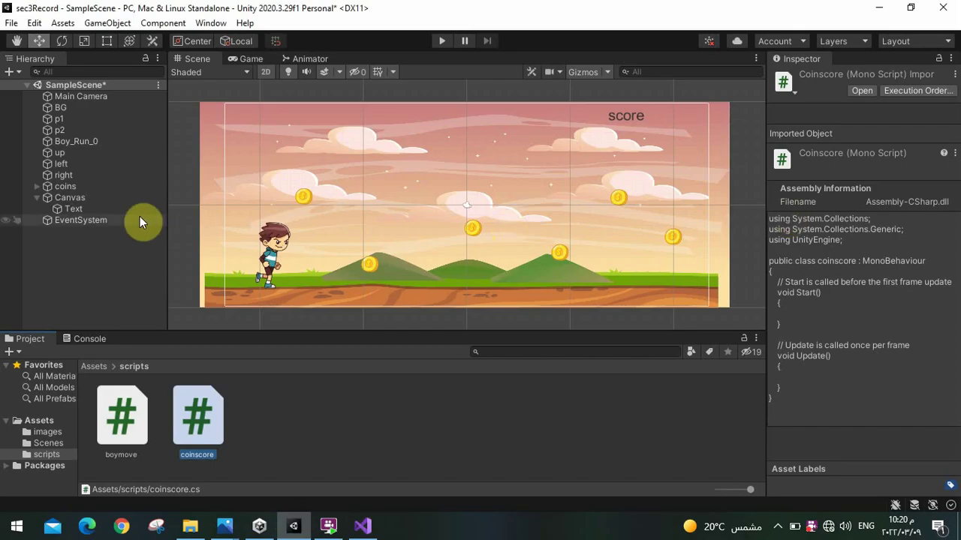
left_click(92, 210)
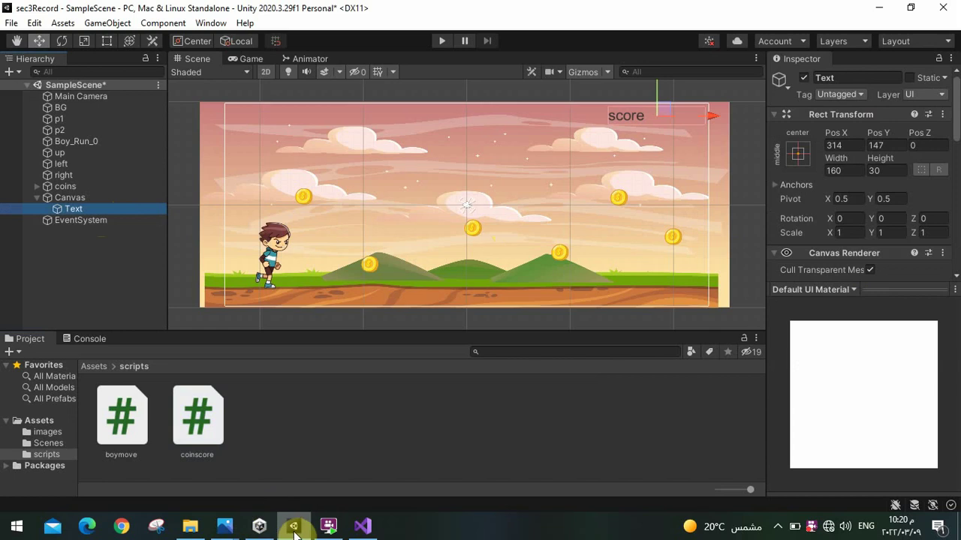
left_click(362, 525)
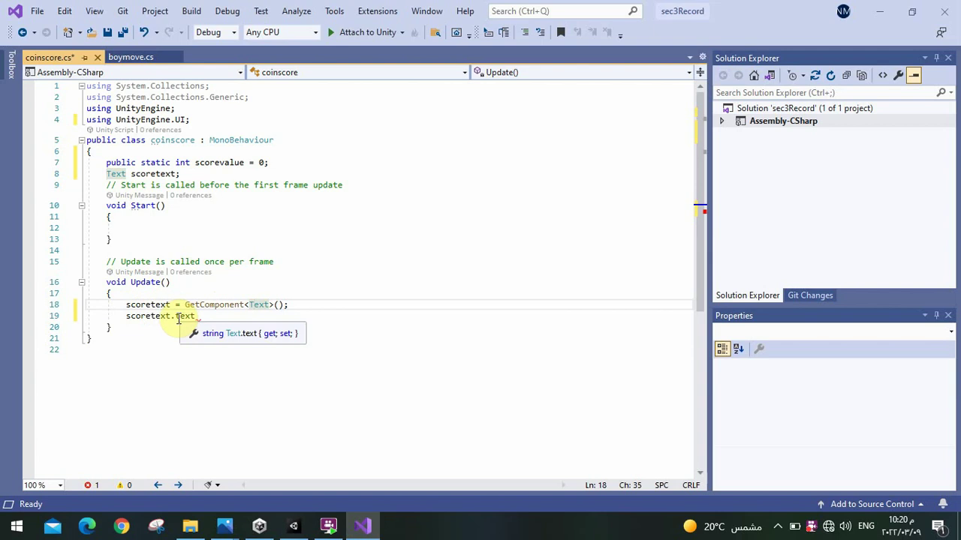
left_click(176, 317)
double_click(180, 316)
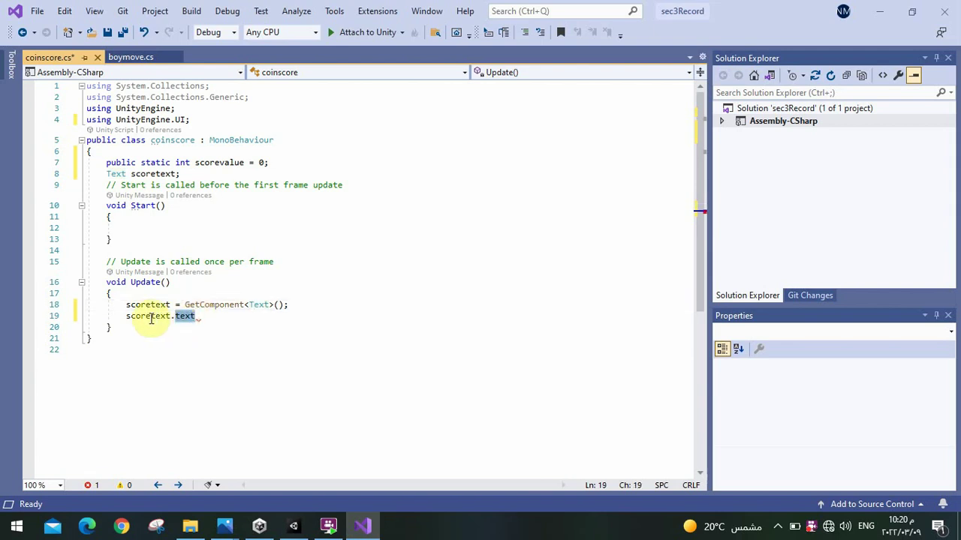
left_click(295, 527)
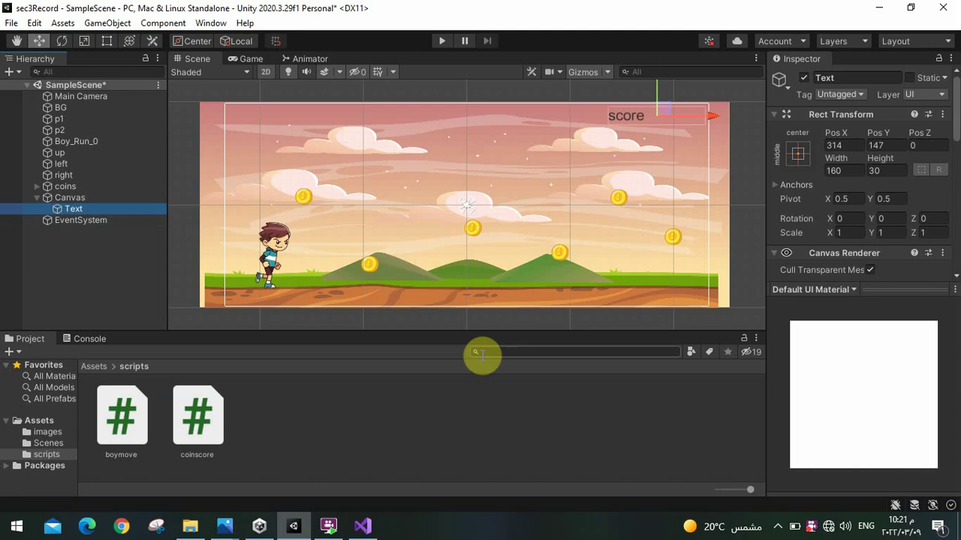
left_click(301, 528)
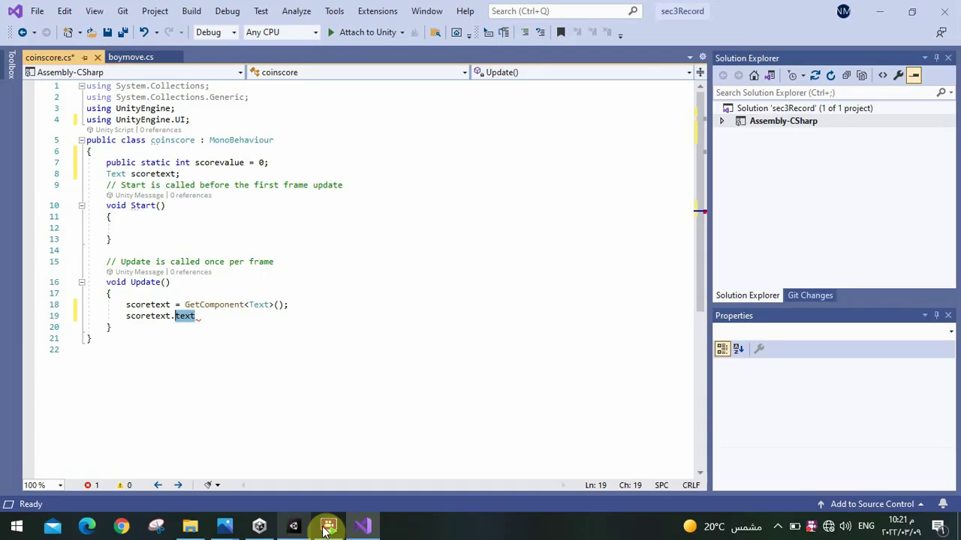
Complete line 19 as scoretext.text = "Score :" + scorevalue;, fixing typos
left_click(202, 323)
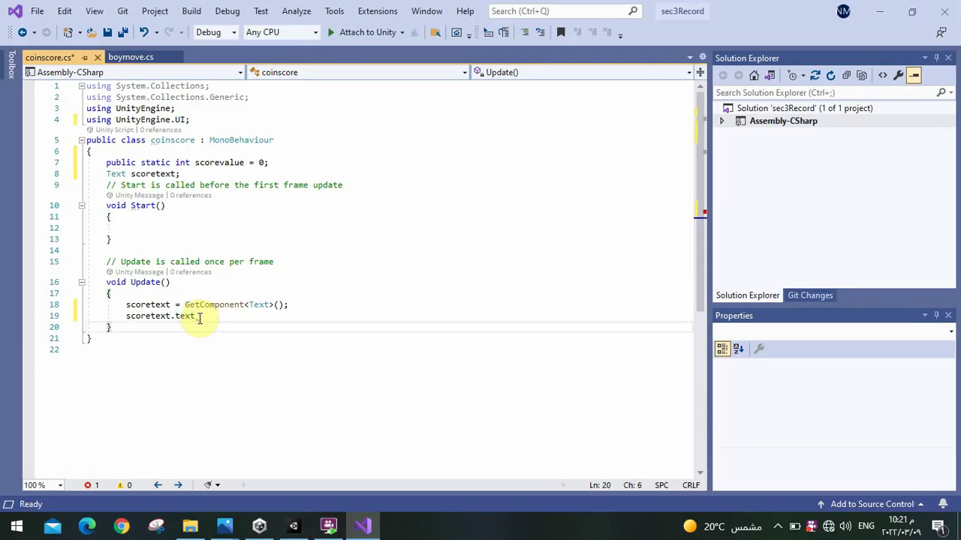
left_click(200, 318)
type("=")
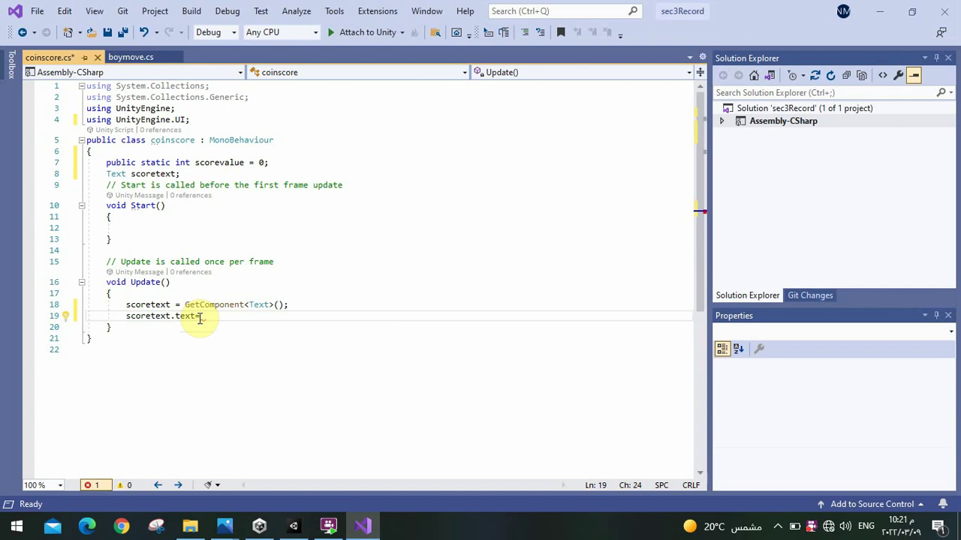
type("\"s")
type("cor")
key("BackSpace")
key("BackSpace")
key("BackSpace")
type("co")
type("re")
type(" :\"")
type("+")
type("s")
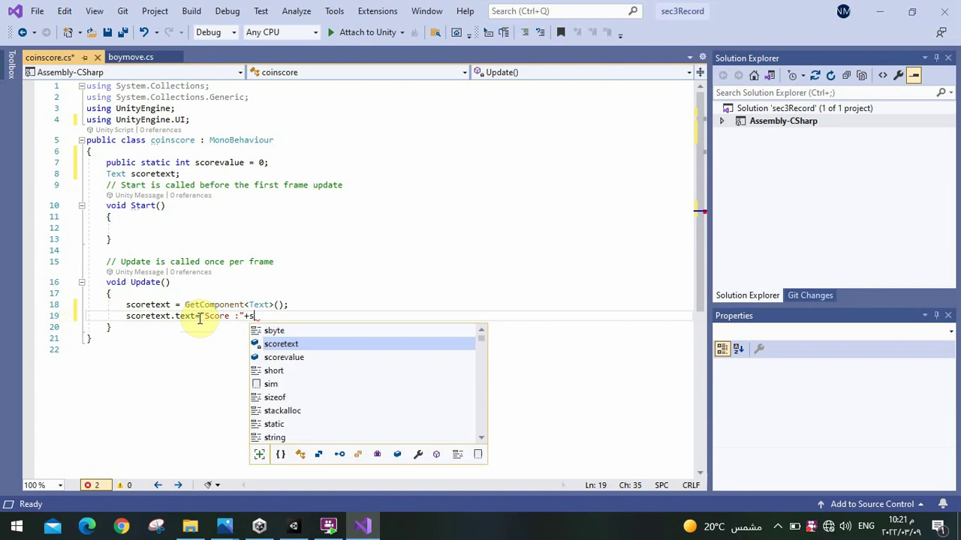
type("or")
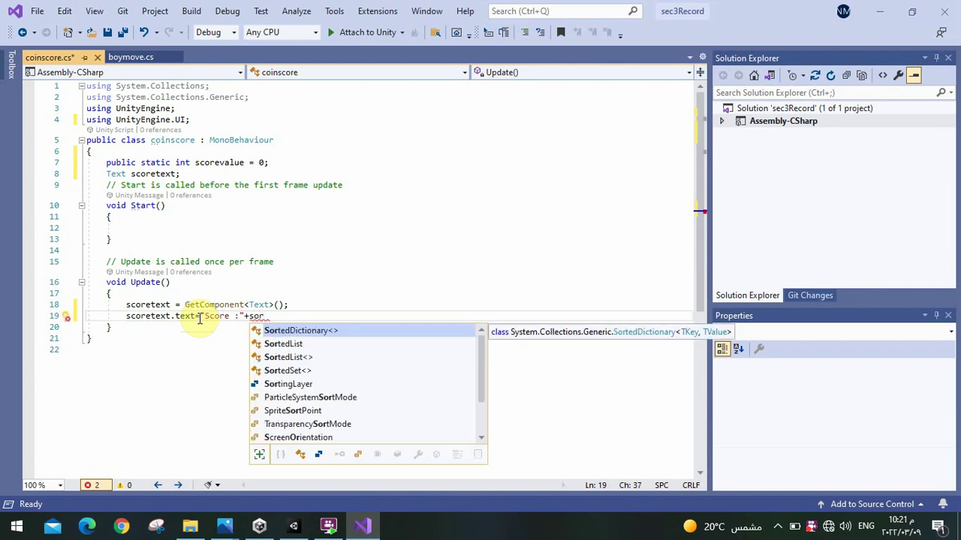
key("BackSpace")
key("BackSpace")
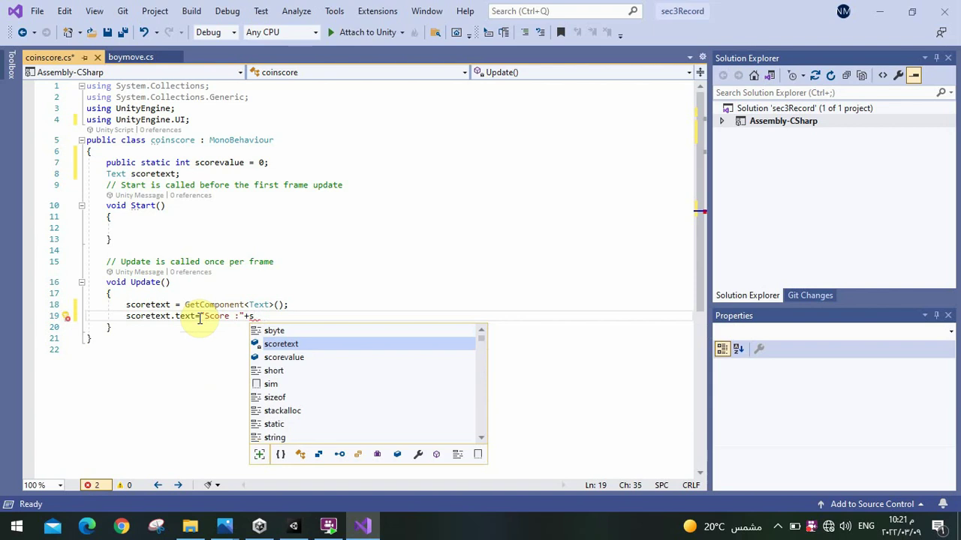
type("co")
key("Down")
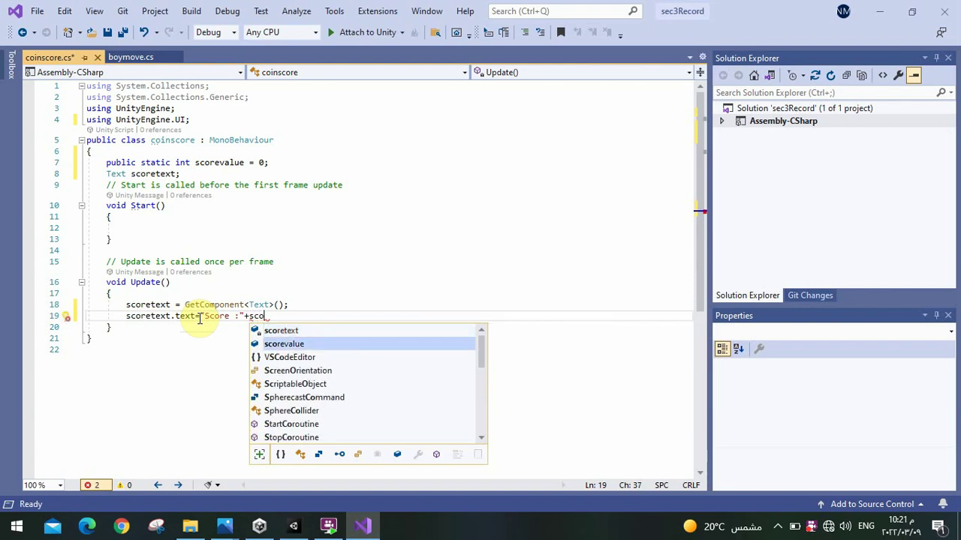
key("Tab")
type(";")
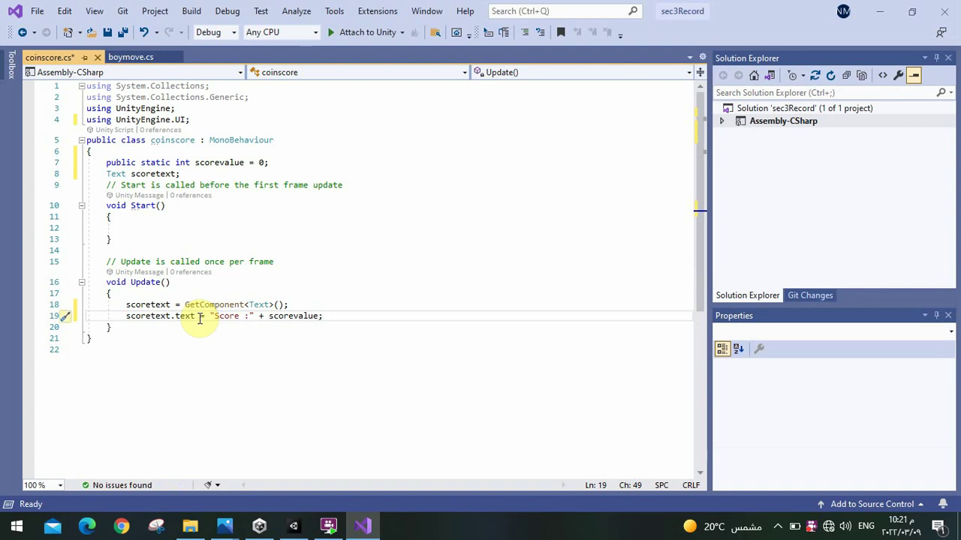
left_click_drag(194, 162, 250, 162)
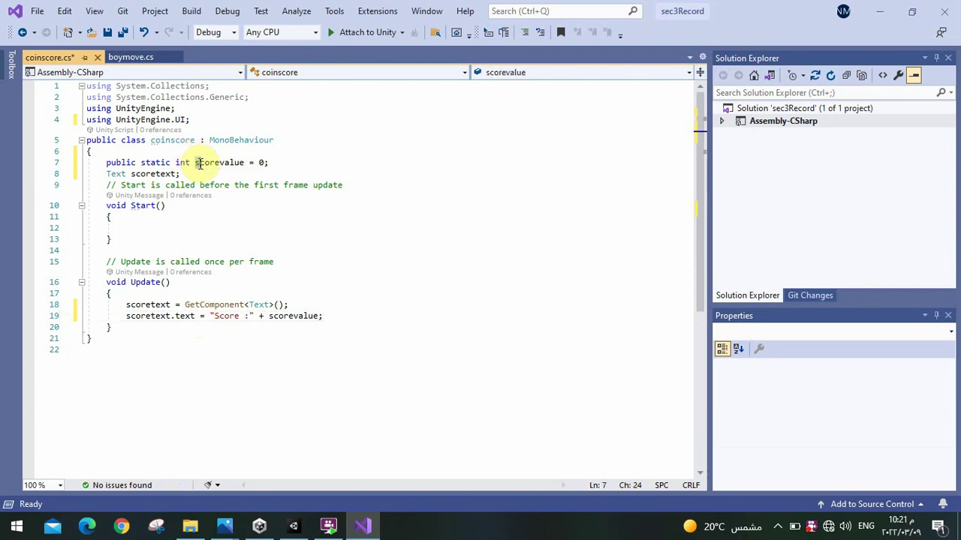
Review the scorevalue, scoretext and GetComponent<Text>() lines, then save coinscore.cs
left_click(264, 162)
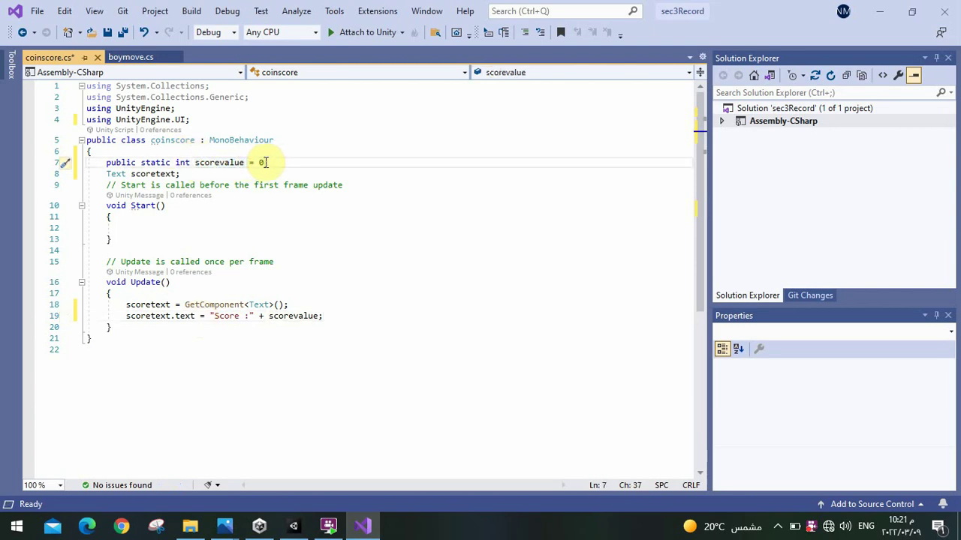
left_click(156, 174)
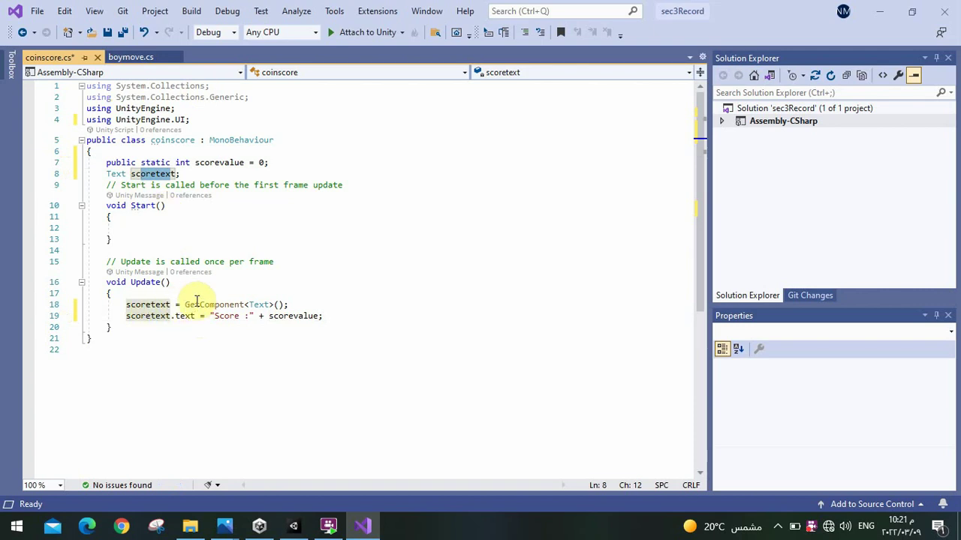
left_click_drag(224, 305, 283, 305)
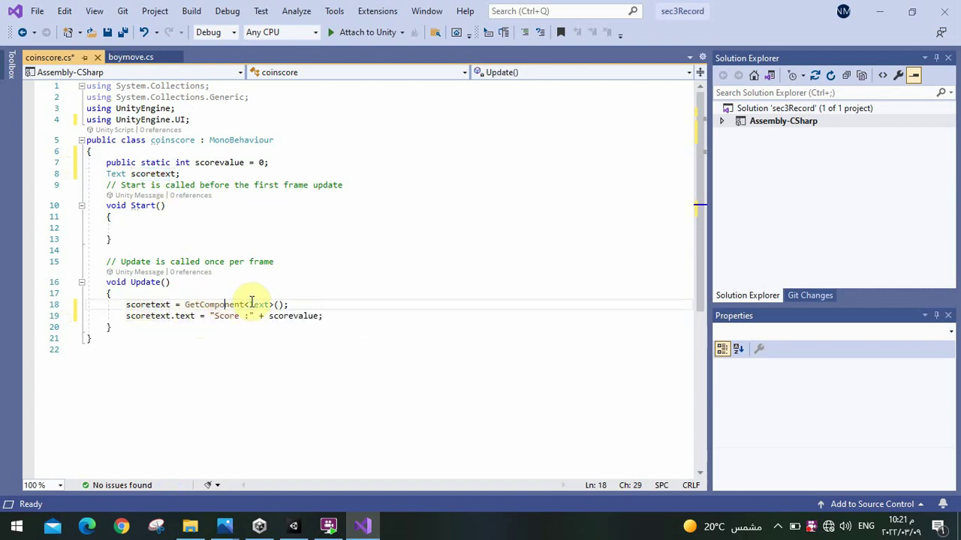
left_click(147, 305)
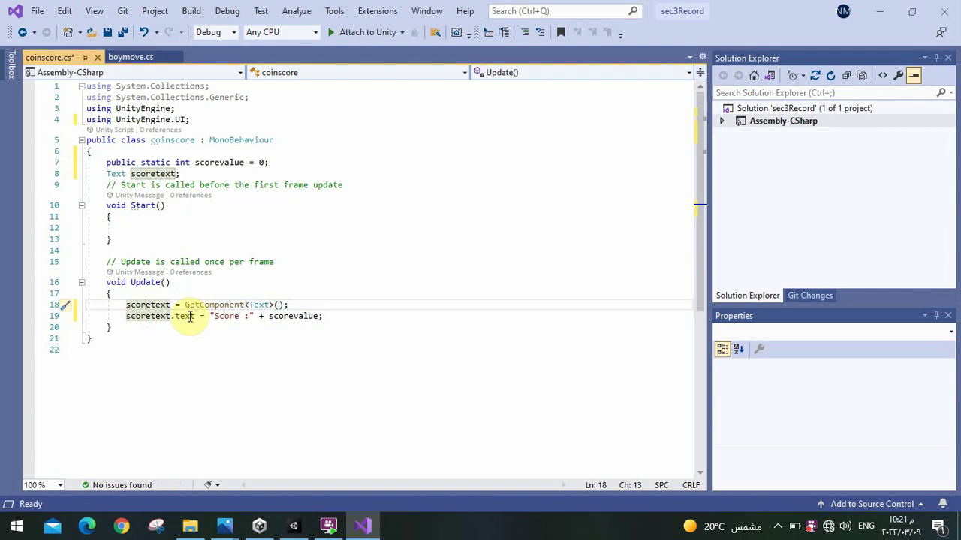
left_click_drag(195, 316, 136, 316)
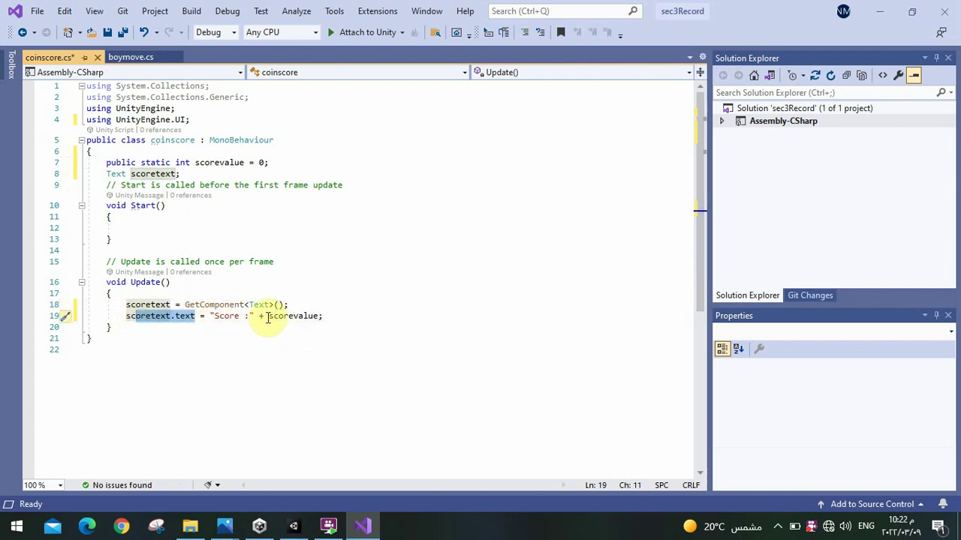
left_click_drag(267, 316, 321, 316)
left_click(259, 305)
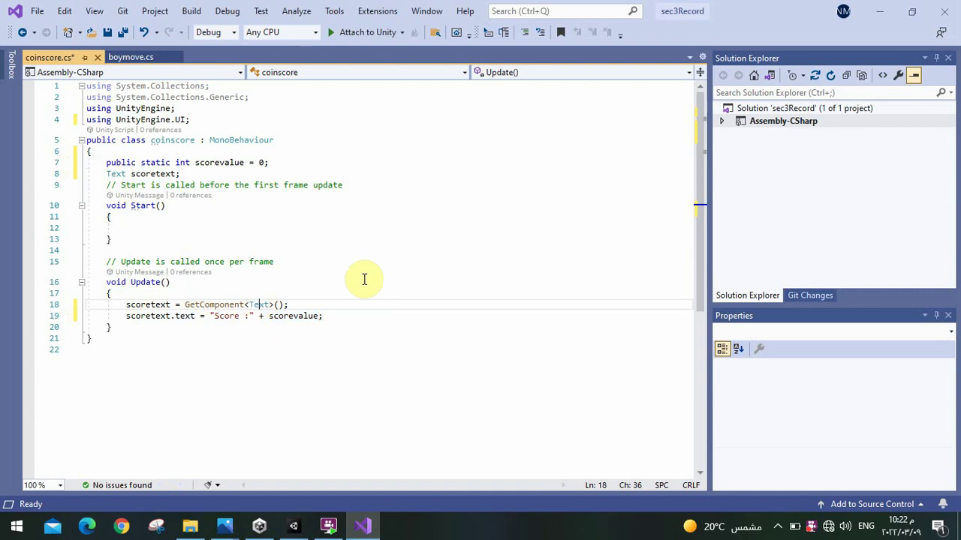
key("ctrl+s")
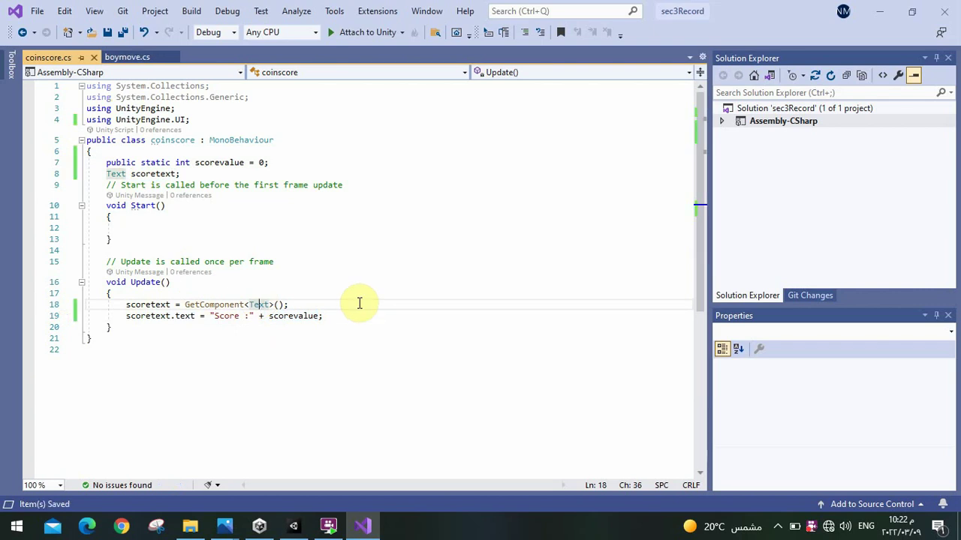
Save the scene and play-test, running the boy over coins while the label stays 'Score :0'
left_click(295, 526)
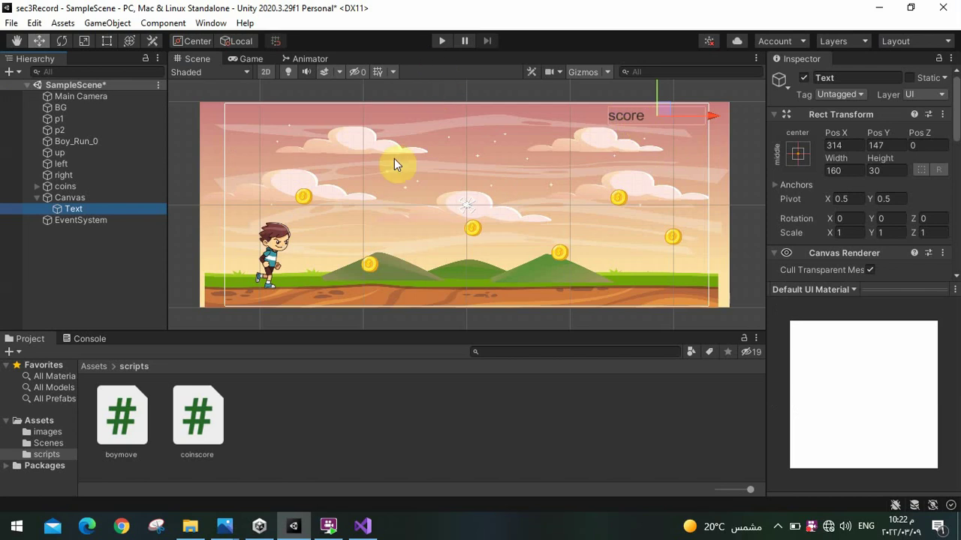
key("ctrl+s")
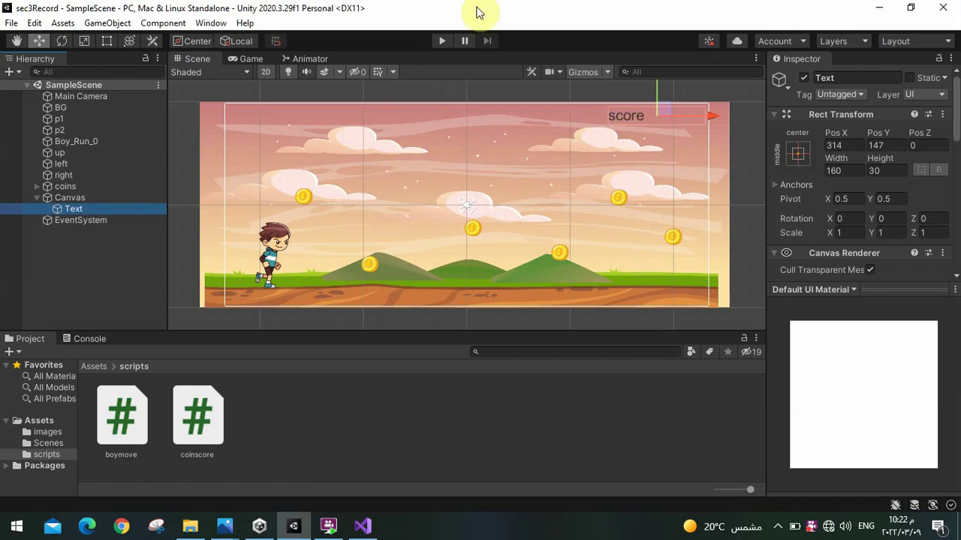
left_click(438, 42)
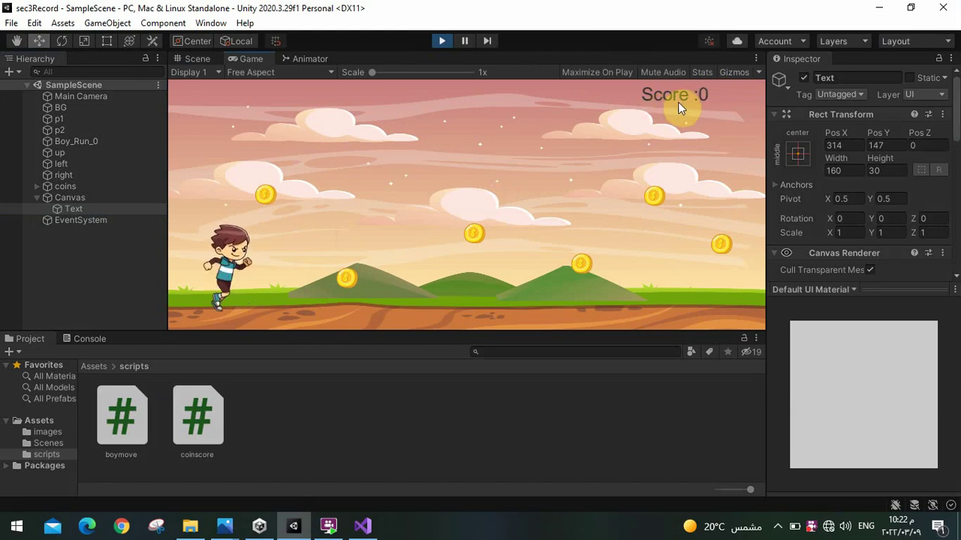
key("Right")
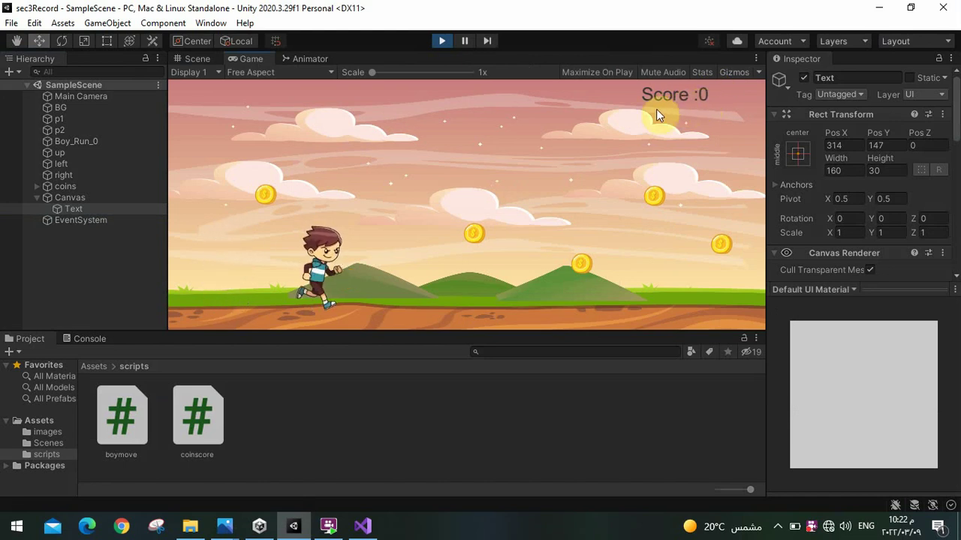
key("Right")
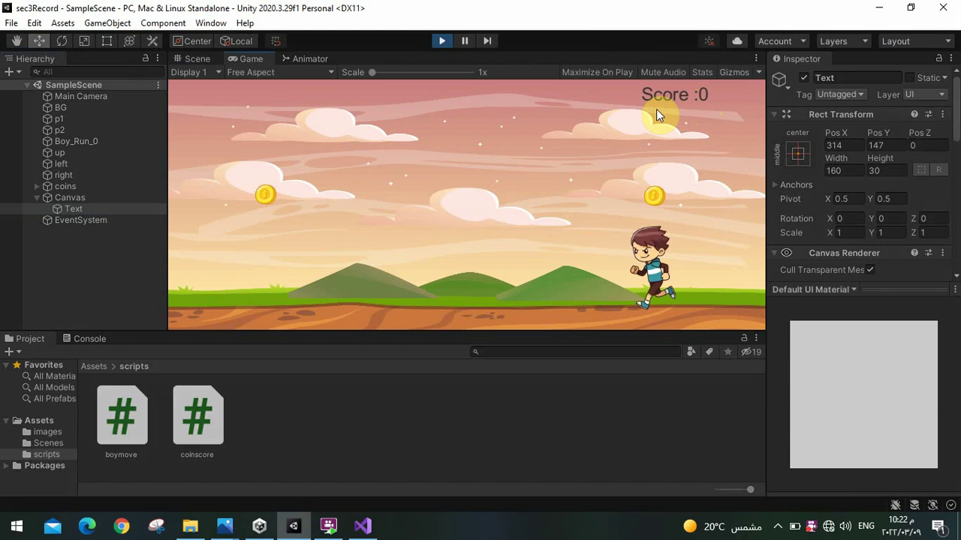
key("Left")
key("Up")
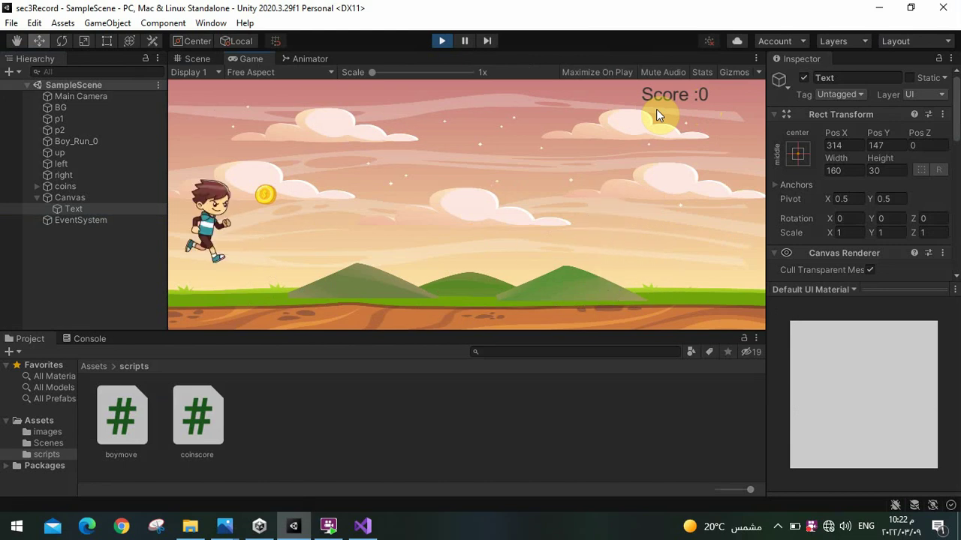
key("Right")
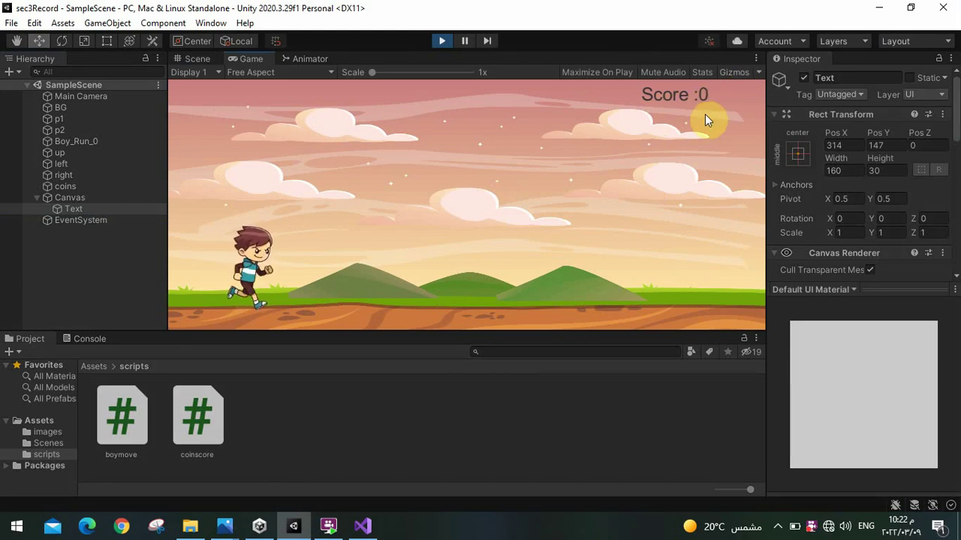
left_click(441, 41)
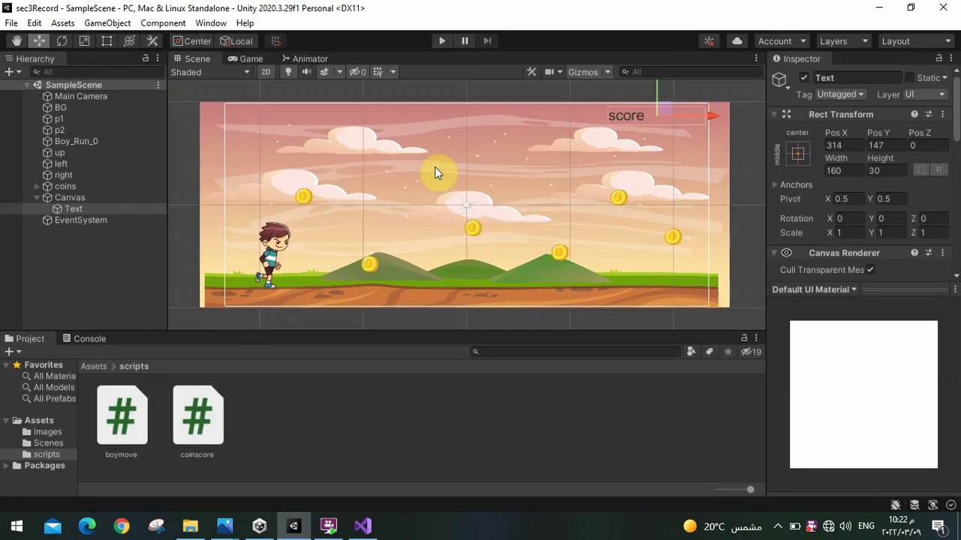
In boymove.cs, add an empty line after the Destroy call in OnCollisionEnter2D
left_click(367, 524)
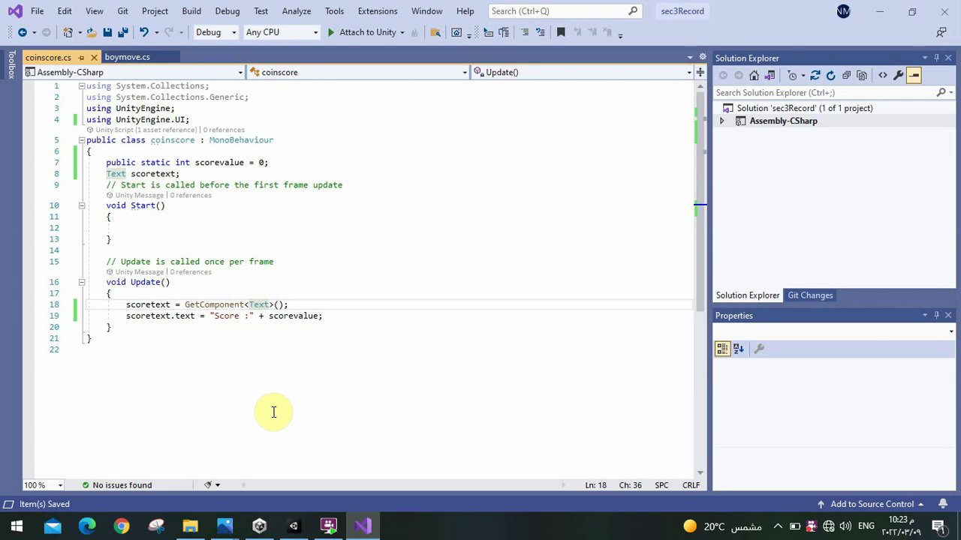
left_click(128, 57)
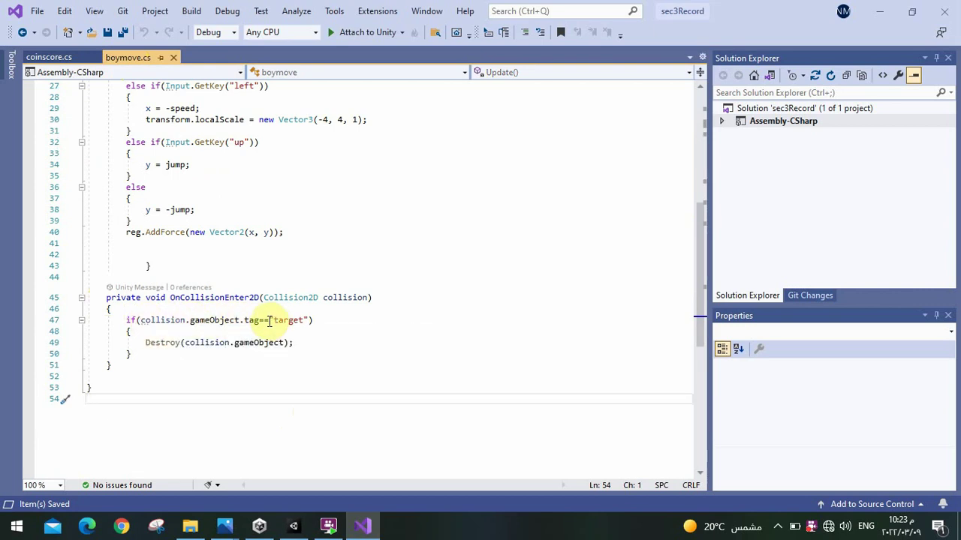
left_click_drag(269, 320, 304, 320)
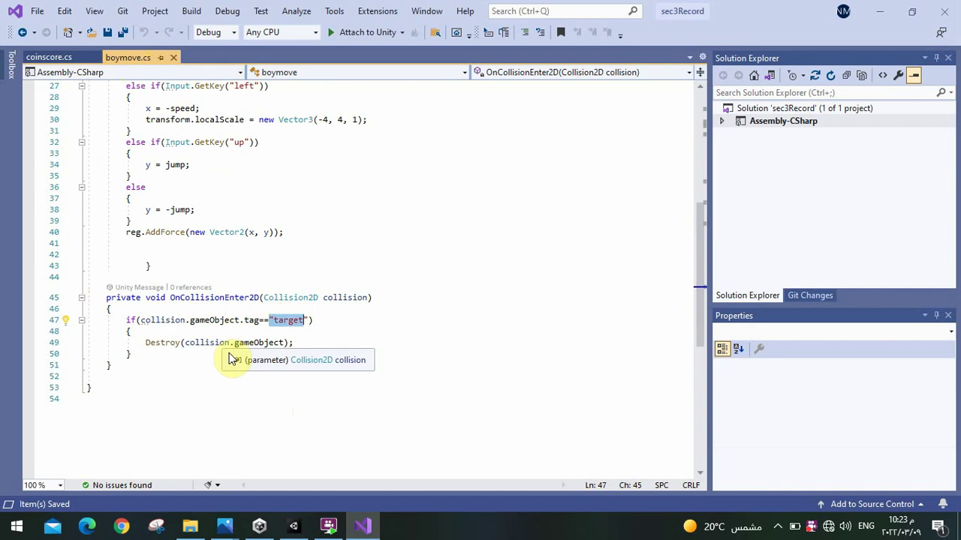
left_click(250, 342)
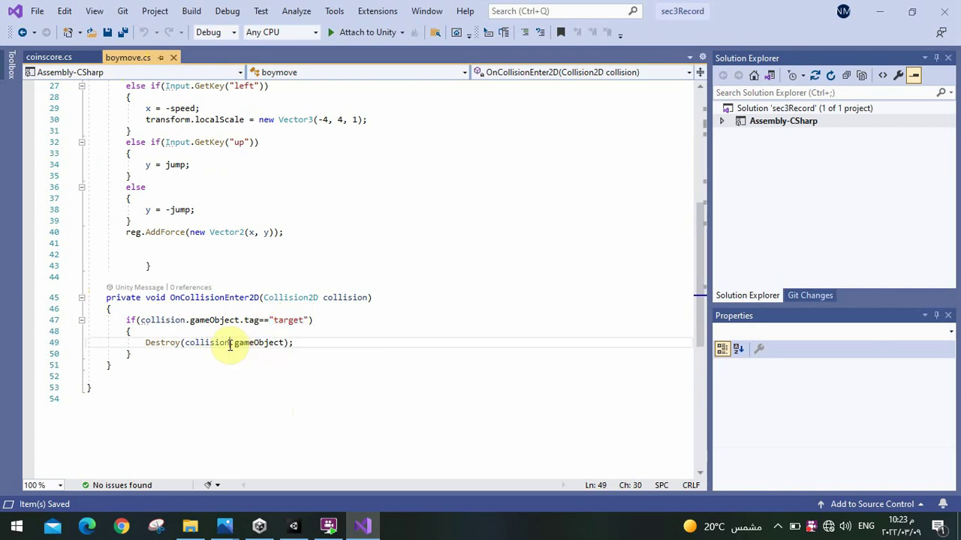
left_click_drag(281, 342, 225, 343)
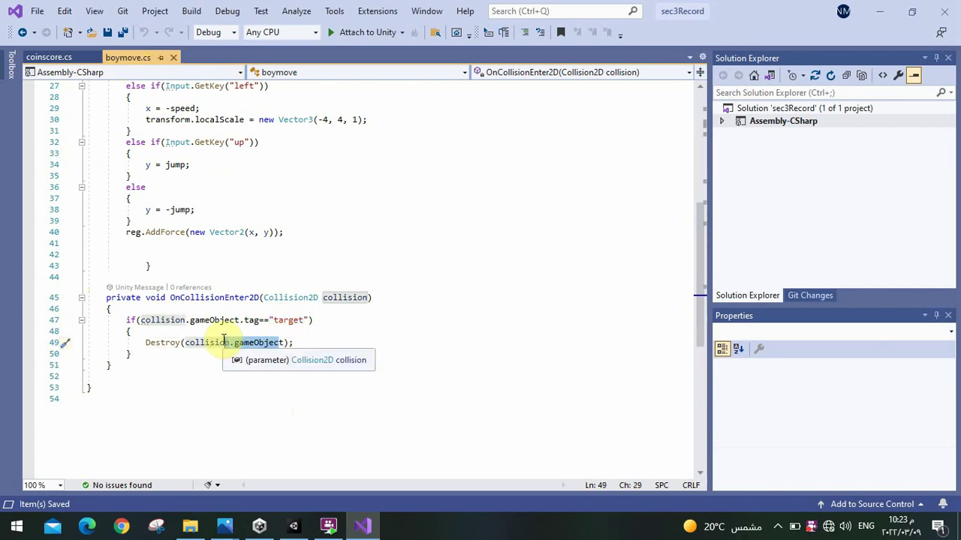
left_click(317, 344)
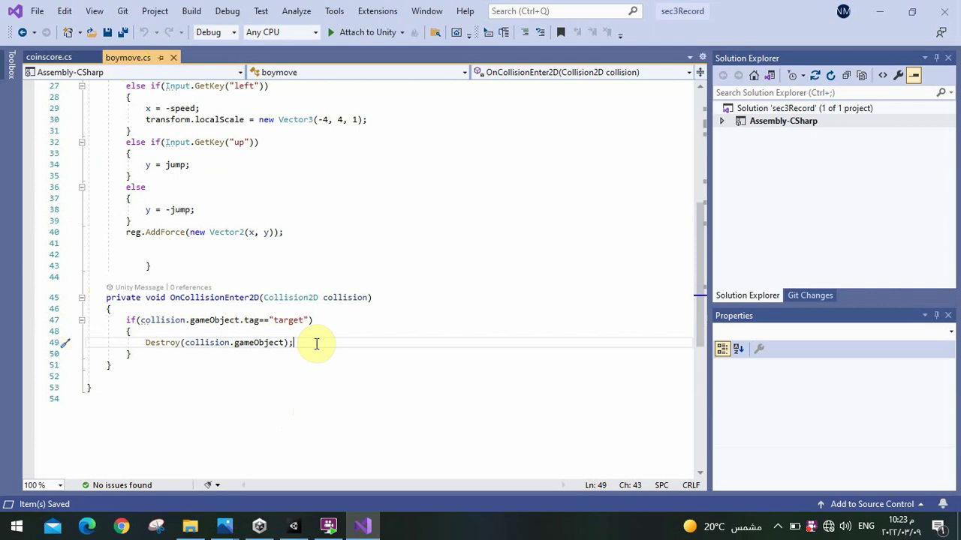
key("Return")
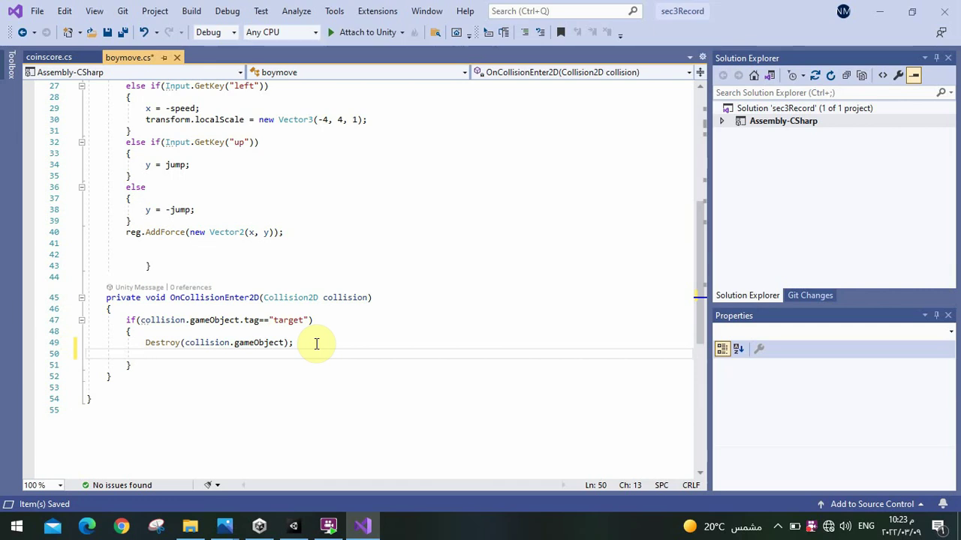
Check the scorevalue declaration in coinscore.cs, then return to boymove.cs
left_click(51, 57)
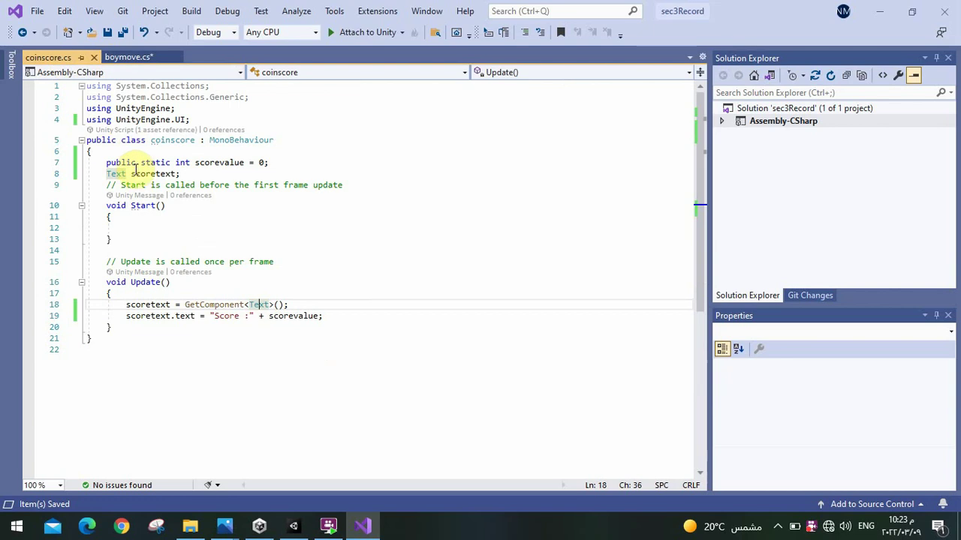
left_click(219, 163)
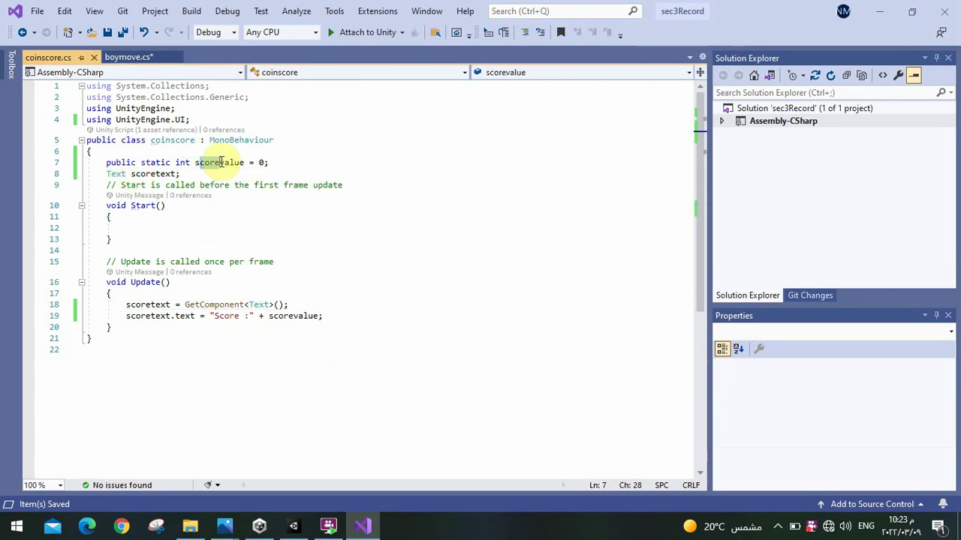
left_click(123, 162)
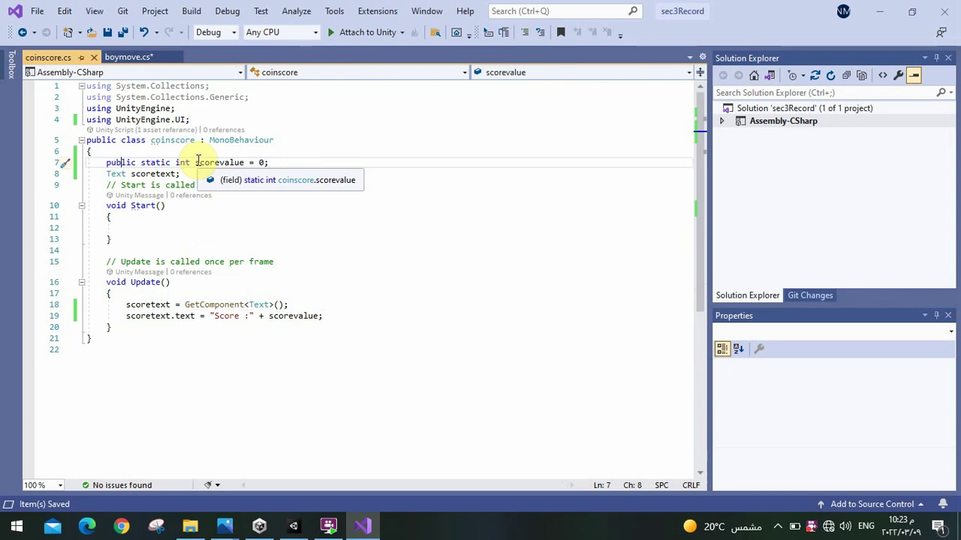
left_click_drag(196, 162, 235, 162)
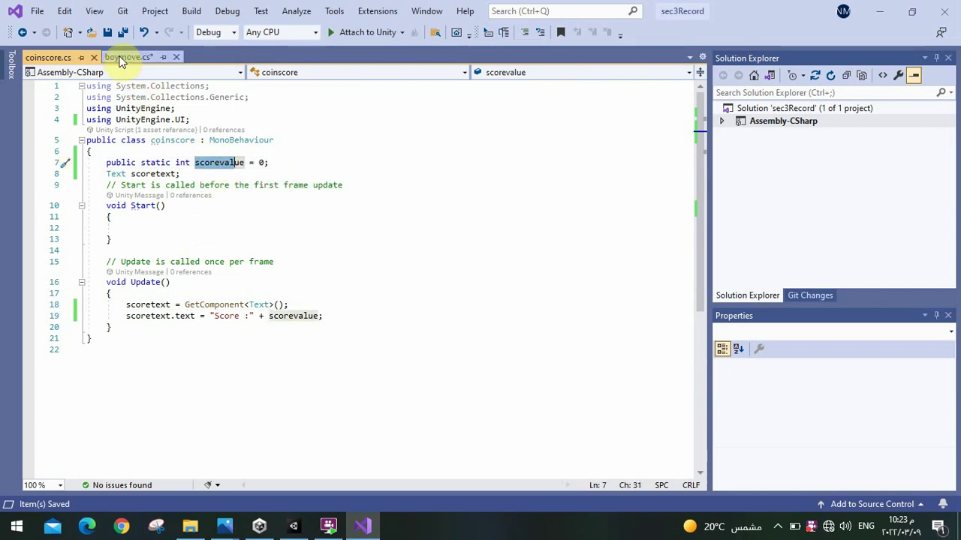
left_click(120, 58)
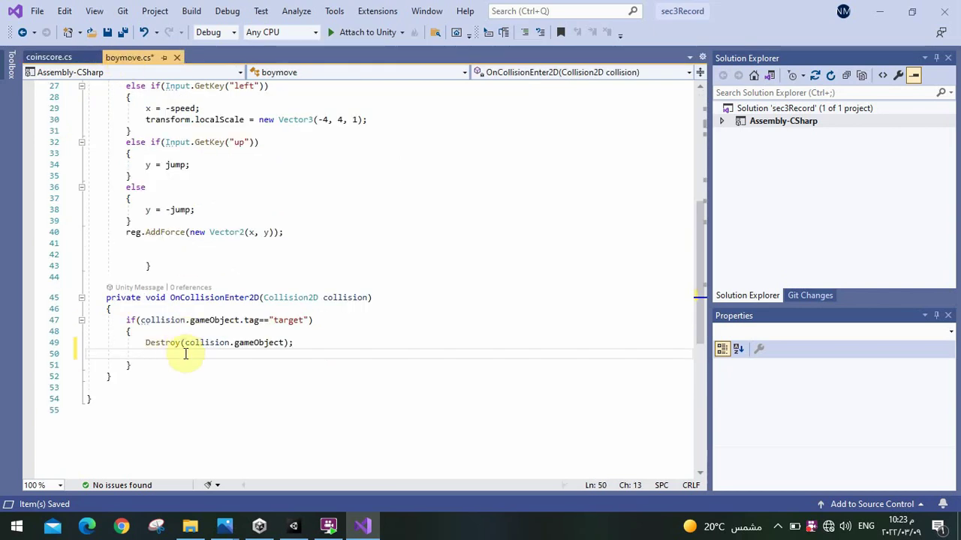
Add 'coinscore.scorevalue += 10;' on line 50 of boymove.cs and save the script
type("co")
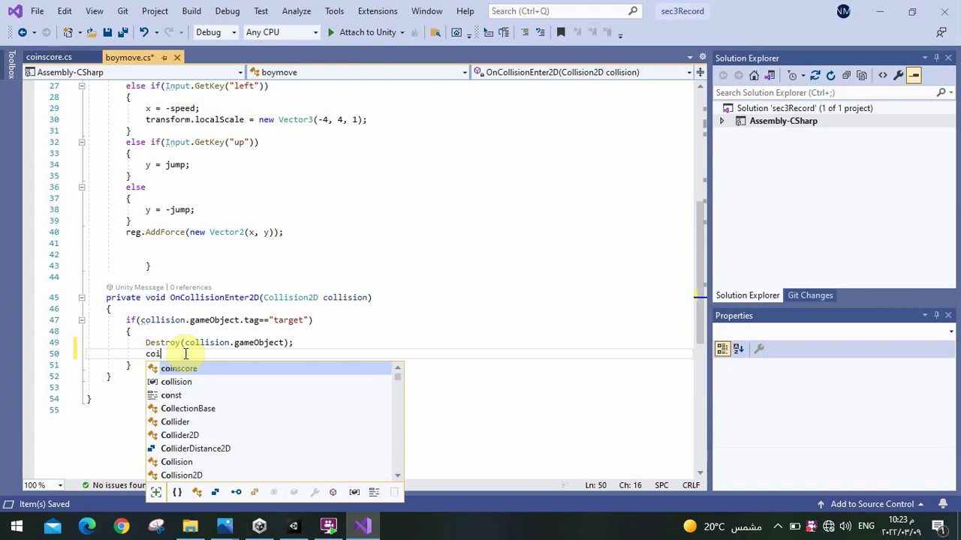
type("i")
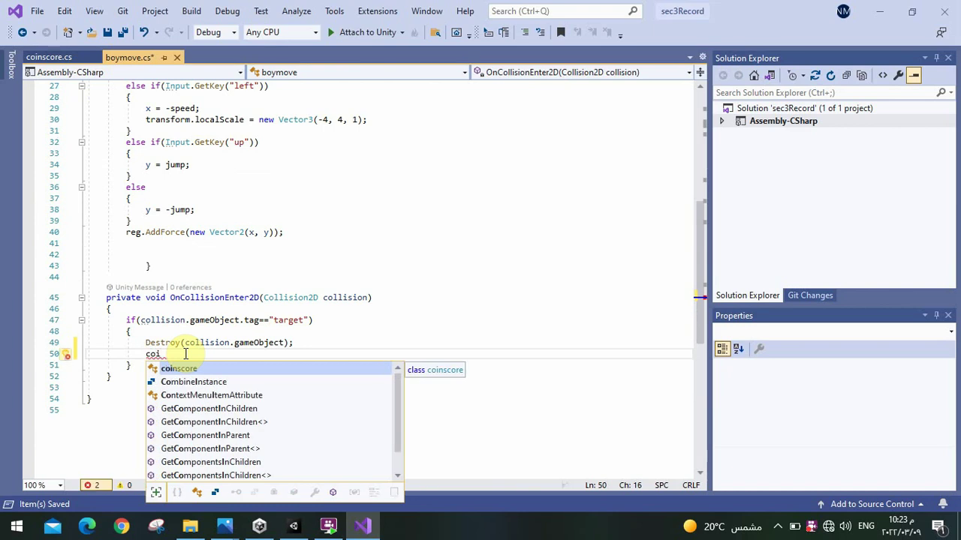
key("Tab")
type(".")
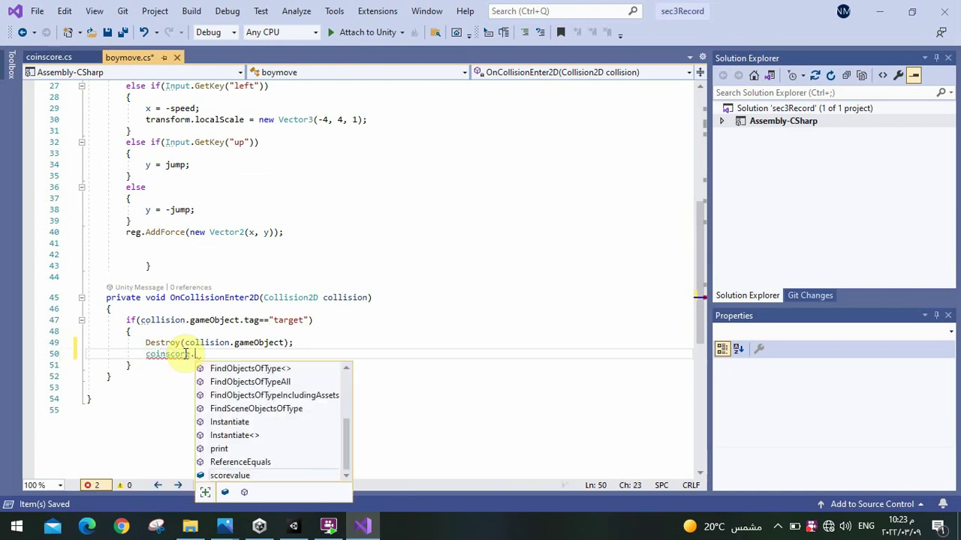
type("s")
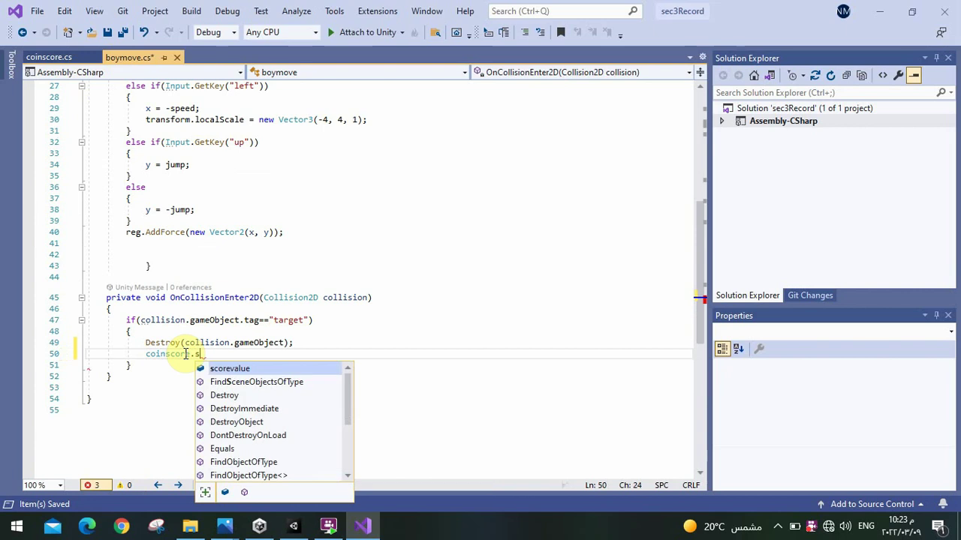
type("co")
key("Tab")
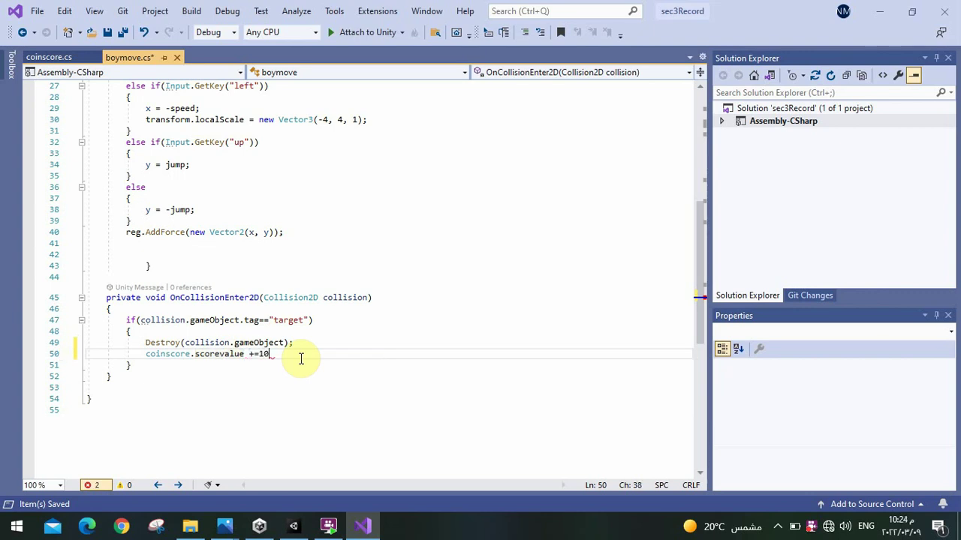
type(" 10;")
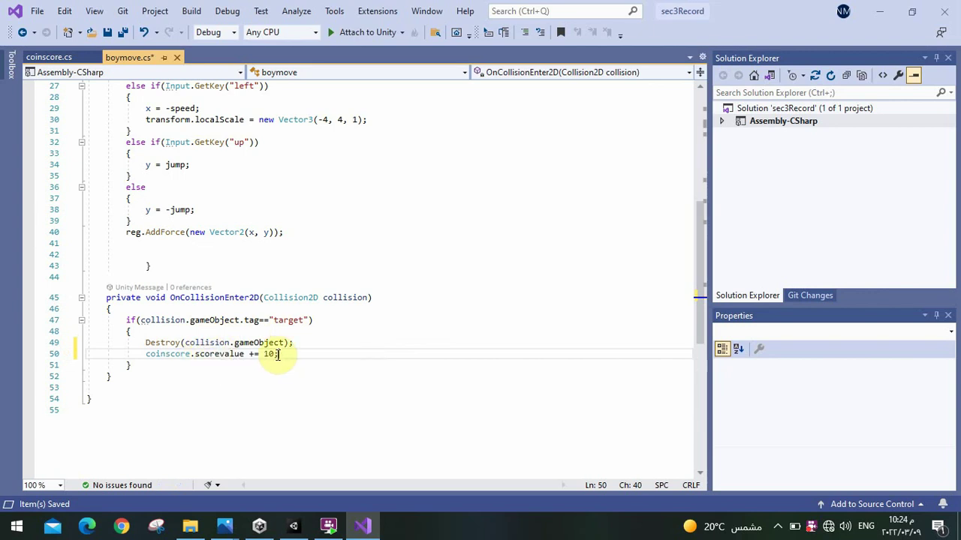
key("ctrl+s")
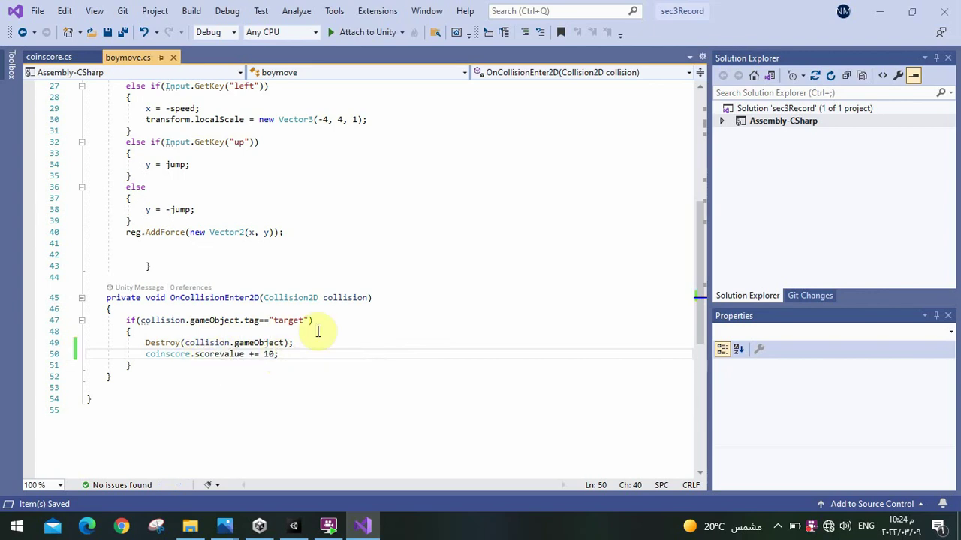
Play the game in Unity and steer the boy to collect coins until 'Score :60'
left_click(308, 527)
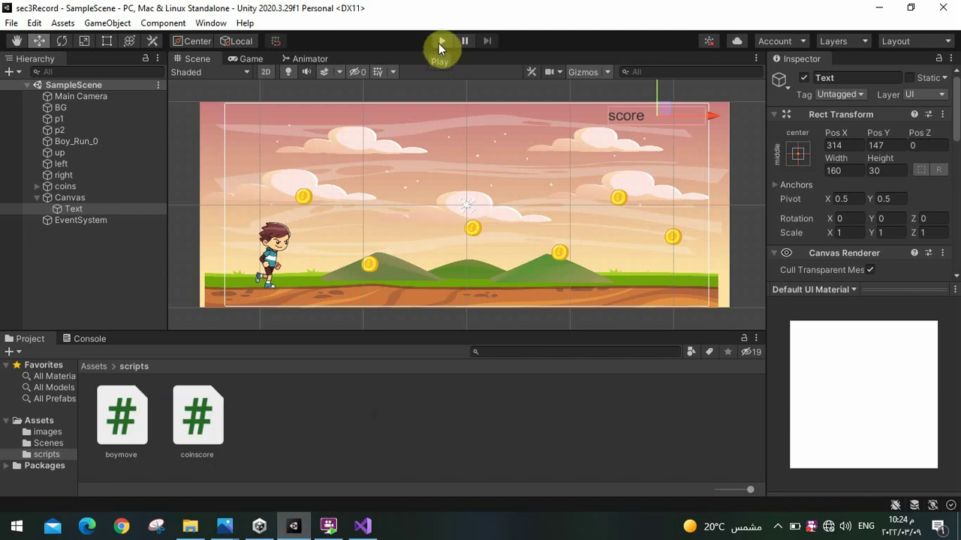
left_click(439, 42)
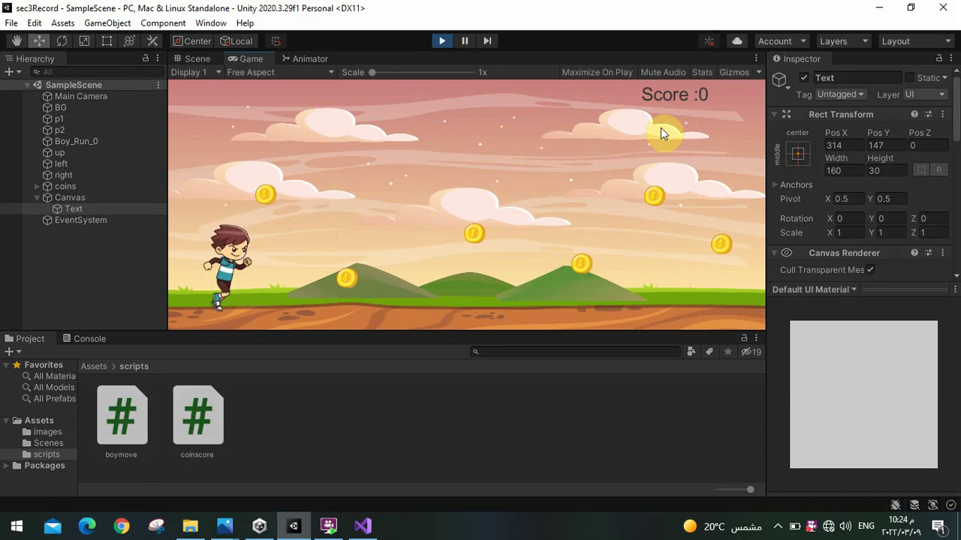
key("Right")
key("Right")
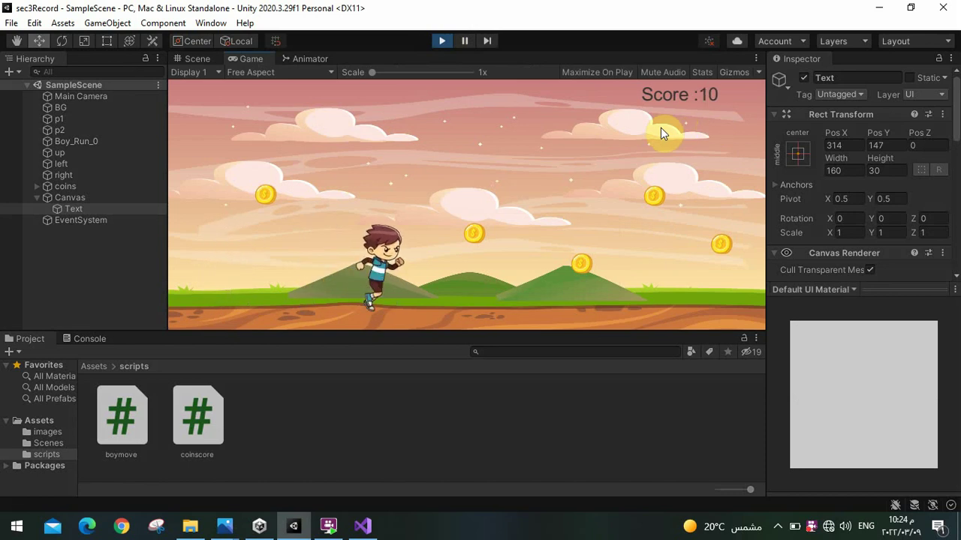
key("Right")
key("Right")
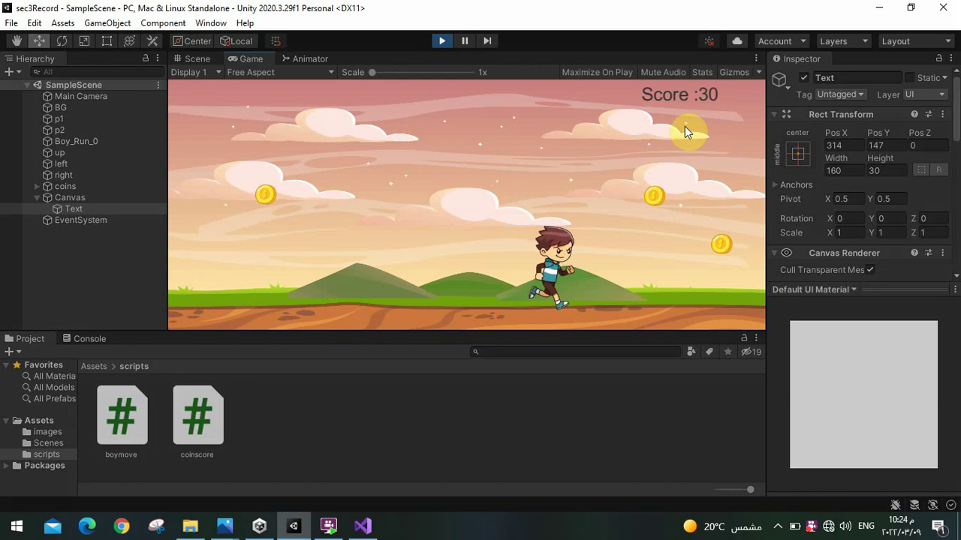
key("Right")
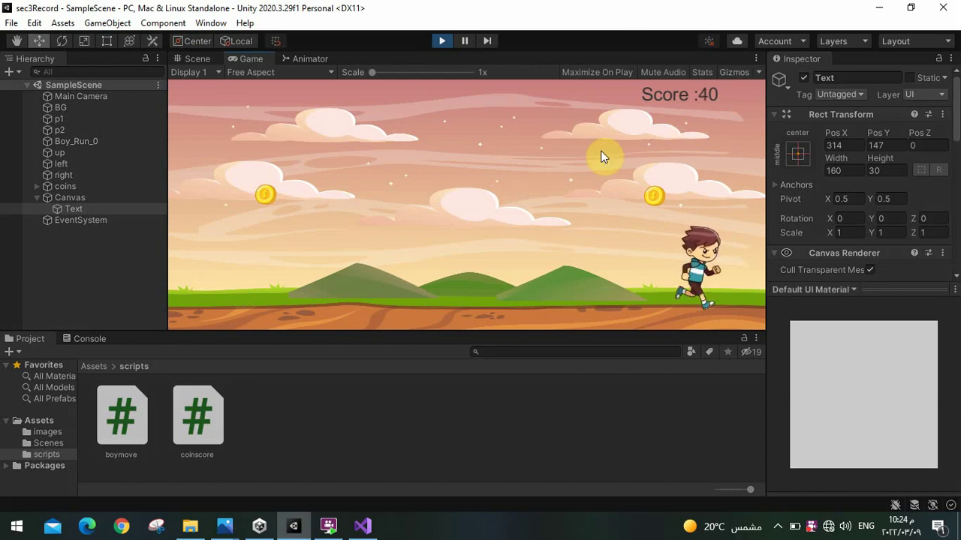
key("Left")
key("Up")
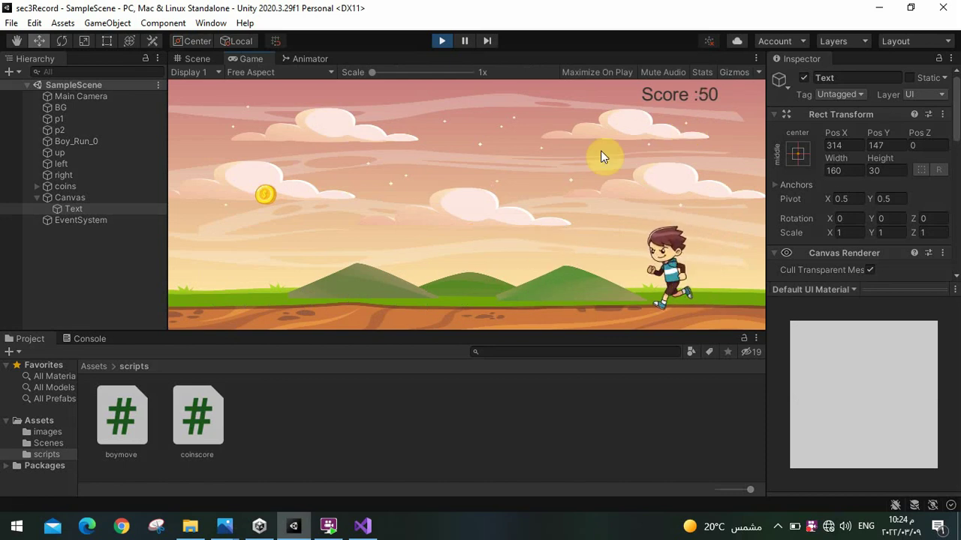
key("Left")
key("Left")
key("Left")
key("Right")
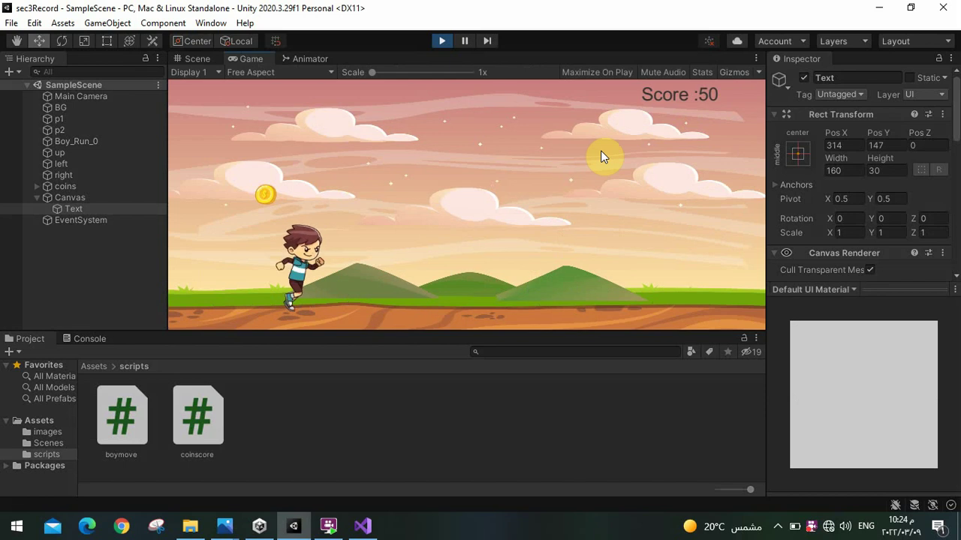
key("Left")
key("Up")
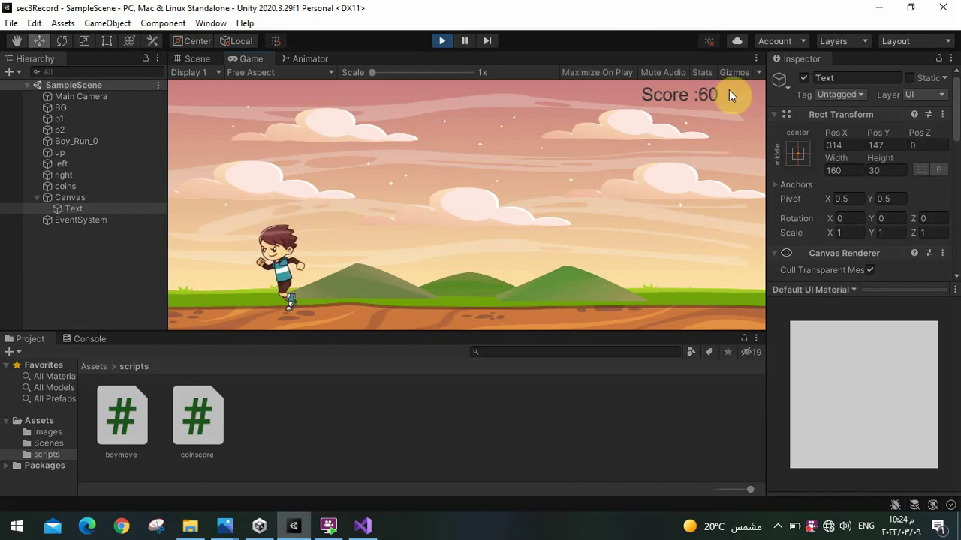
Stop the game and start a fresh run with all coins back and 'Score :0'
left_click(439, 45)
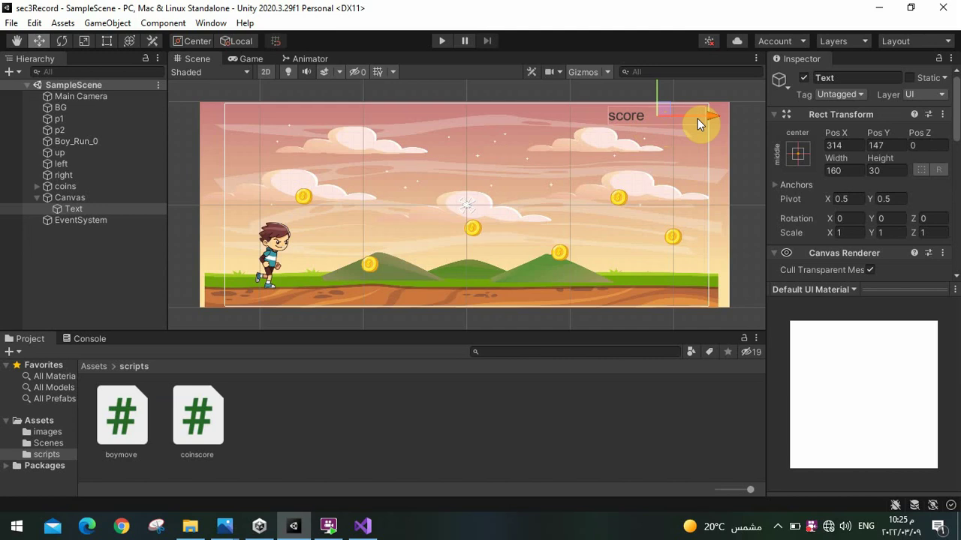
left_click(439, 42)
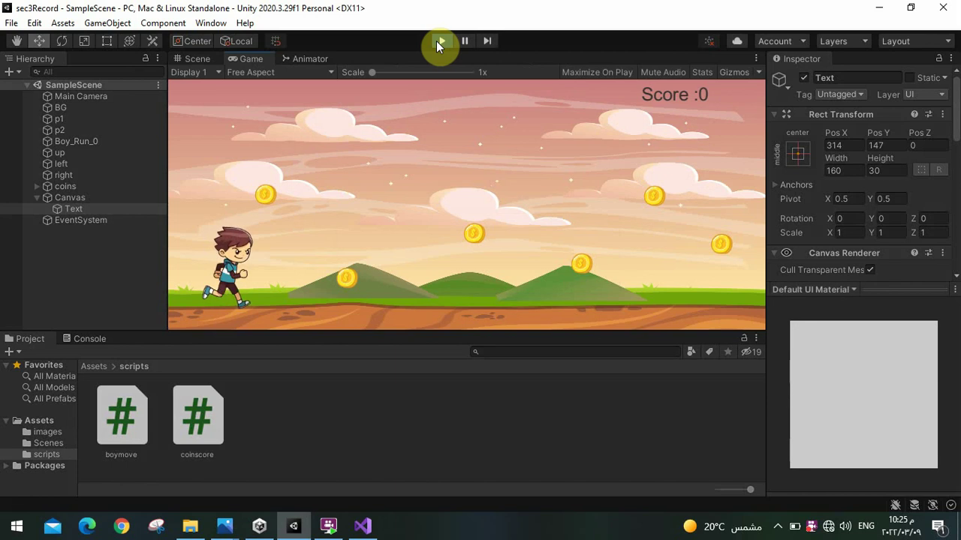
Collect all coins again to reach 'Score :60', then exit Play mode to the Scene
key("Right")
key("Right")
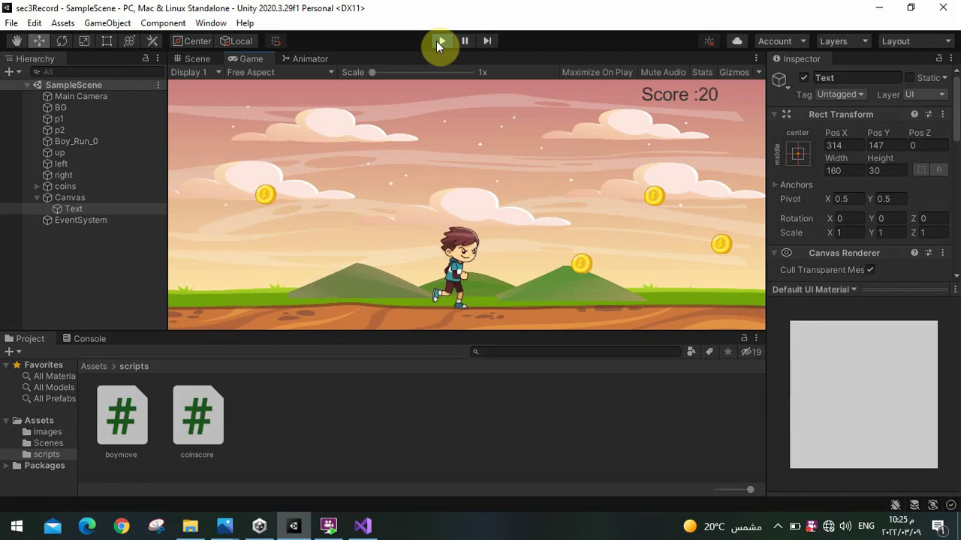
key("Right")
key("Left")
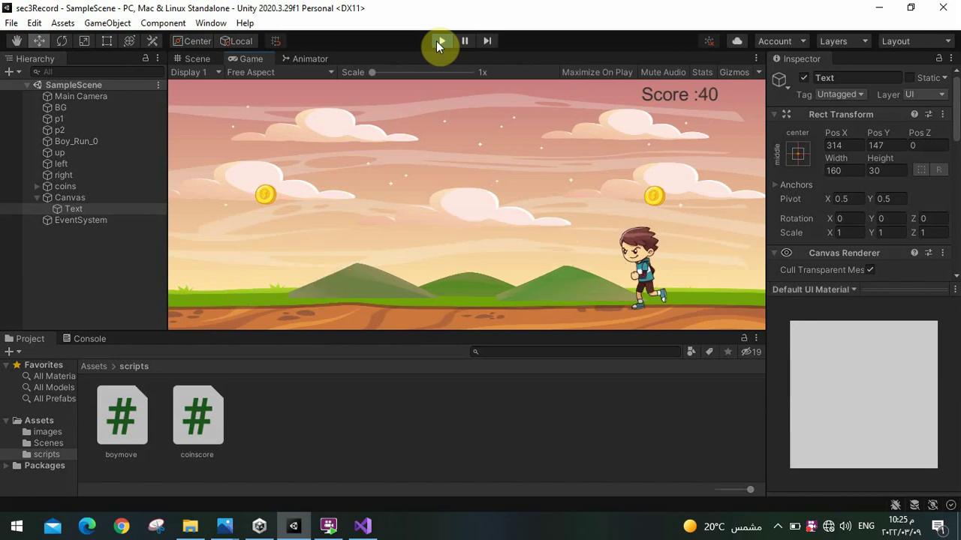
key("Up")
key("Up")
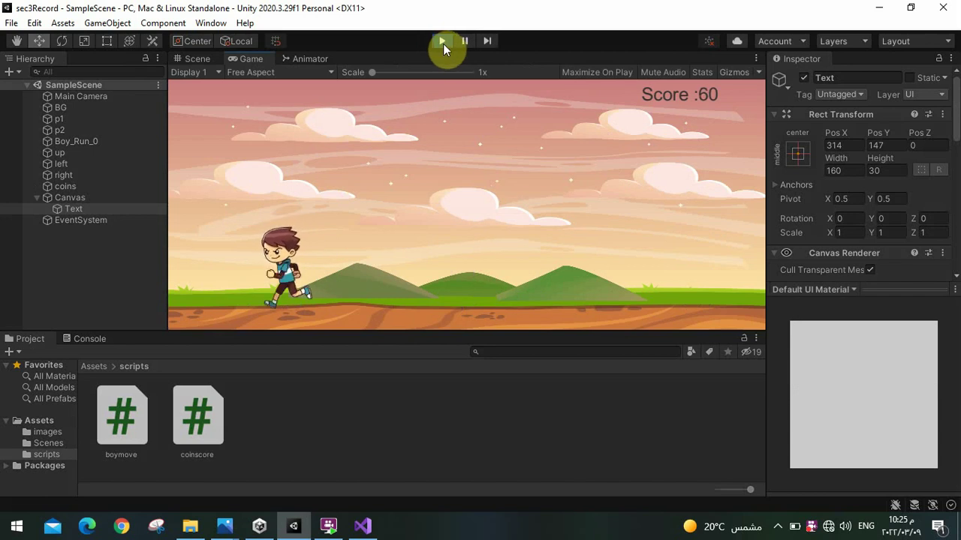
left_click(443, 44)
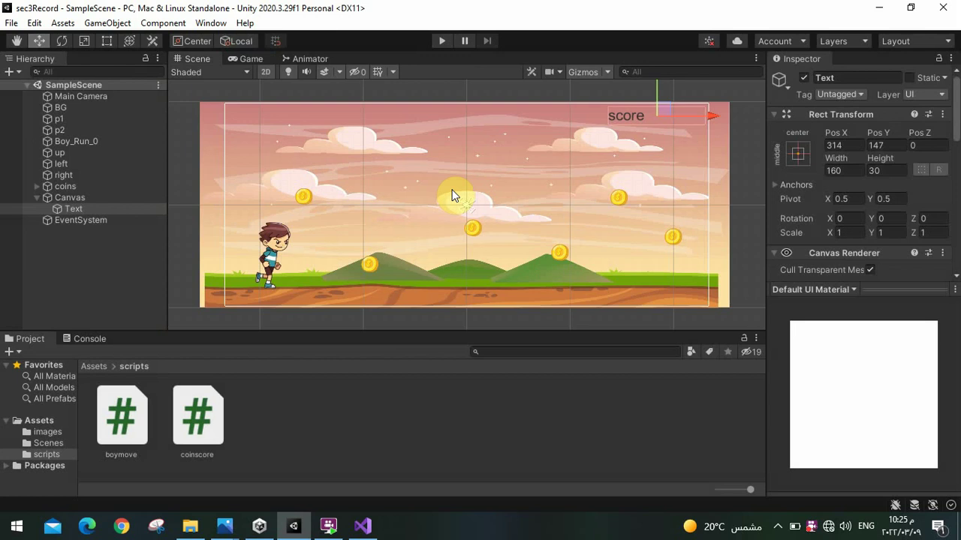
left_click(809, 525)
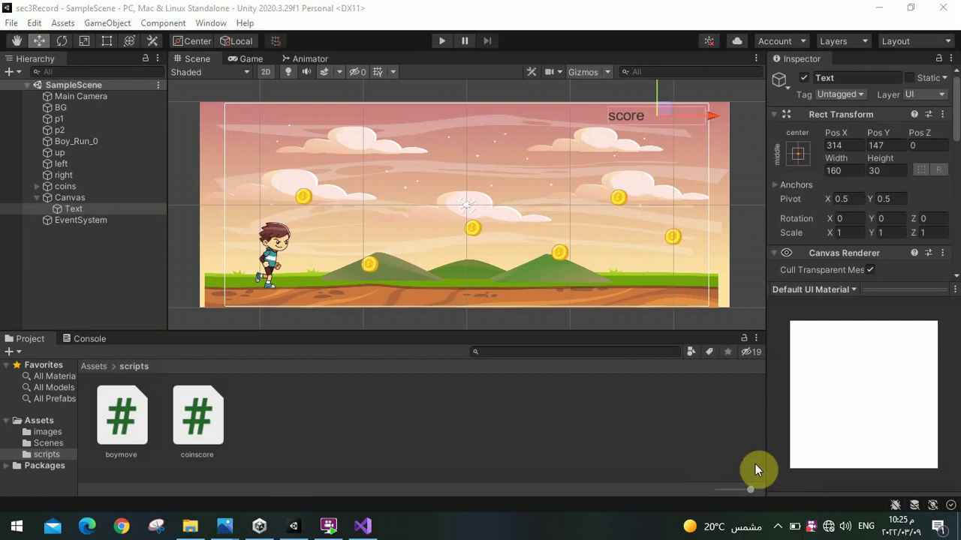